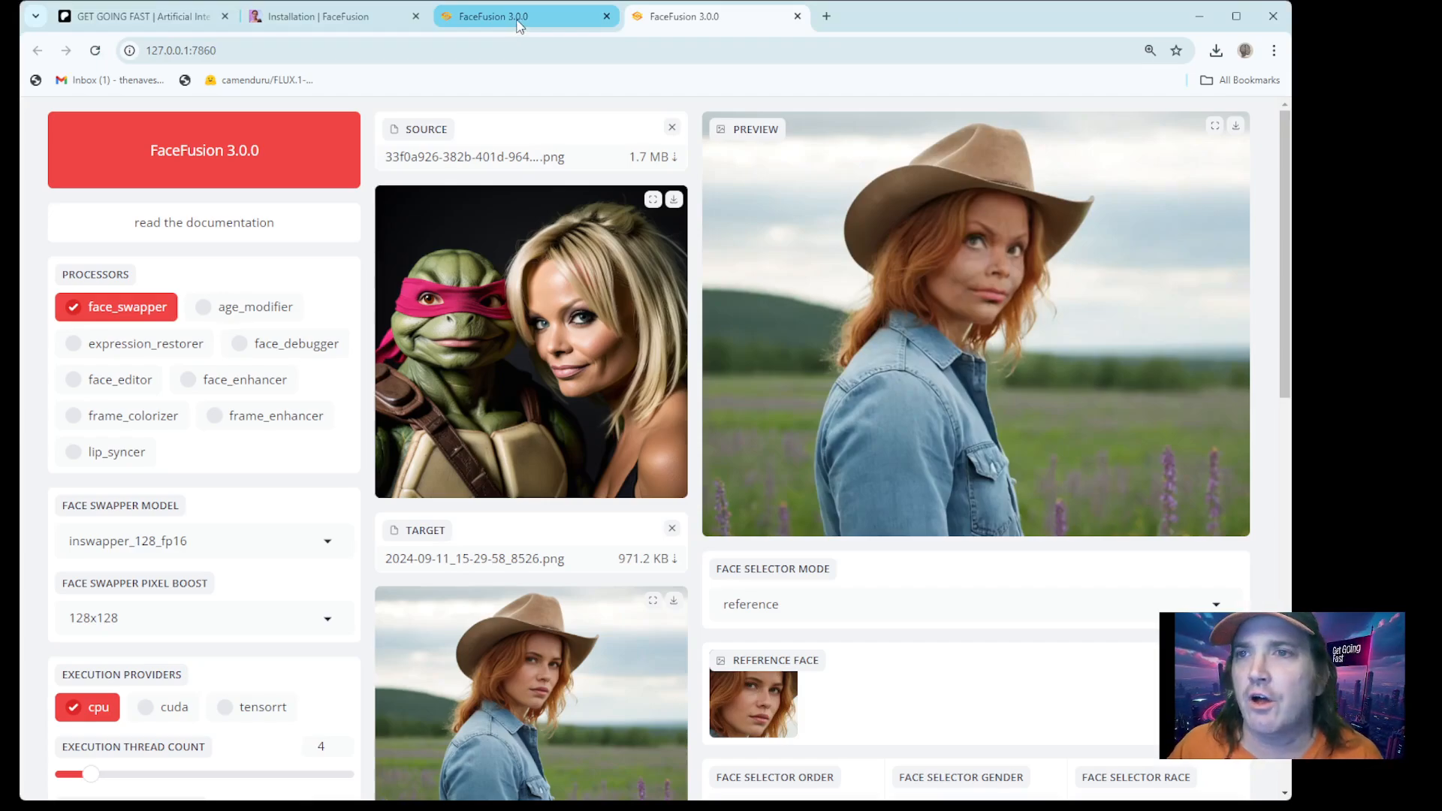
Step: Review the processor, execution, memory, output and face selector settings of the FaceFusion session with the turtle image as target
left_click(518, 26)
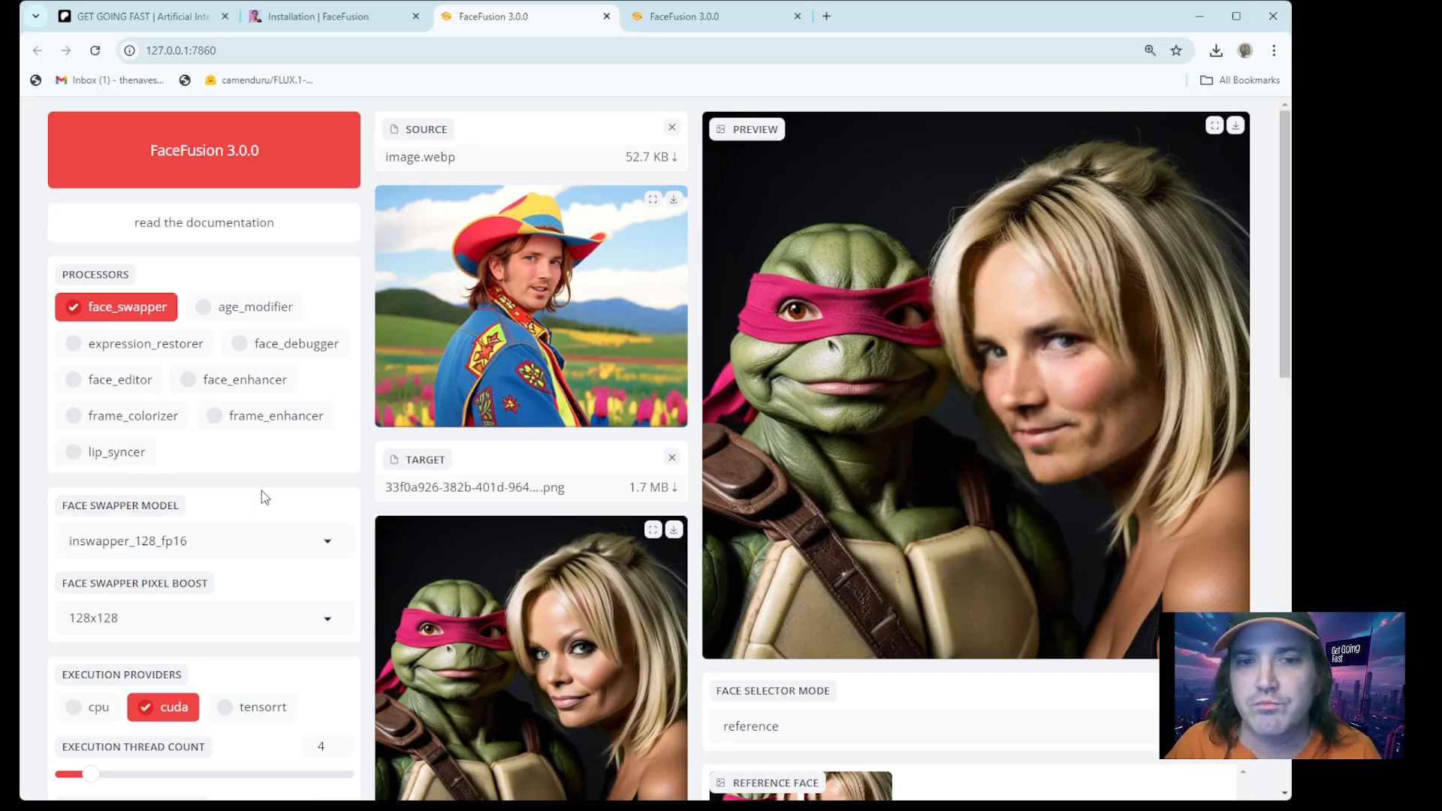
scroll(262, 490, "down", 3)
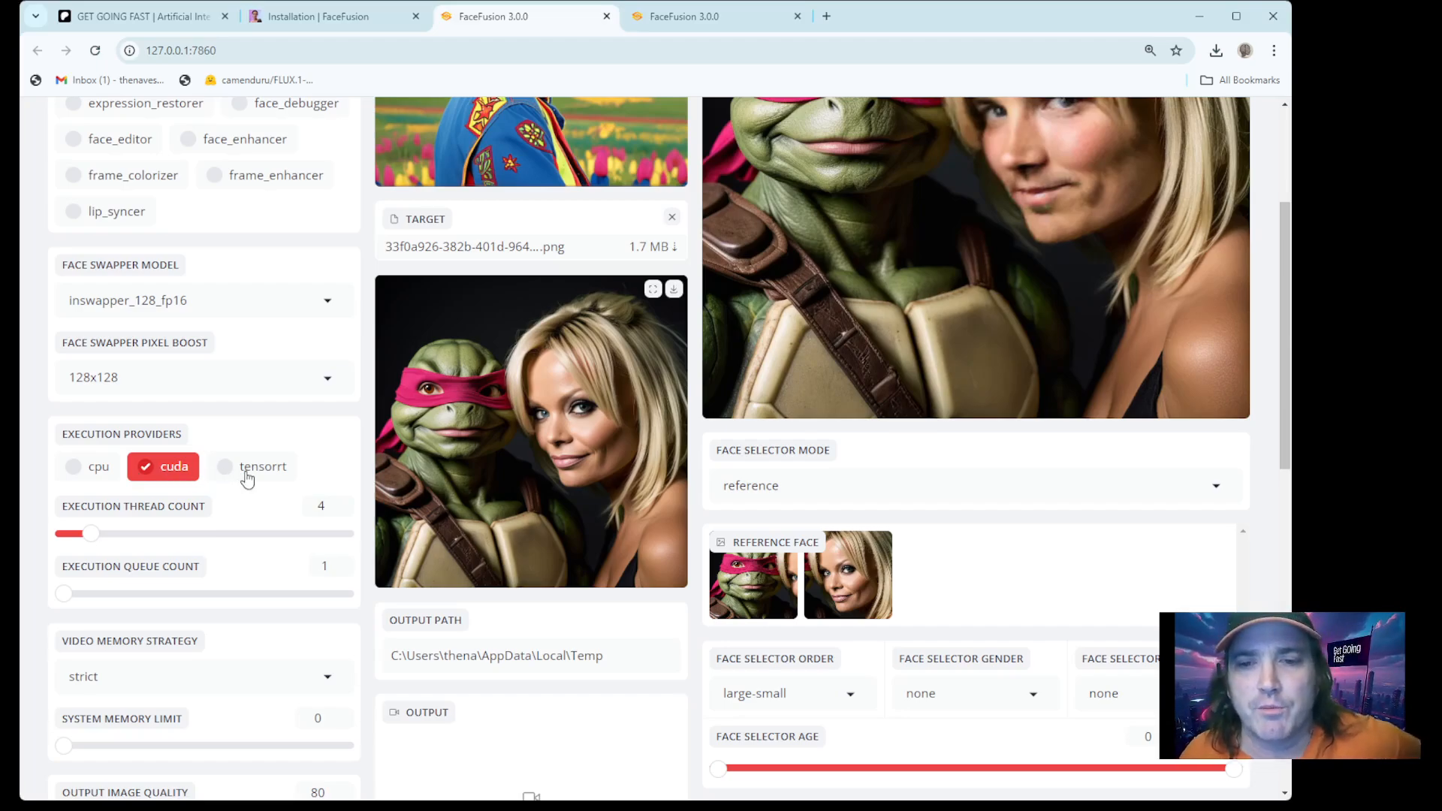
scroll(248, 479, "down", 3)
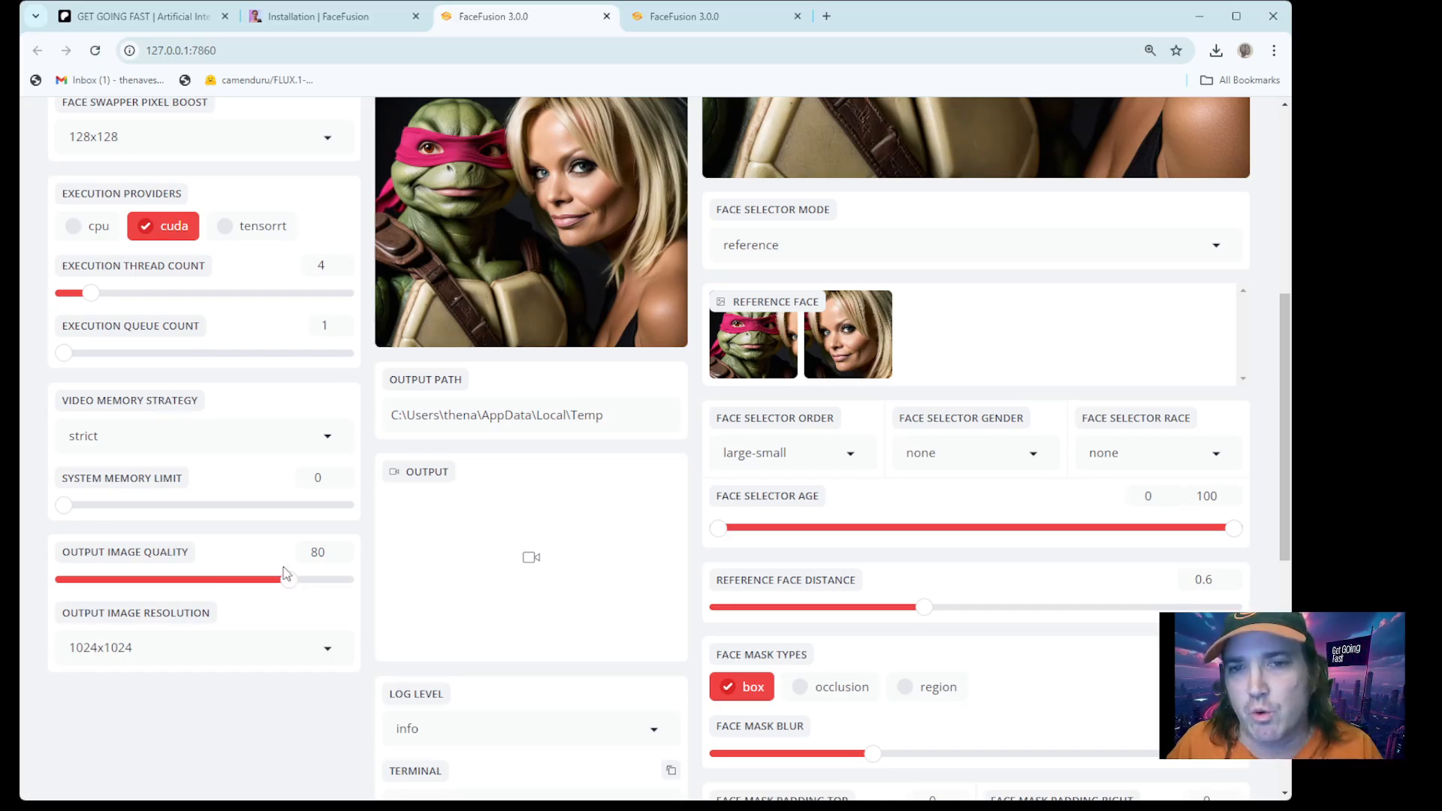
scroll(255, 562, "up", 2)
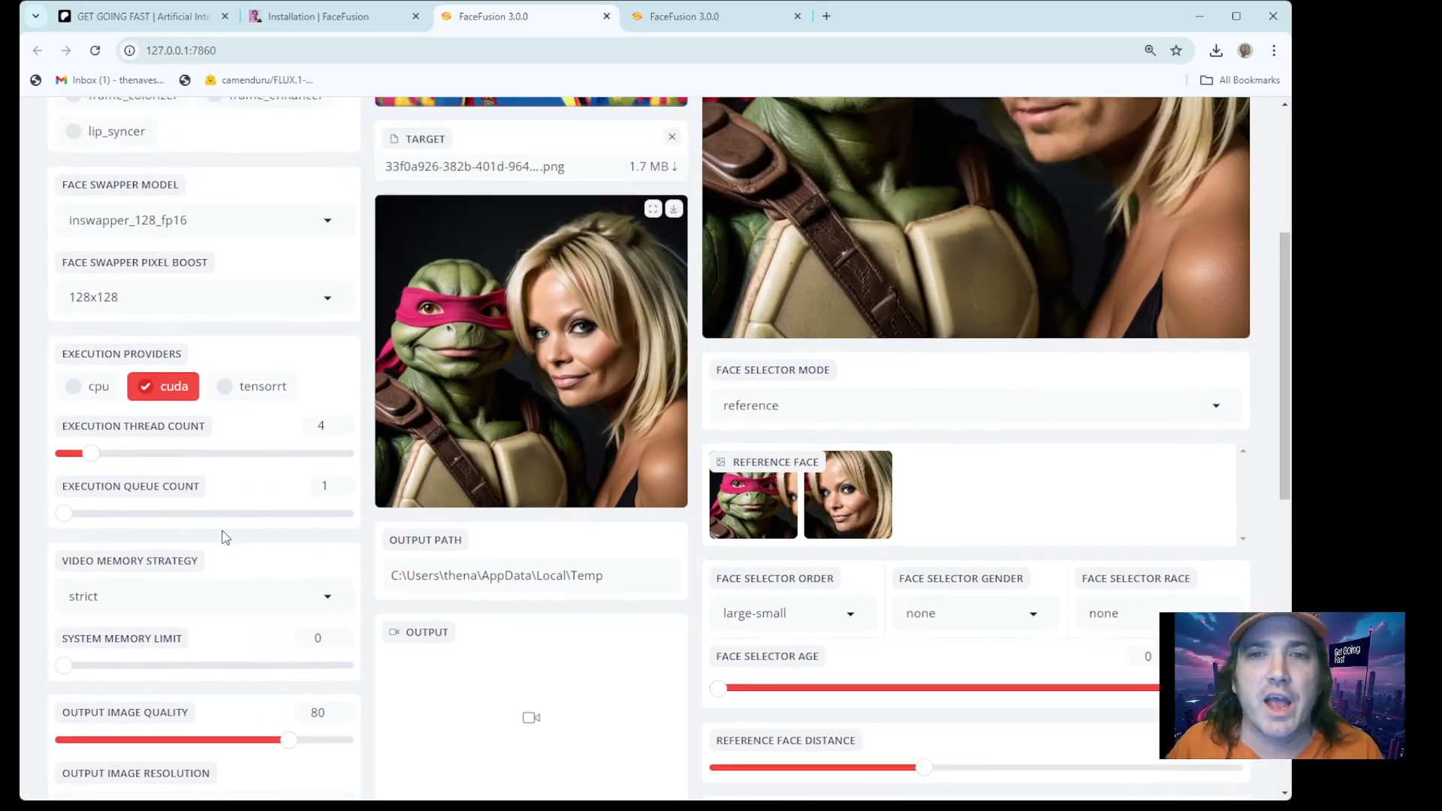
scroll(203, 504, "up", 3)
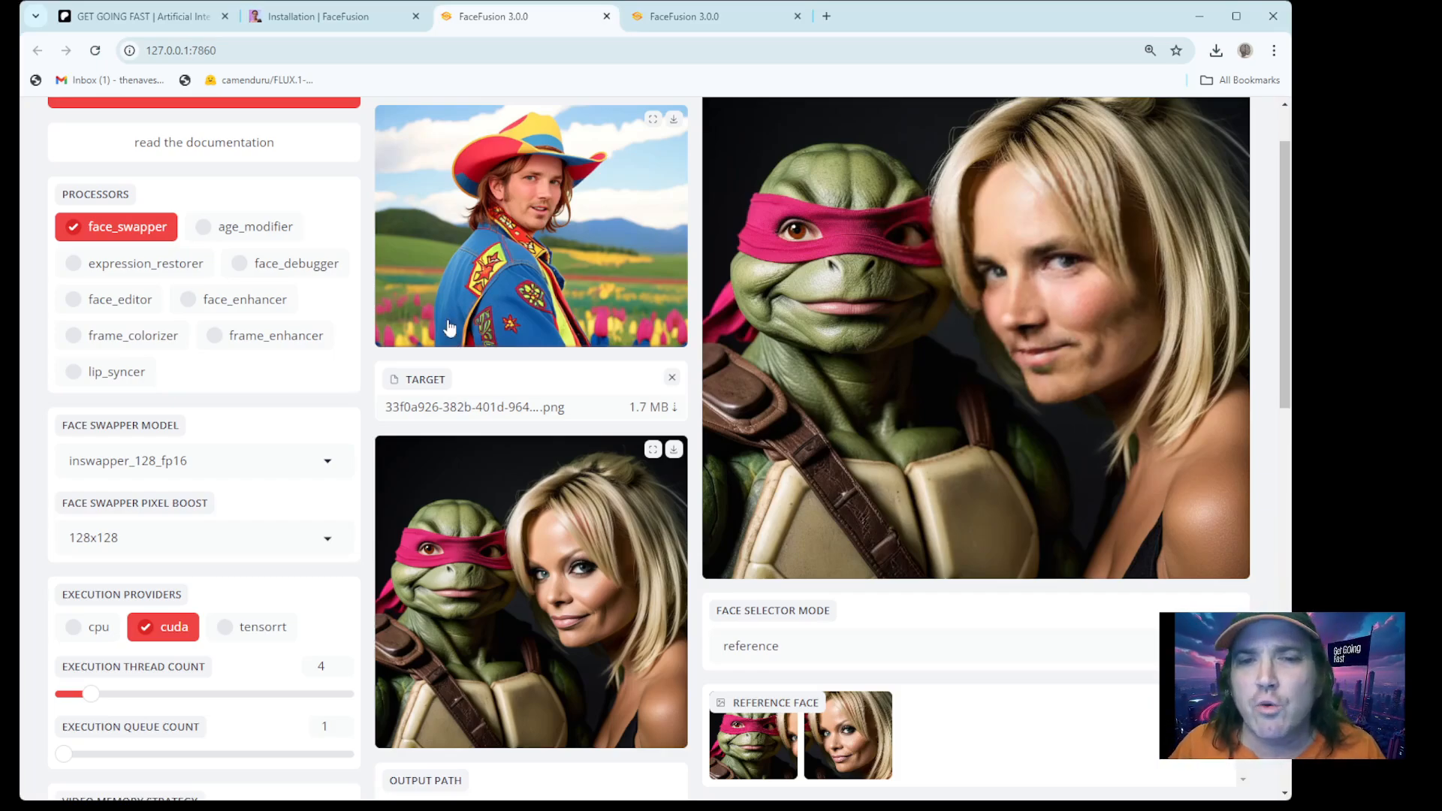
scroll(729, 473, "down", 5)
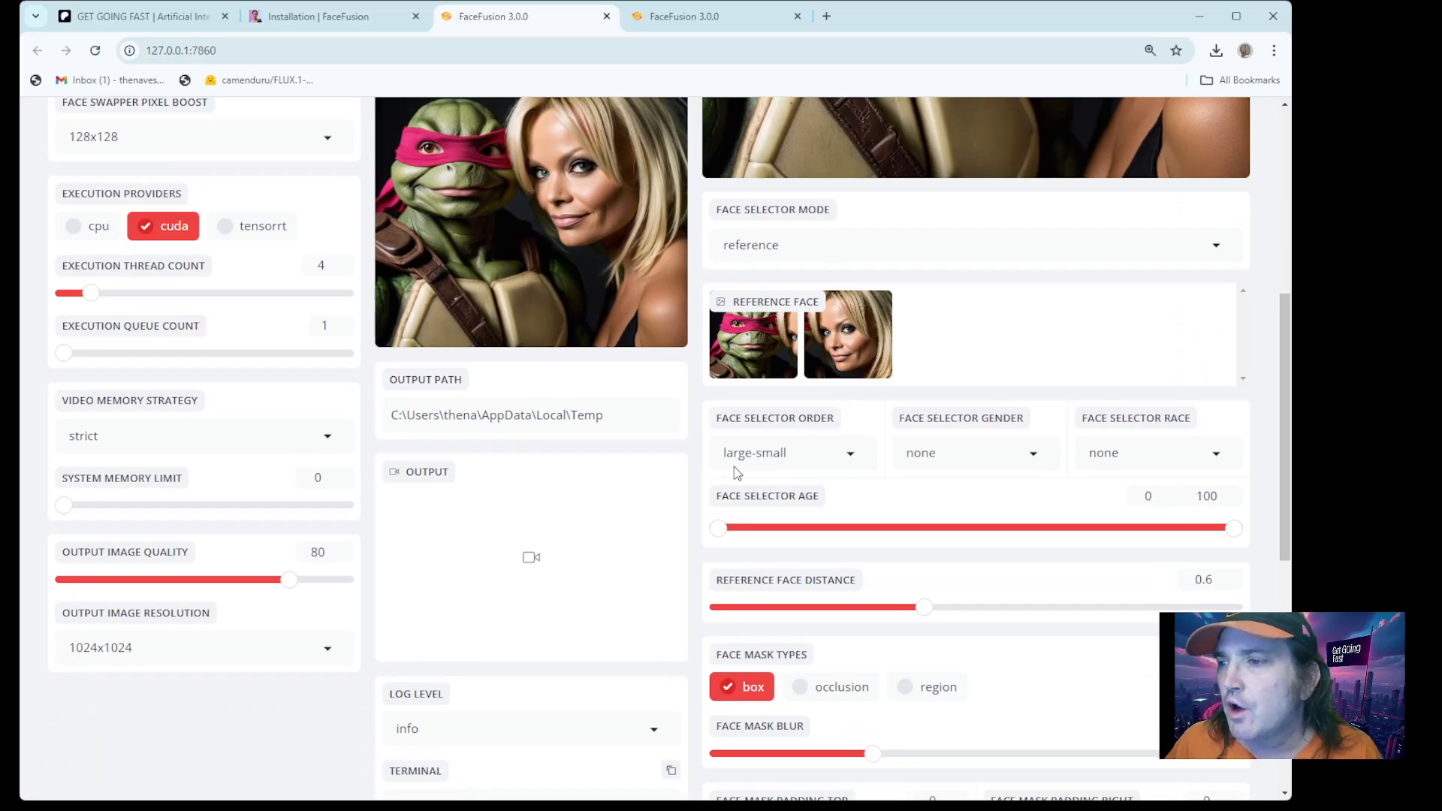
scroll(885, 465, "down", 1)
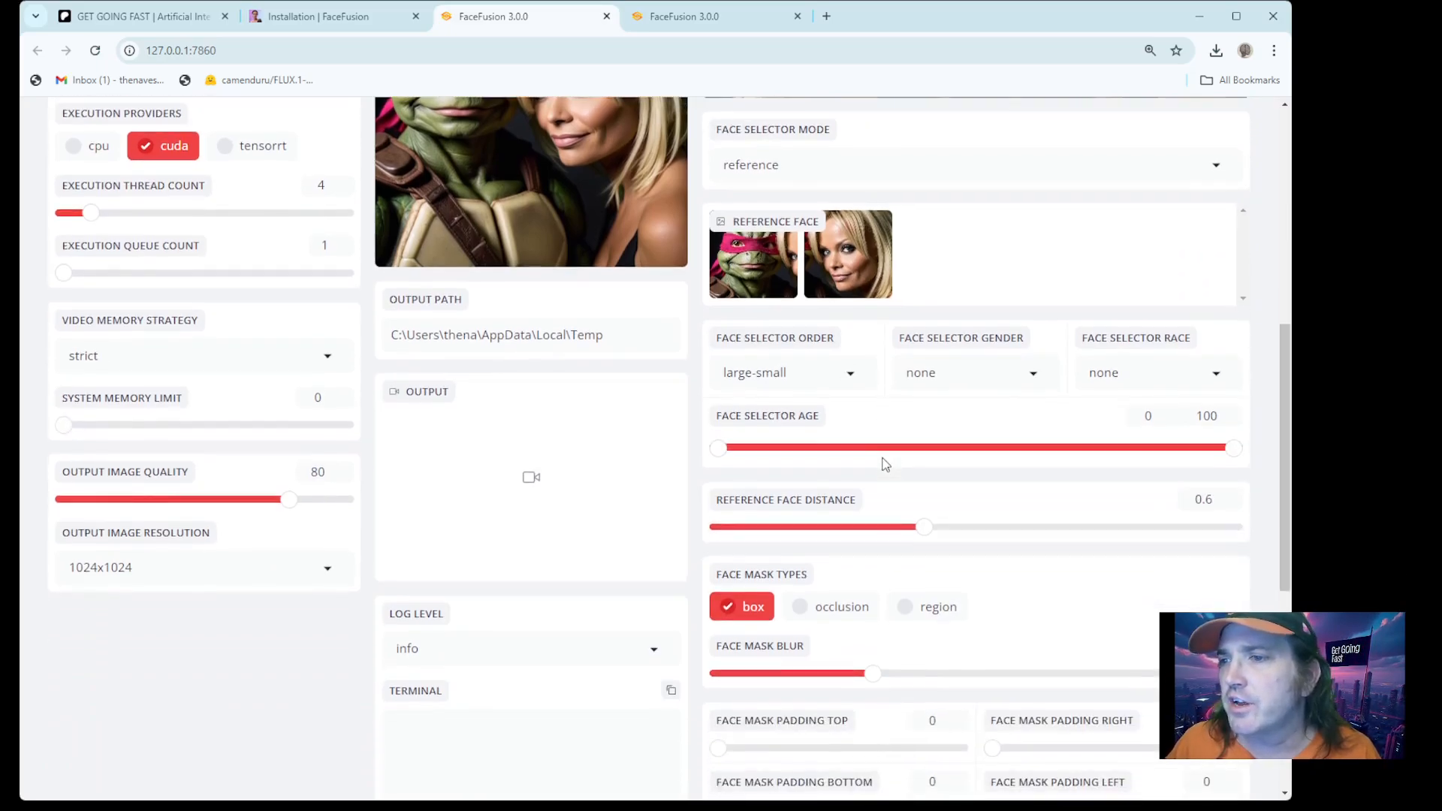
Step: Examine the available choices for face selector order, gender and race against the target image's faces
left_click(849, 374)
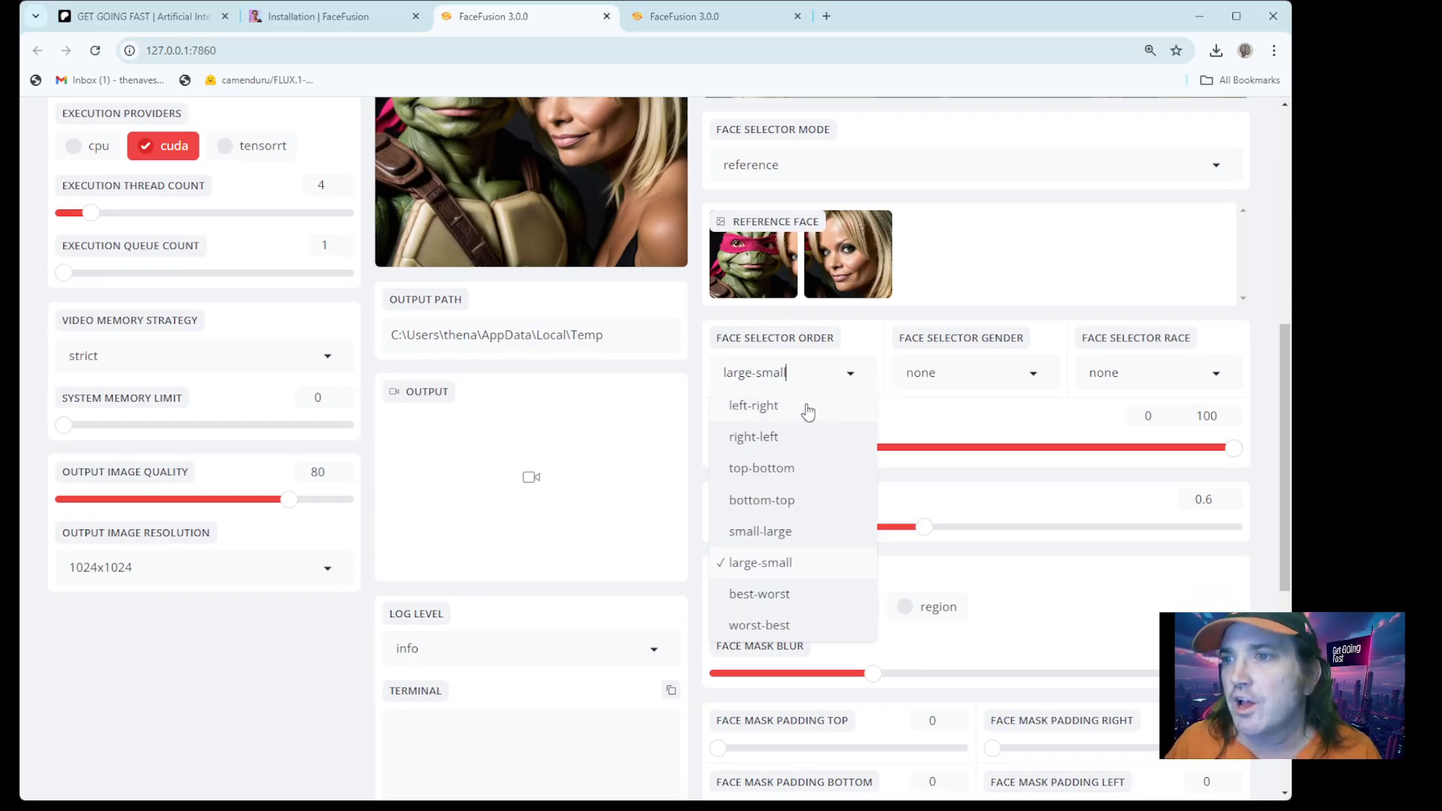
scroll(859, 338, "up", 5)
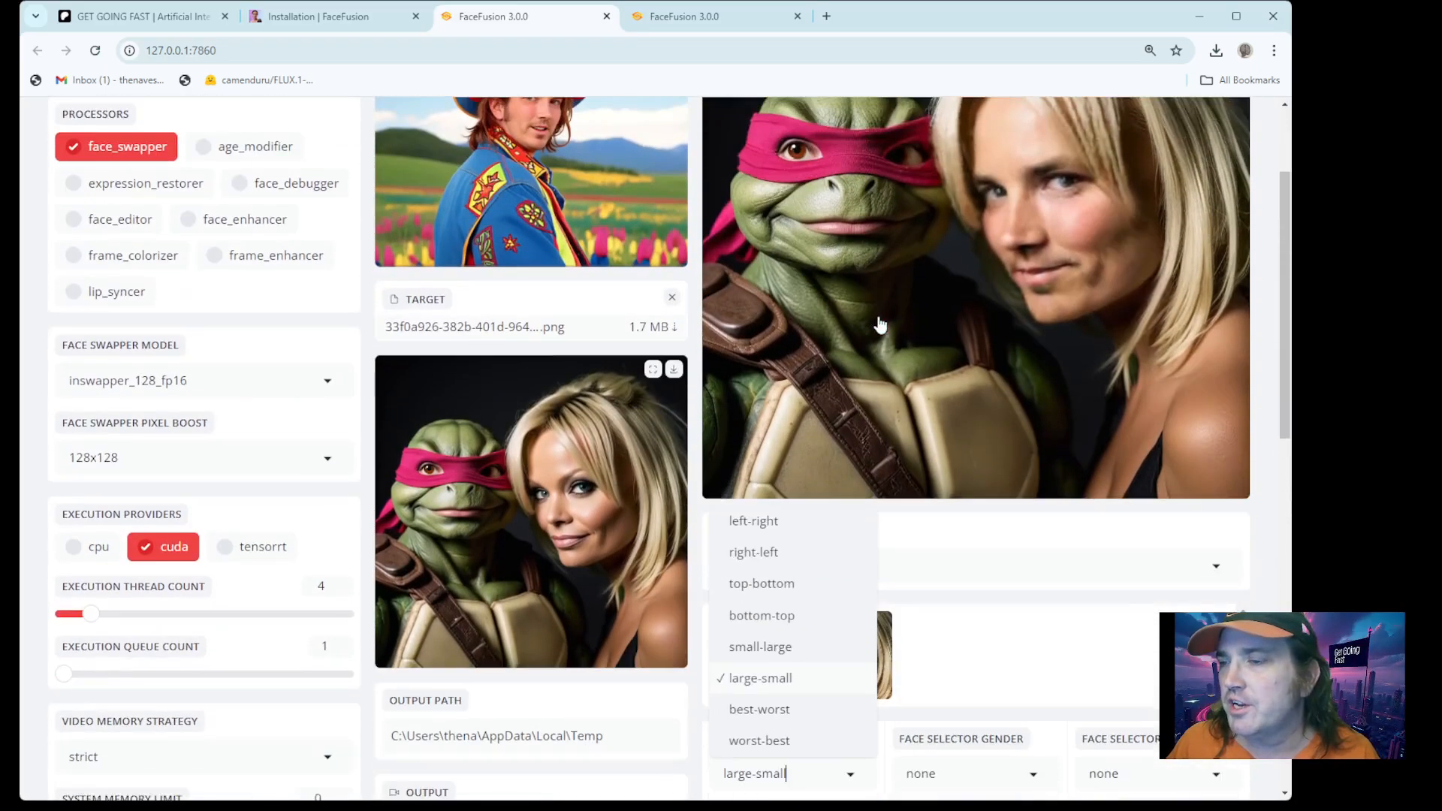
scroll(880, 324, "down", 4)
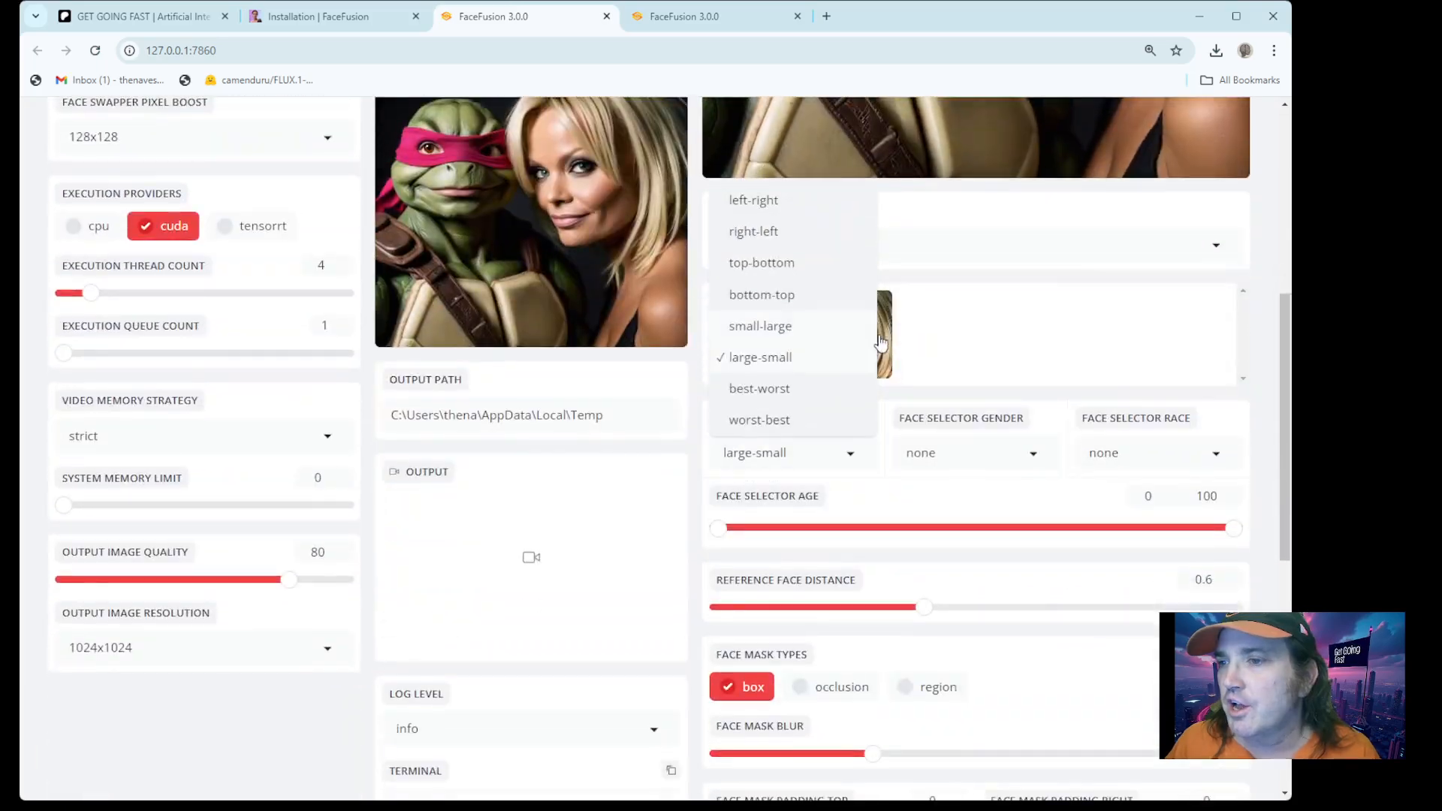
left_click(1021, 337)
left_click(1005, 463)
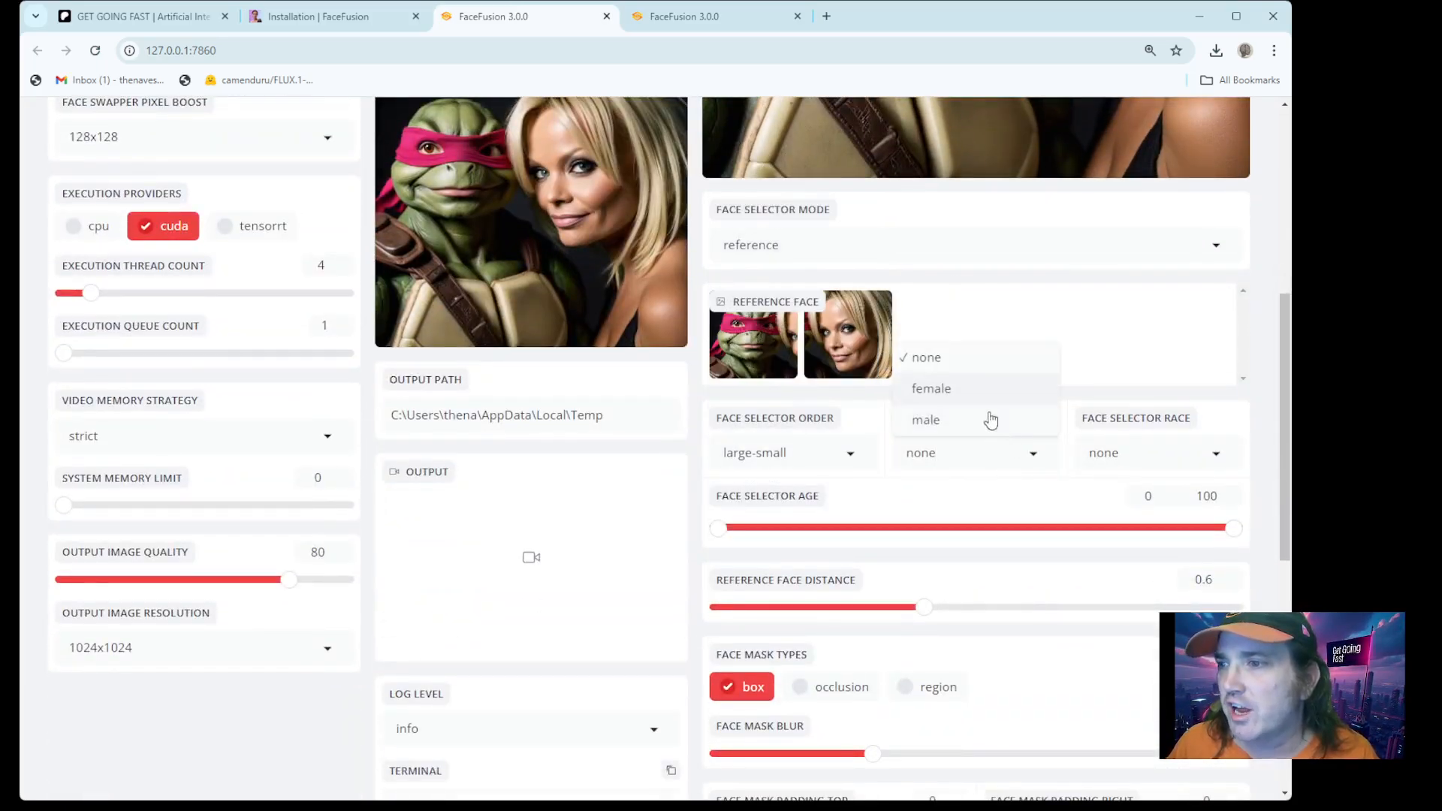
left_click(1125, 450)
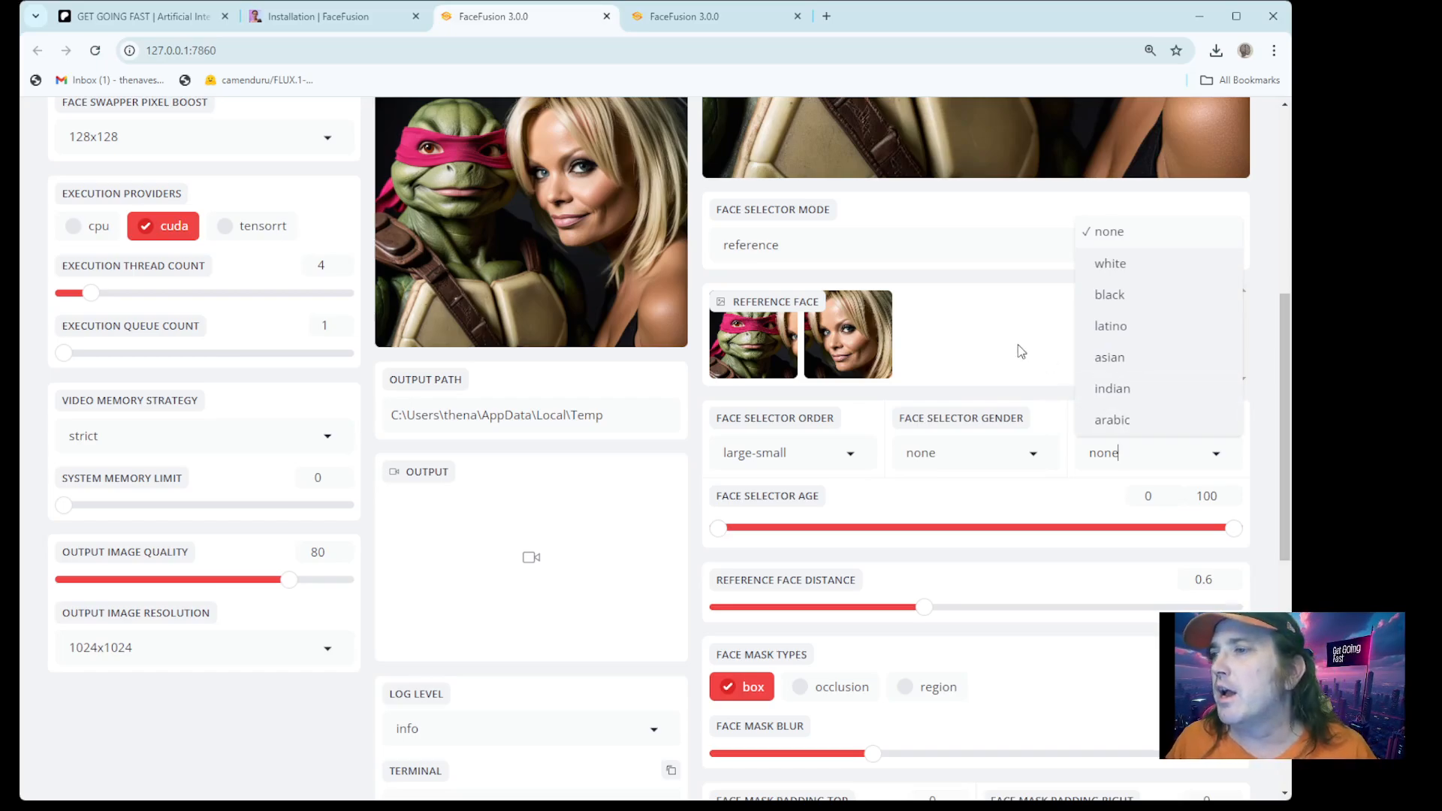
scroll(1052, 350, "up", 1)
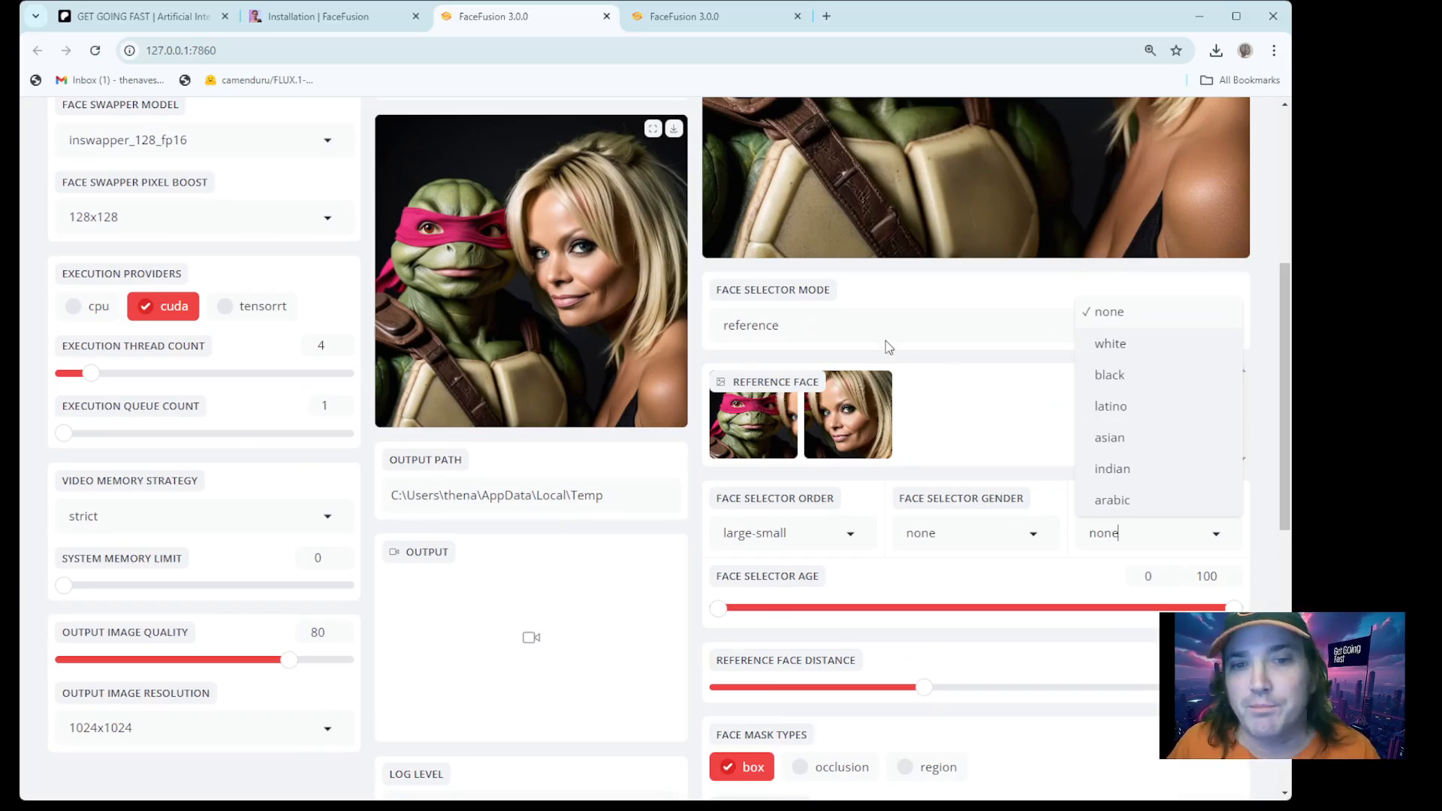
left_click(1036, 493)
scroll(977, 413, "up", 4)
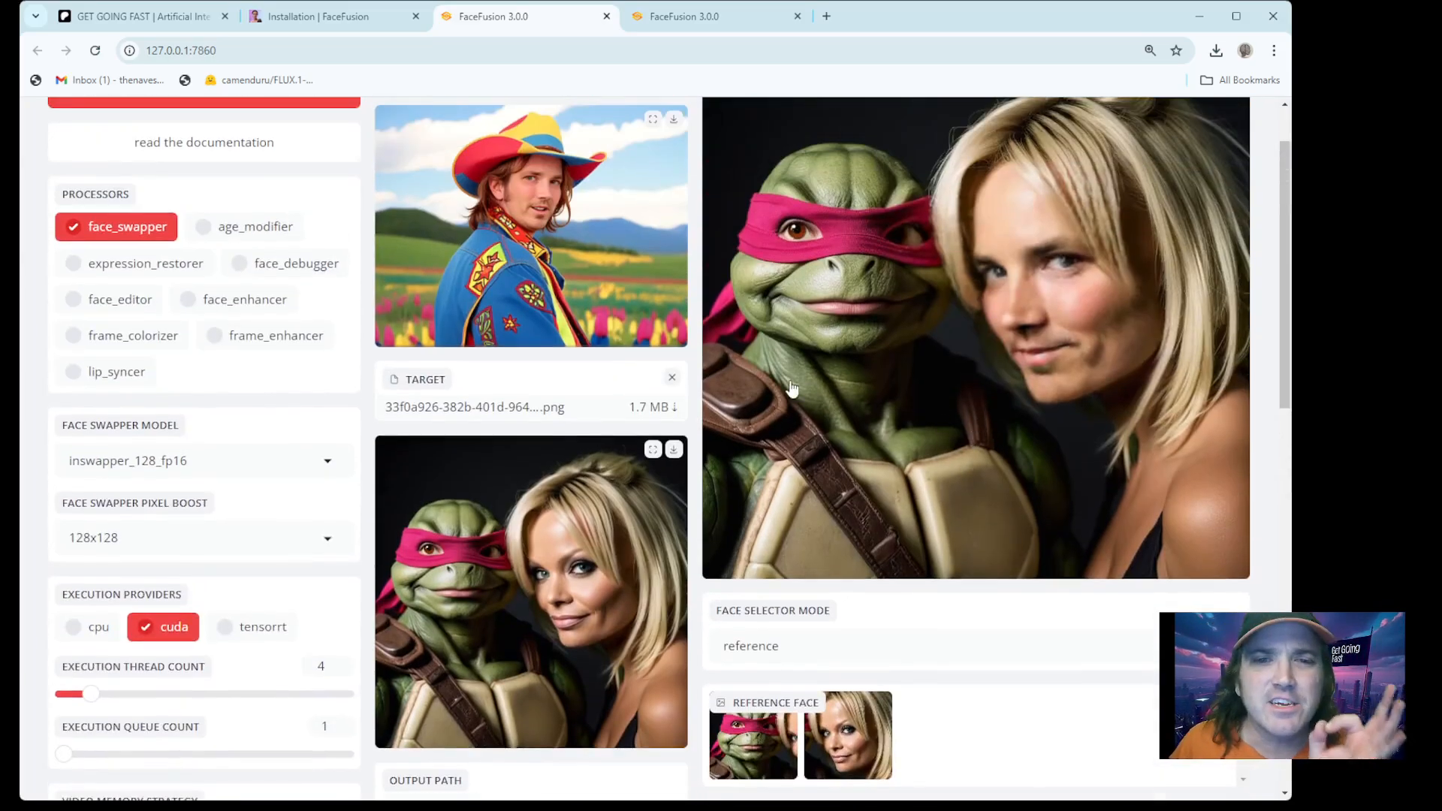
Step: Compare the cowboy-hat woman face swap in the other FaceFusion session with the turtle image swap
left_click(666, 13)
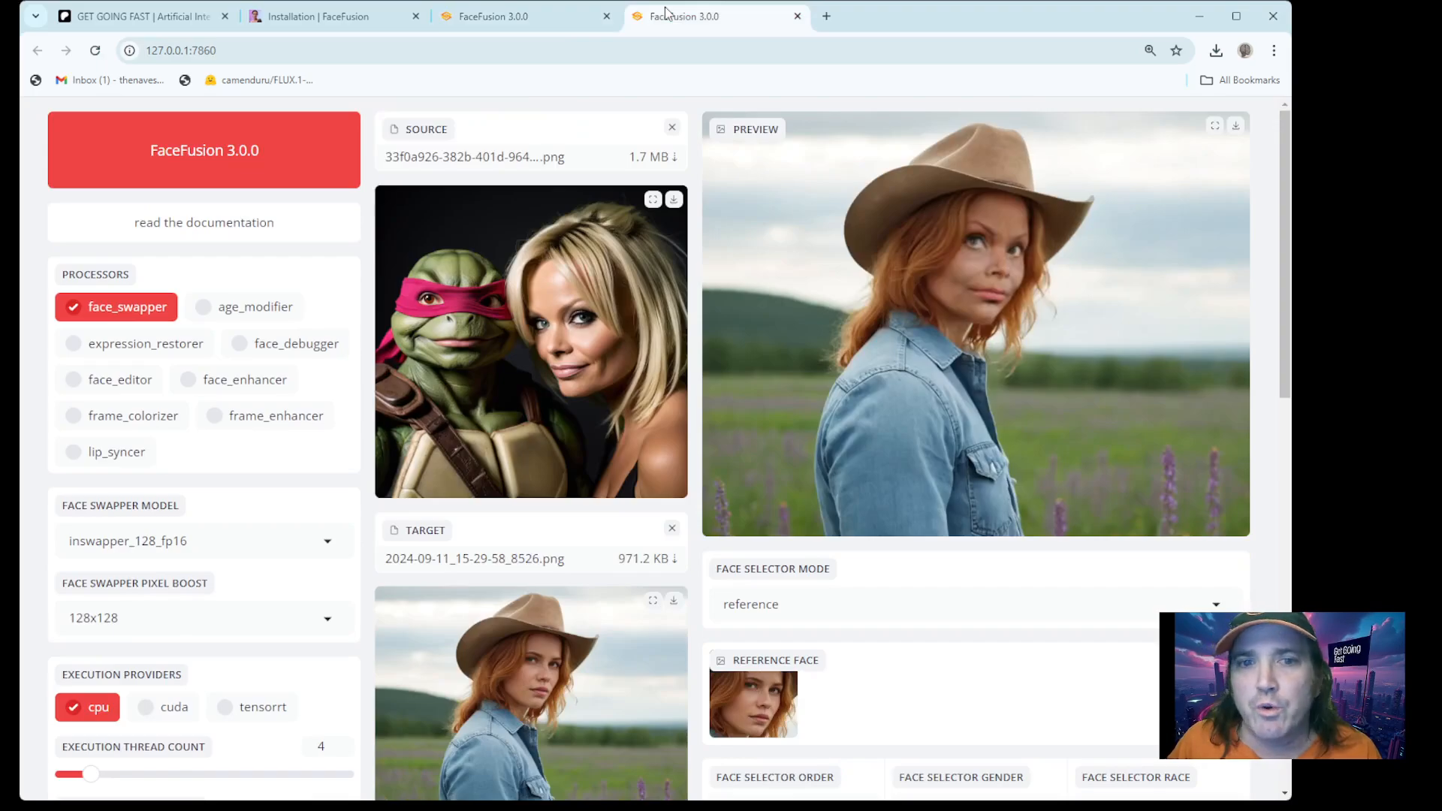
scroll(755, 195, "down", 1)
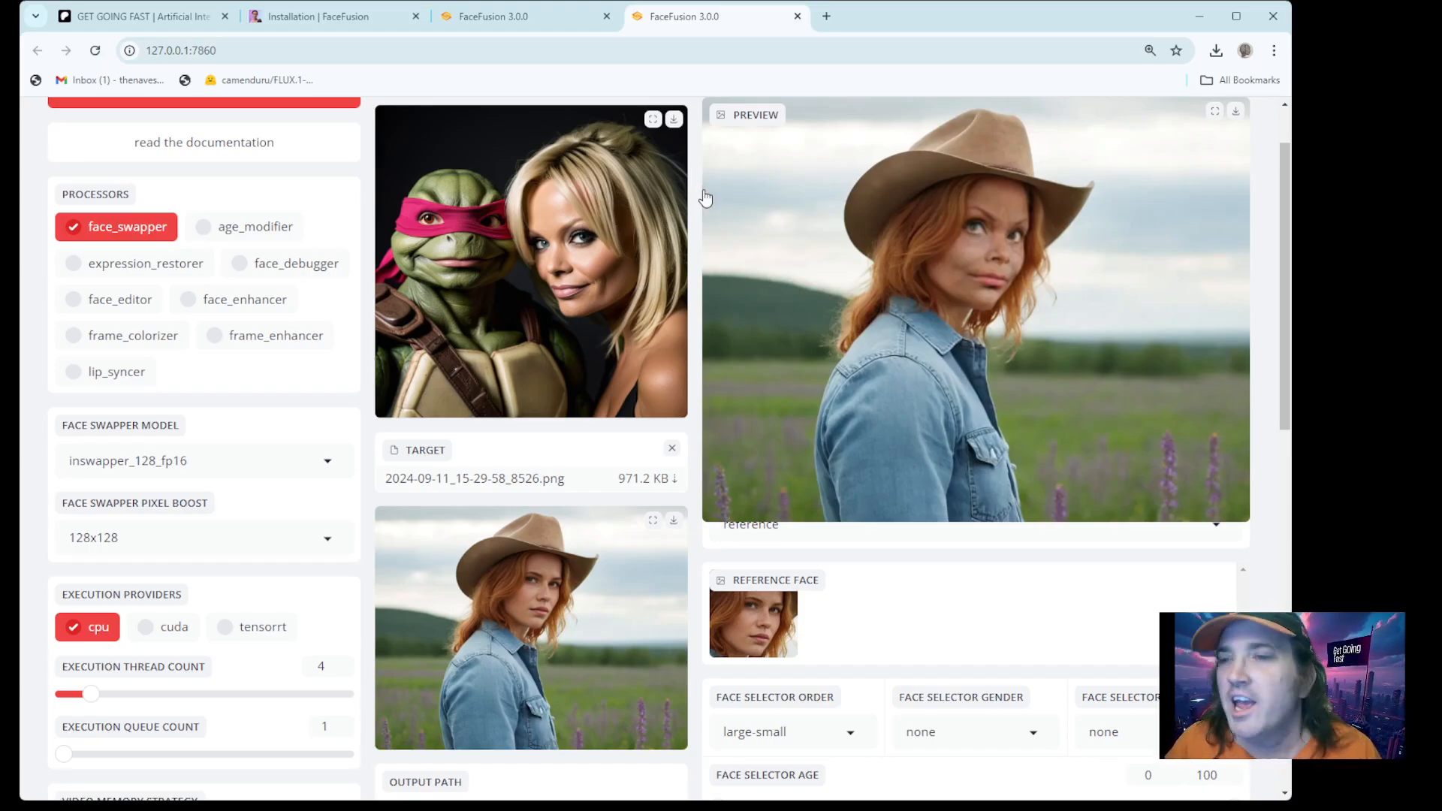
scroll(809, 376, "down", 1)
left_click(507, 16)
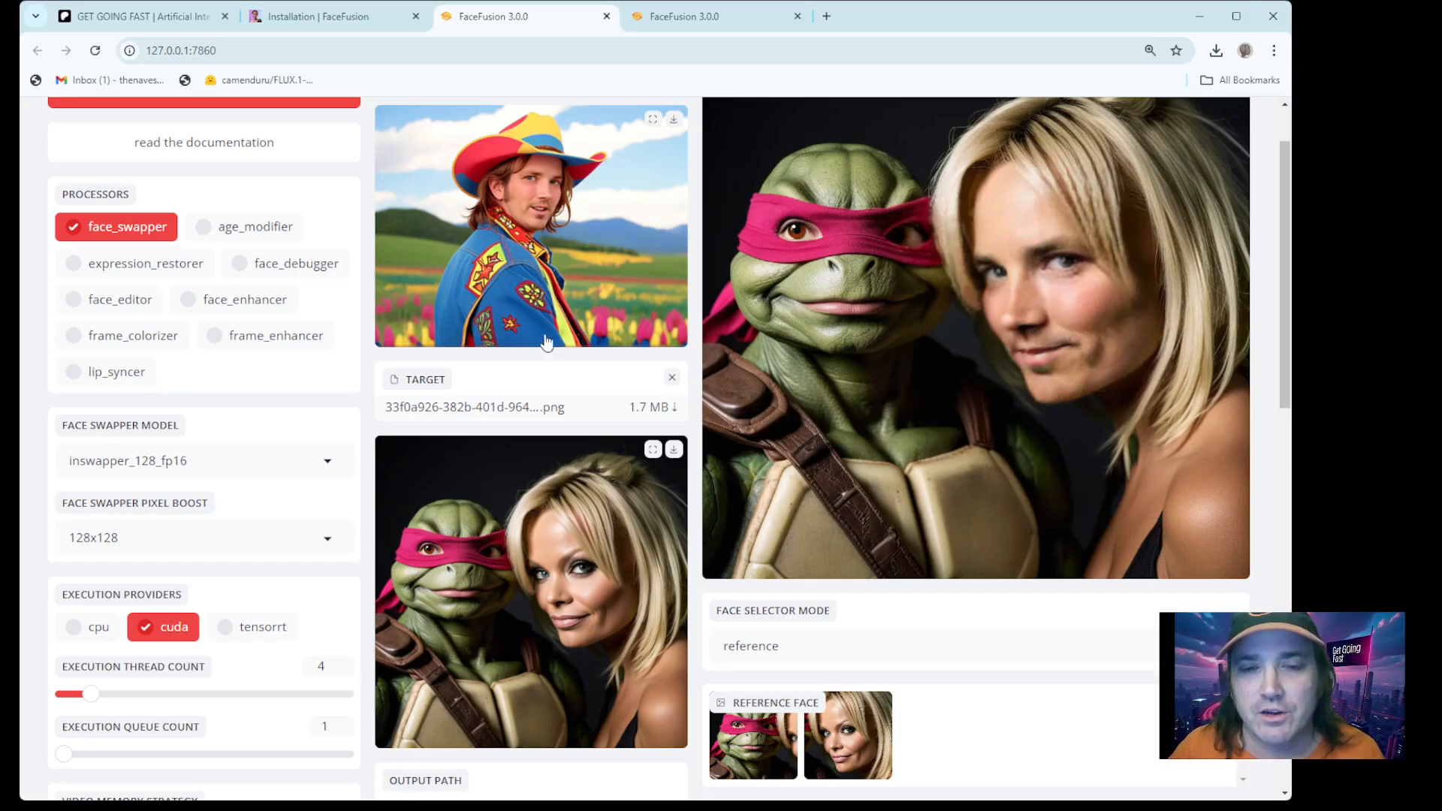
scroll(509, 338, "down", 1)
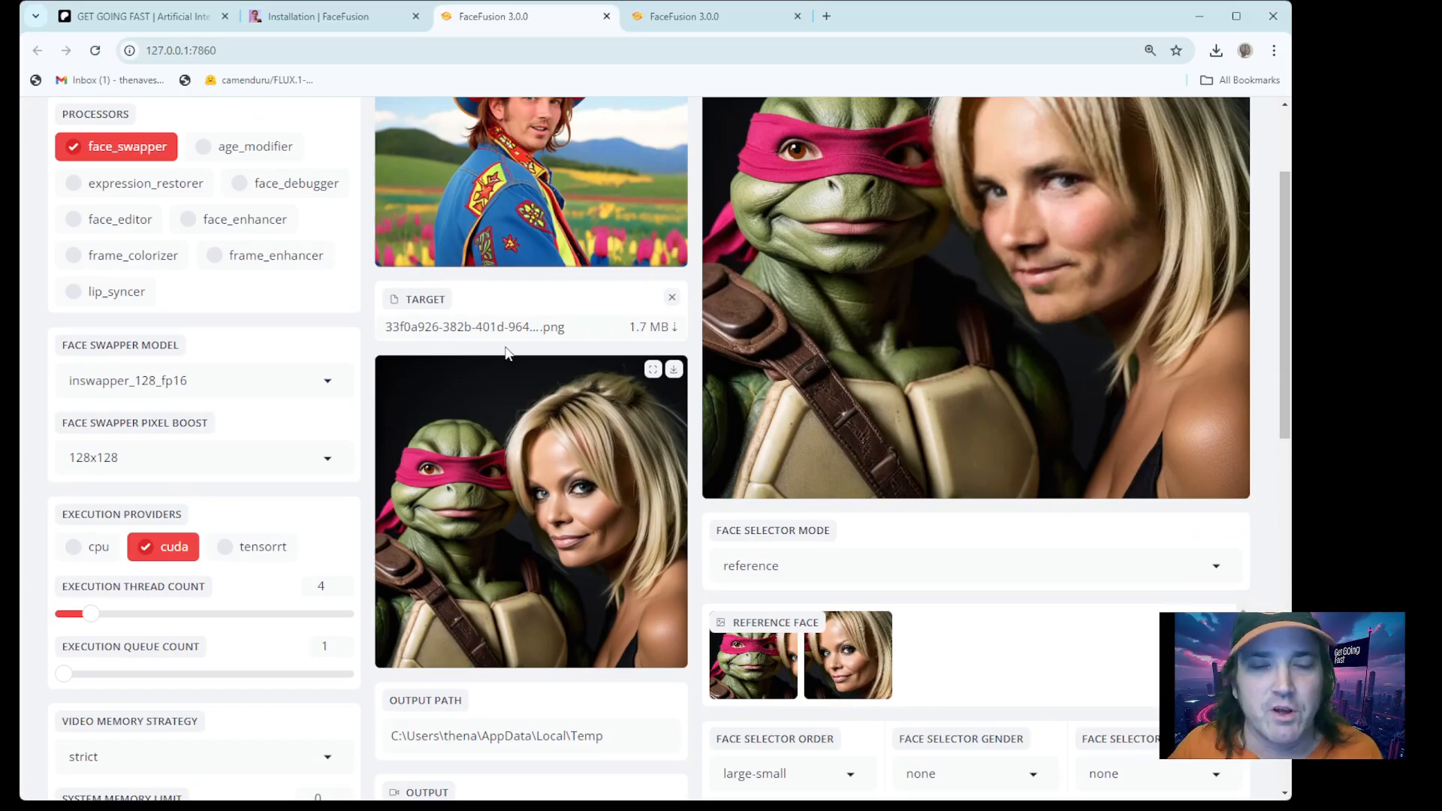
scroll(508, 353, "down", 1)
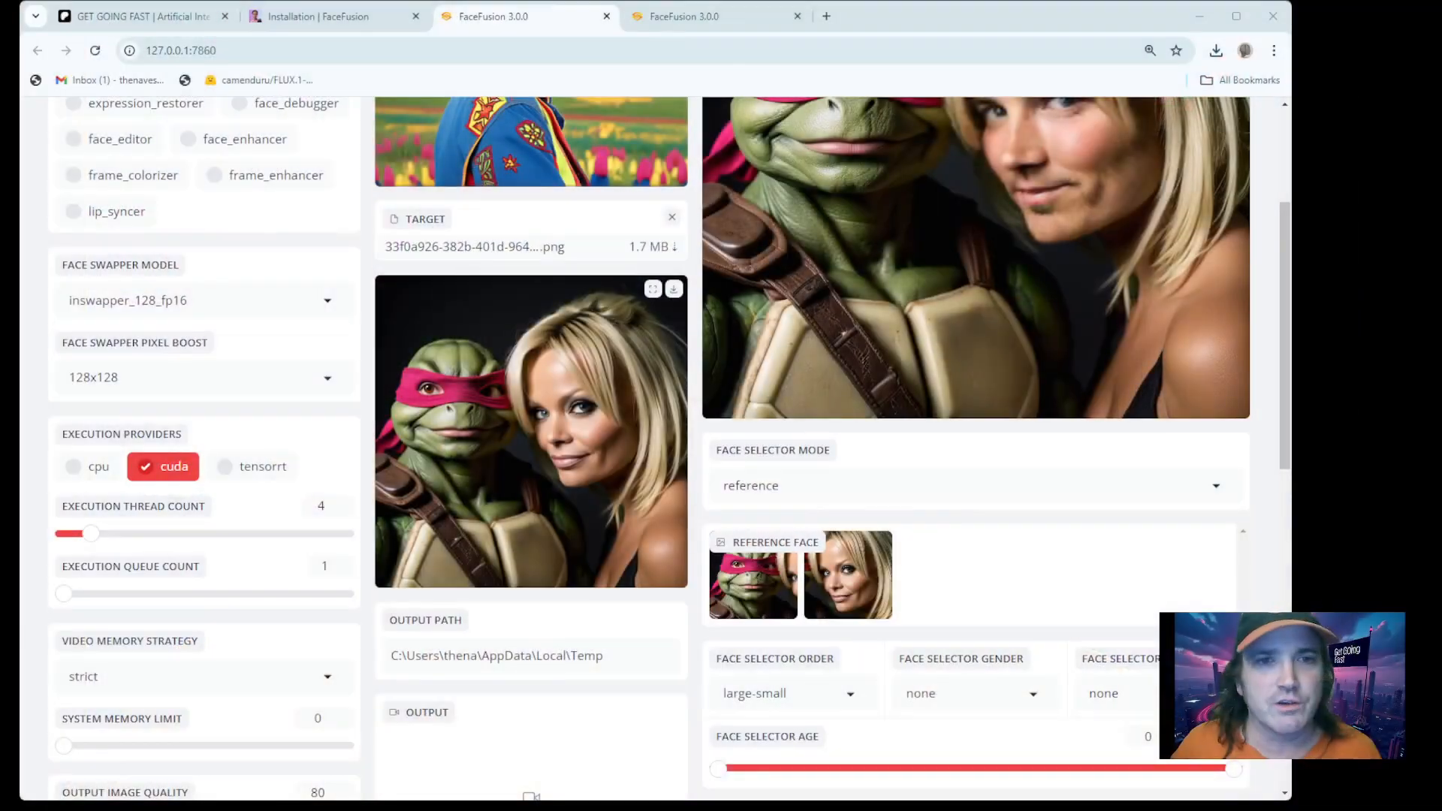
scroll(653, 451, "up", 4)
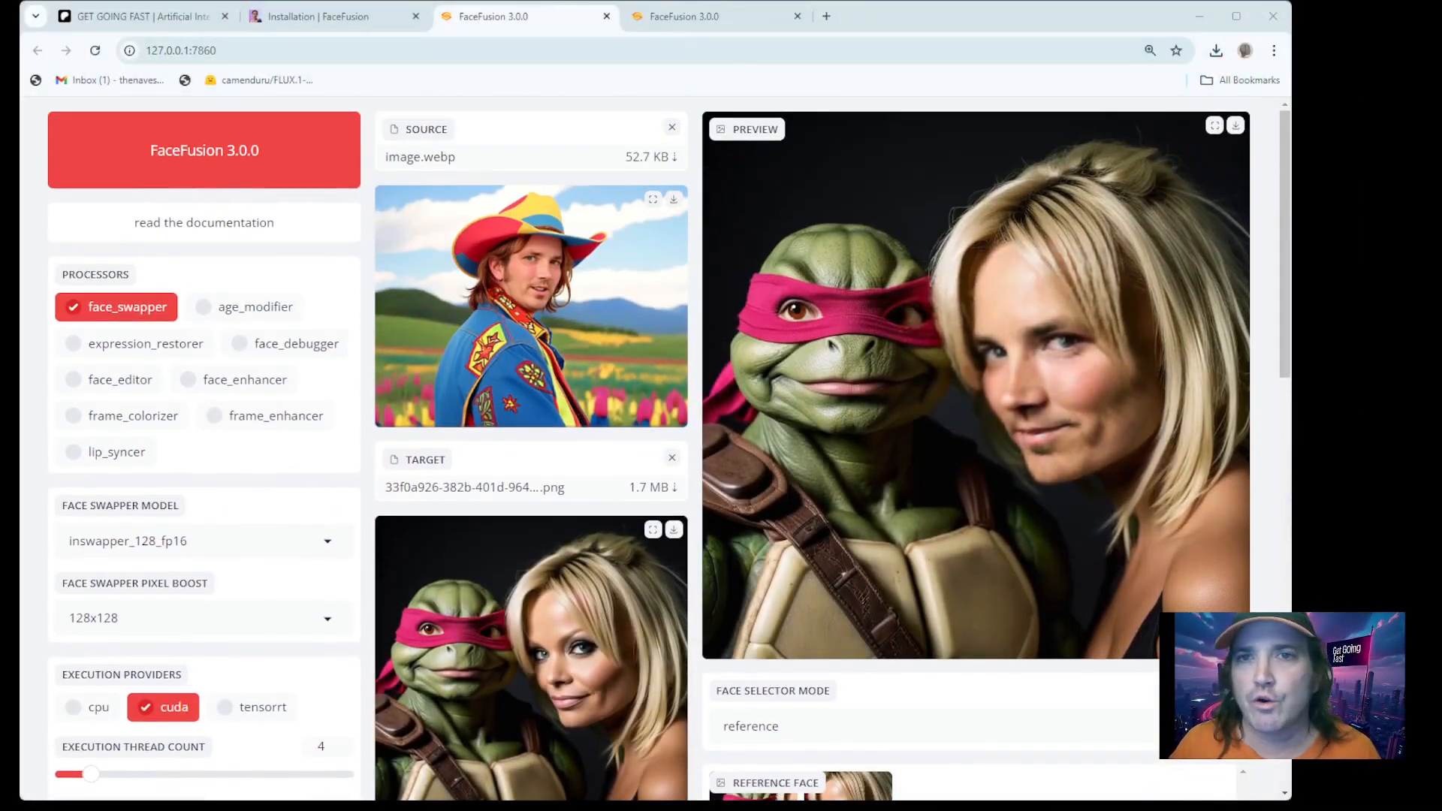
Step: Read the face-swapping installers in the Patreon software list, and return to the FaceFusion session with the cowboy-hat woman
left_click(143, 16)
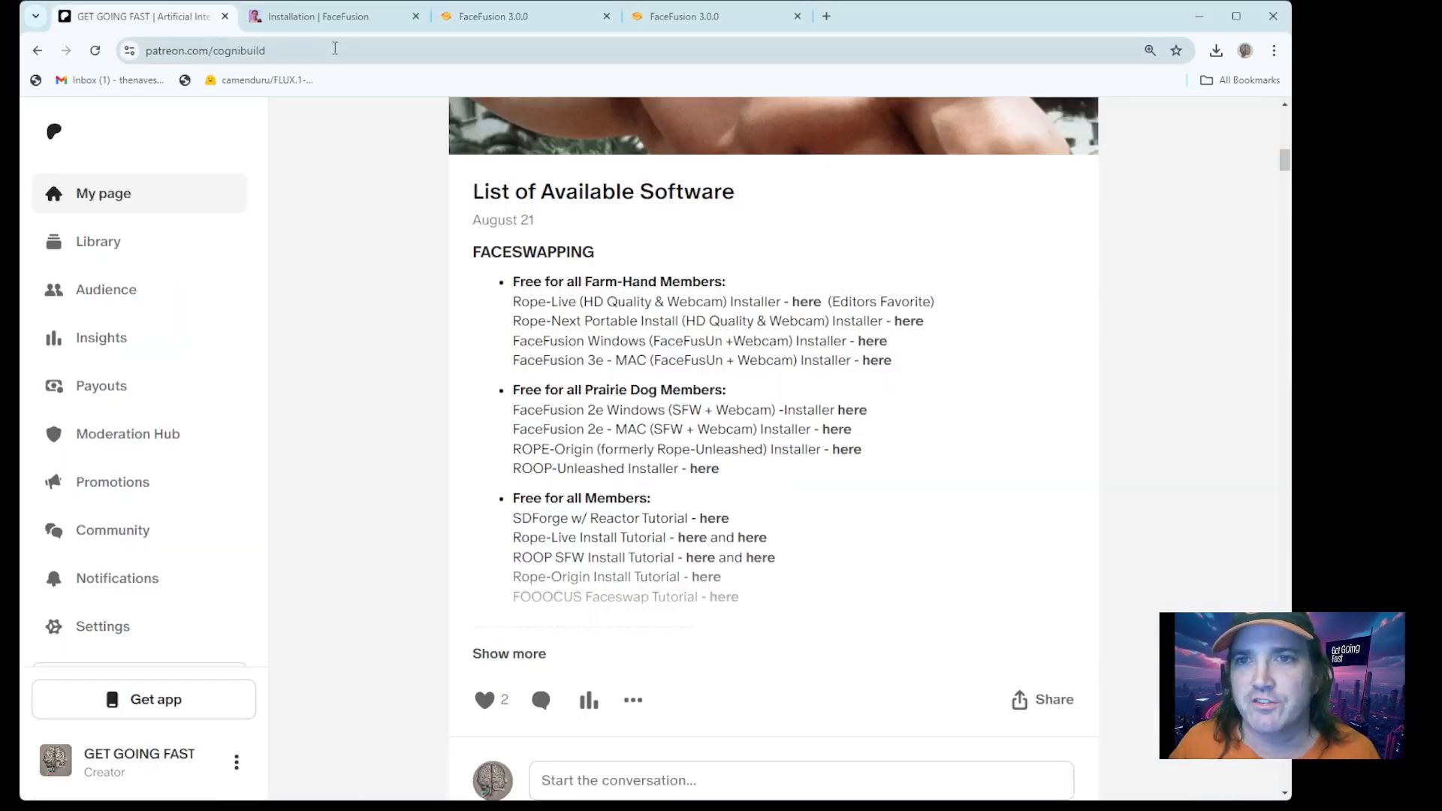
scroll(531, 227, "up", 3)
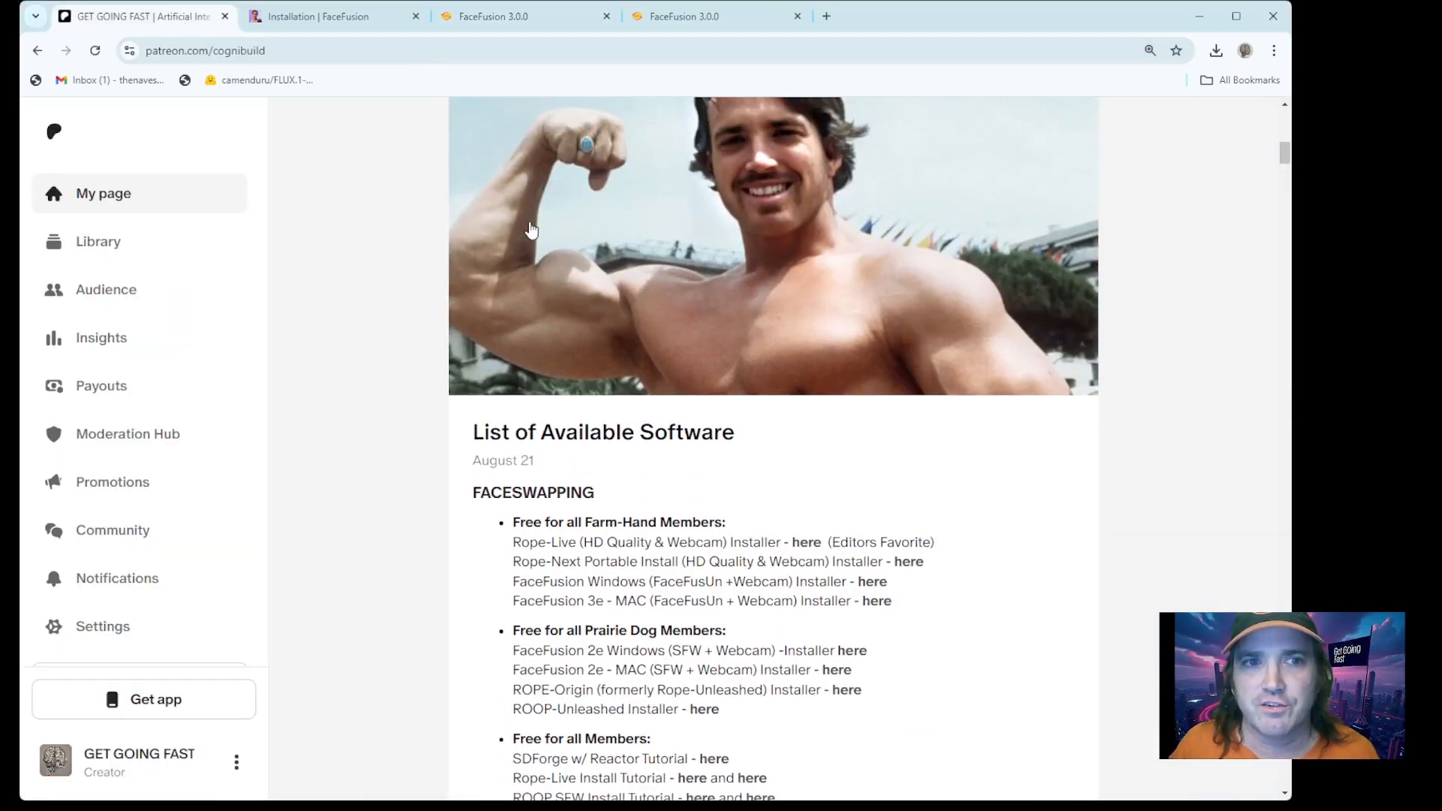
scroll(663, 243, "down", 4)
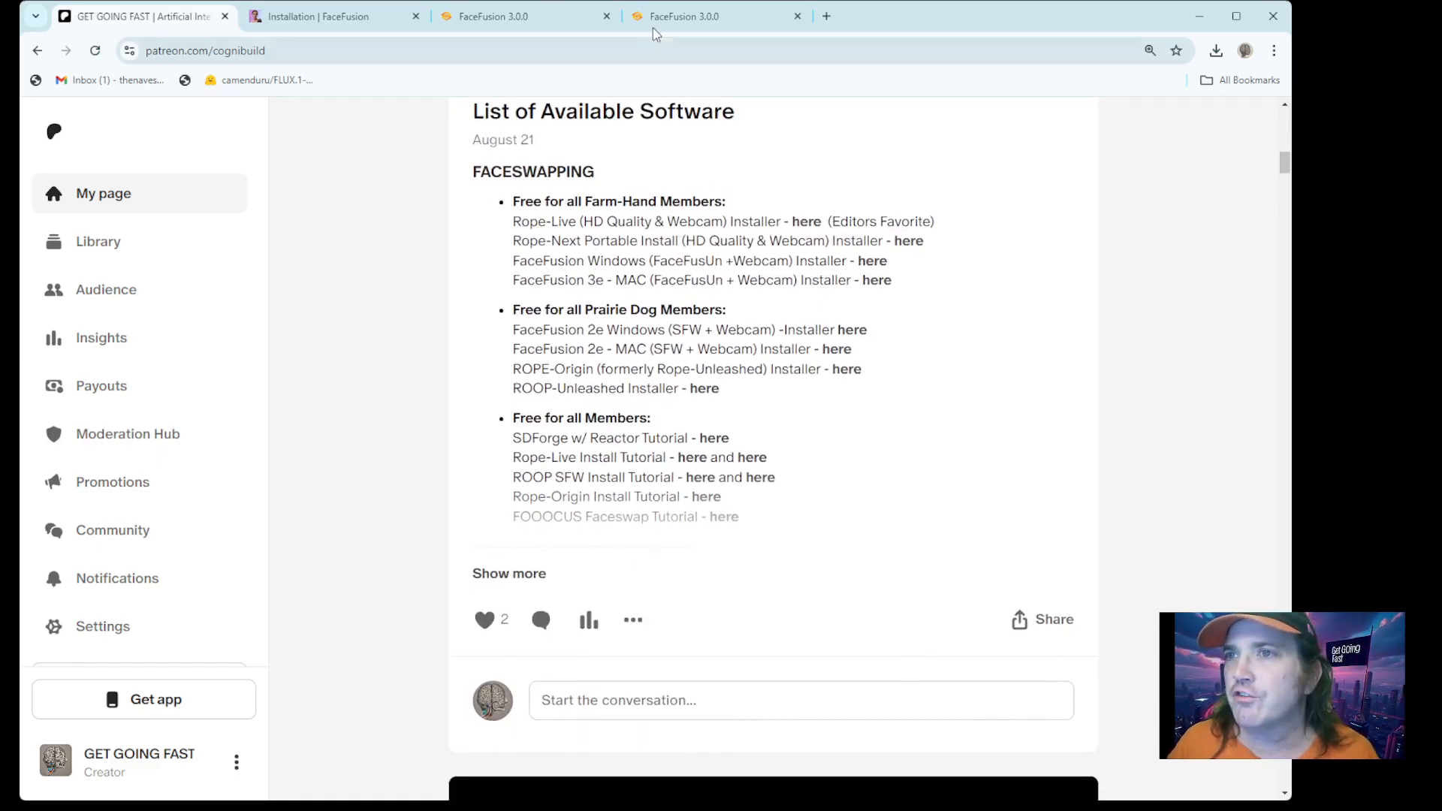
left_click(678, 19)
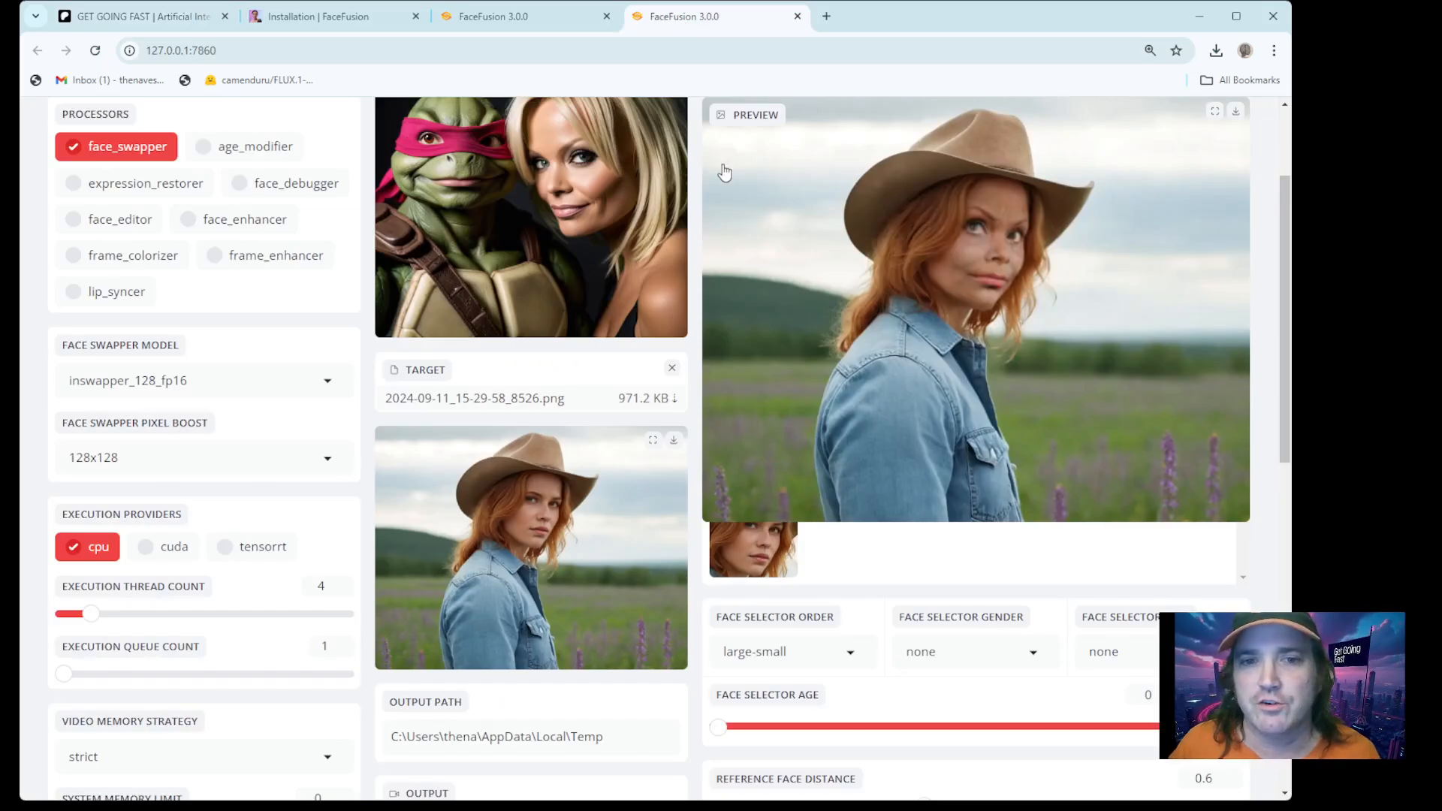
scroll(725, 173, "up", 3)
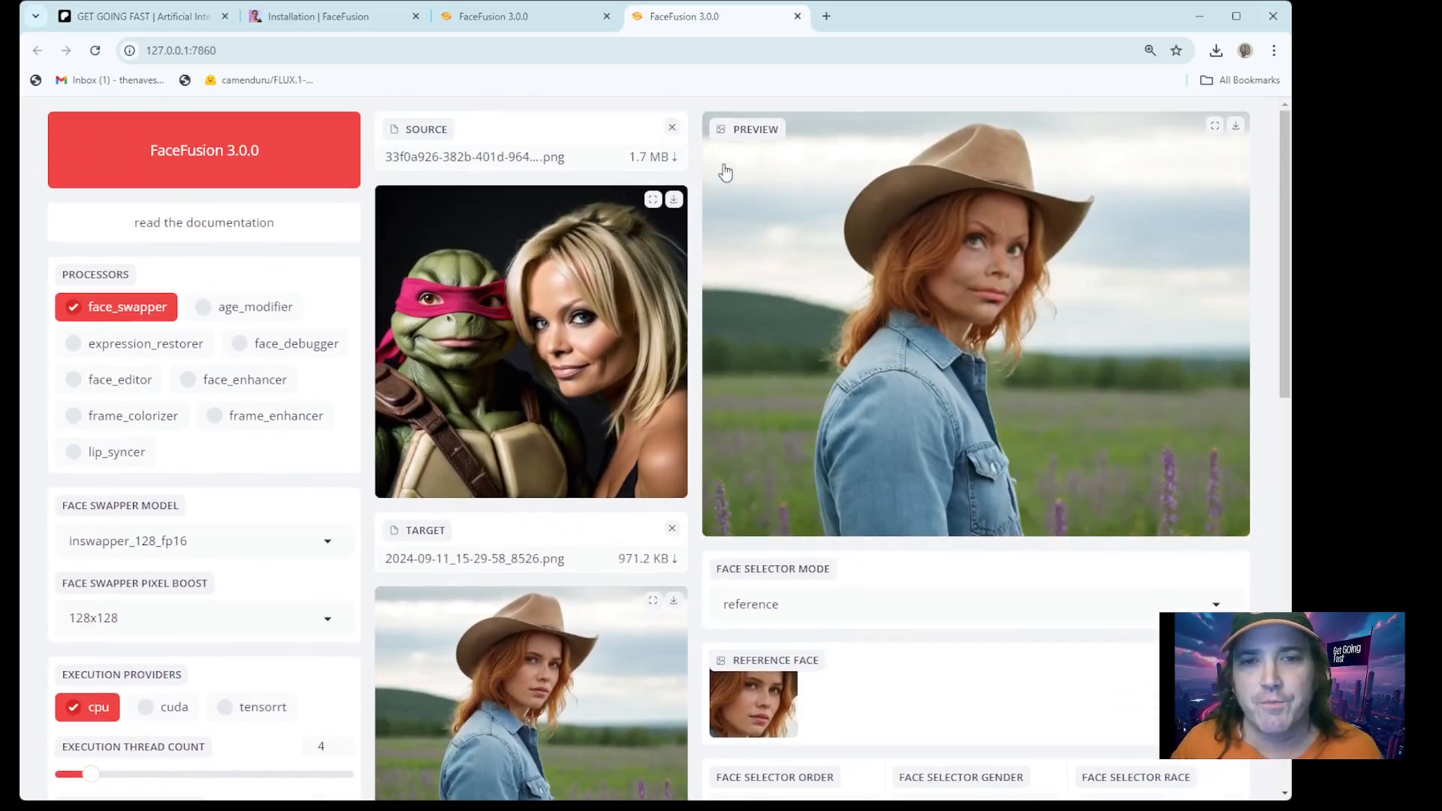
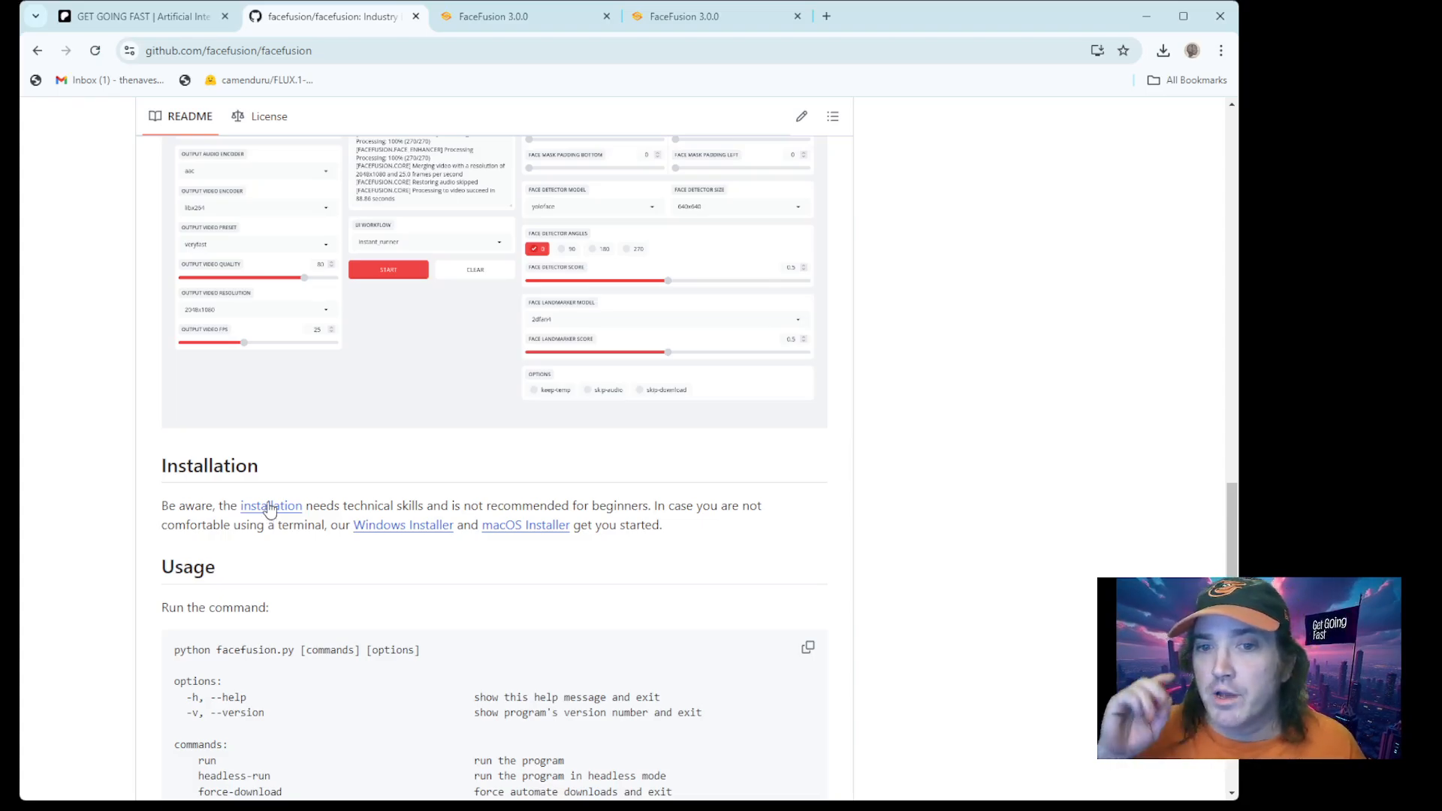
Step: Open the FaceFusion repository's license on GitHub and highlight its MIT license and copyright lines
scroll(271, 510, "up", 15)
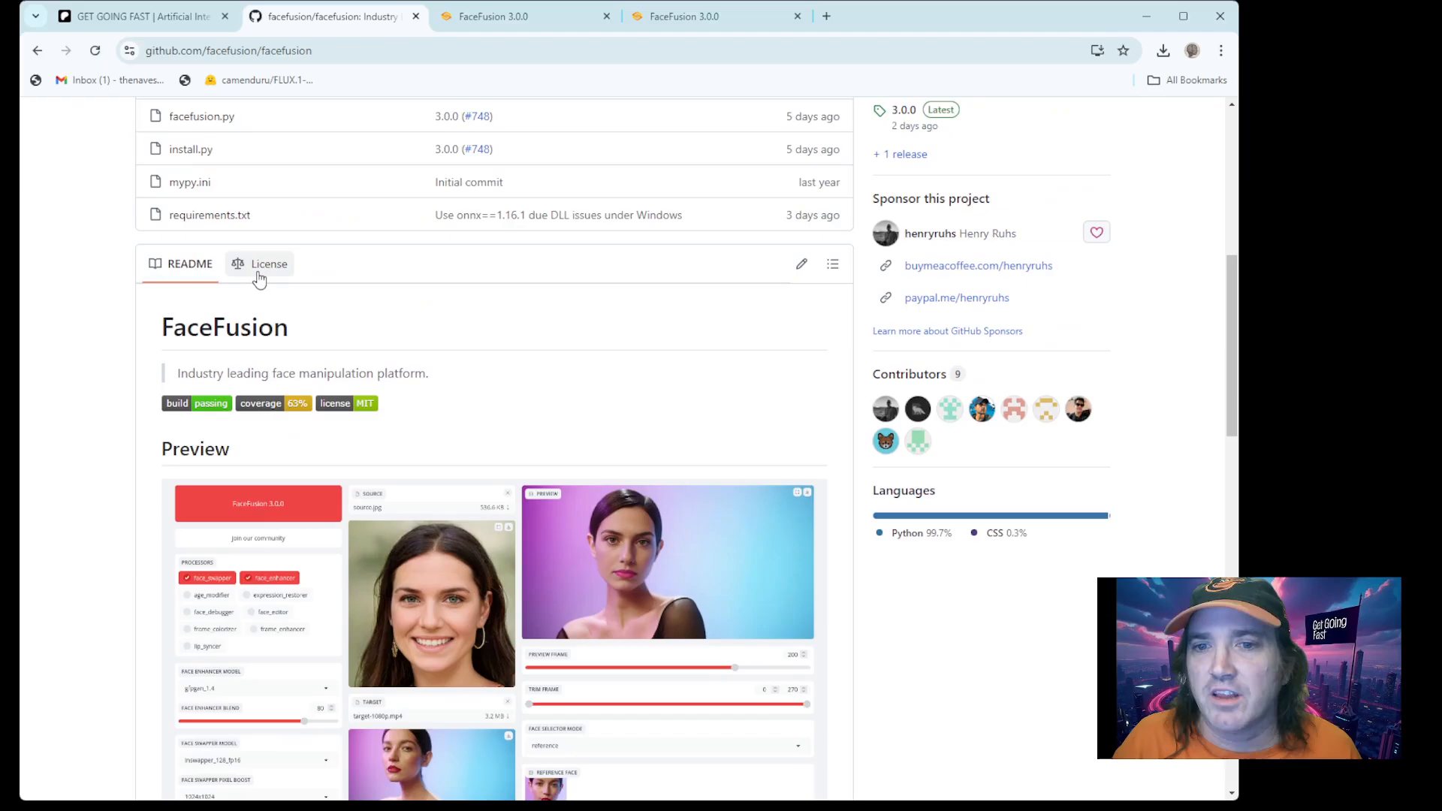
left_click(259, 270)
left_click_drag(232, 474, 153, 481)
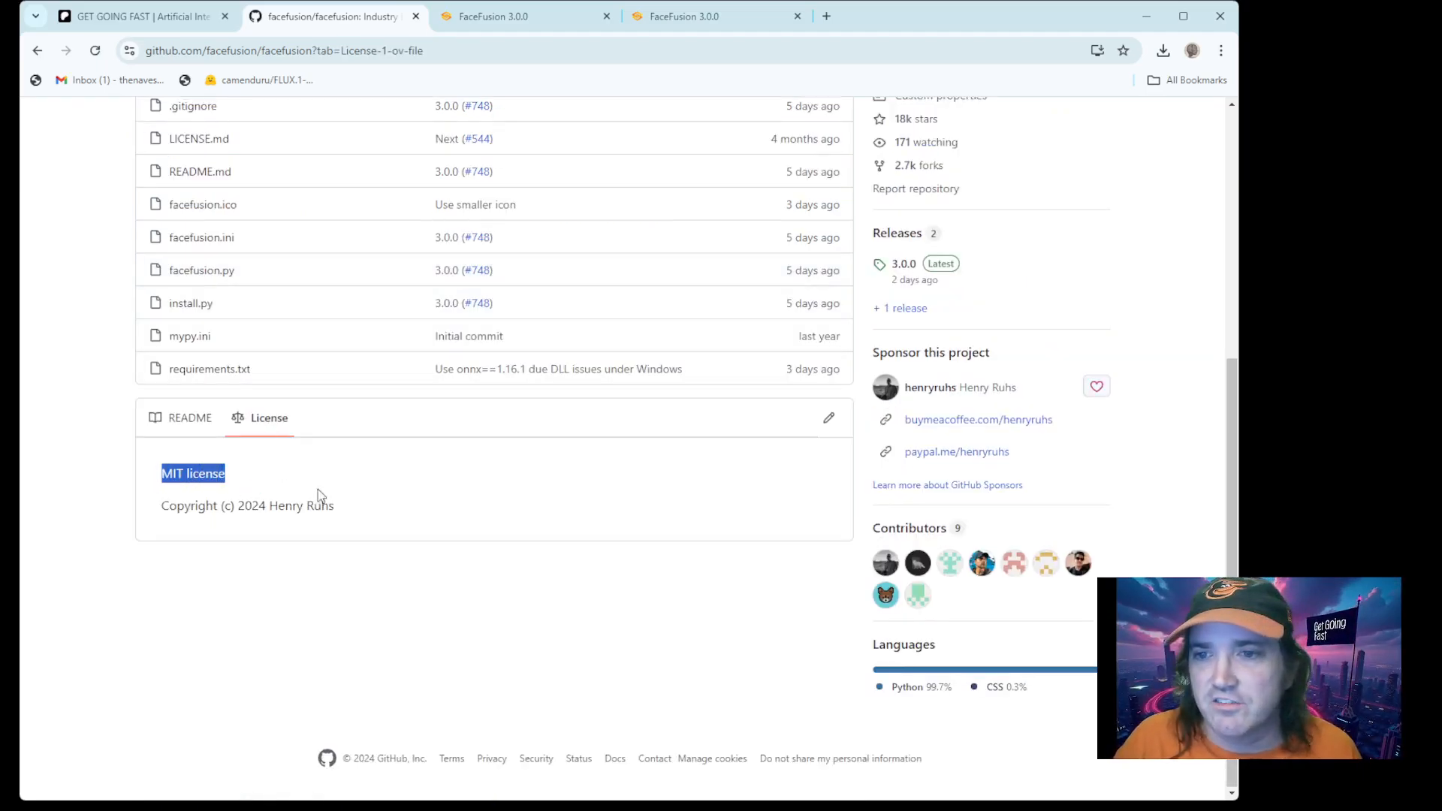
left_click_drag(348, 509, 130, 520)
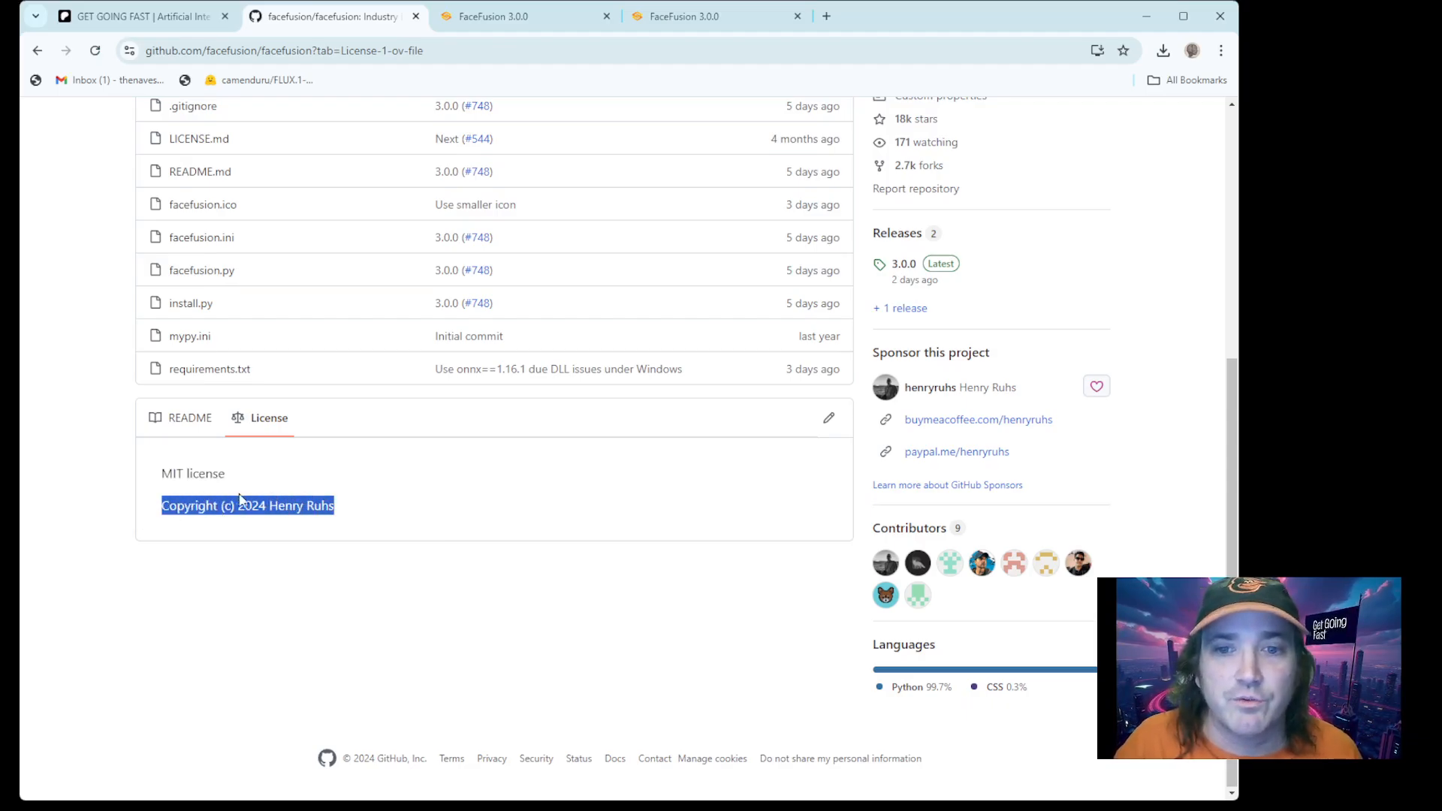
left_click_drag(248, 477, 131, 480)
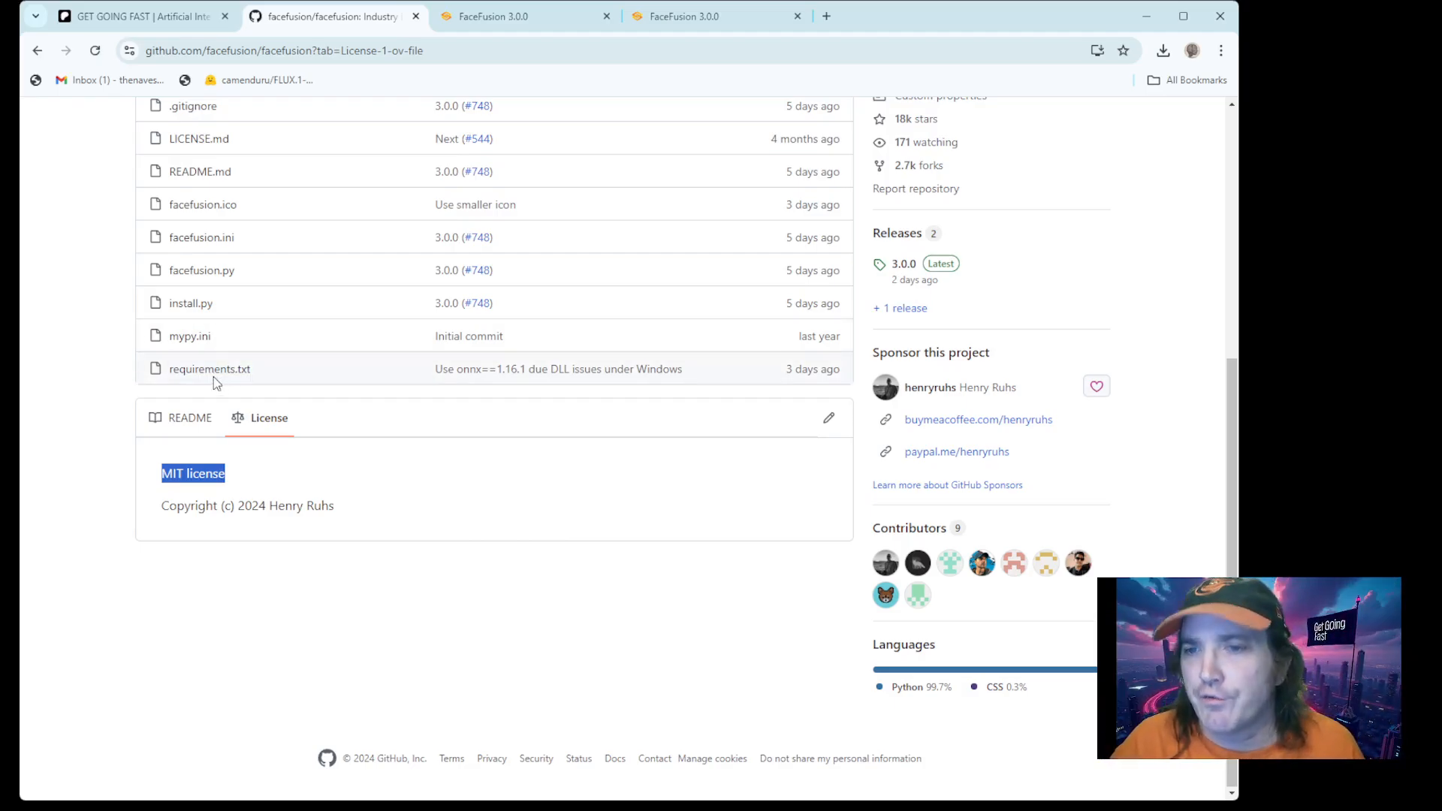
Step: Return to the repository's README and open the linked installation guide at the Prepare Your Platform section
left_click(192, 420)
scroll(194, 426, "down", 15)
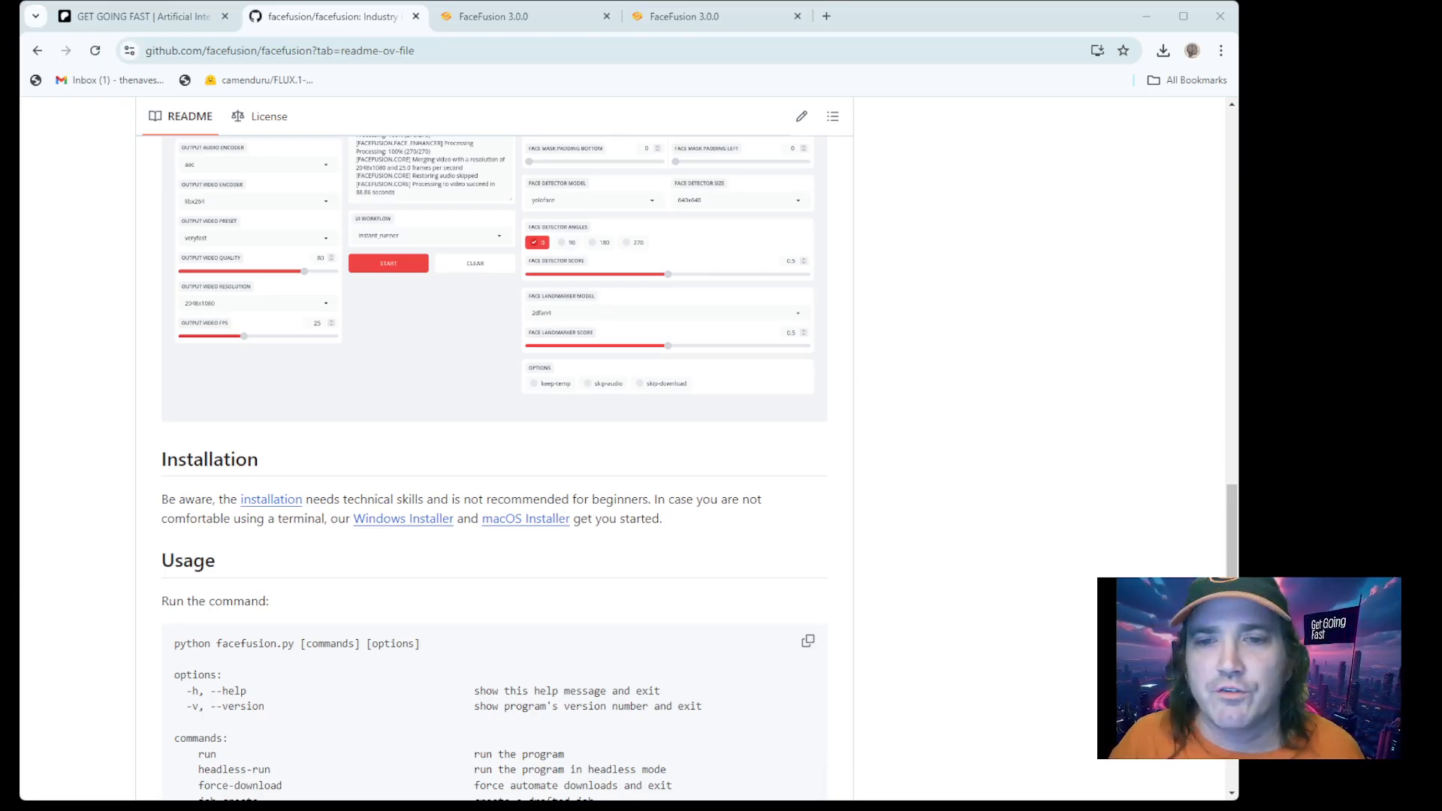
left_click(271, 499)
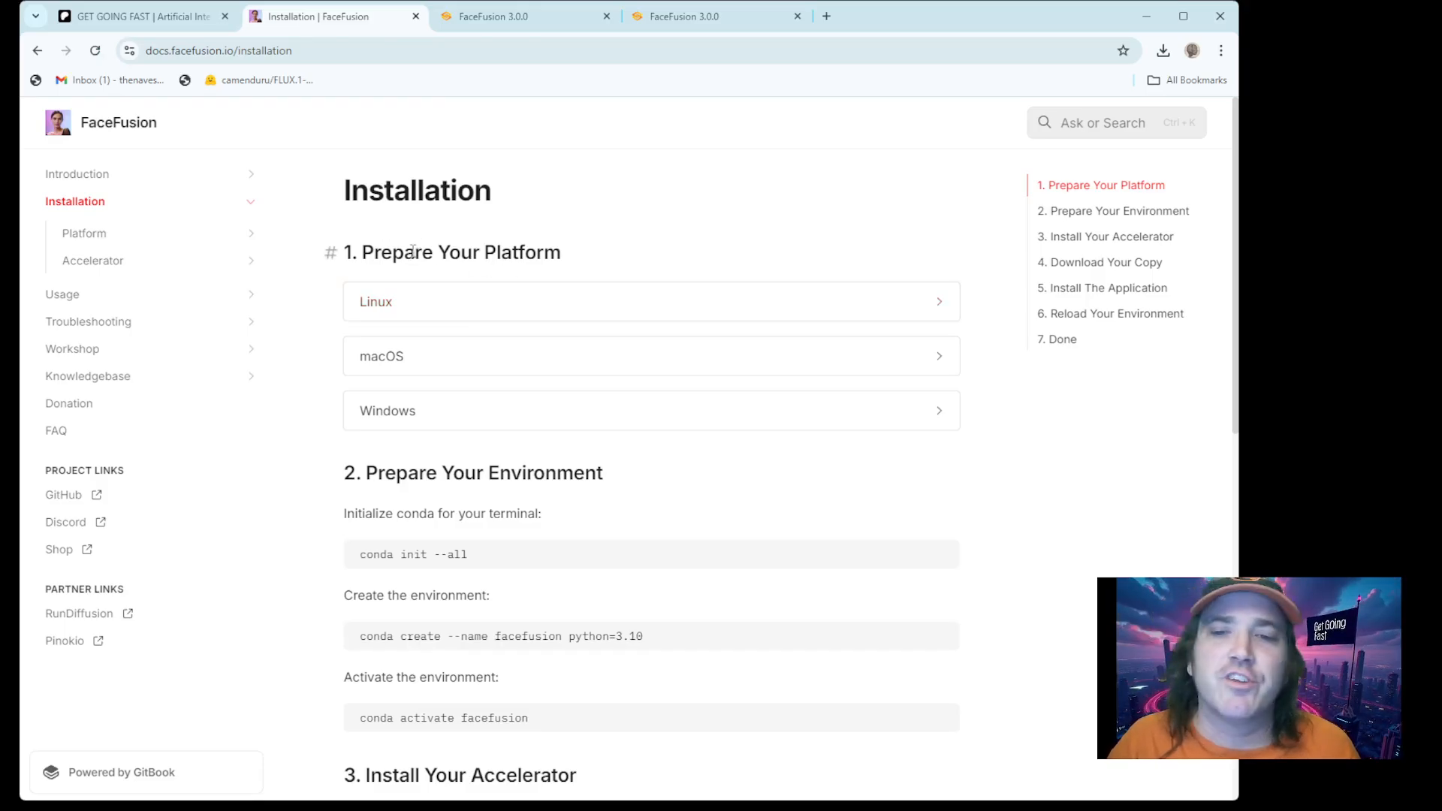
left_click_drag(412, 252, 544, 254)
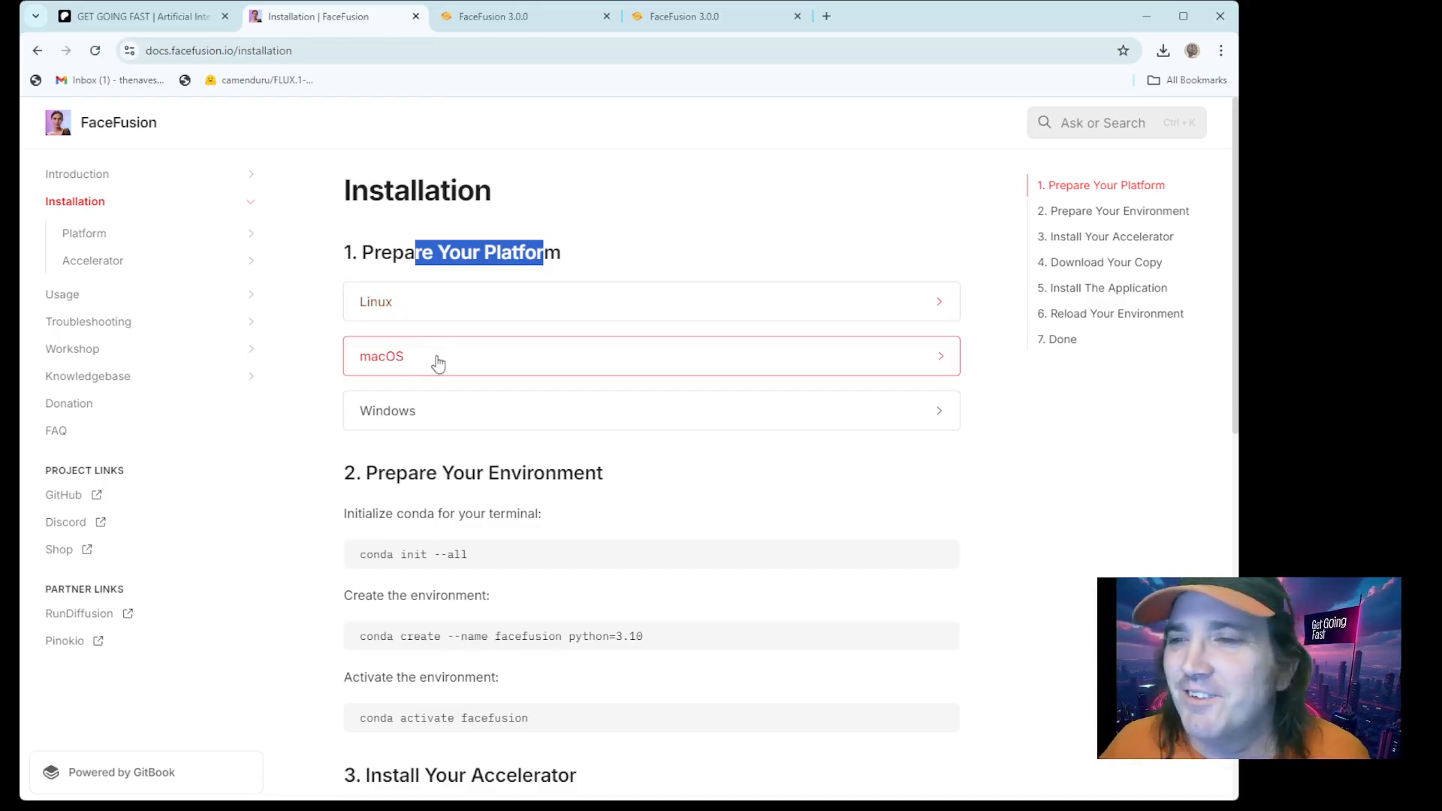
Step: Open the Windows platform instructions and select the Git command "winget install -e --id Git.Git"
left_click(438, 419)
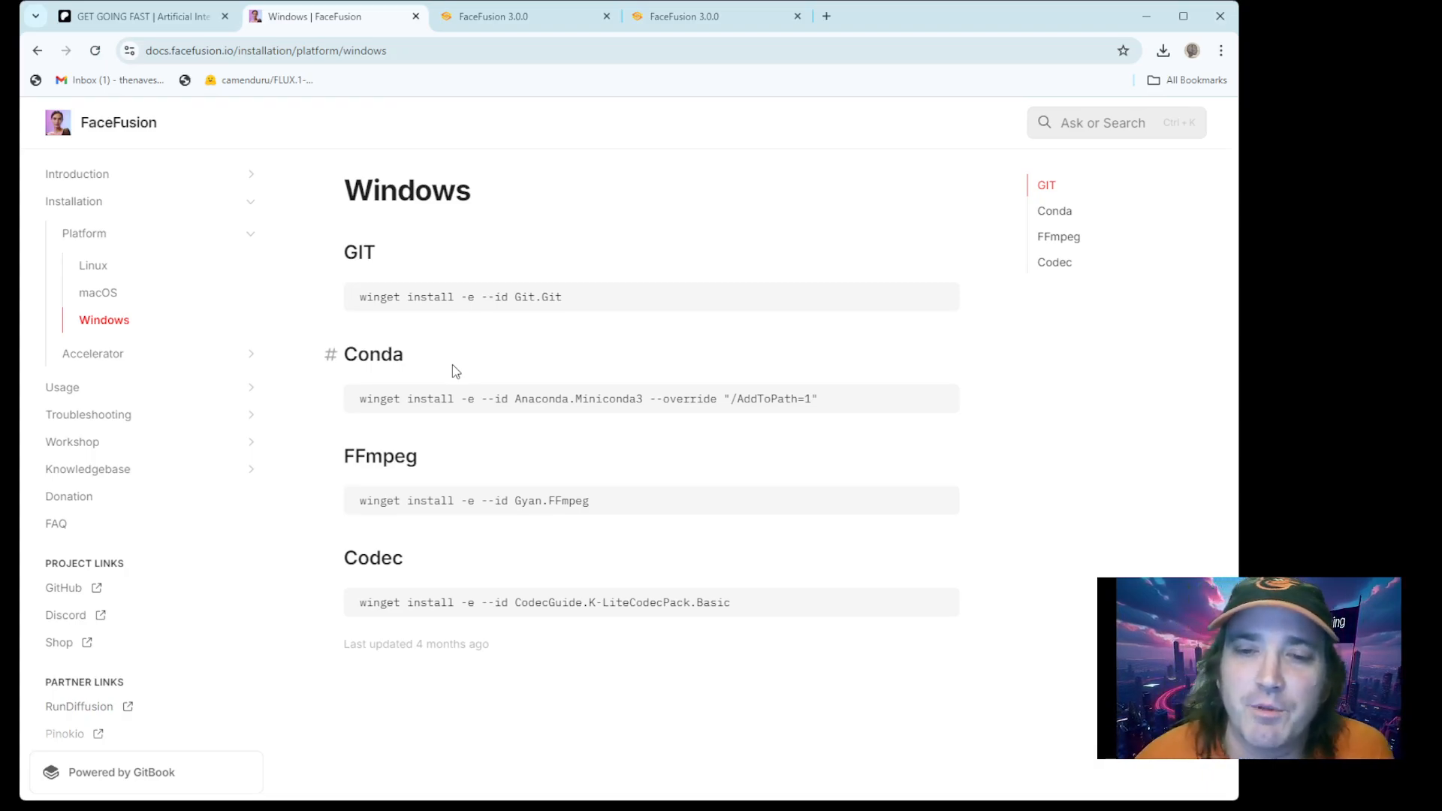
left_click_drag(599, 304, 358, 315)
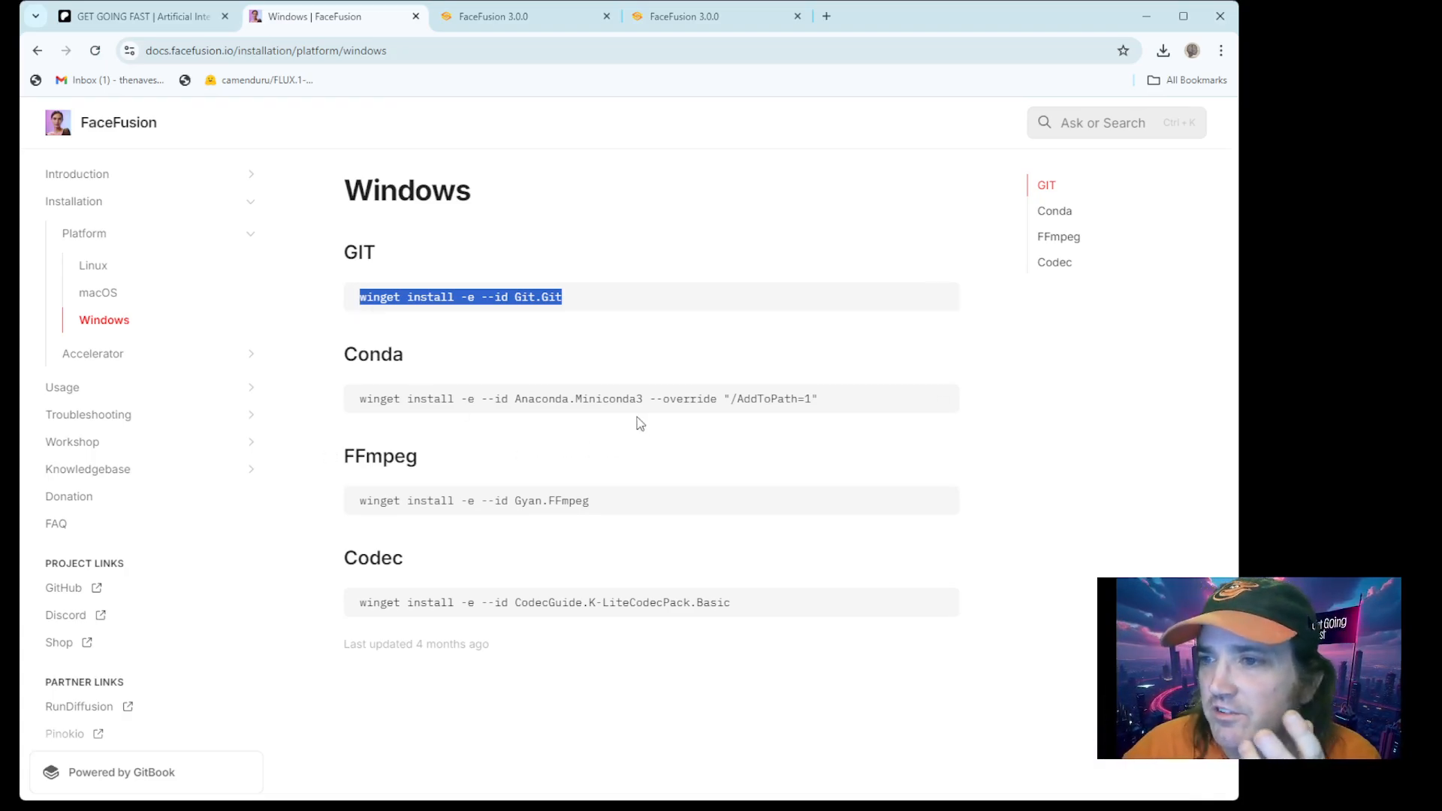
Step: Review the Conda, FFmpeg and Codec sections of the Windows instructions, highlighting their headings and the Miniconda install command
double_click(625, 399)
double_click(370, 459)
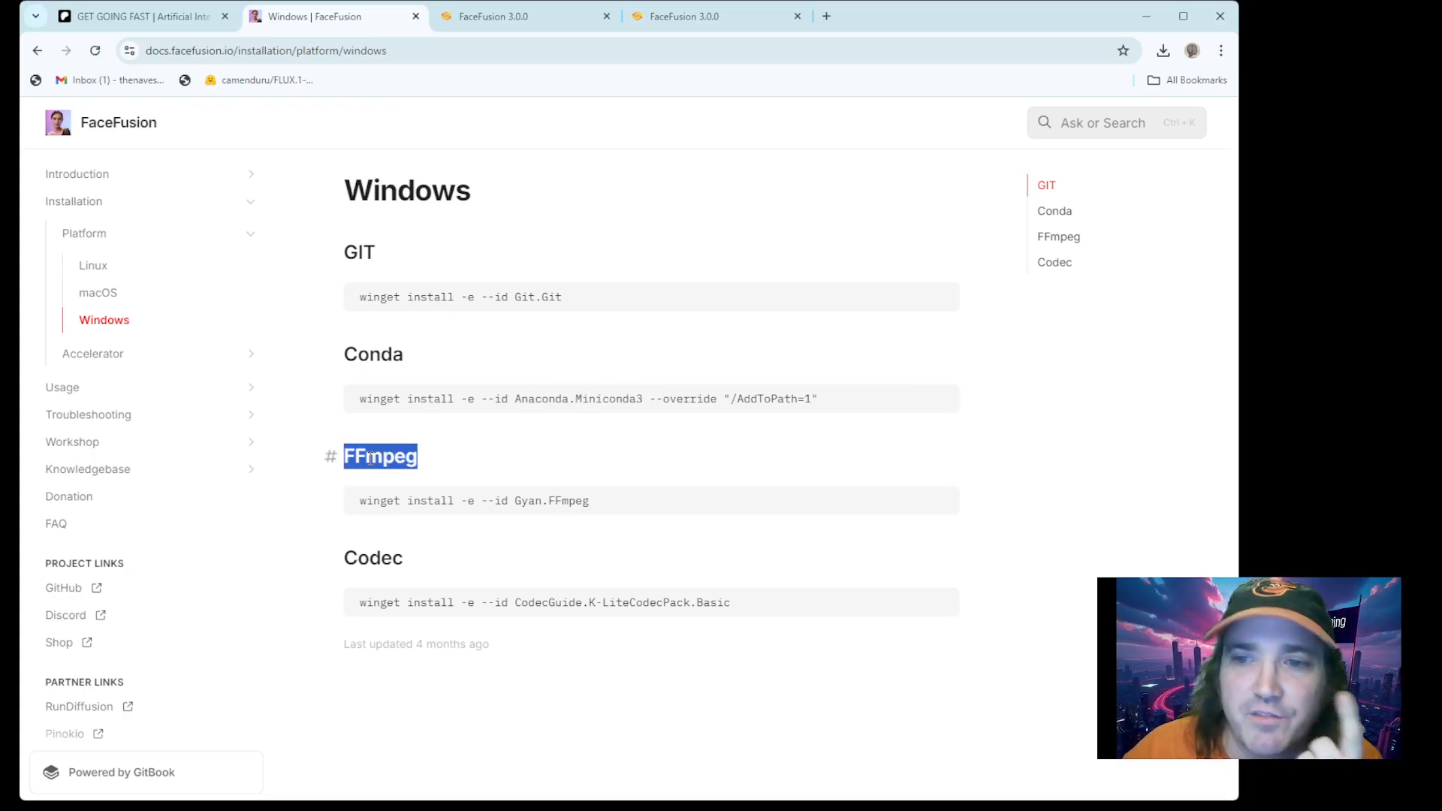
double_click(388, 559)
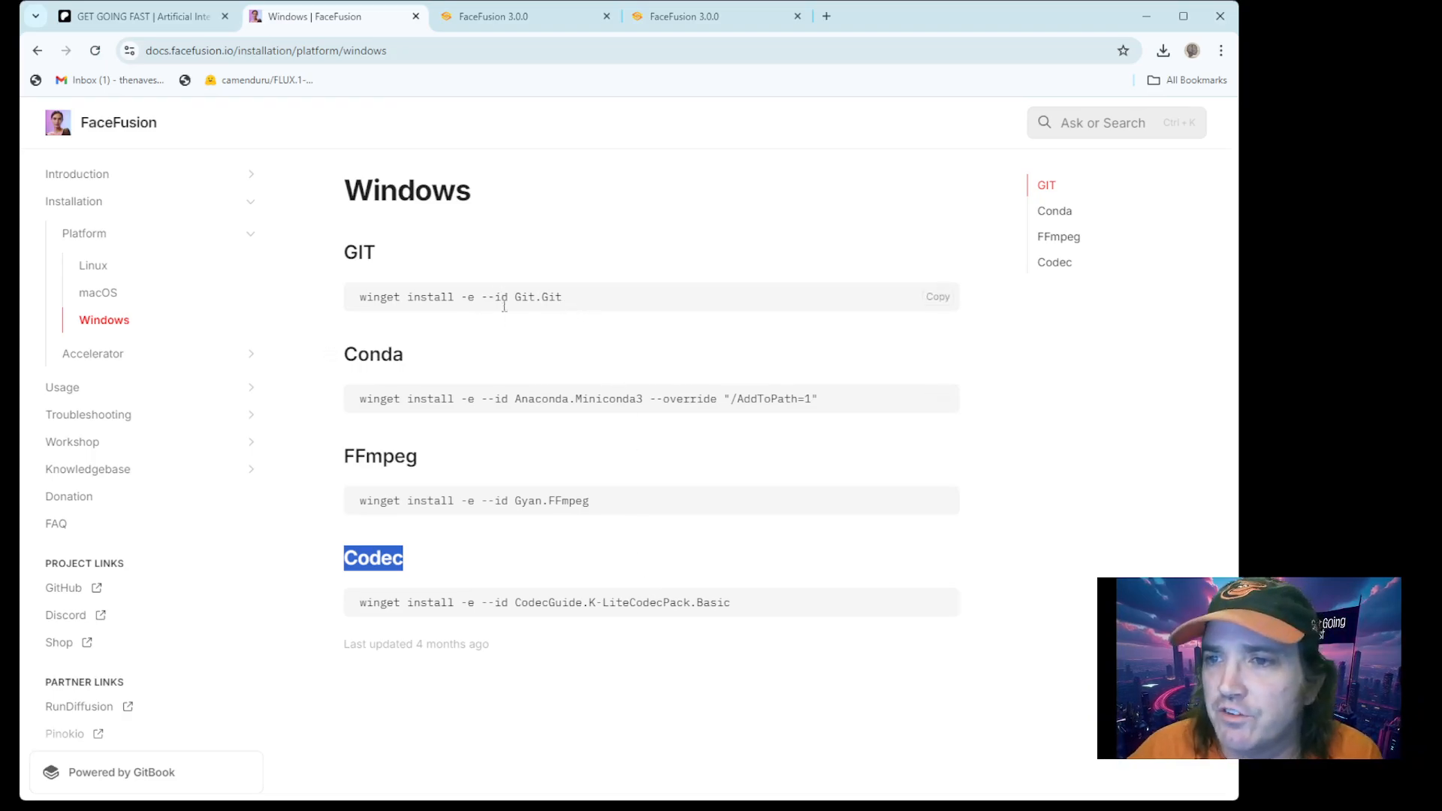
left_click_drag(421, 367, 351, 359)
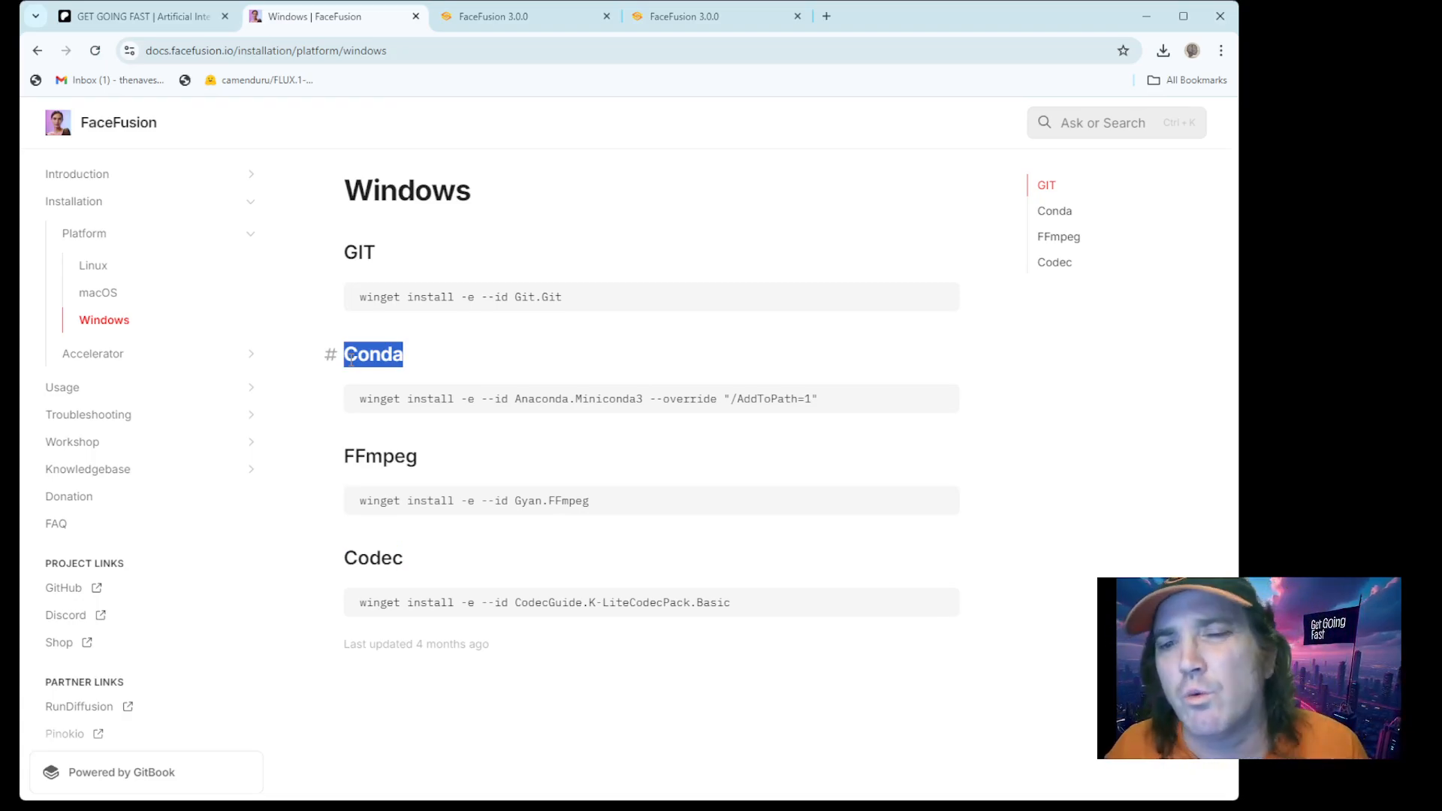
left_click_drag(837, 398, 315, 412)
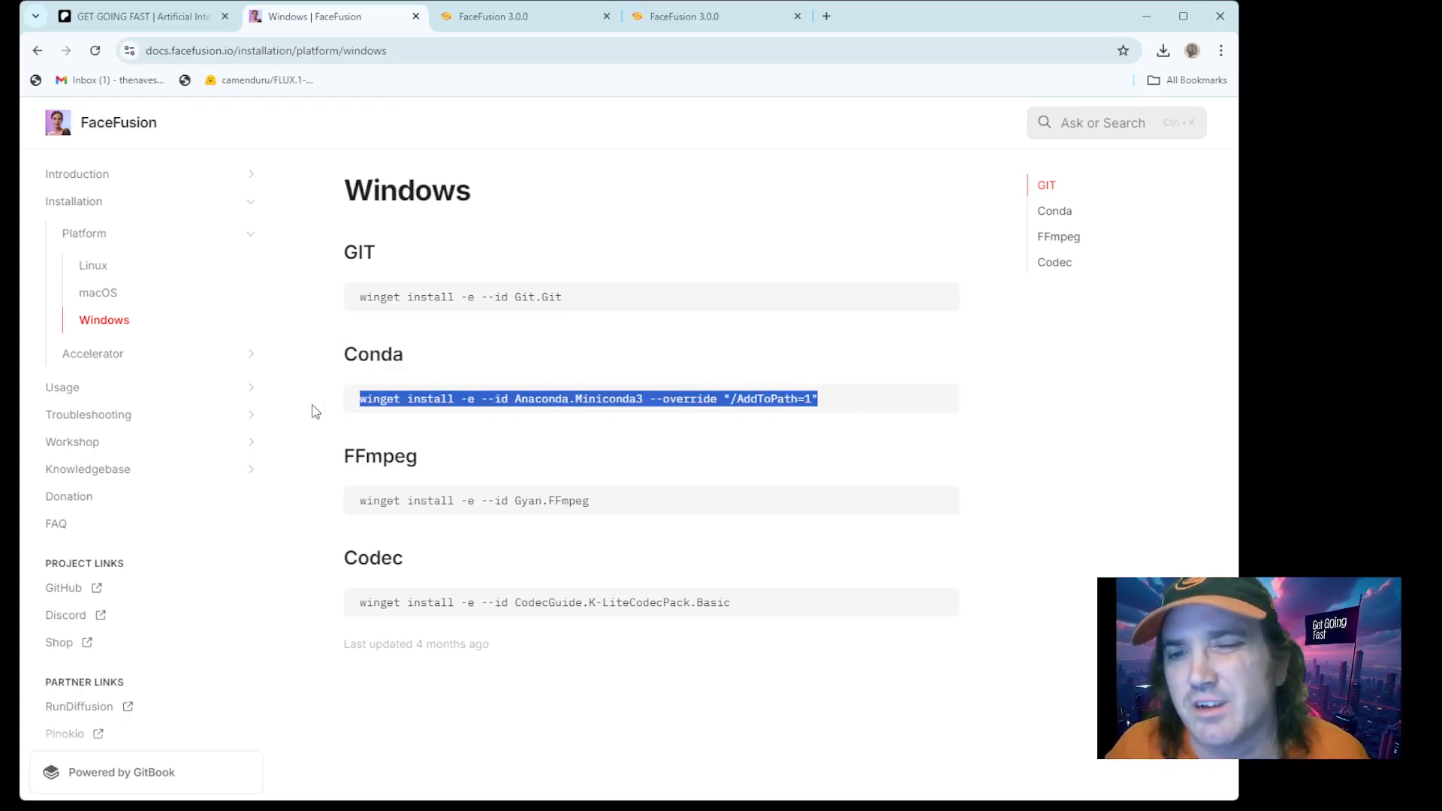
left_click(511, 328)
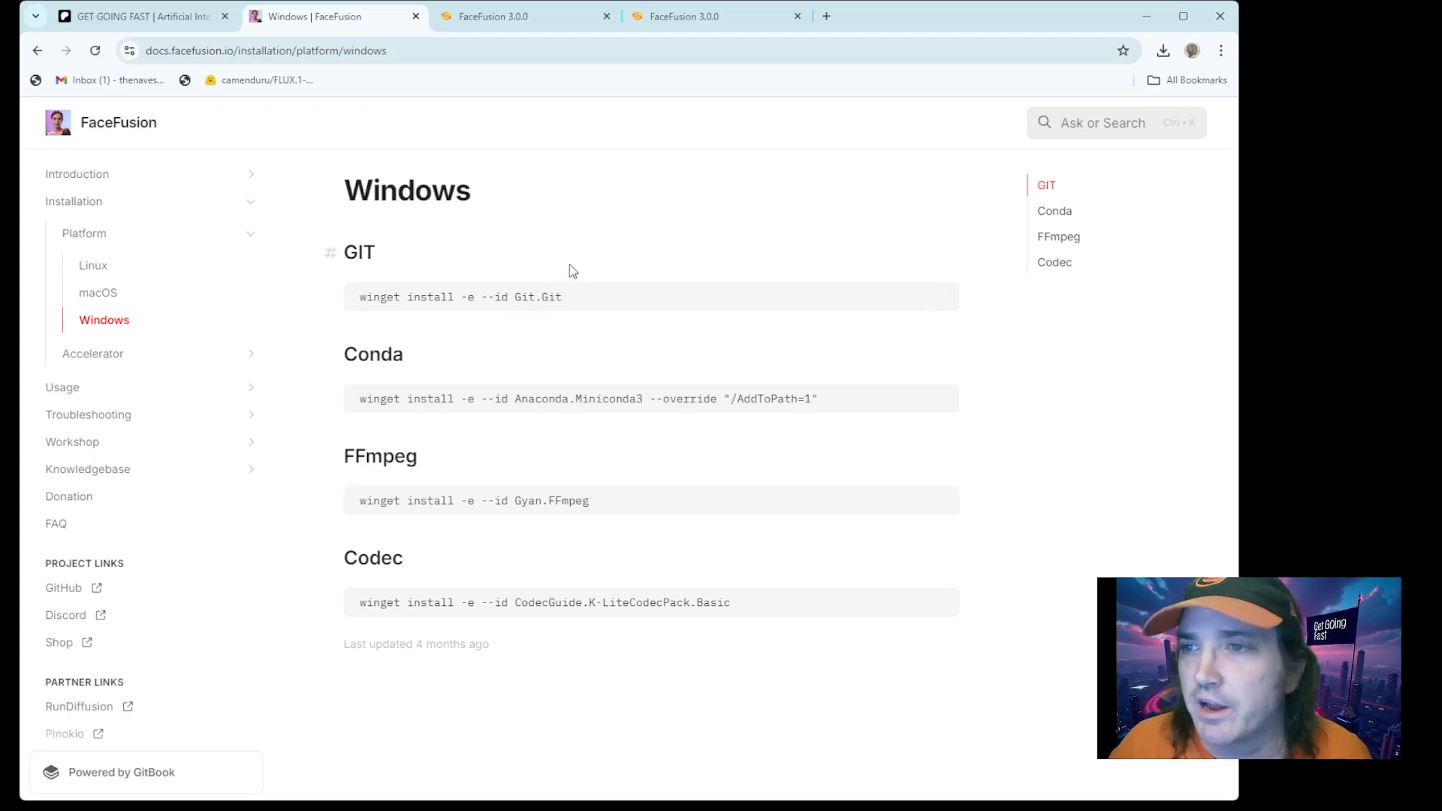
Step: Copy the Git install command, check for Git by running "git" in the command prompt, and paste "winget install -e --id Git.Git" there unexecuted
left_click_drag(582, 297, 344, 305)
key("ctrl+c")
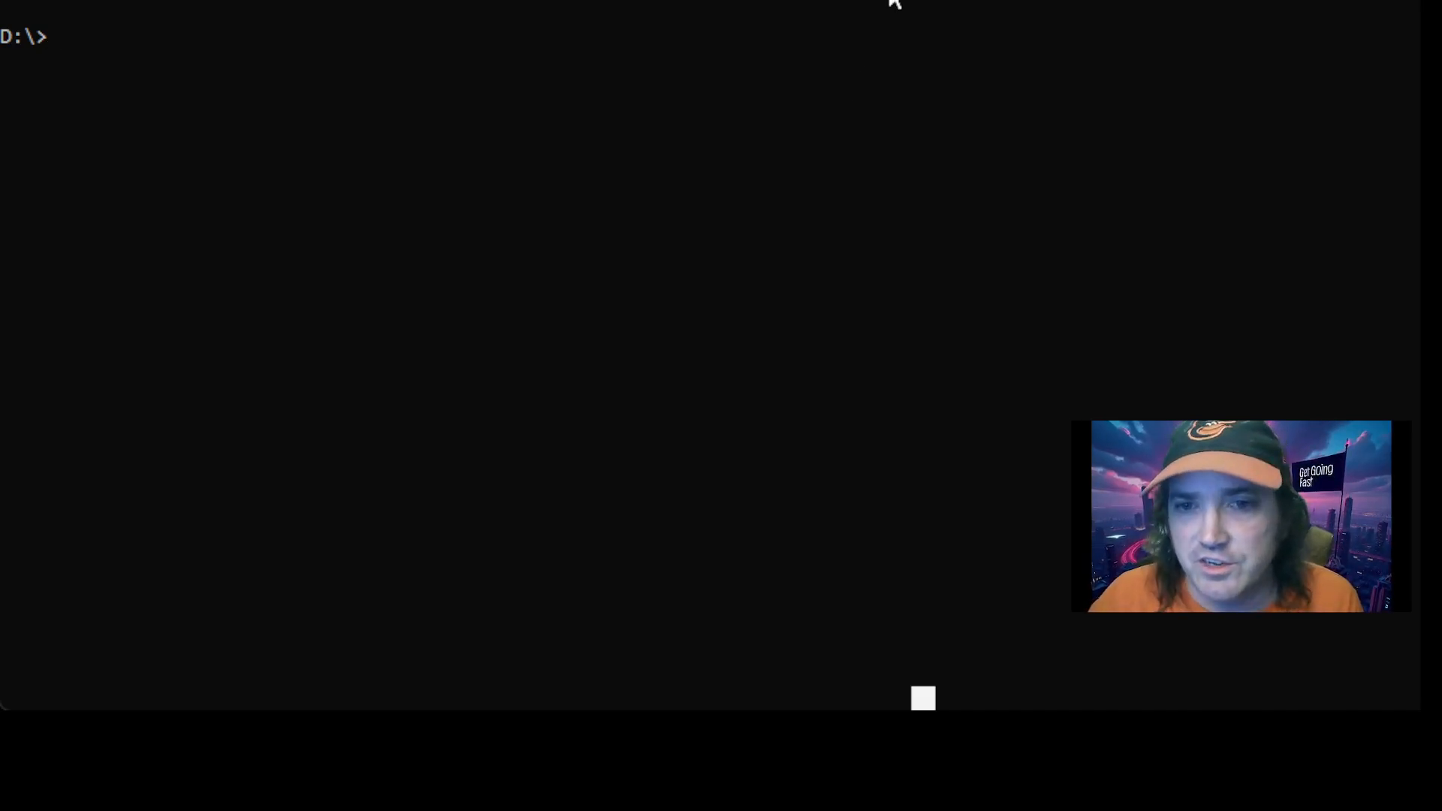
type("git")
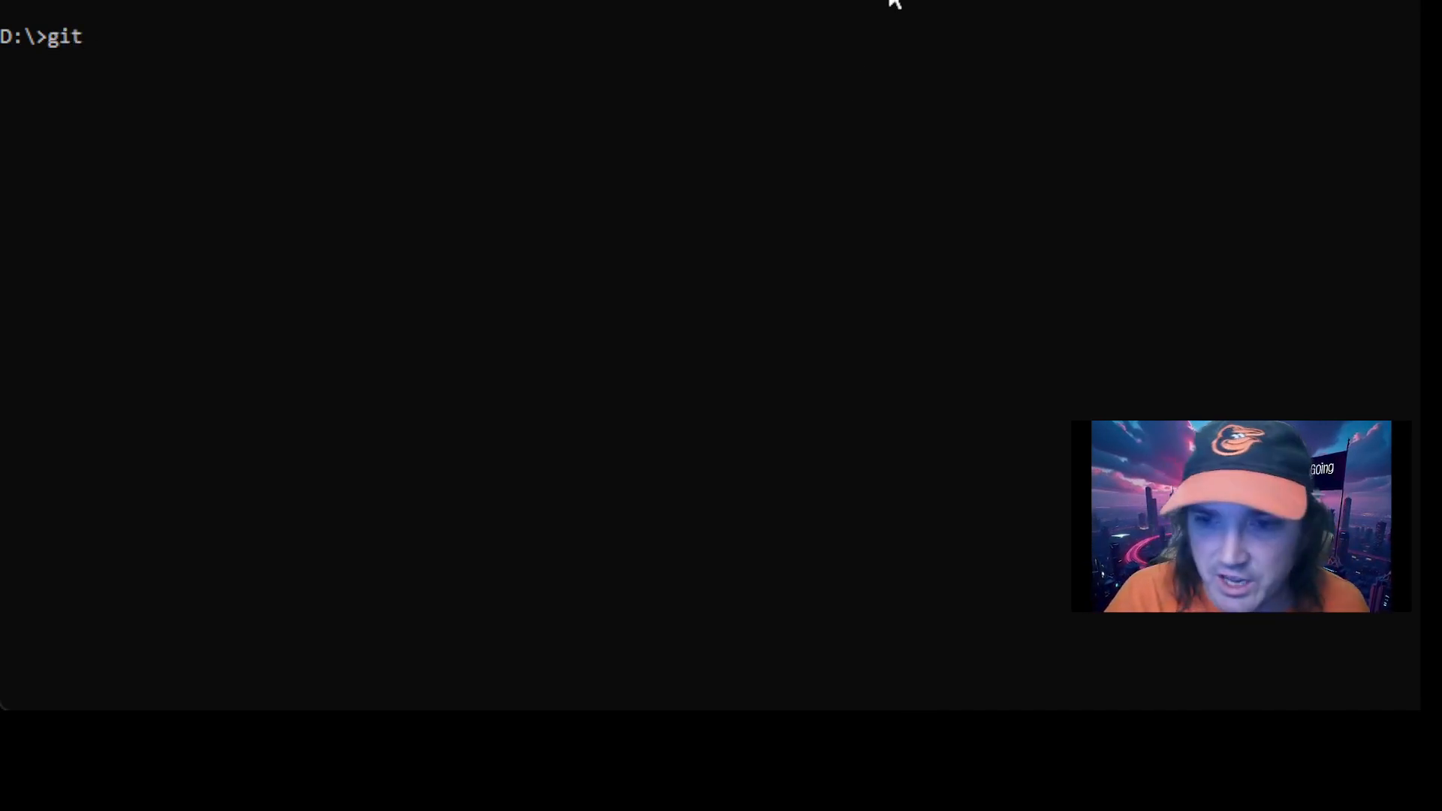
key("Return")
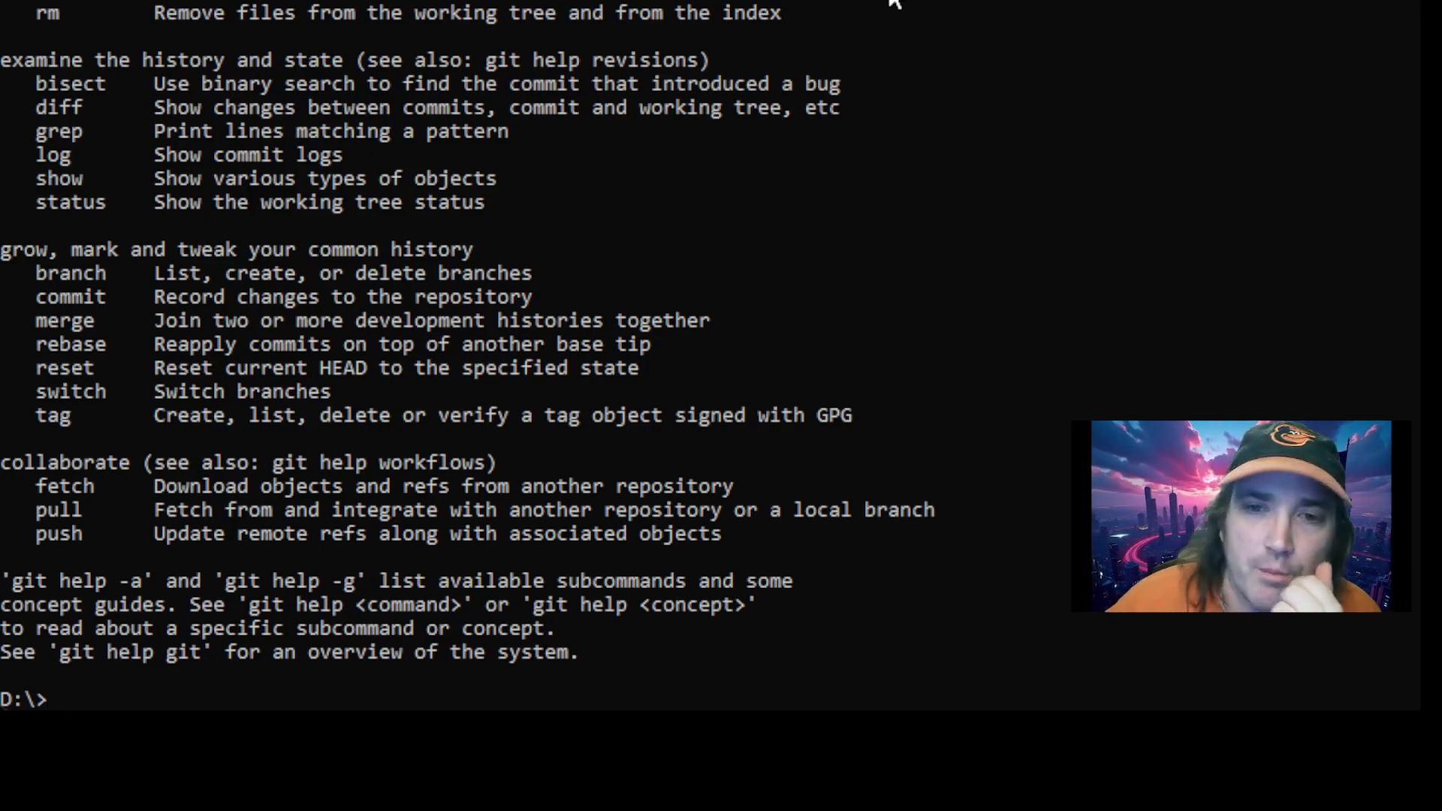
key("ctrl+v")
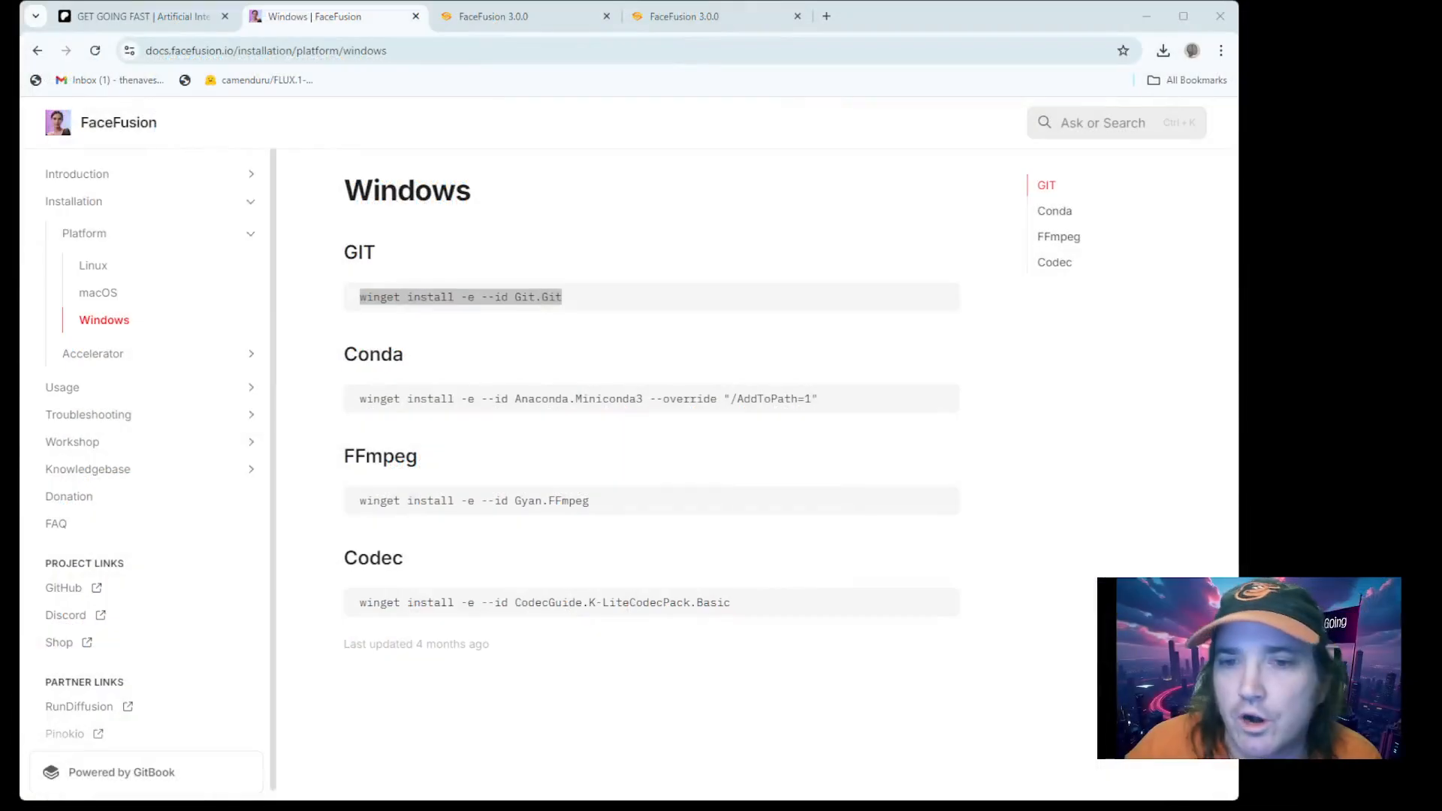
Step: Search for "git download" in a new tab, choose the 64-bit Git for Windows Setup on its Windows download page, and return to the FaceFusion installation guide
key("alt+Left")
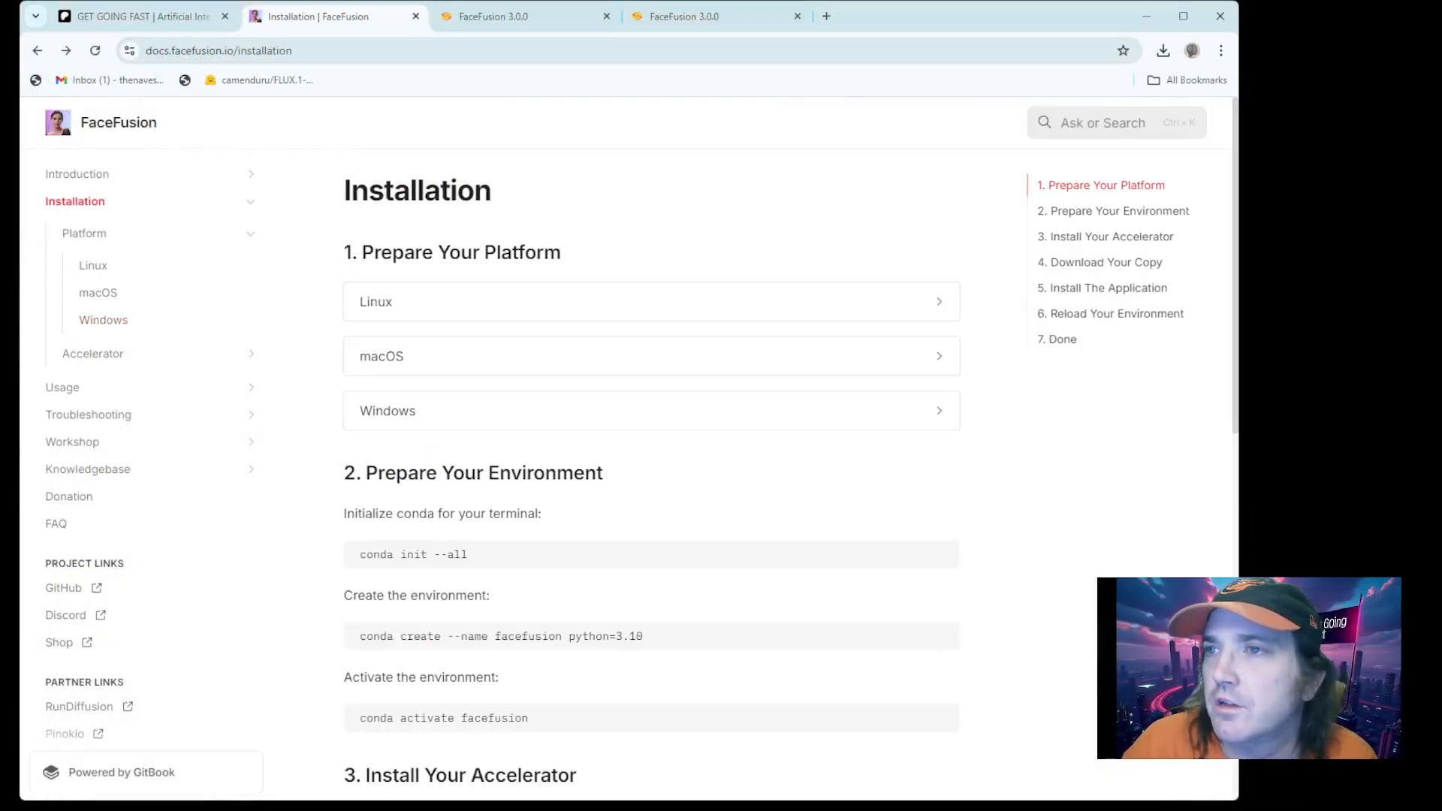
left_click(830, 15)
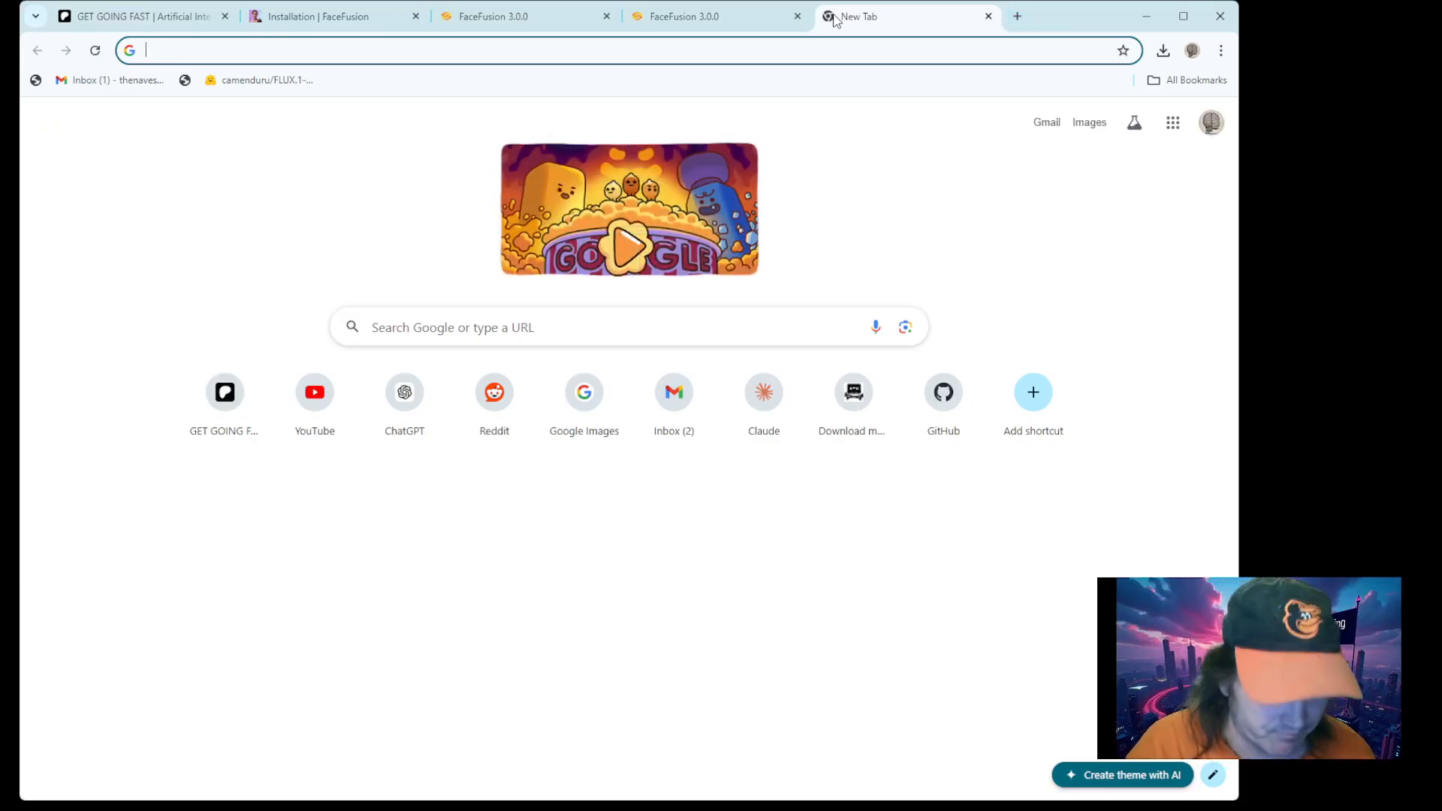
type("got f")
key("BackSpace")
key("BackSpace")
key("BackSpace")
key("BackSpace")
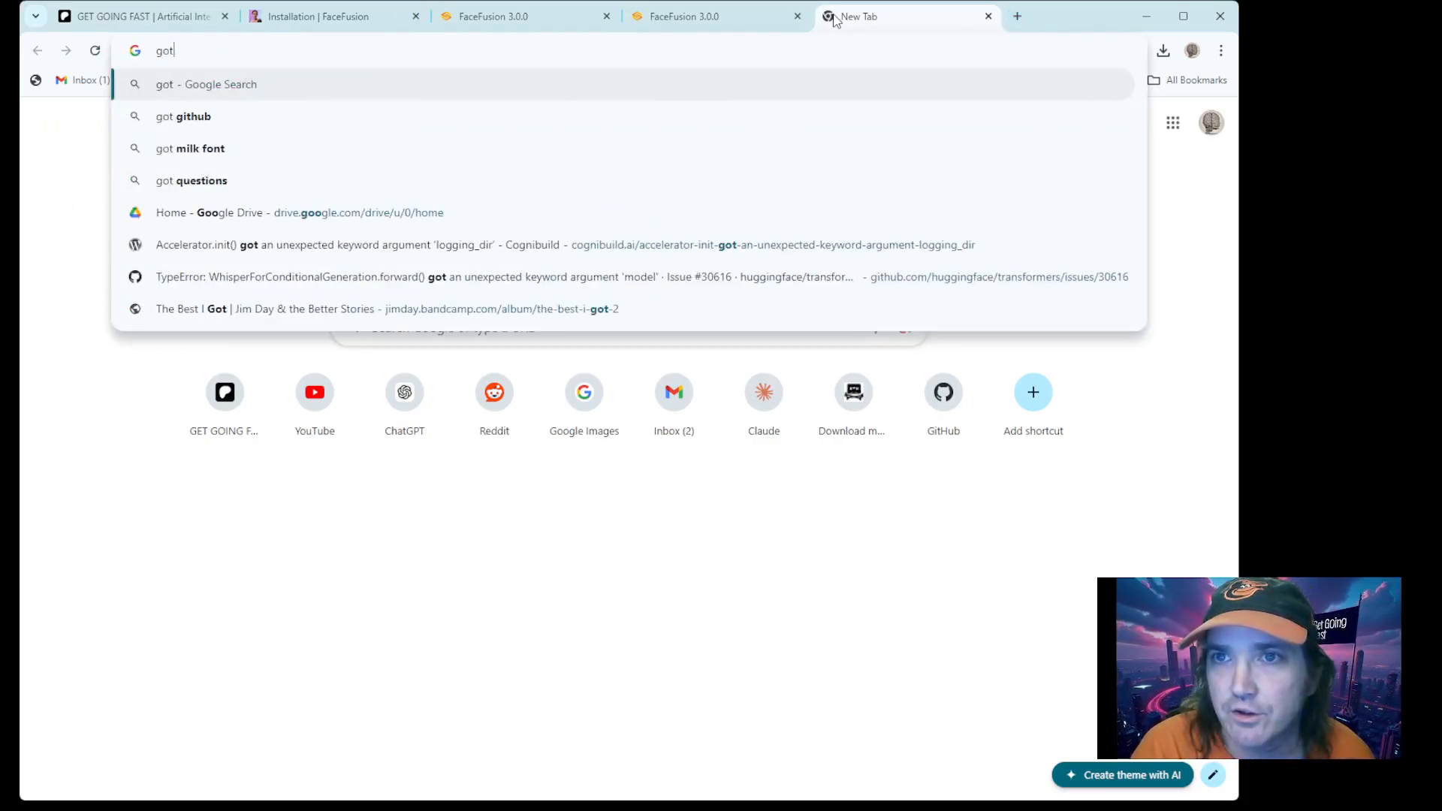
type("it downlo")
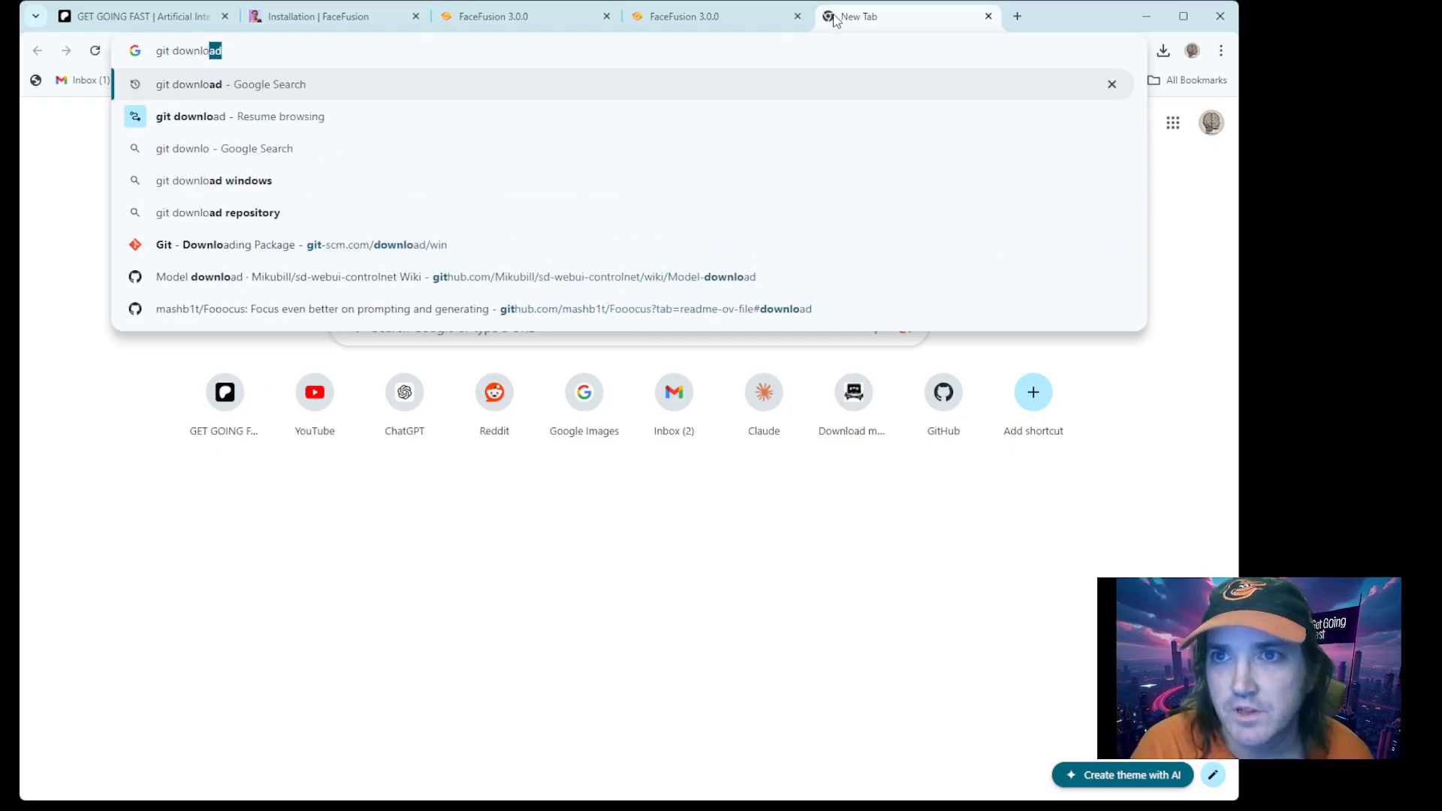
key("Return")
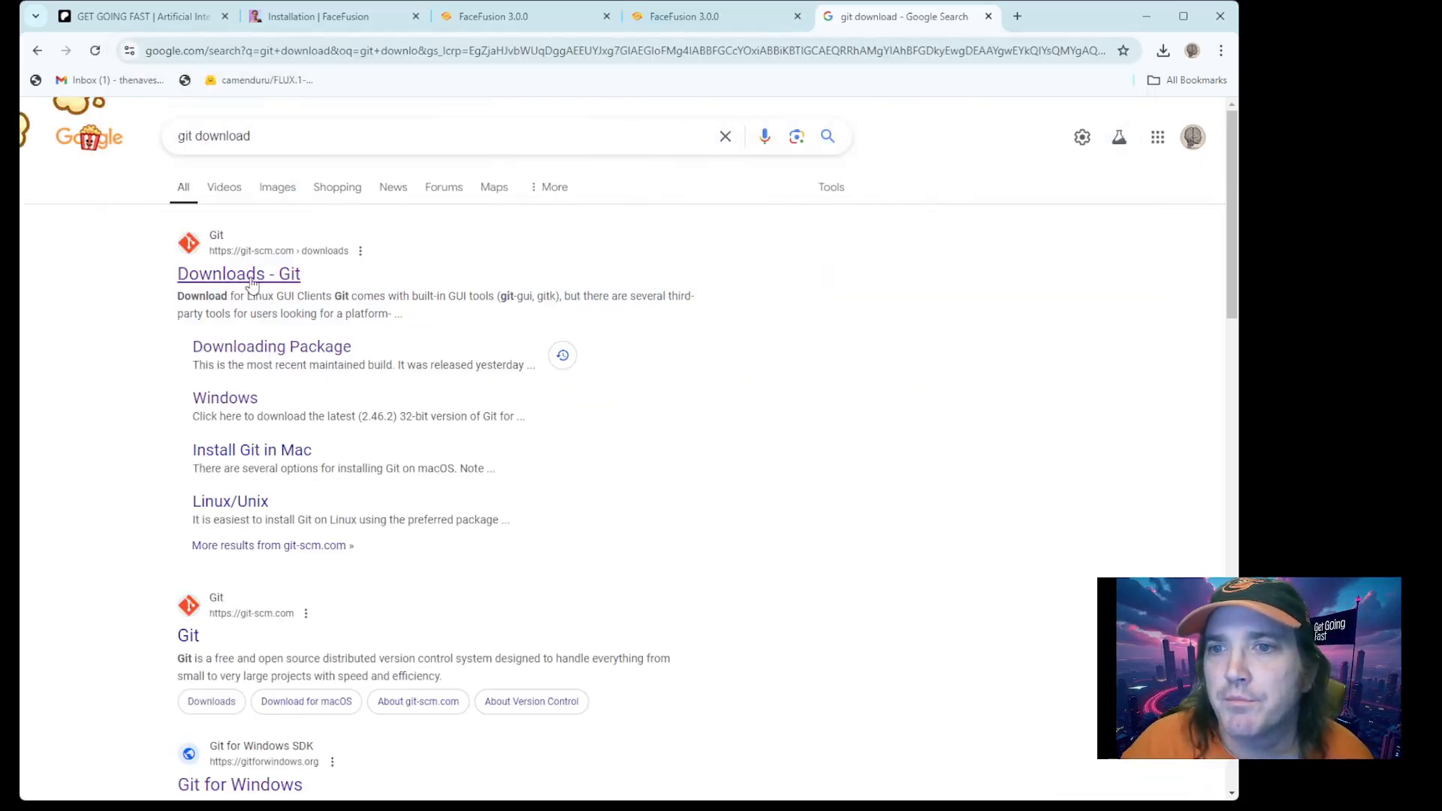
left_click(236, 405)
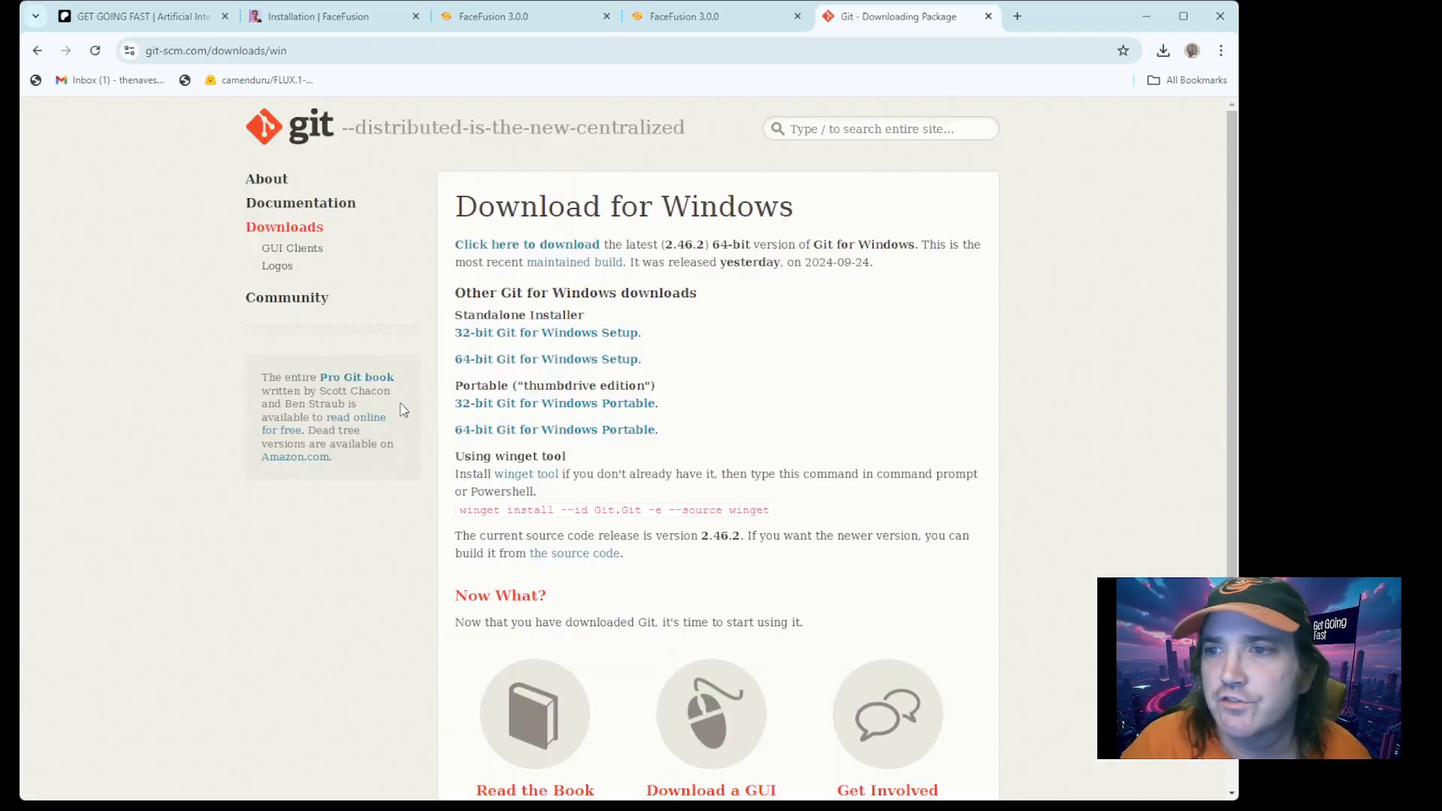
left_click(522, 366)
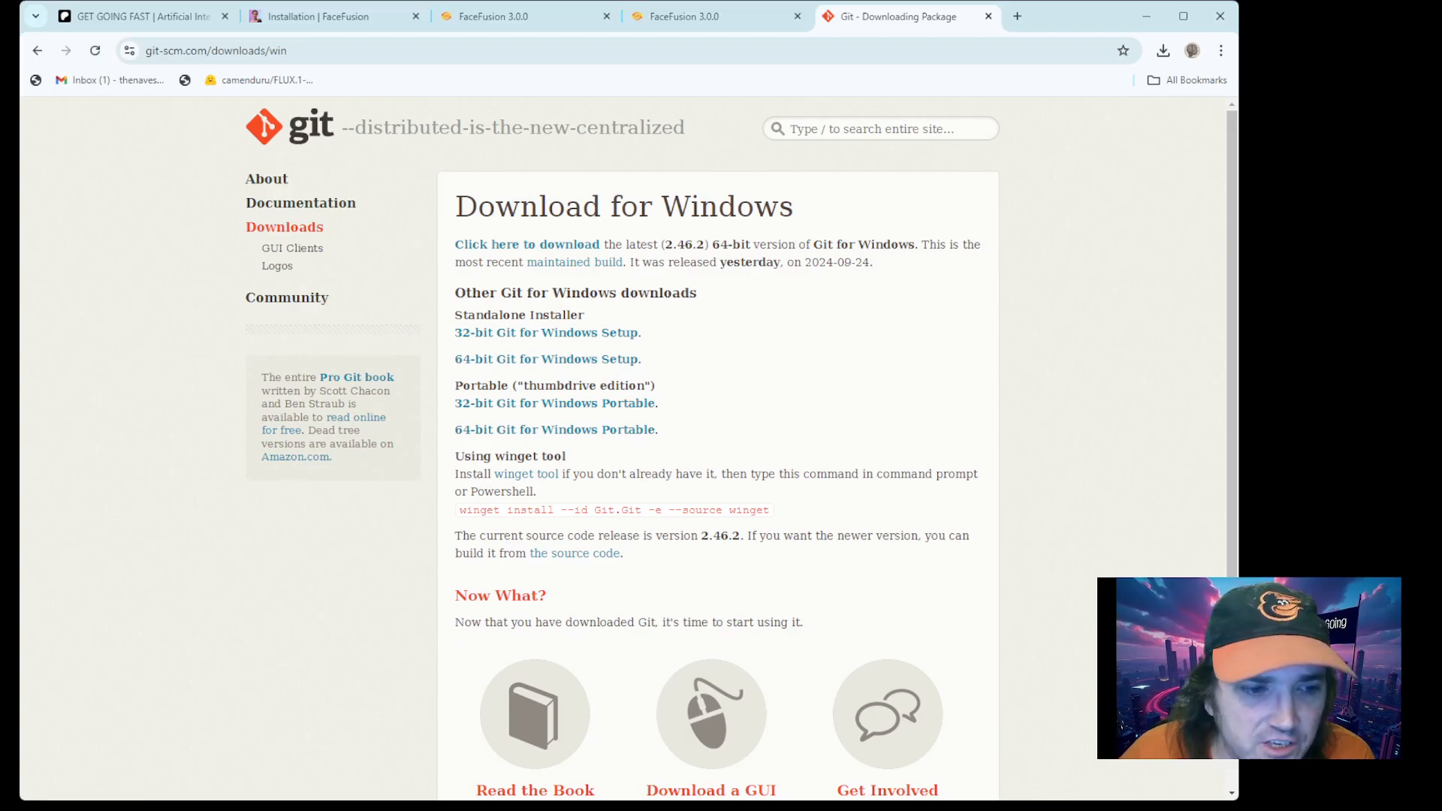
left_click(318, 16)
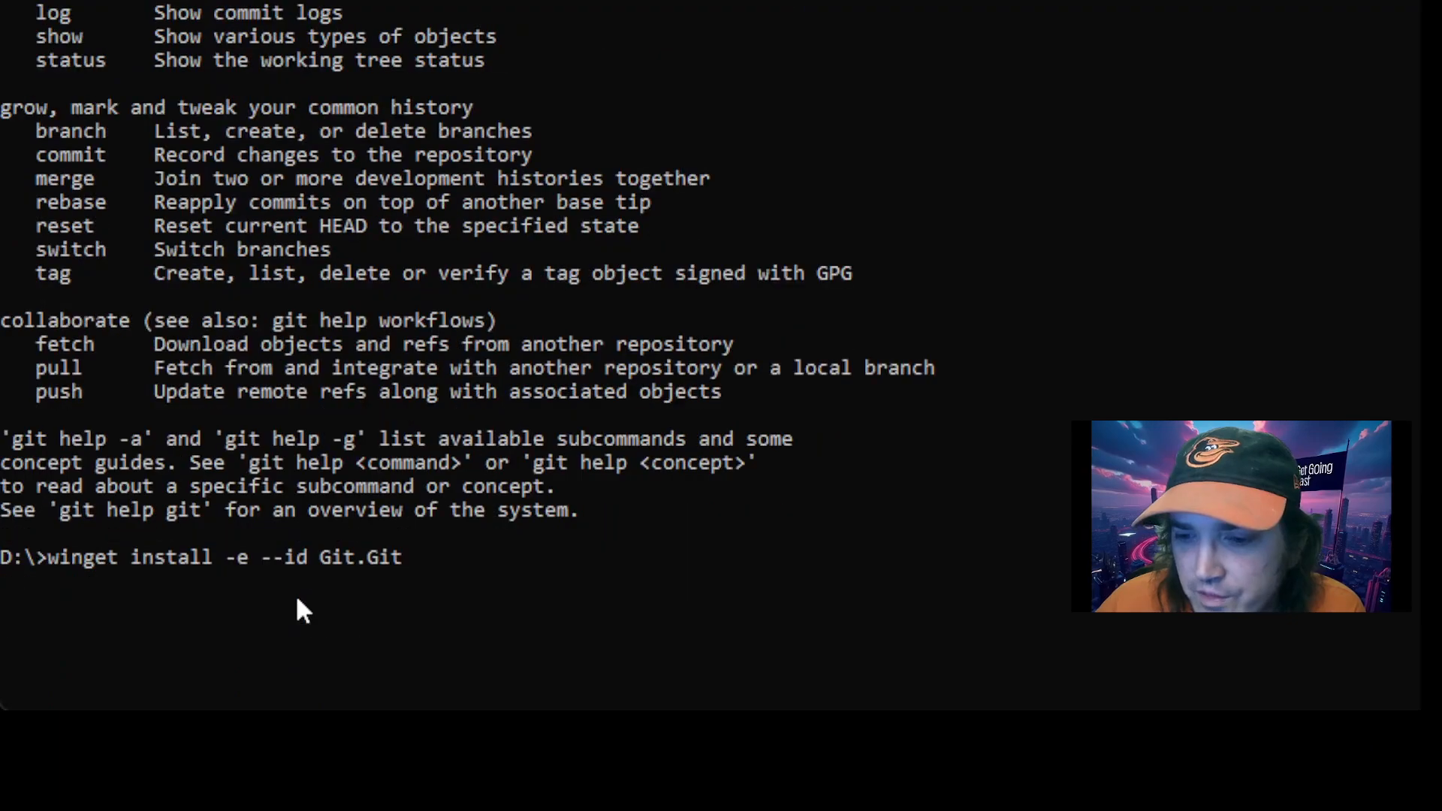
Step: Remove the pasted Git install command from the command prompt and clear the screen with "cls"
scroll(113, 525, "down", 3)
double_click(106, 488)
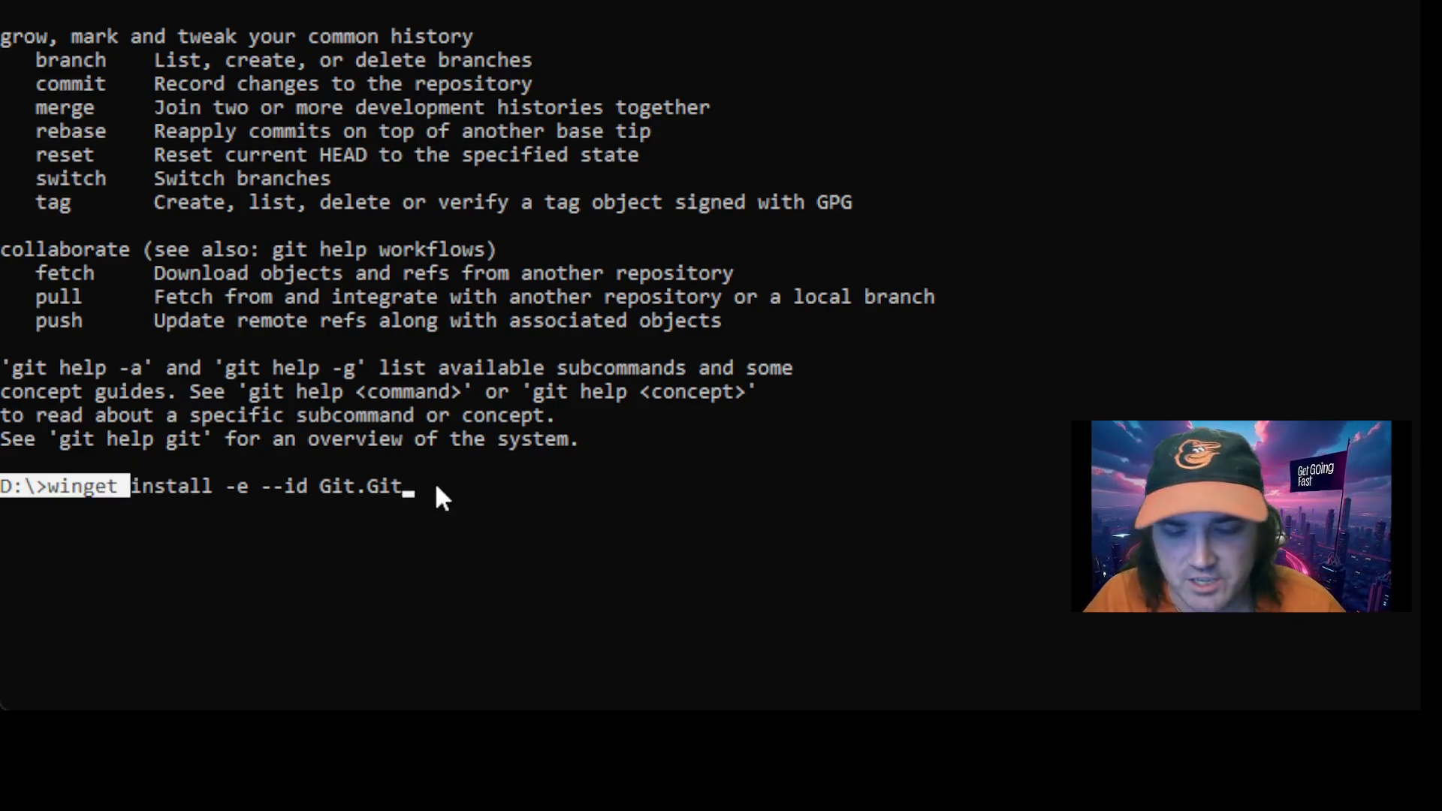
key("BackSpace")
key("BackSpace")
key("BackSpace")
key("BackSpace")
key("BackSpace")
key("BackSpace")
key("BackSpace")
key("BackSpace")
key("BackSpace")
key("BackSpace")
key("BackSpace")
key("BackSpace")
key("BackSpace")
key("BackSpace")
key("BackSpace")
key("BackSpace")
key("BackSpace")
key("BackSpace")
key("BackSpace")
key("BackSpace")
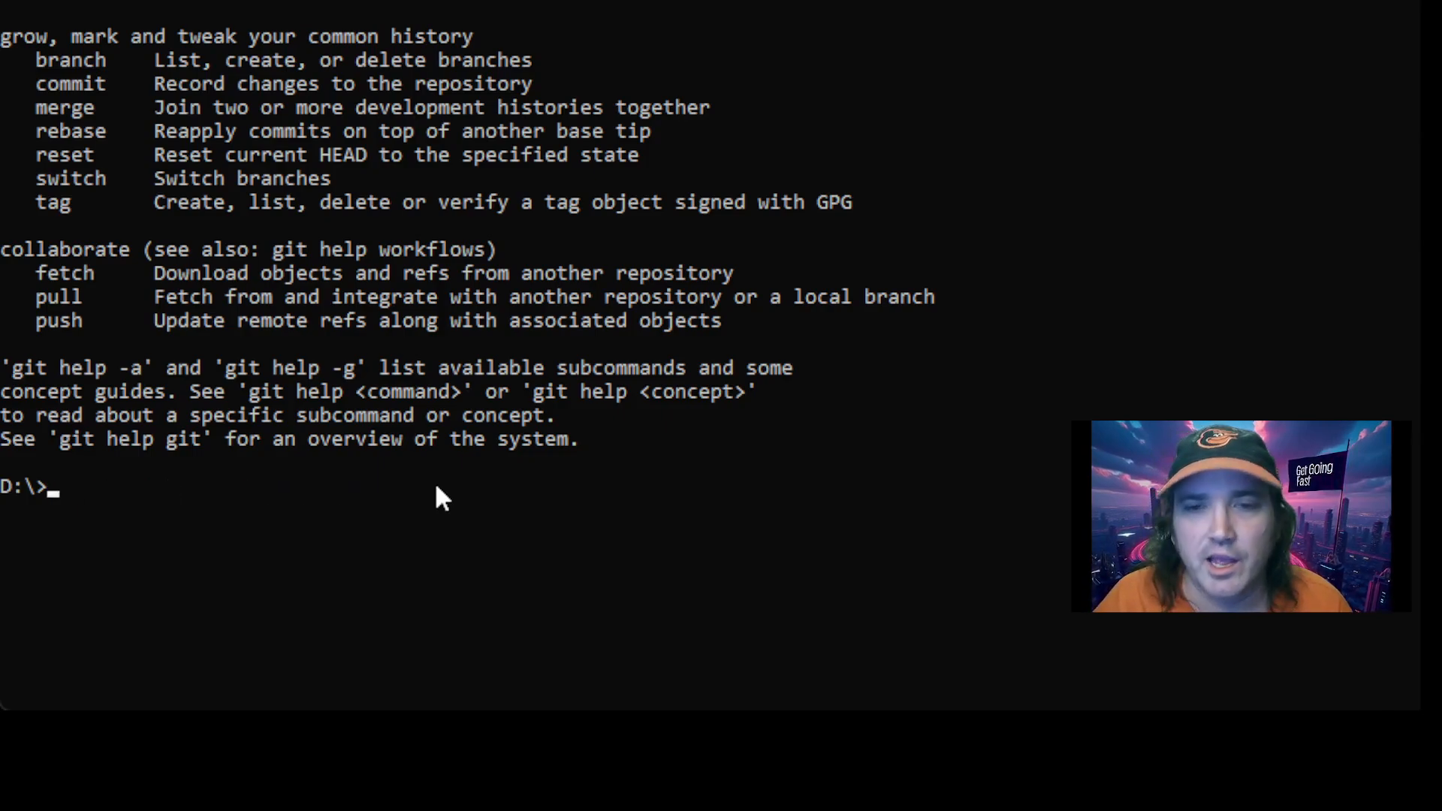
scroll(407, 437, "up", 3)
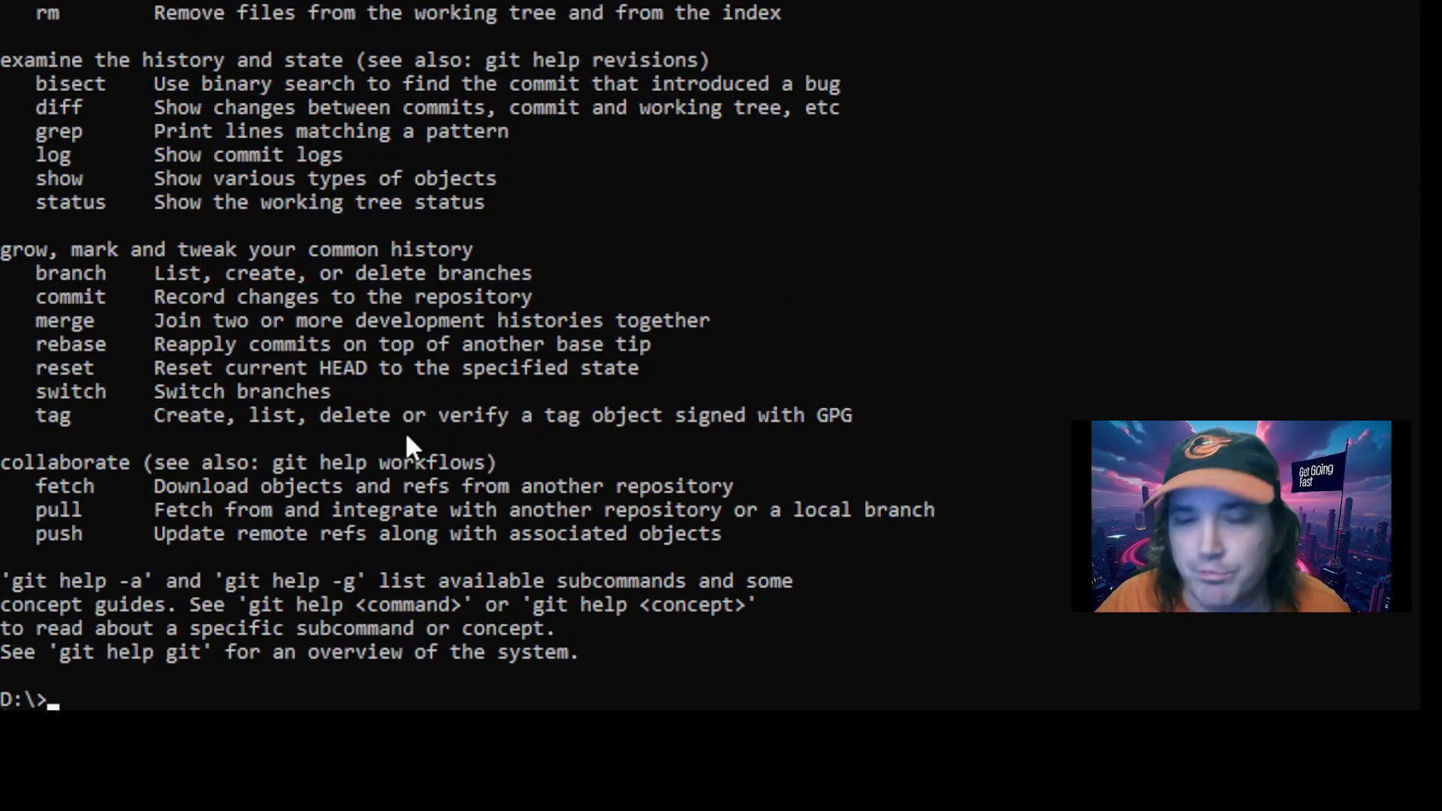
type("cls")
key("Return")
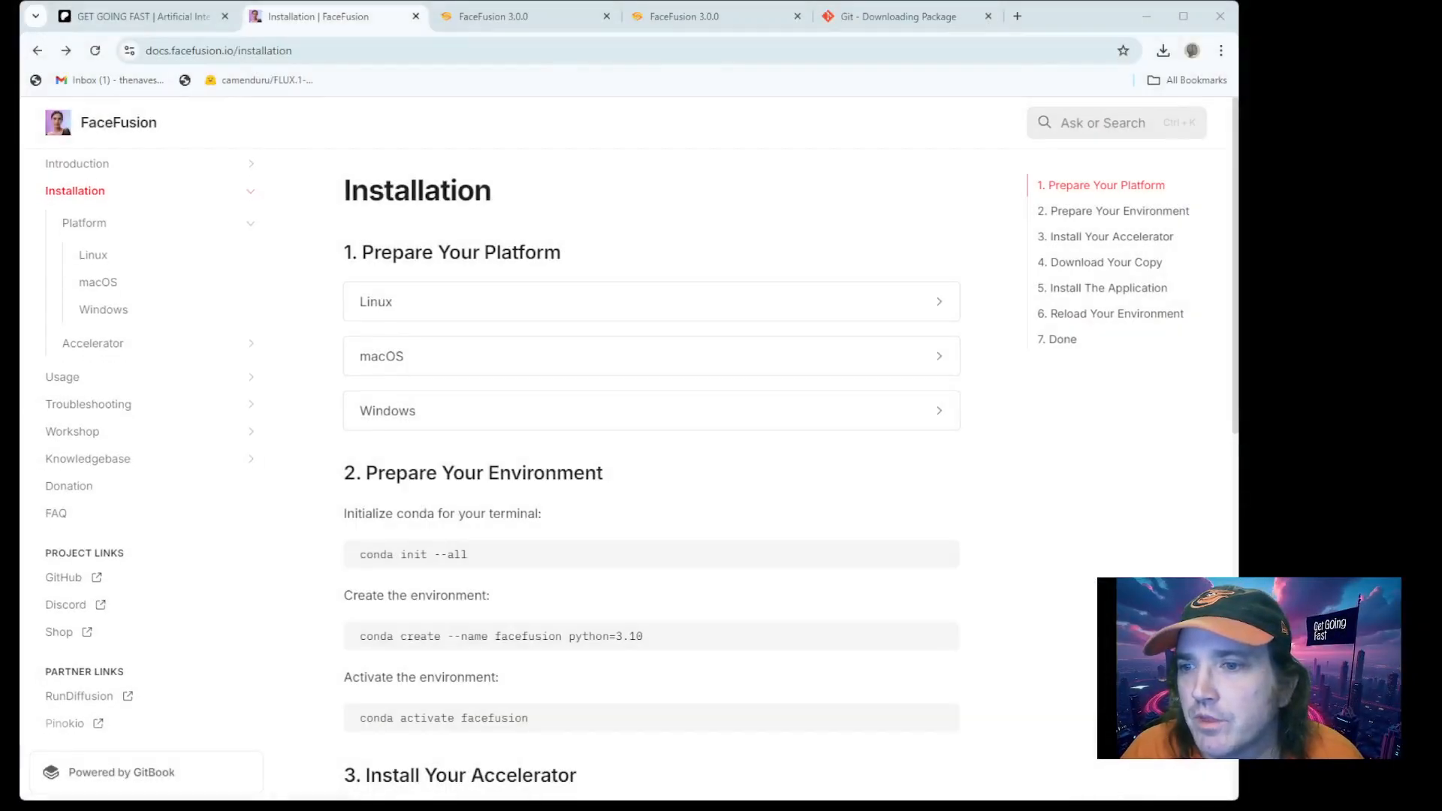
Step: Reopen the Windows platform instructions from the Installation page and select the full Conda install command
scroll(651, 451, "down", 2)
scroll(651, 450, "up", 2)
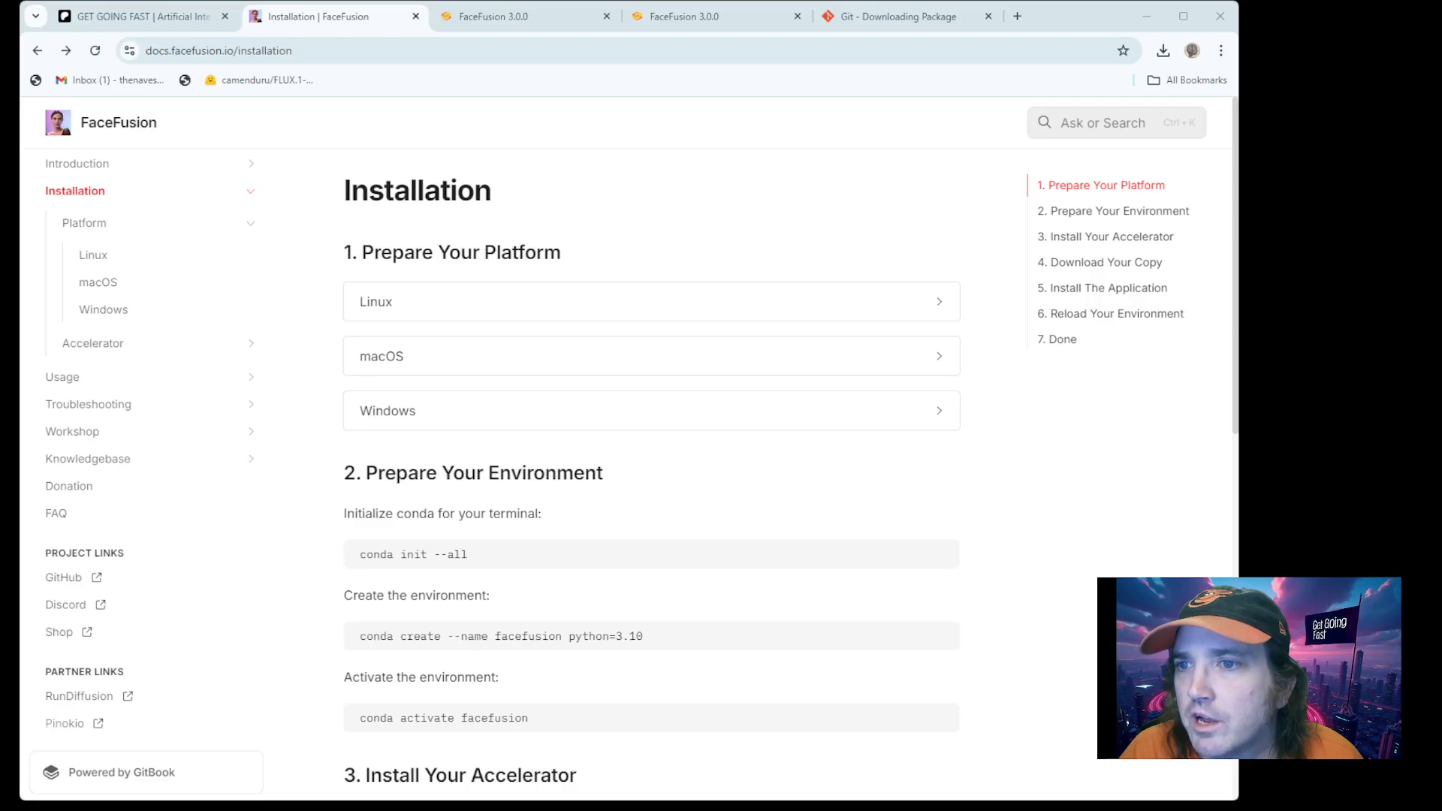
scroll(651, 451, "down", 2)
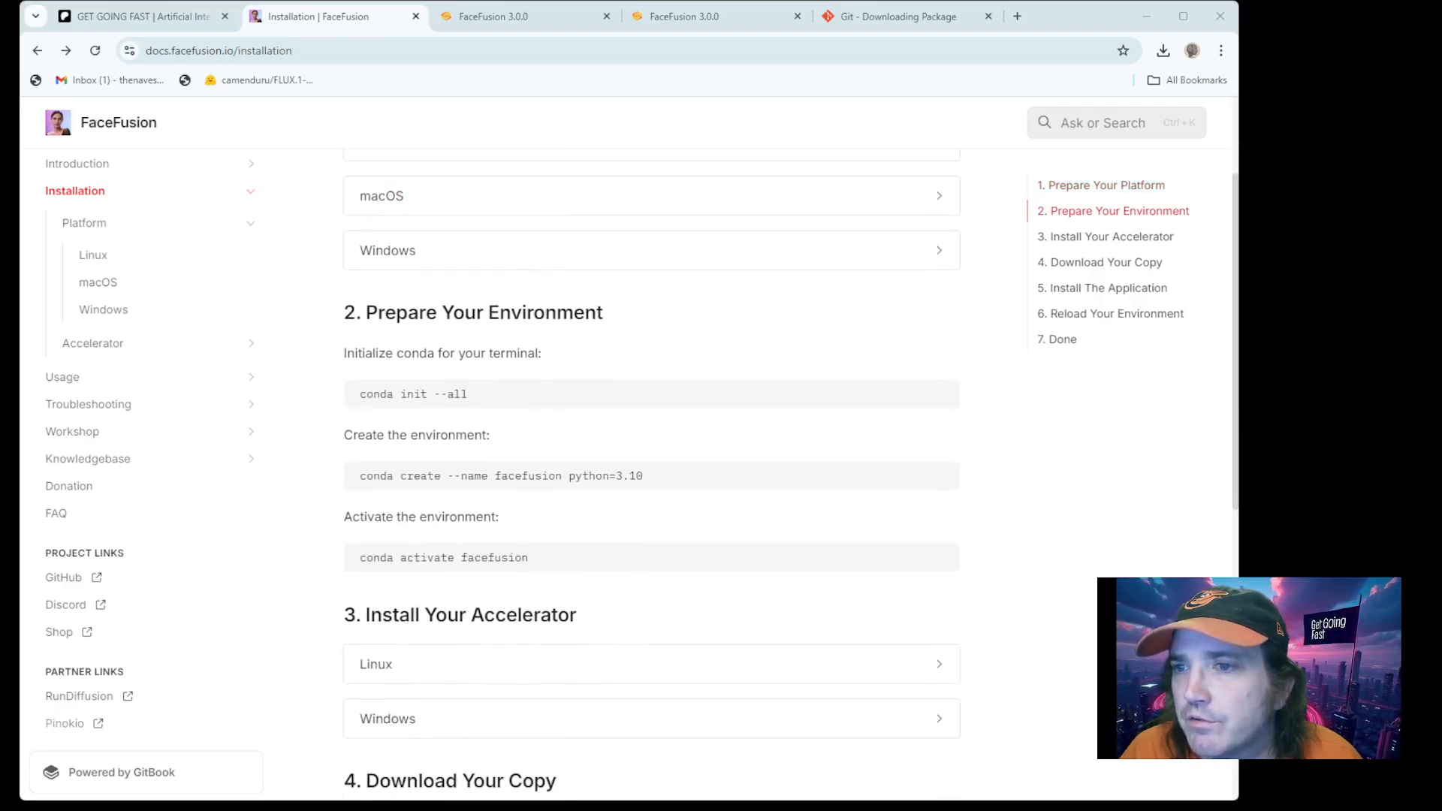
scroll(422, 421, "up", 2)
left_click(421, 421)
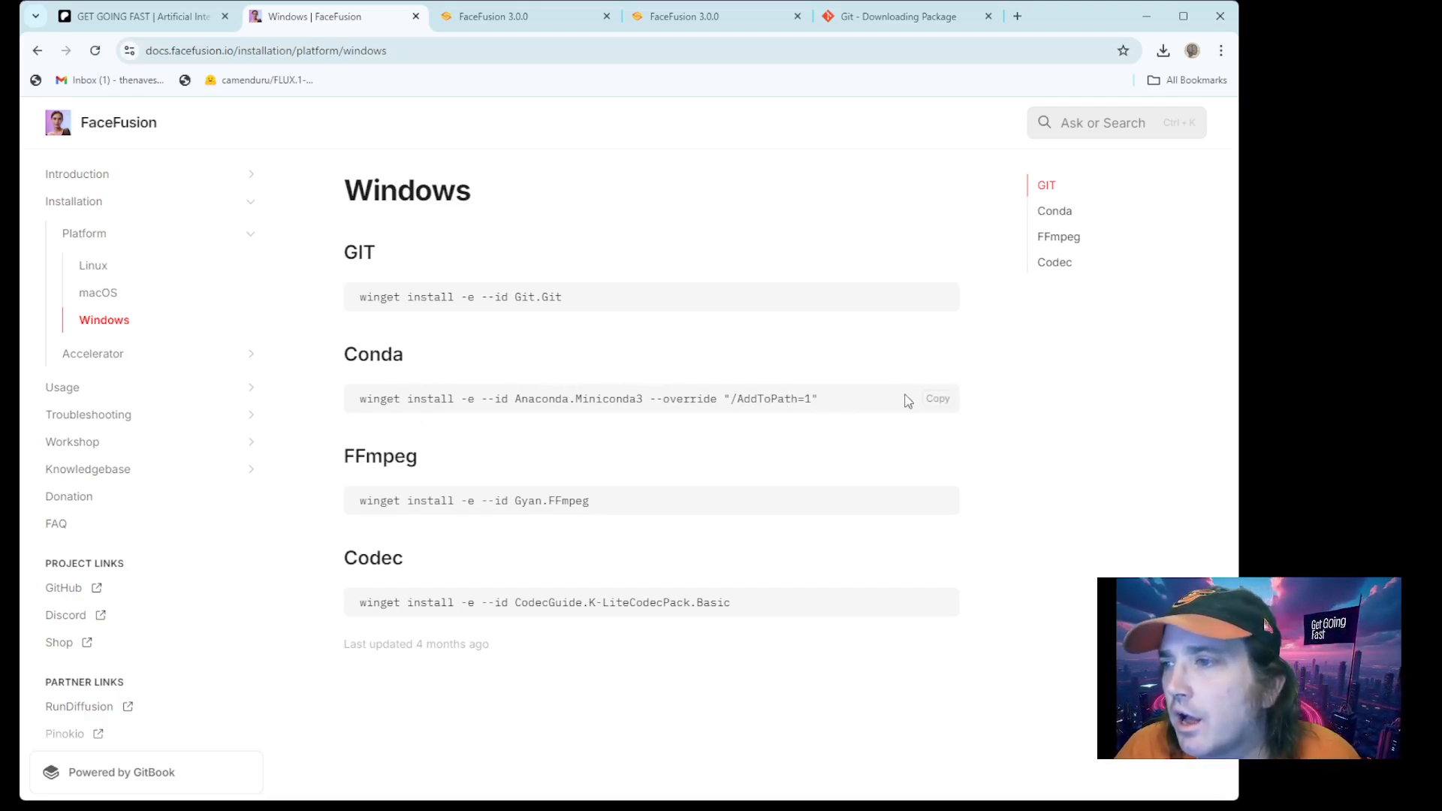
left_click_drag(867, 406, 363, 393)
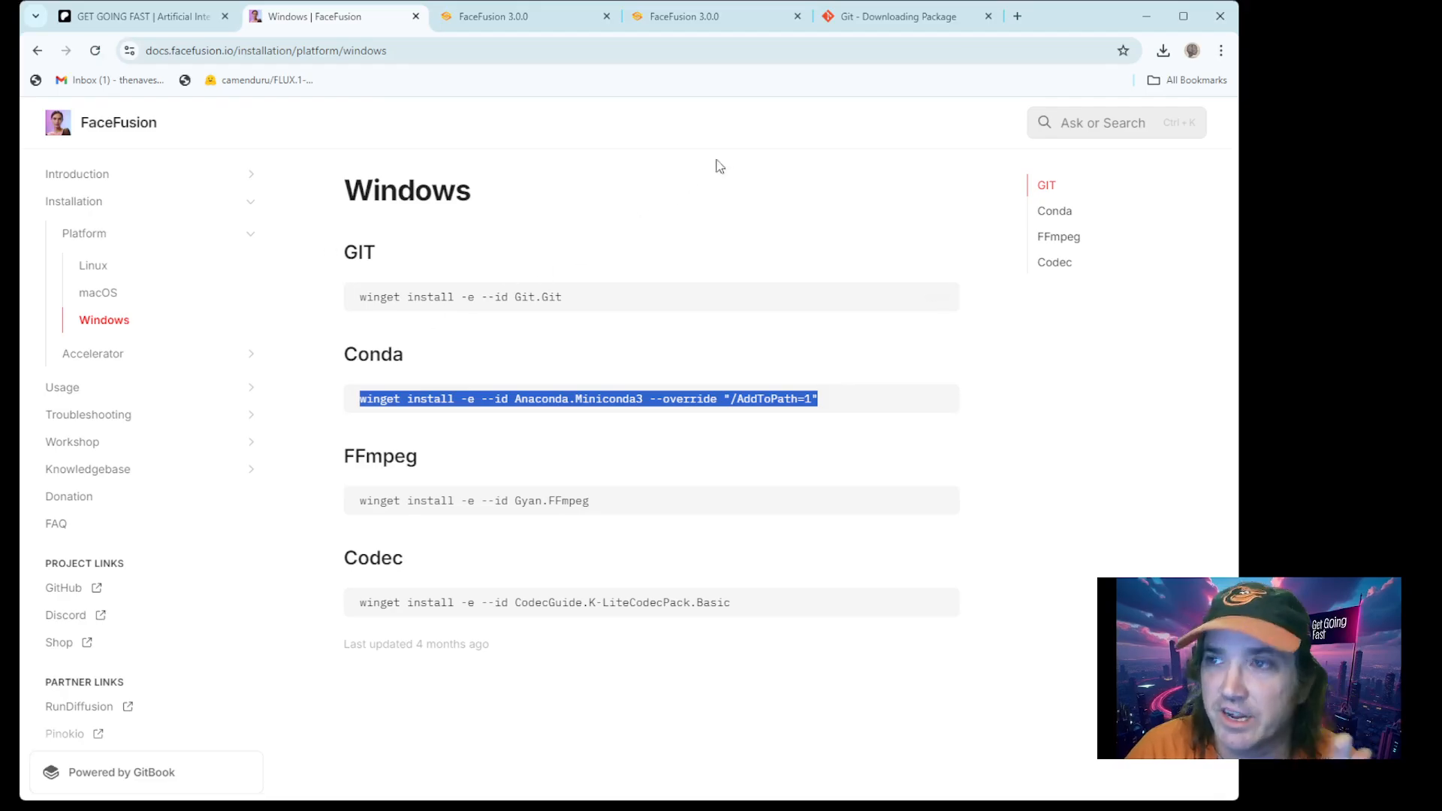
Step: Search for "miniconda download" in the Git download tab and open the Latest Miniconda installer links through the Installing Miniconda page
left_click(920, 23)
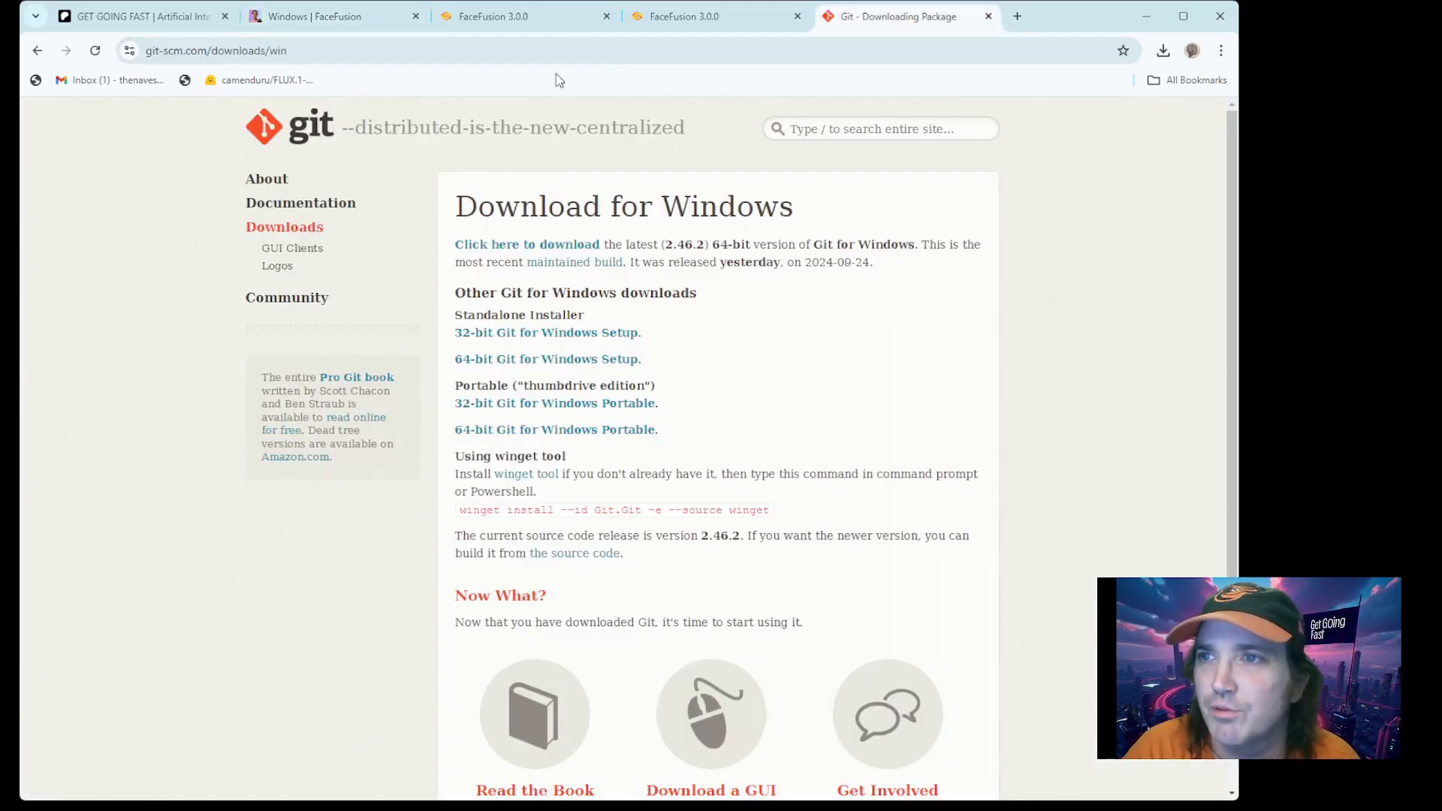
left_click(548, 52)
type("miniconda d")
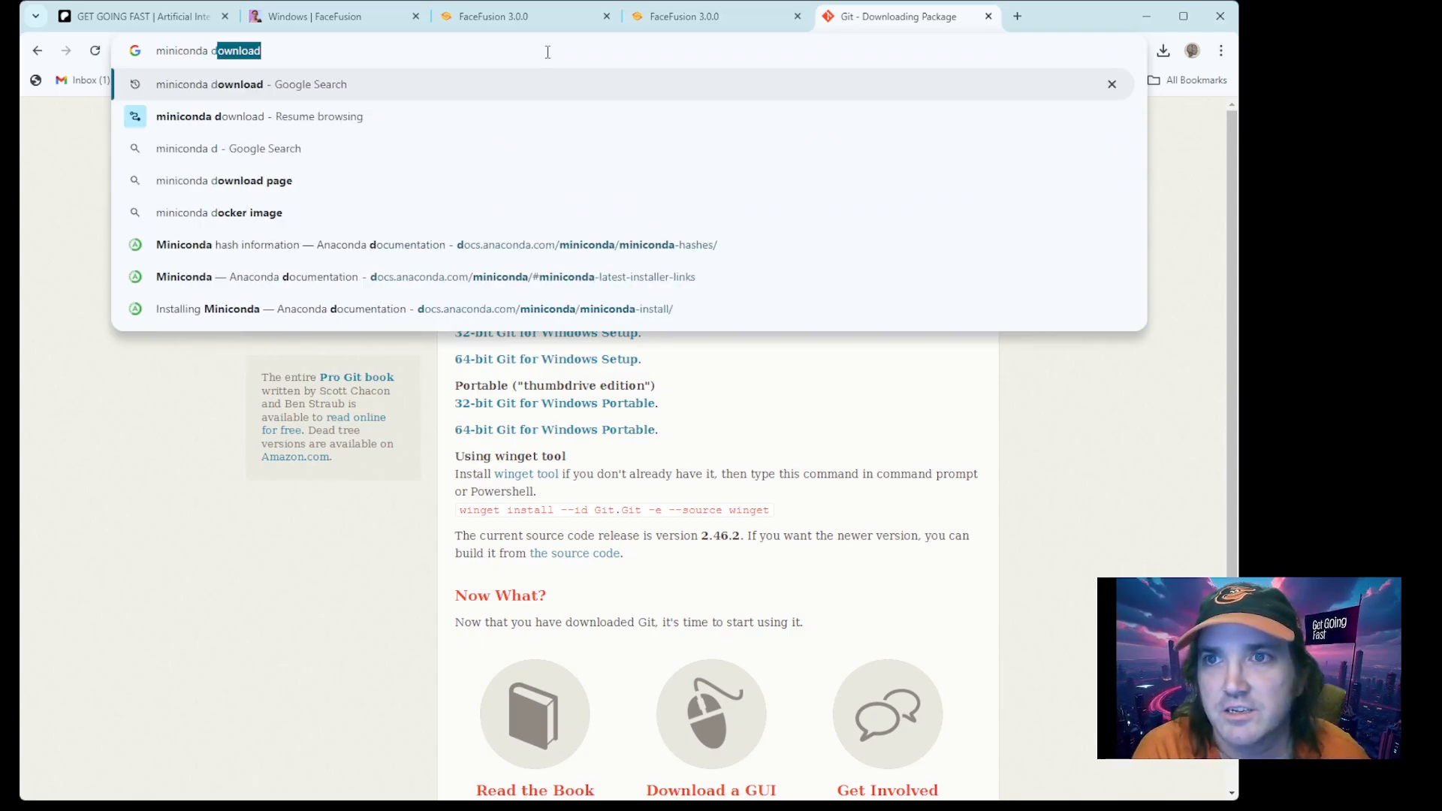
key("Return")
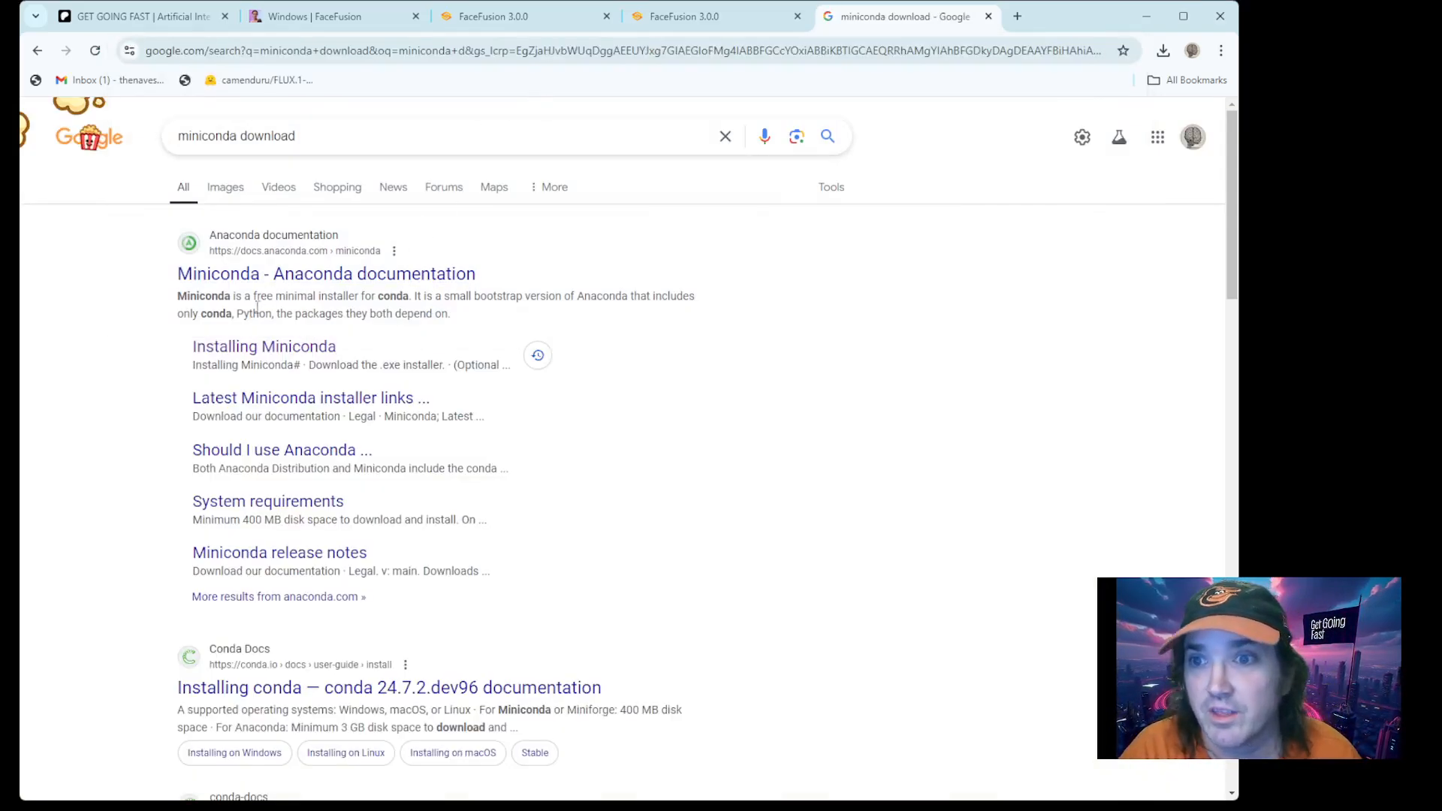
left_click(247, 351)
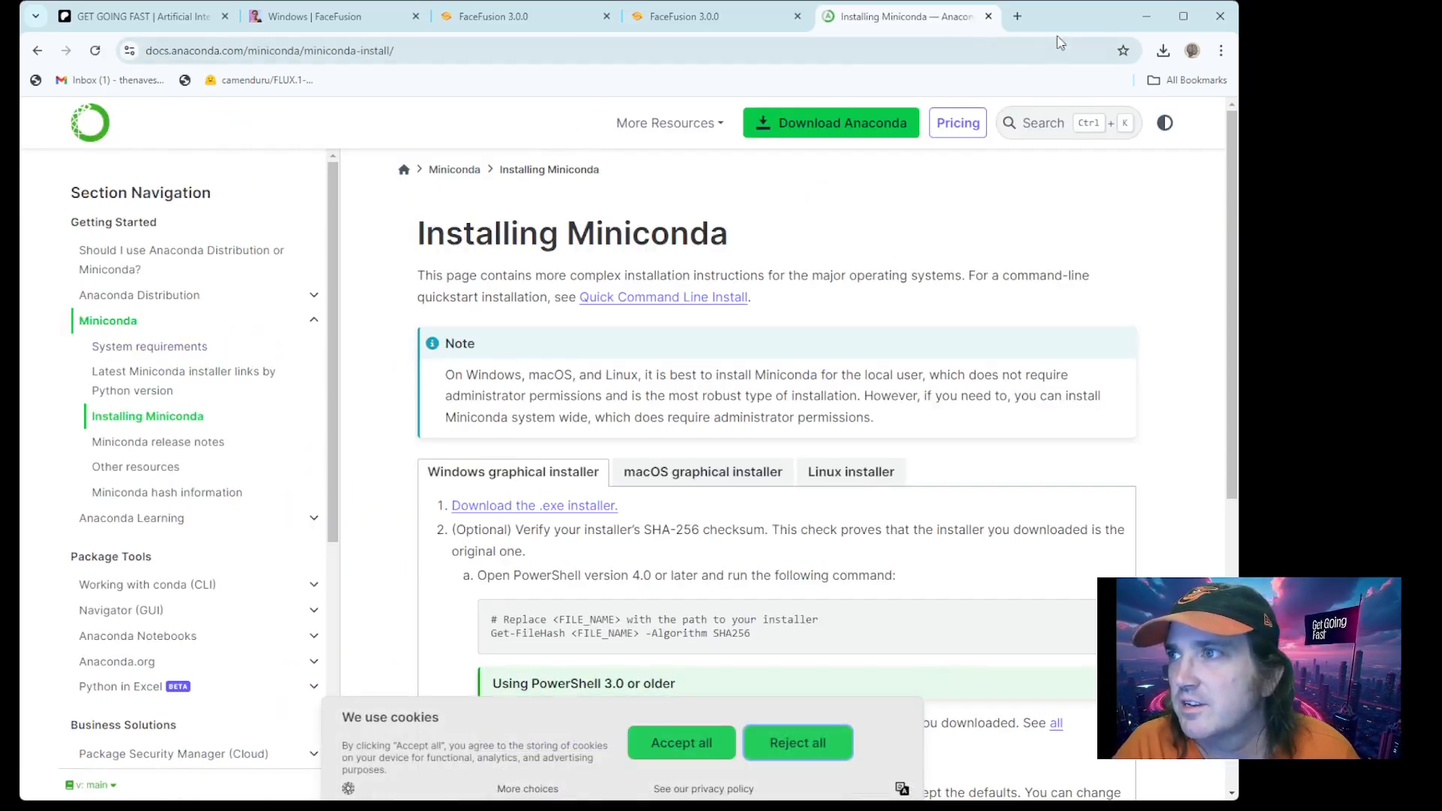
left_click(564, 507)
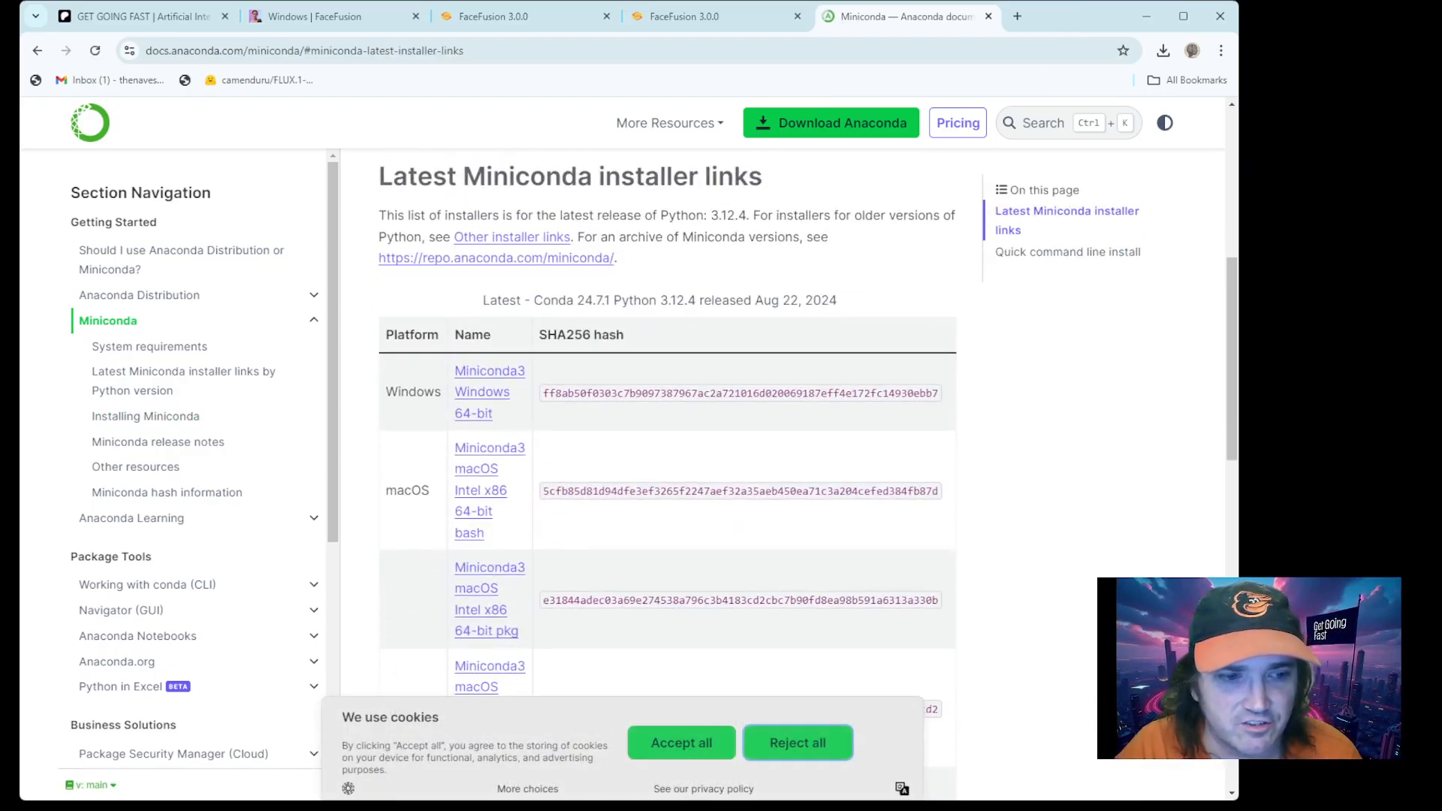
Step: Switch the OBS scene to Desktop and minimize OBS, keeping the Miniconda page in view
left_click(120, 605)
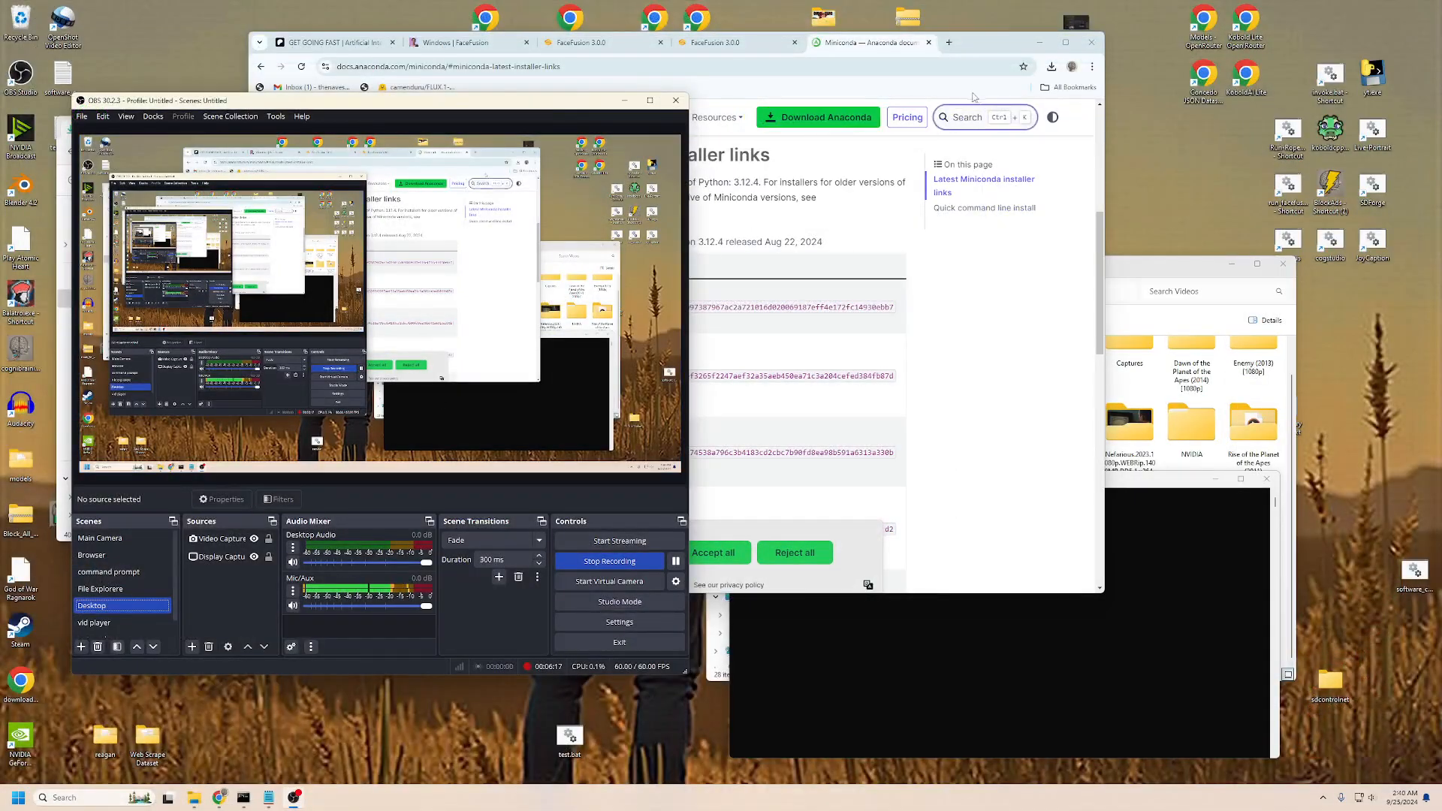
left_click(969, 58)
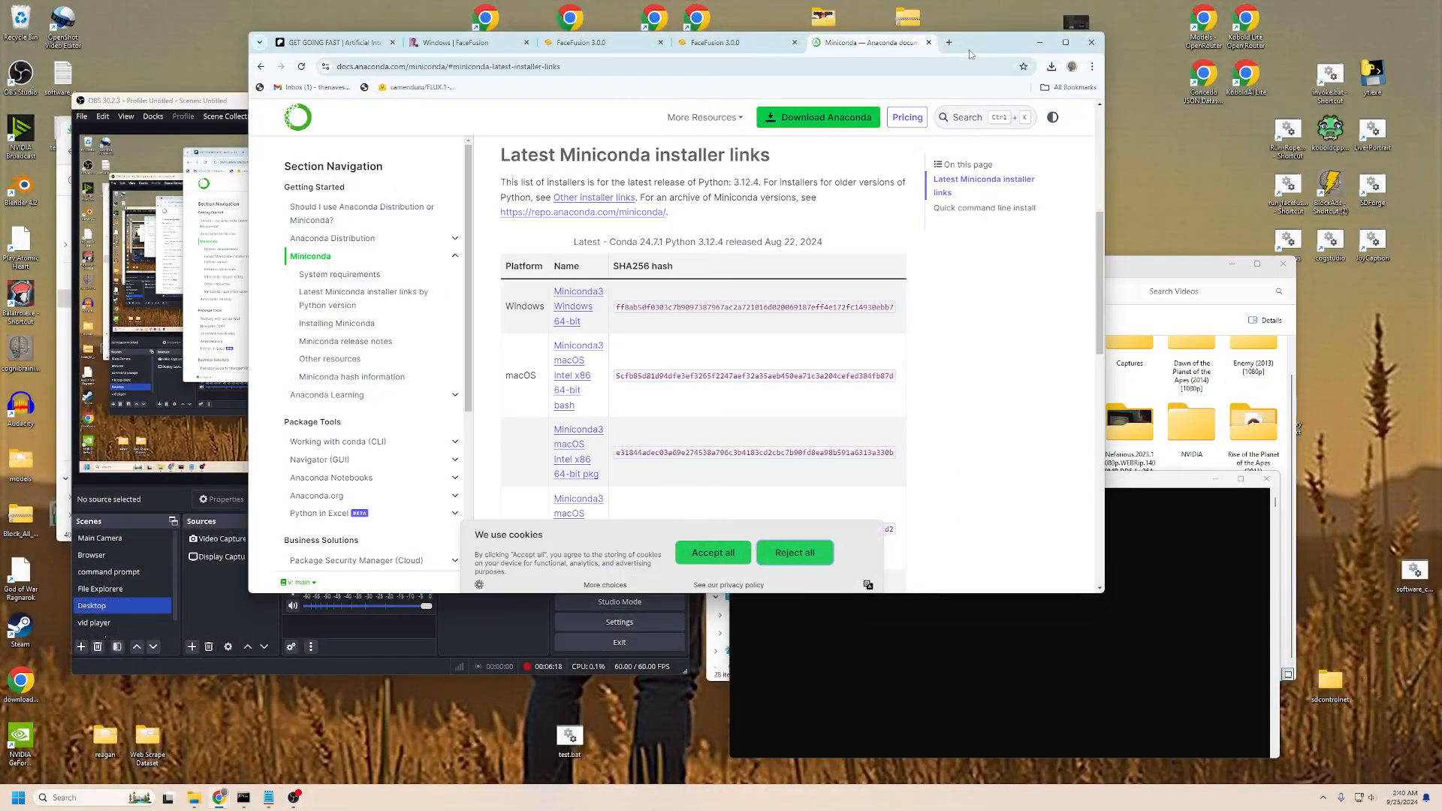
left_click(150, 103)
left_click(625, 100)
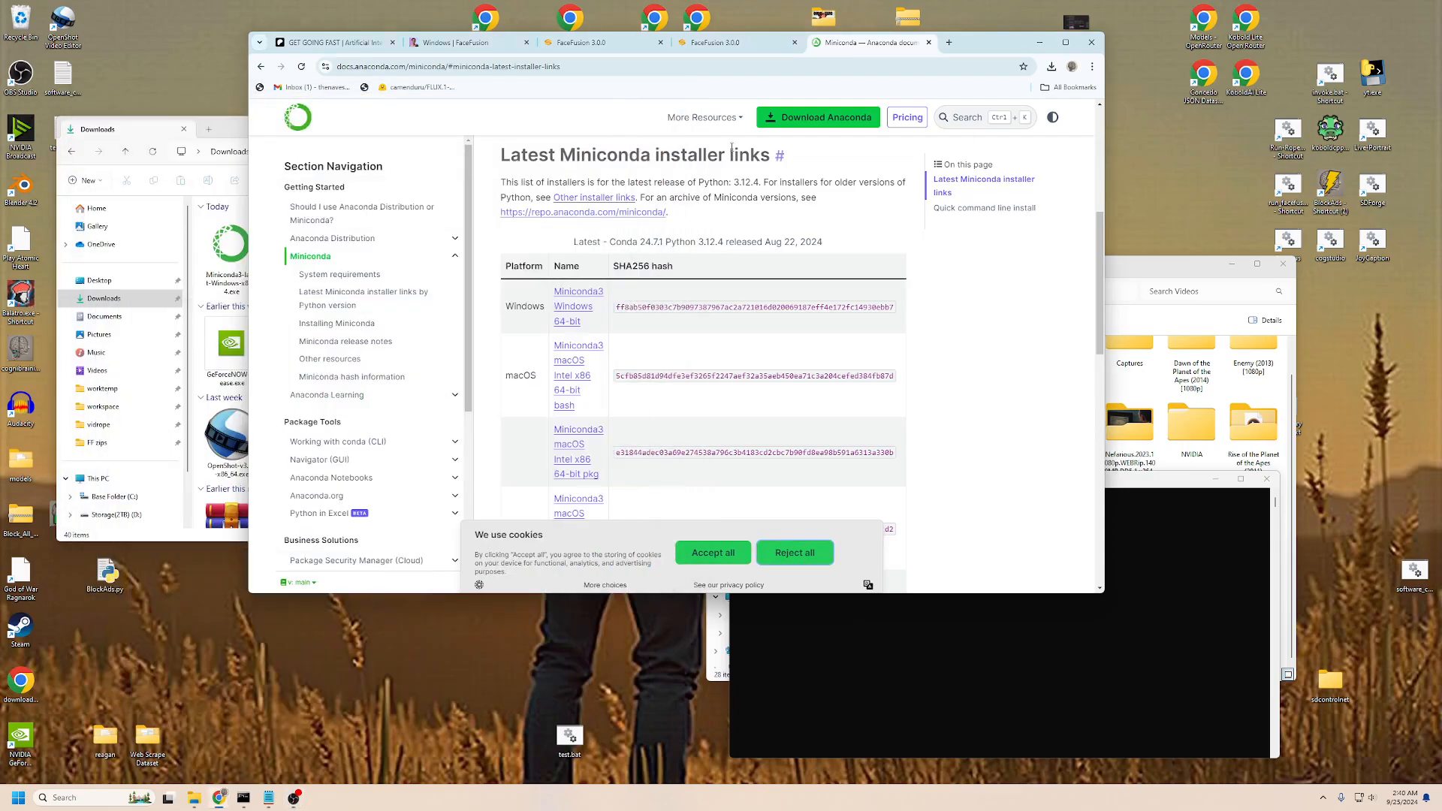
Step: Start downloading the Miniconda3 Windows 64-bit installer to the Downloads folder, and cancel the save
left_click(580, 311)
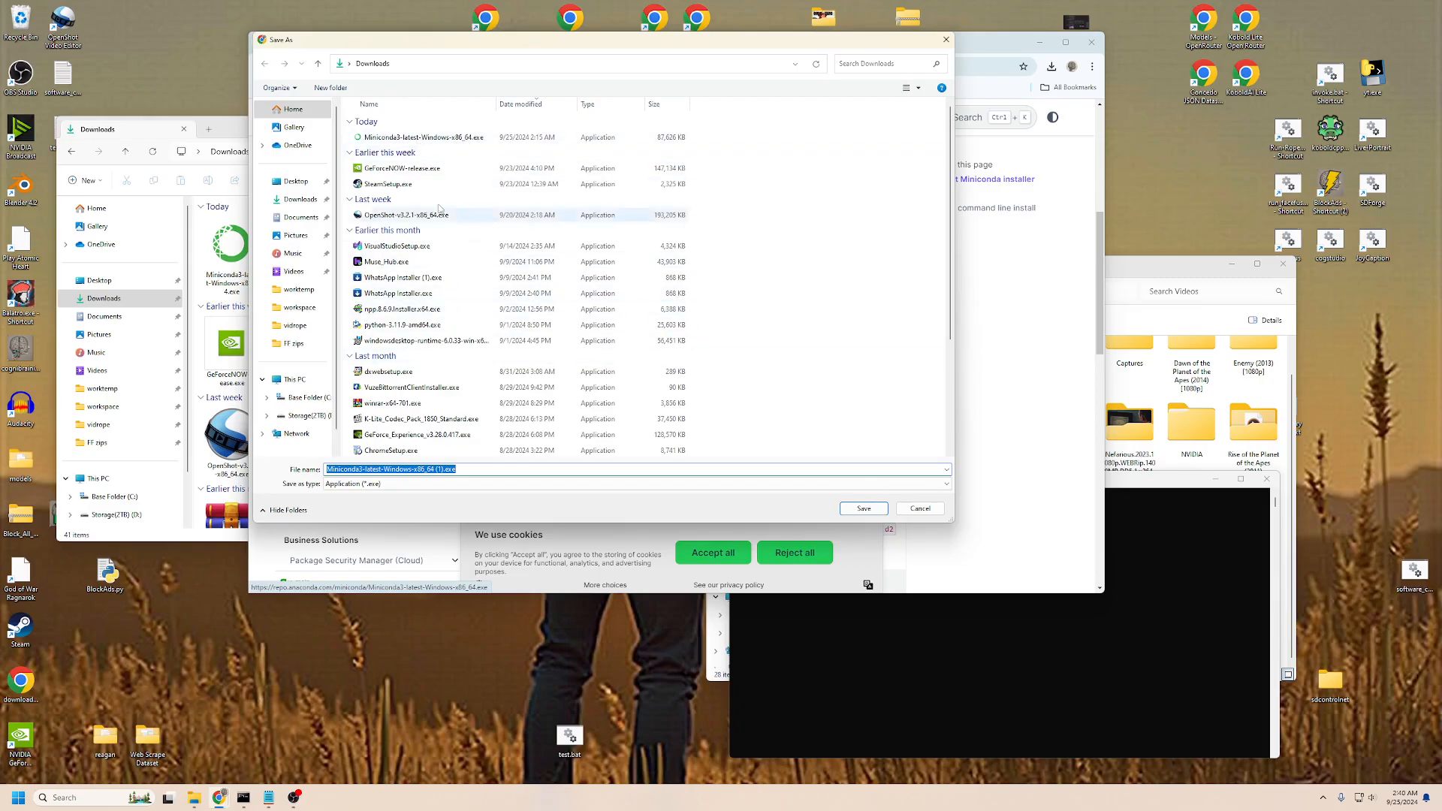
left_click(906, 507)
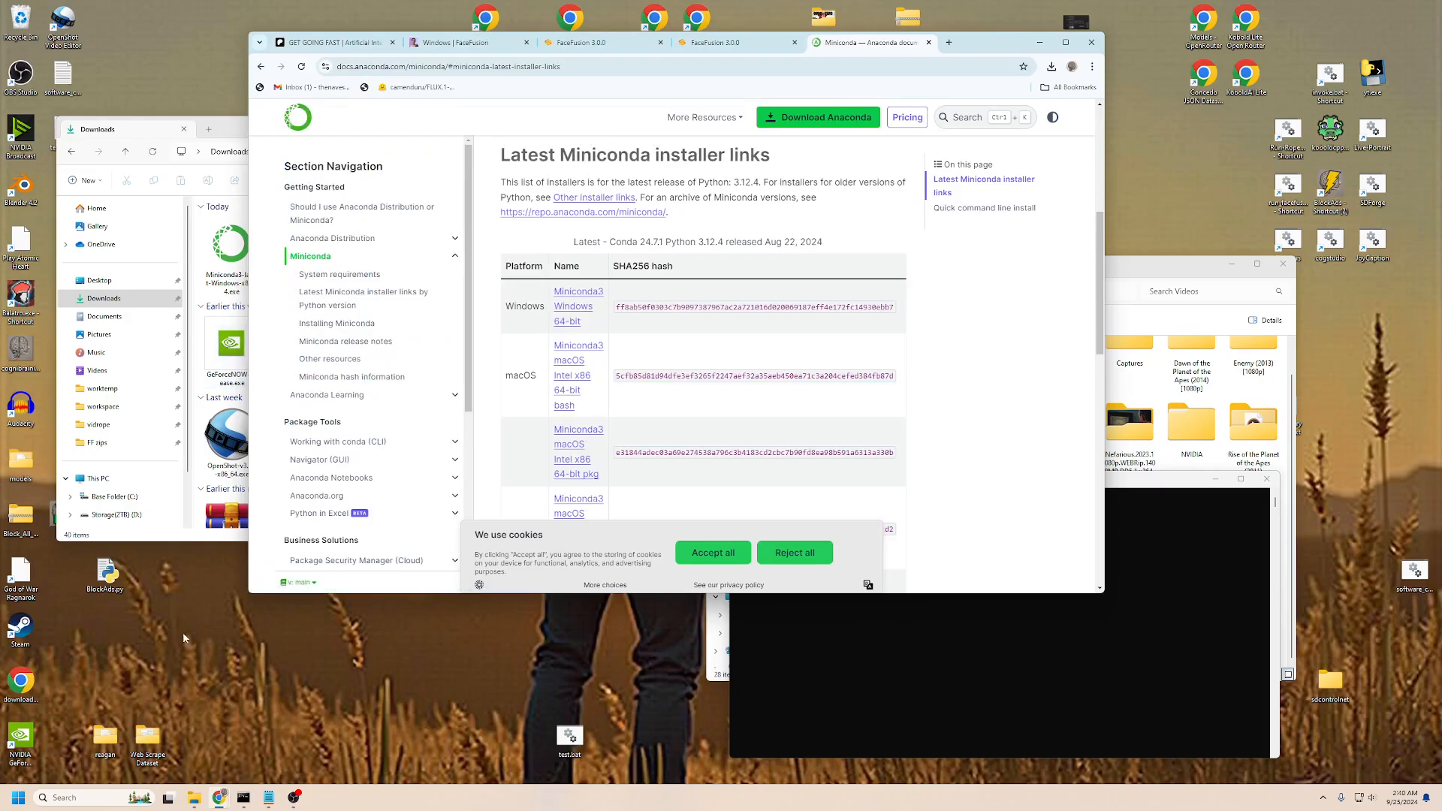
Step: Bring up the Downloads folder over the browser and run the Miniconda3 Windows installer as administrator
mouse_move(198, 789)
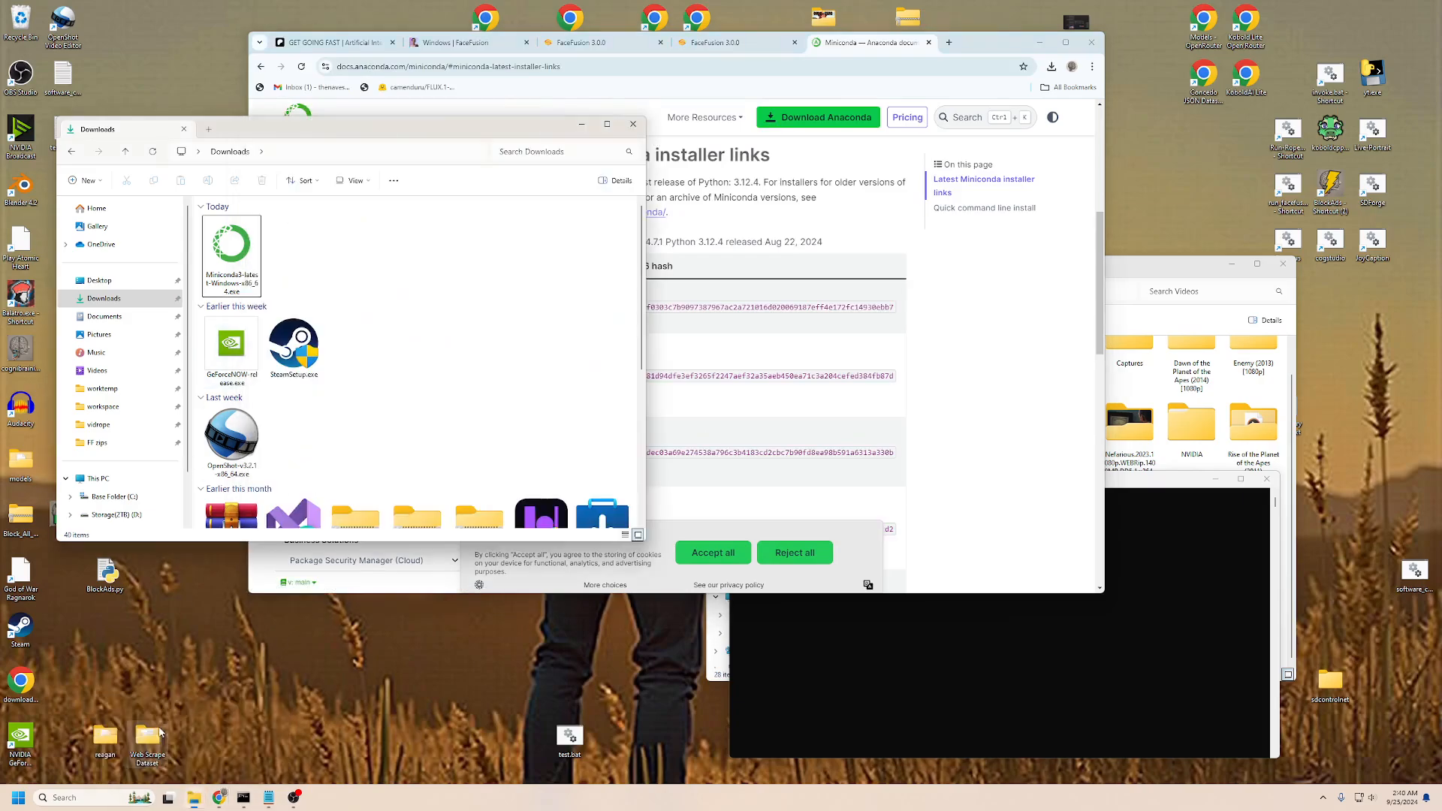
left_click(159, 729)
left_click_drag(366, 136, 699, 216)
left_click(565, 326)
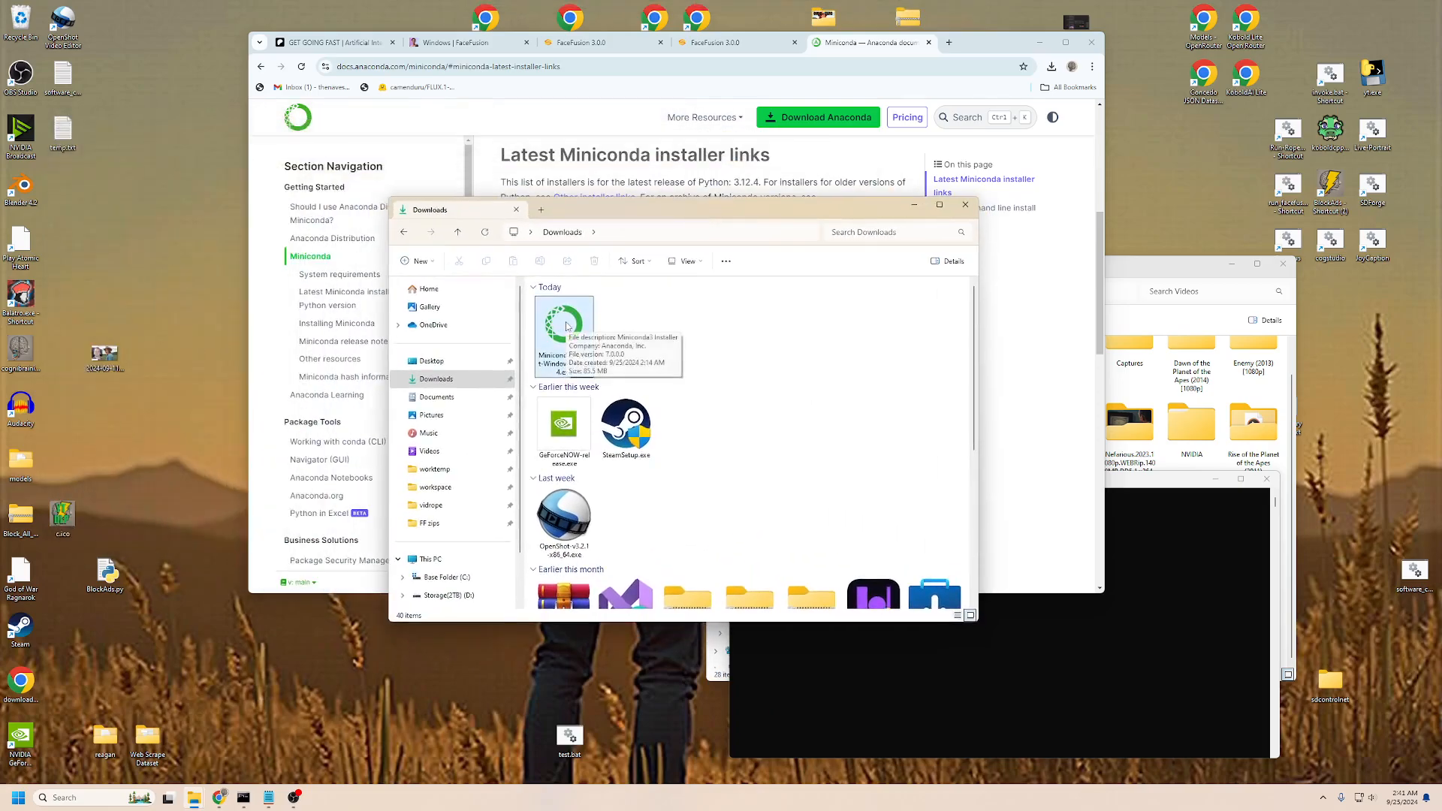
right_click(566, 325)
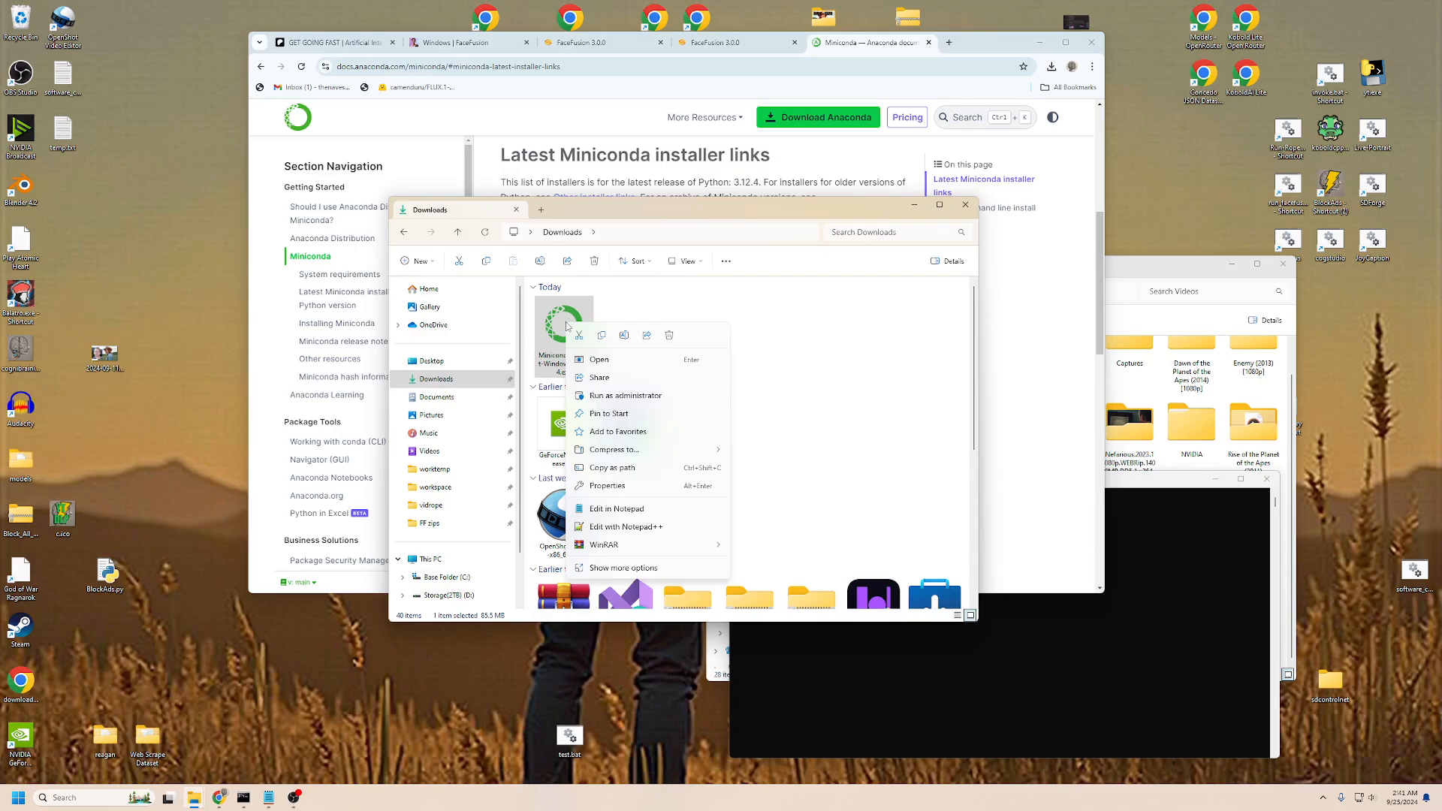
left_click(601, 402)
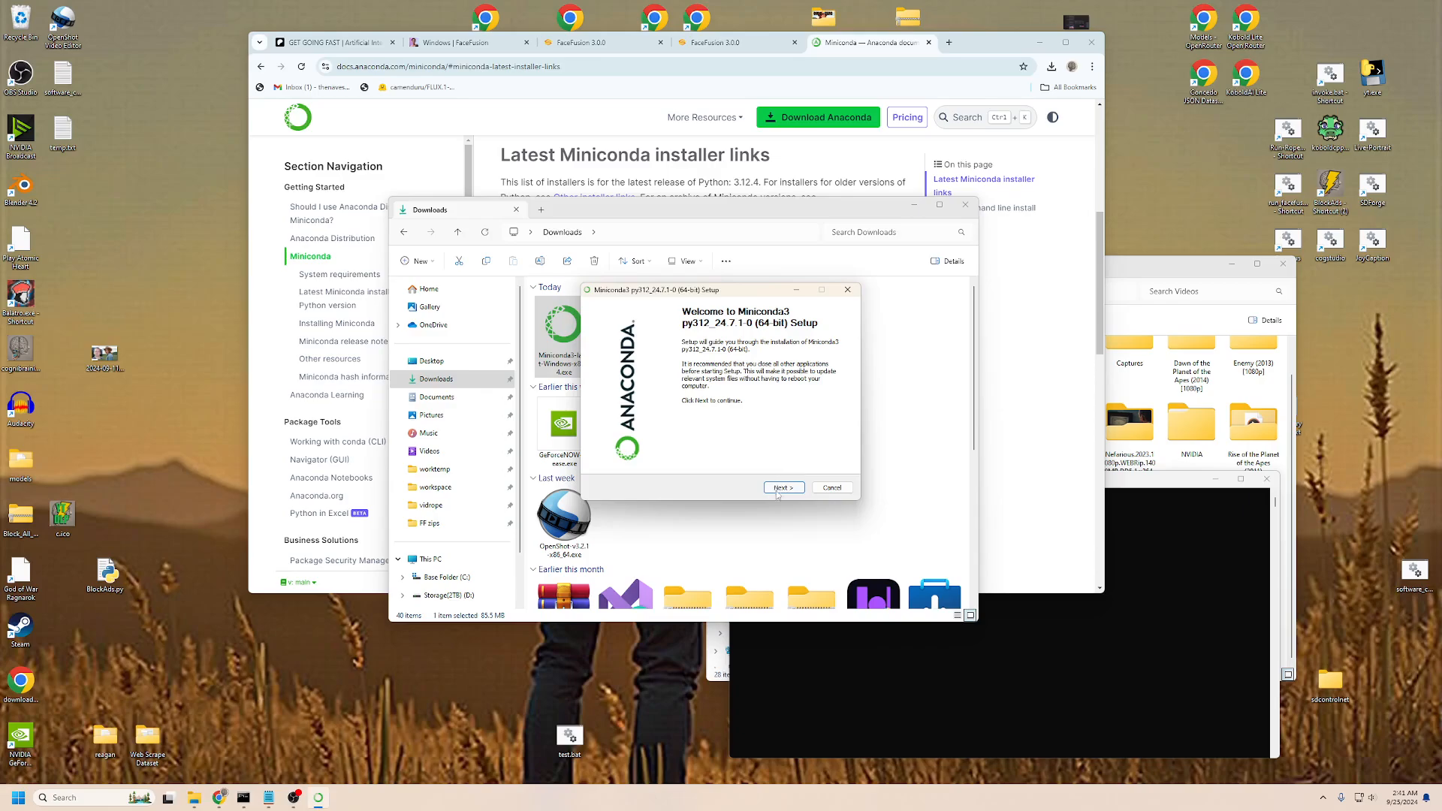
Step: Accept the Miniconda3 license agreement and proceed through the setup wizard to the install location
left_click(782, 489)
left_click(783, 488)
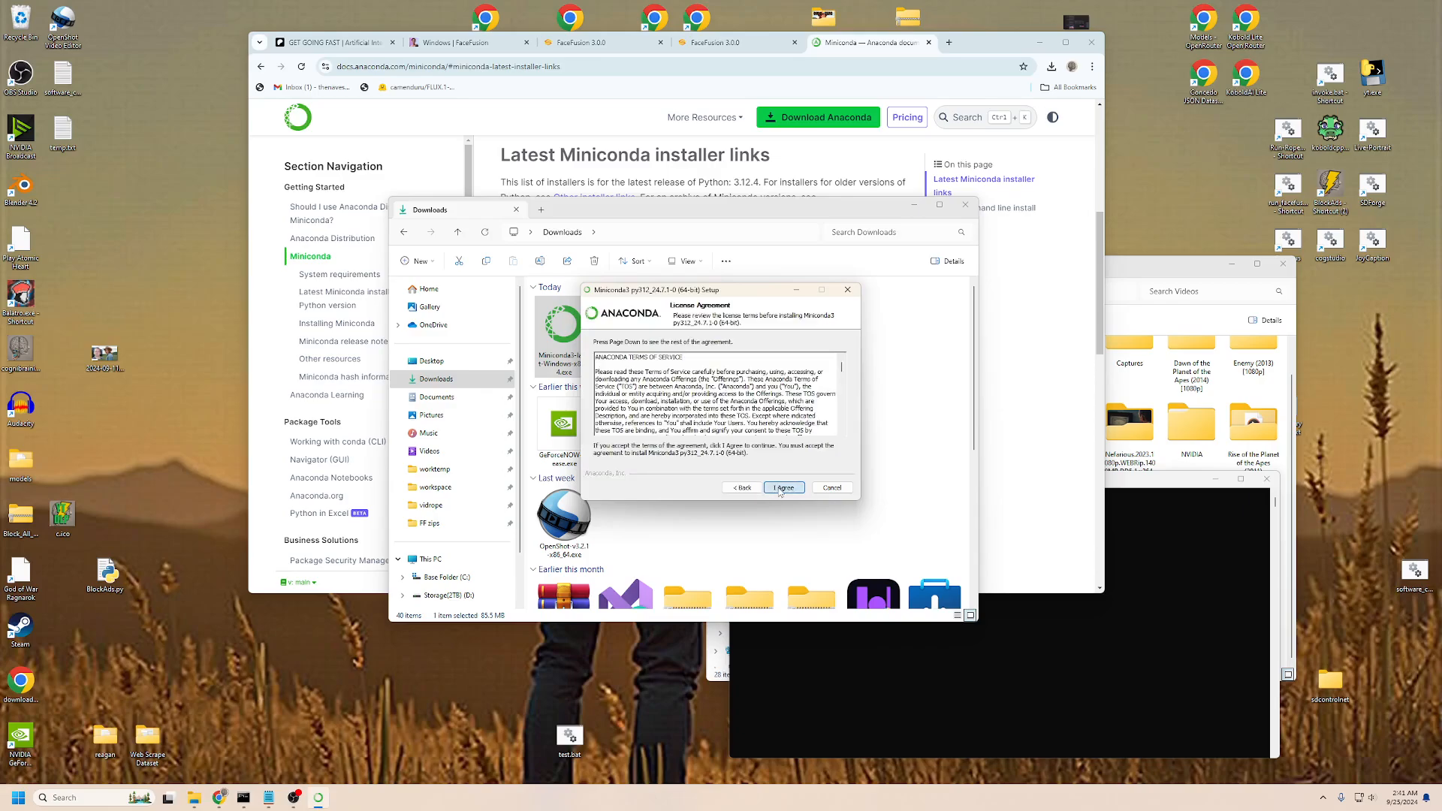
left_click(783, 488)
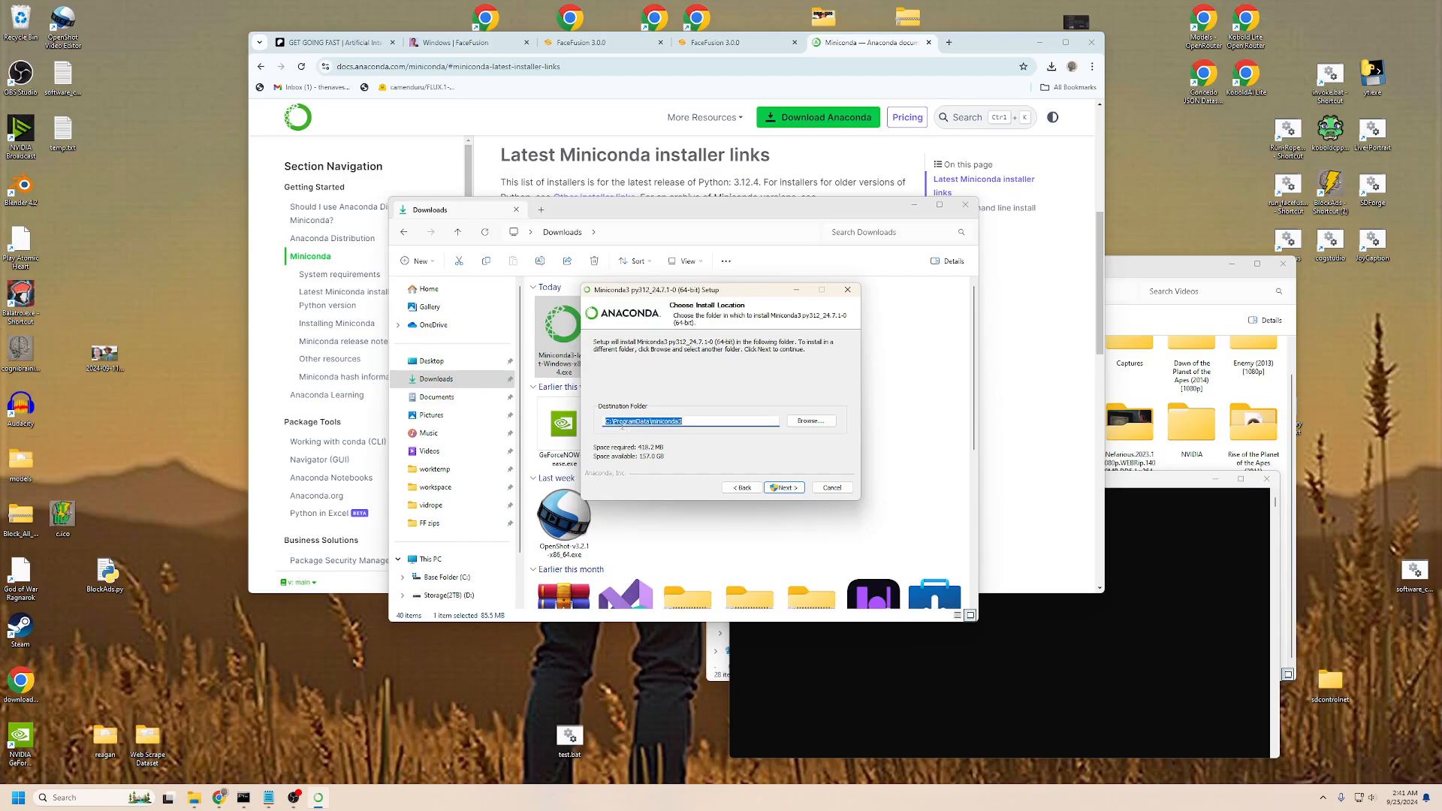
Step: Try C:\miniconda3 as the destination folder, adjust the path, and proceed to the advanced installation options
left_click_drag(613, 422, 652, 415)
key("BackSpace")
left_click(788, 489)
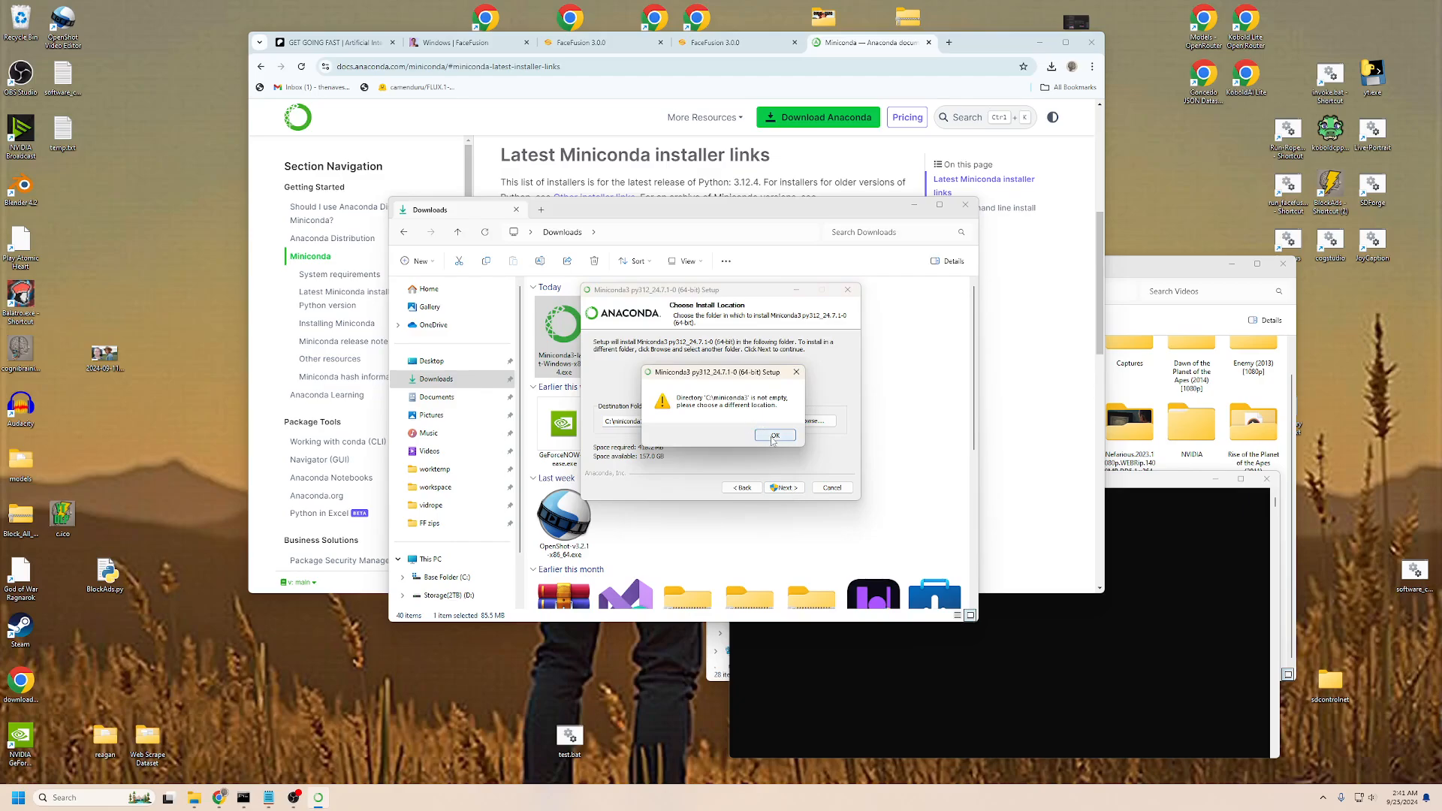
left_click(773, 440)
left_click(666, 422)
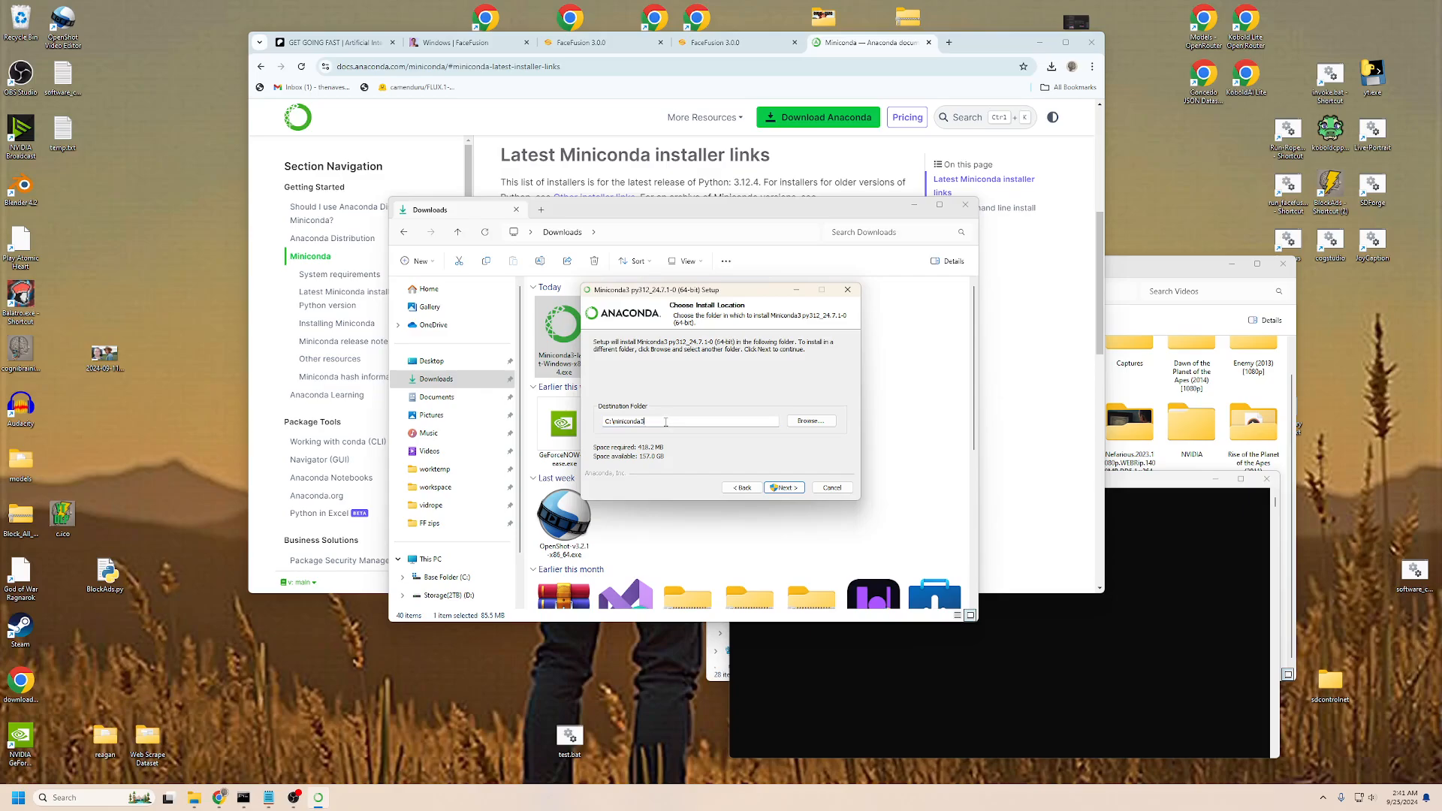
left_click(785, 490)
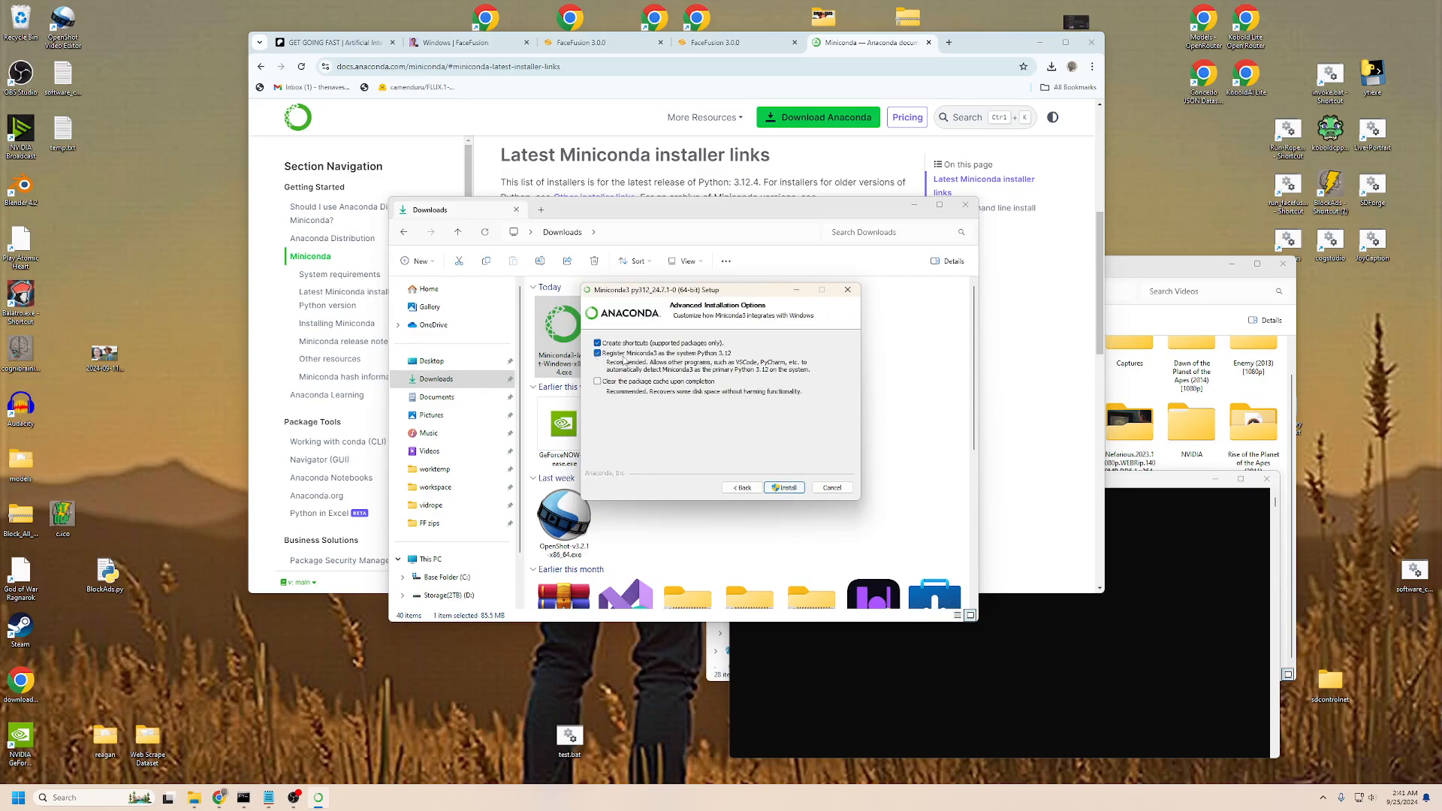
Step: Disable registering Miniconda3 as the system Python 3.12, and cancel the Miniconda3 setup
left_click(598, 353)
left_click(598, 358)
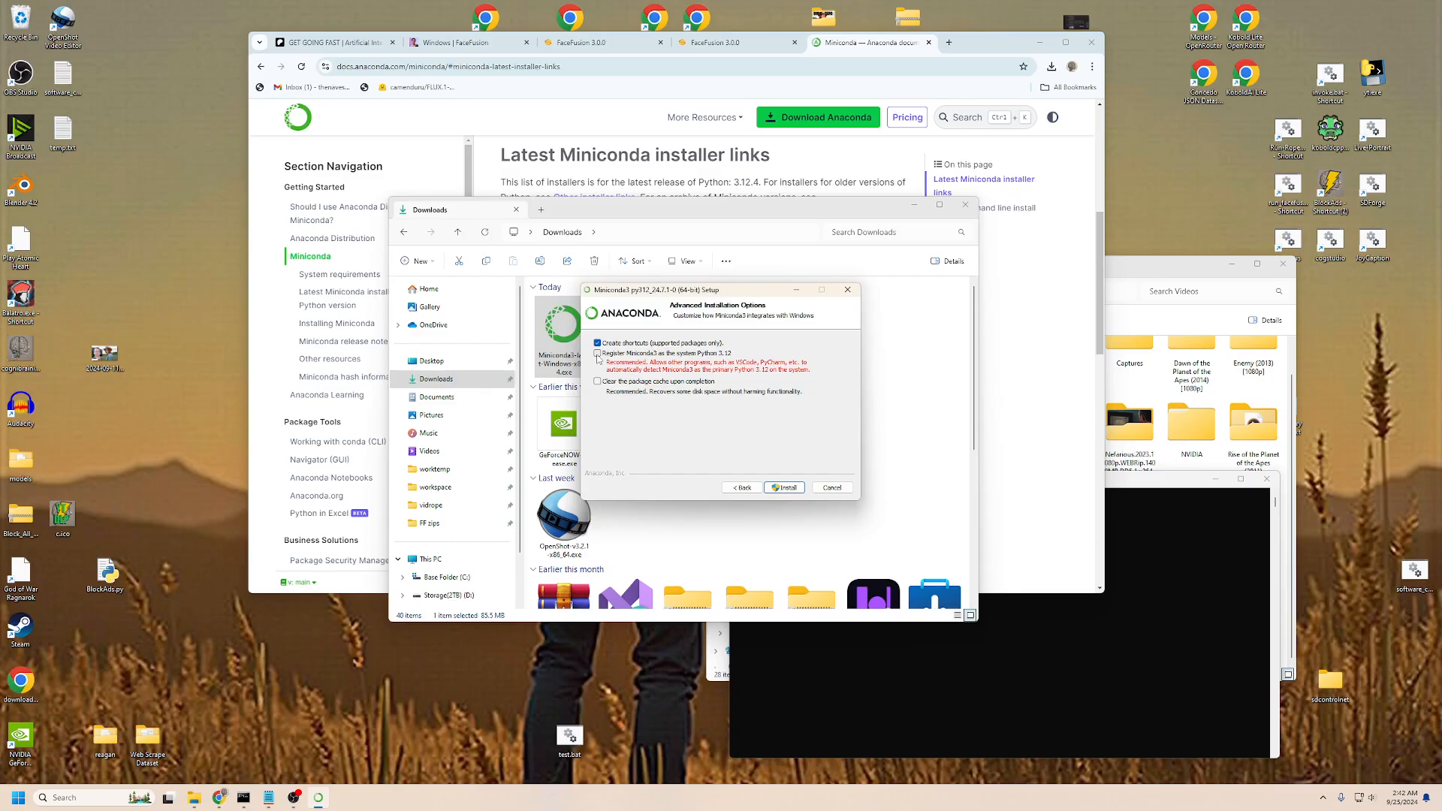
left_click(840, 486)
left_click(753, 435)
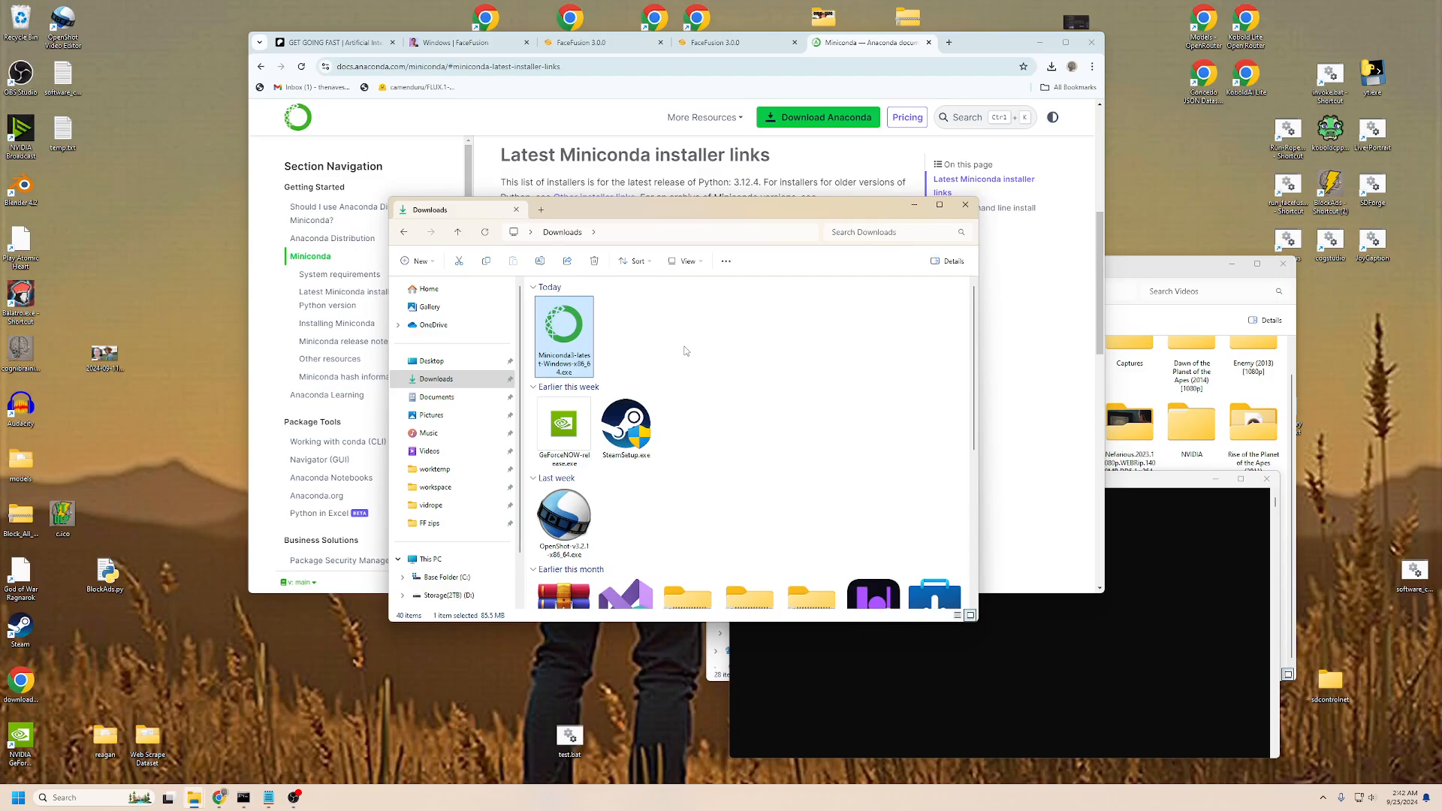
Step: Search Windows for "env" and open the system Path environment variable for editing
left_click(19, 799)
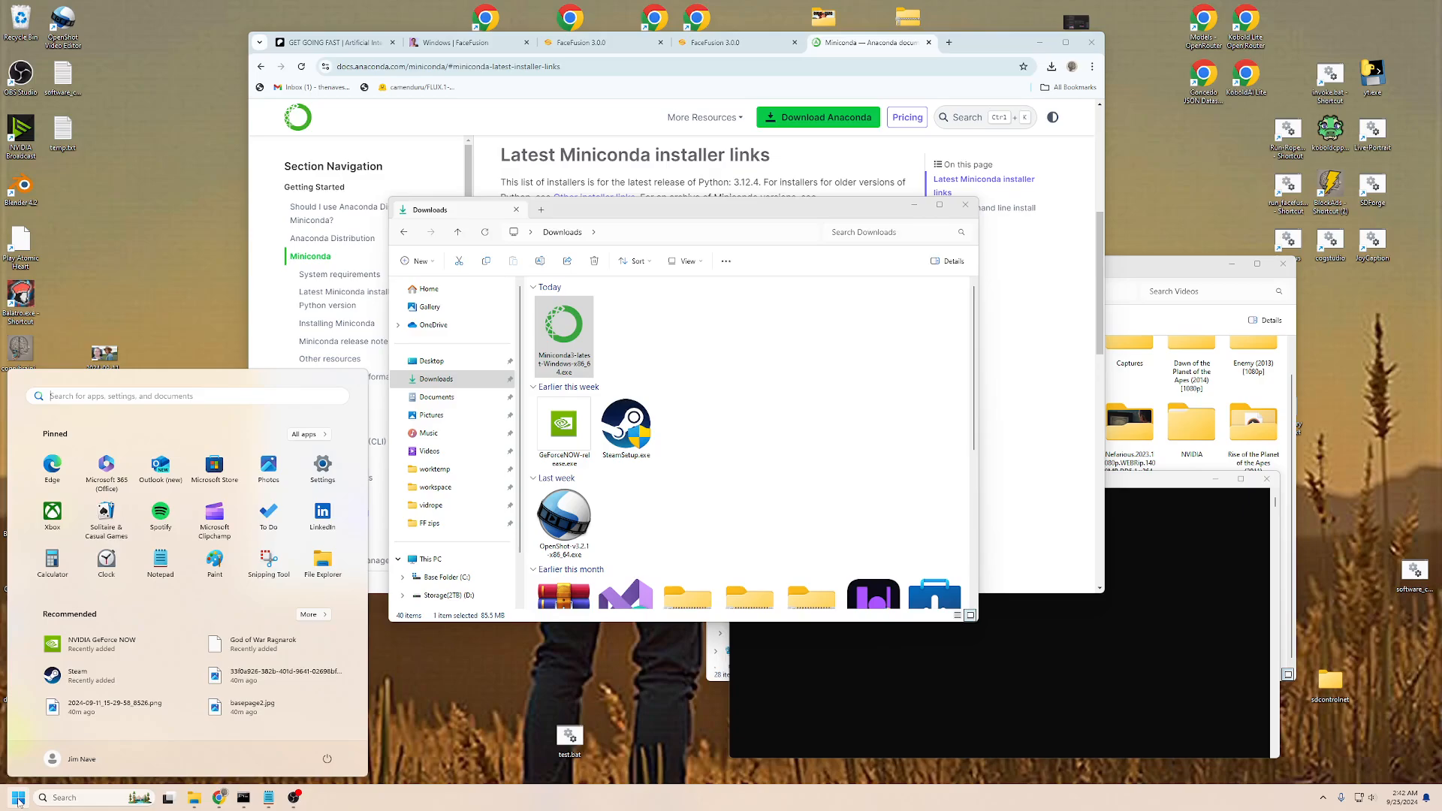
type("env")
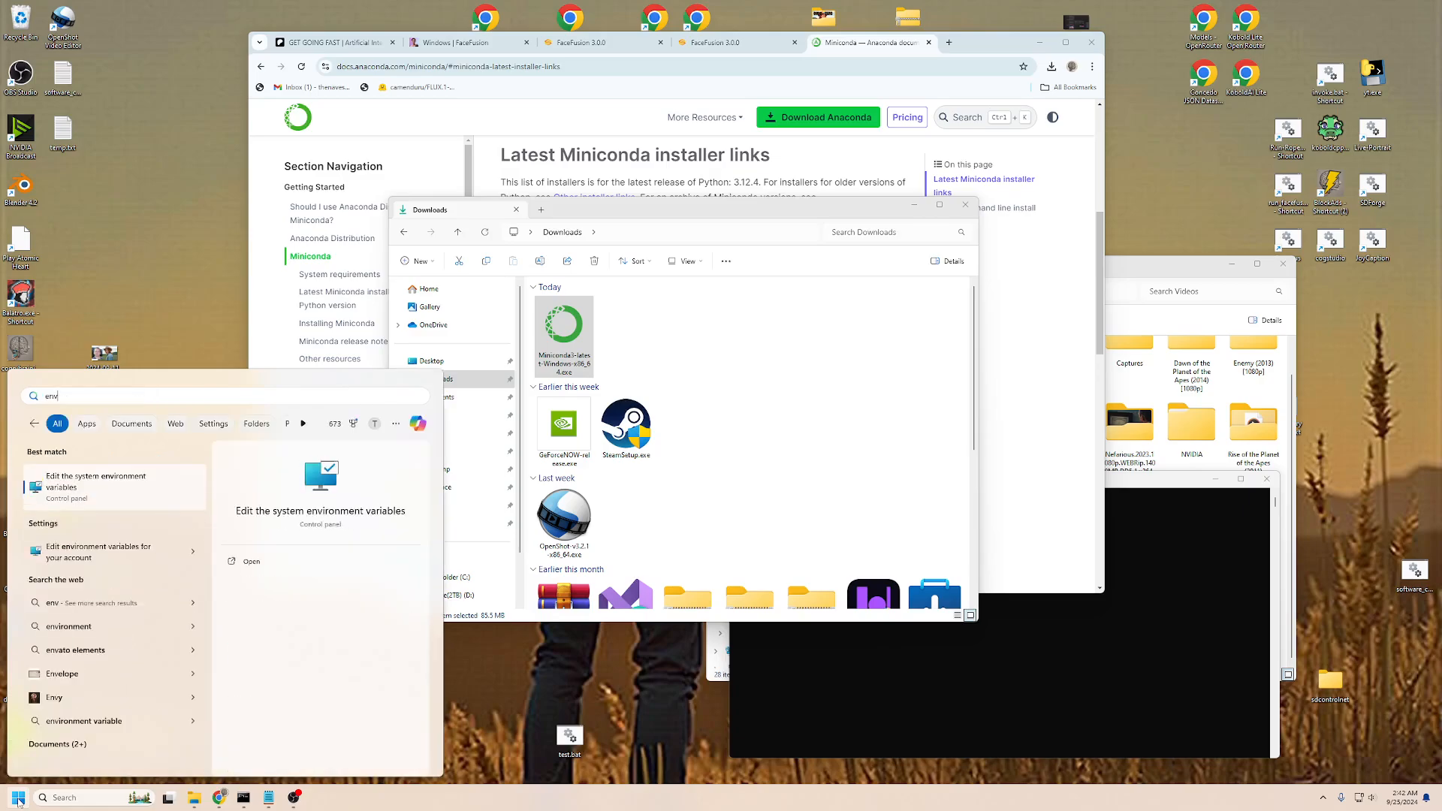
left_click(116, 495)
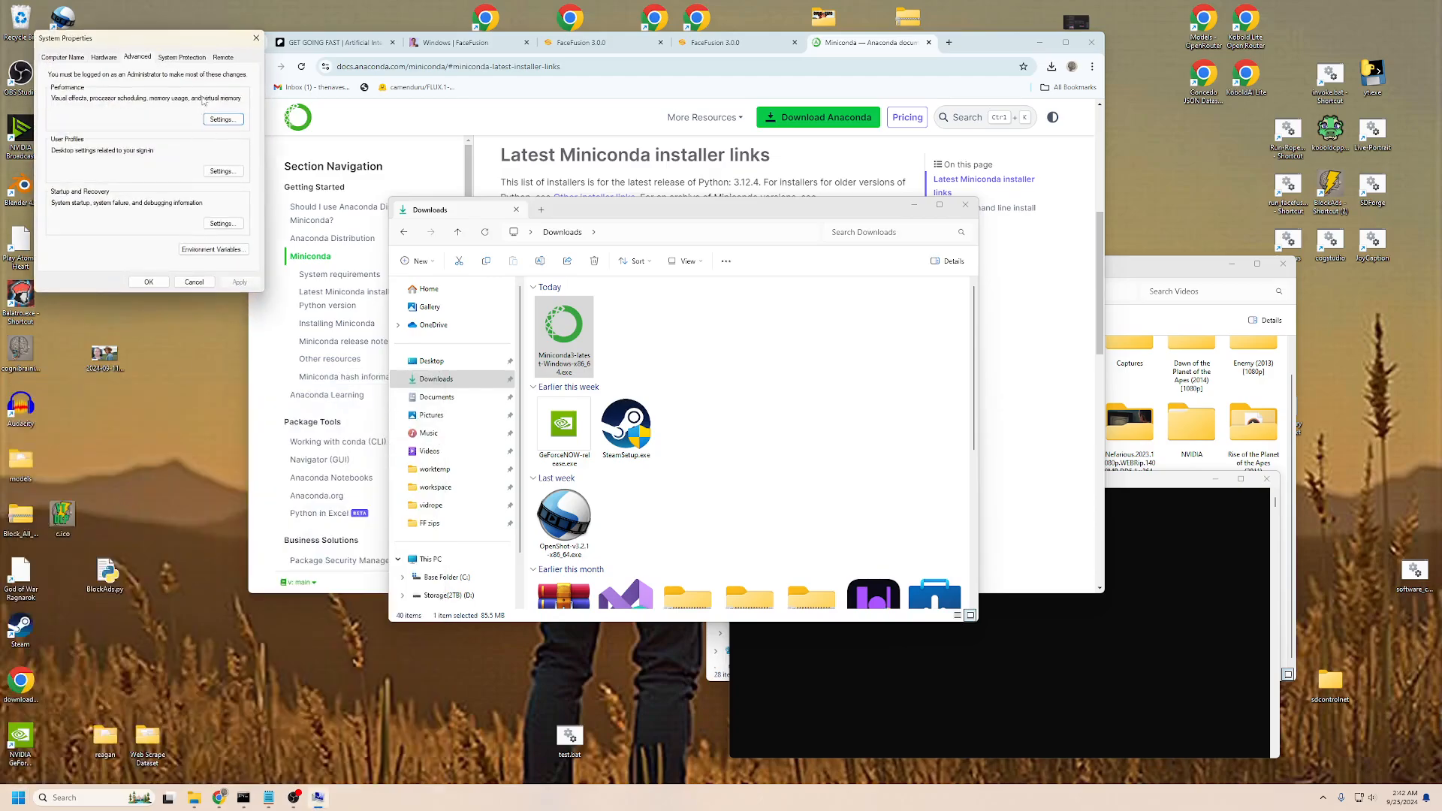
left_click_drag(206, 43, 691, 305)
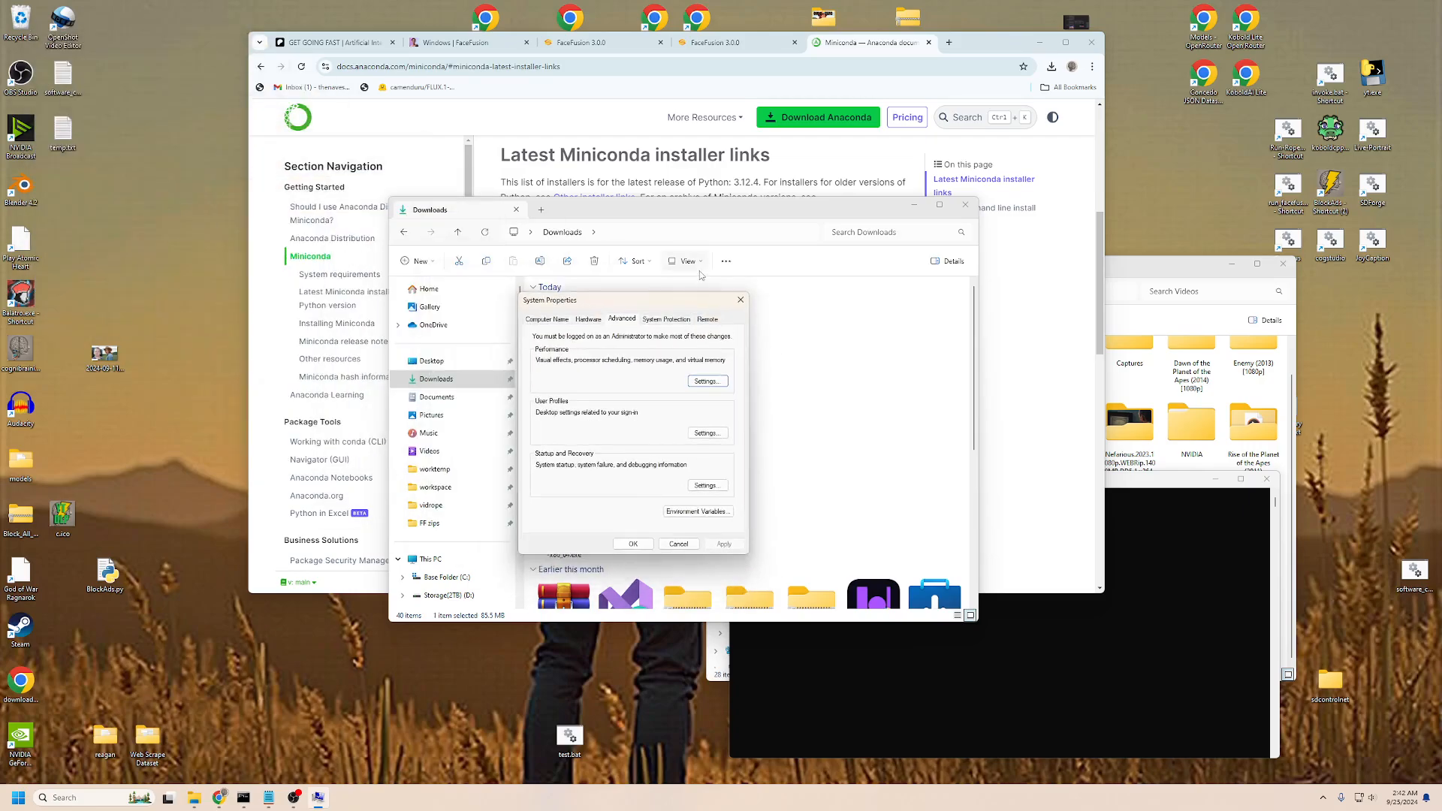
left_click(700, 513)
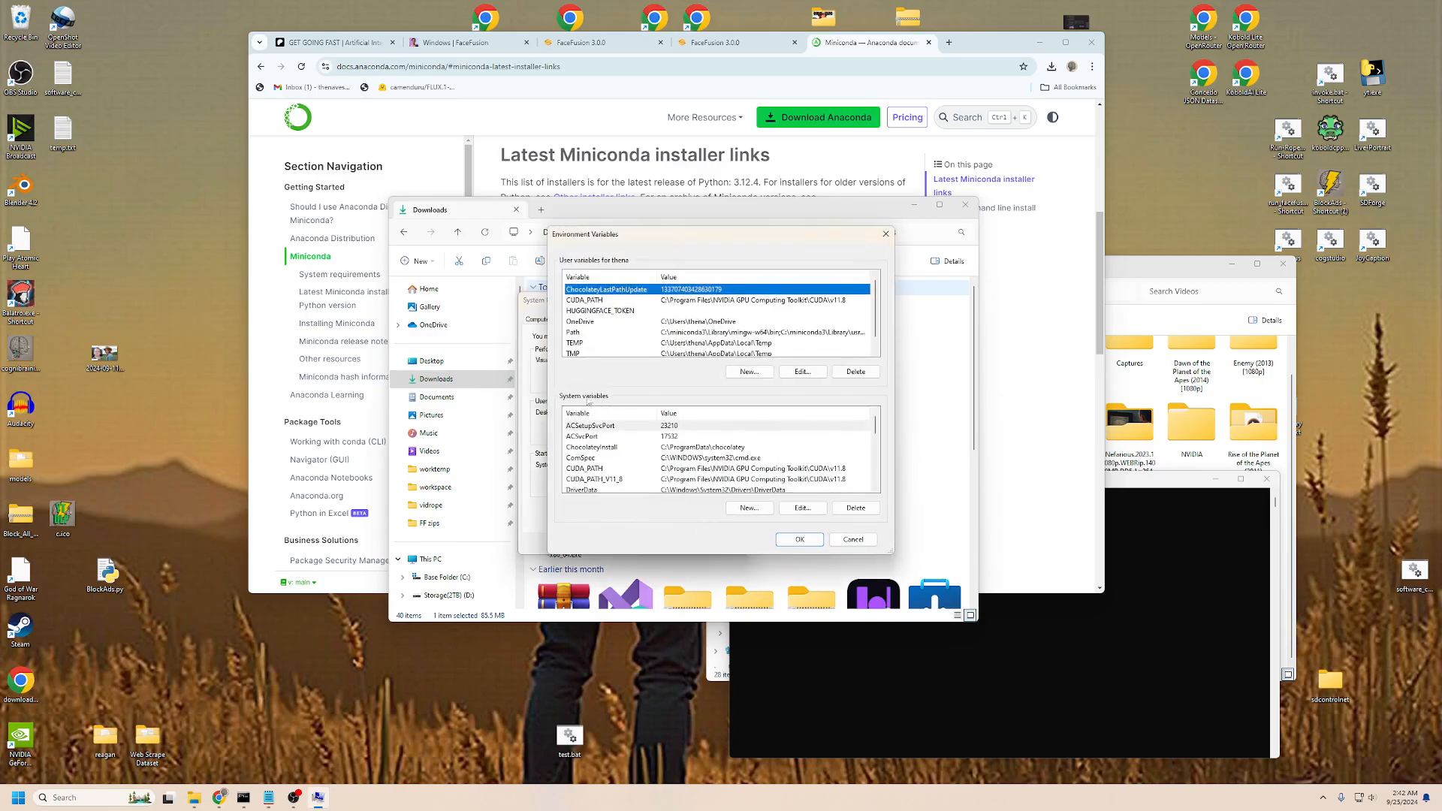
scroll(631, 428, "down", 5)
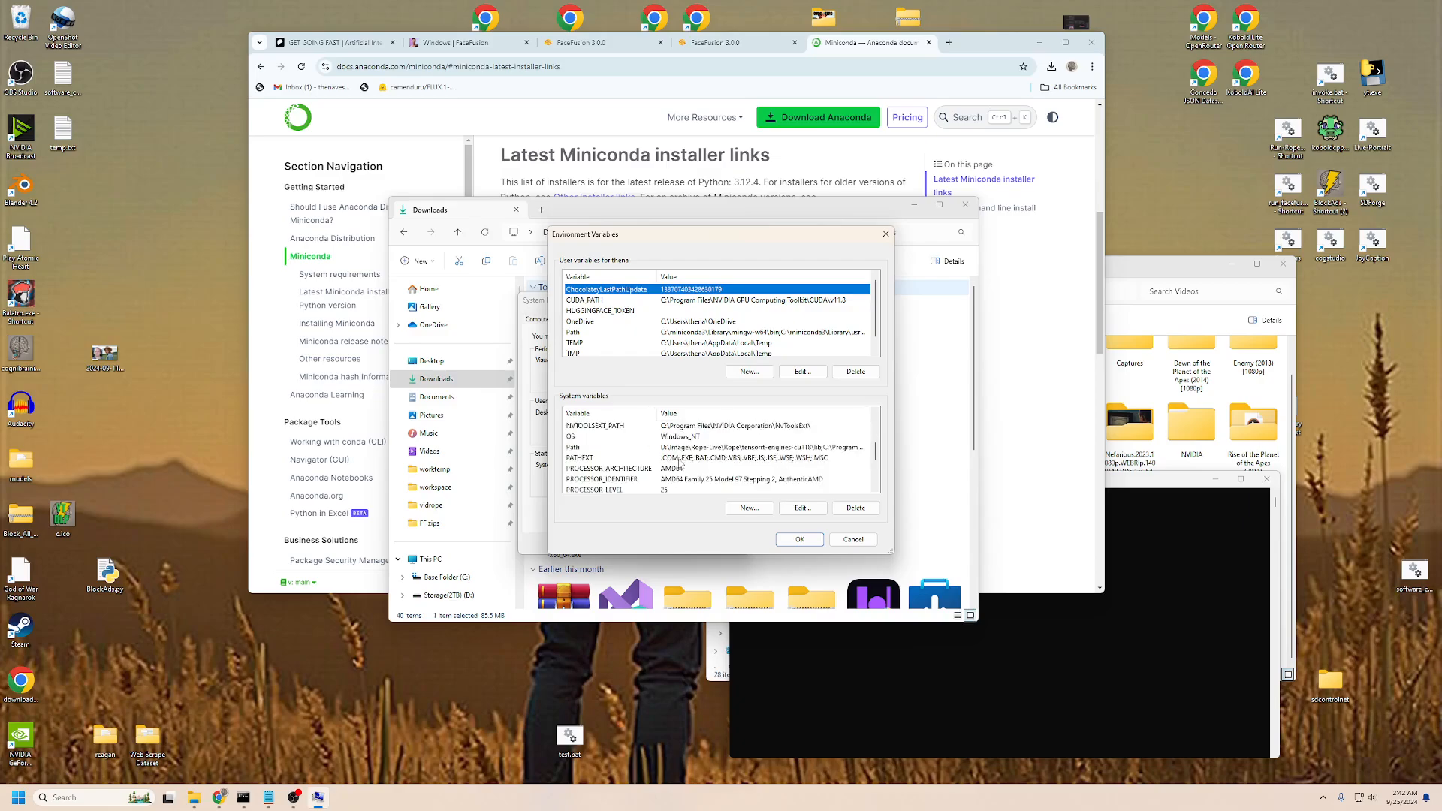
left_click(695, 449)
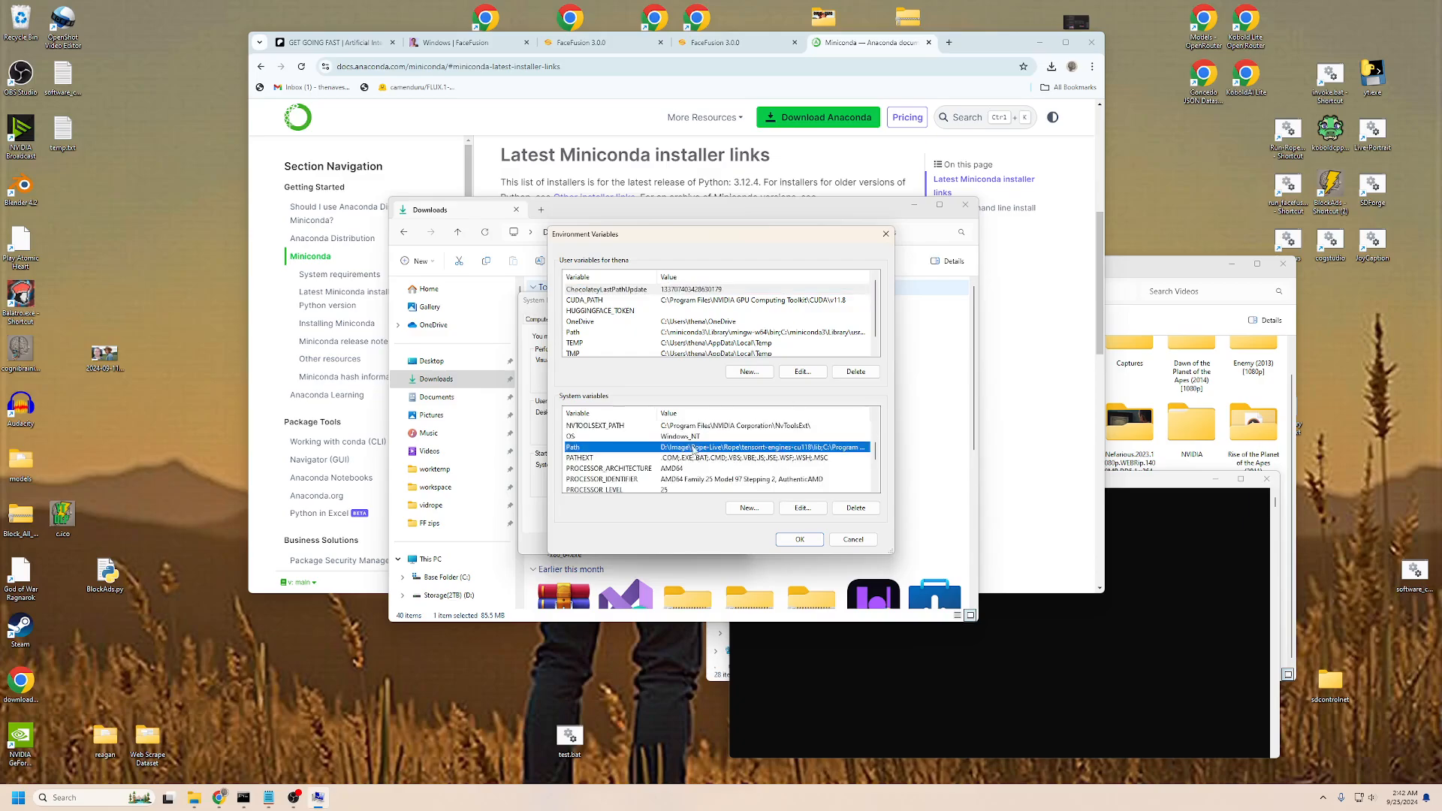
left_click(803, 509)
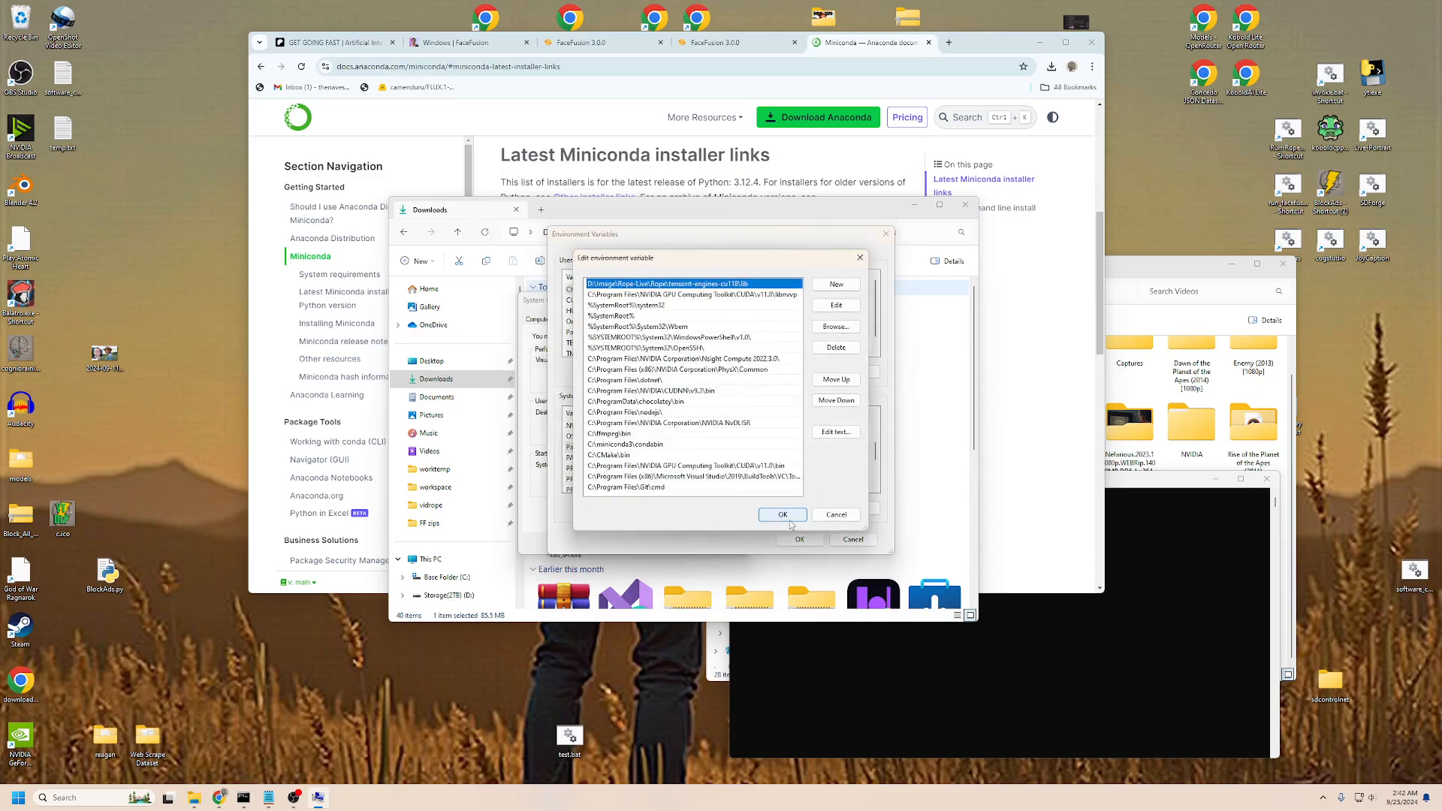
Step: Browse to the condabin folder inside C:\miniconda3 and choose it as a Path entry
left_click(840, 330)
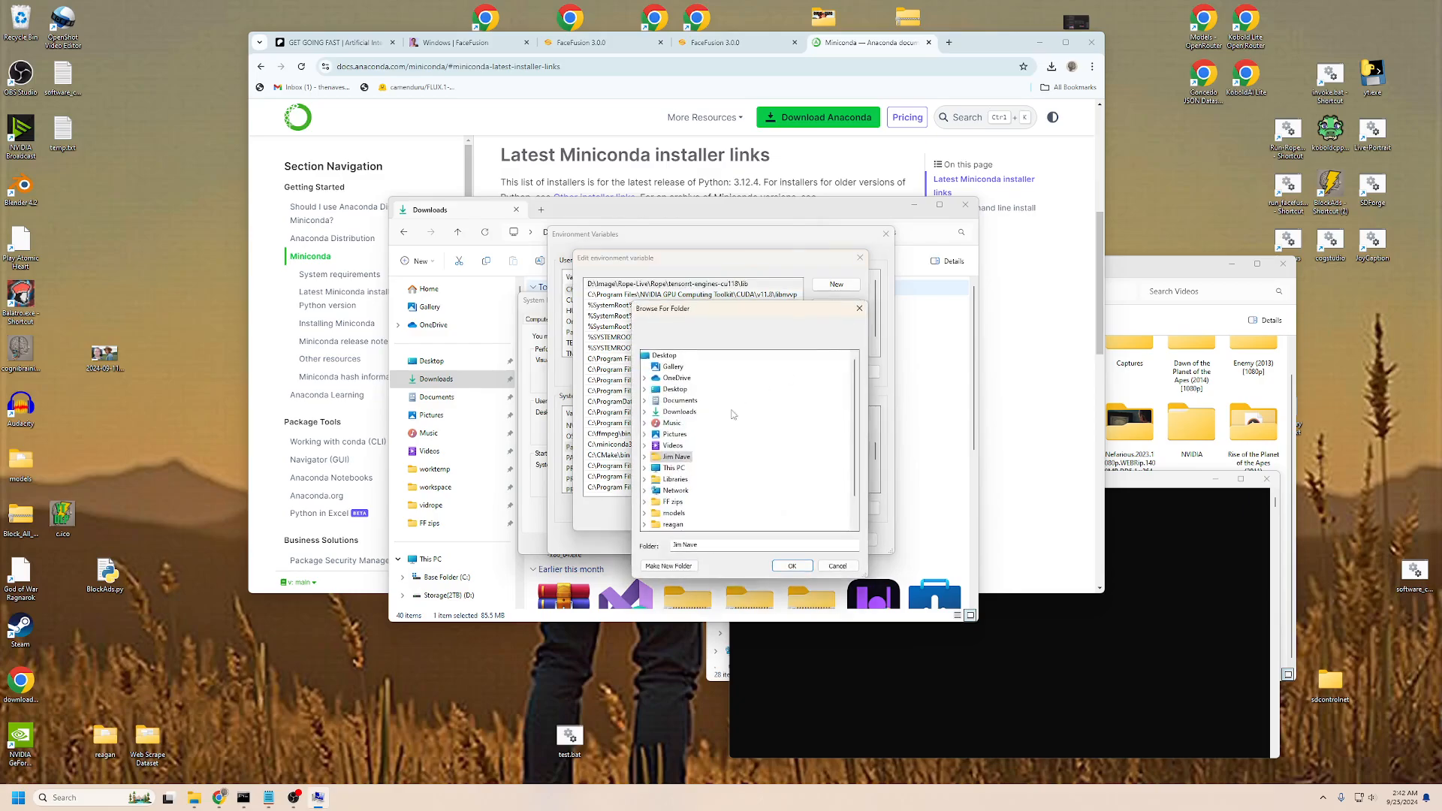
left_click(646, 468)
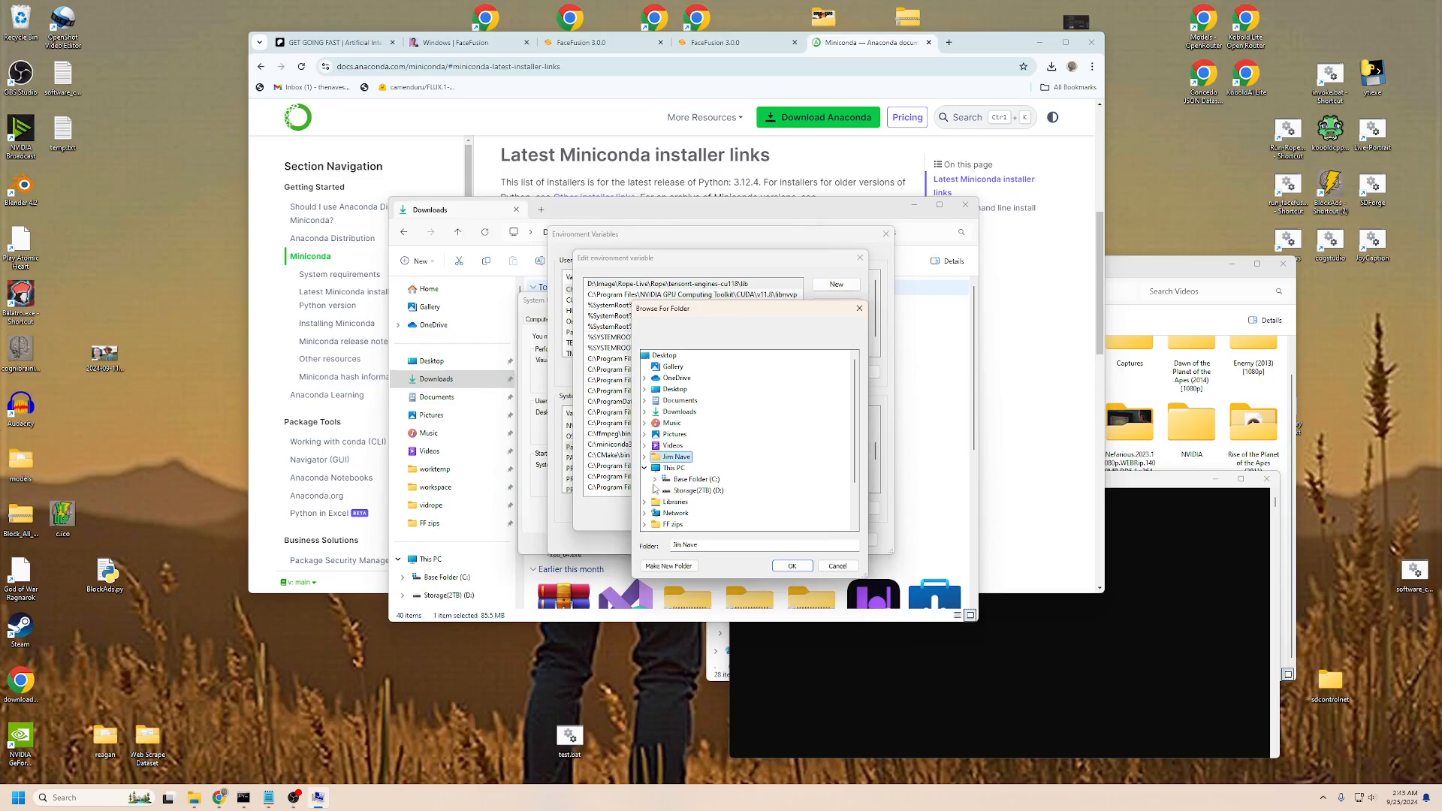
left_click(656, 479)
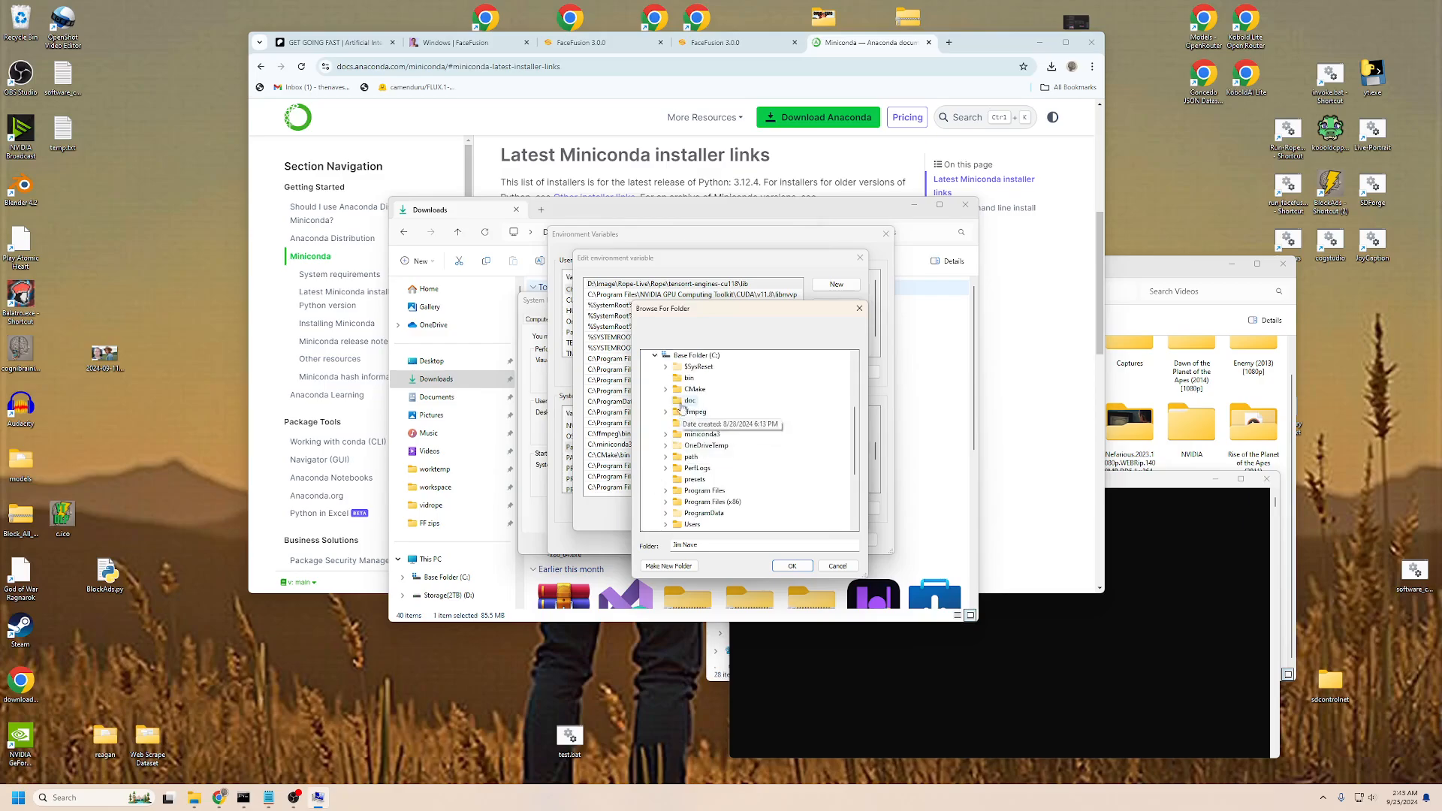
left_click(666, 434)
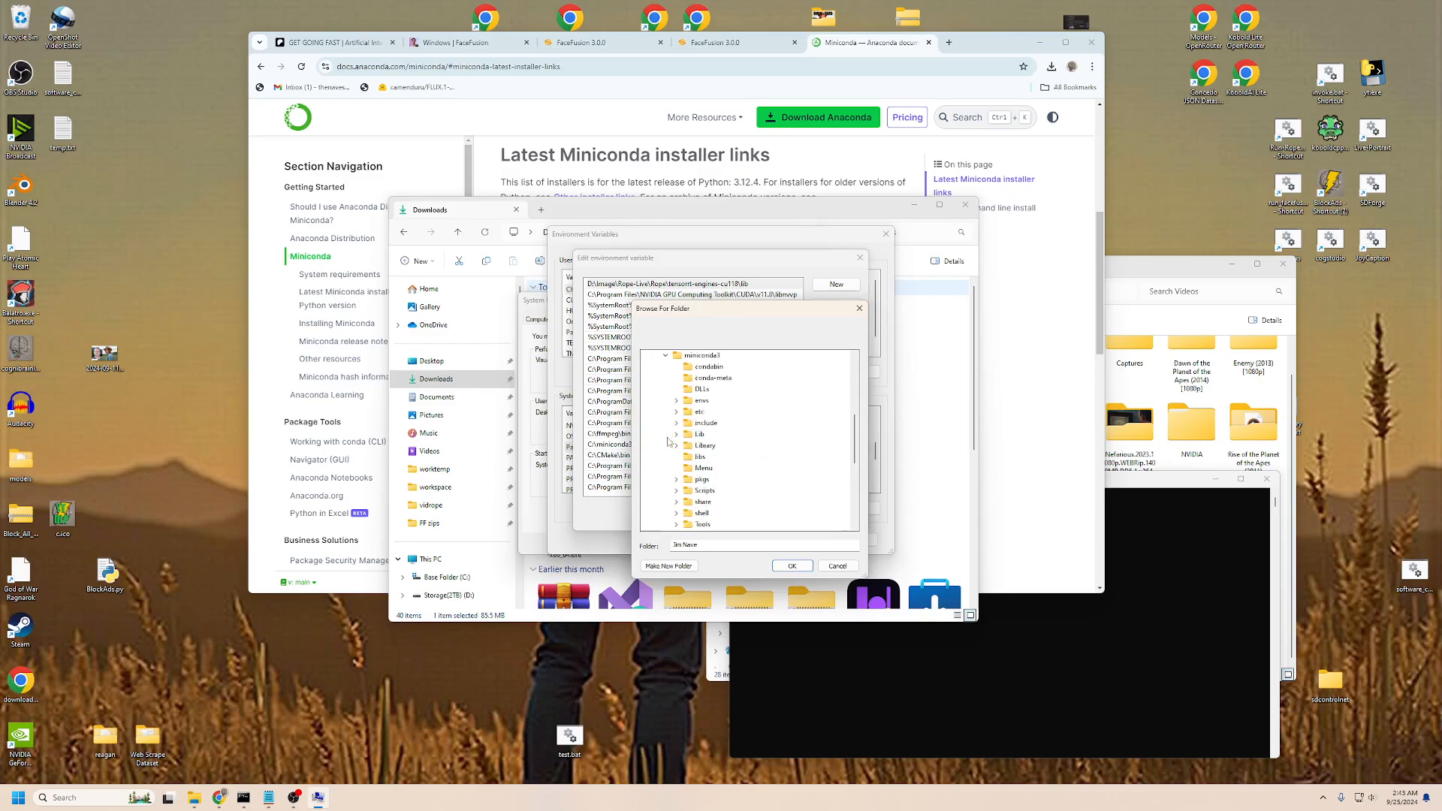
left_click(707, 368)
left_click(792, 565)
Step: Select the C:\miniconda3\condabin entry in the Path list and confirm all environment variable and system property dialogs
left_click(641, 447)
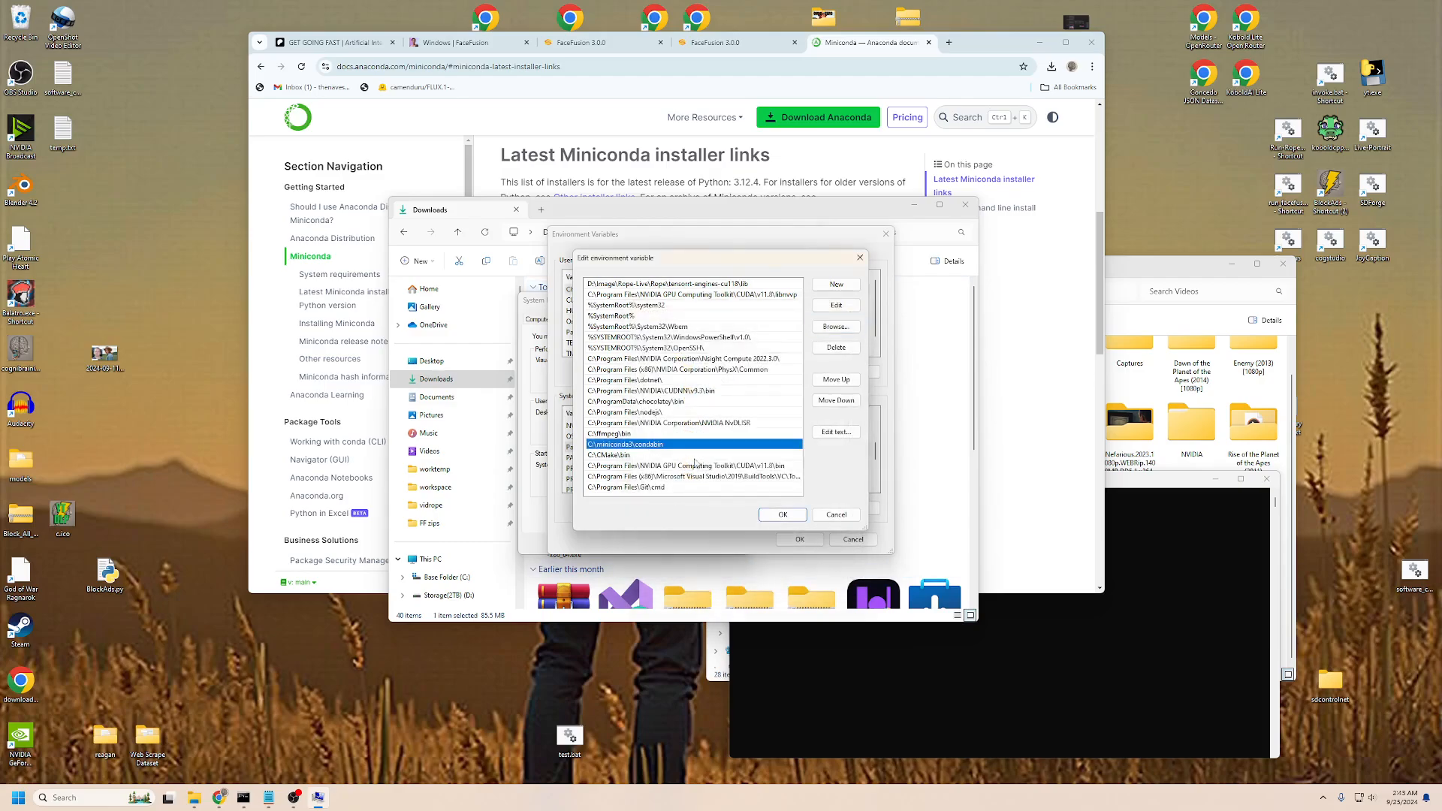
left_click(783, 515)
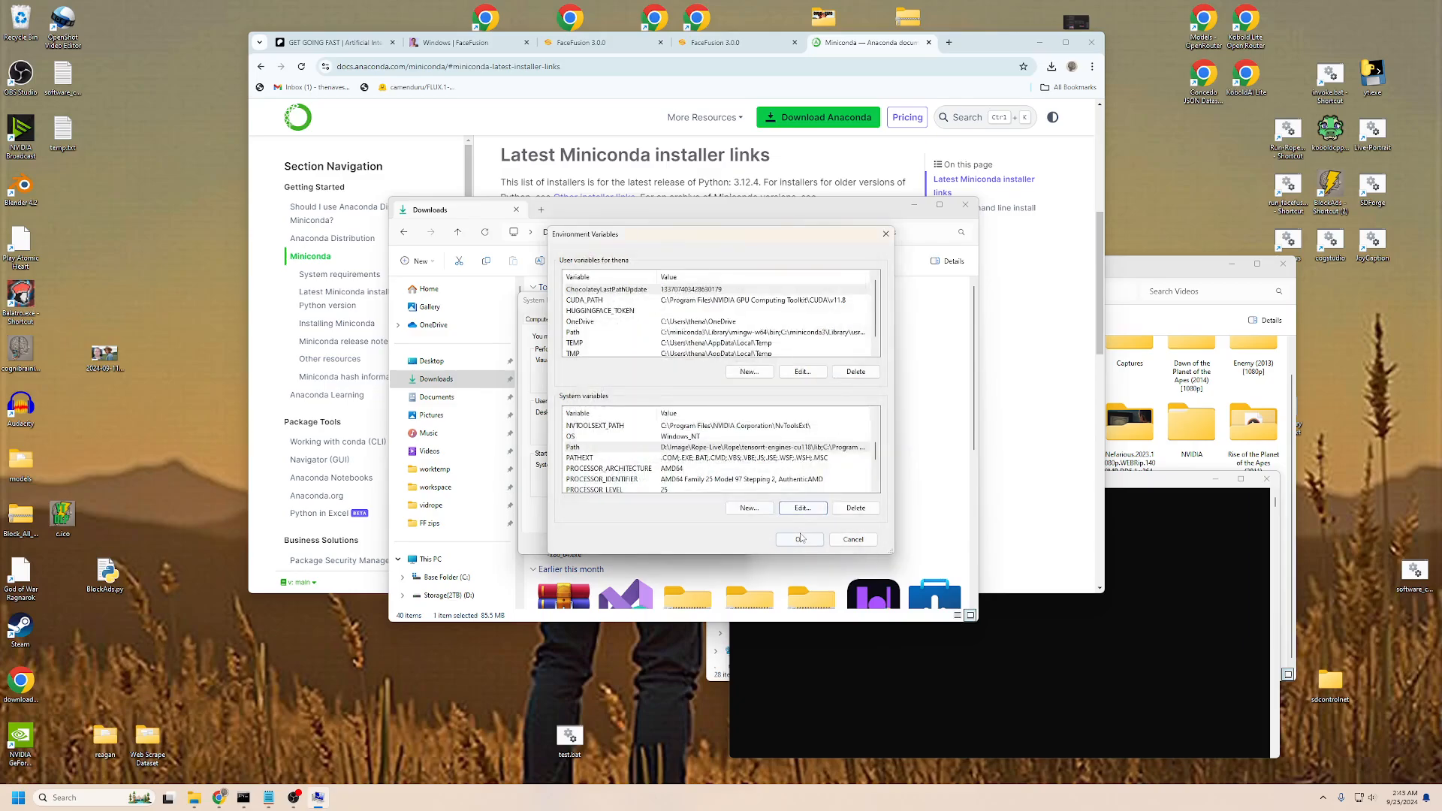
left_click(800, 540)
left_click(648, 543)
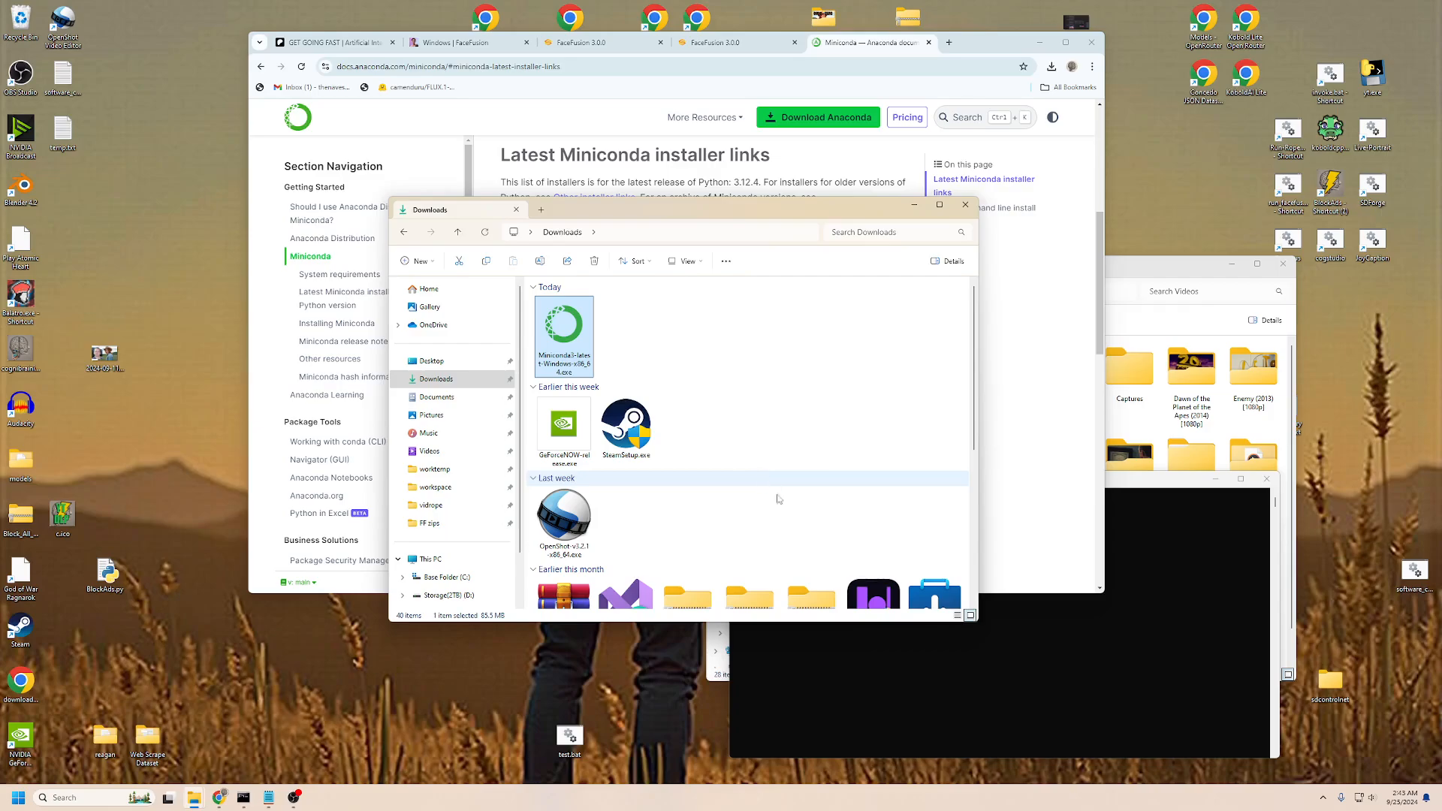
Step: Bring the administrator Command Prompt to the front and move it over the Downloads window
left_click(947, 632)
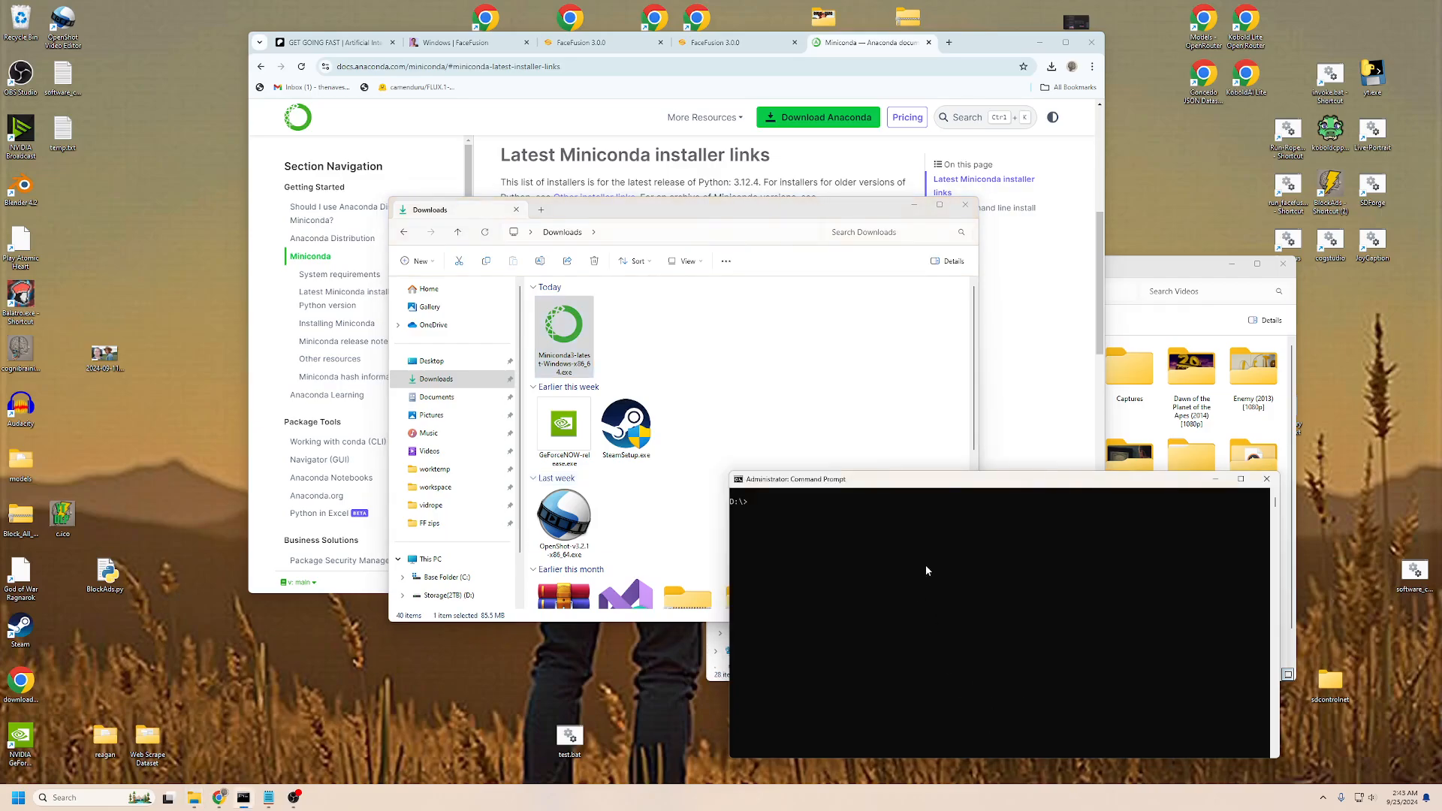
left_click_drag(931, 488, 602, 305)
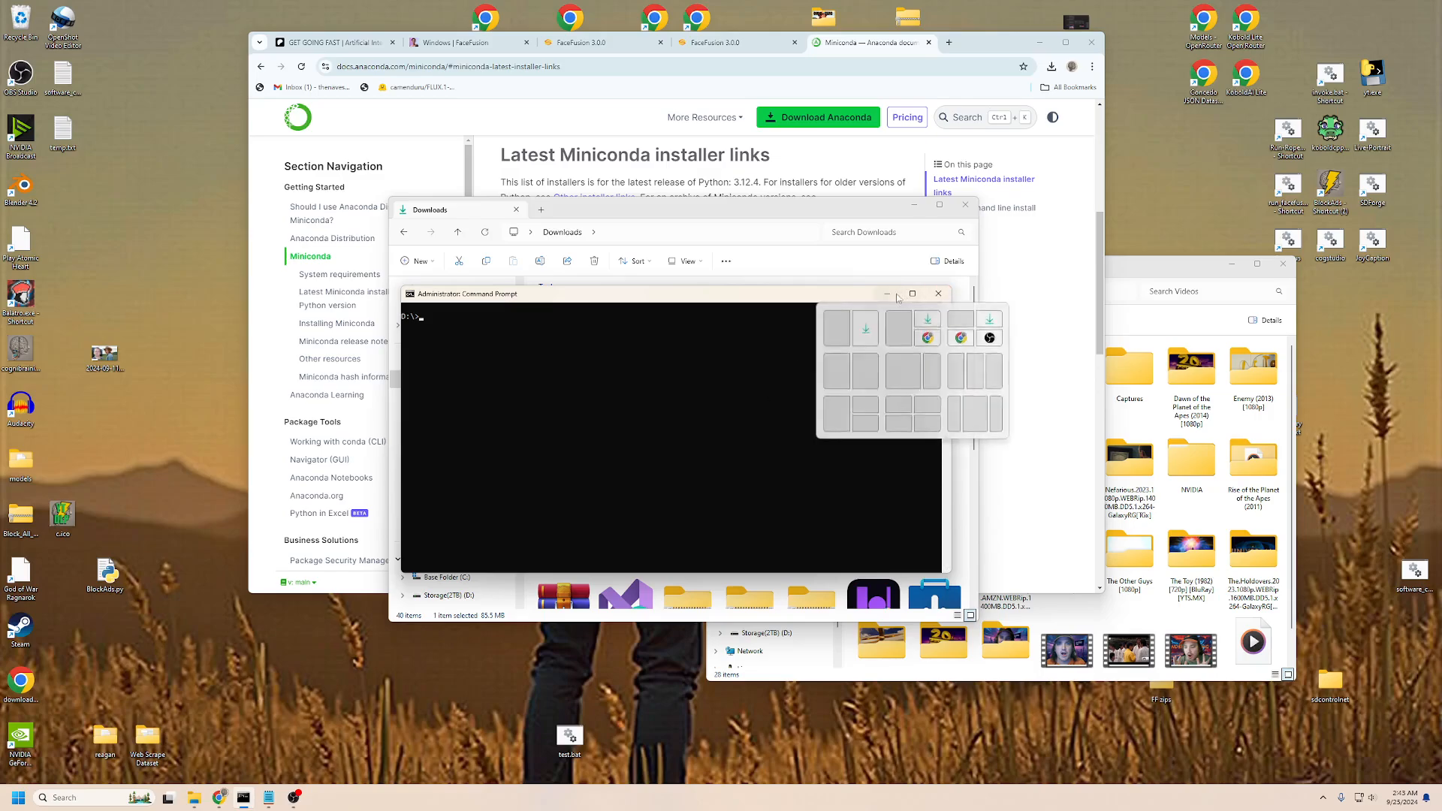
left_click_drag(819, 300, 858, 352)
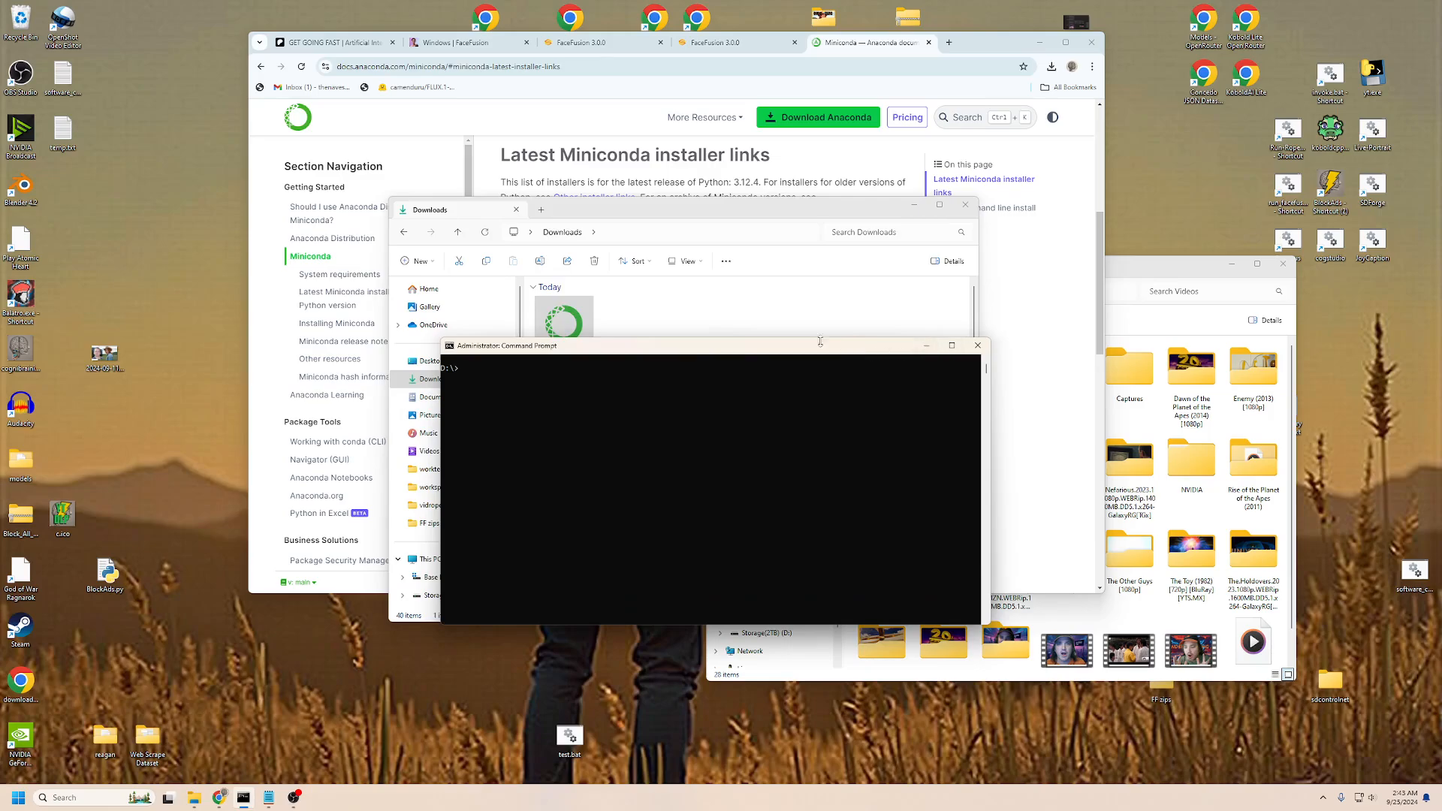
Step: Switch the OBS scene to Browser, close the Miniconda page, and return to the FaceFusion Windows instructions
left_click(293, 798)
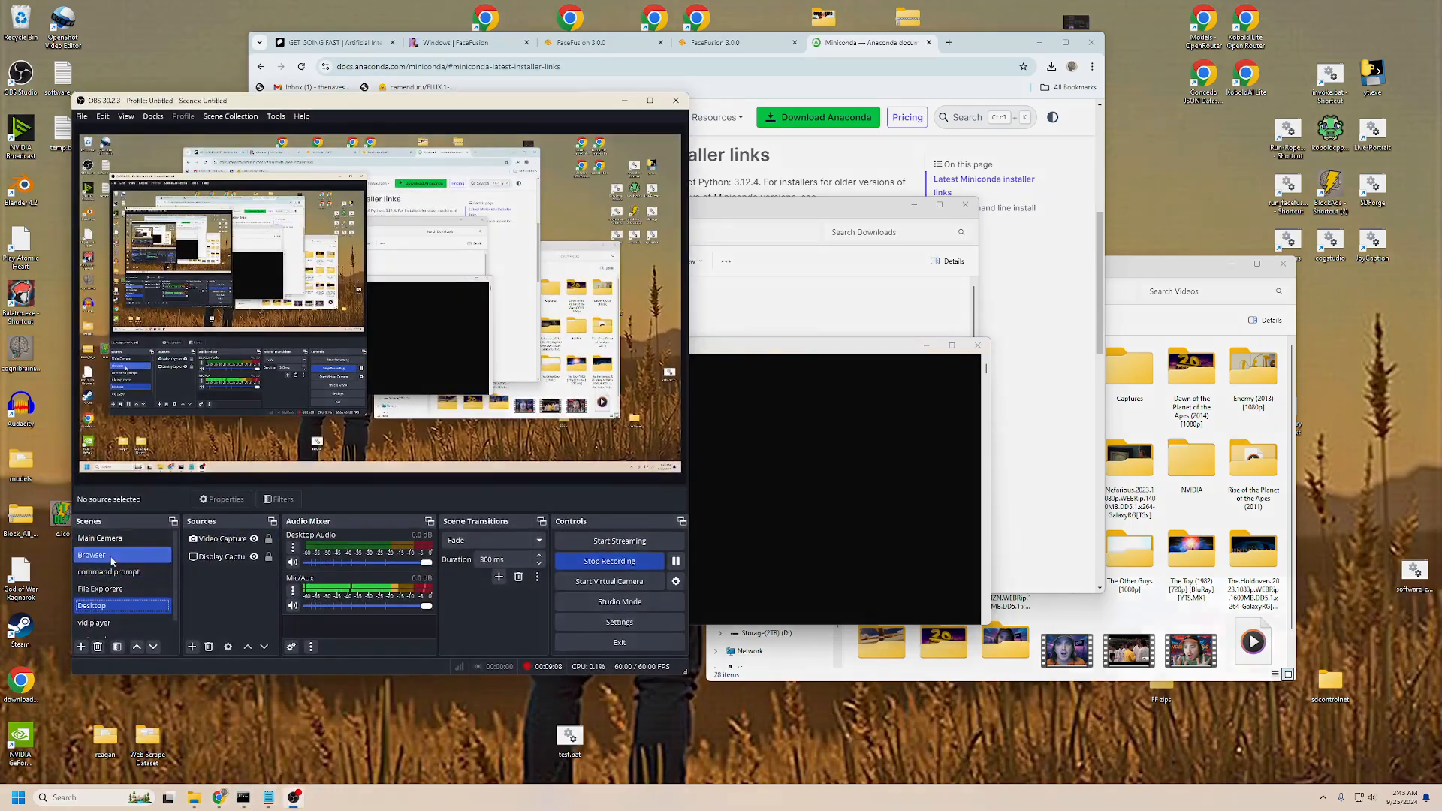
left_click(111, 556)
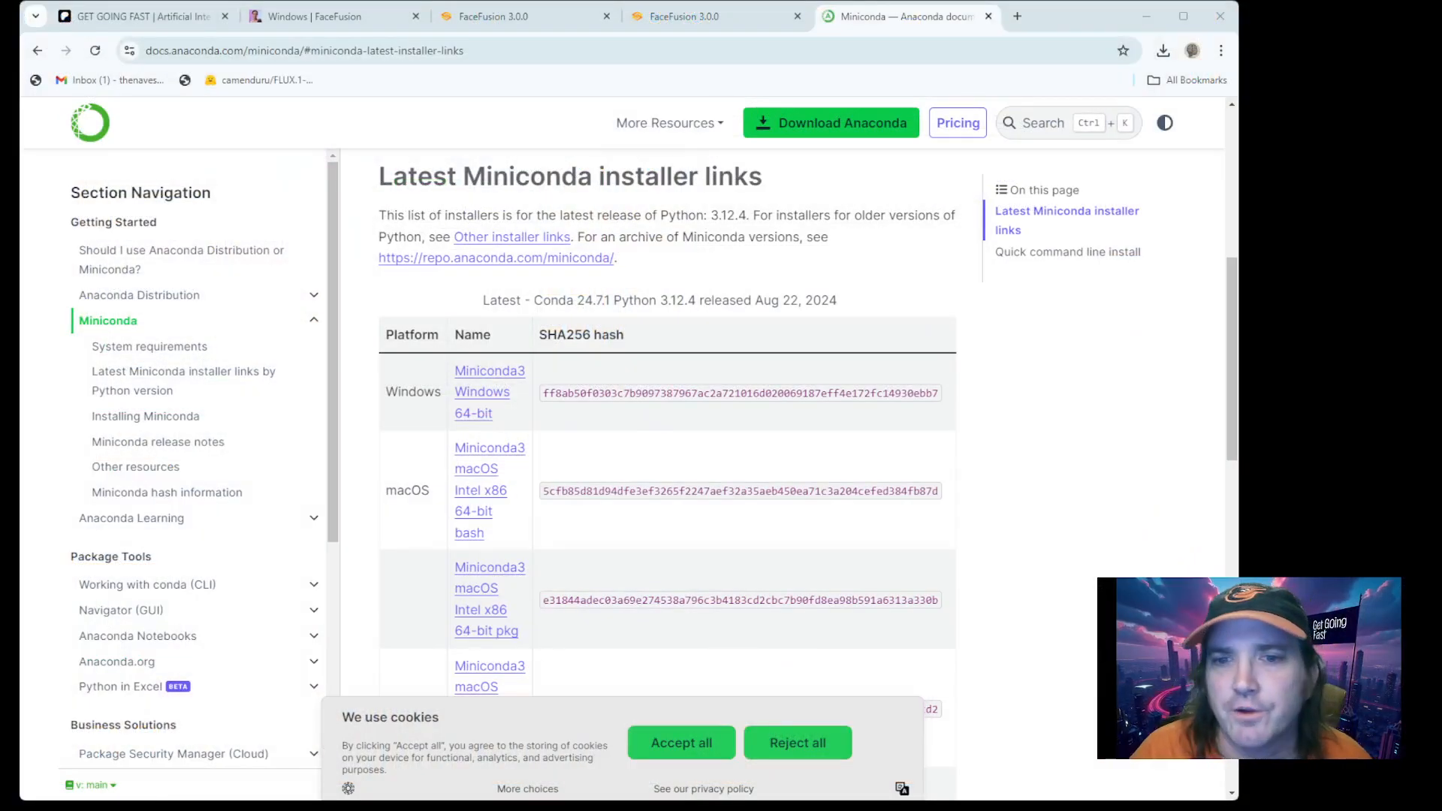
left_click(989, 16)
left_click(259, 18)
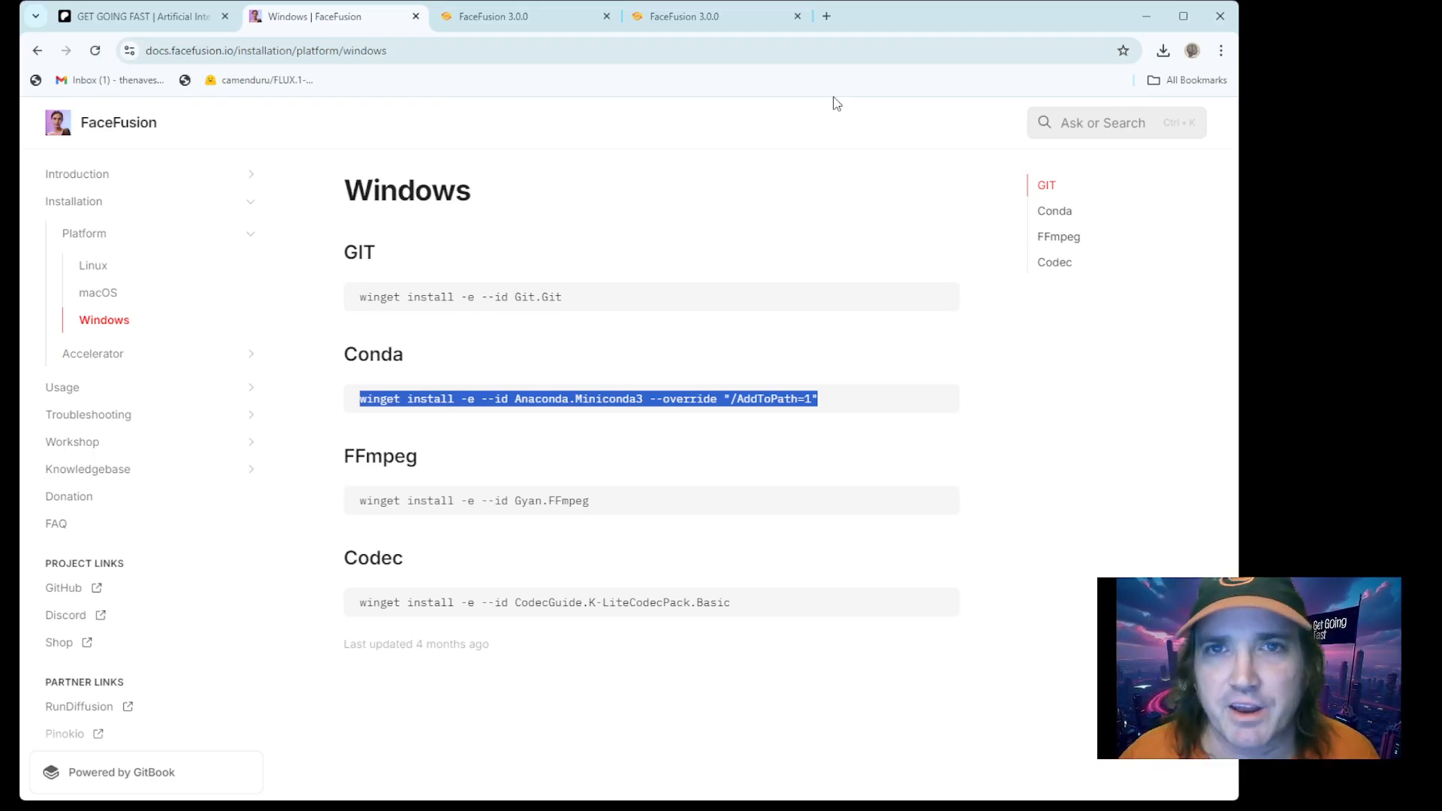
Step: Highlight the FFmpeg install command on the Windows instructions page to examine it, and clear the selection
left_click(426, 445)
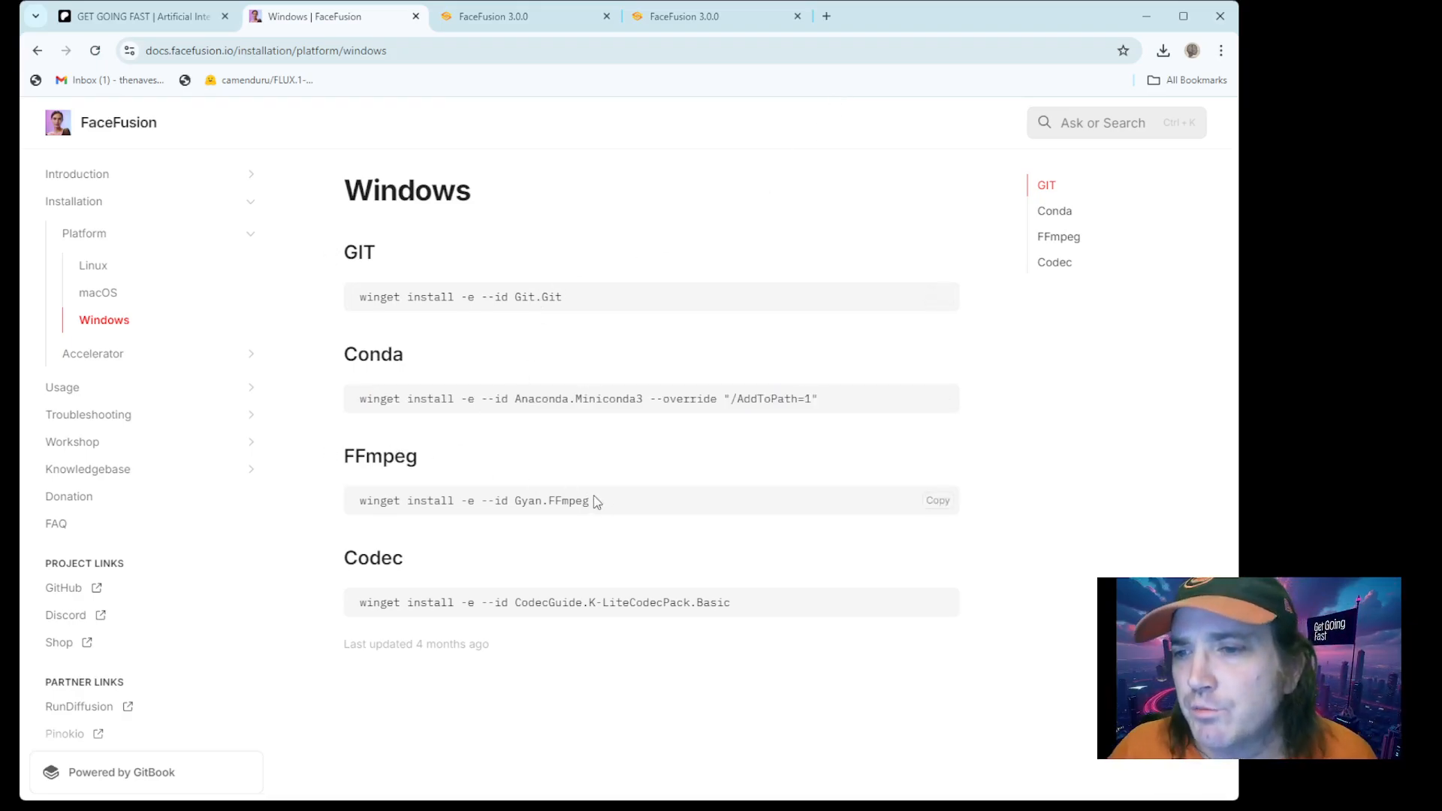
left_click_drag(593, 501, 360, 515)
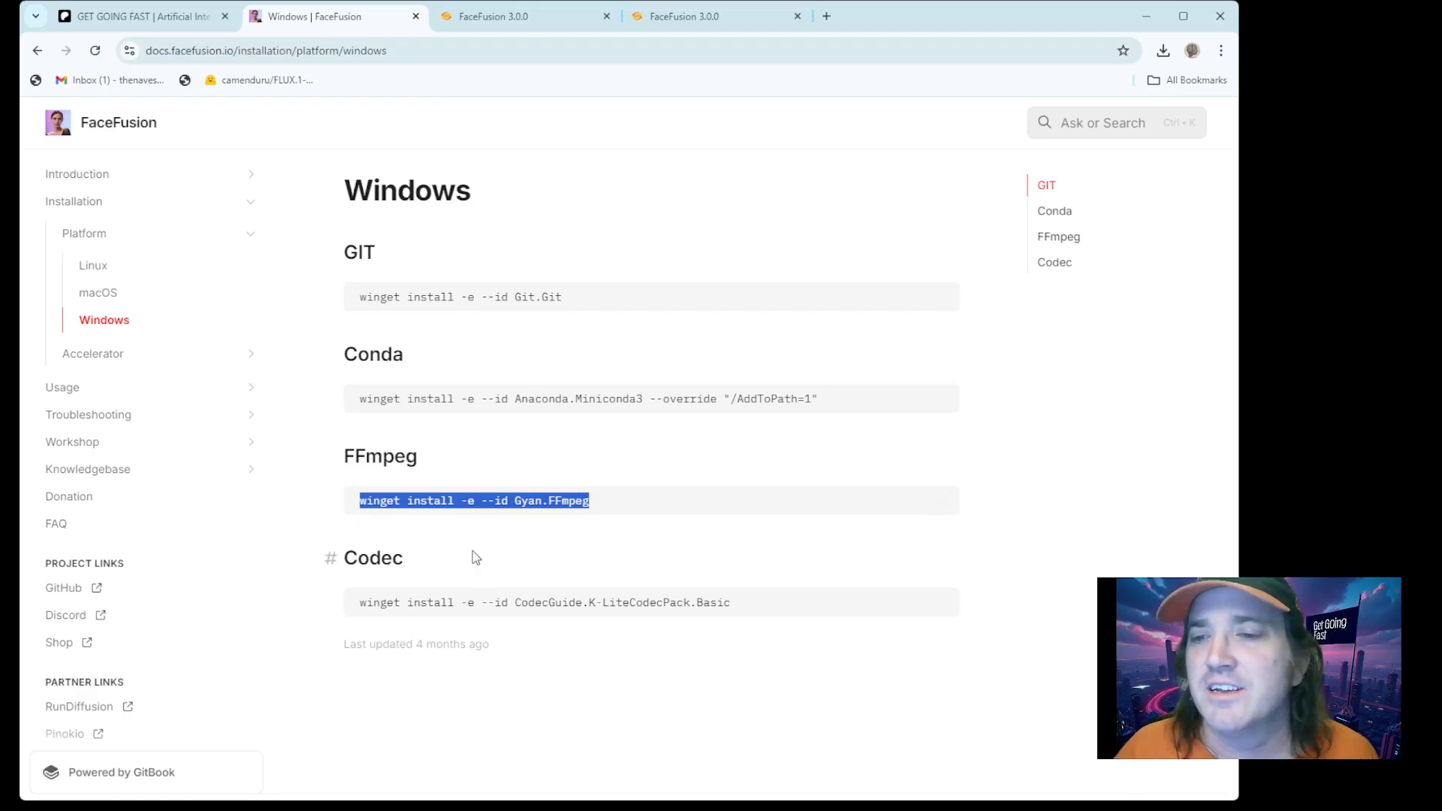
left_click(389, 511)
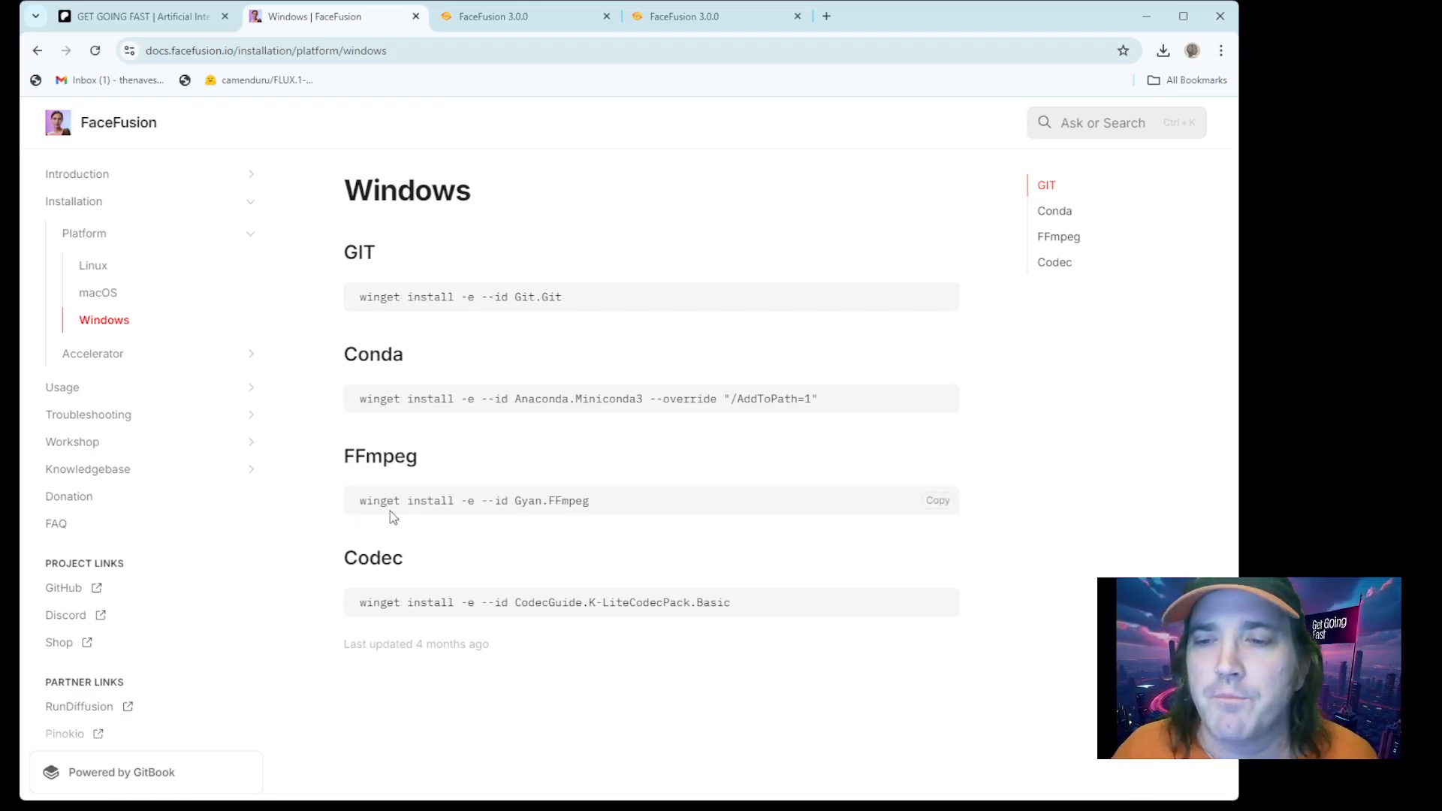
Step: Search the web for "ffmpeg download" in a new tab and open the gyan.dev Windows builds linked from the FFmpeg download page
left_click(826, 16)
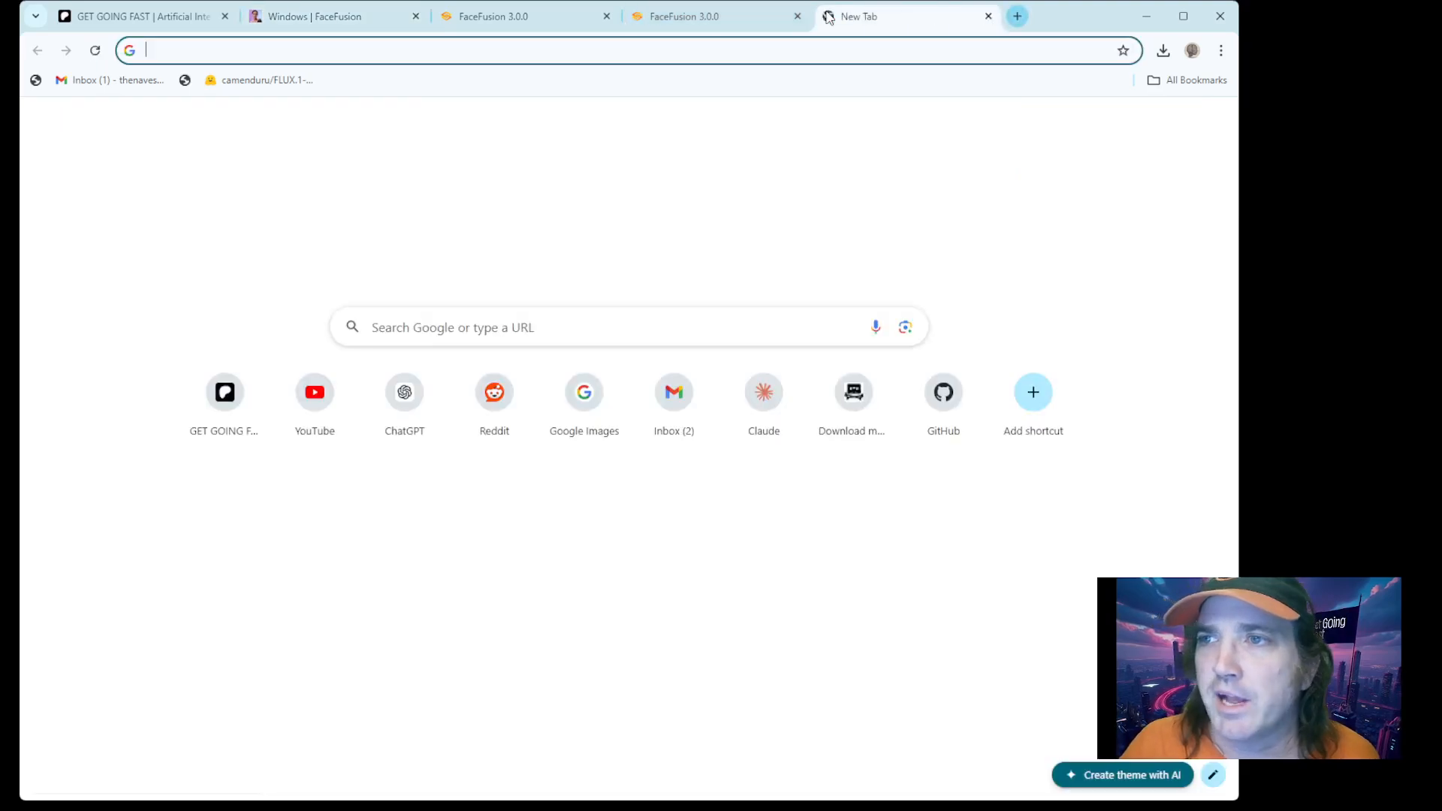
type("ffmpeg downlo")
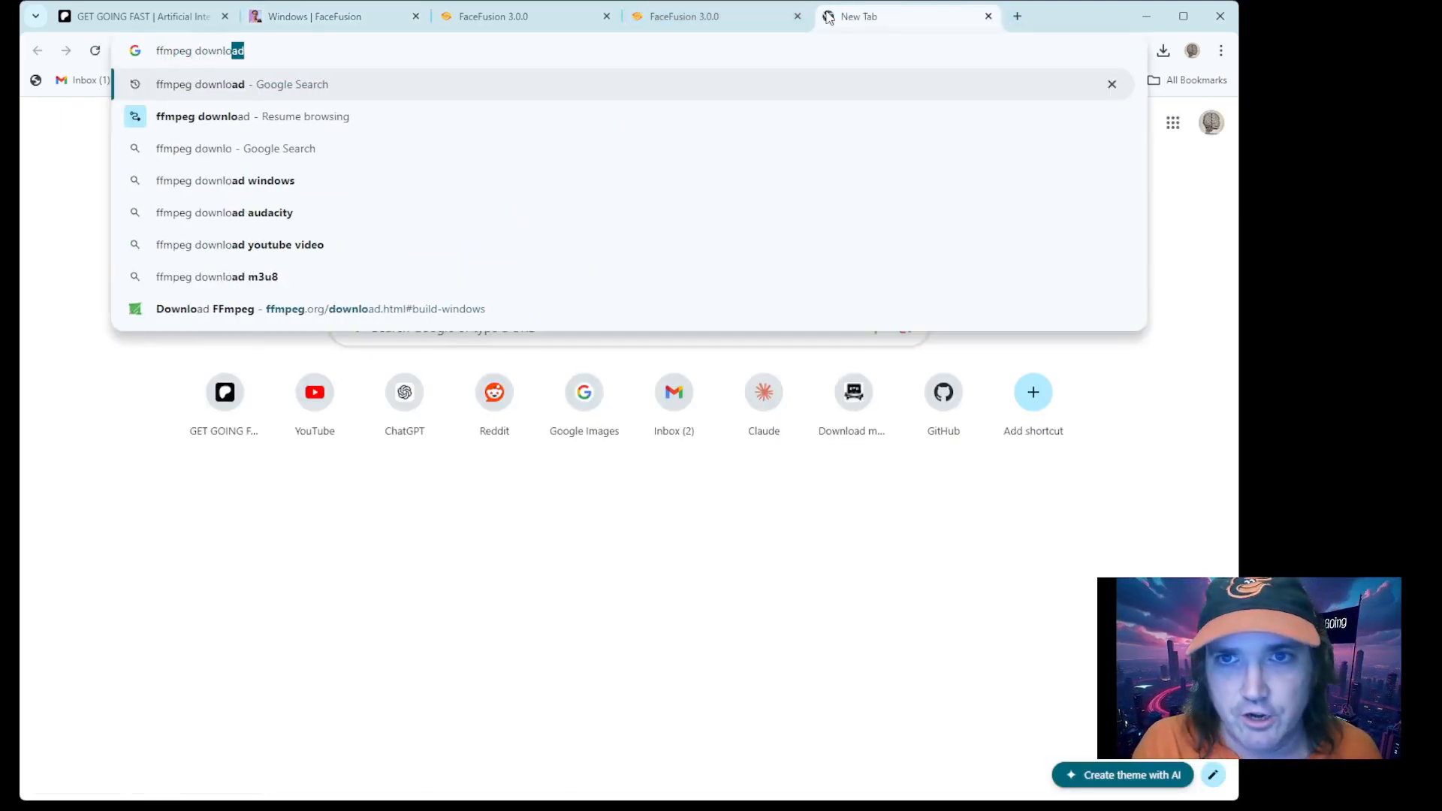
key("Return")
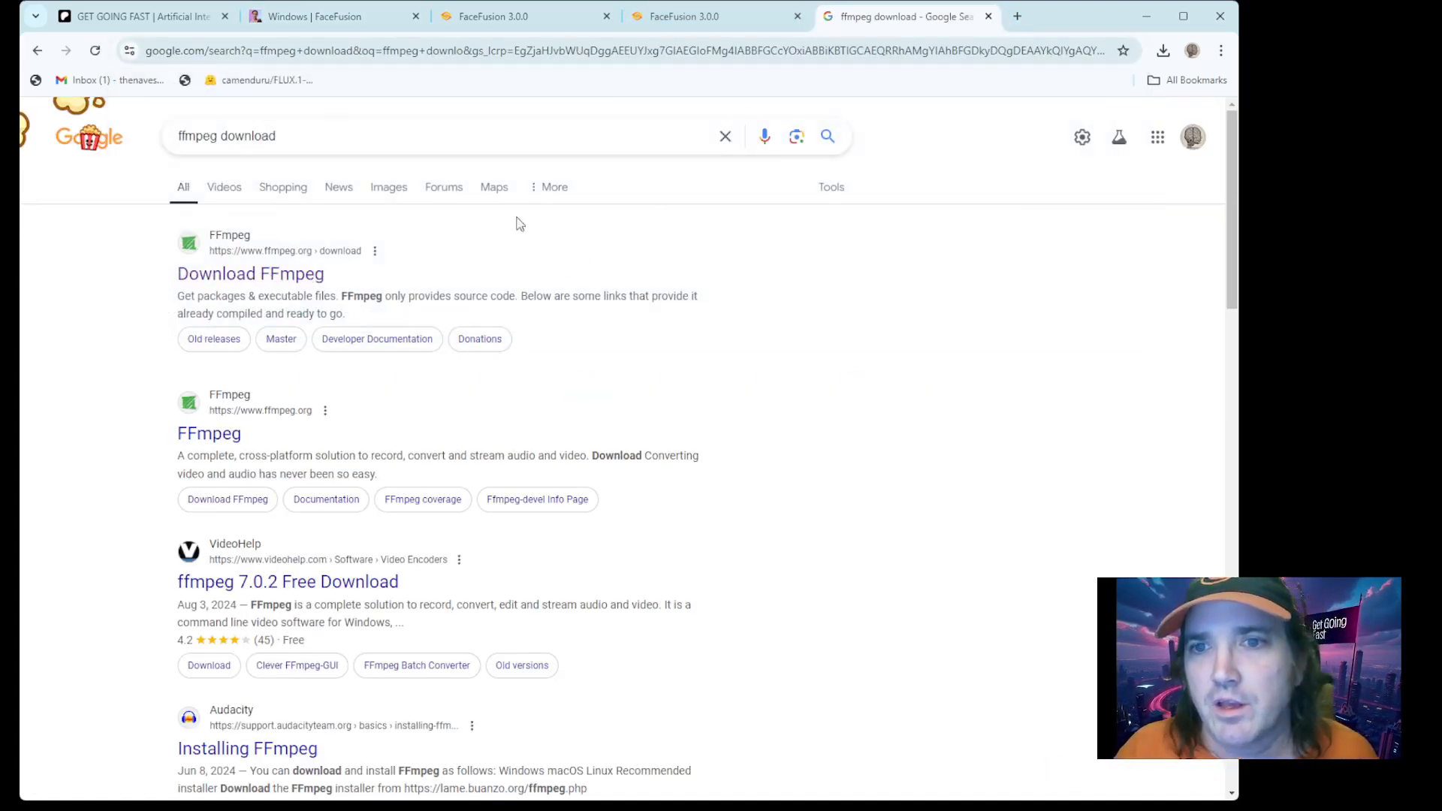
left_click(256, 272)
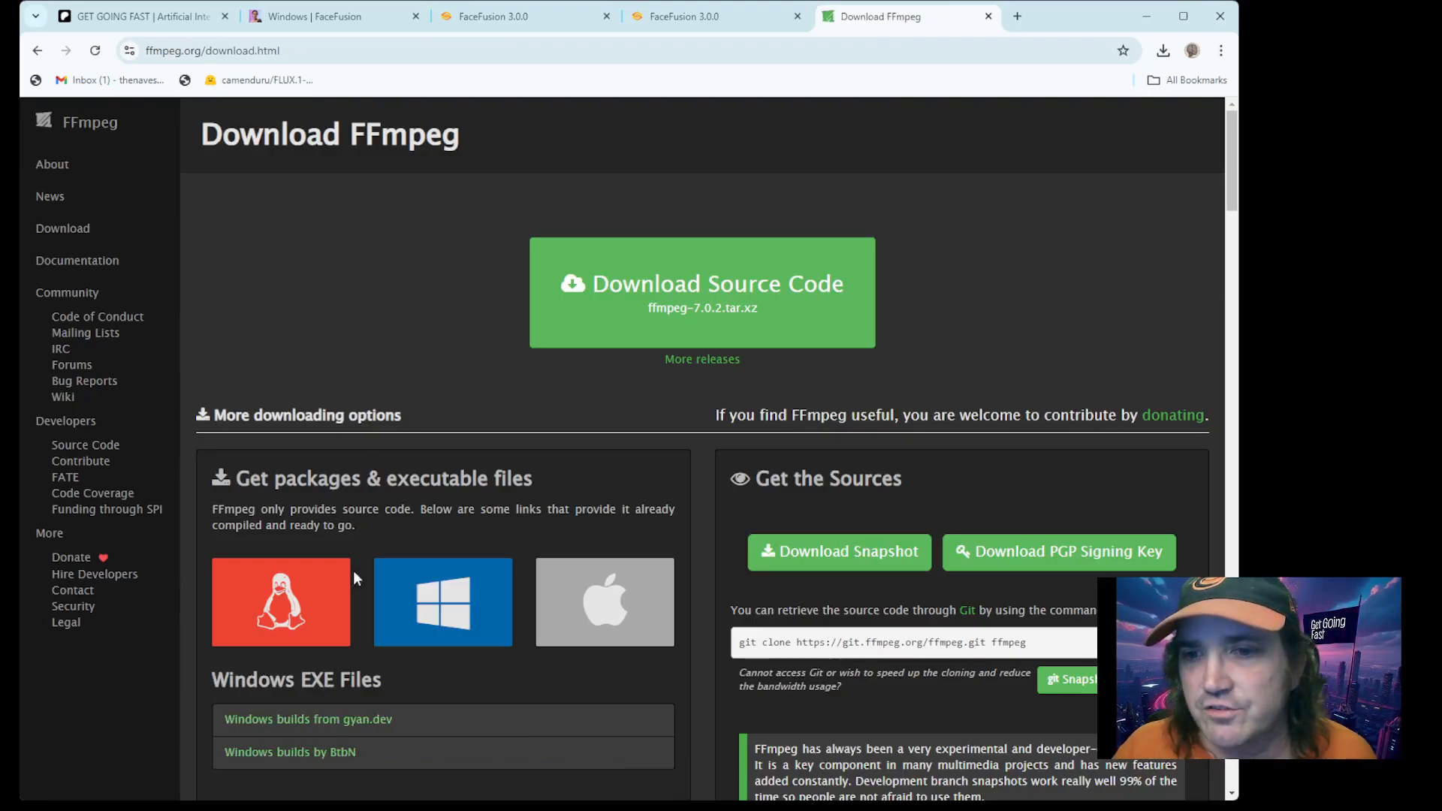
left_click(419, 590)
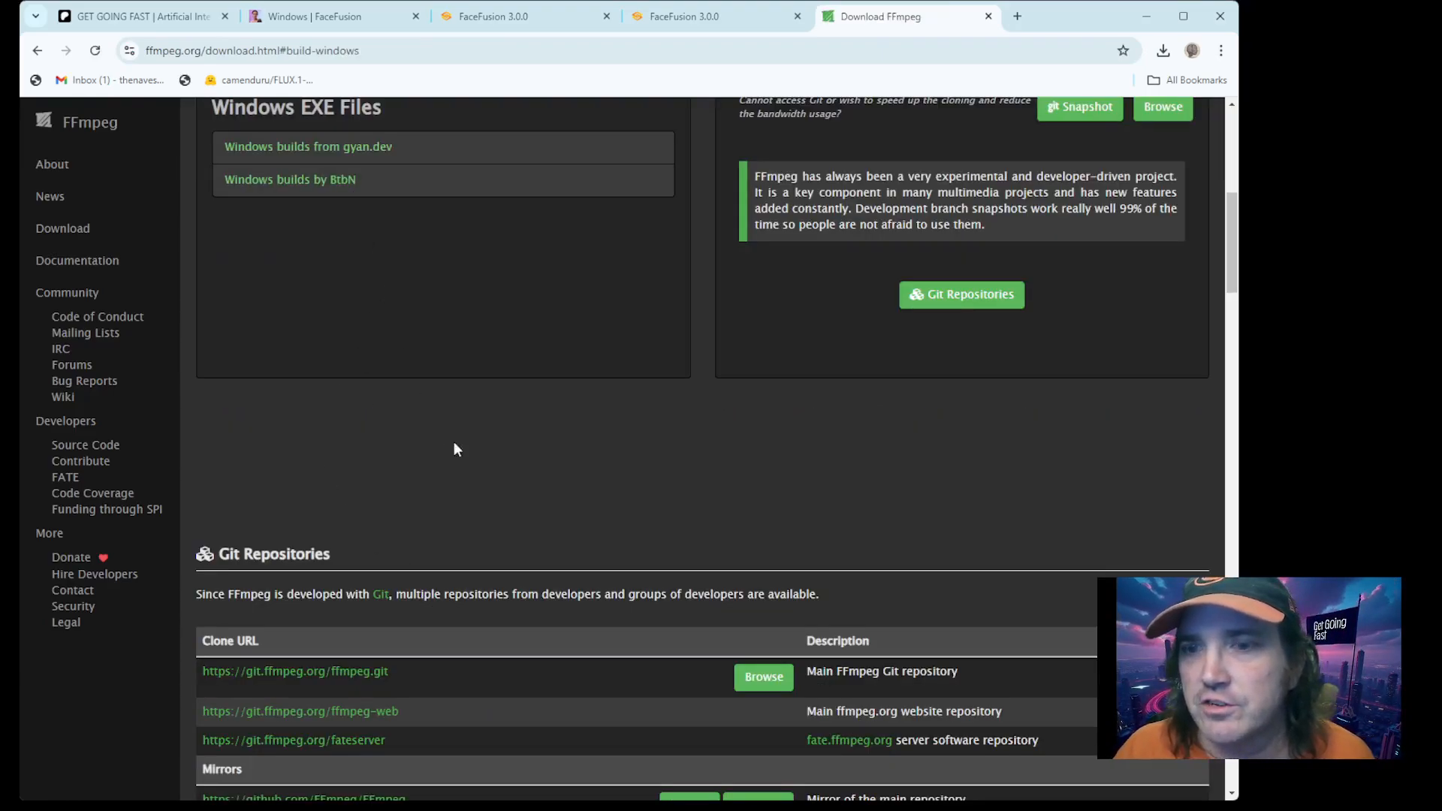
left_click(348, 148)
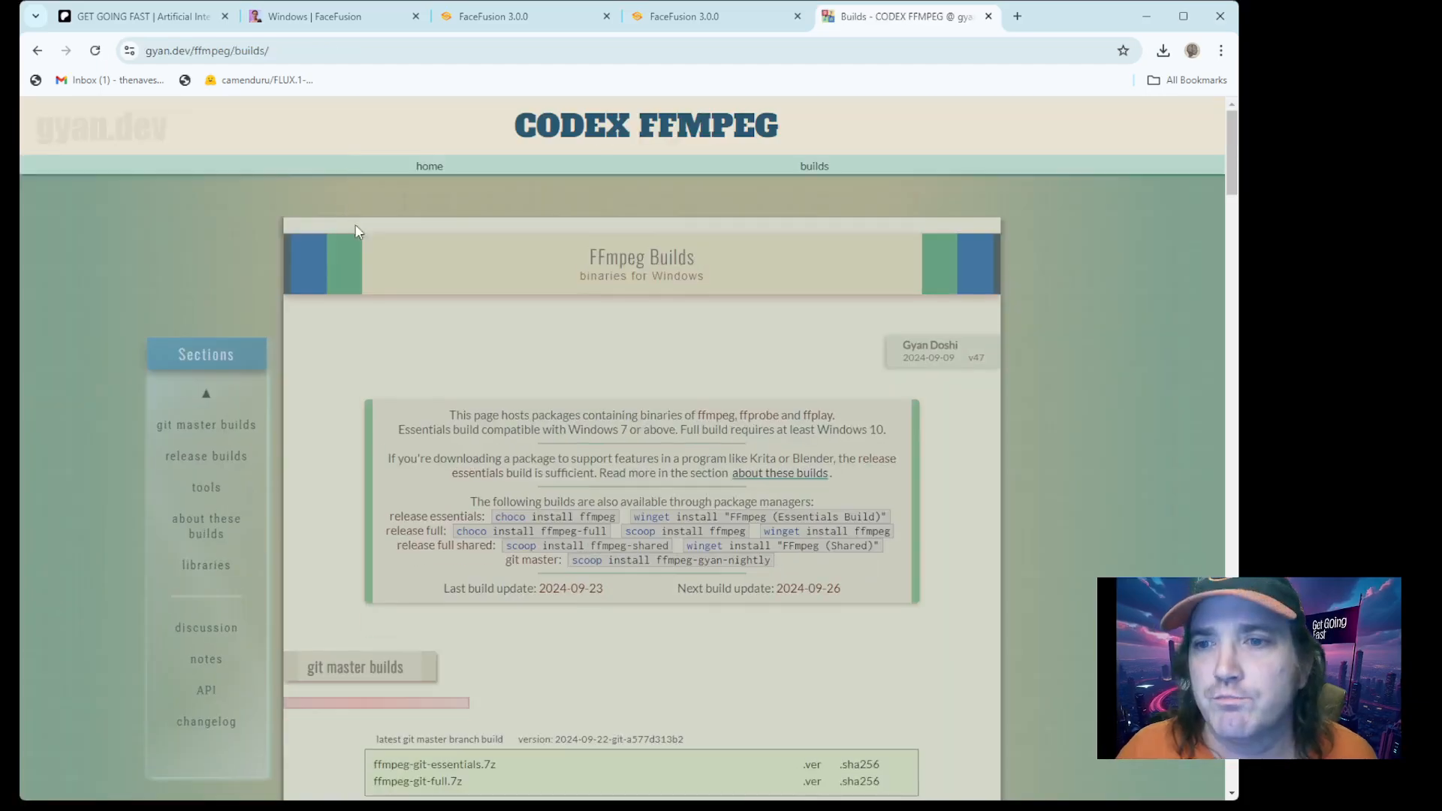
scroll(476, 358, "down", 4)
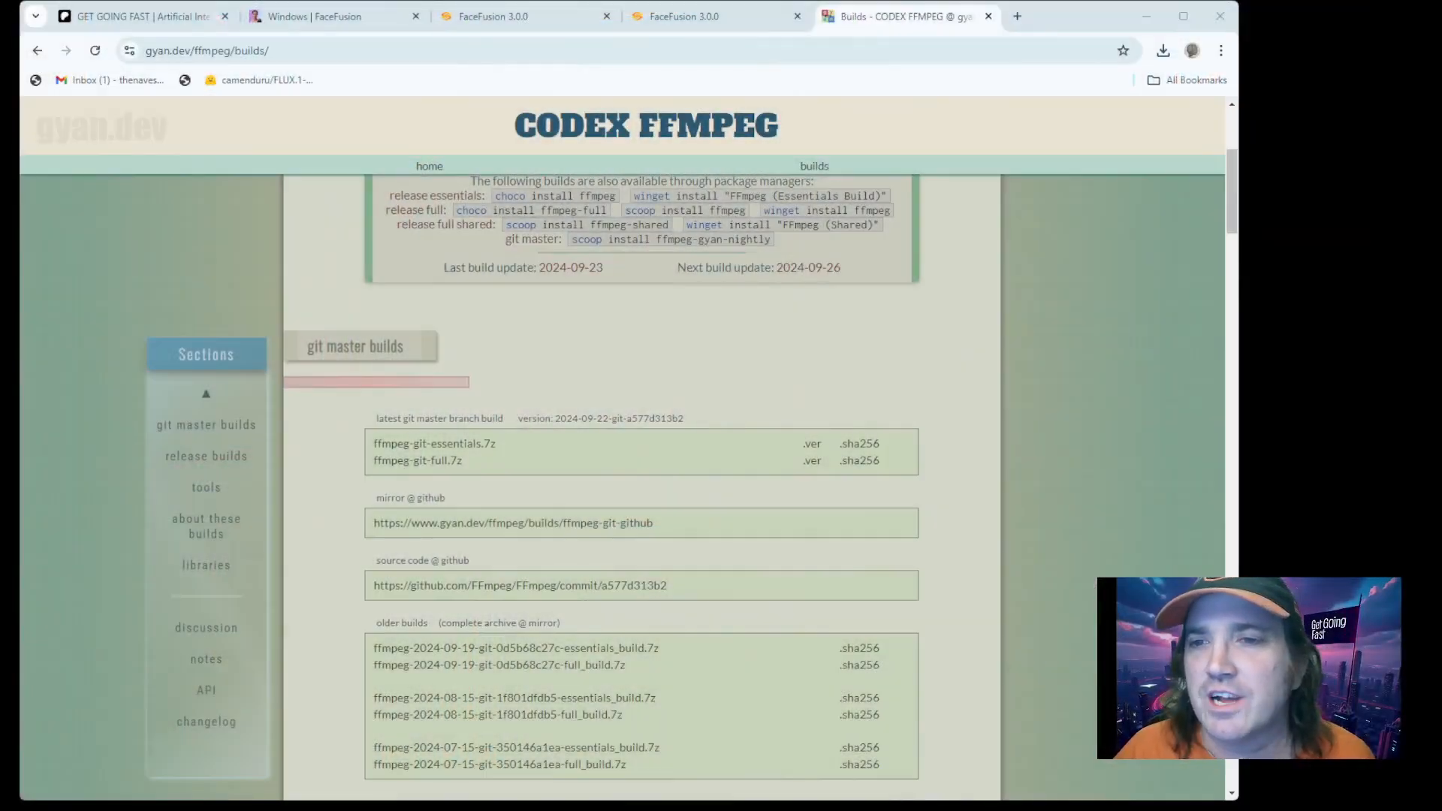
Step: Return to the FaceFusion Windows instructions, highlight the FFmpeg install command, and copy the K-Lite codec pack install command
left_click(337, 20)
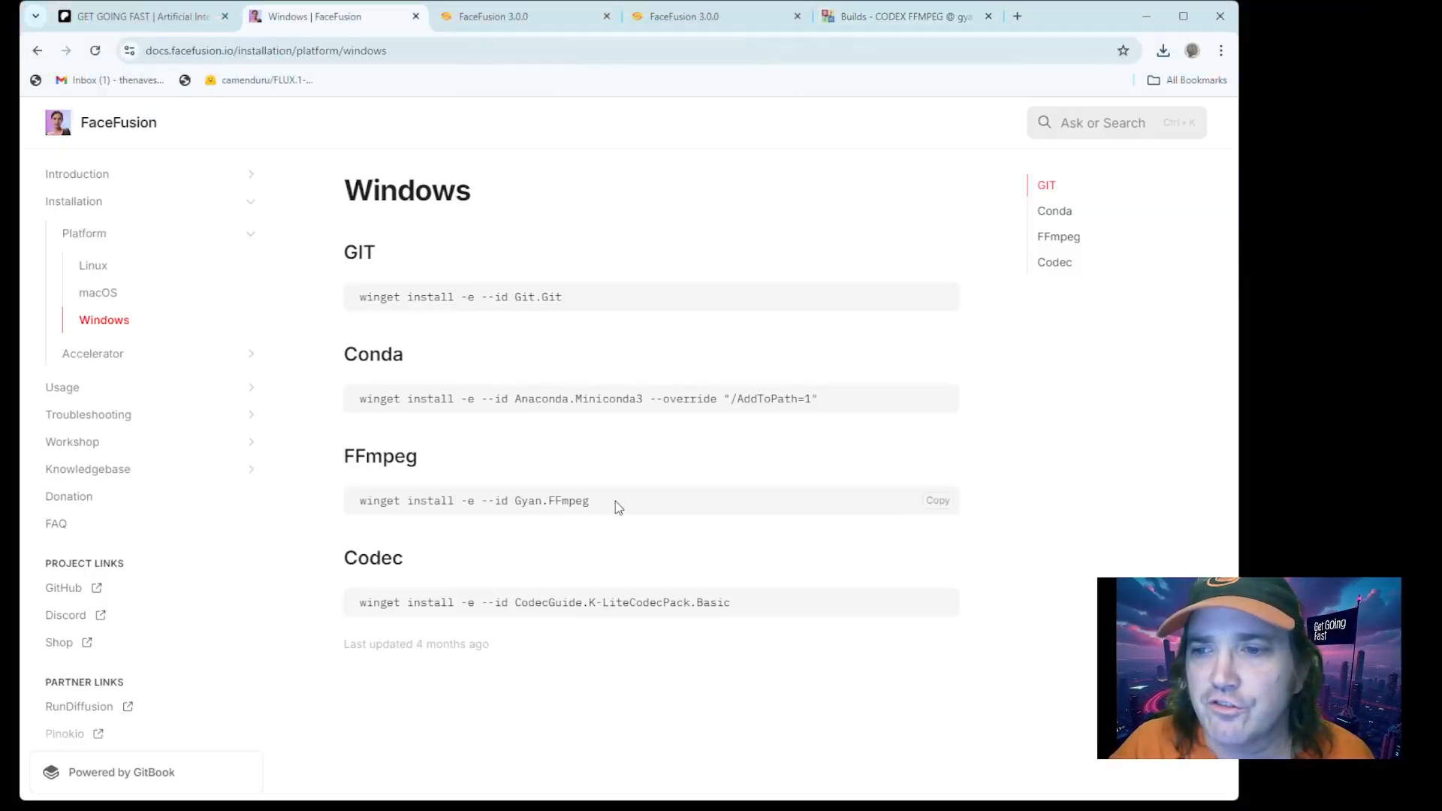
left_click_drag(615, 502, 366, 501)
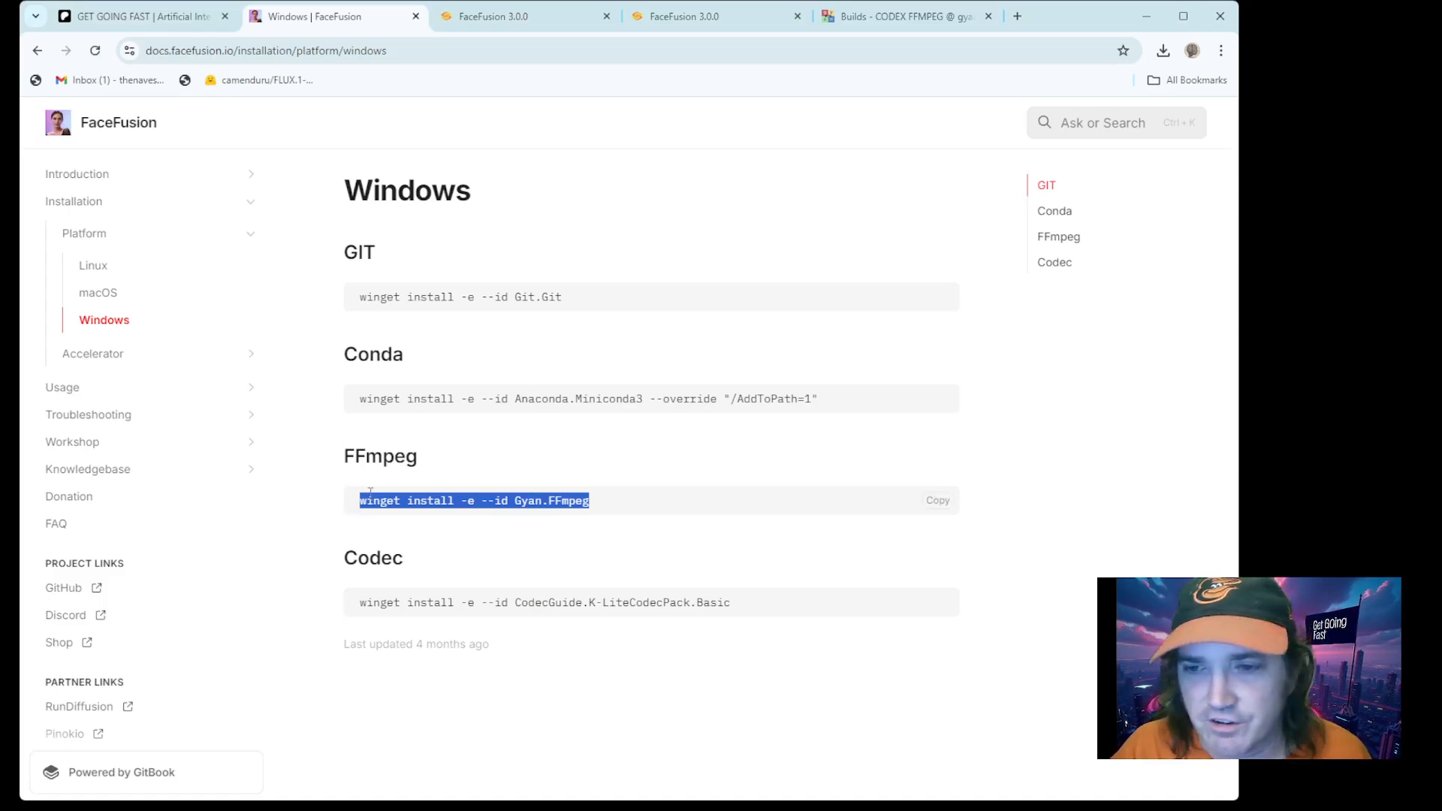
left_click_drag(734, 605, 340, 622)
key("ctrl+c")
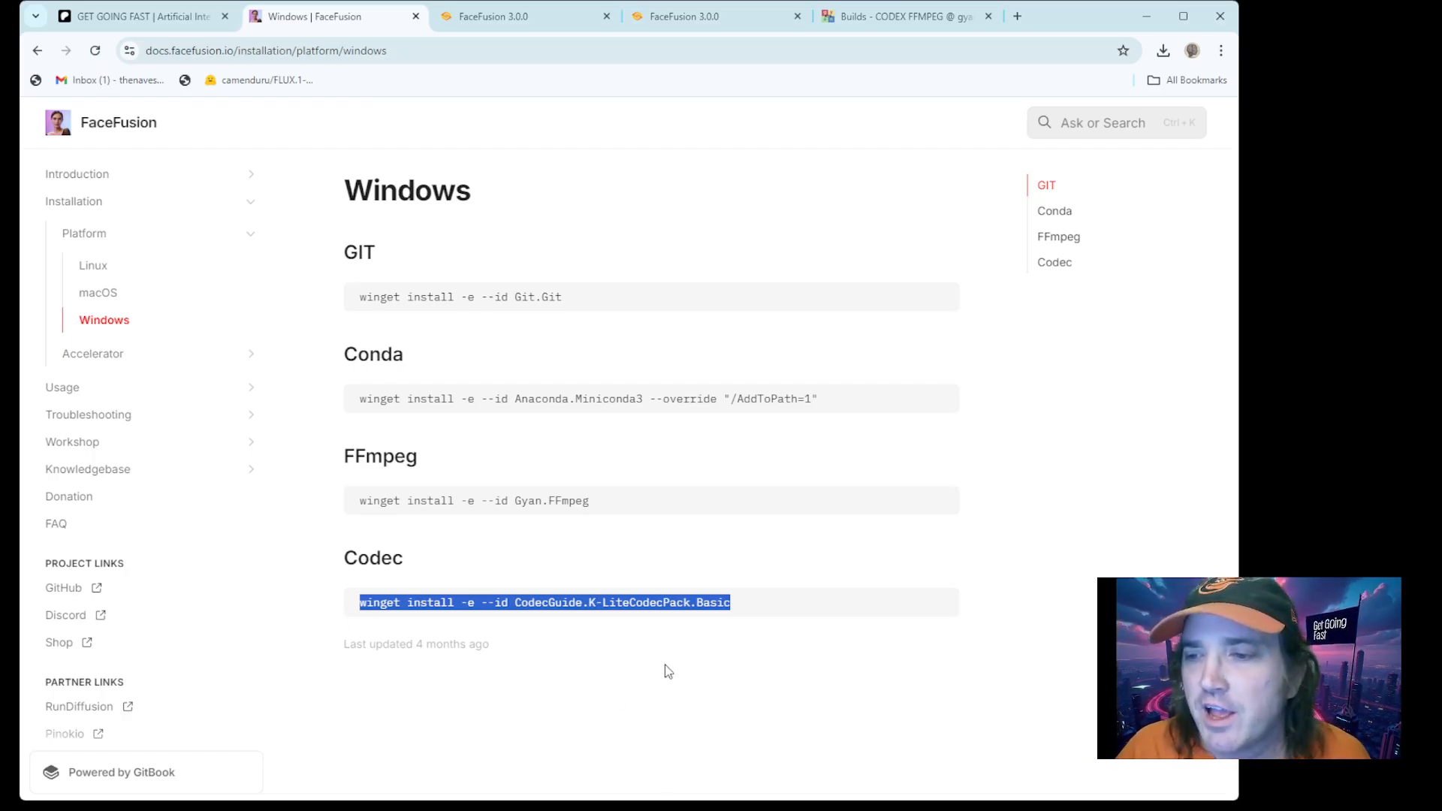
left_click(736, 608)
left_click_drag(736, 608, 348, 605)
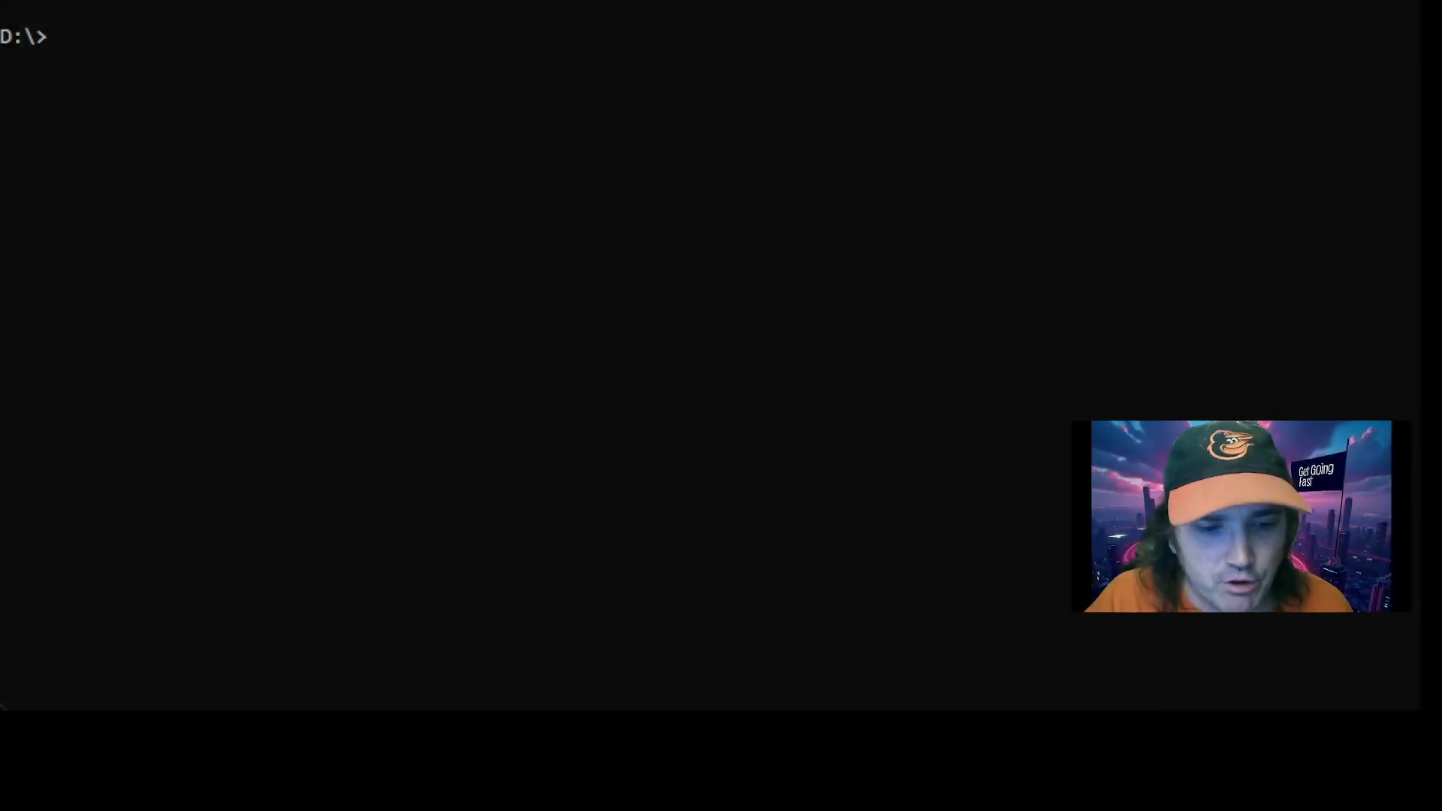
Step: Run winget install -e --id CodecGuide.K-LiteCodecPack.Basic in the Command Prompt and interrupt the download
right_click(249, 324)
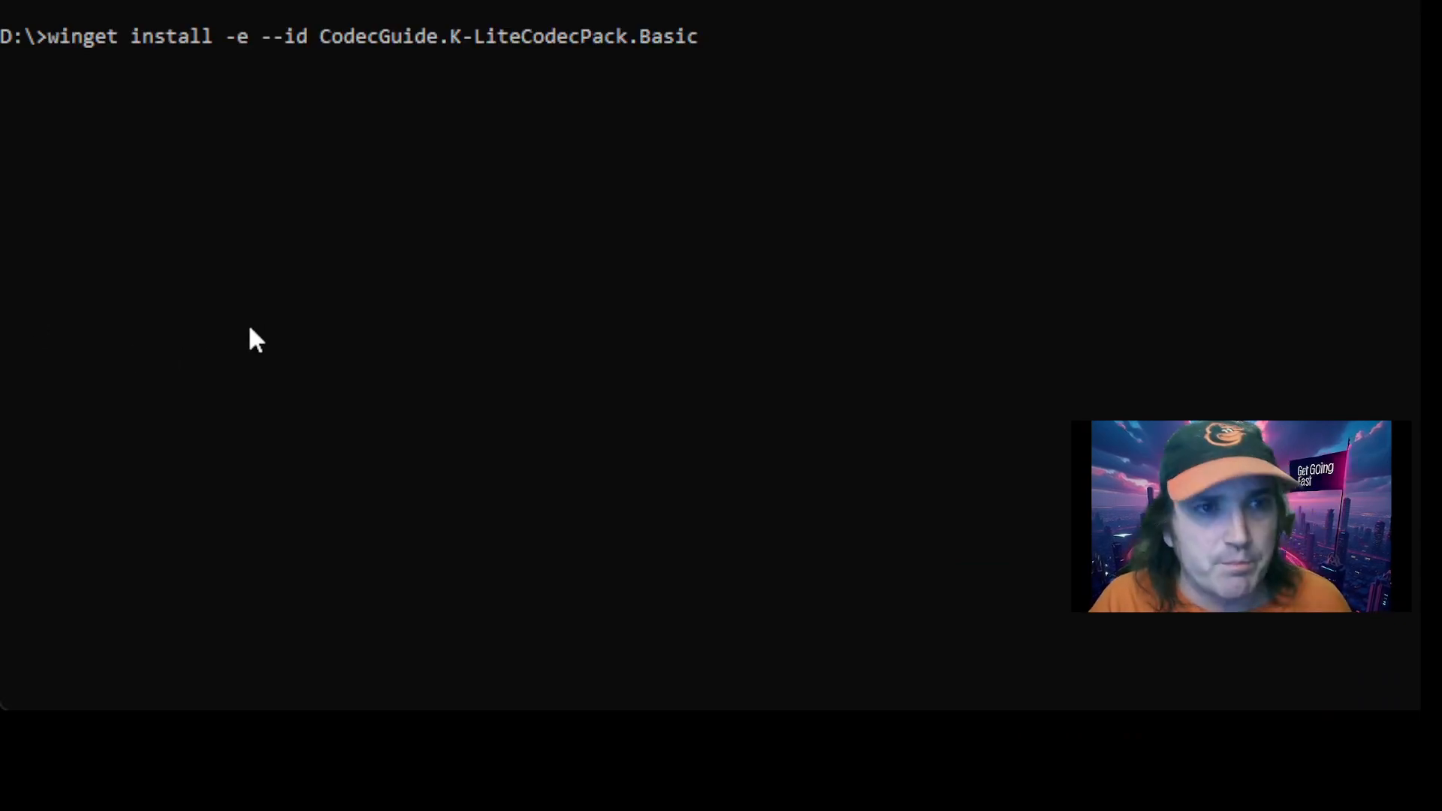
key("Return")
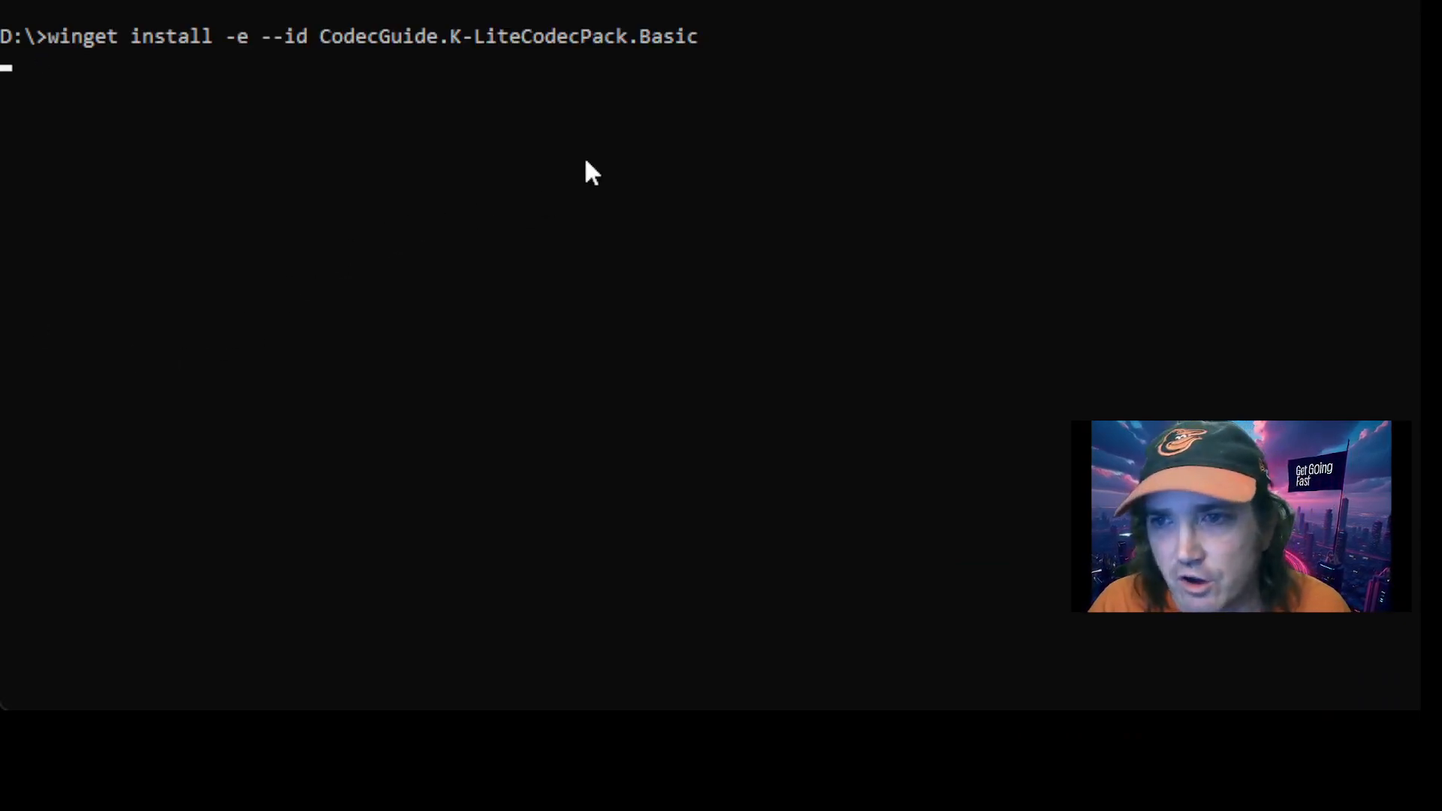
key("ctrl+c")
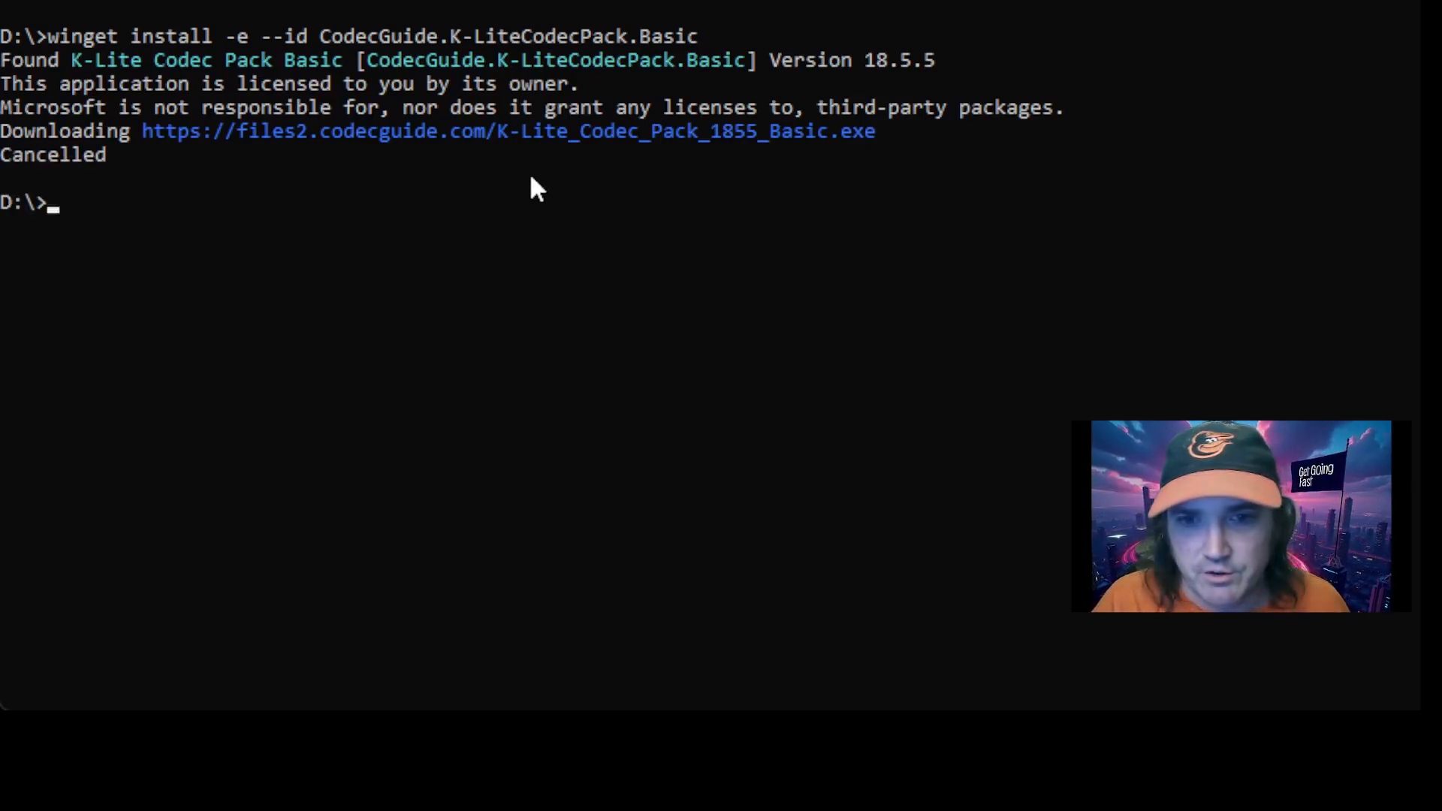
key("Return")
key("Return")
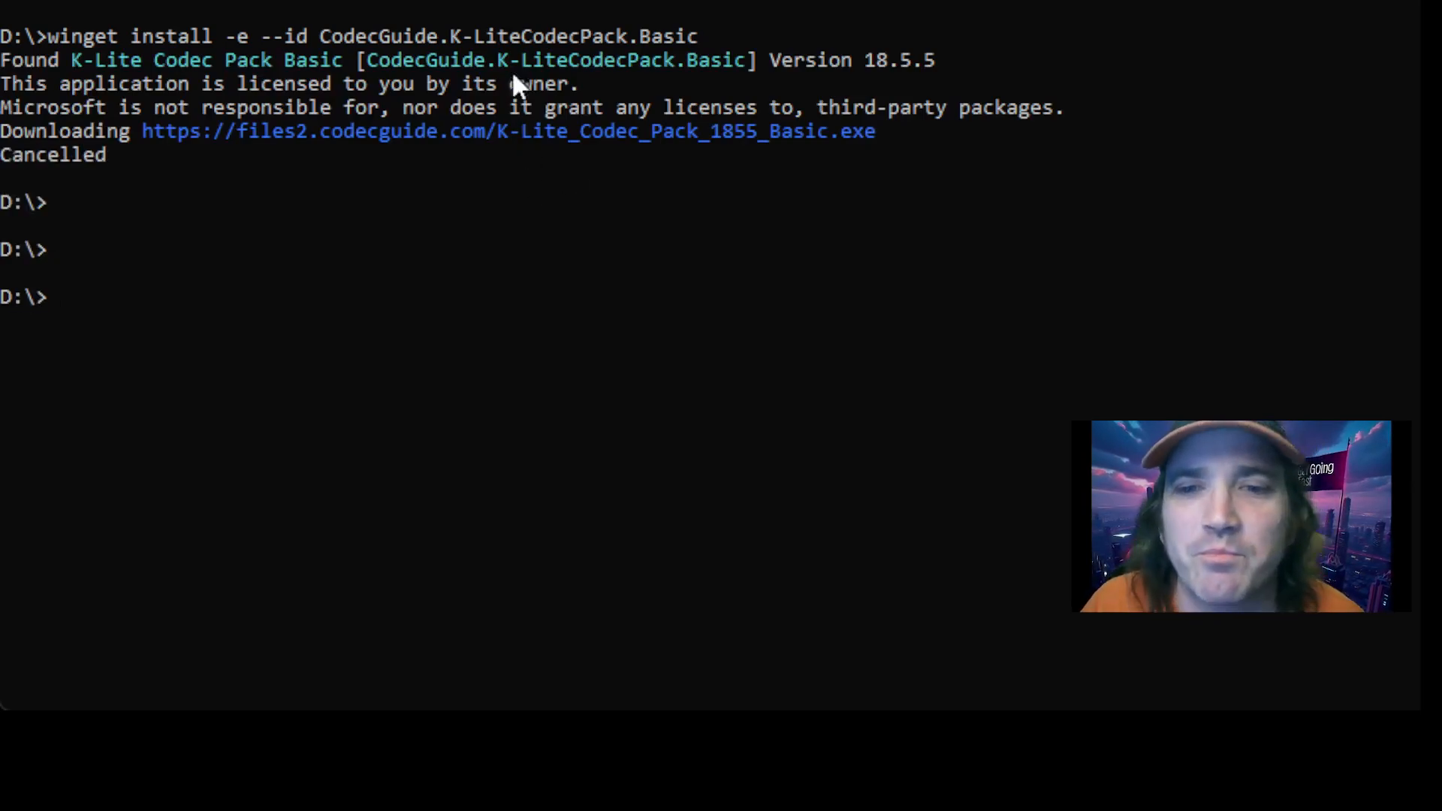
left_click_drag(515, 4, 813, 1)
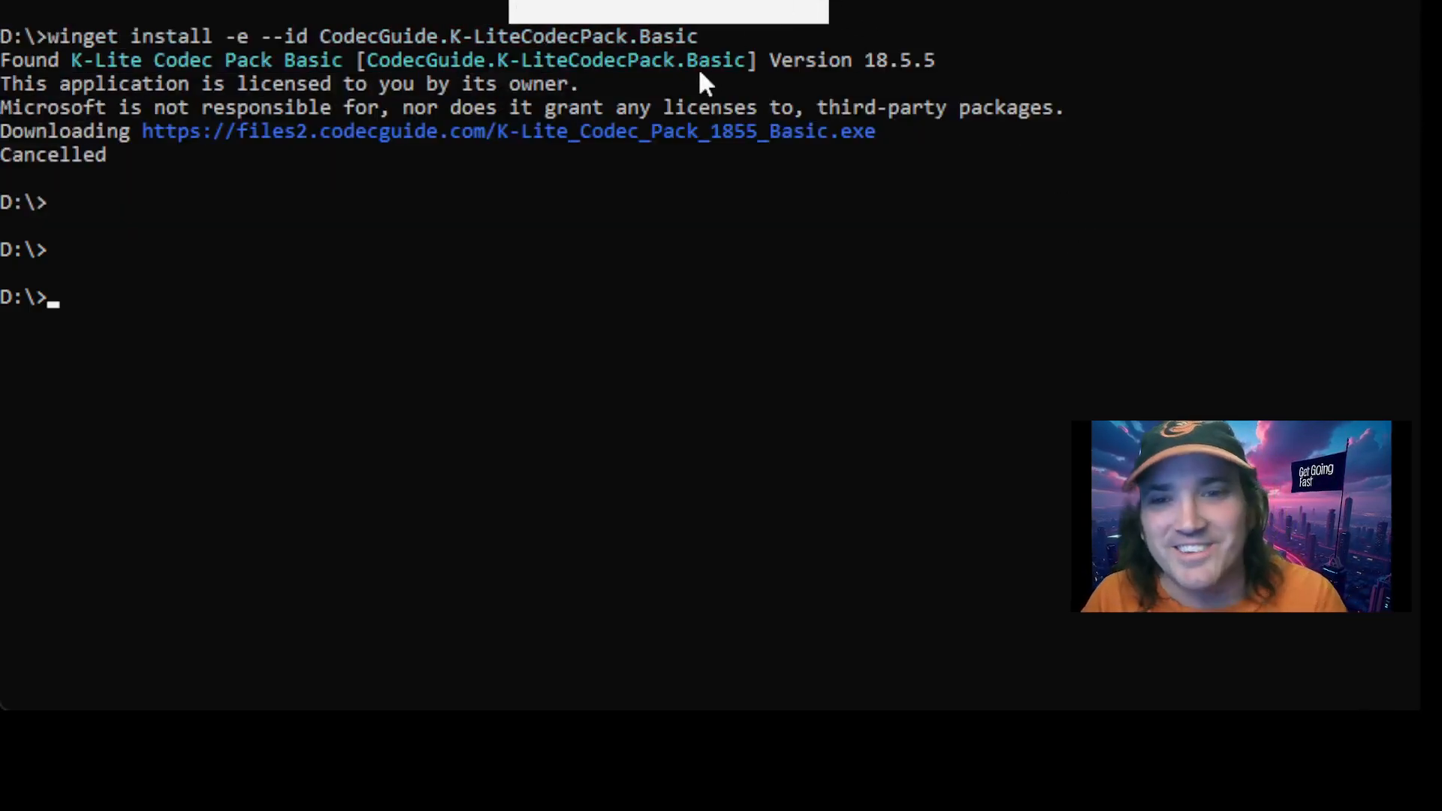
left_click_drag(583, 174, 236, 131)
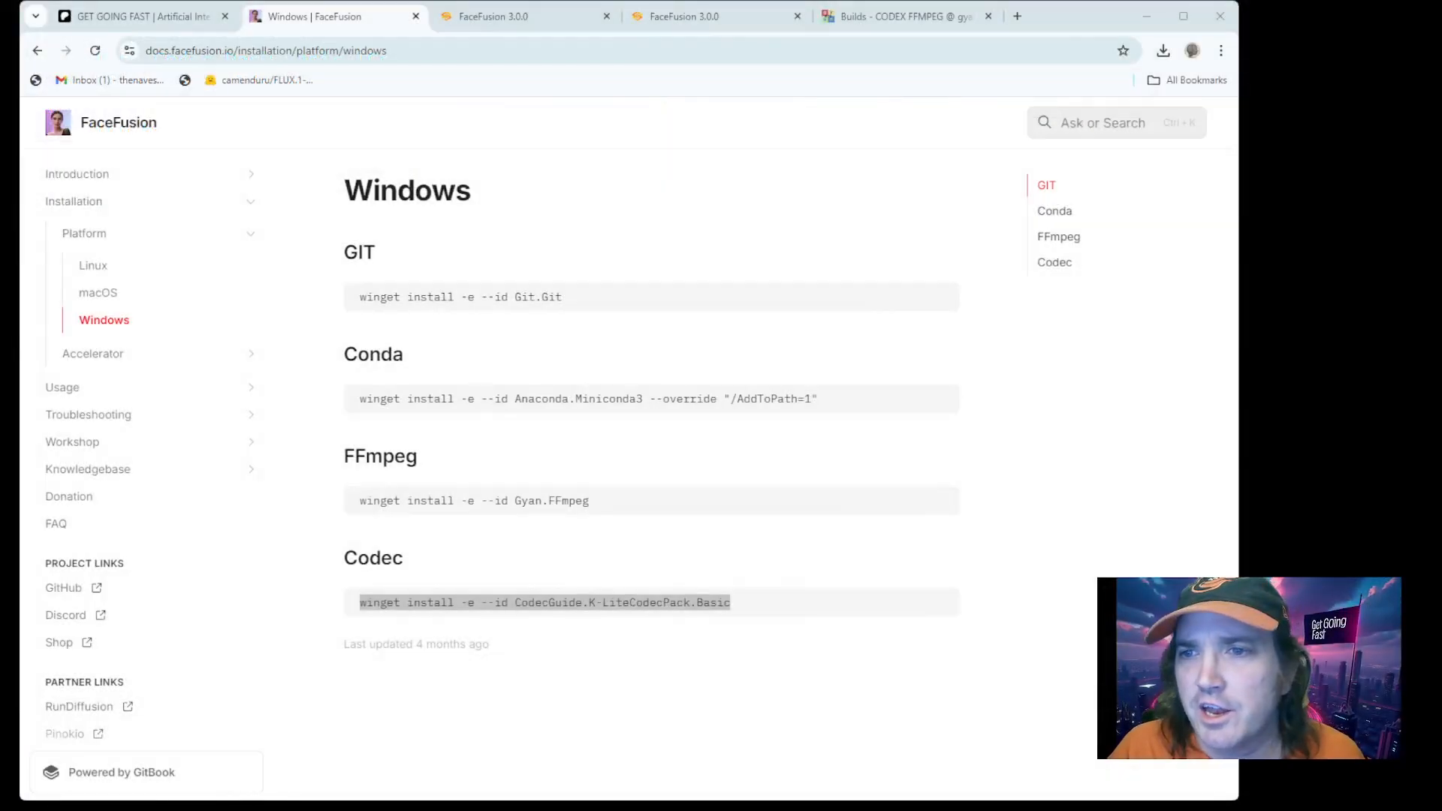
Step: Go back to the FaceFusion Installation page and highlight the conda init --all command under Prepare Your Environment
left_click(481, 158)
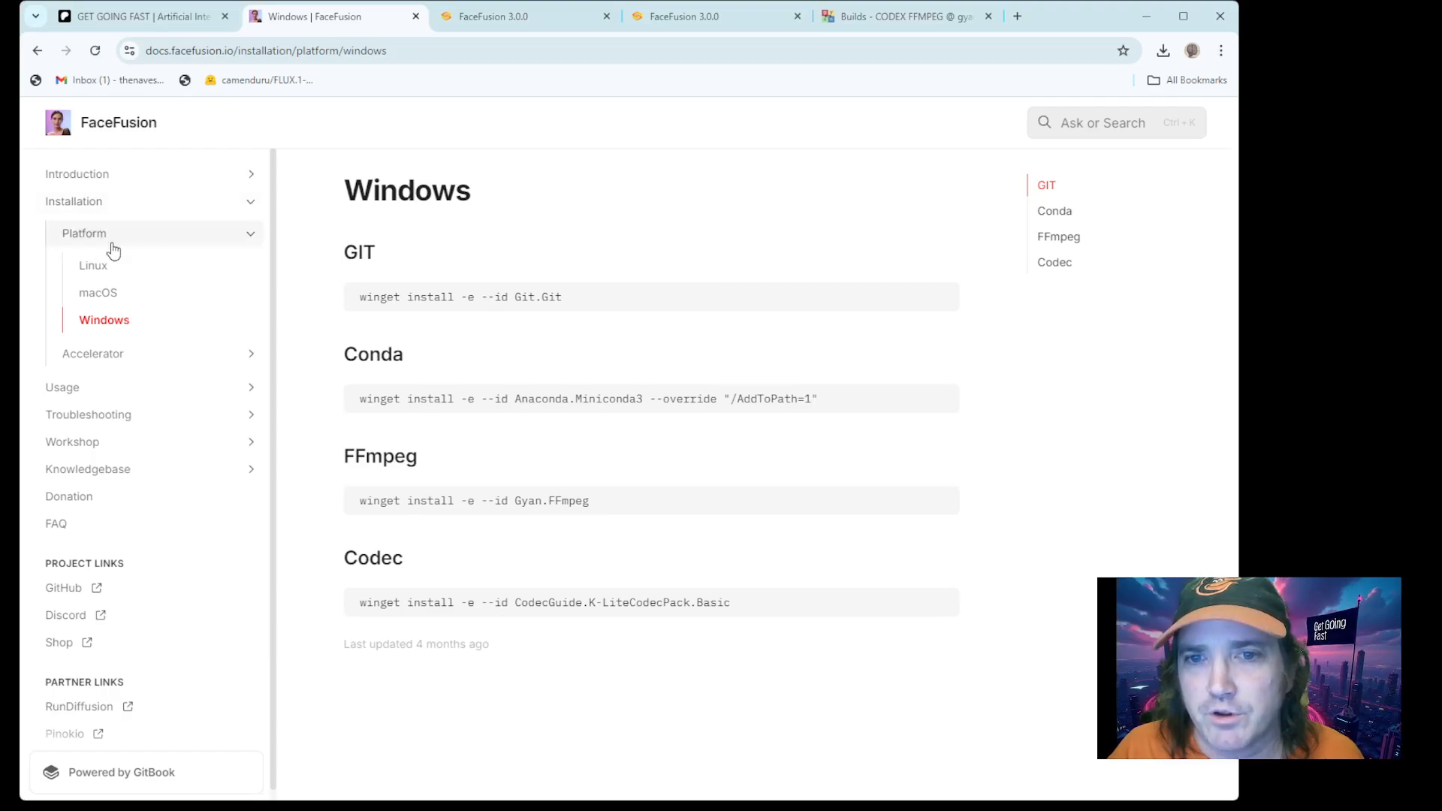
left_click(37, 51)
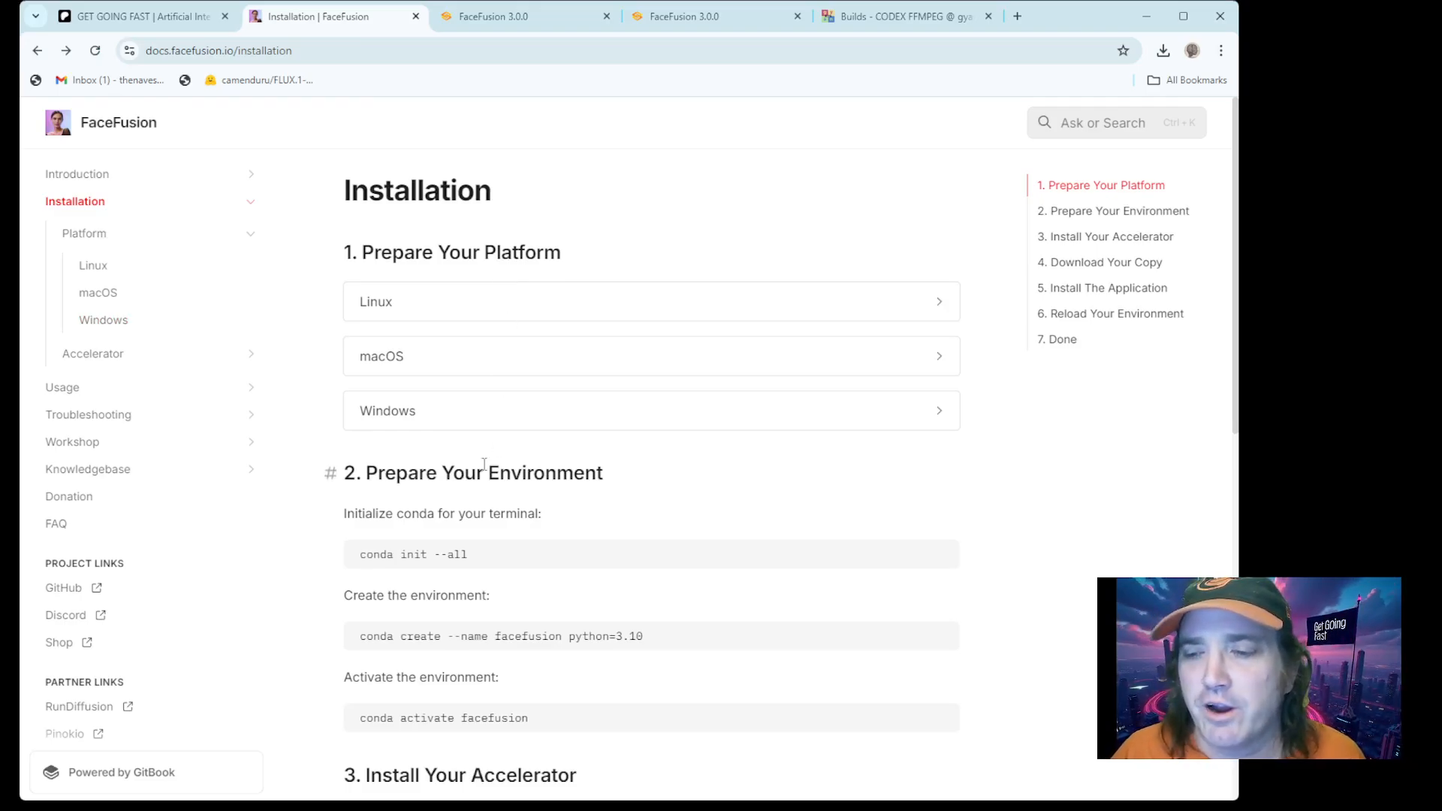
scroll(485, 463, "down", 3)
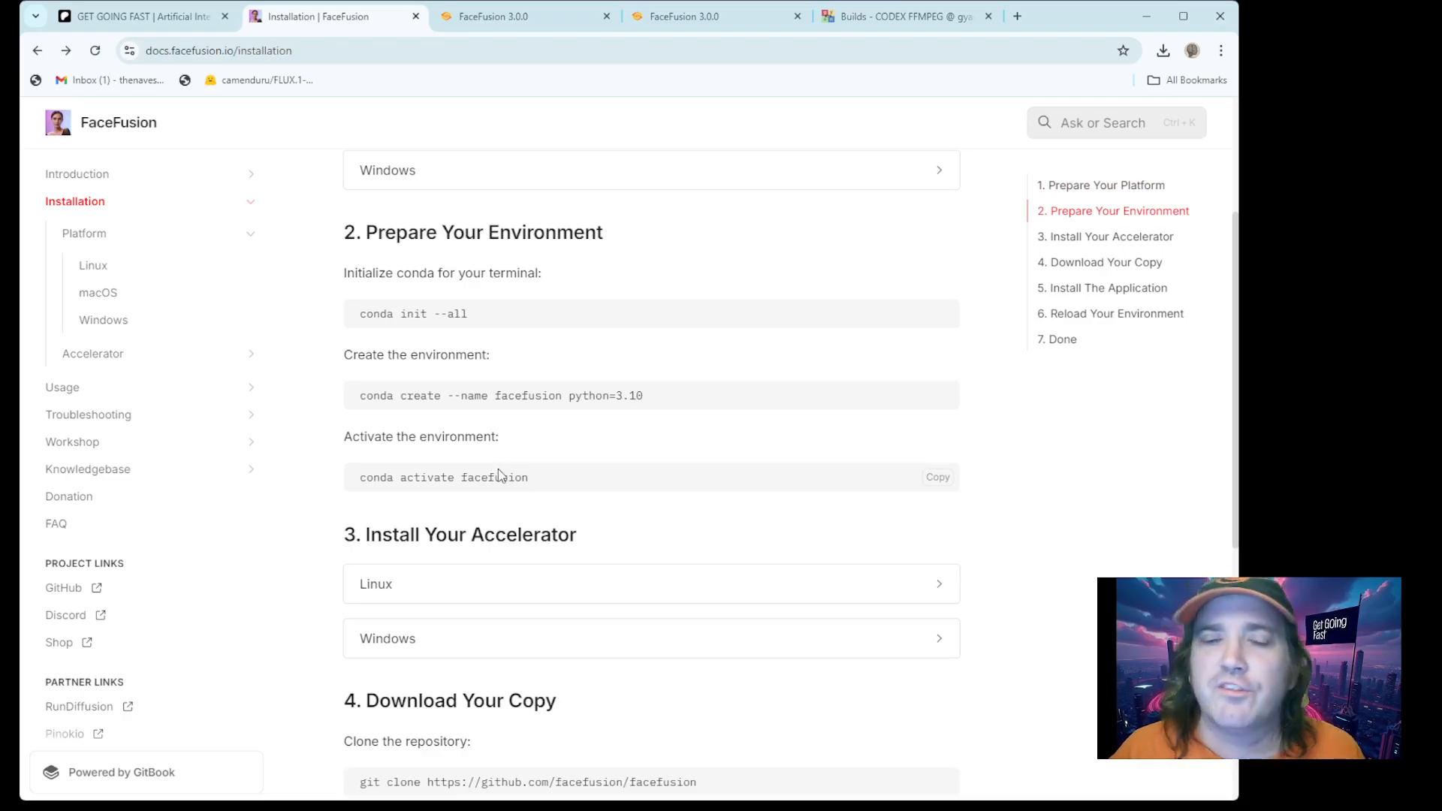
left_click_drag(499, 318, 356, 316)
scroll(359, 323, "up", 3)
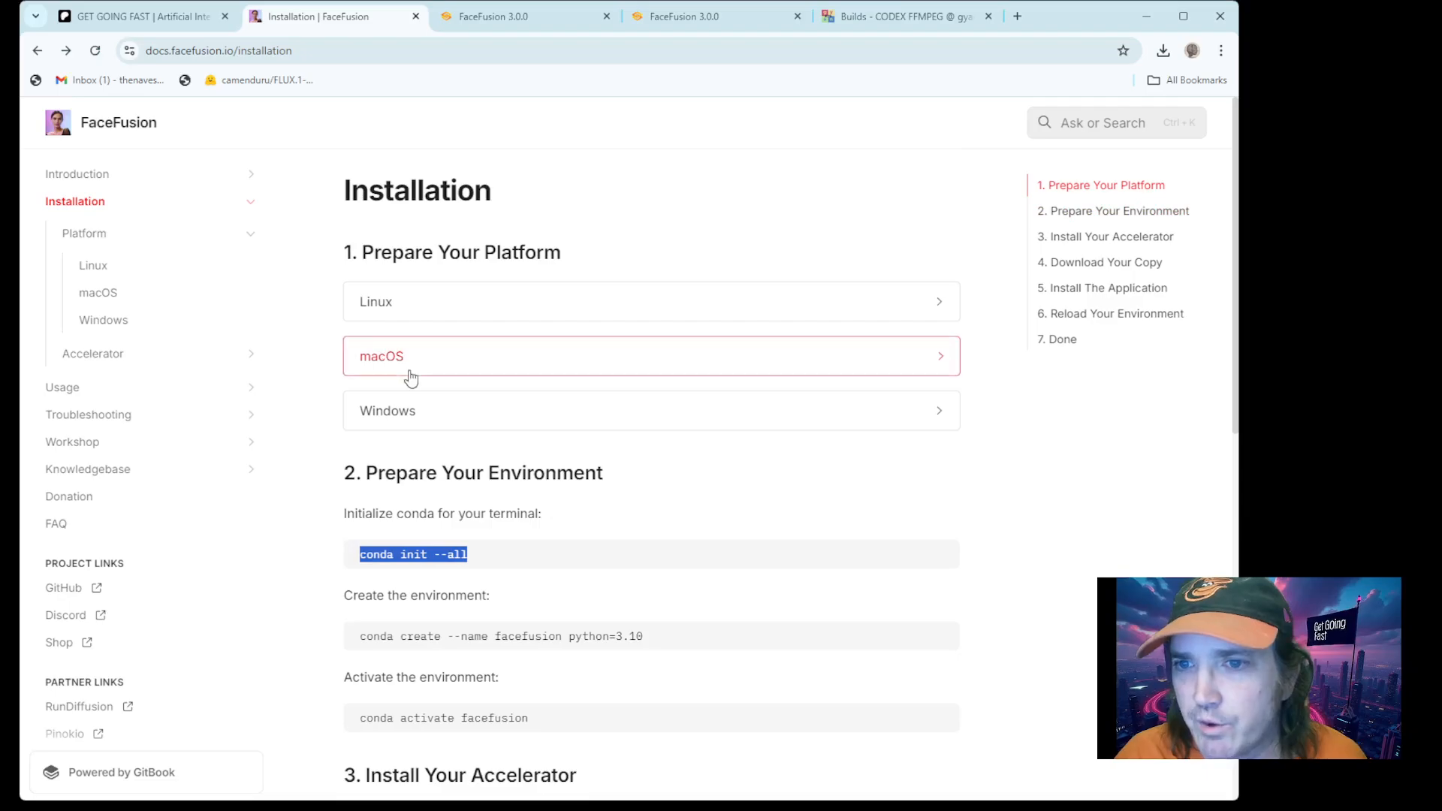
Step: Examine the Miniconda install command in the Windows instructions, and return to the conda init --all command on the Installation page
left_click(417, 422)
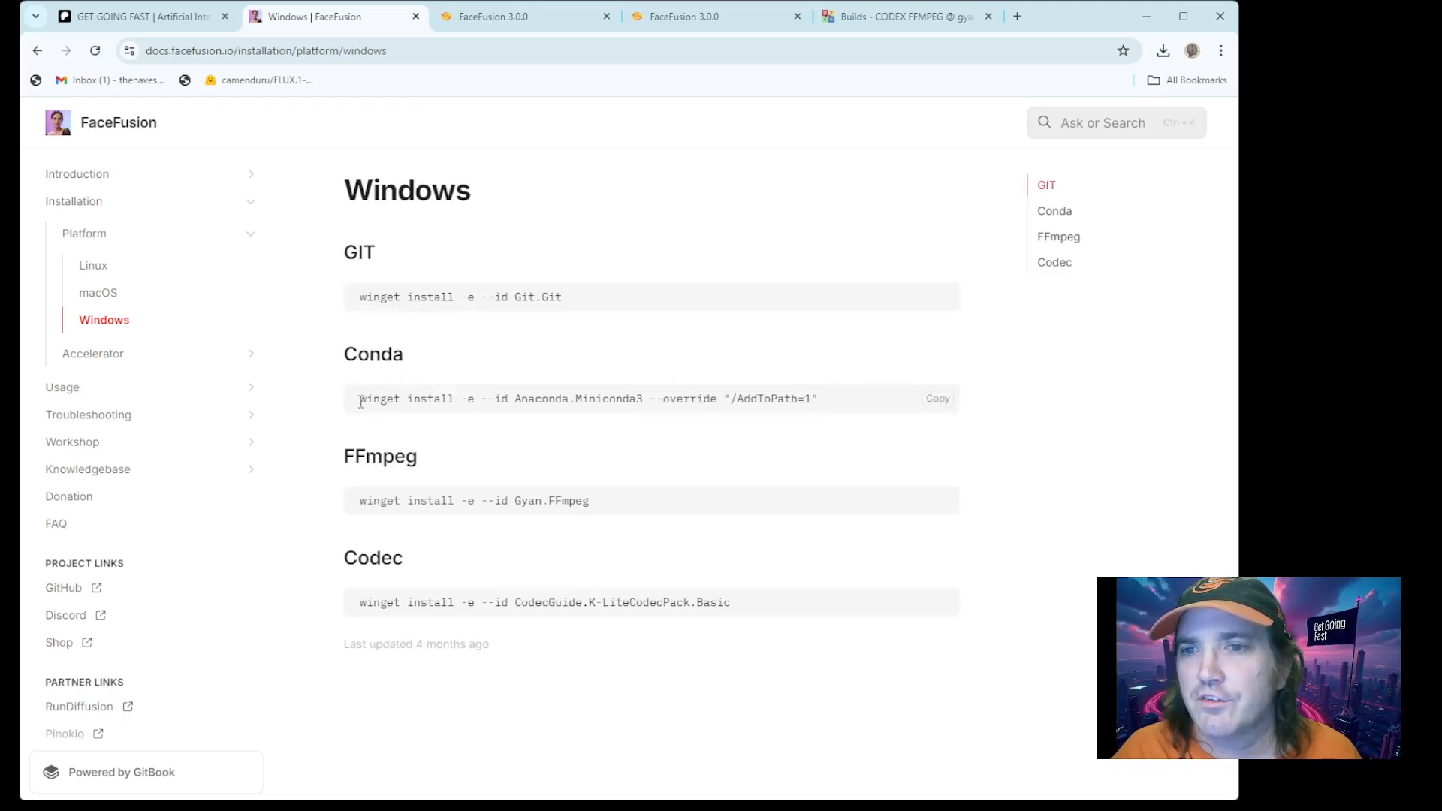
left_click_drag(360, 399, 866, 414)
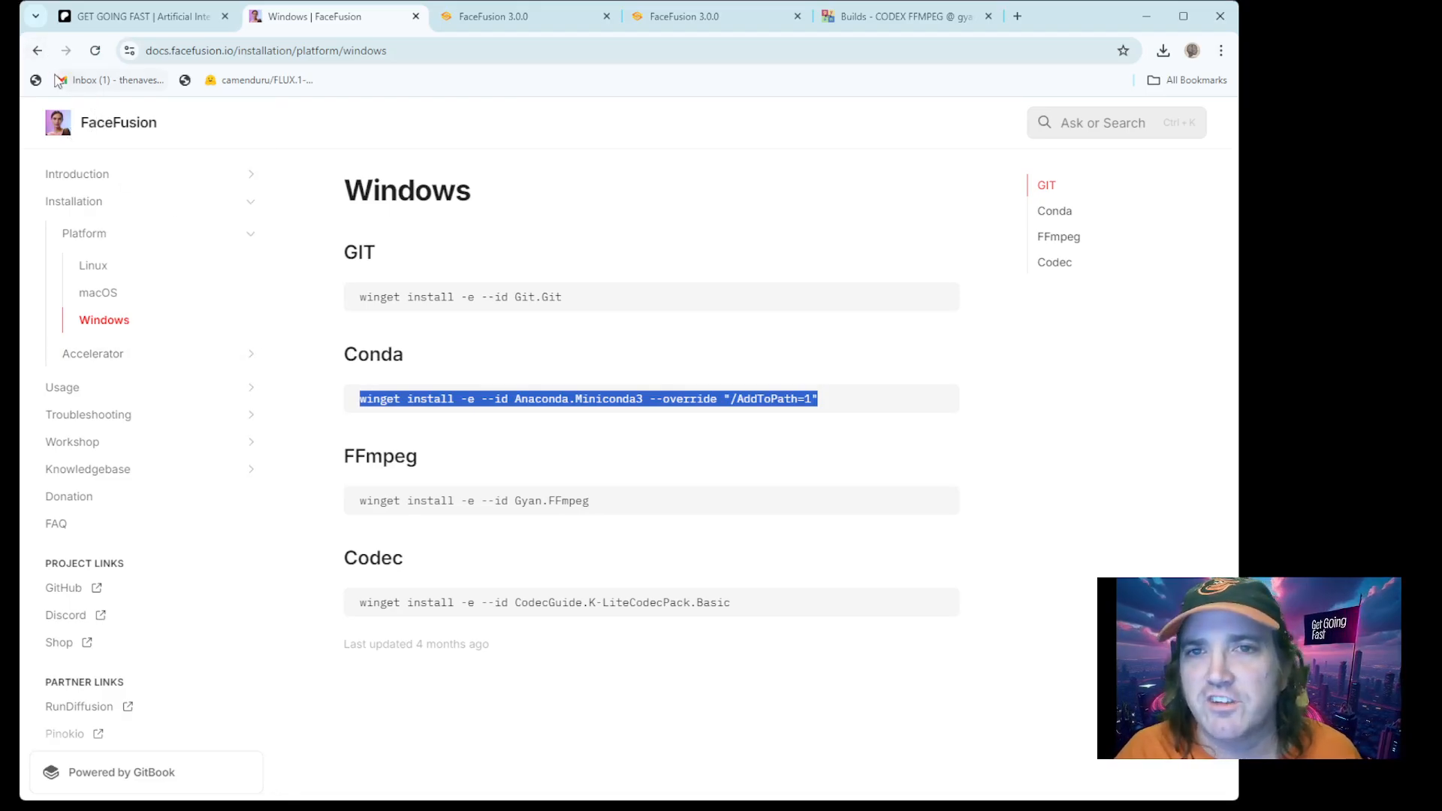
left_click(38, 52)
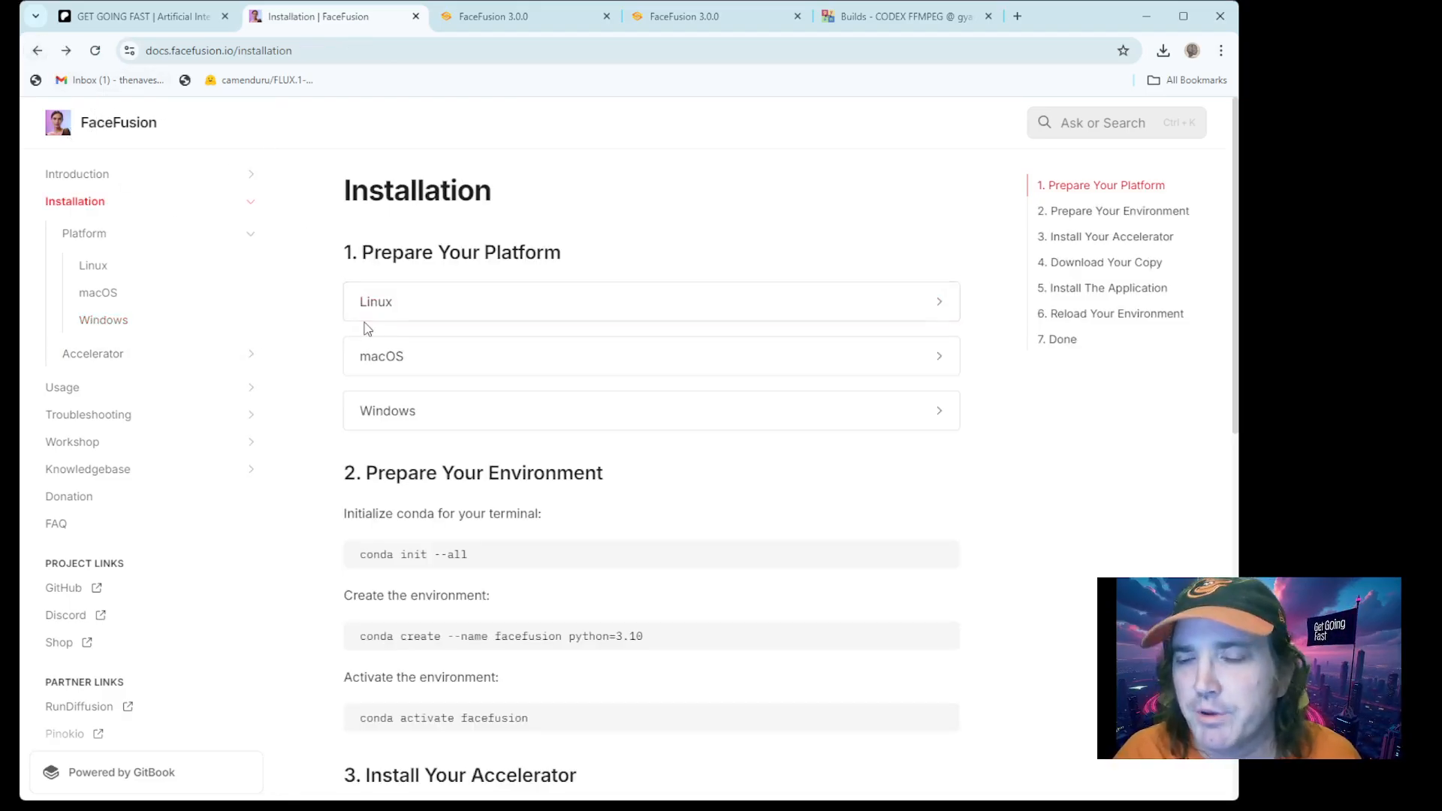
scroll(363, 330, "down", 2)
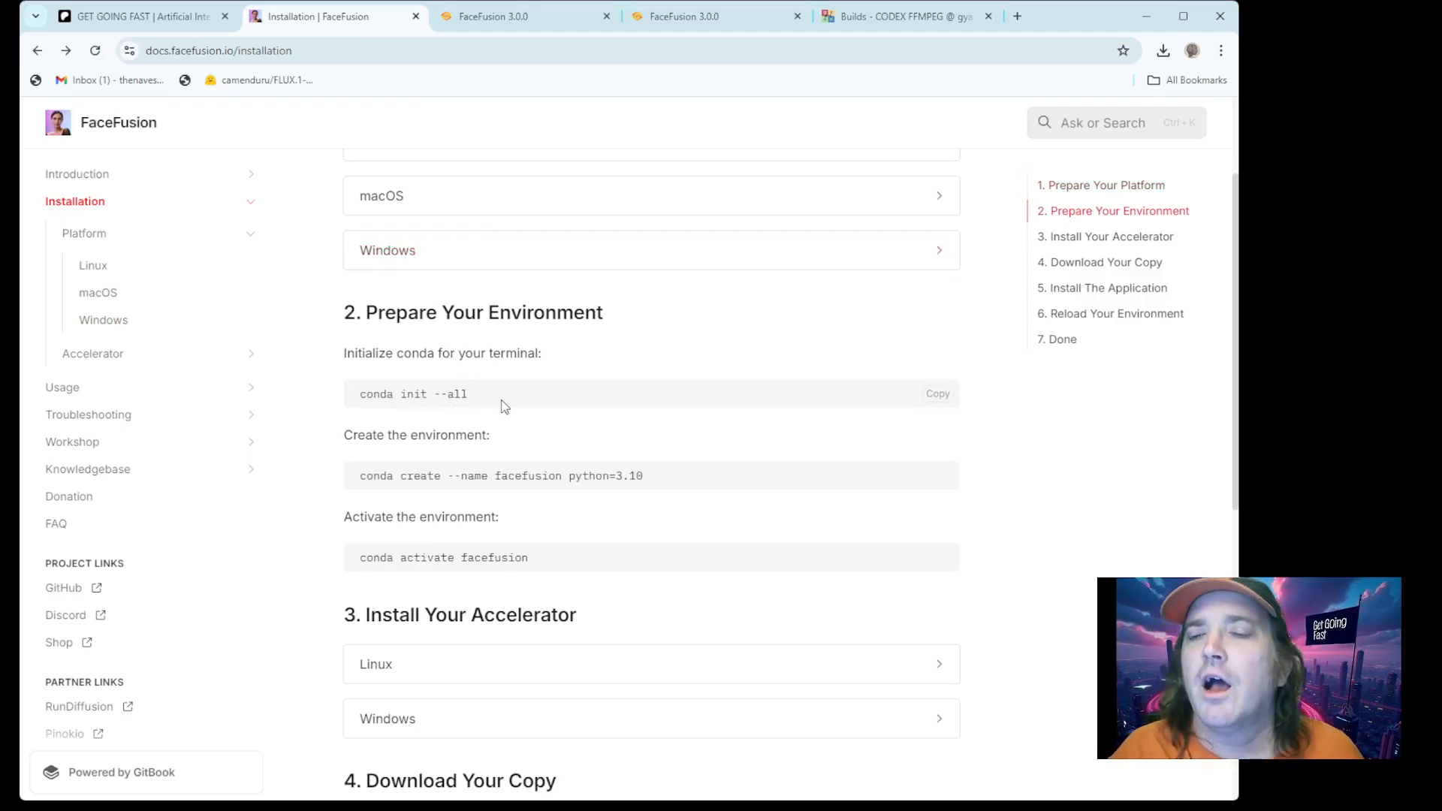
left_click_drag(502, 399, 309, 419)
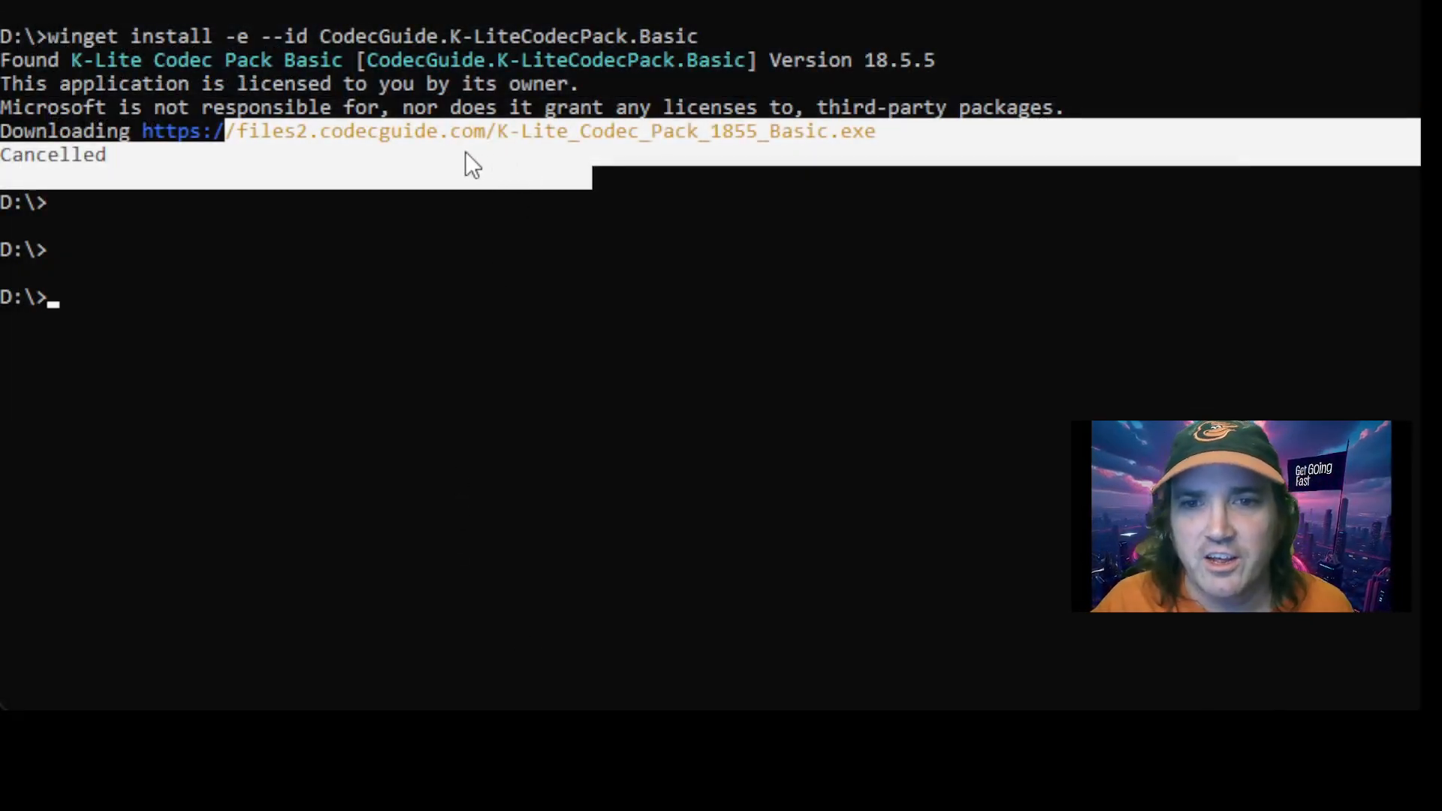
Step: Run conda in the Command Prompt to check that it is available, and look through its options and commands
type("conda")
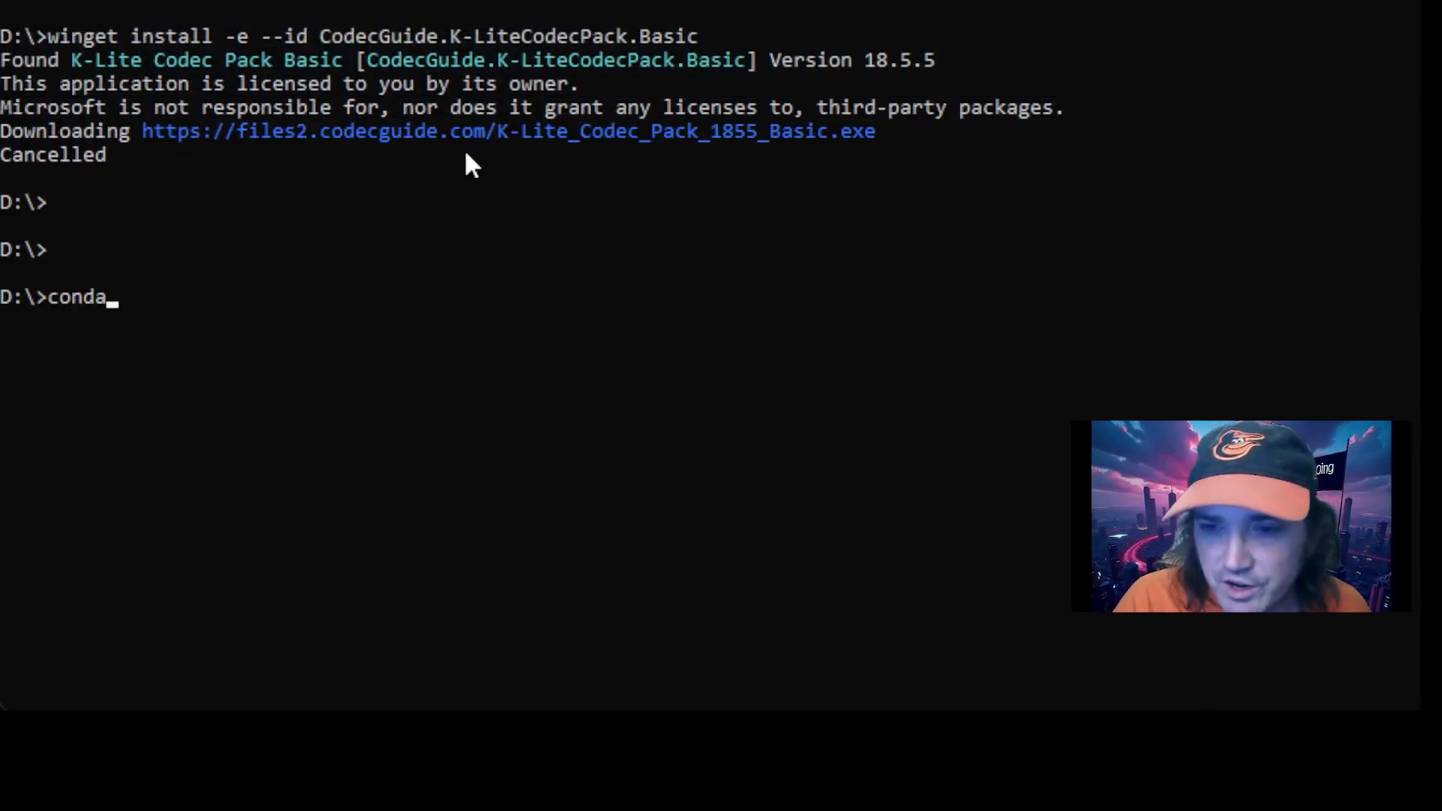
key("Return")
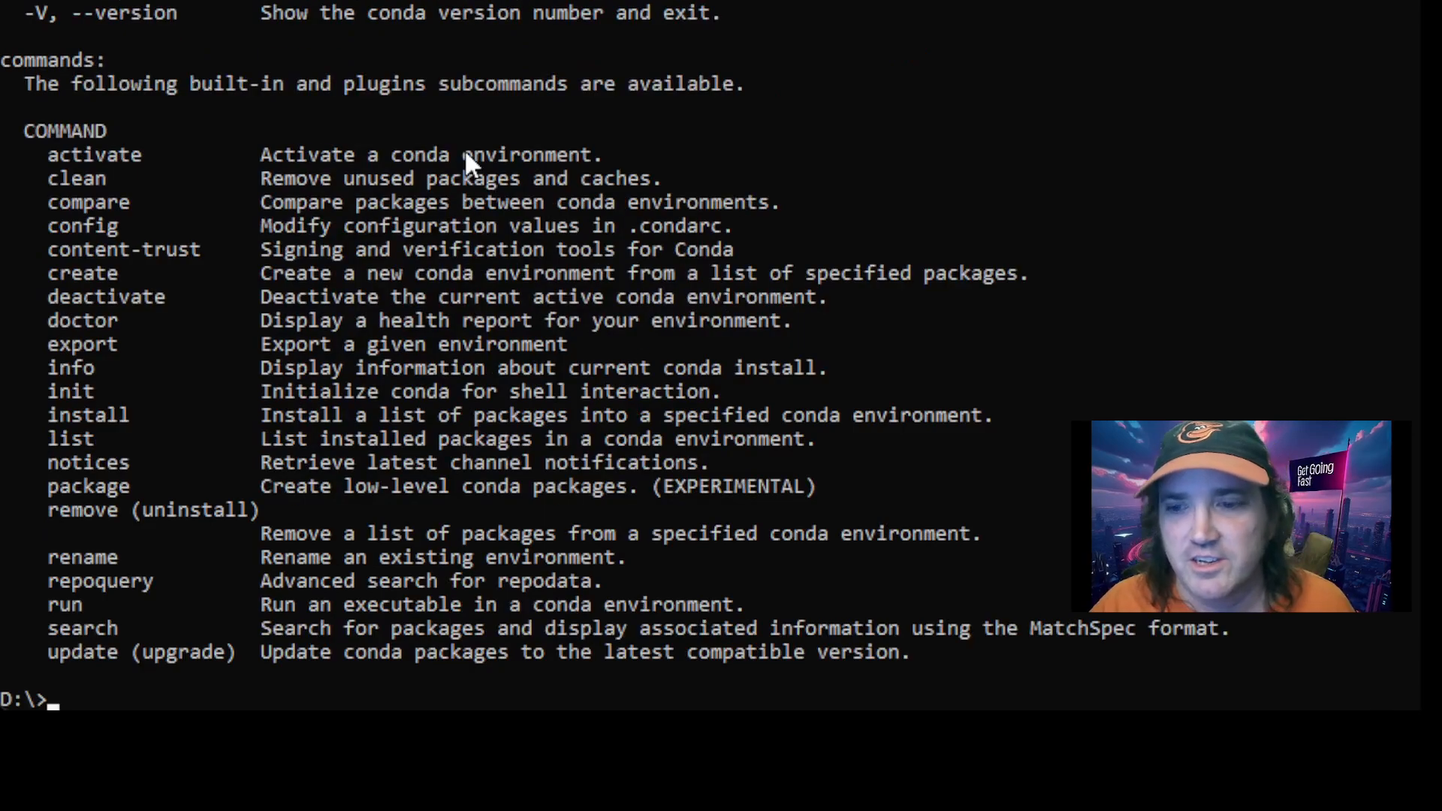
scroll(406, 158, "down", 1)
scroll(335, 157, "up", 1)
left_click_drag(152, 123, 309, 490)
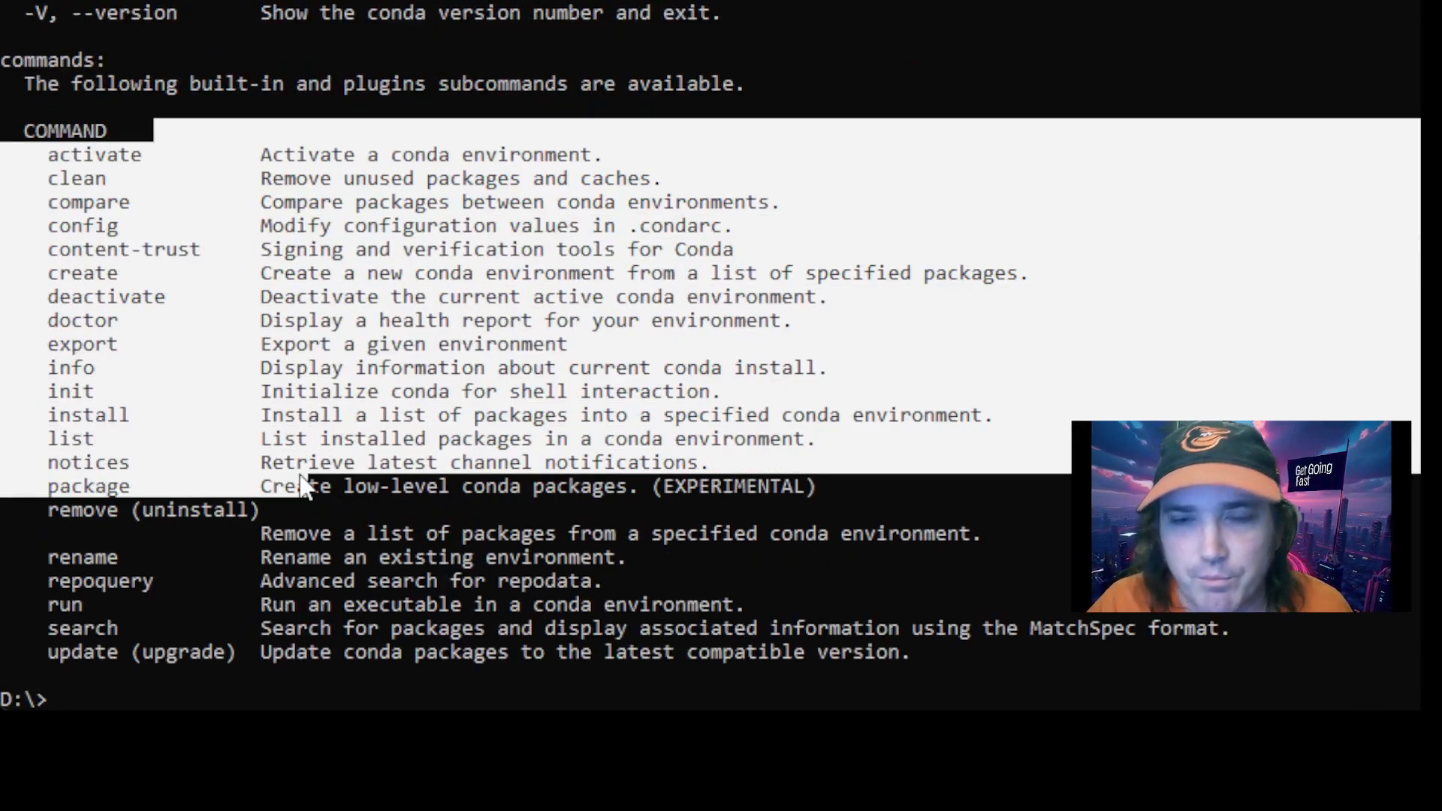
left_click(312, 418)
scroll(309, 421, "up", 3)
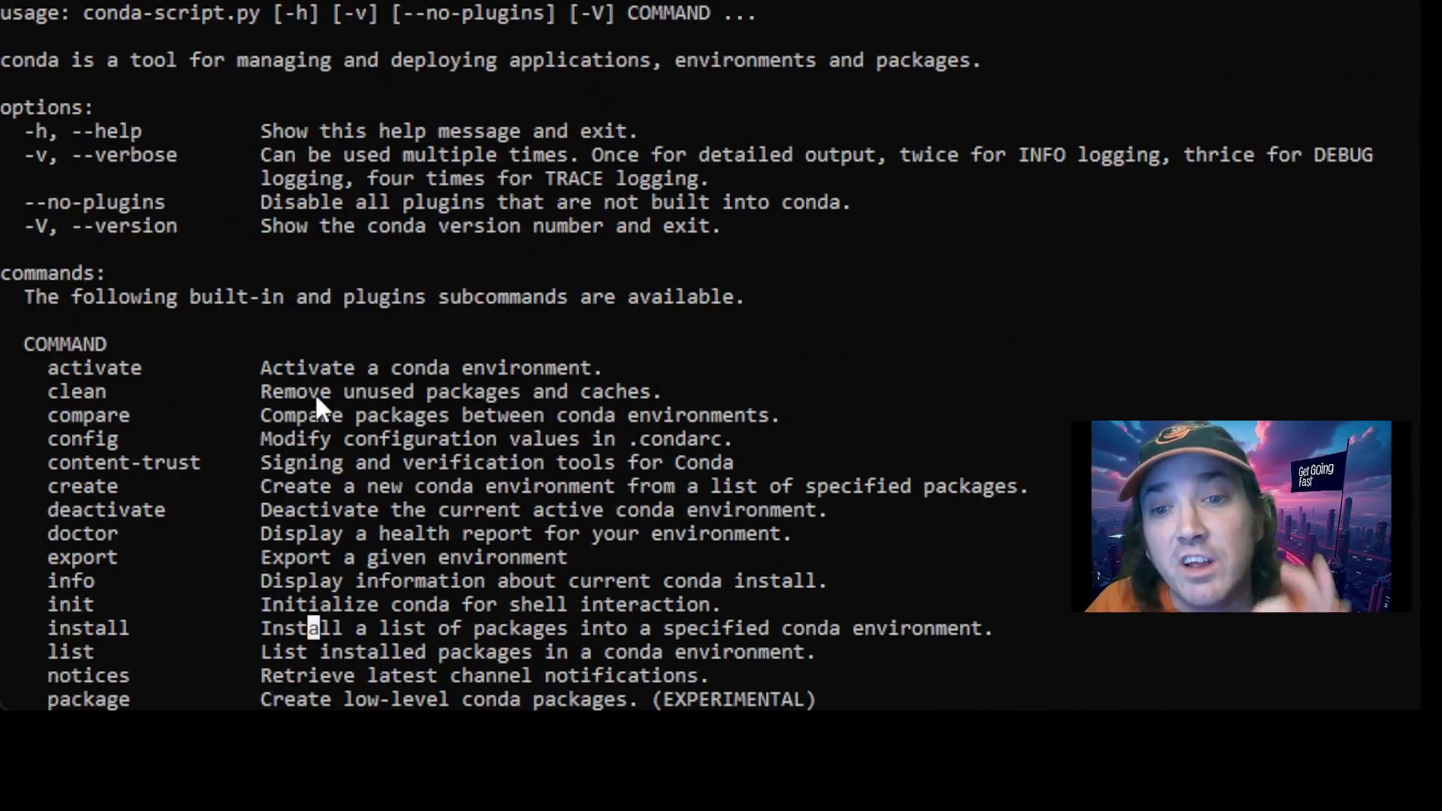
scroll(314, 394, "down", 5)
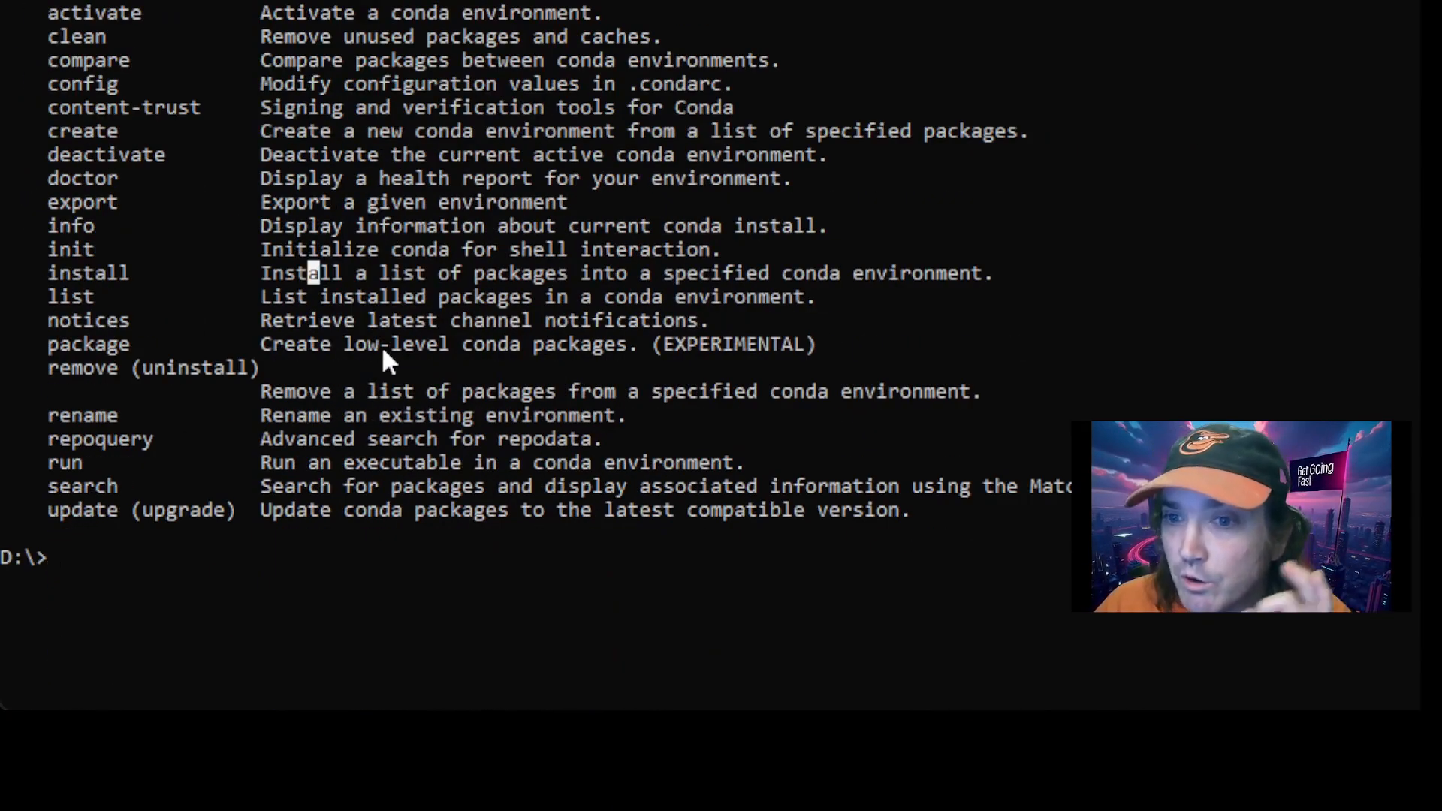
Step: Initialize conda for the terminal with conda init --all, and run conda again
type("conda init")
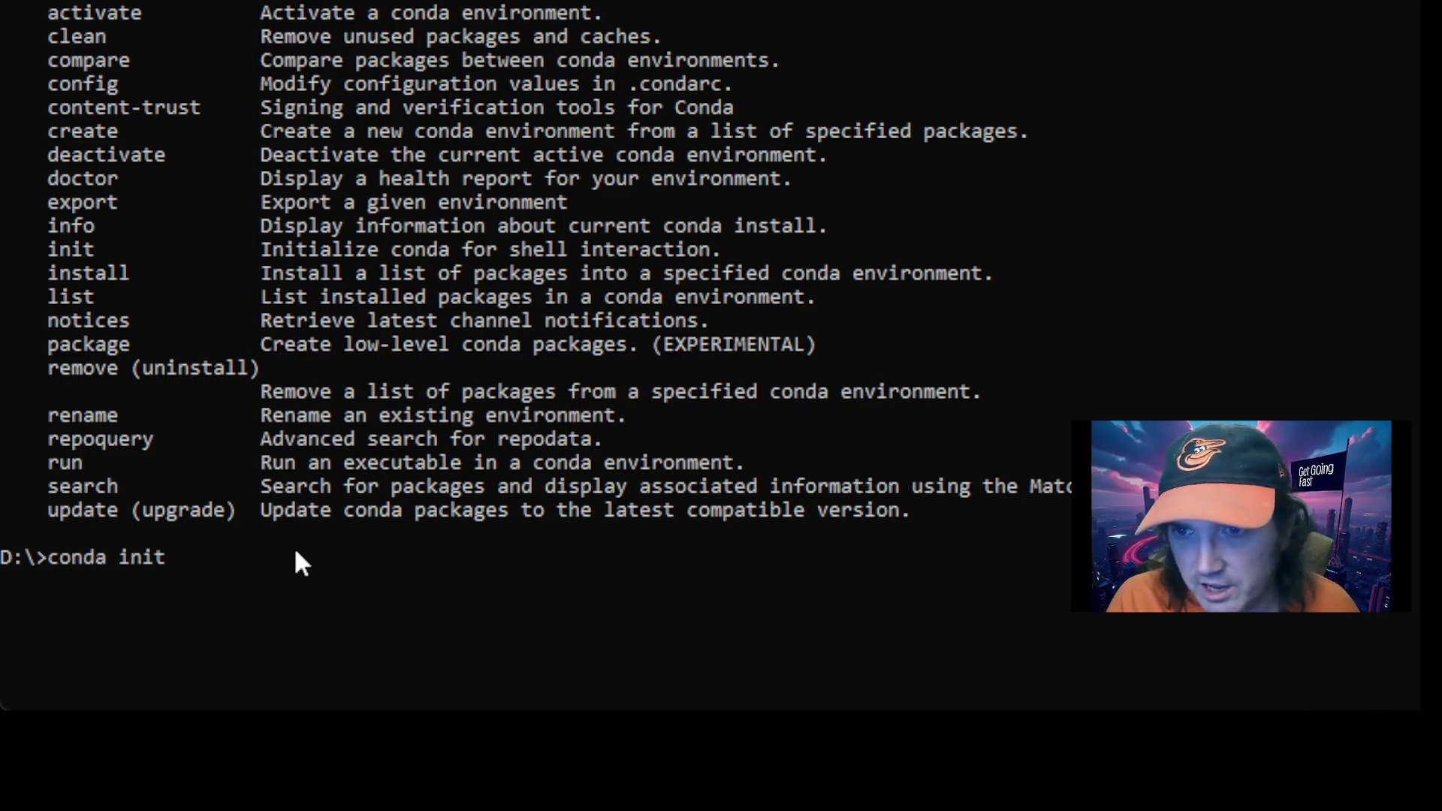
type(" --")
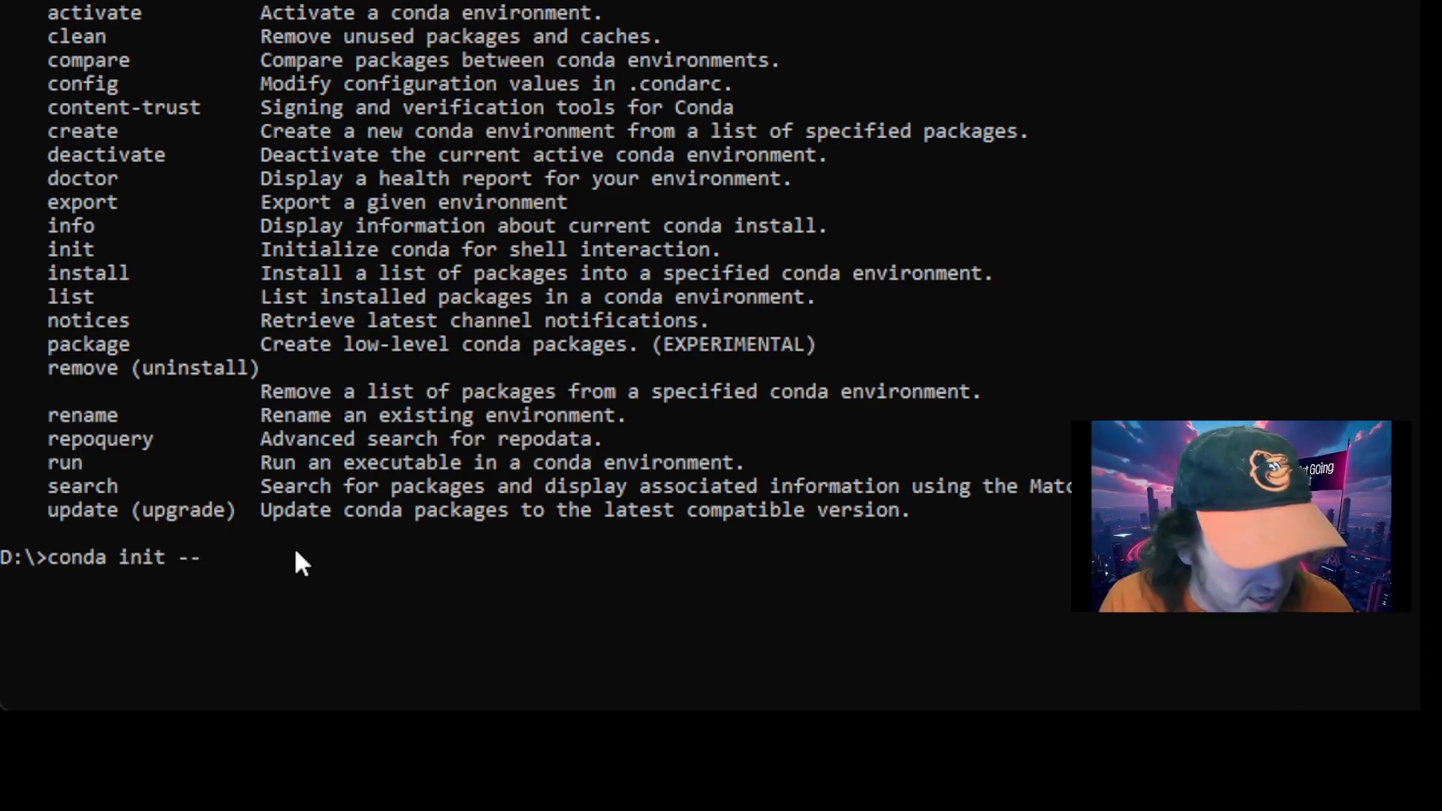
type("all")
key("Return")
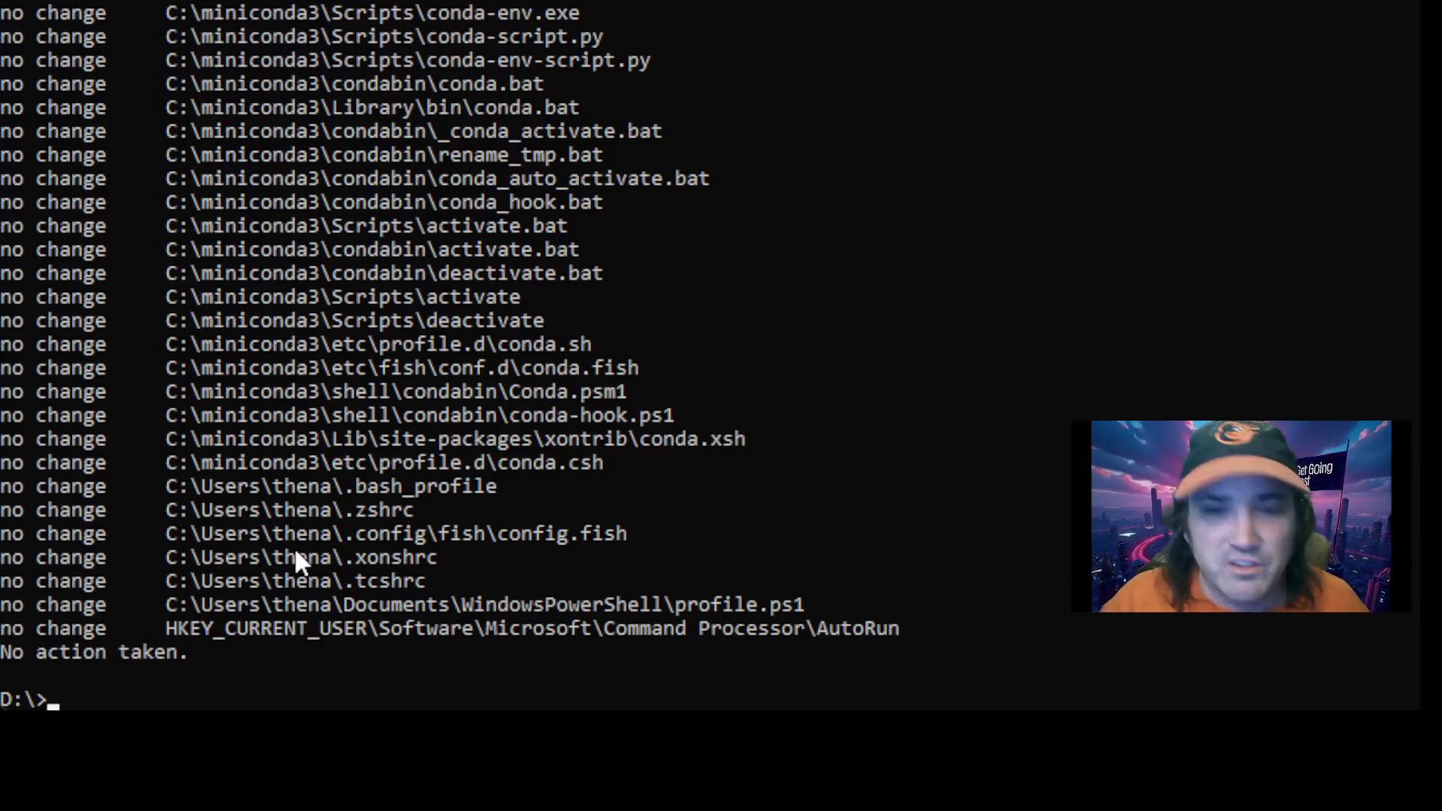
type("conda")
key("Return")
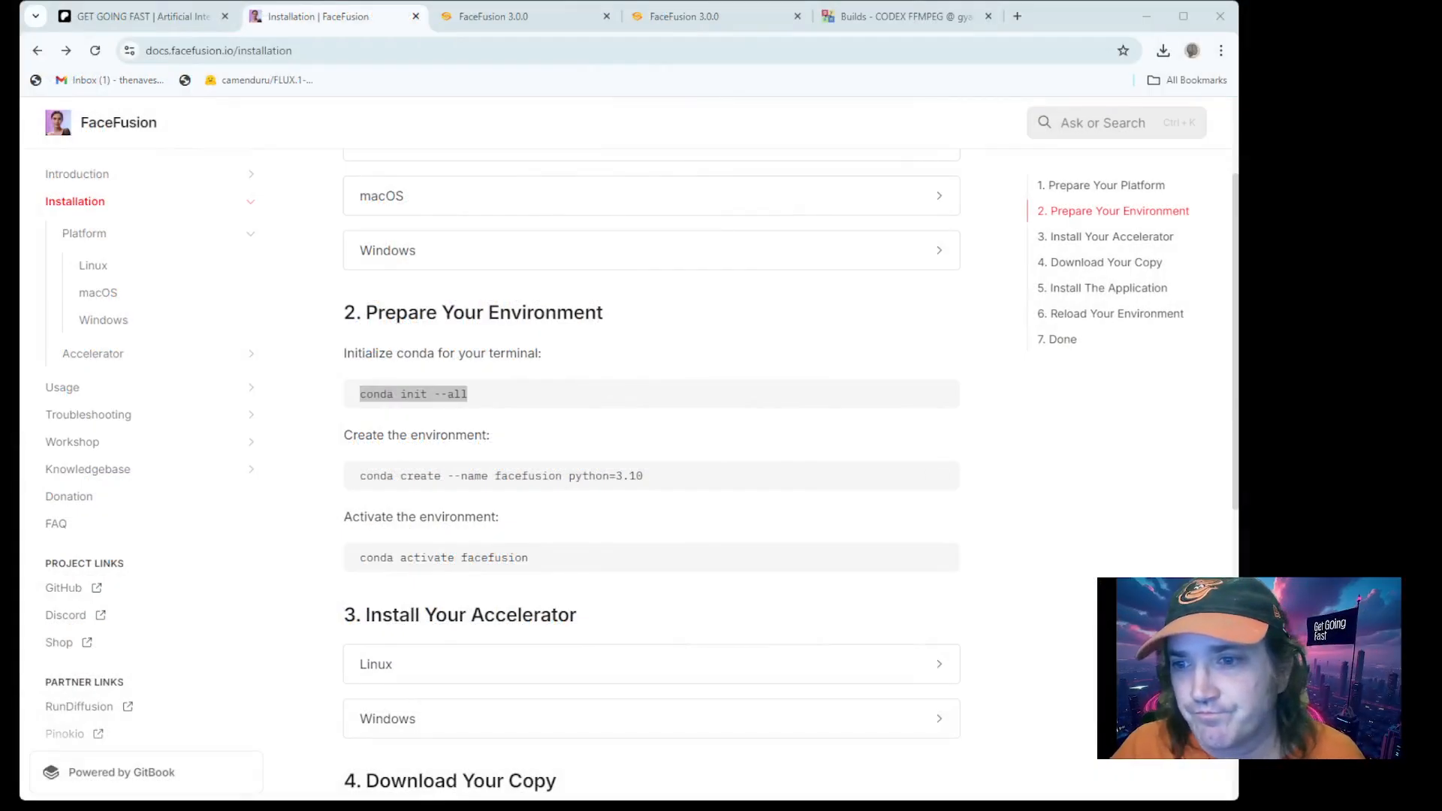
Step: Copy the conda create command from the Installation page, and enter conda create --name facefusion python=3.10 in the cleared Command Prompt
left_click(665, 479)
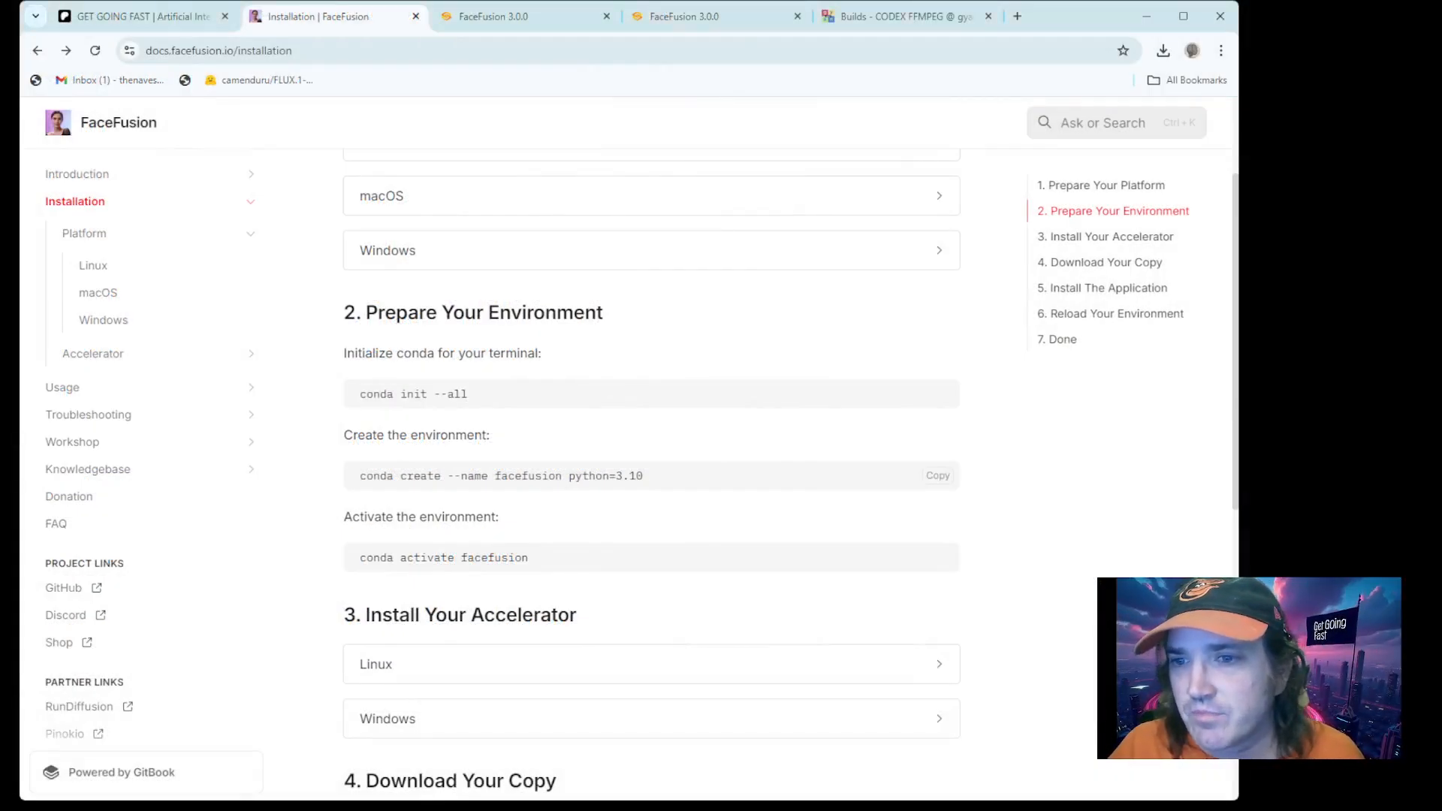
left_click_drag(664, 479, 344, 478)
key("ctrl+c")
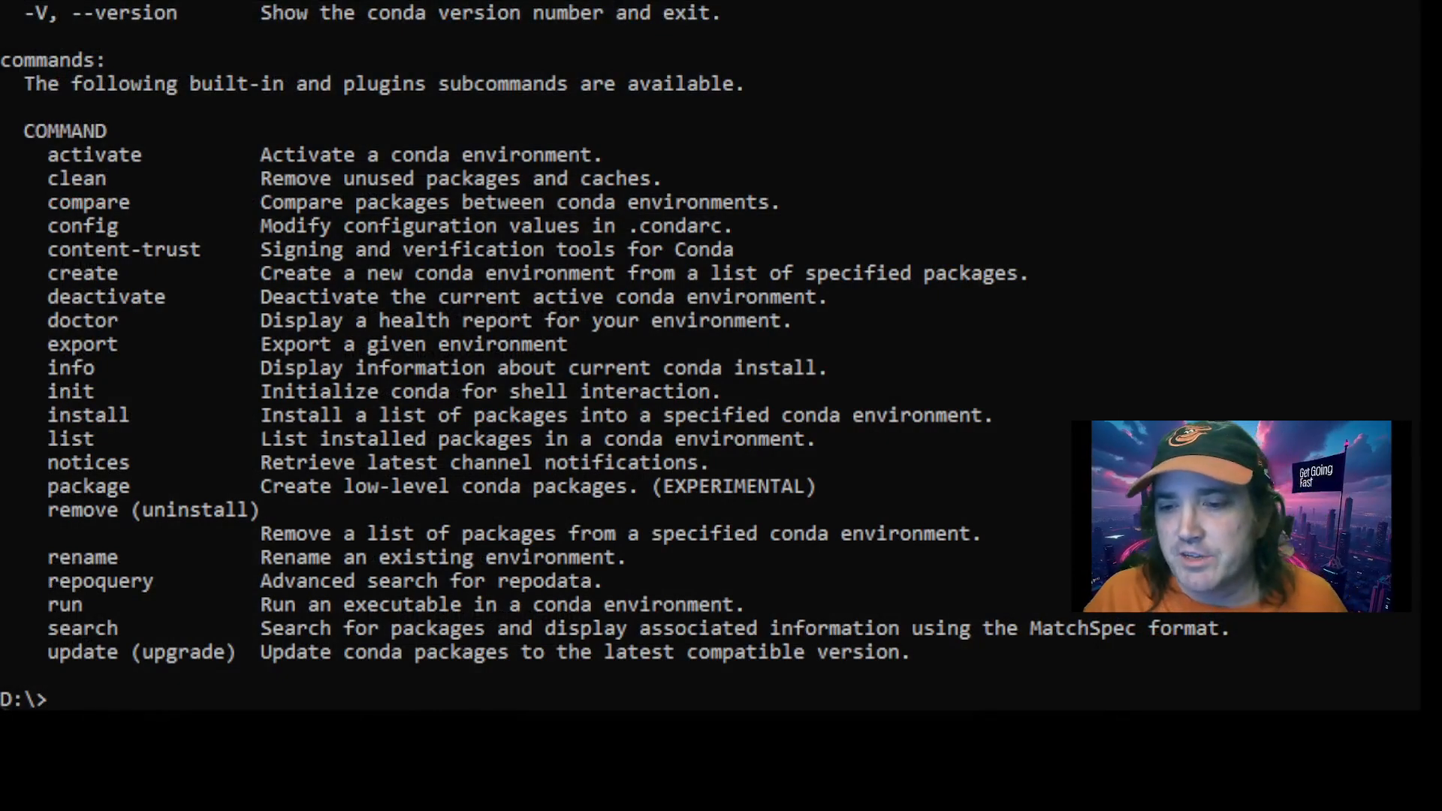
scroll(376, 588, "down", 2)
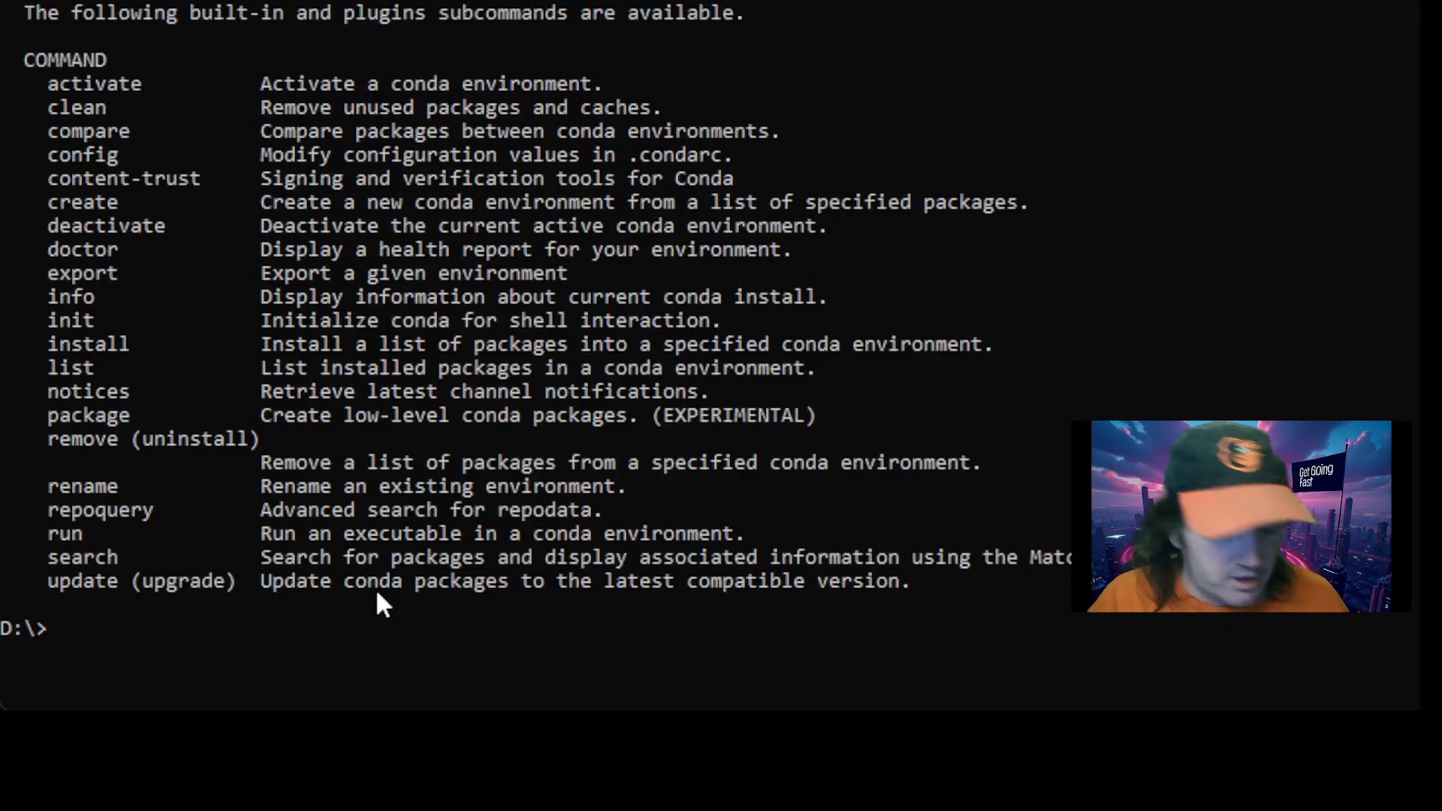
type("cls")
key("Return")
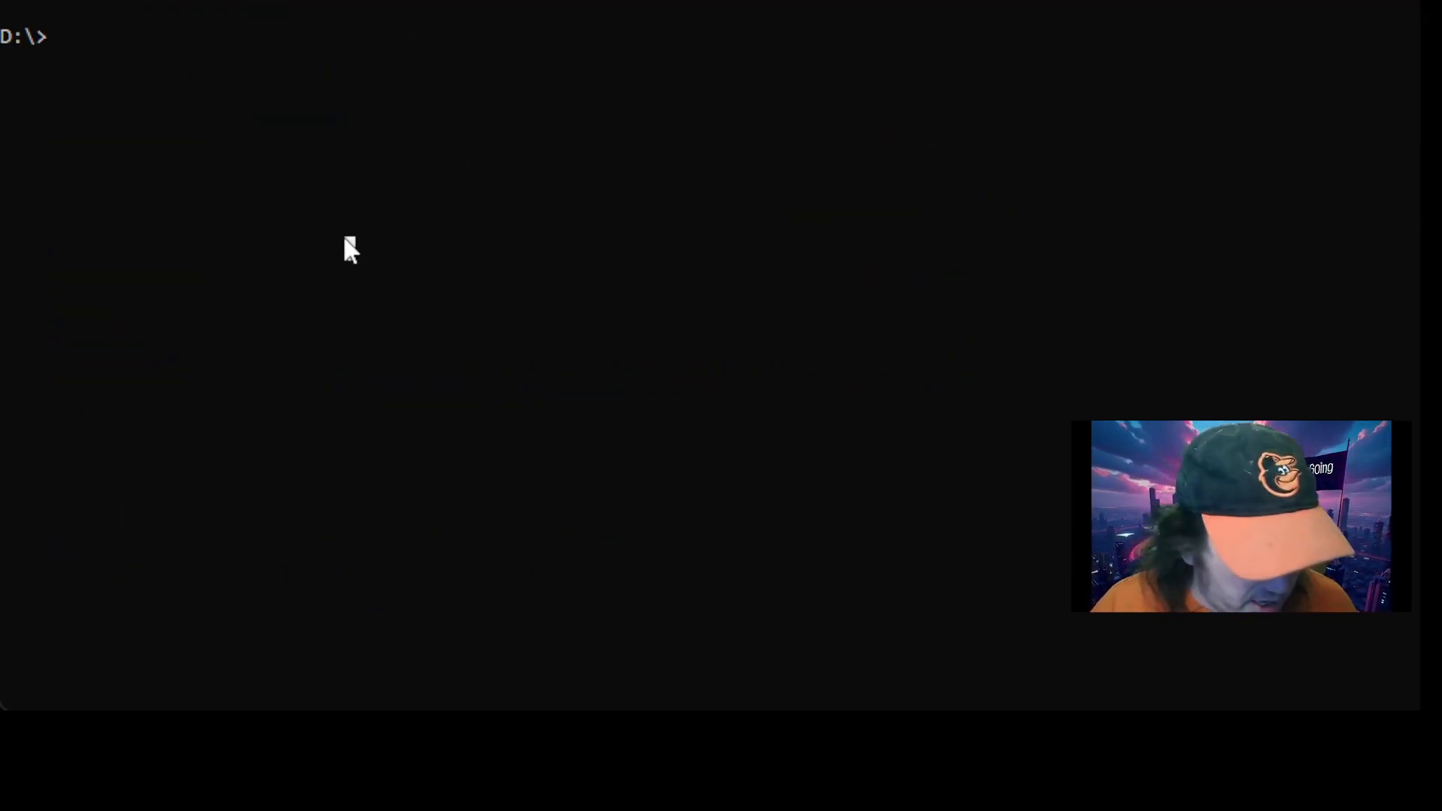
key("ctrl+v")
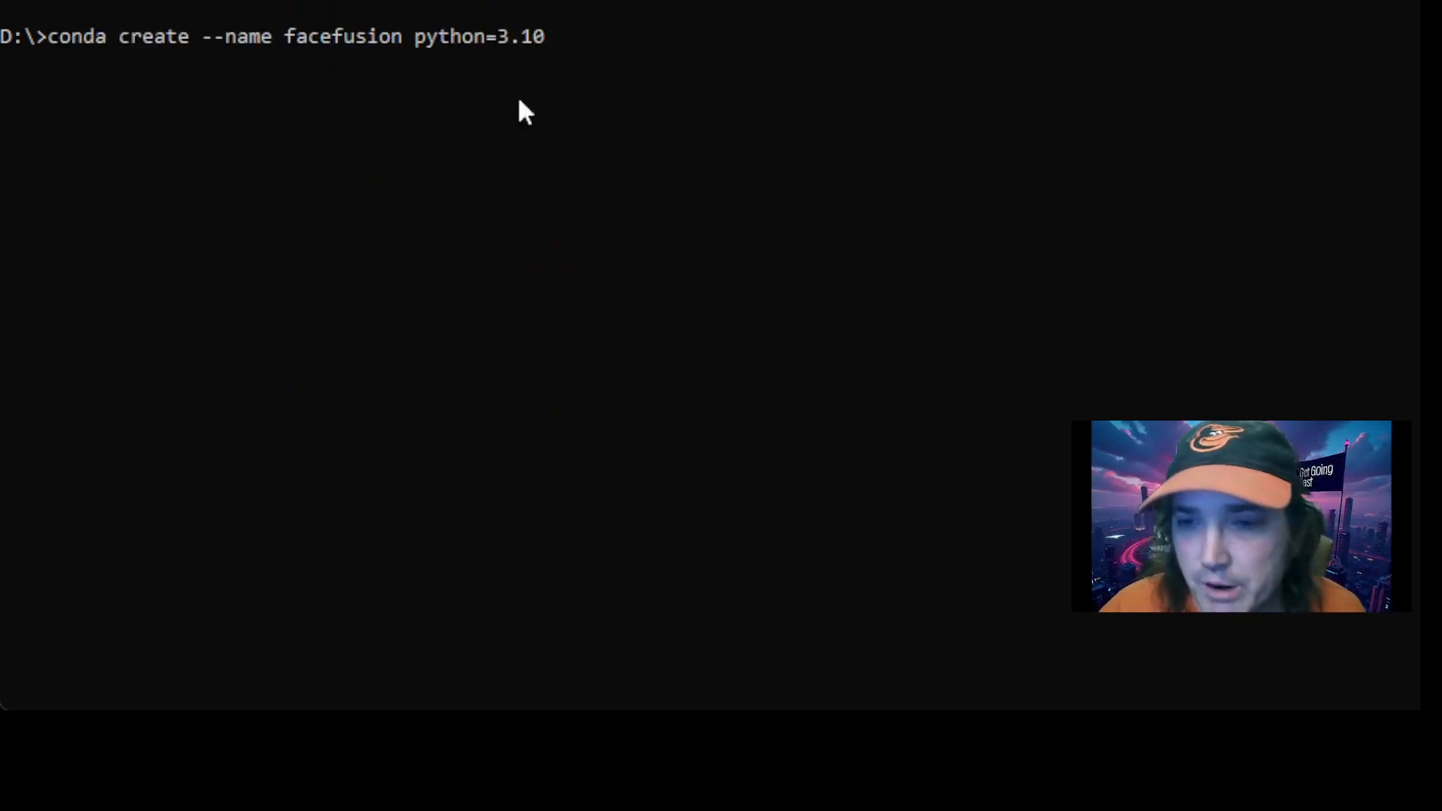
Step: Examine the parts of the entered command one by one: conda, create, --name, facefusion and python=3.10
double_click(58, 36)
left_click(78, 39)
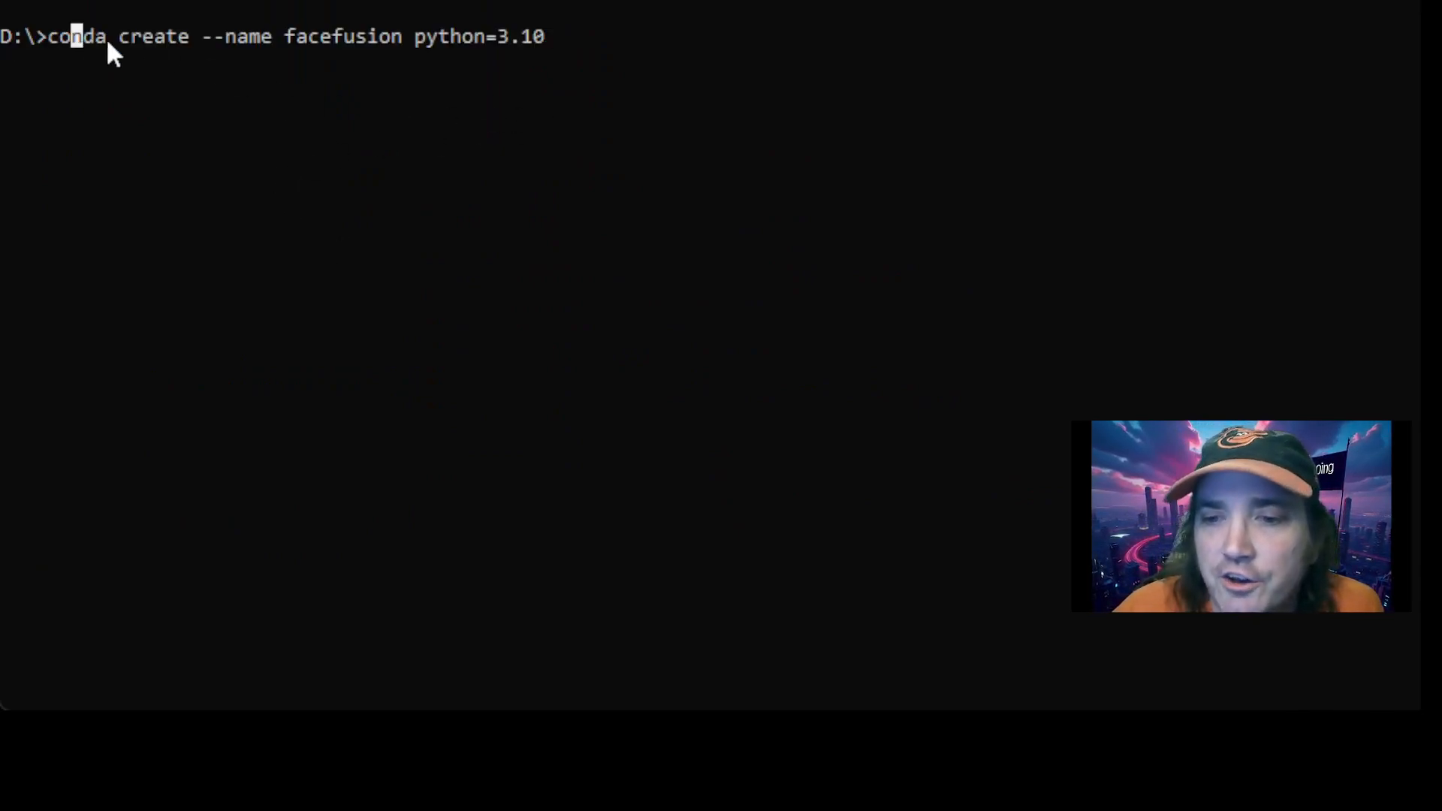
left_click_drag(105, 36, 49, 36)
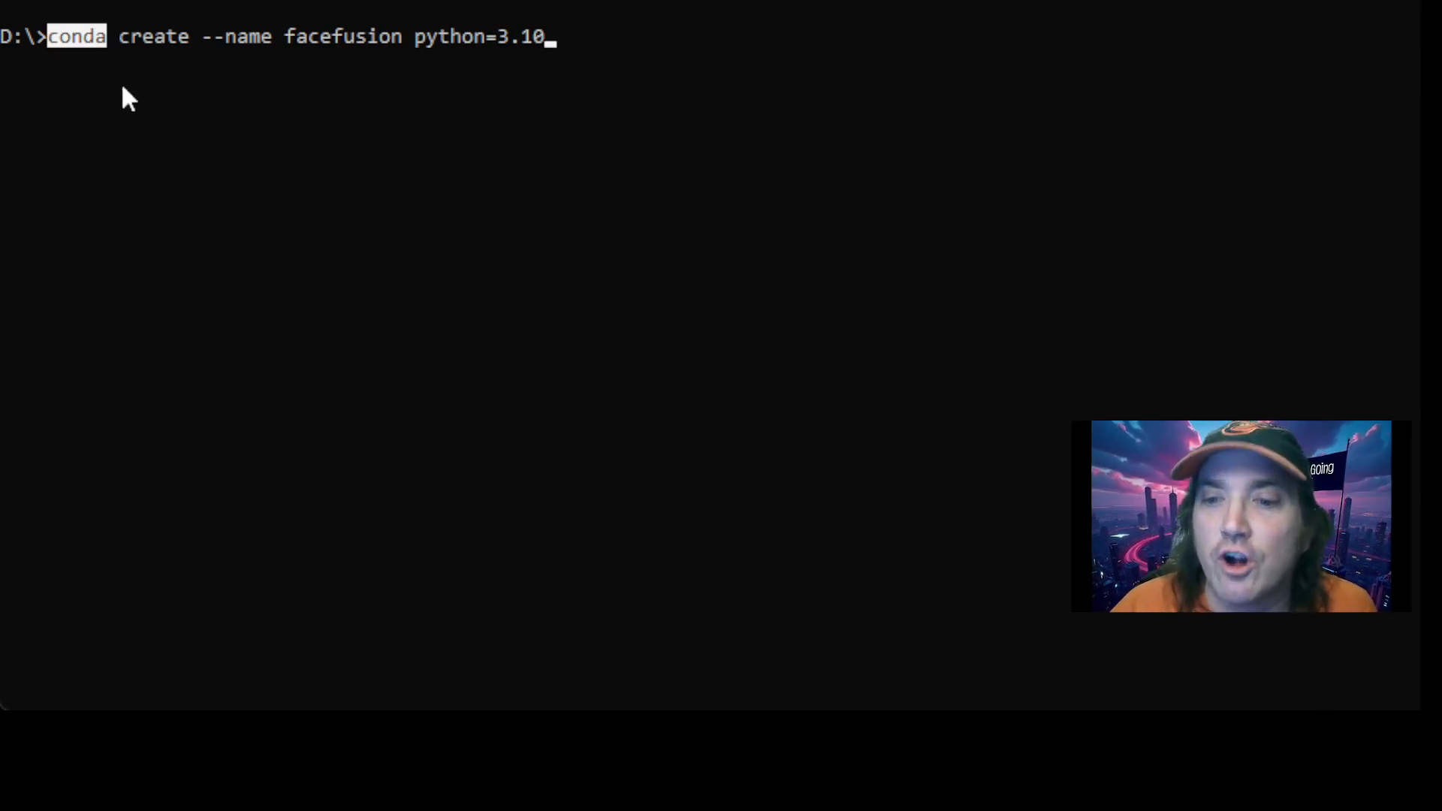
double_click(164, 38)
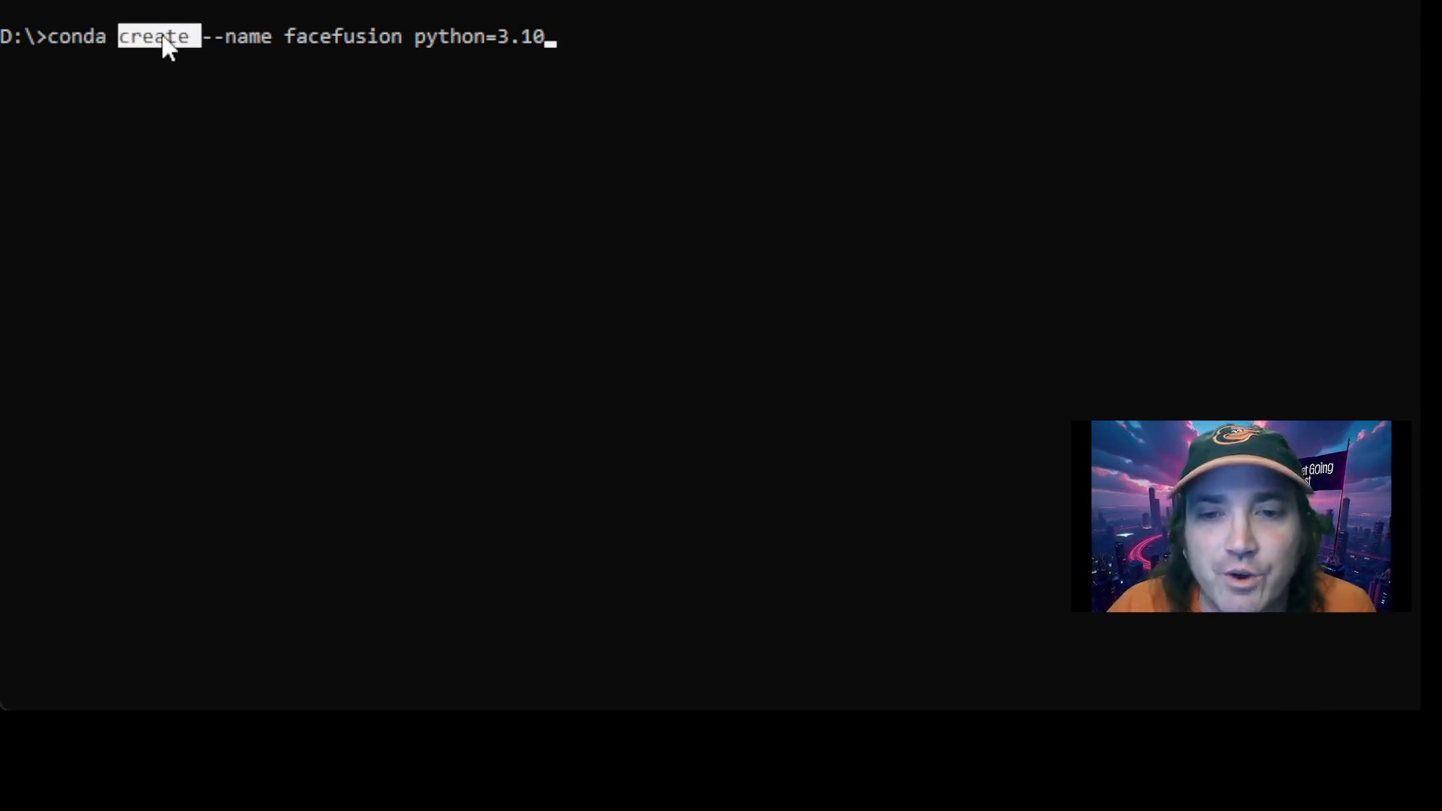
left_click(203, 36)
left_click_drag(203, 36, 265, 36)
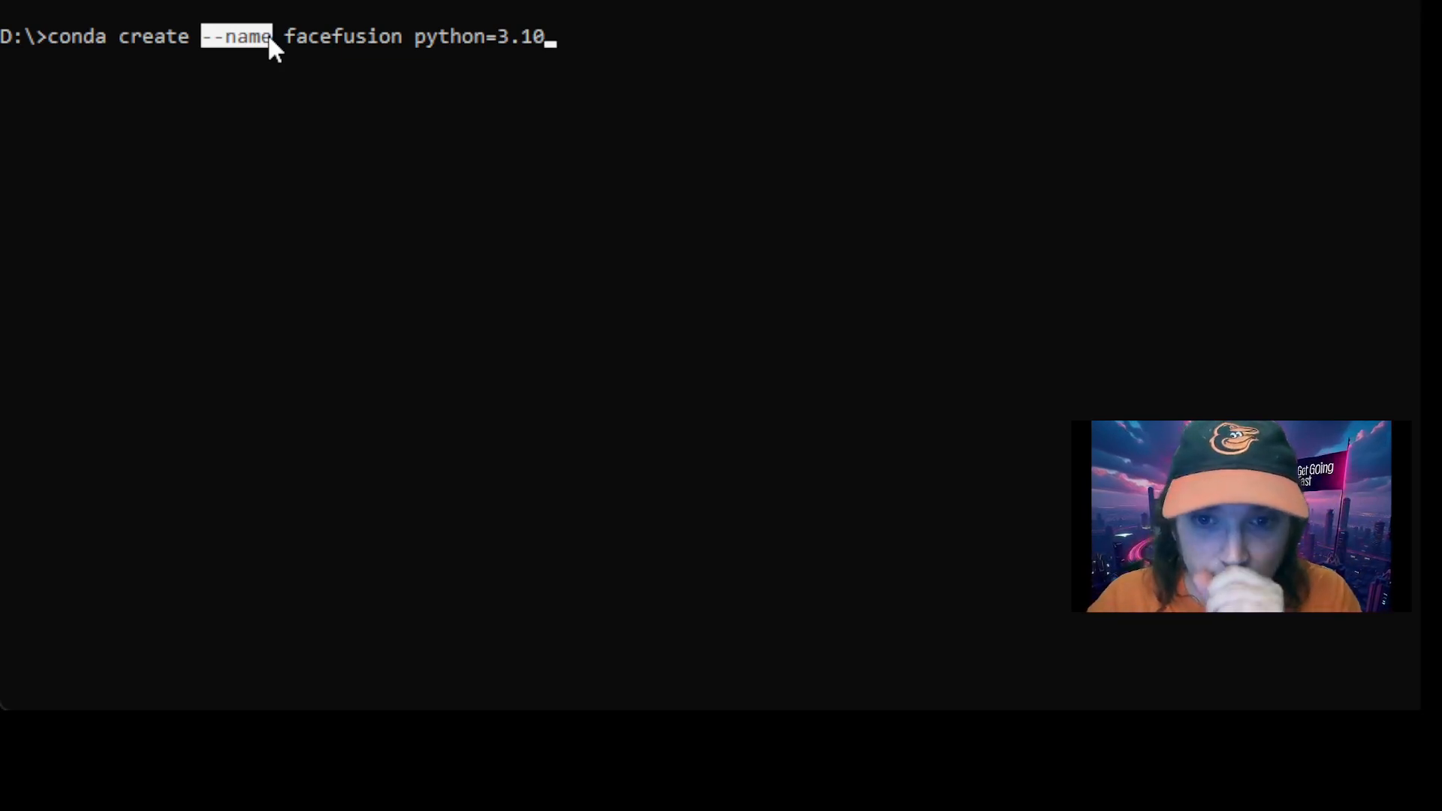
left_click(326, 36)
double_click(328, 36)
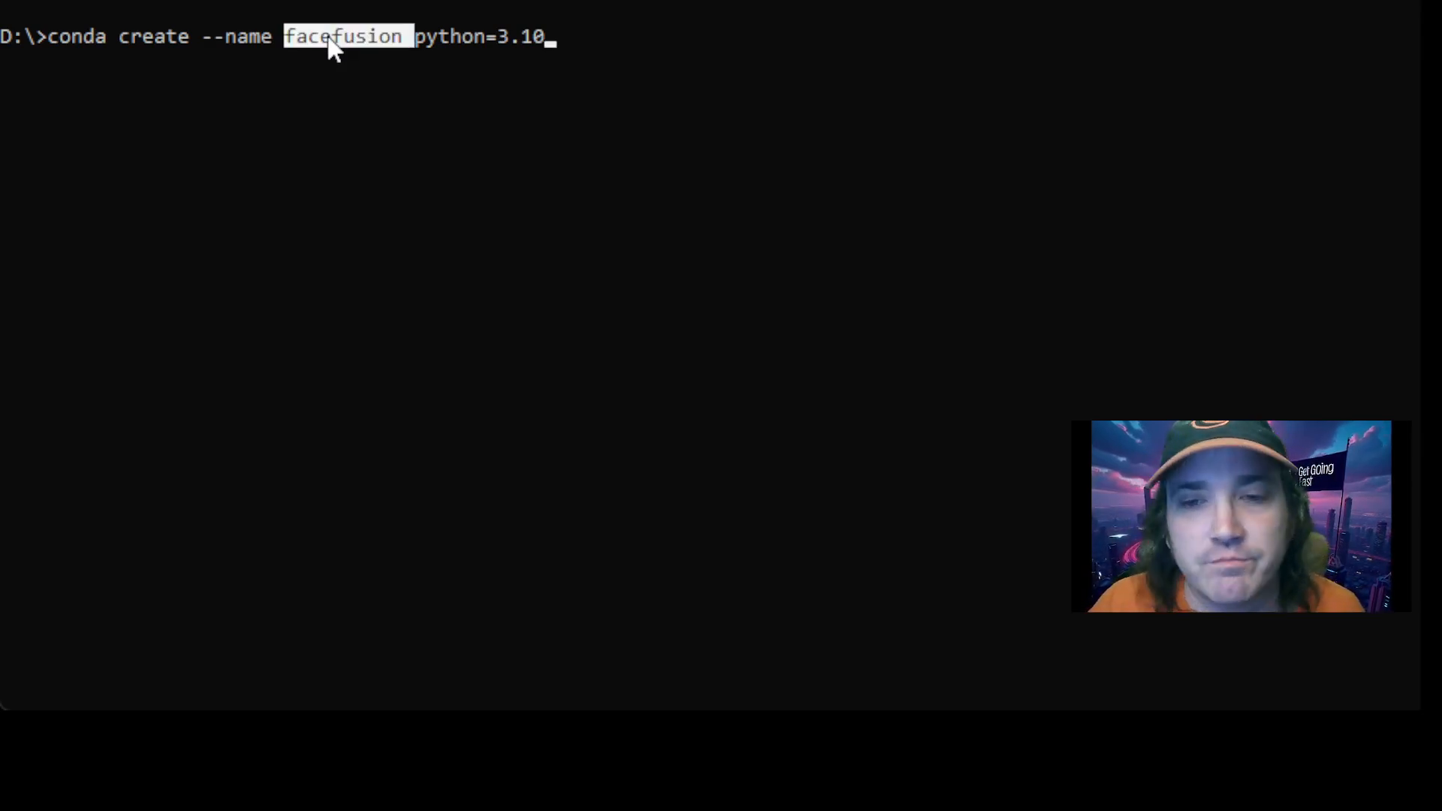
left_click(419, 36)
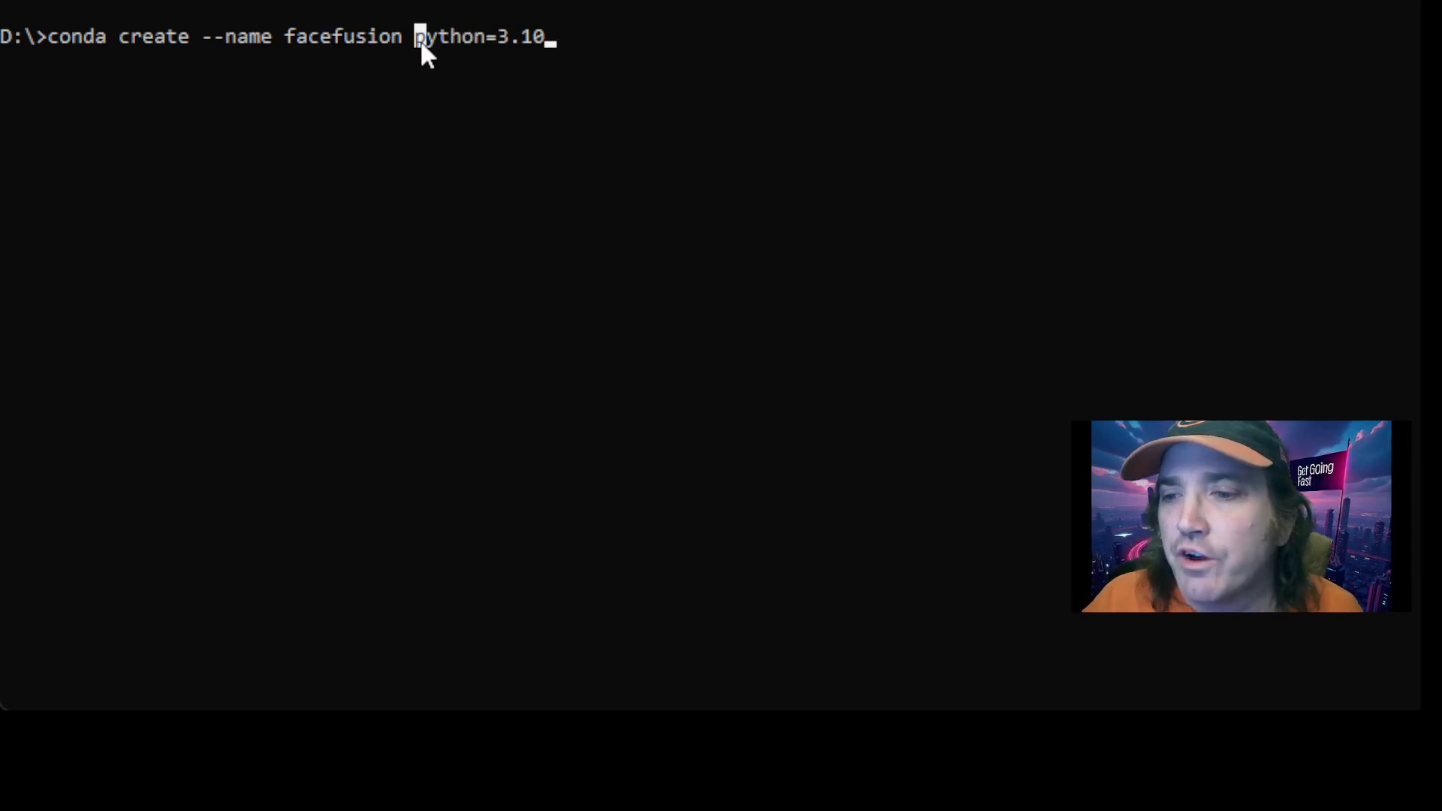
left_click_drag(421, 38, 548, 47)
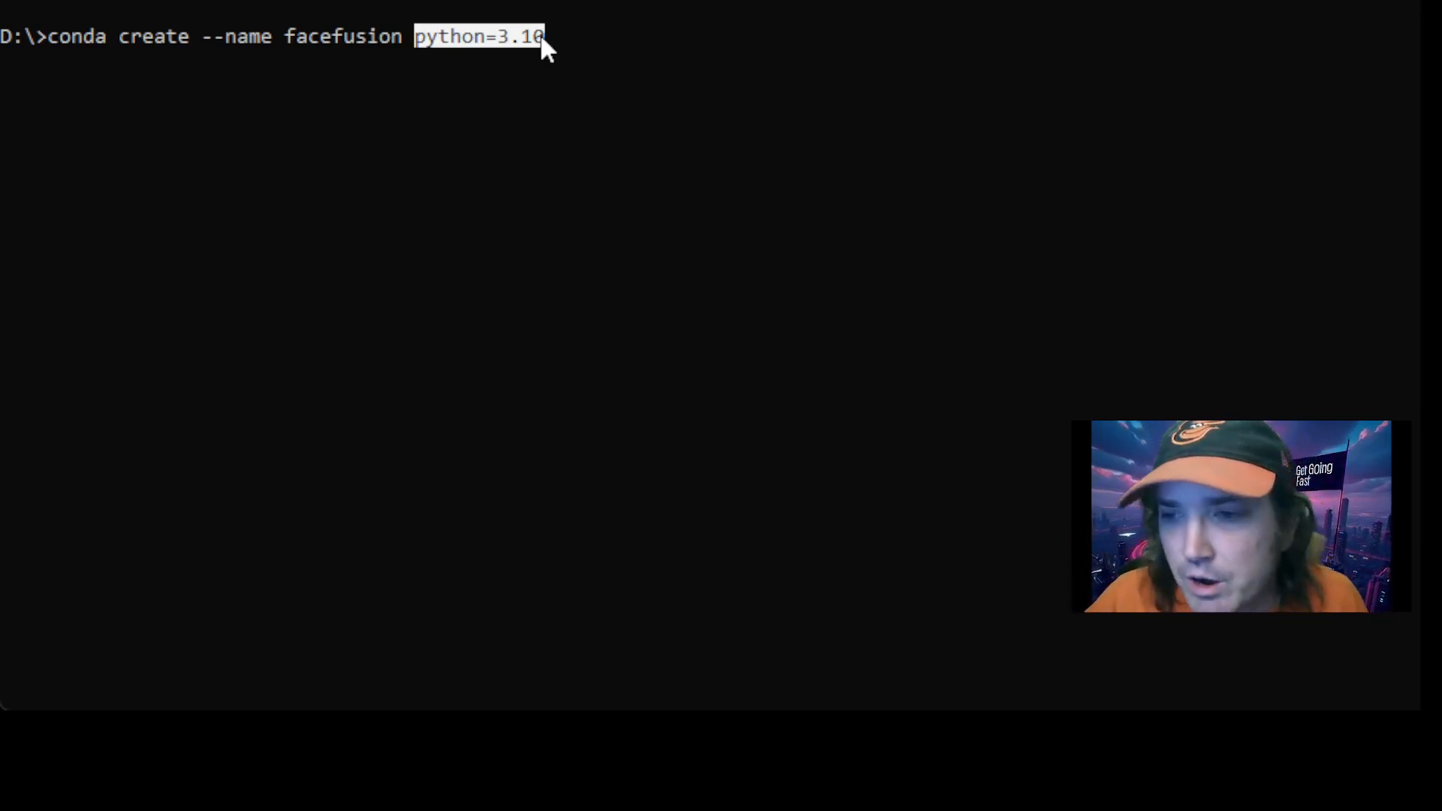
left_click(572, 36)
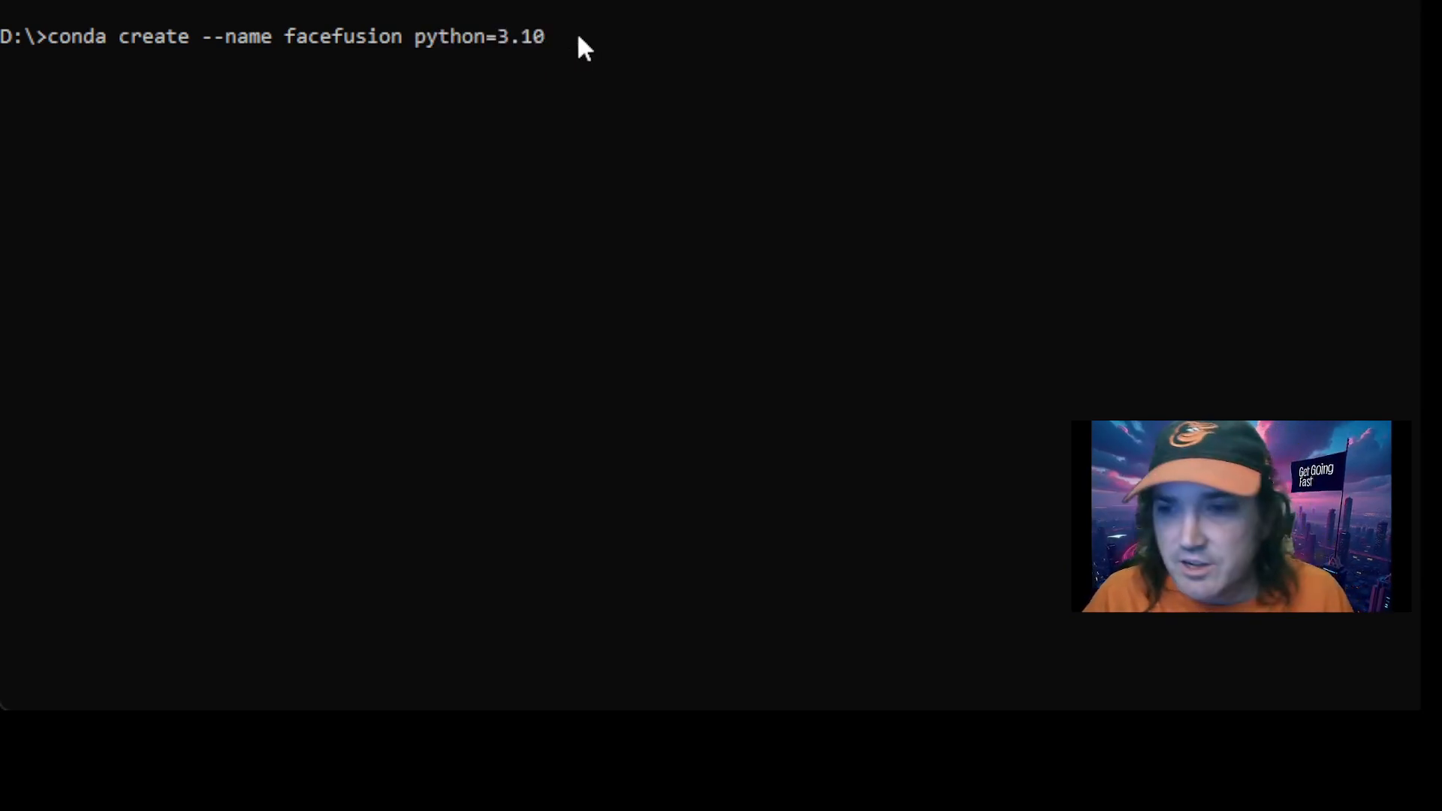
Step: Run the environment creation command and answer n to removing the existing facefusion environment
key("Return")
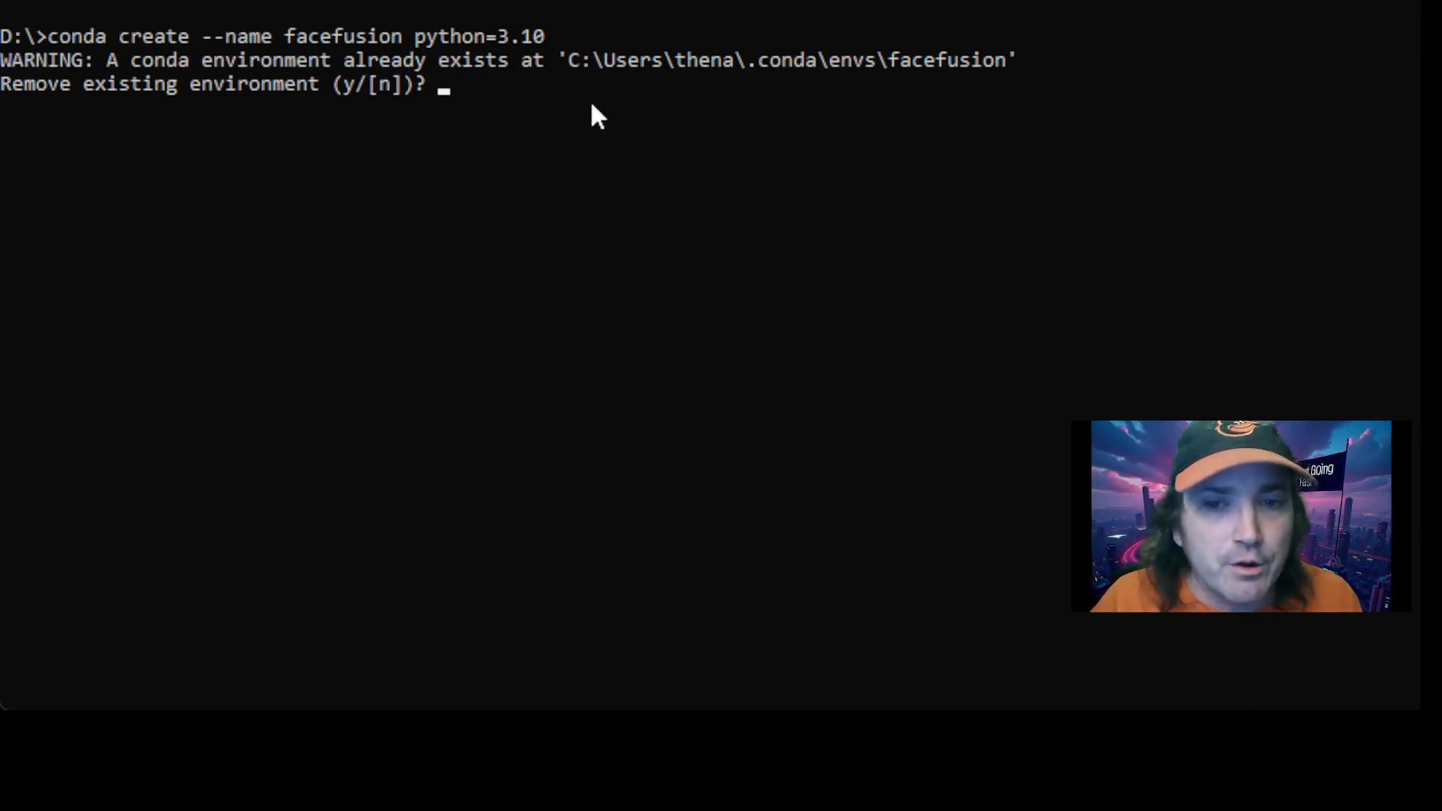
type("n")
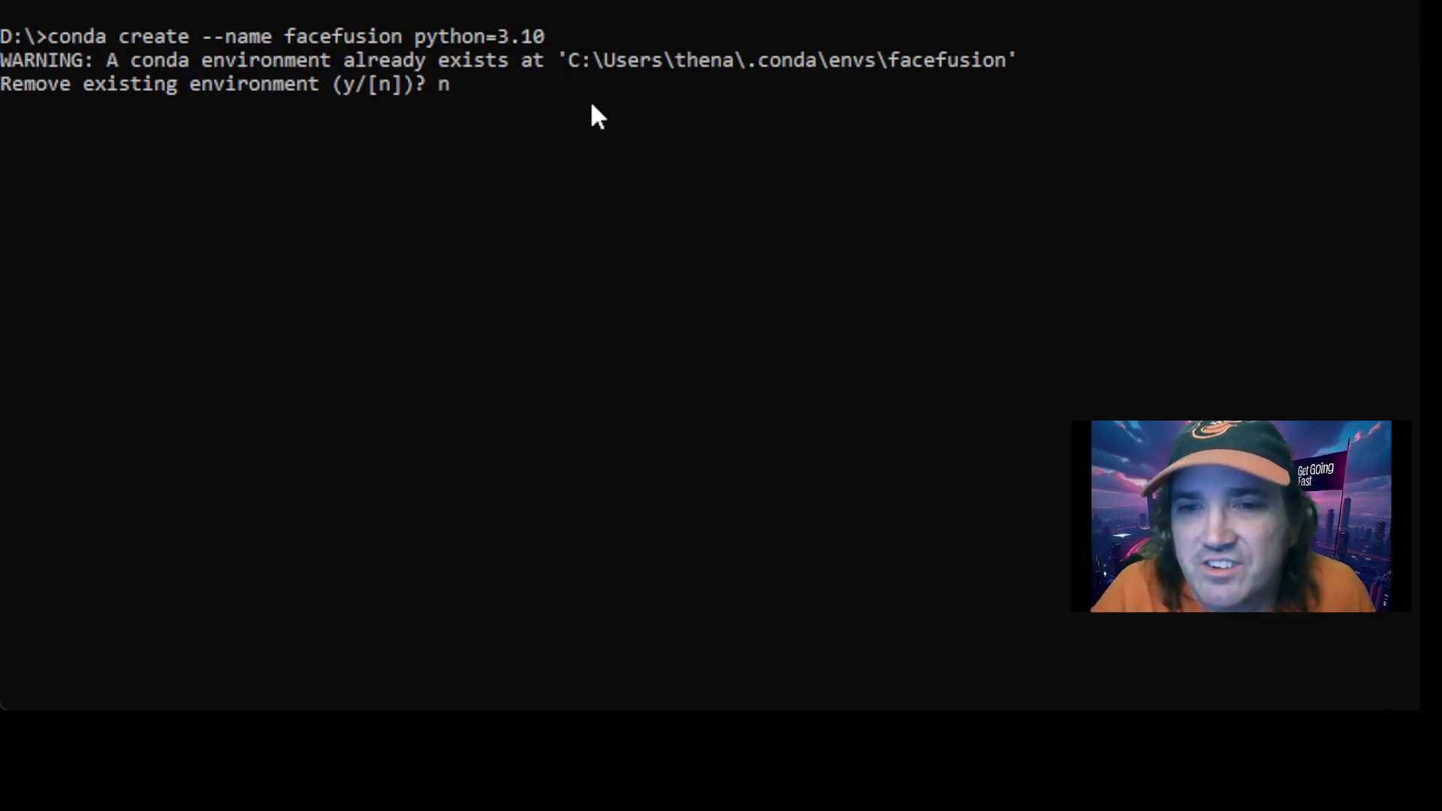
key("Return")
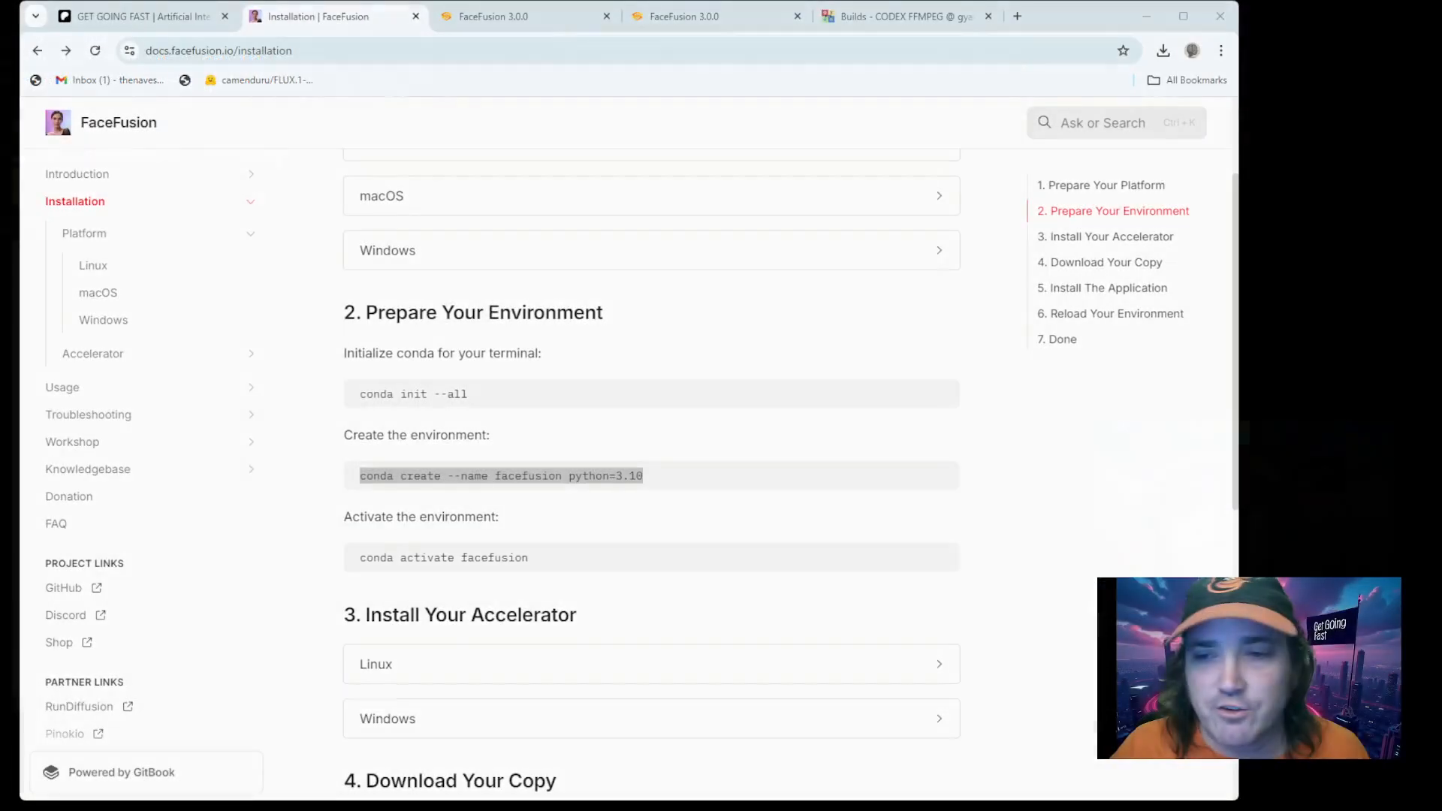
Step: Find the activation command on the FaceFusion Installation page and run conda activate facefusion in the Command Prompt
left_click(740, 460)
scroll(741, 460, "down", 1)
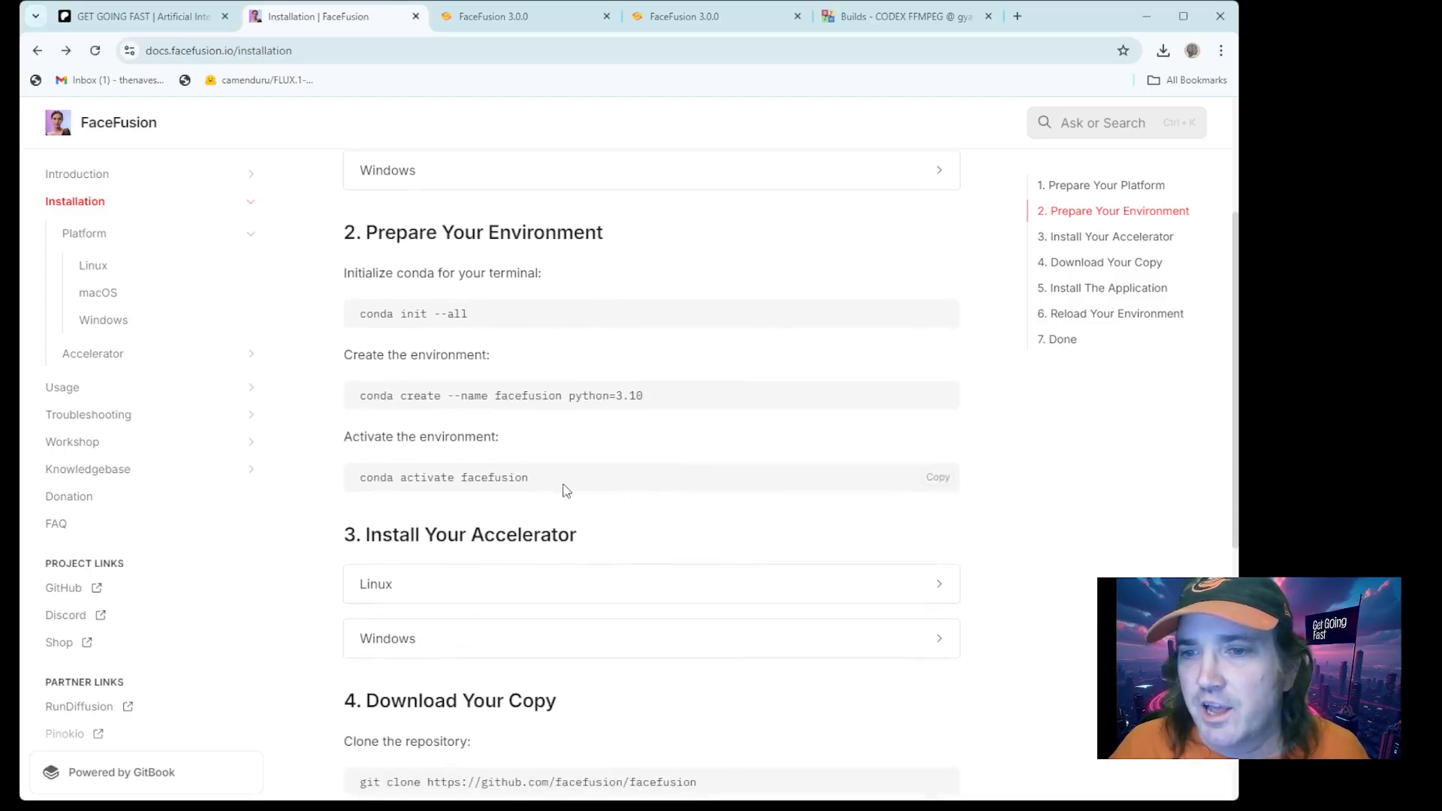
left_click_drag(528, 478, 355, 481)
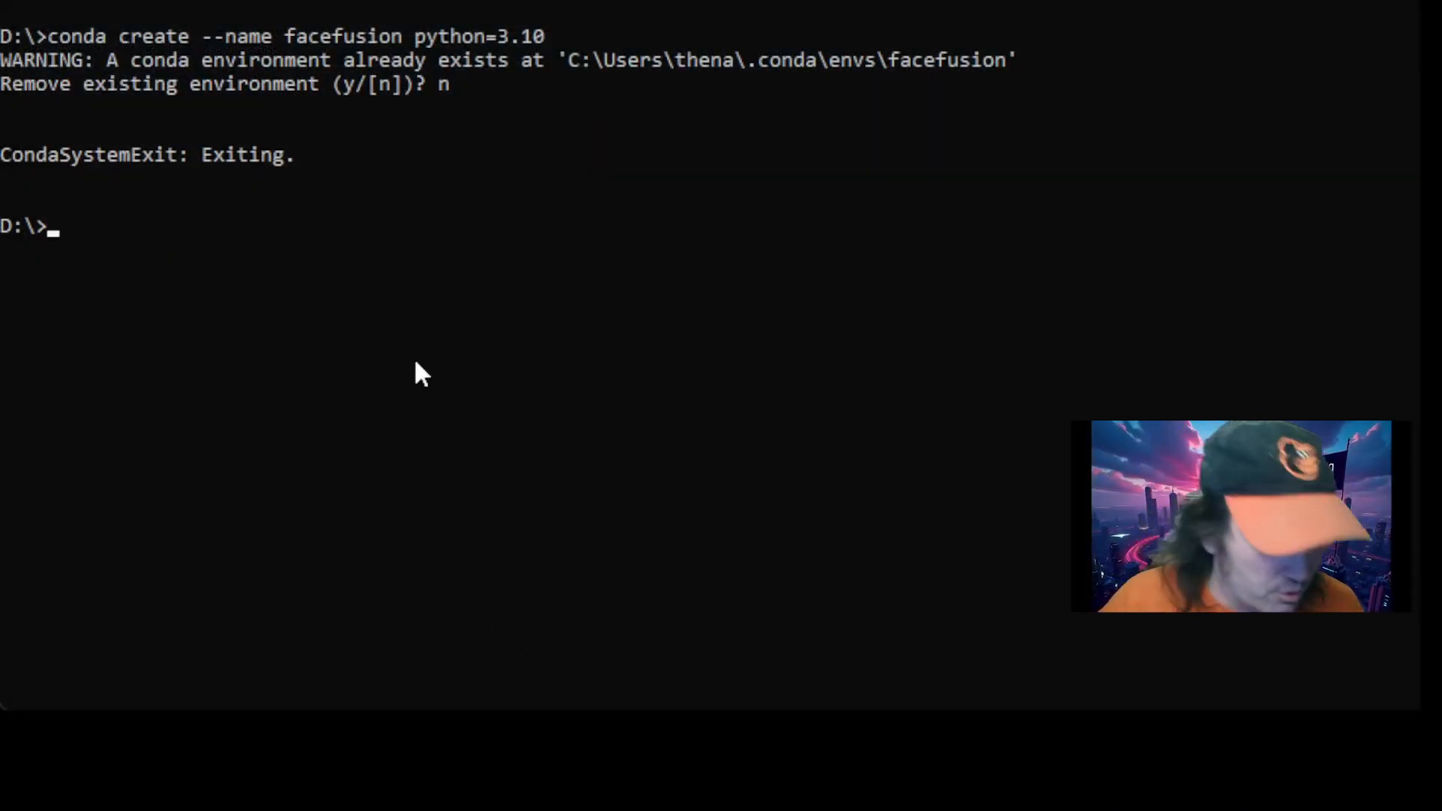
type("cond act")
key("BackSpace")
key("BackSpace")
key("BackSpace")
key("BackSpace")
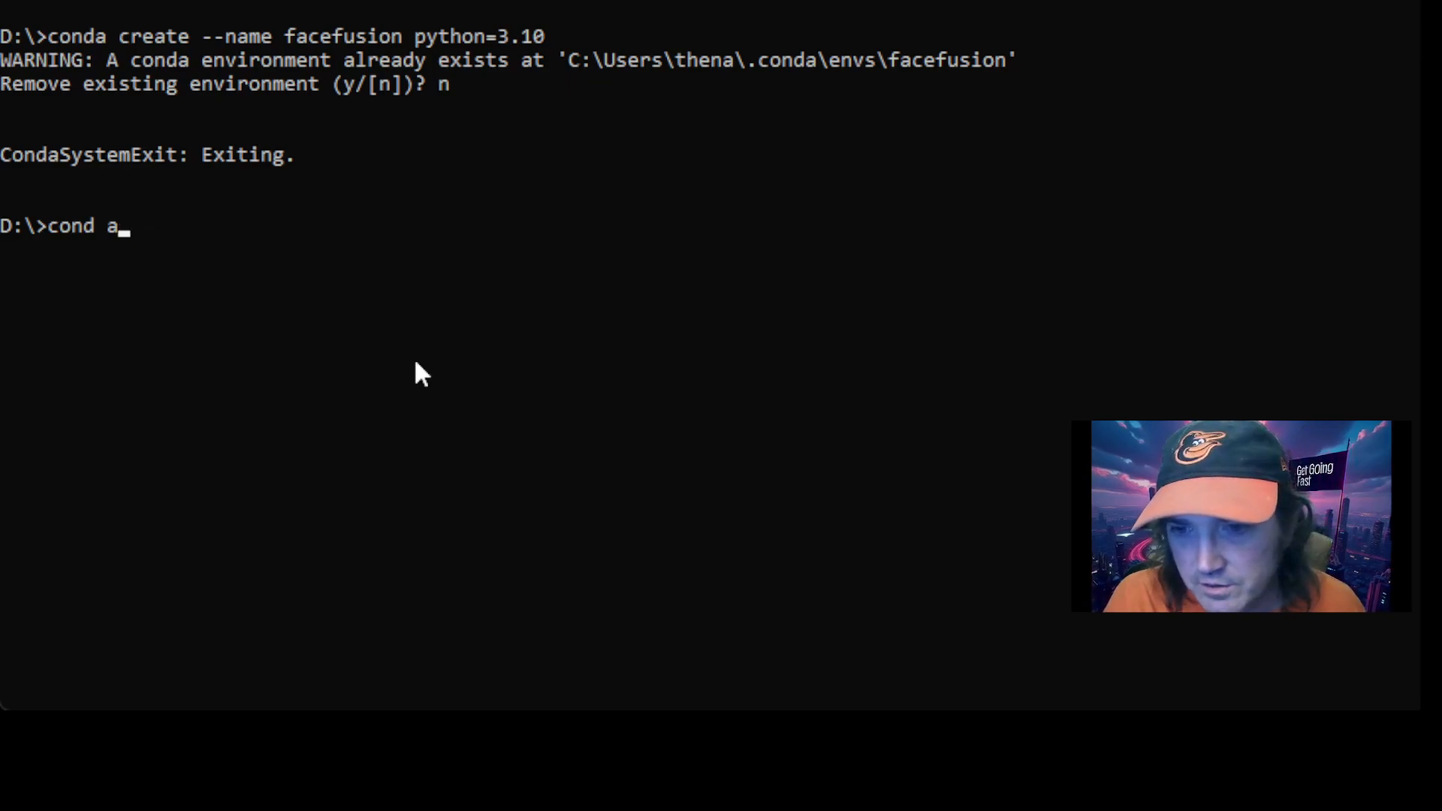
type("a activ")
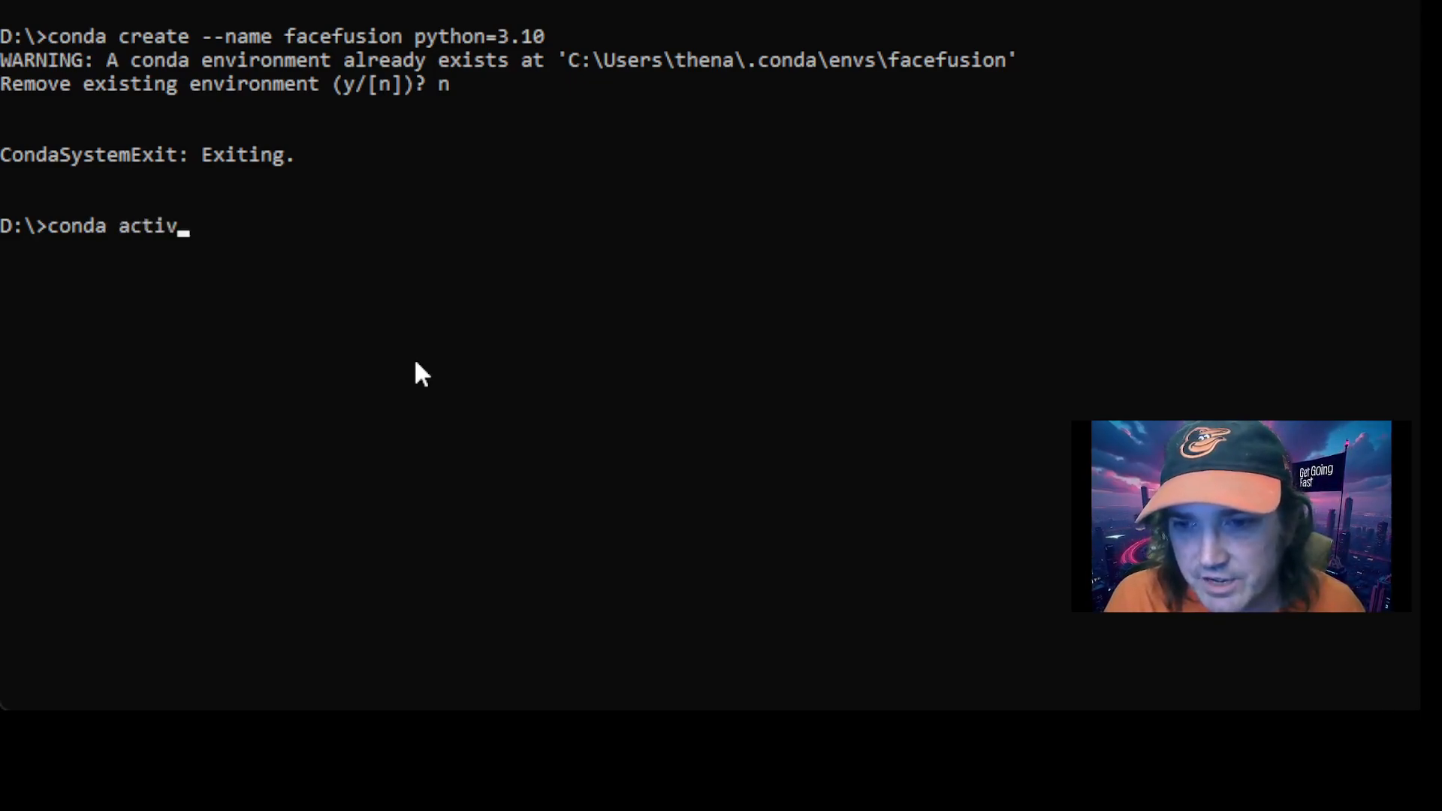
type("ate facef")
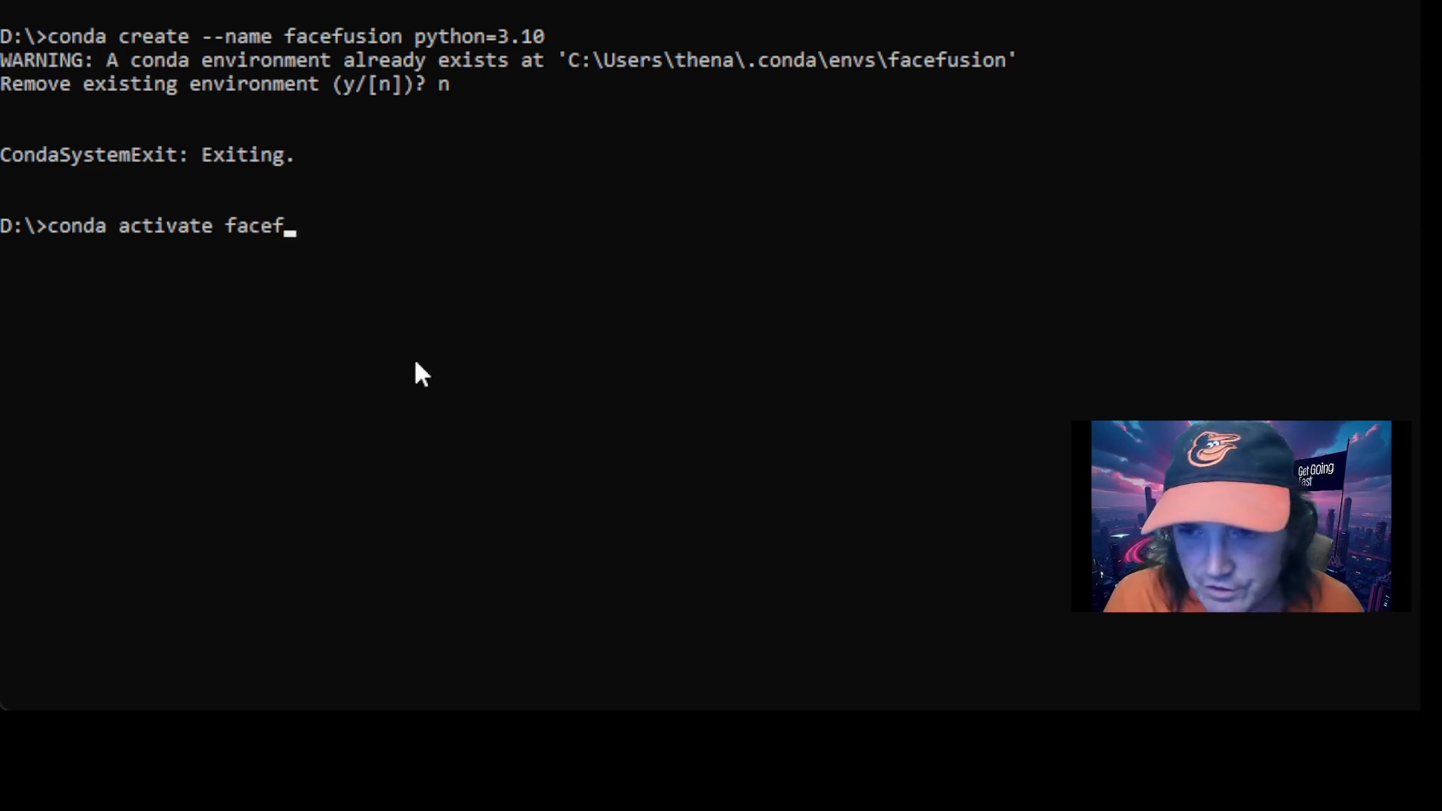
type("usion")
key("Return")
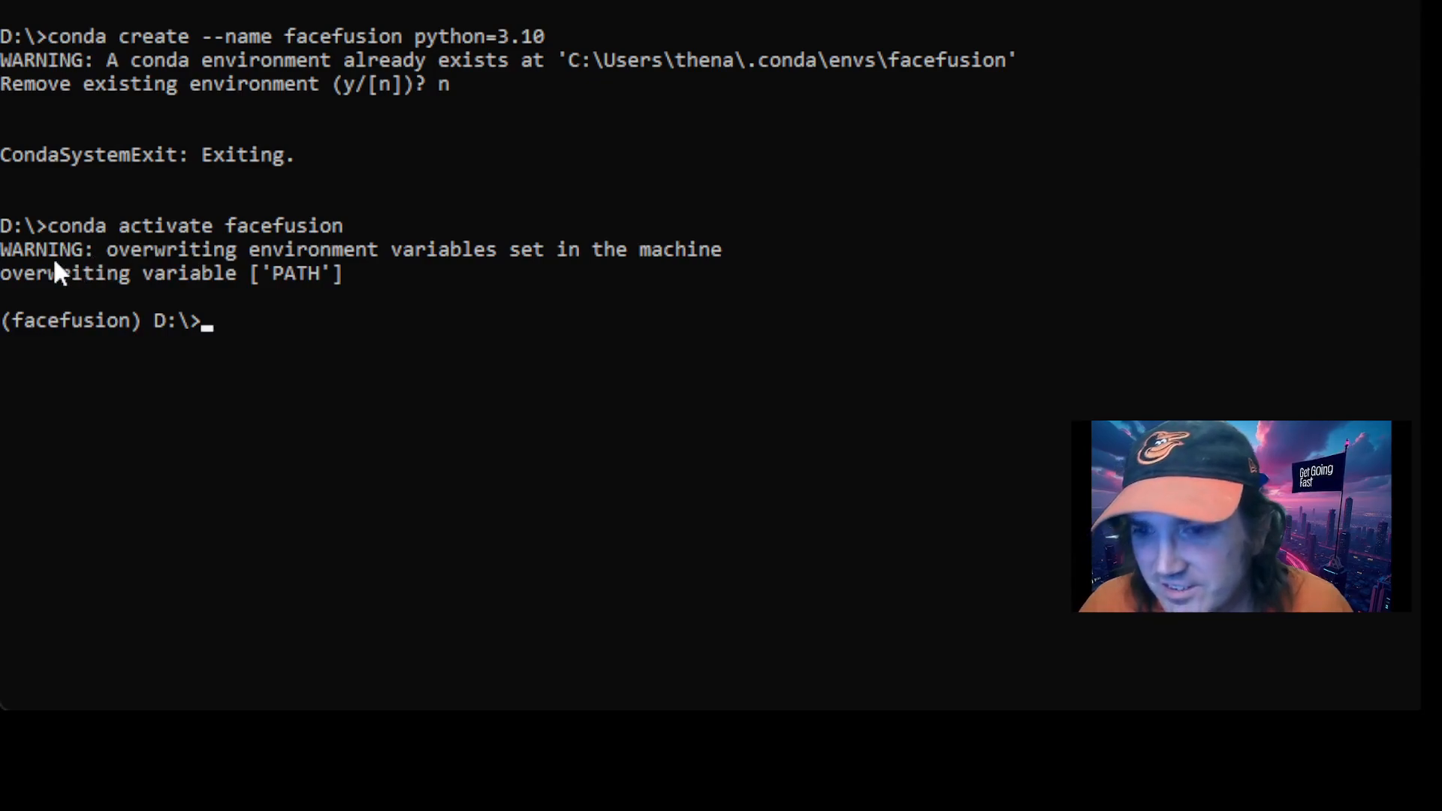
Step: Examine the activation output, highlighting the PATH warning and the environment name in front of the prompt
left_click_drag(48, 254, 348, 270)
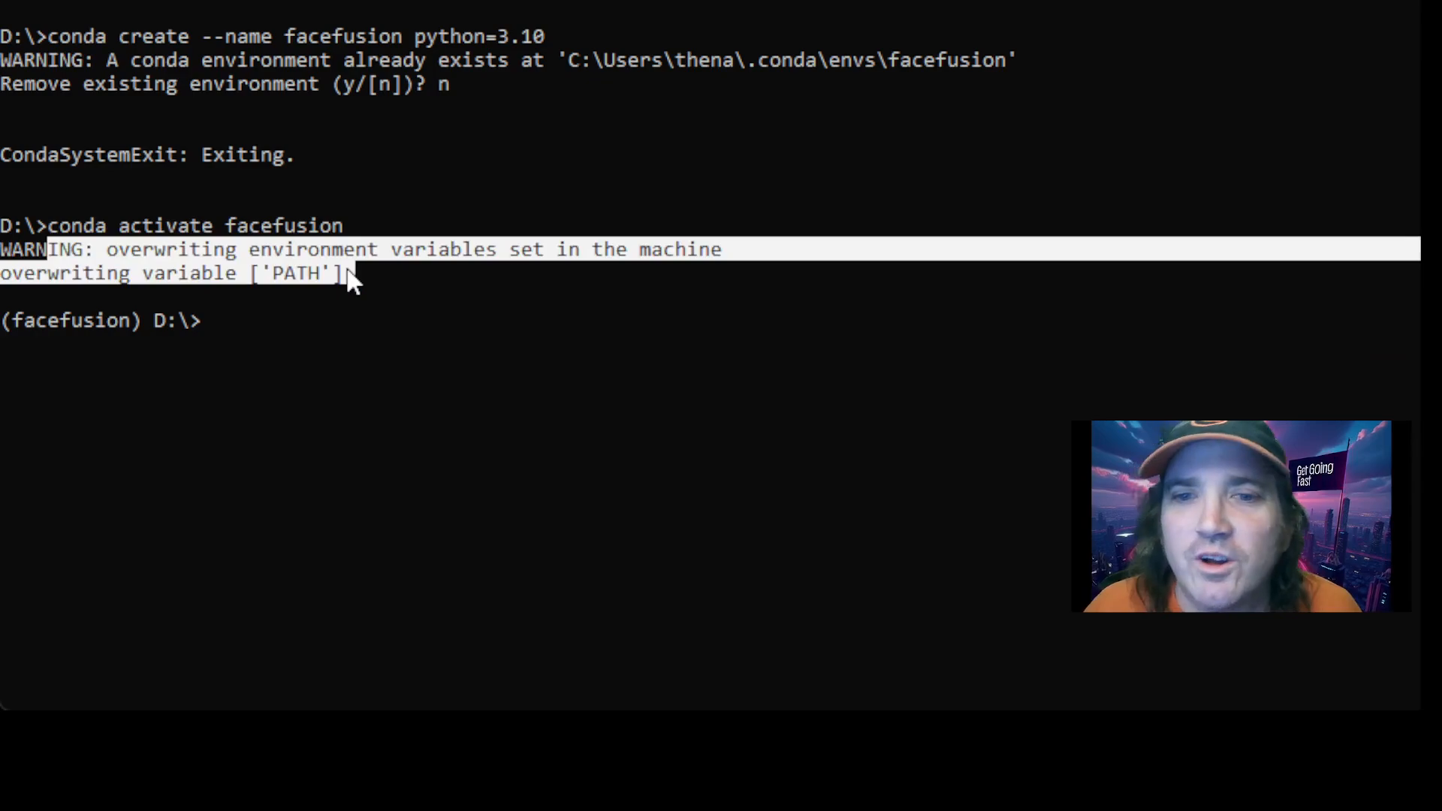
left_click(347, 270)
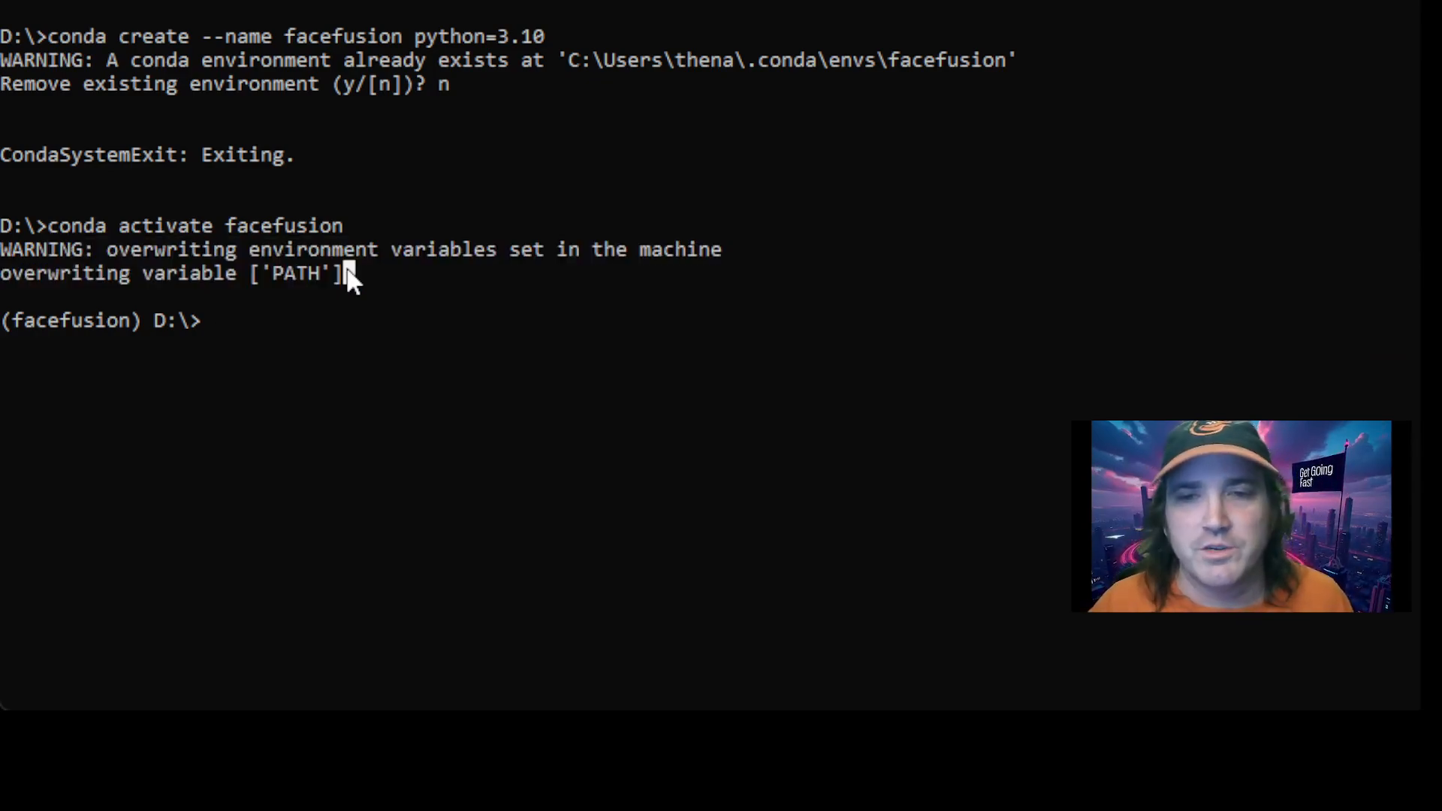
left_click(266, 320)
left_click(218, 322)
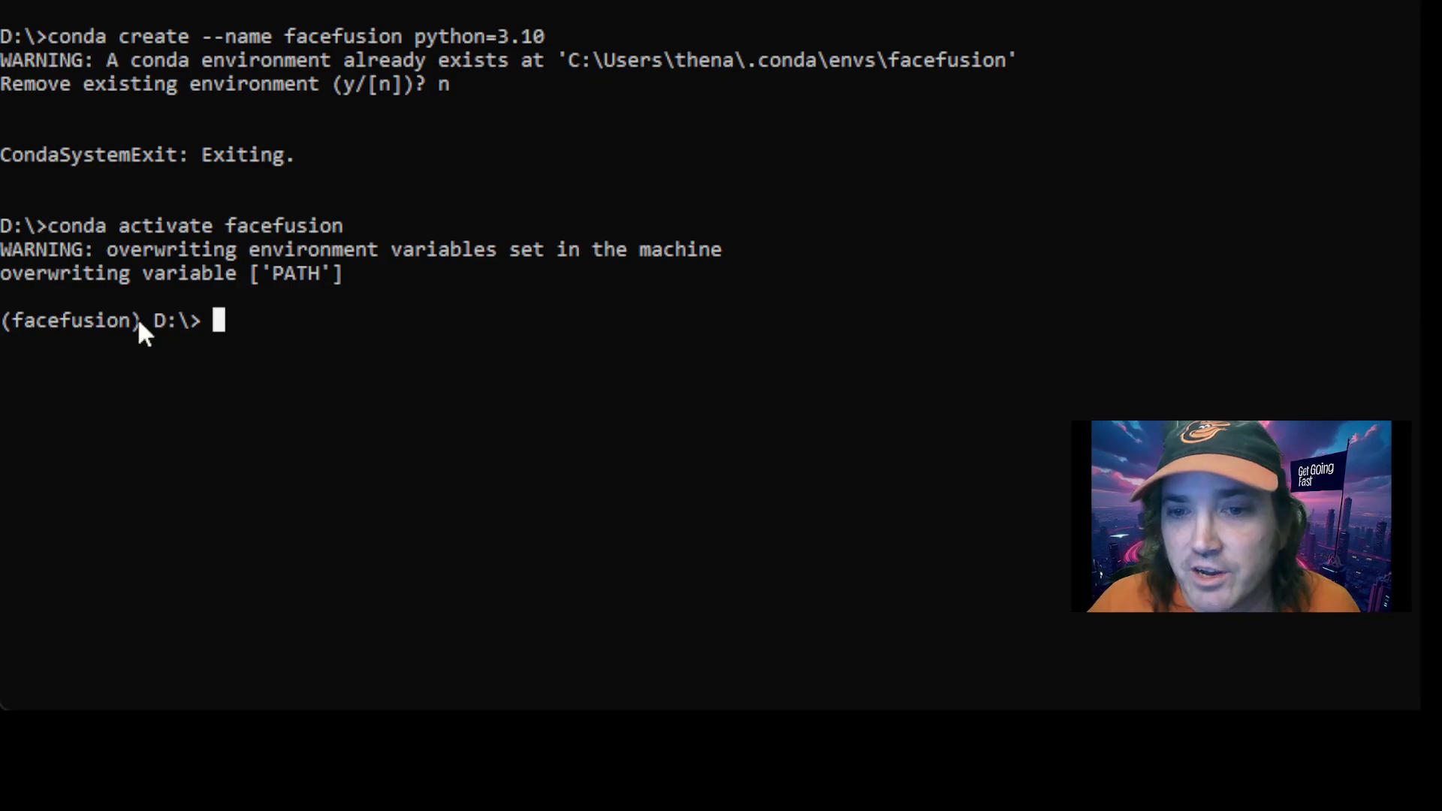
left_click_drag(144, 324, 6, 319)
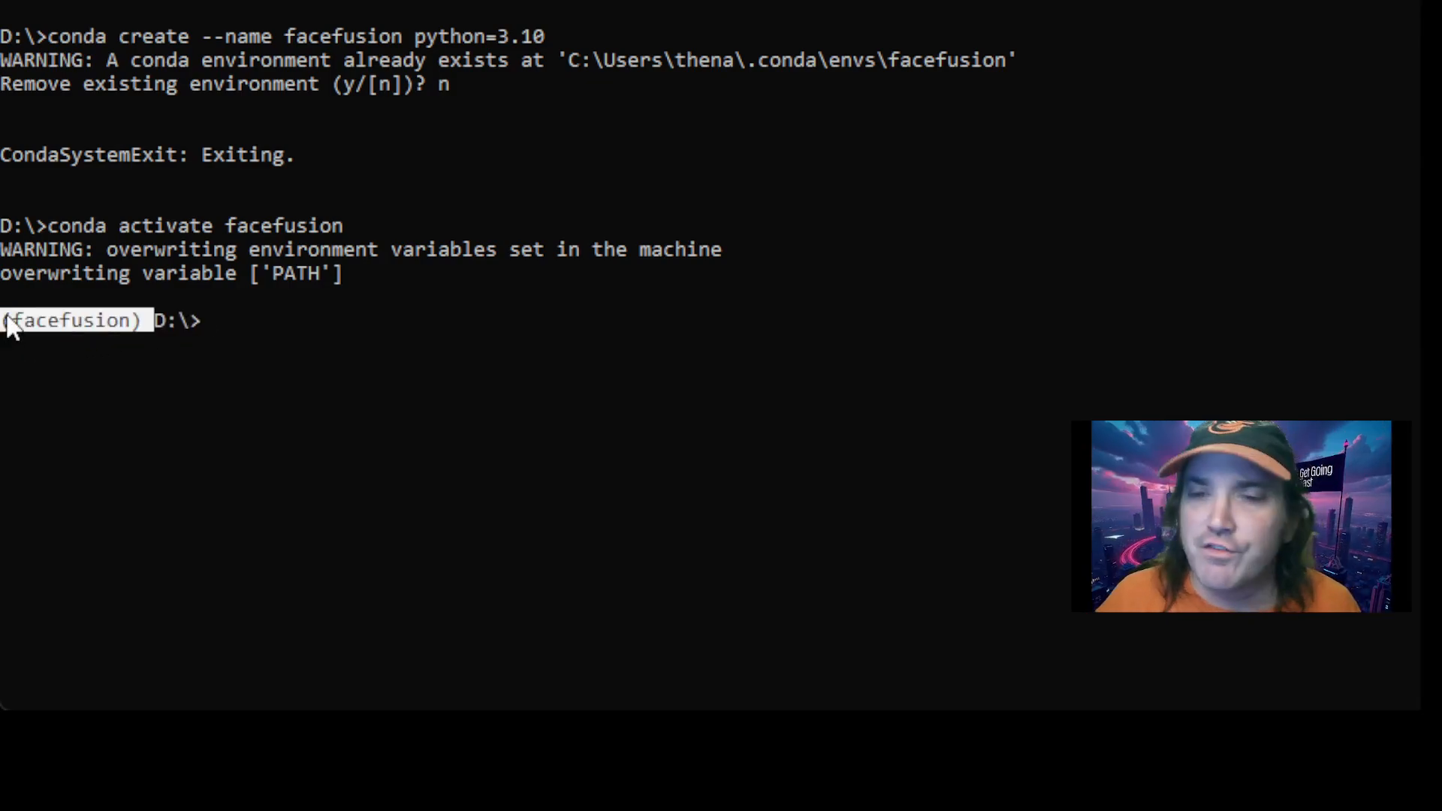
left_click(135, 297)
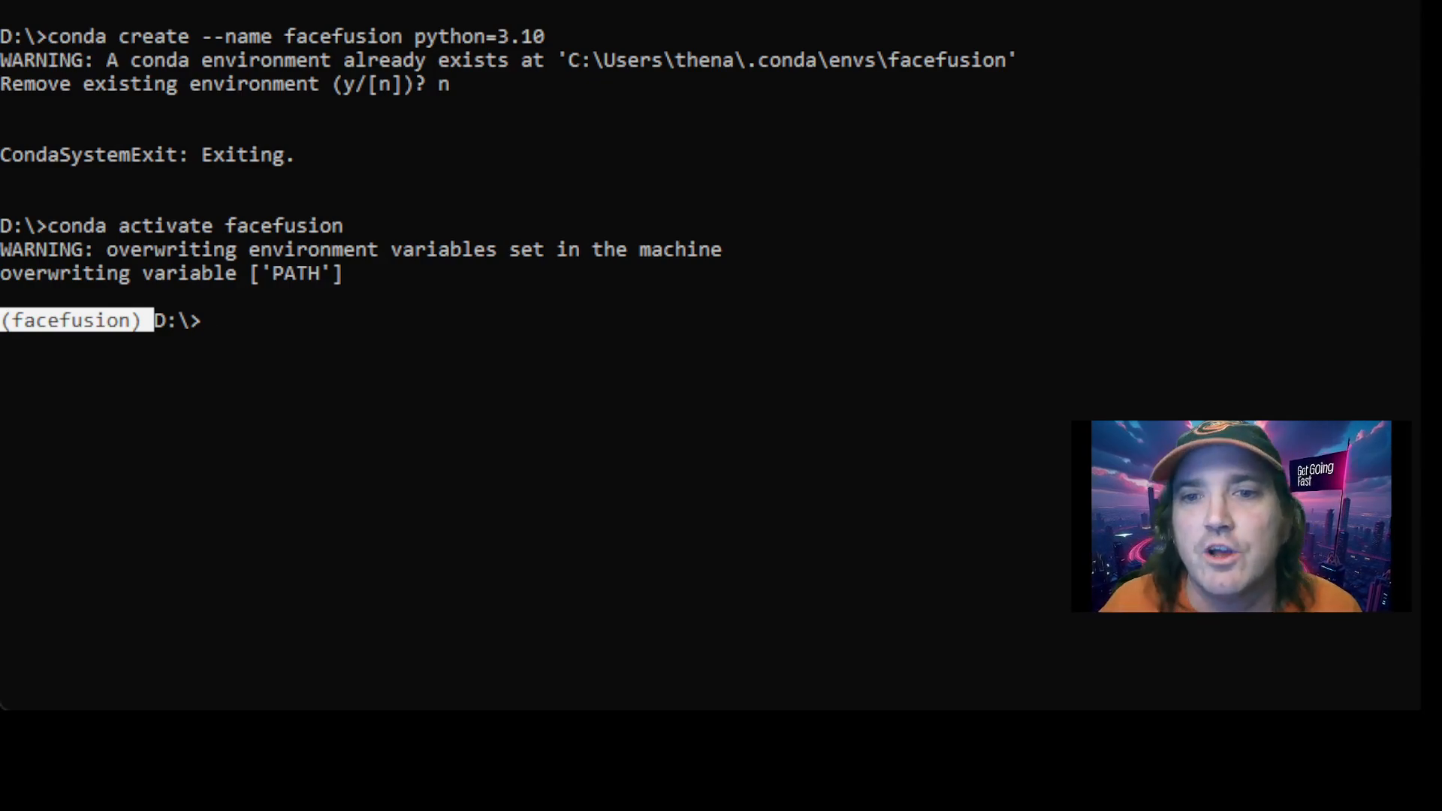
left_click(304, 317)
left_click_drag(137, 316, 25, 324)
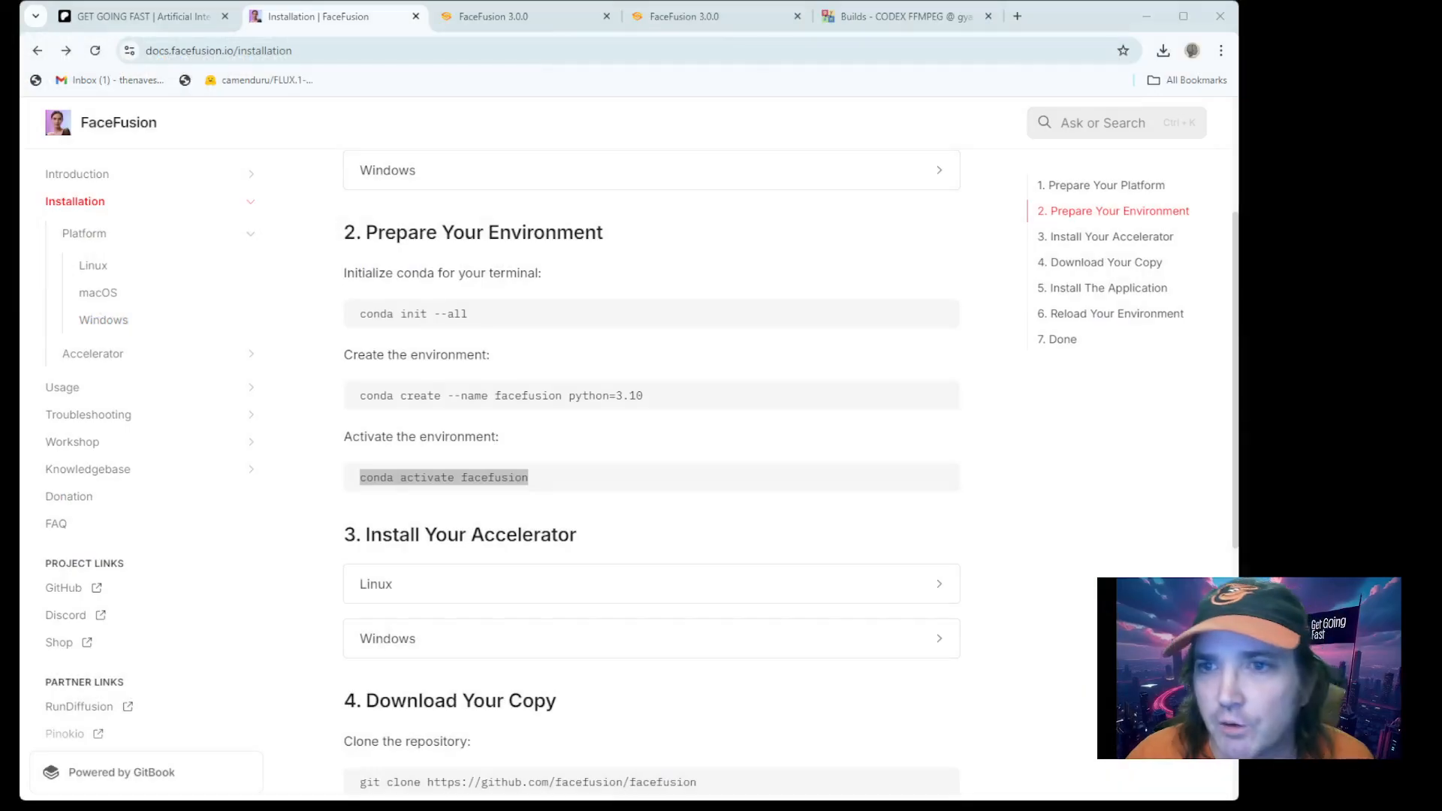
Step: Return to the FaceFusion Installation page in the browser and open the Windows instructions under Install Your Accelerator
left_click(714, 256)
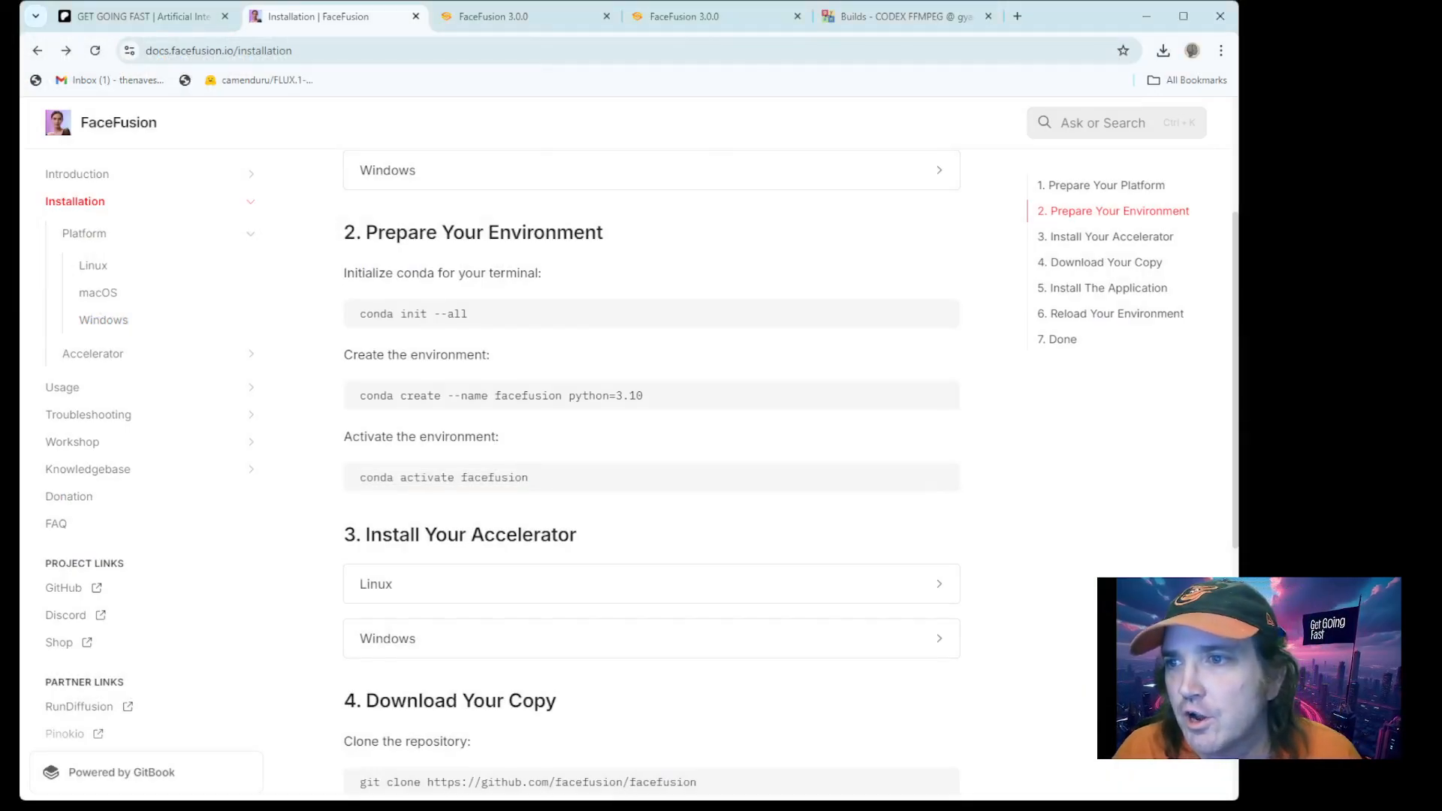
scroll(714, 256, "down", 1)
scroll(687, 304, "up", 4)
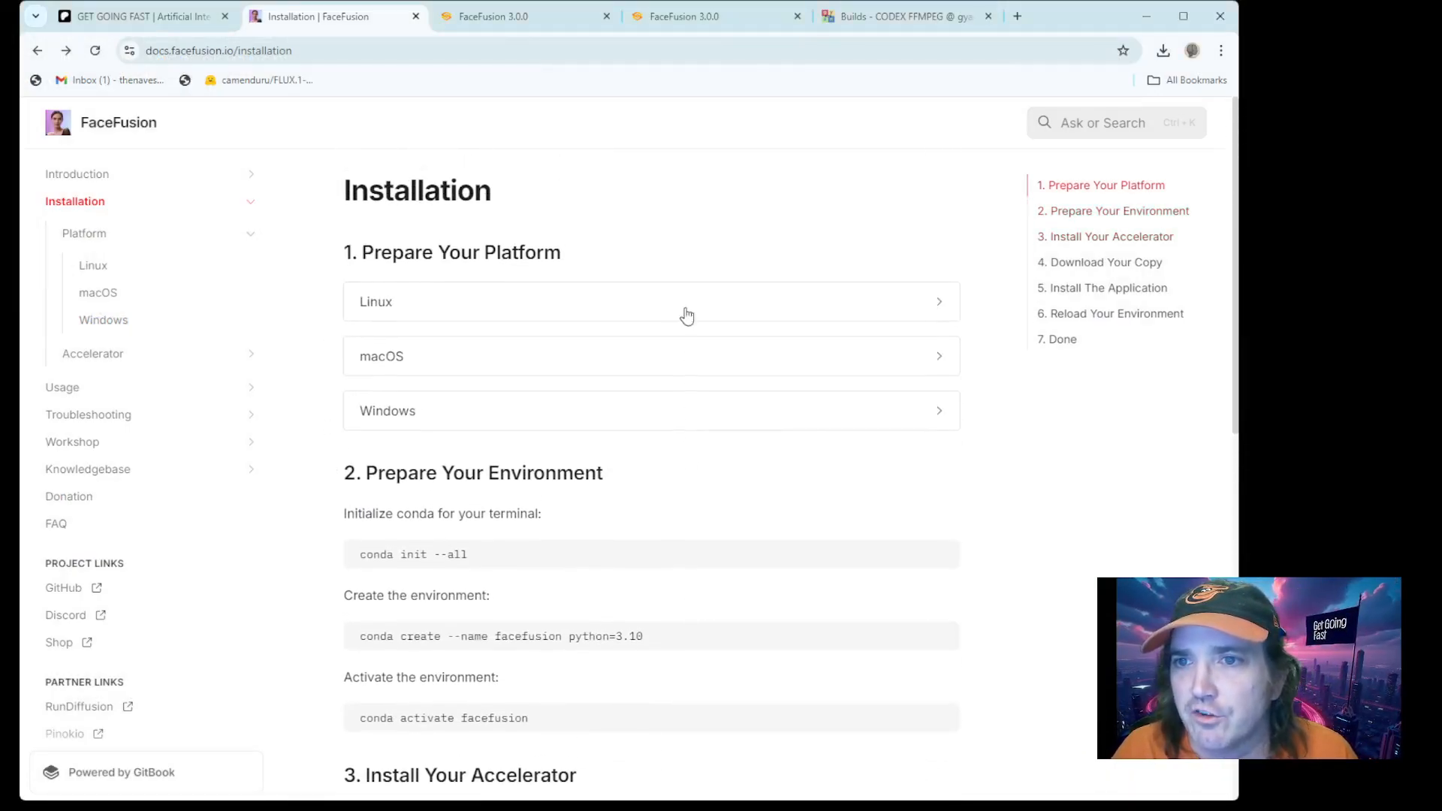
scroll(492, 296, "down", 2)
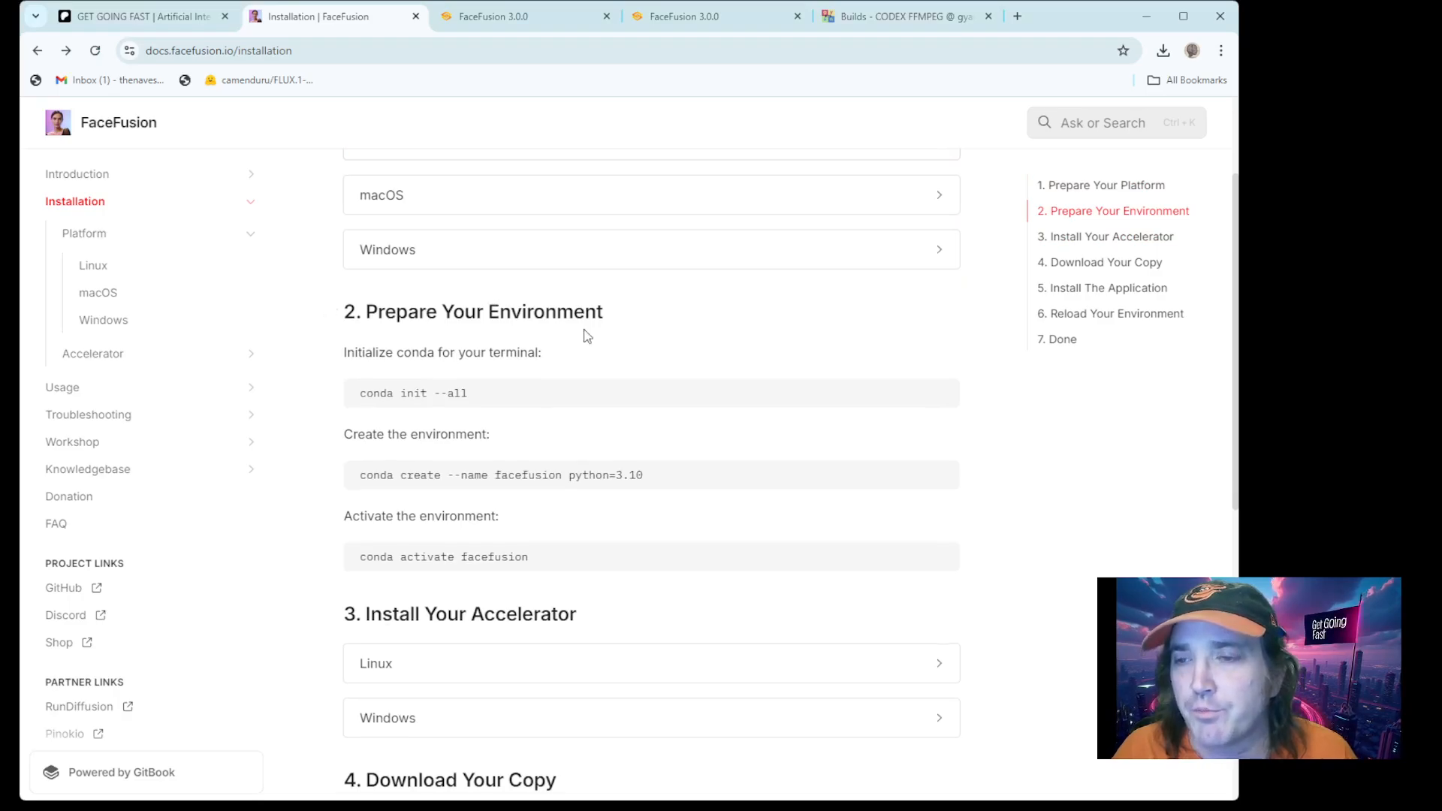
scroll(589, 327, "down", 2)
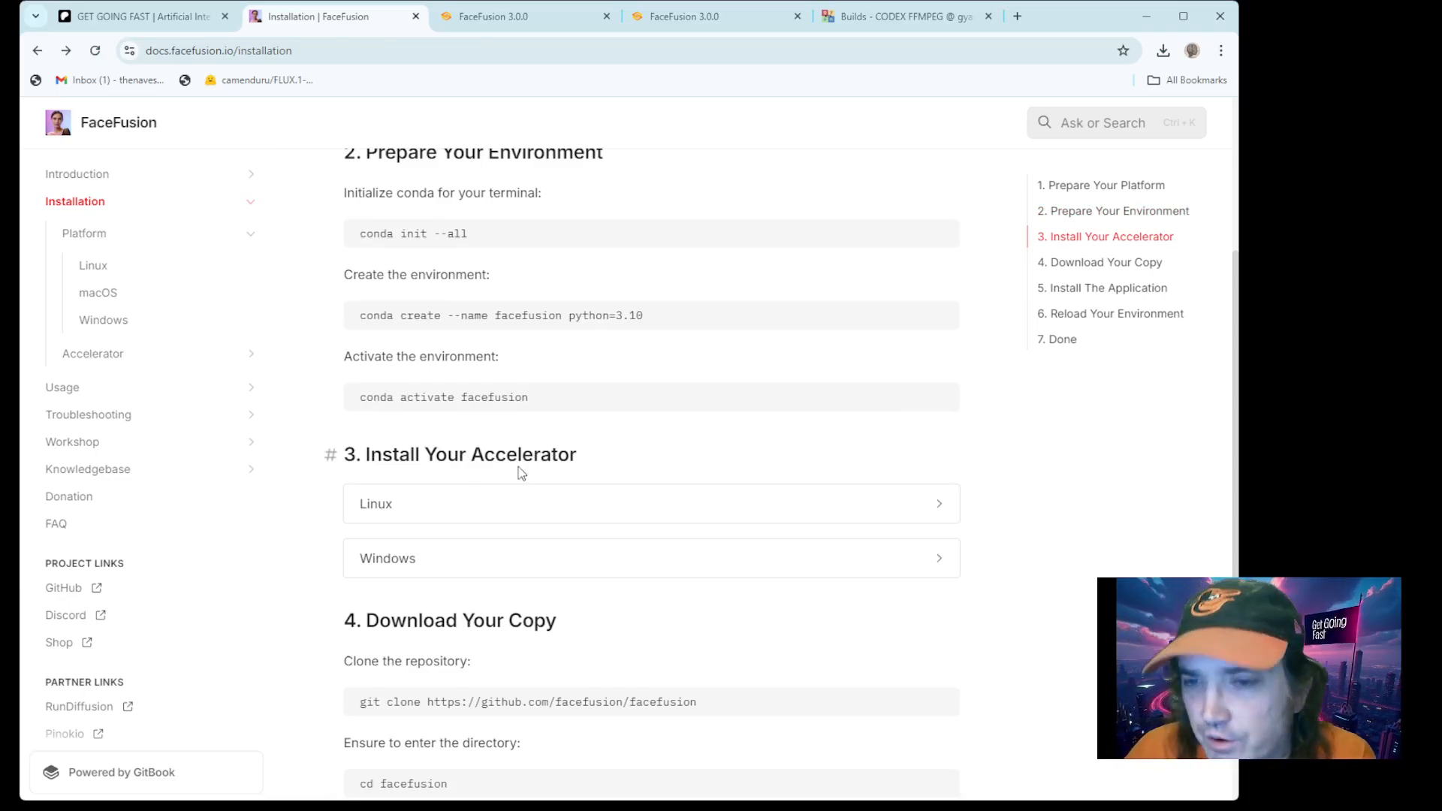
scroll(519, 469, "down", 1)
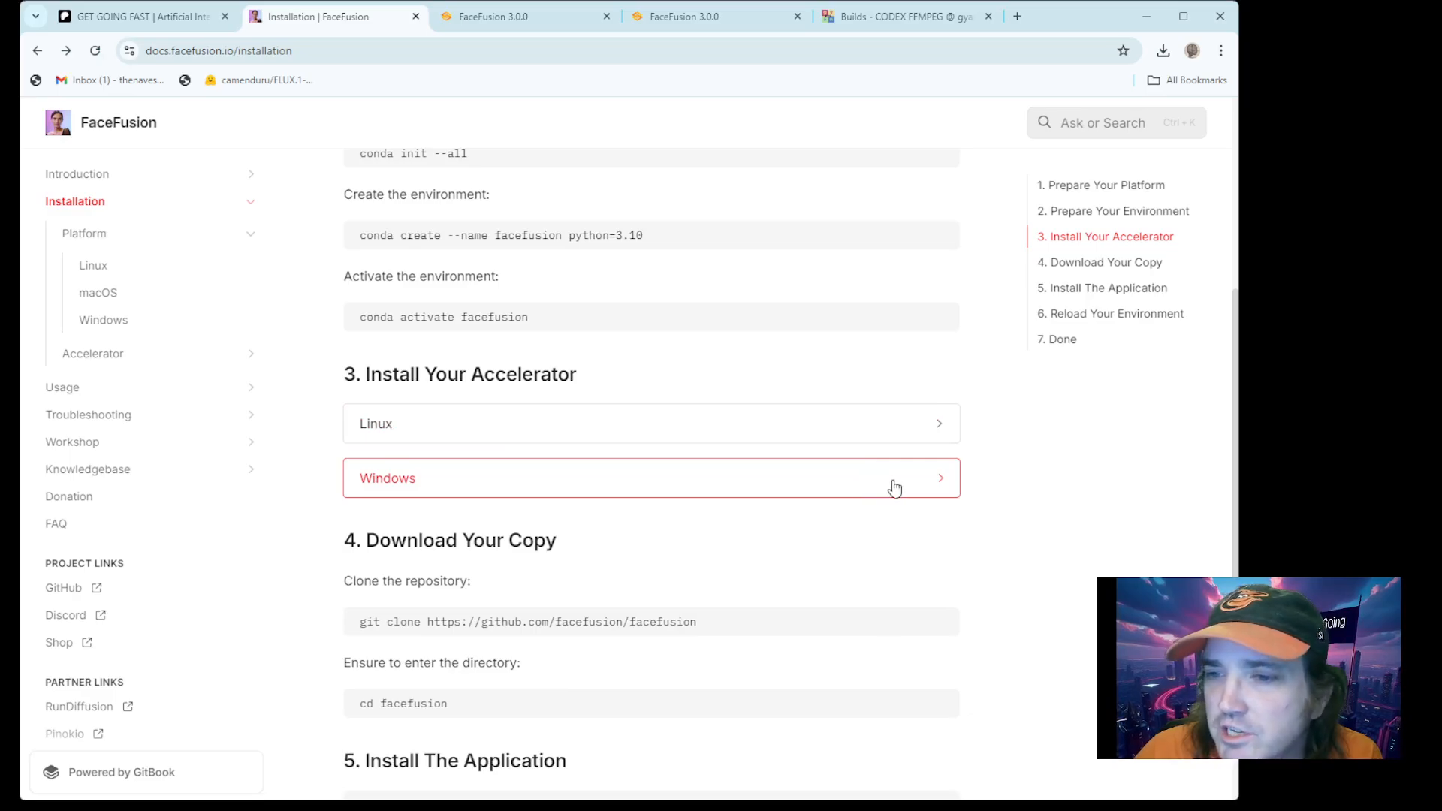
left_click(894, 489)
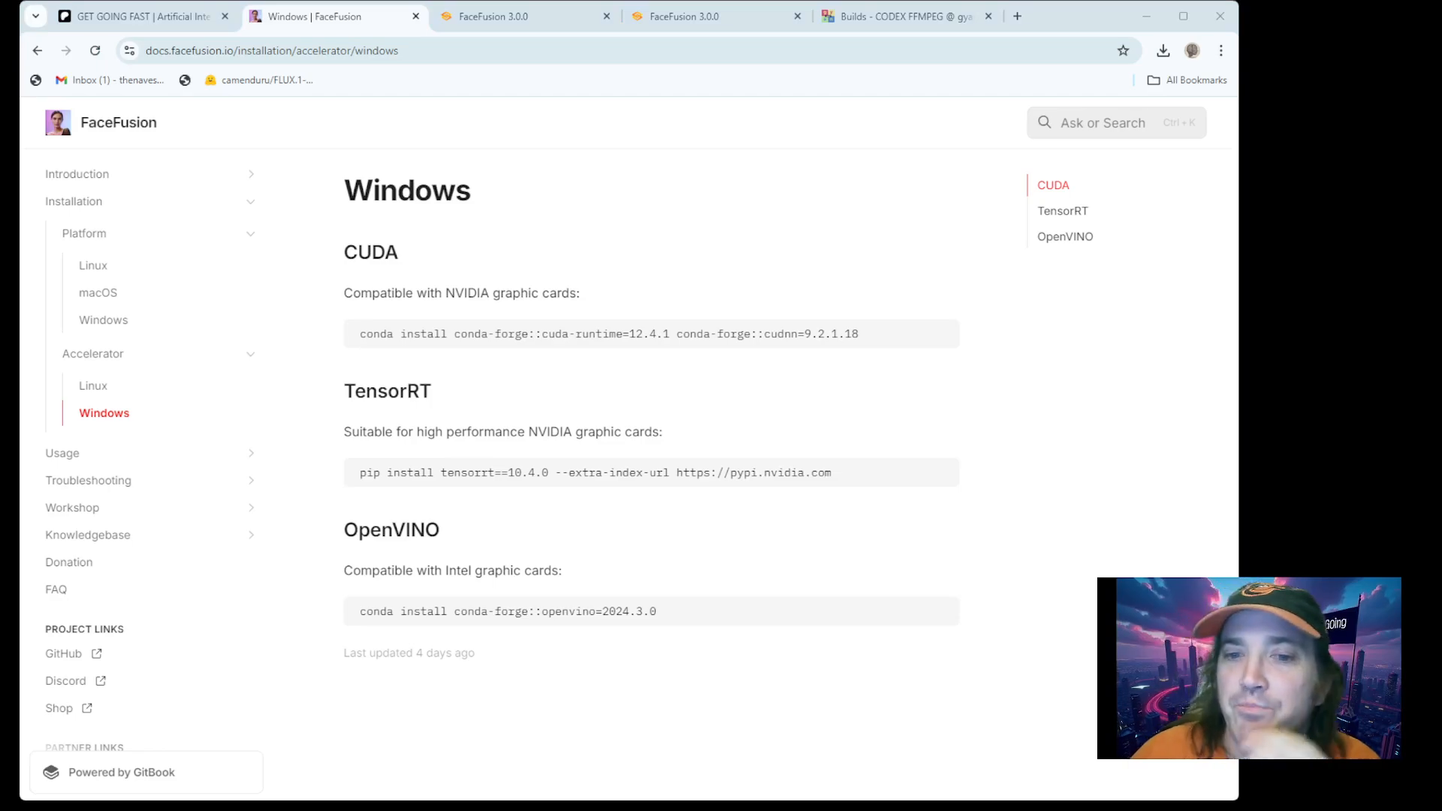
Step: Highlight the CUDA, TensorRT and OpenVINO headings to compare the accelerator options for Windows
left_click_drag(344, 253, 399, 254)
double_click(389, 390)
double_click(383, 529)
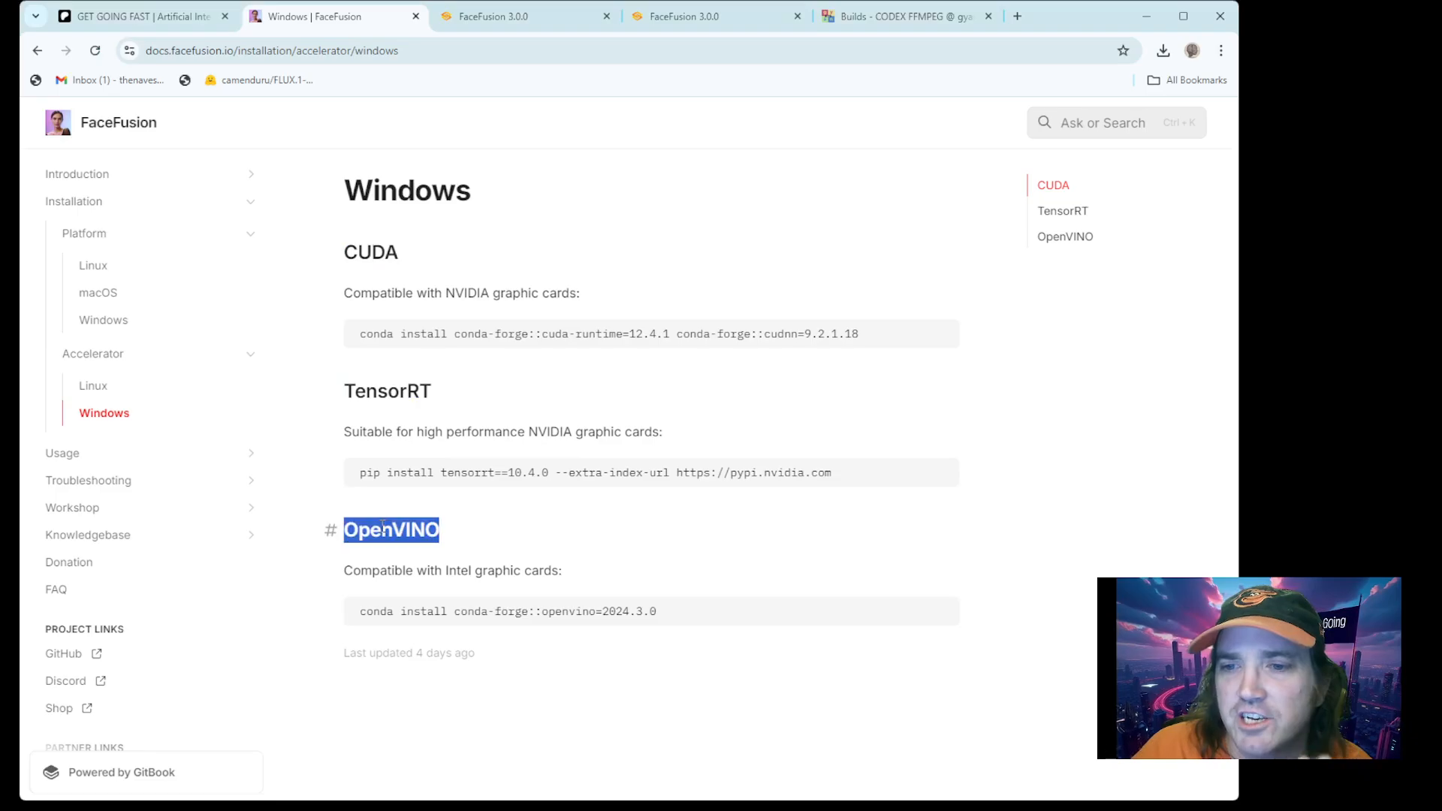
Step: Go over the OpenVINO, CUDA and TensorRT headings again to weigh the accelerator choices for Windows
left_click(448, 540)
left_click_drag(448, 539, 343, 531)
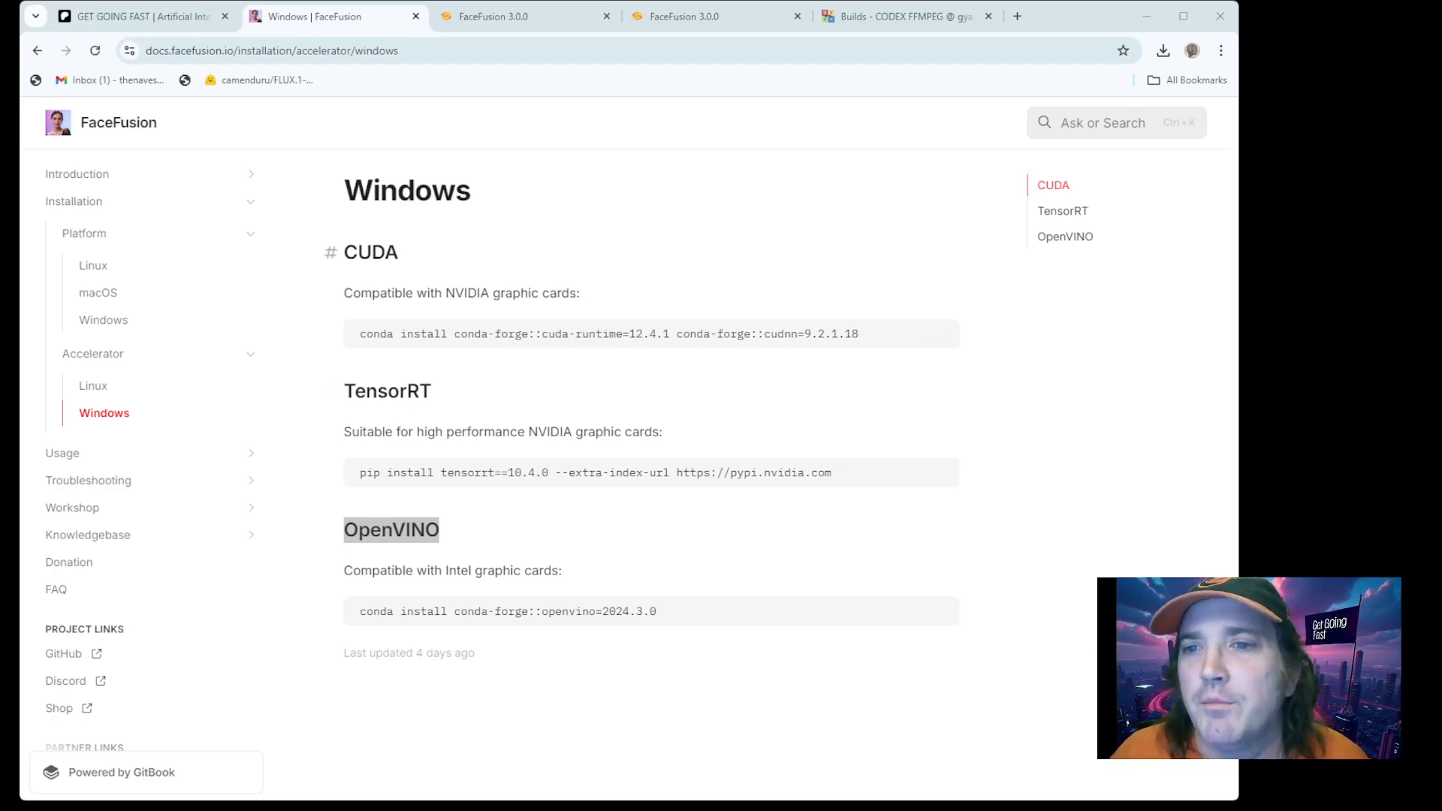
double_click(371, 253)
double_click(430, 391)
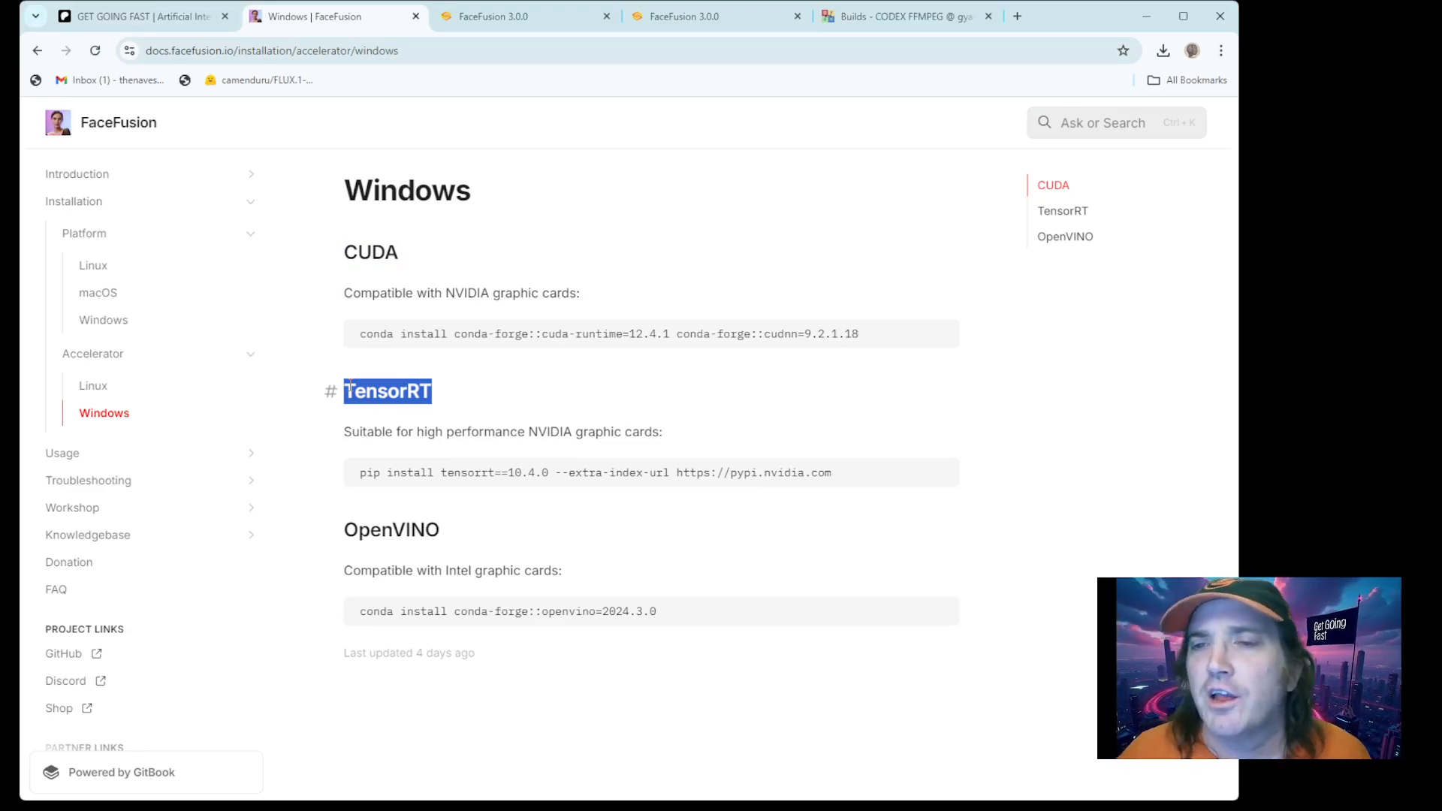
left_click_drag(403, 257, 351, 258)
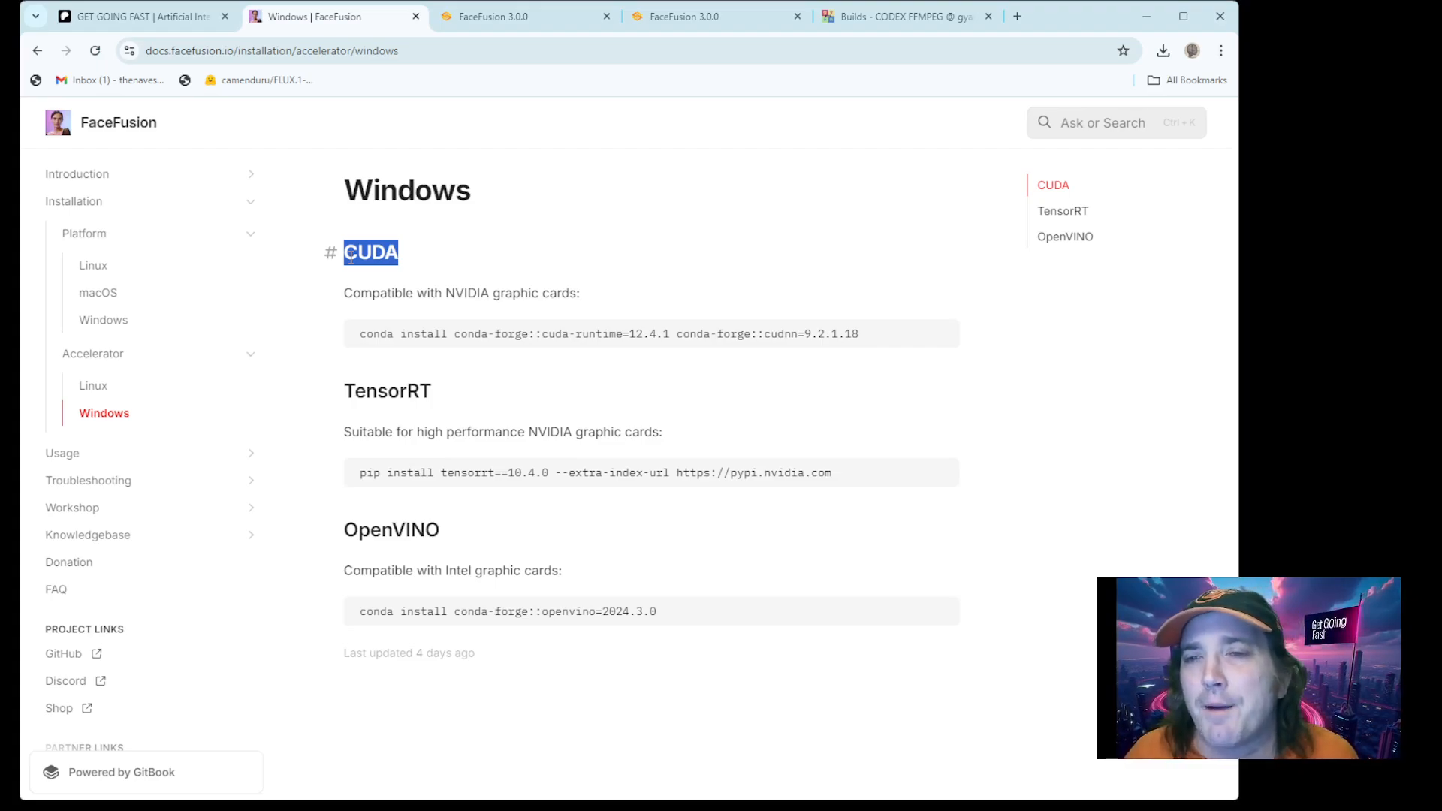
left_click(455, 319)
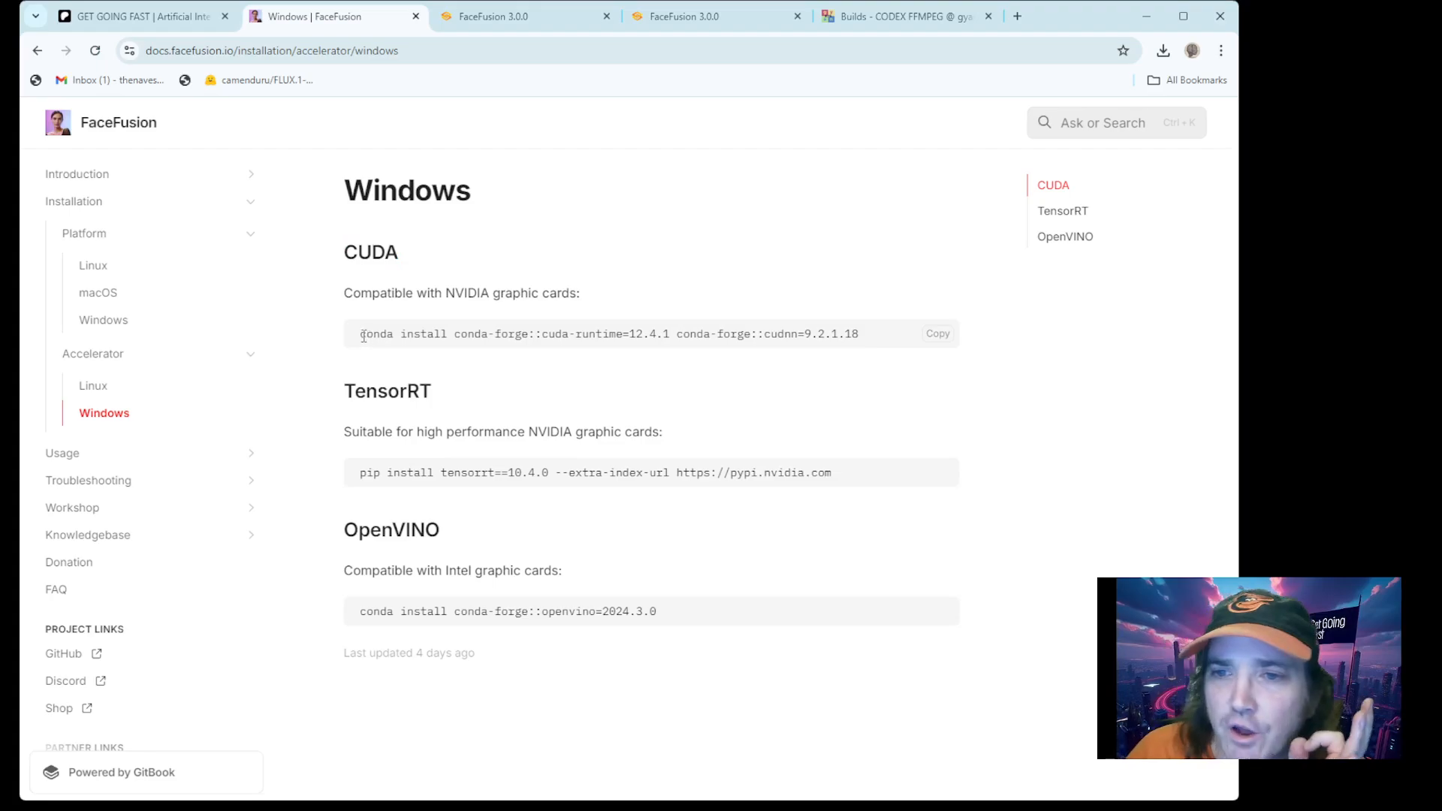
Step: Examine the install commands listed for CUDA, TensorRT and OpenVINO, highlighting each on the Windows accelerator page
left_click_drag(362, 334, 863, 335)
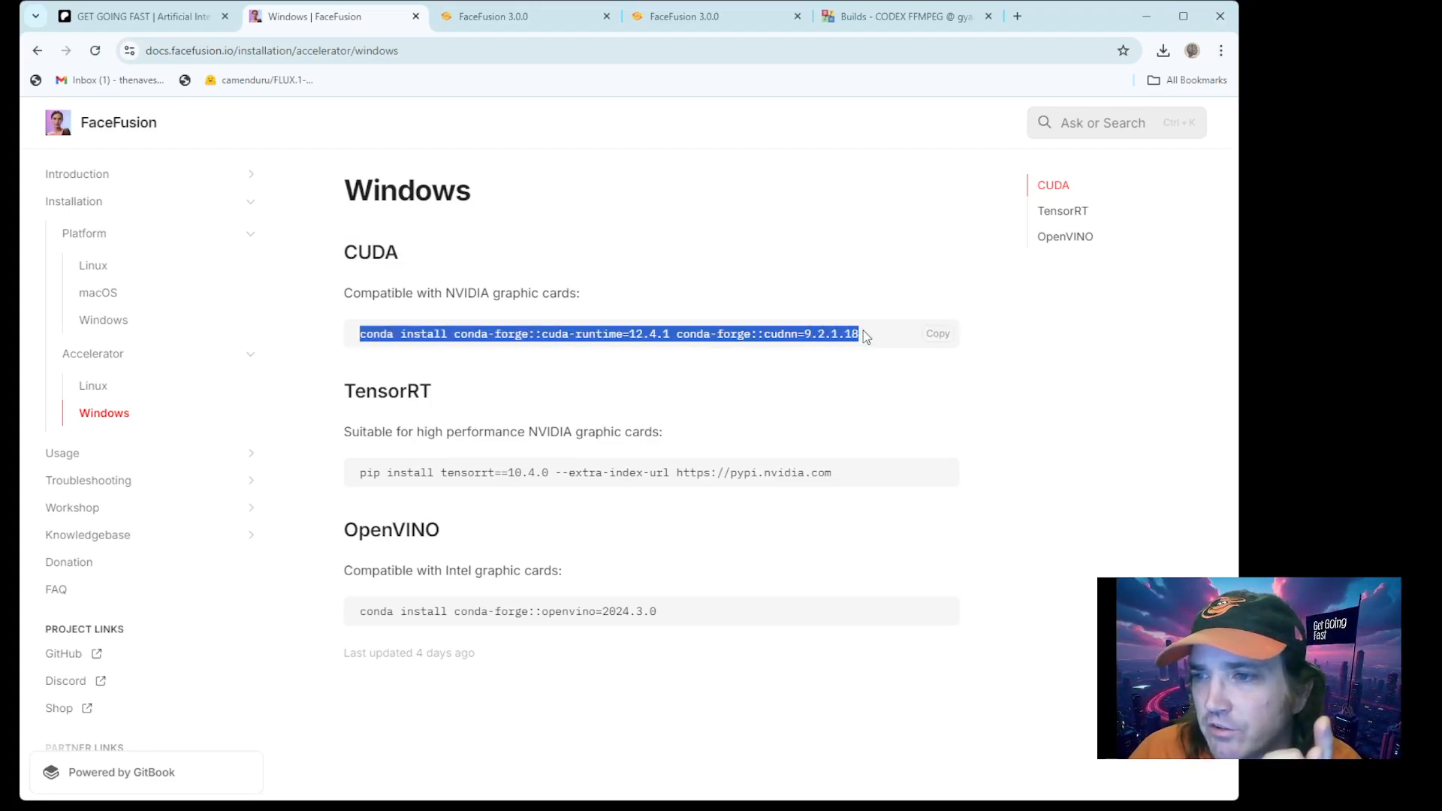
left_click_drag(361, 476, 850, 474)
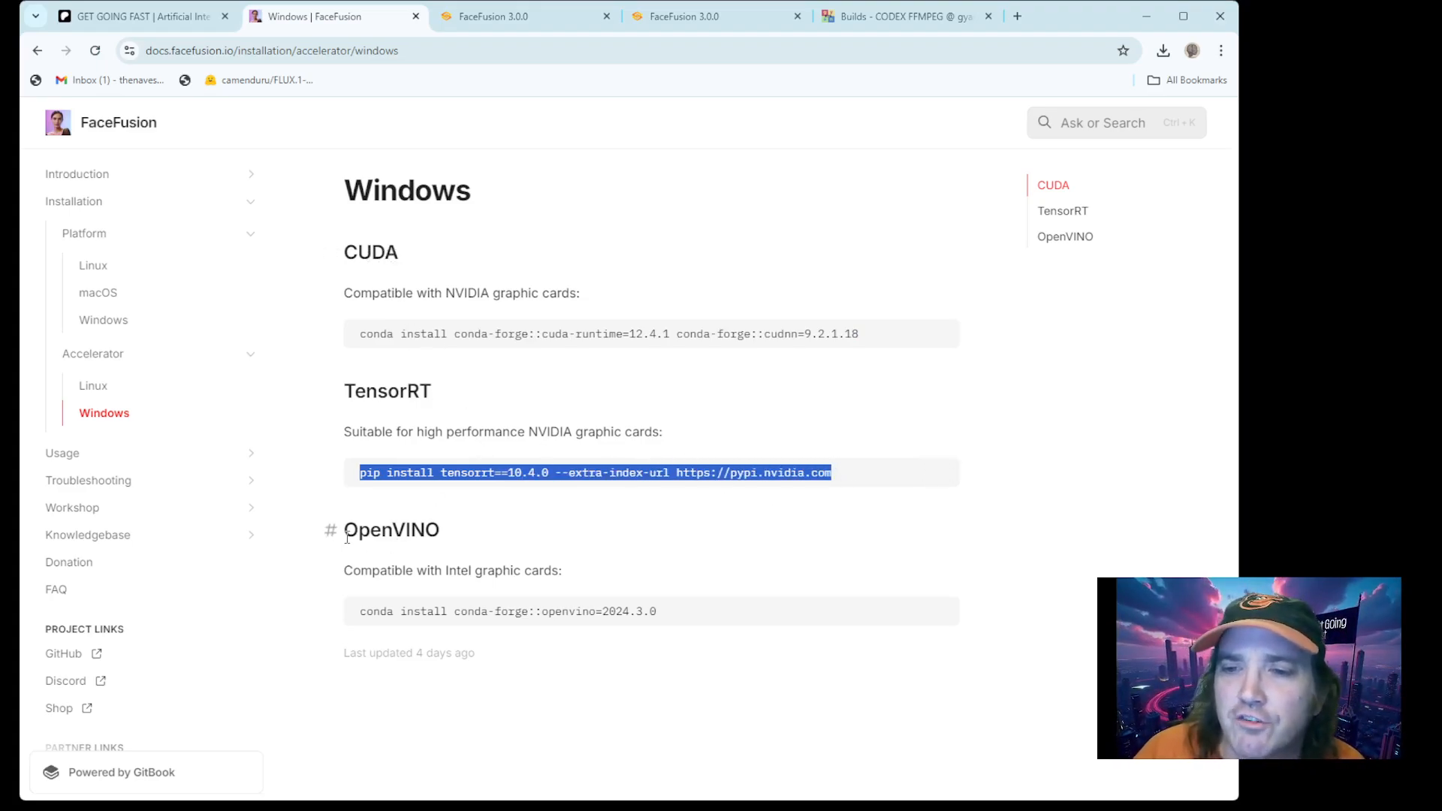
left_click_drag(347, 534, 492, 553)
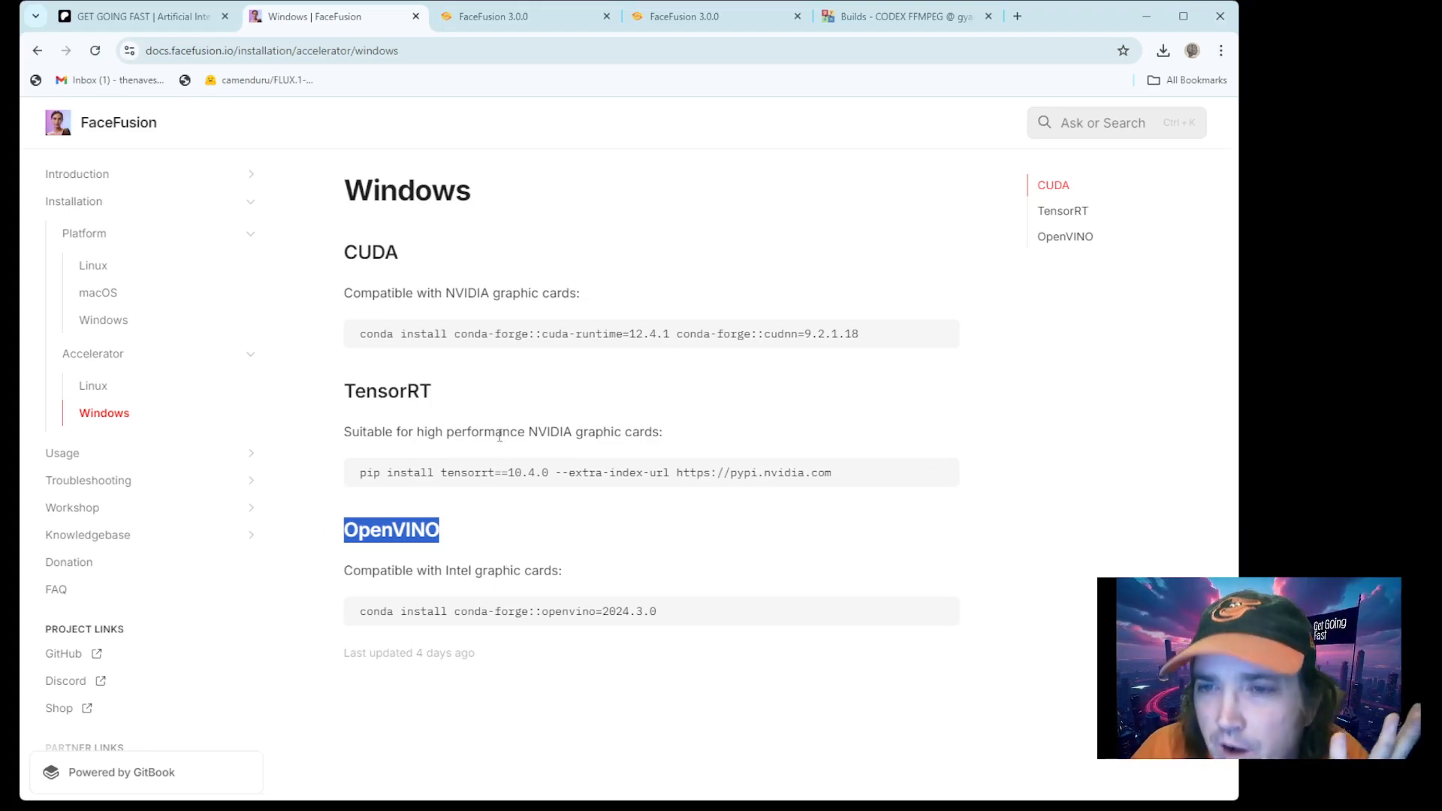
left_click(521, 393)
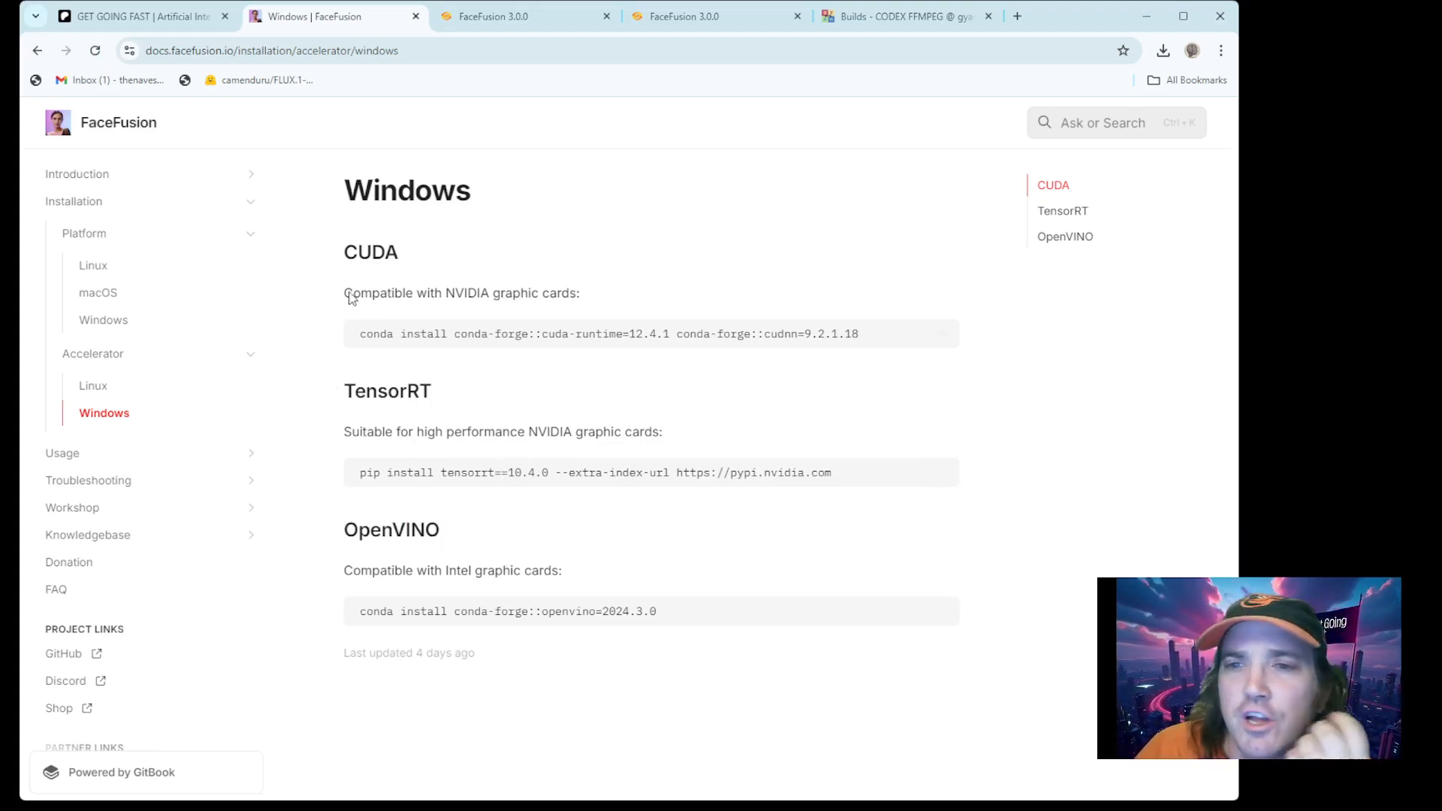
left_click_drag(360, 324, 744, 390)
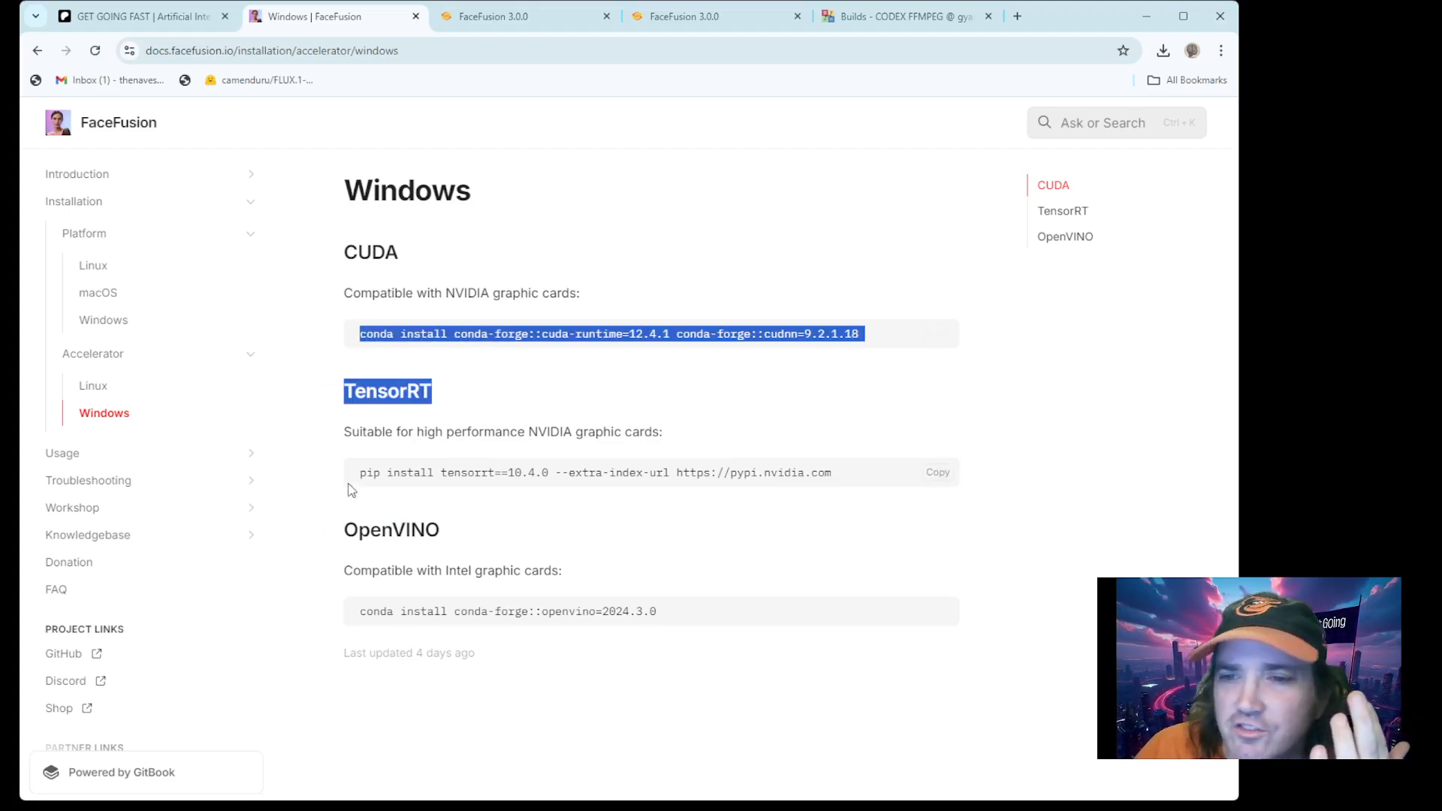
left_click(730, 500)
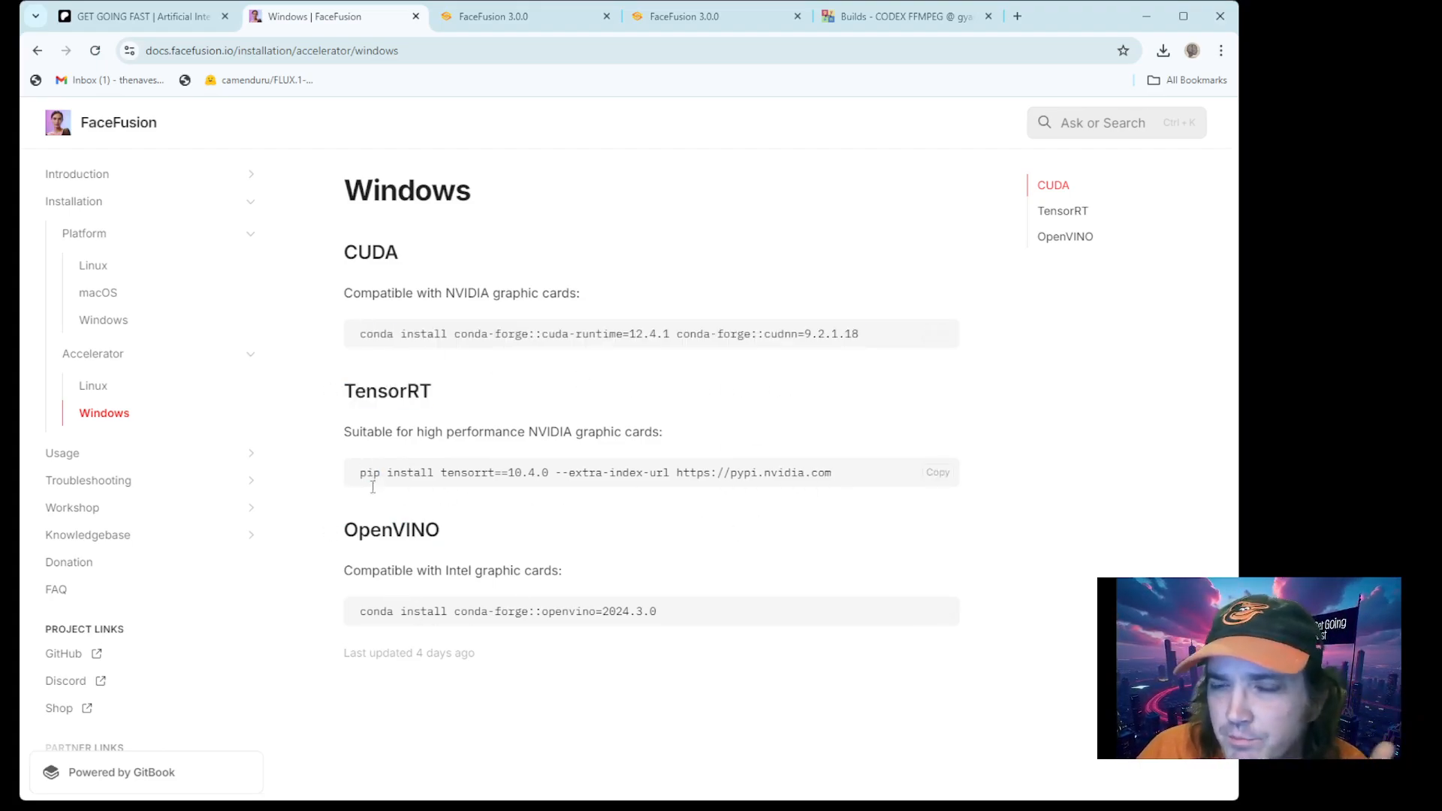
left_click_drag(361, 618, 667, 619)
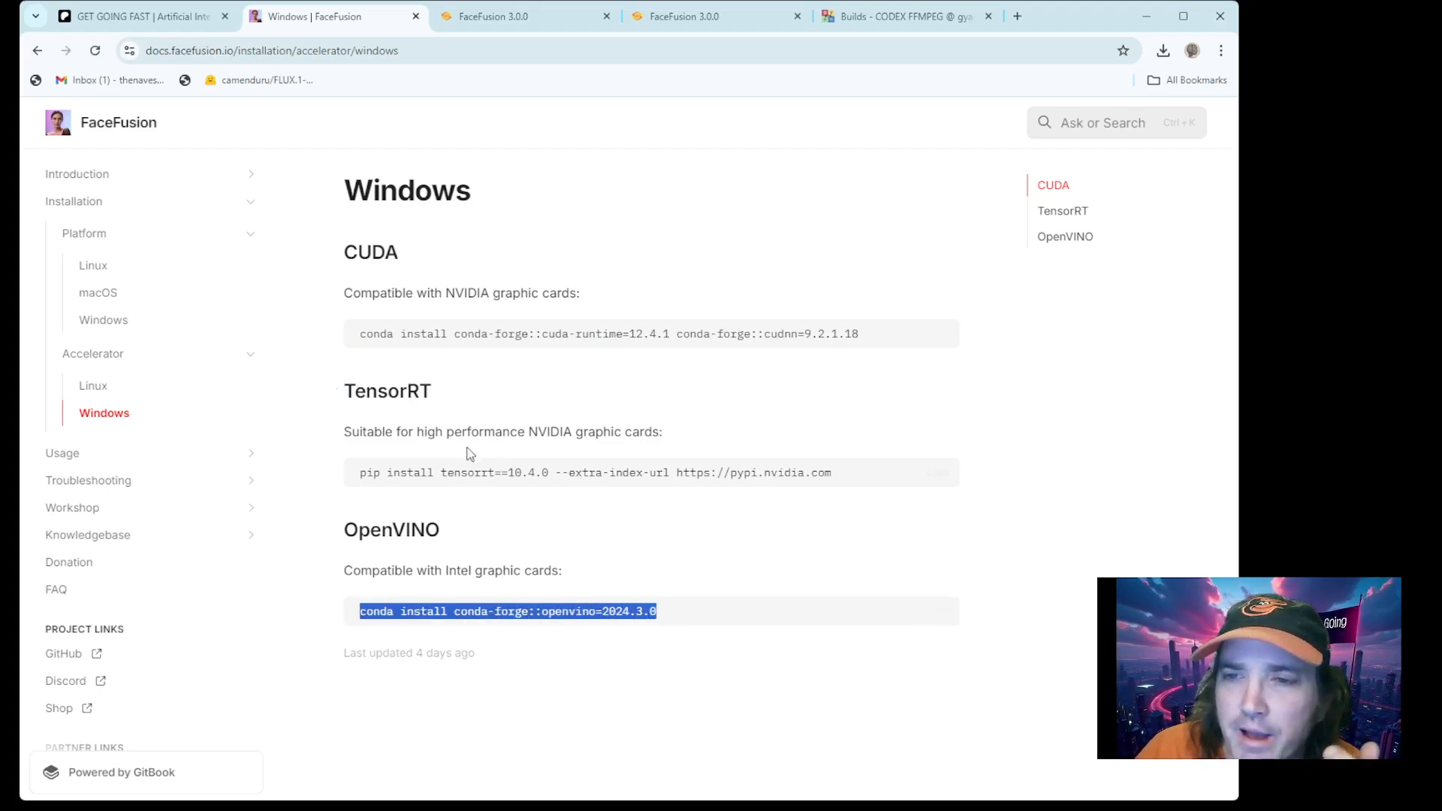
left_click(375, 610)
double_click(375, 610)
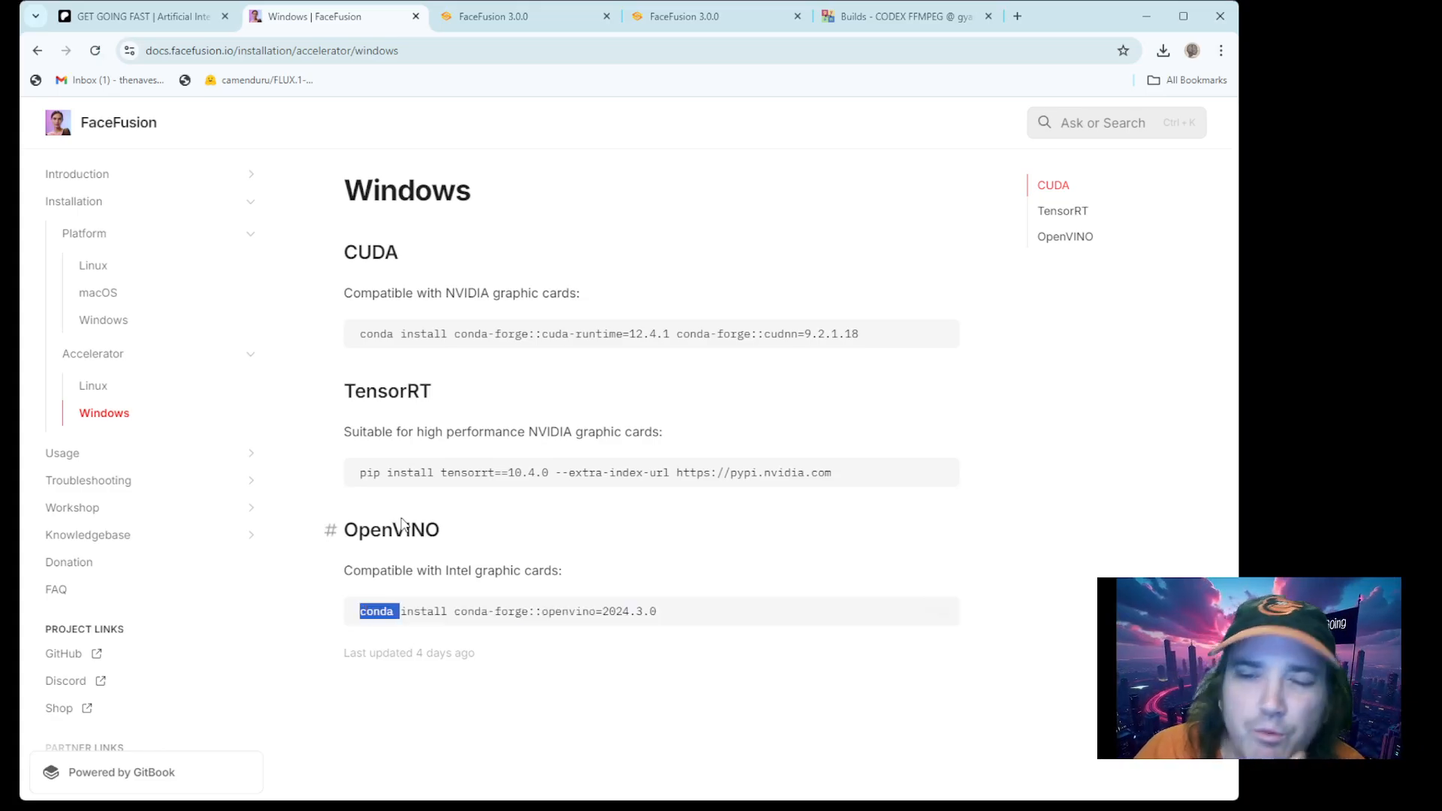
Step: Copy conda install conda-forge::cuda-runtime=12.4.1 conda-forge::cudnn=9.2.1.18 from the CUDA section and paste it at the facefusion prompt in the Command Prompt
left_click_drag(358, 337, 891, 337)
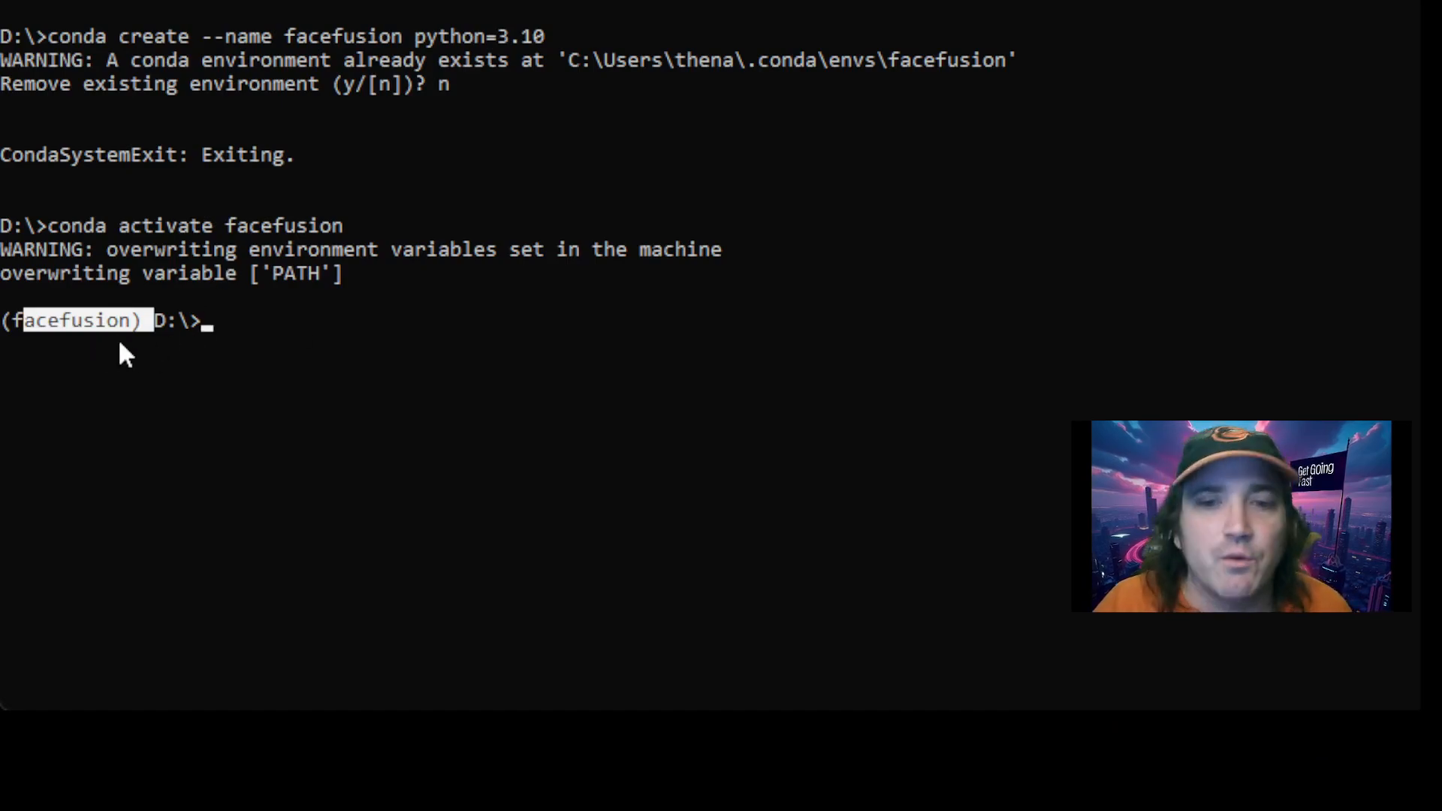
left_click(185, 348)
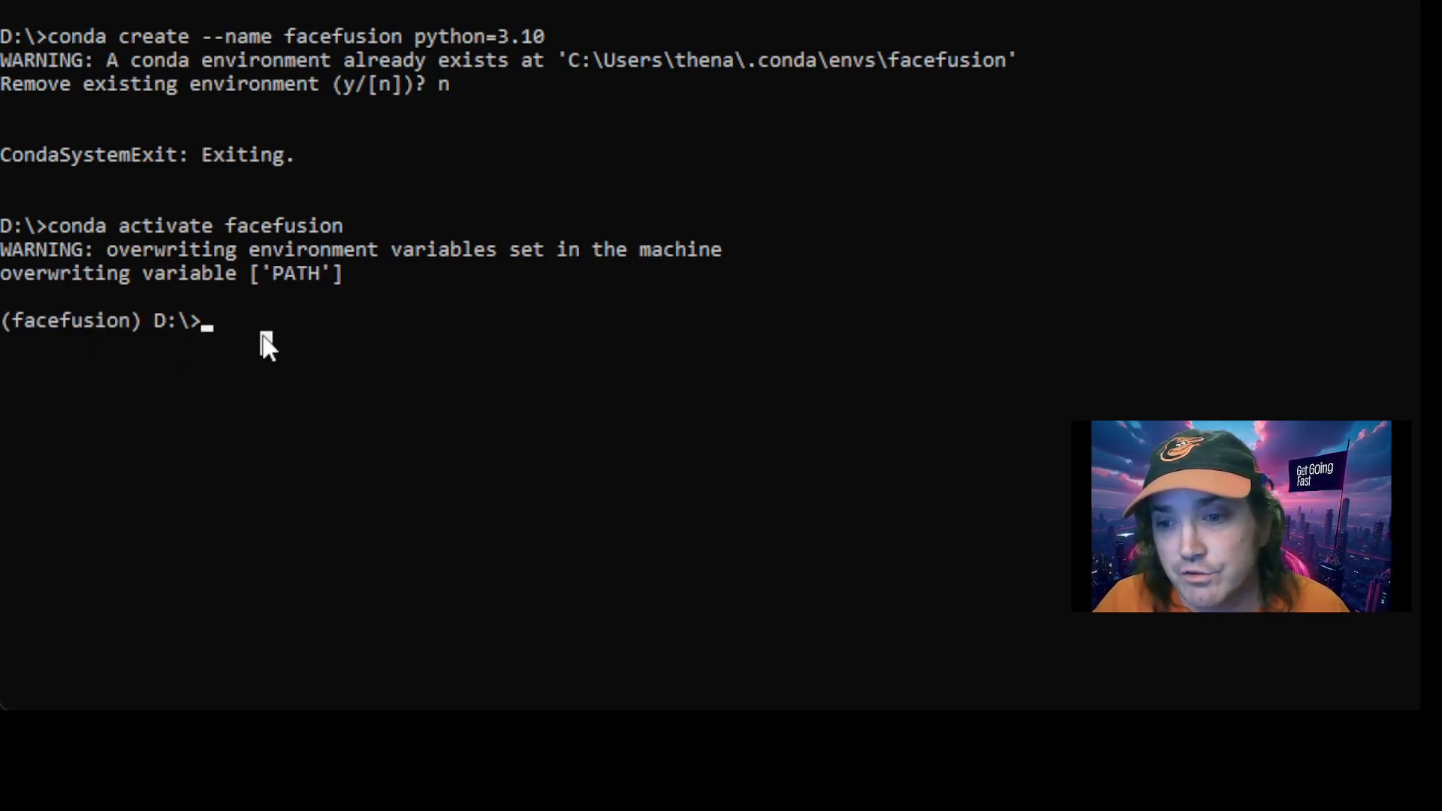
key("ctrl+v")
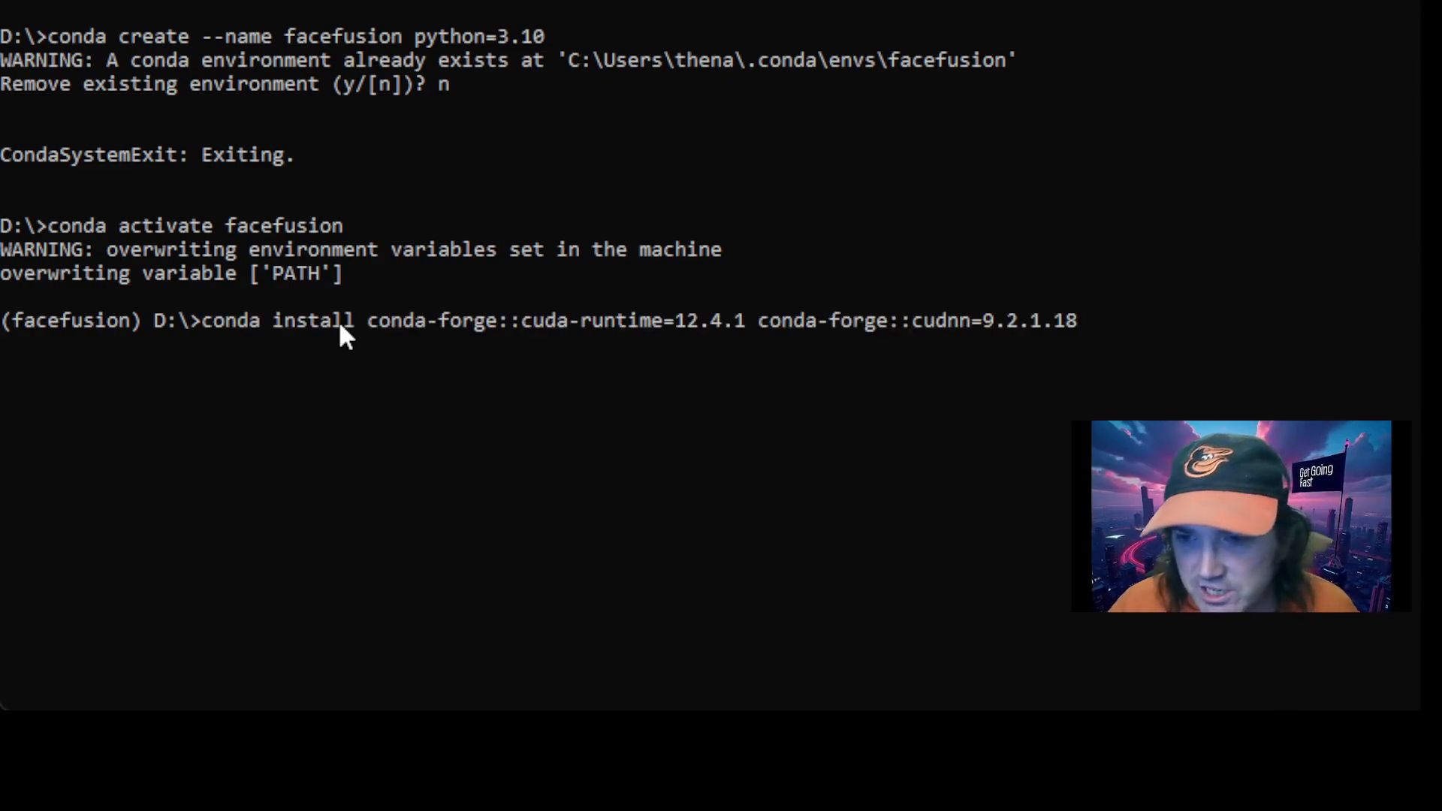
Step: Check the cuda-runtime and cudnn parts of the pasted conda install command and run it in the facefusion environment
left_click_drag(219, 330, 251, 331)
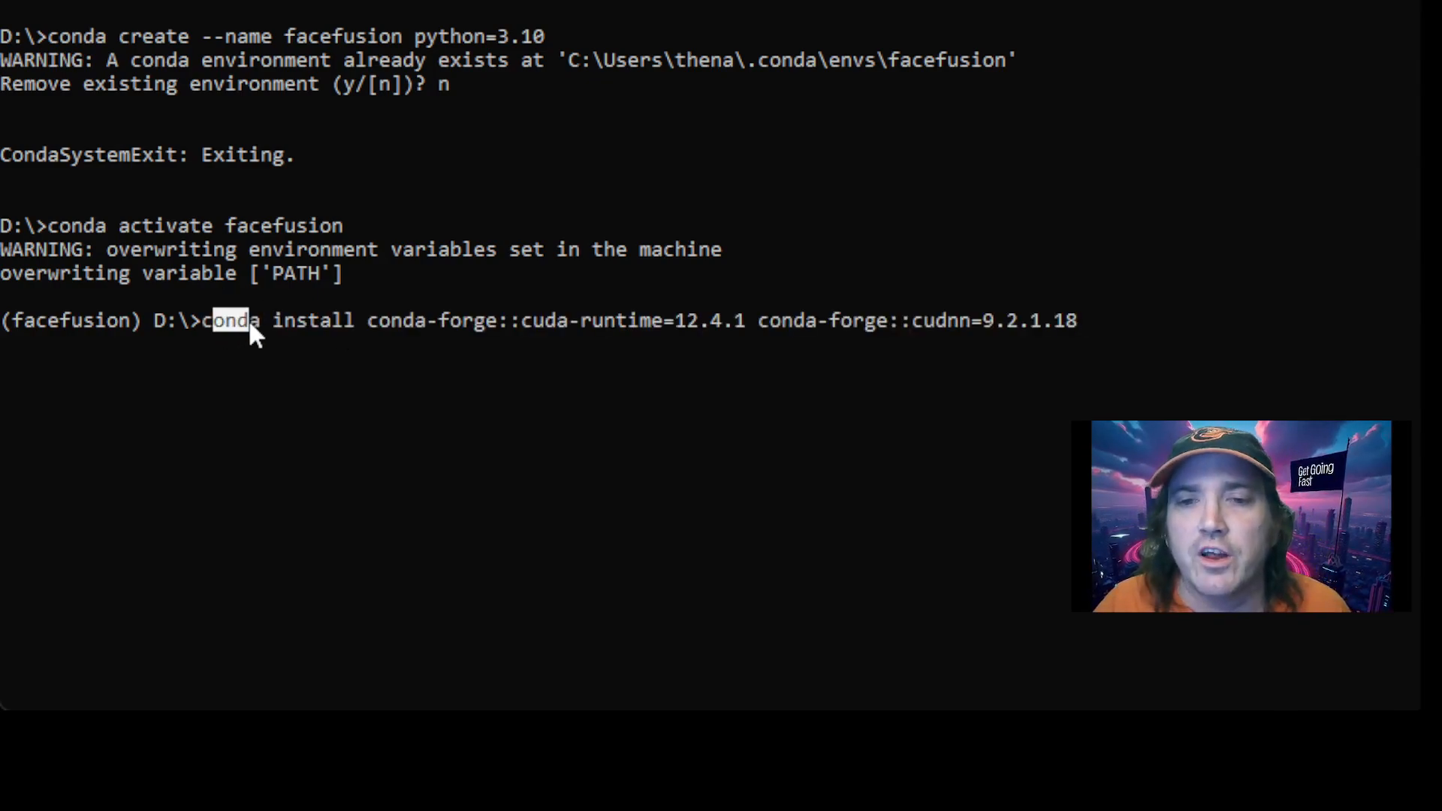
left_click(245, 328)
left_click(245, 362)
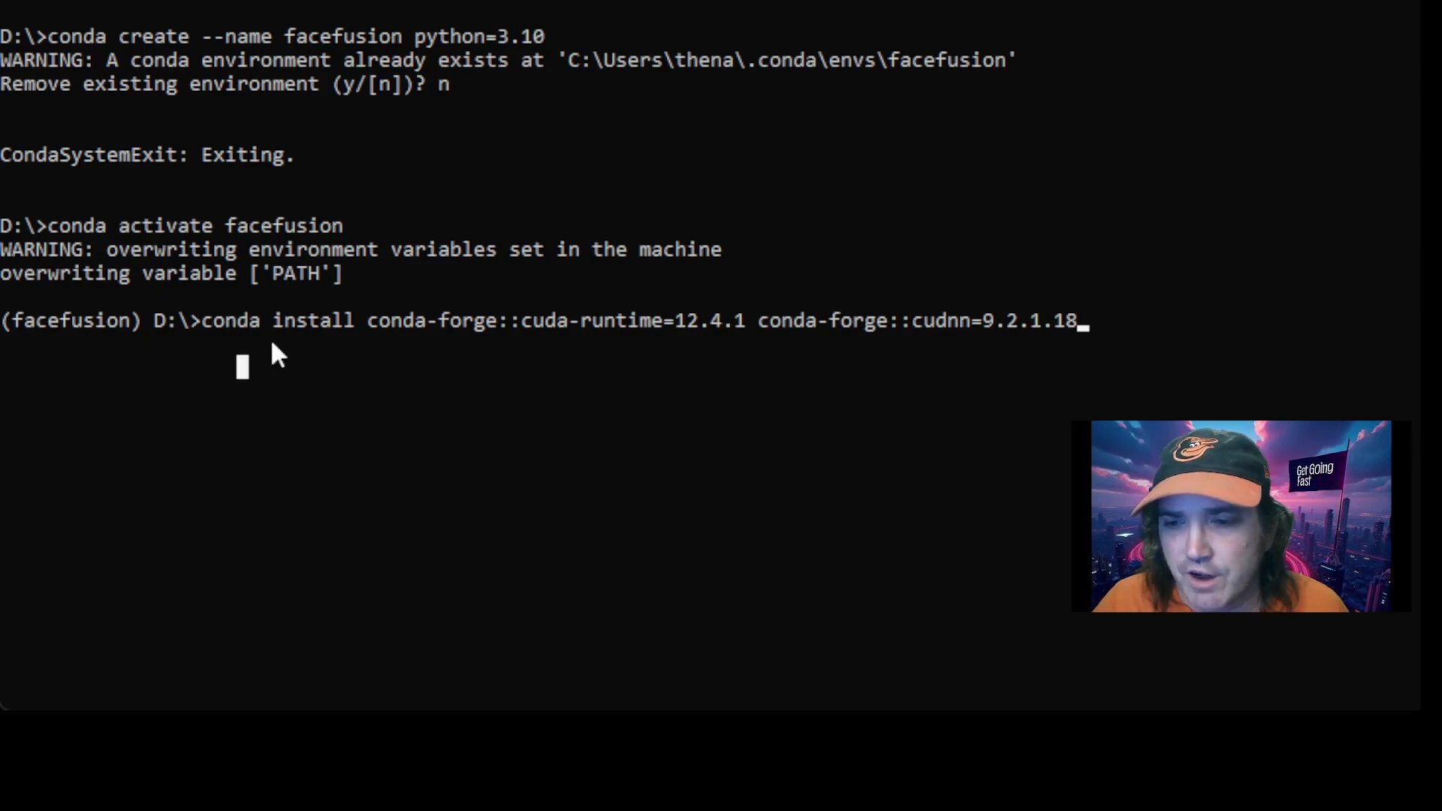
left_click(319, 329)
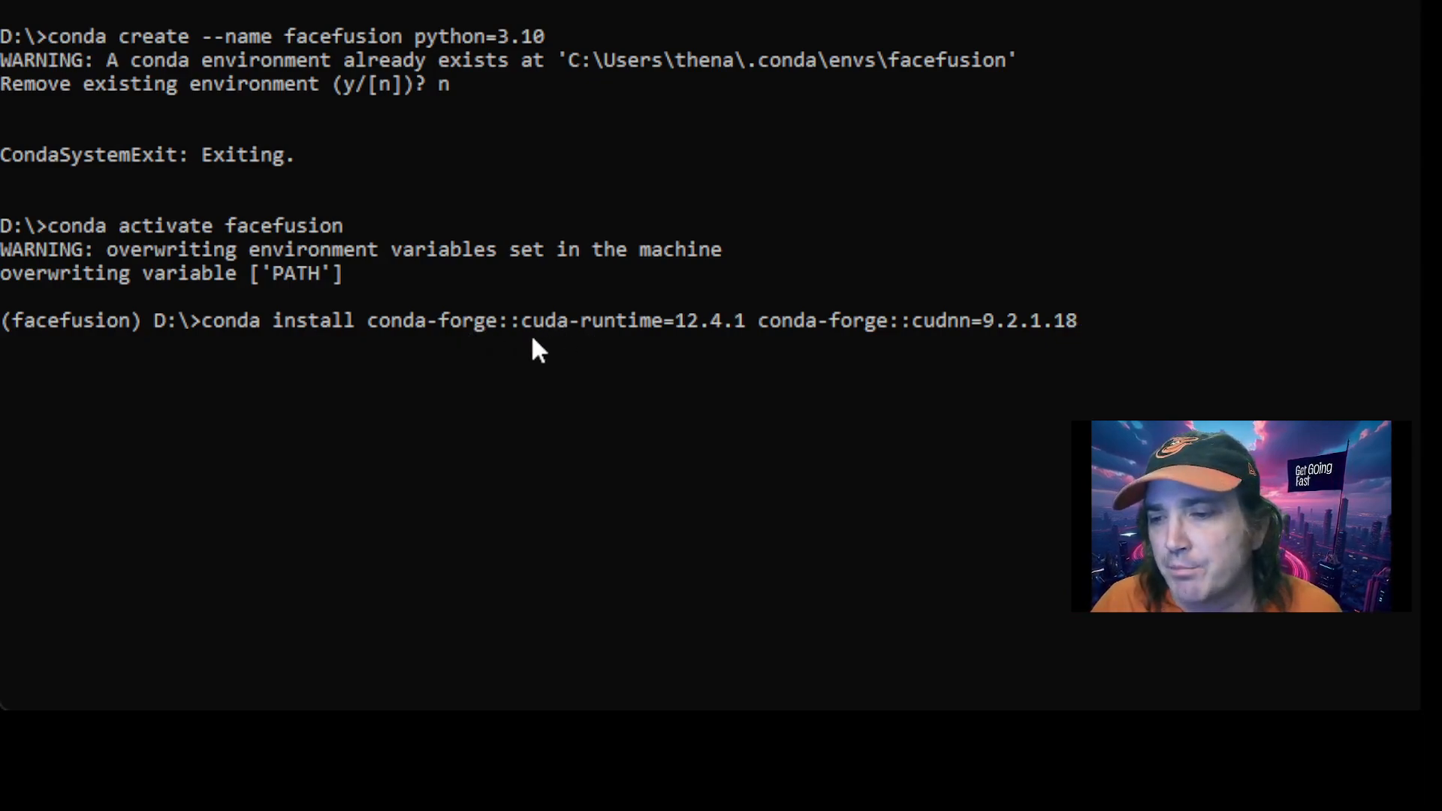
left_click_drag(546, 331, 682, 330)
left_click(711, 332)
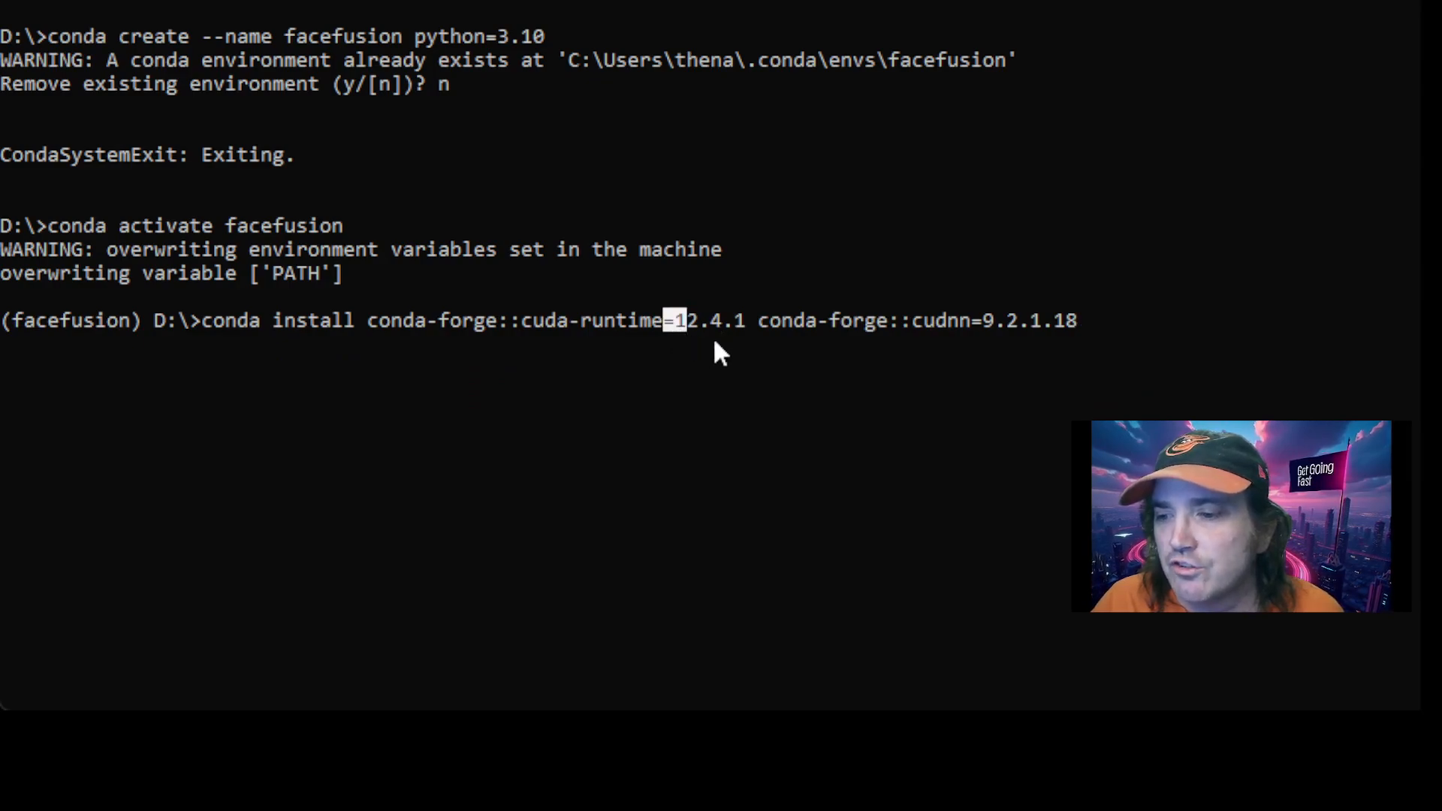
left_click(858, 329)
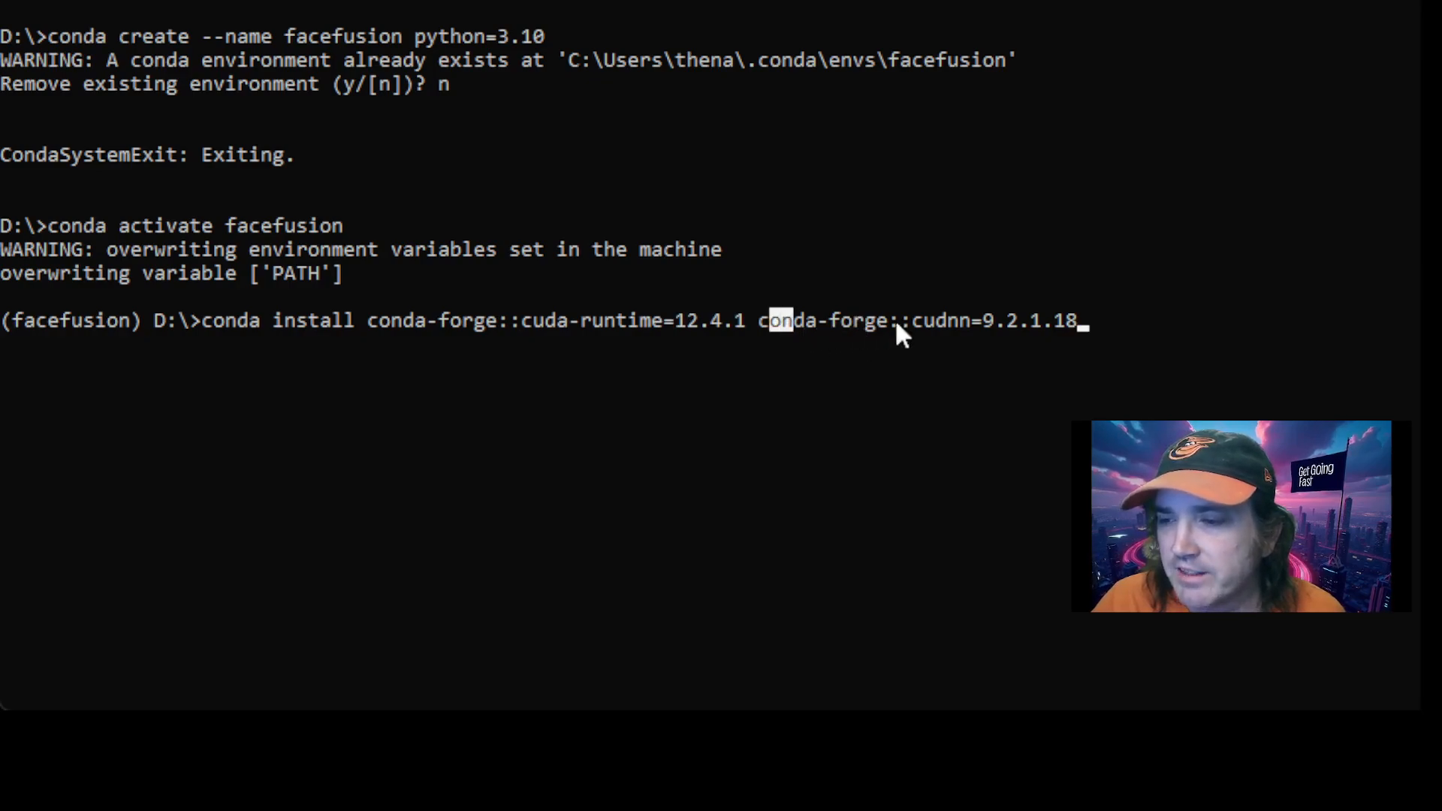
left_click_drag(928, 321, 964, 320)
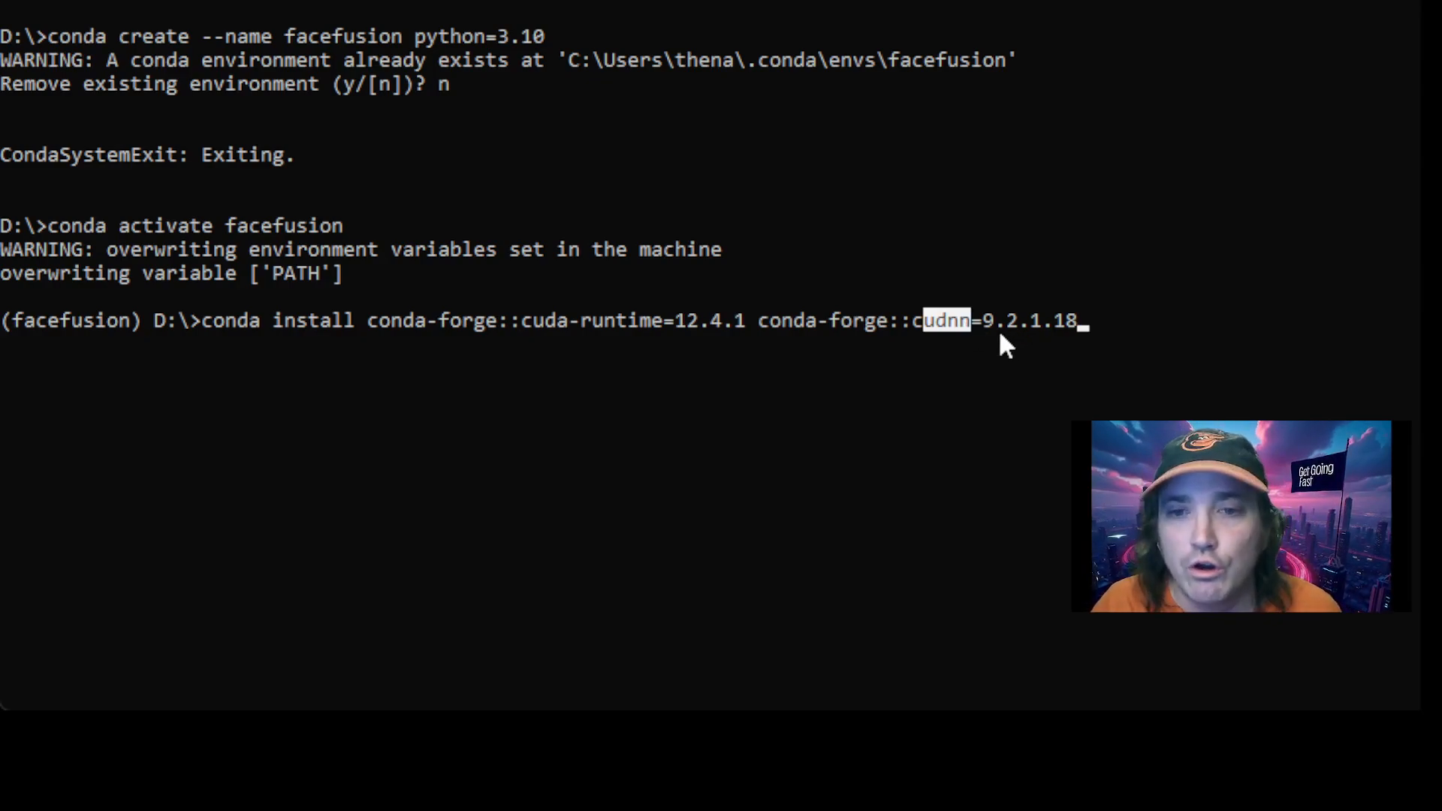
left_click(1142, 323)
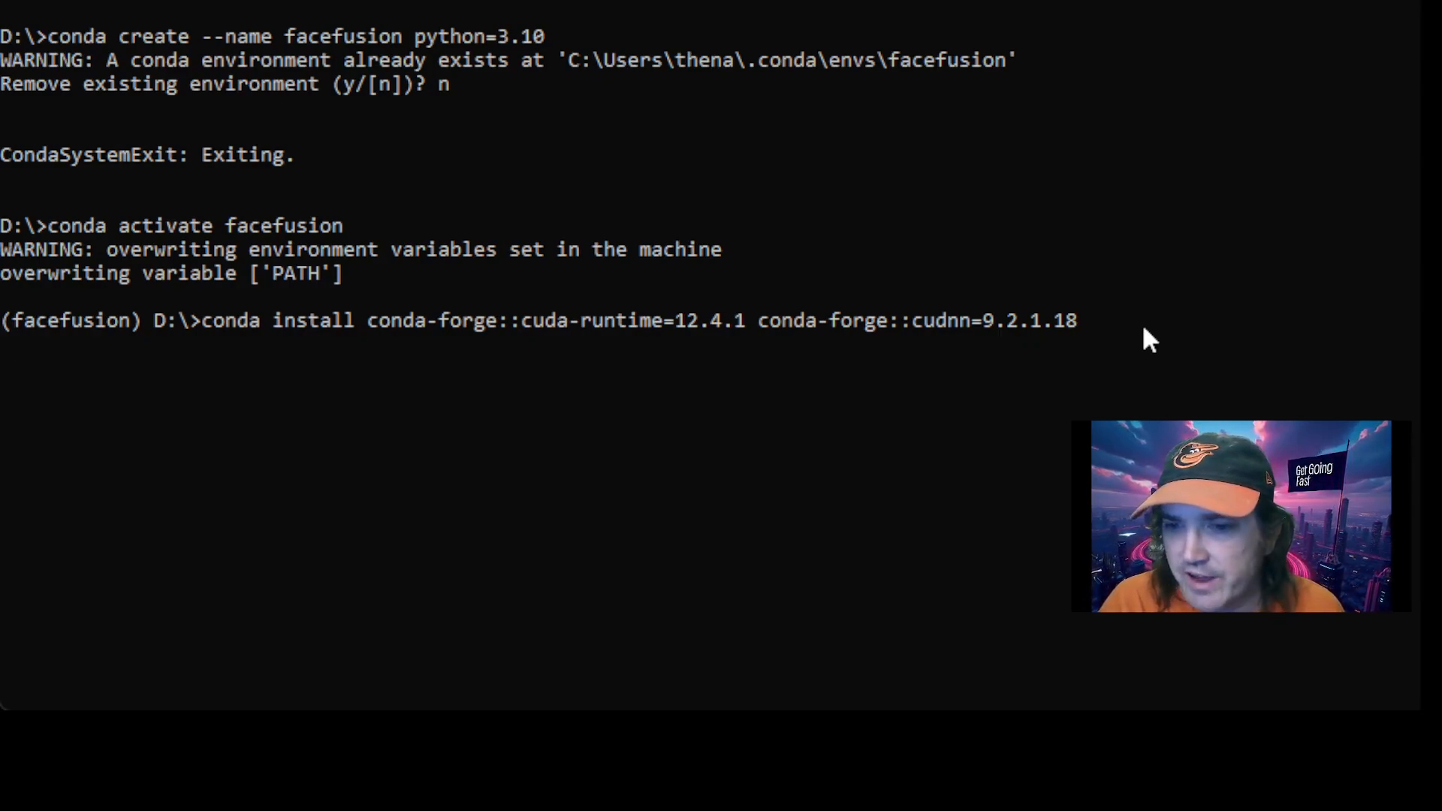
key("Return")
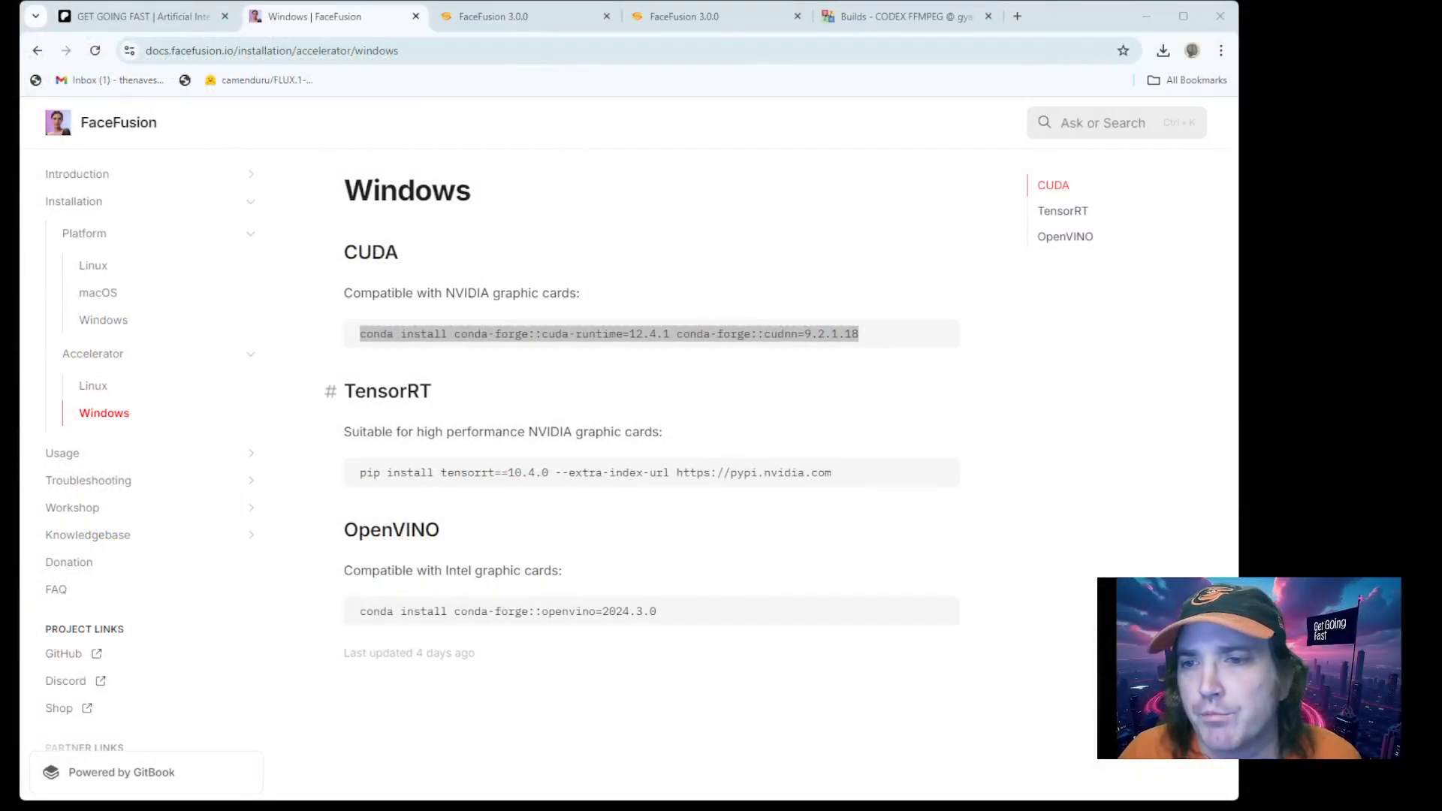
left_click(899, 453)
left_click_drag(818, 481, 345, 489)
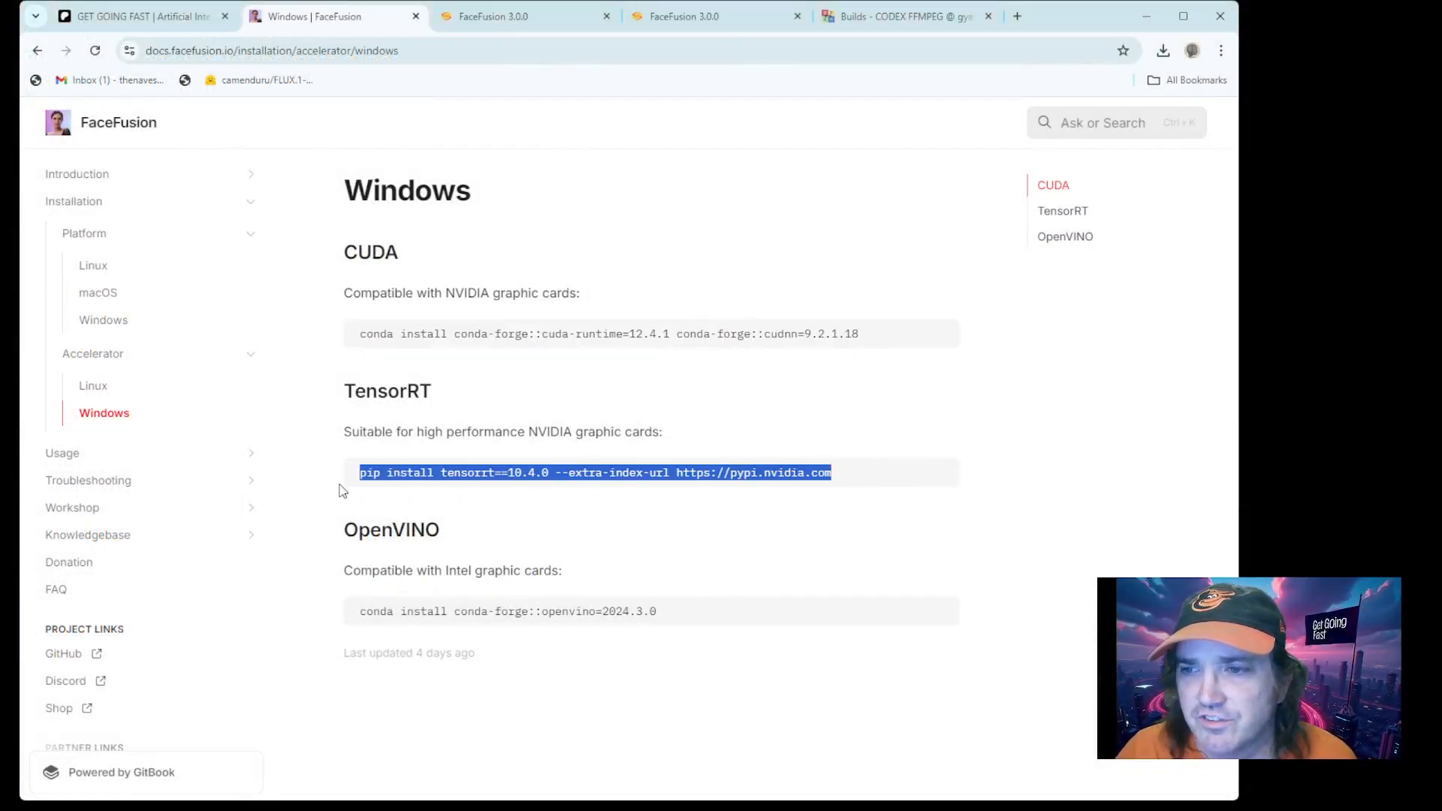
key("alt+Tab")
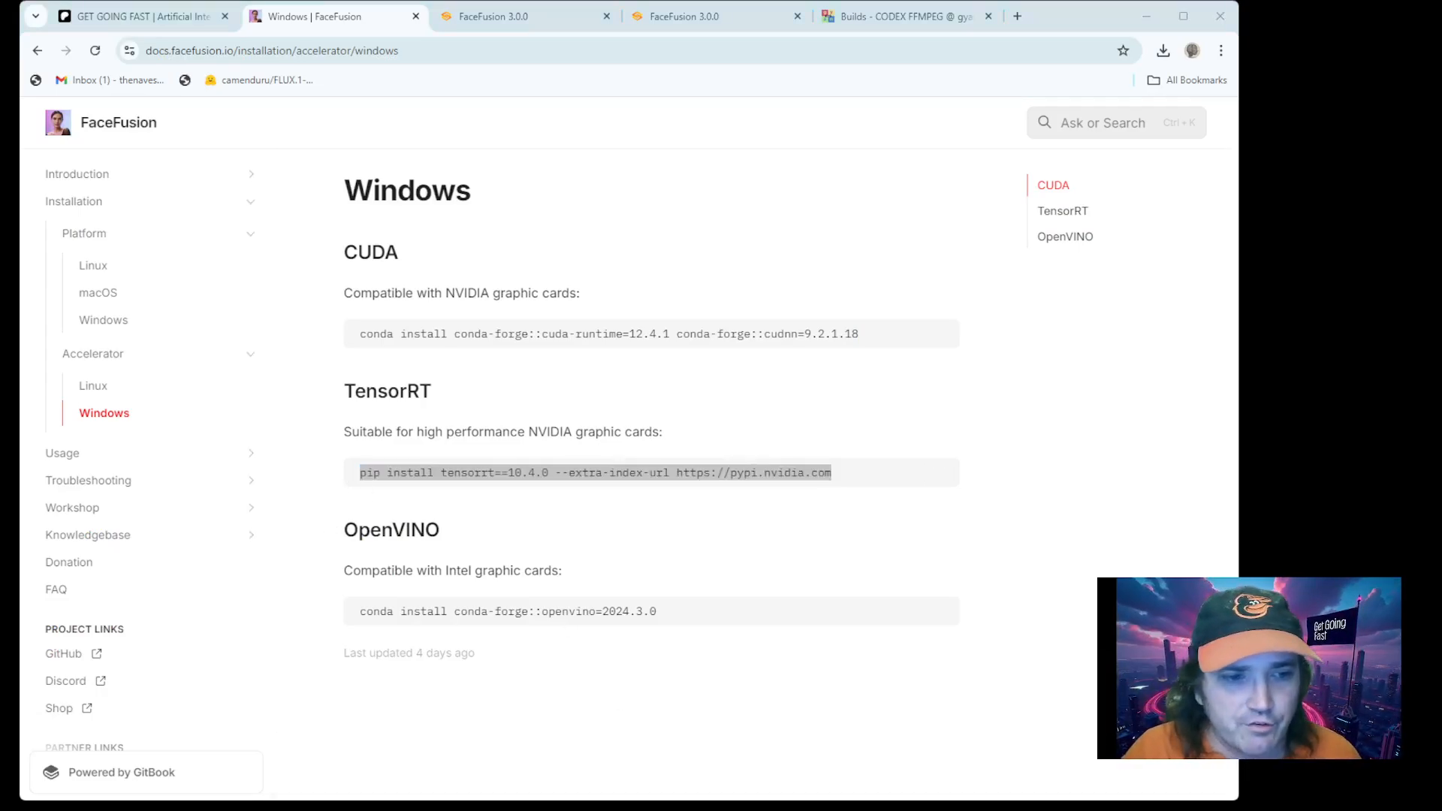
key("ctrl+v")
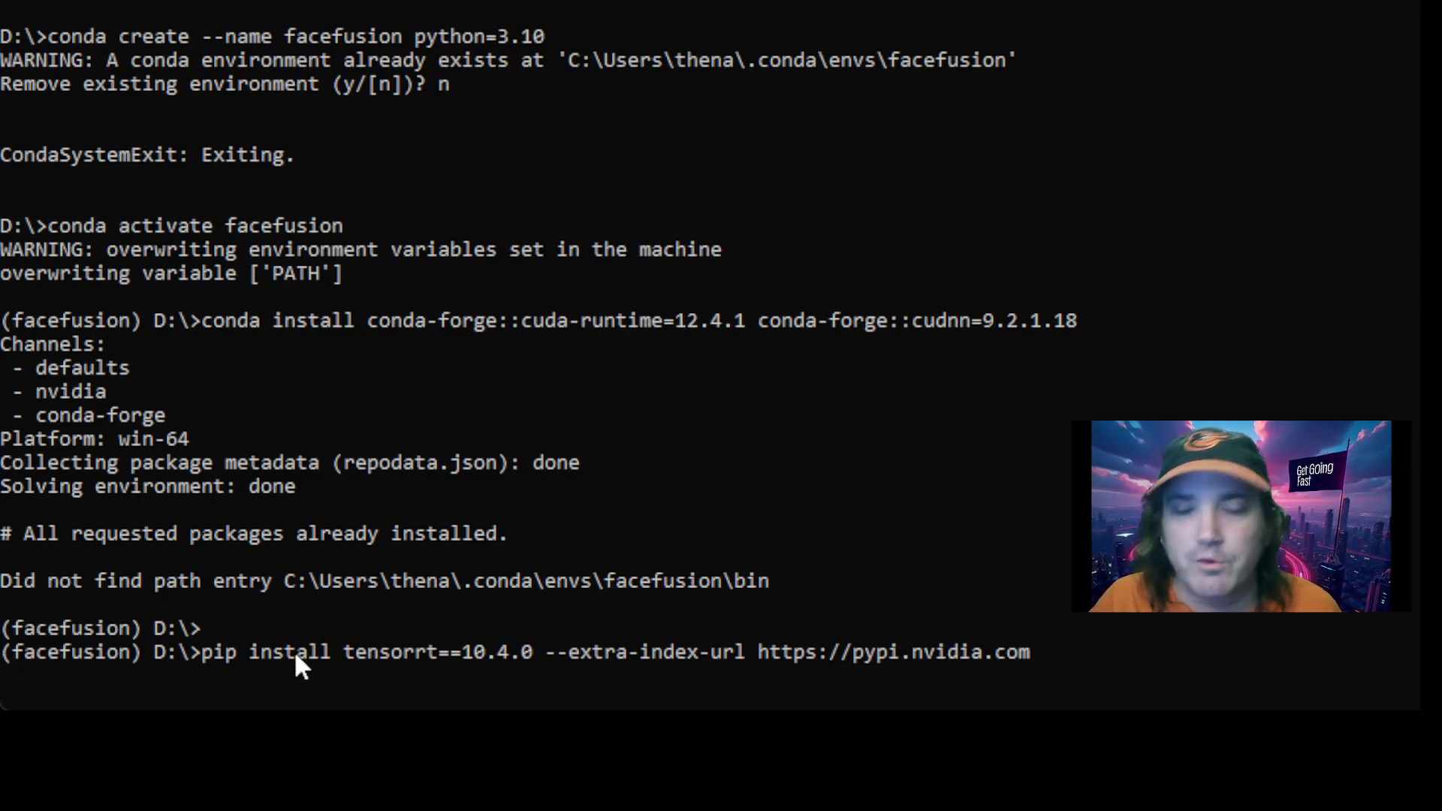
left_click(372, 627)
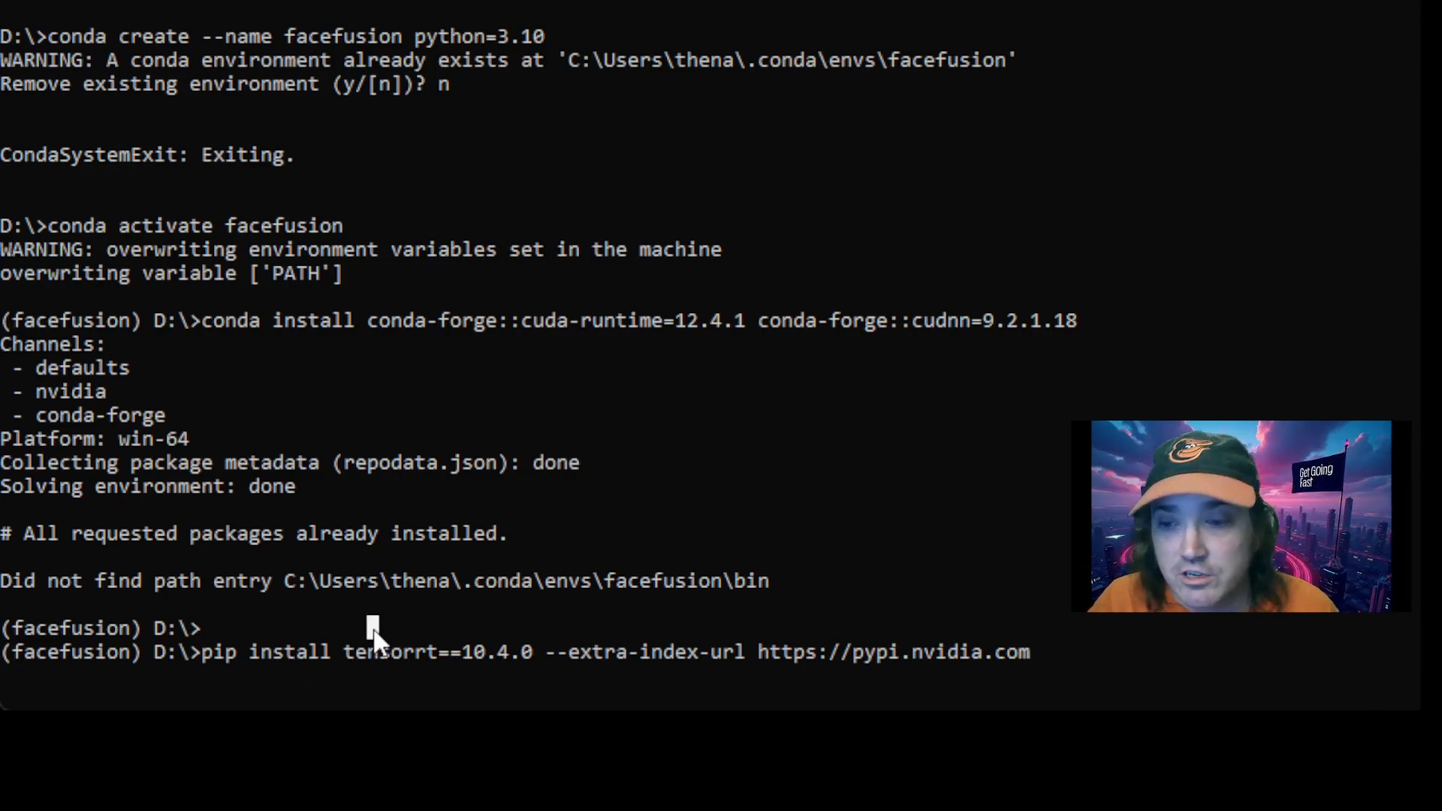
double_click(450, 653)
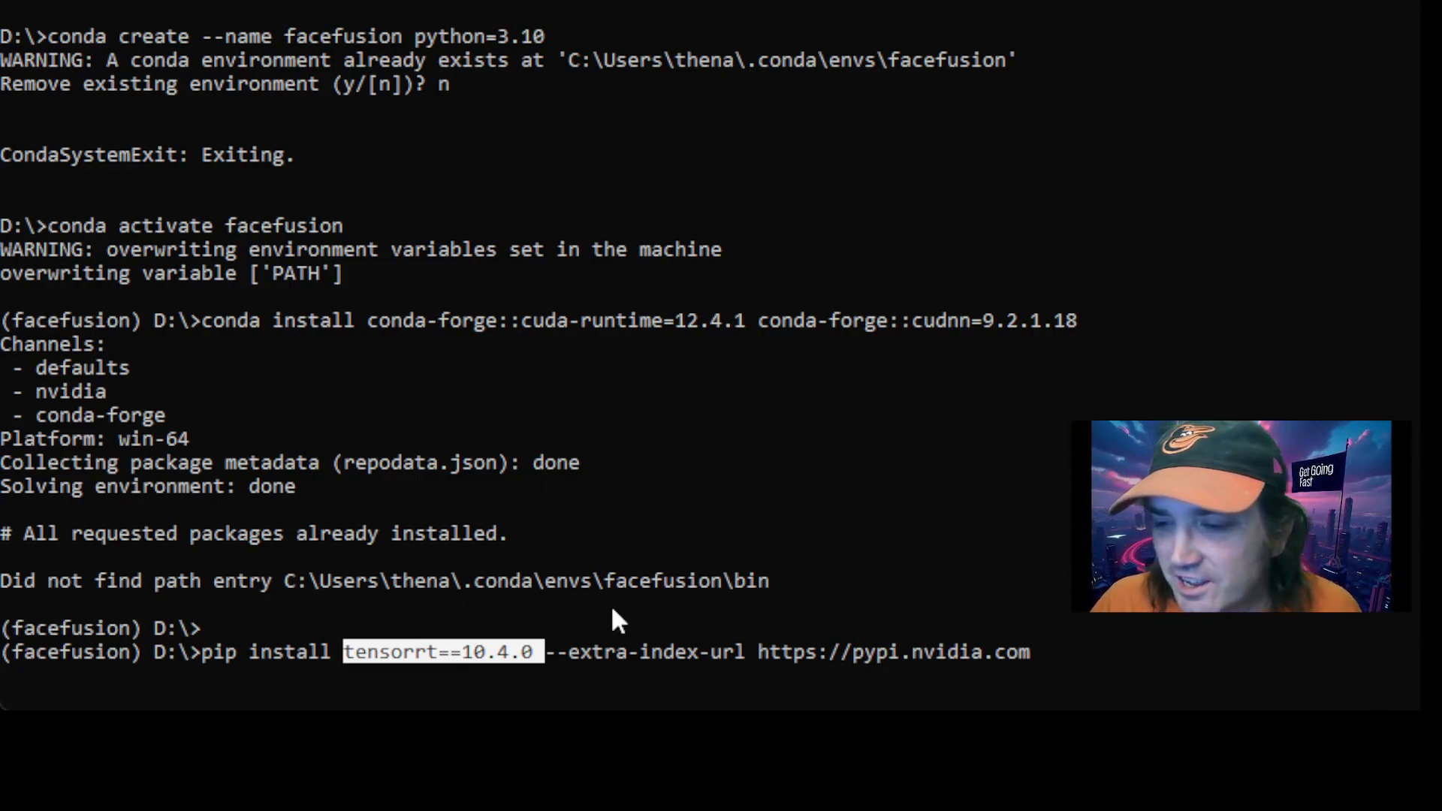
left_click(561, 653)
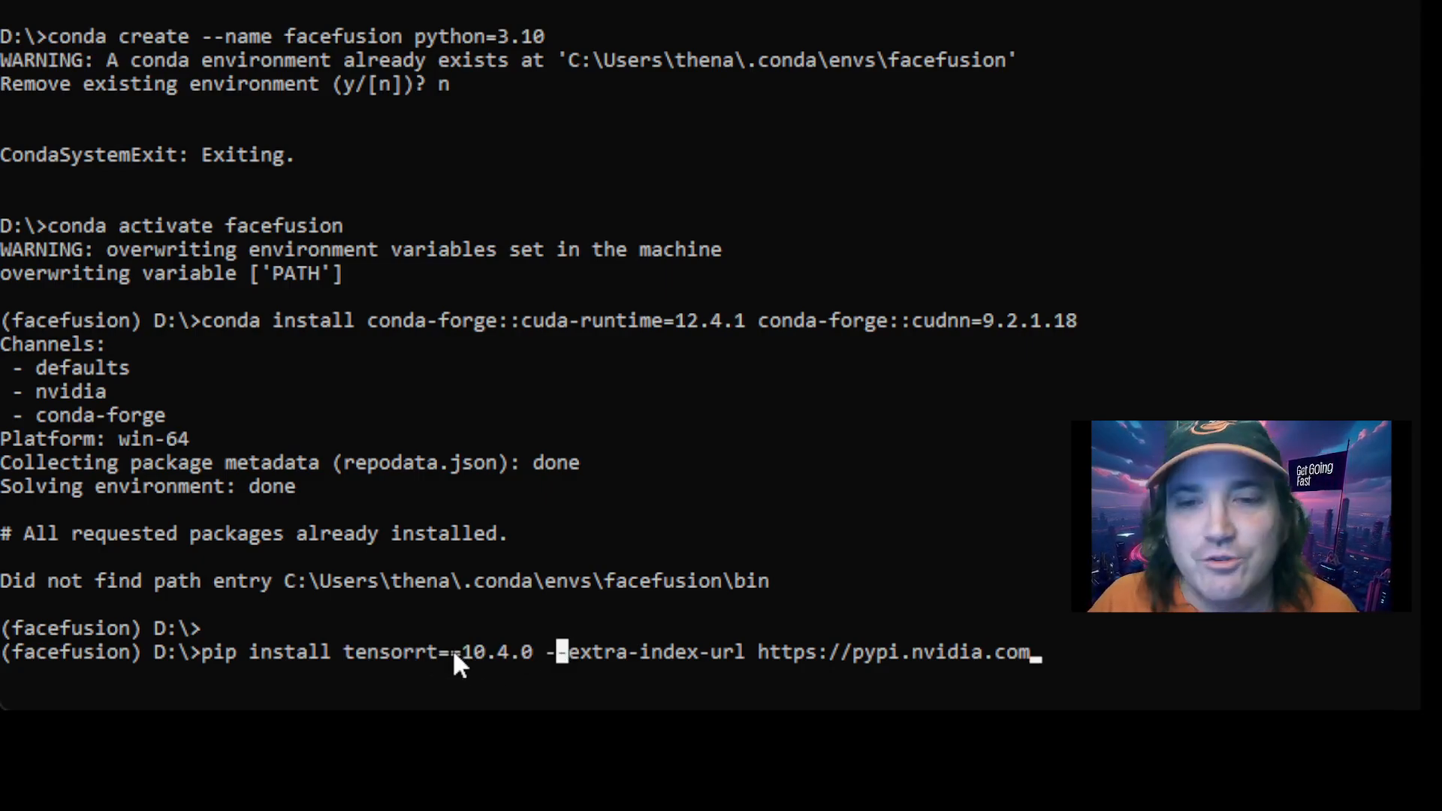
left_click_drag(549, 652, 566, 652)
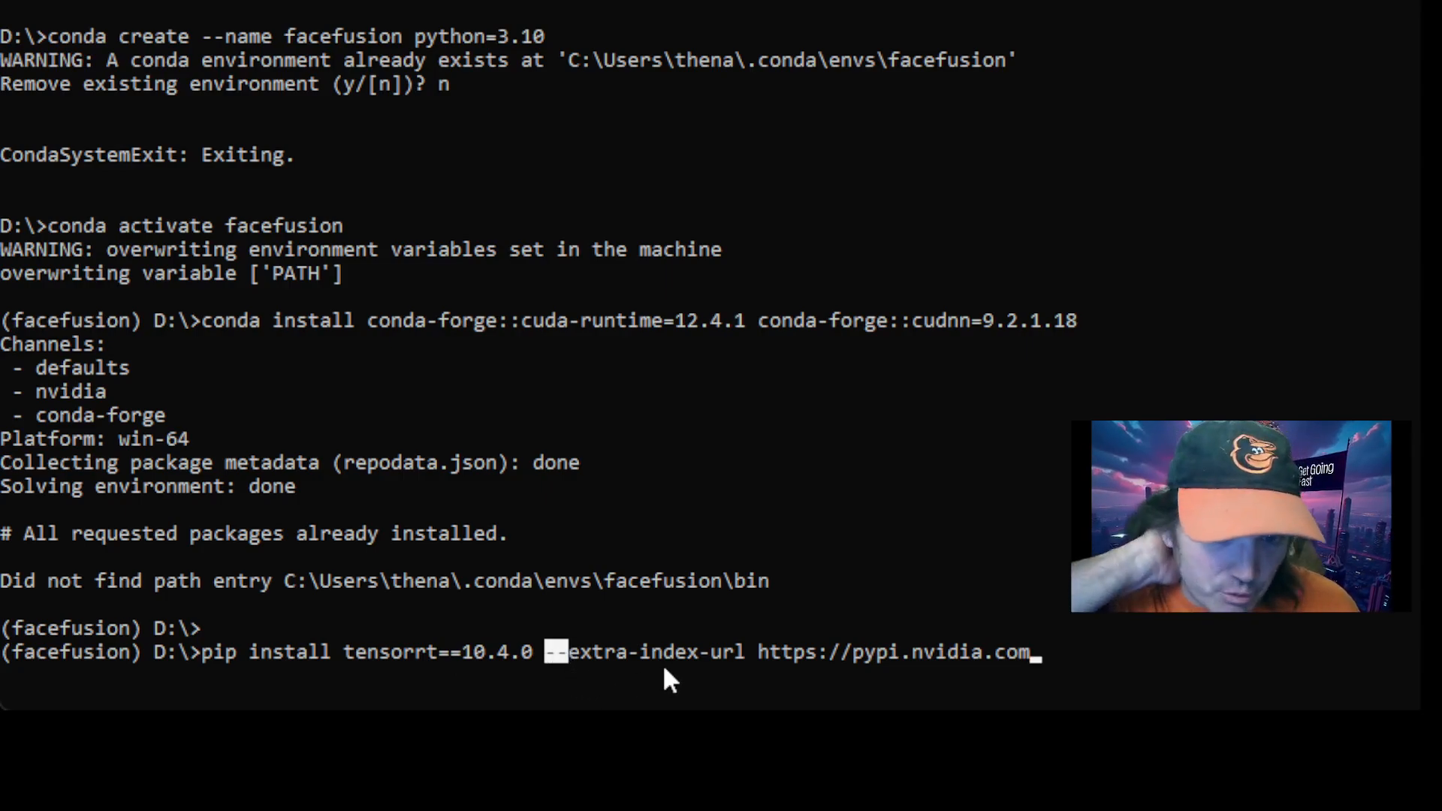
left_click(586, 652)
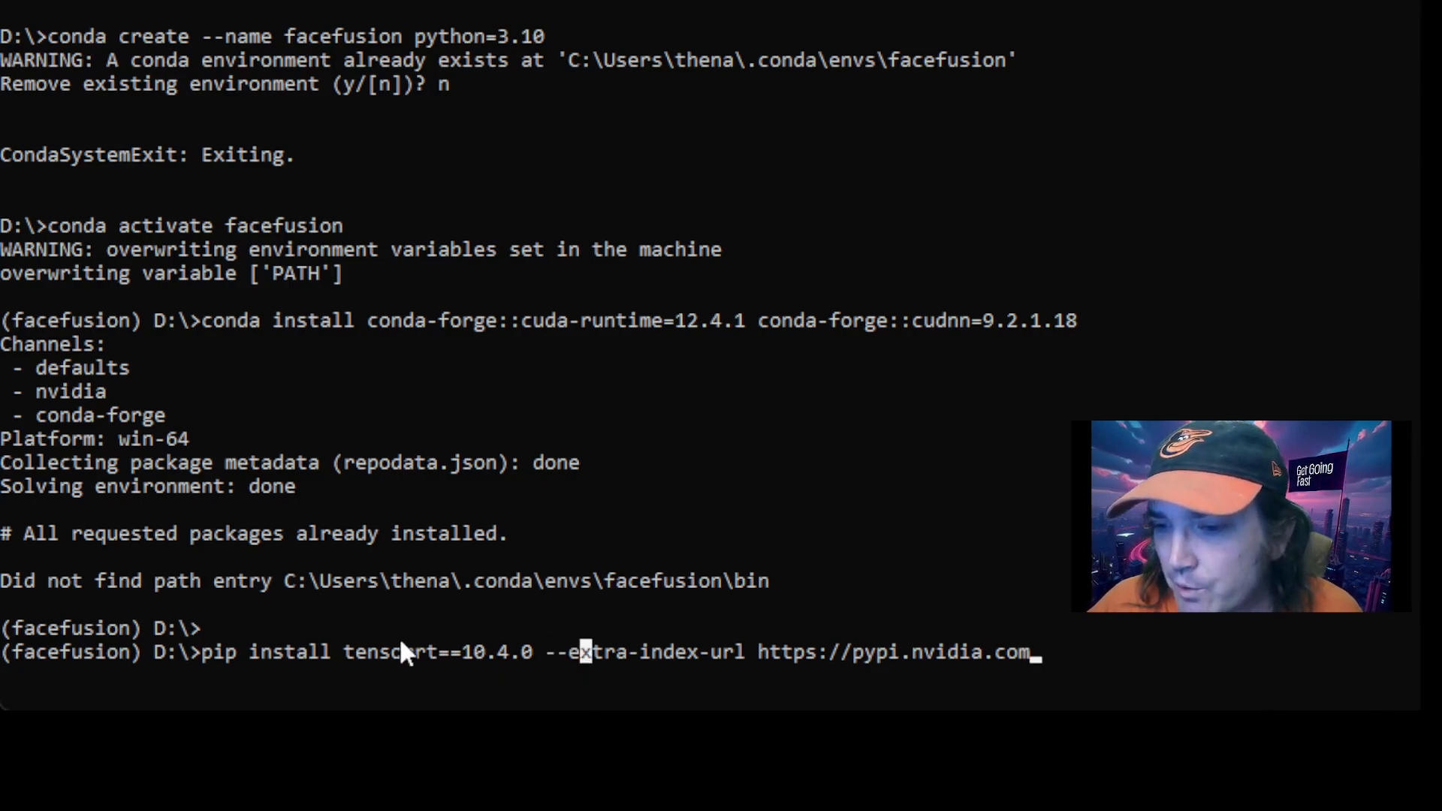
left_click_drag(549, 652, 1061, 665)
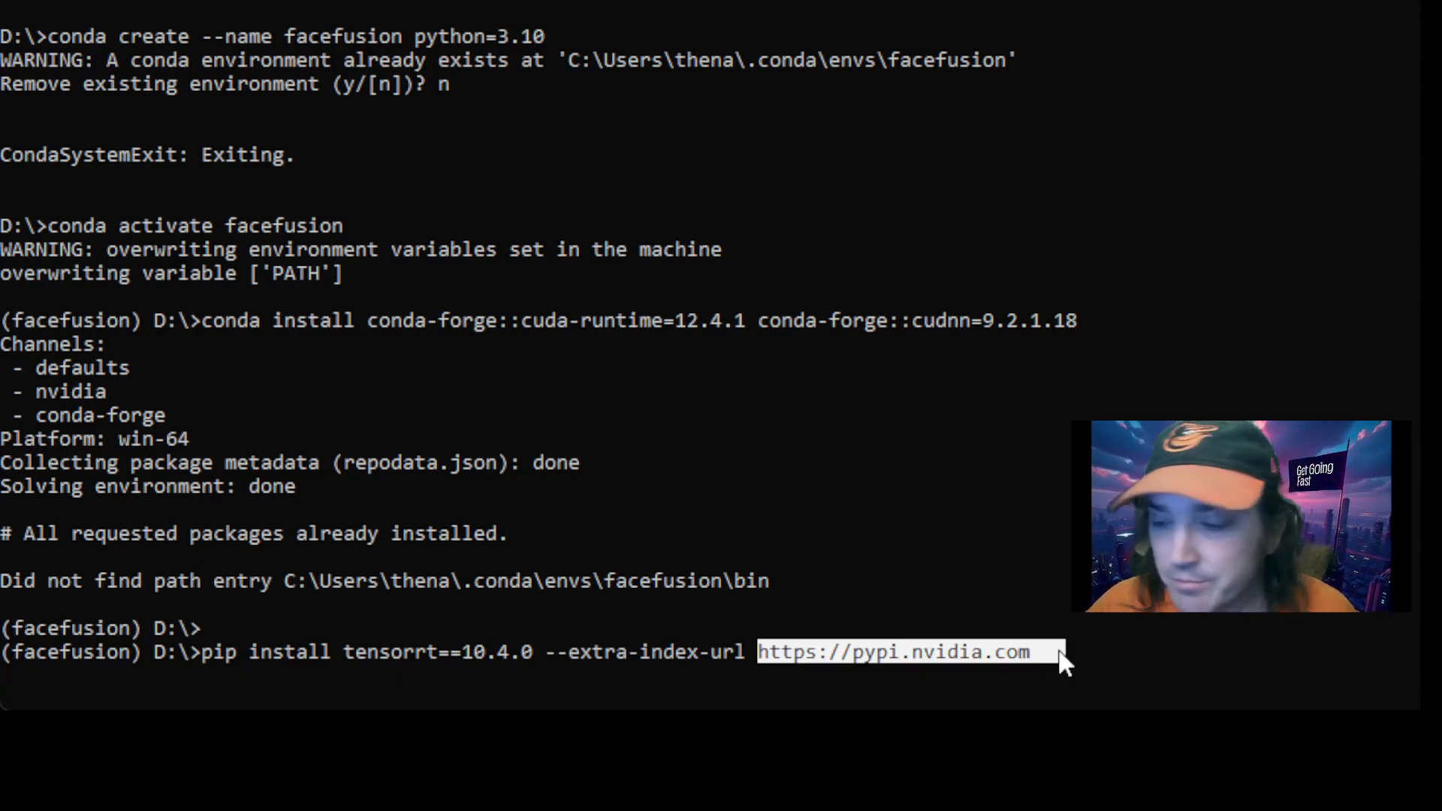
right_click(1071, 652)
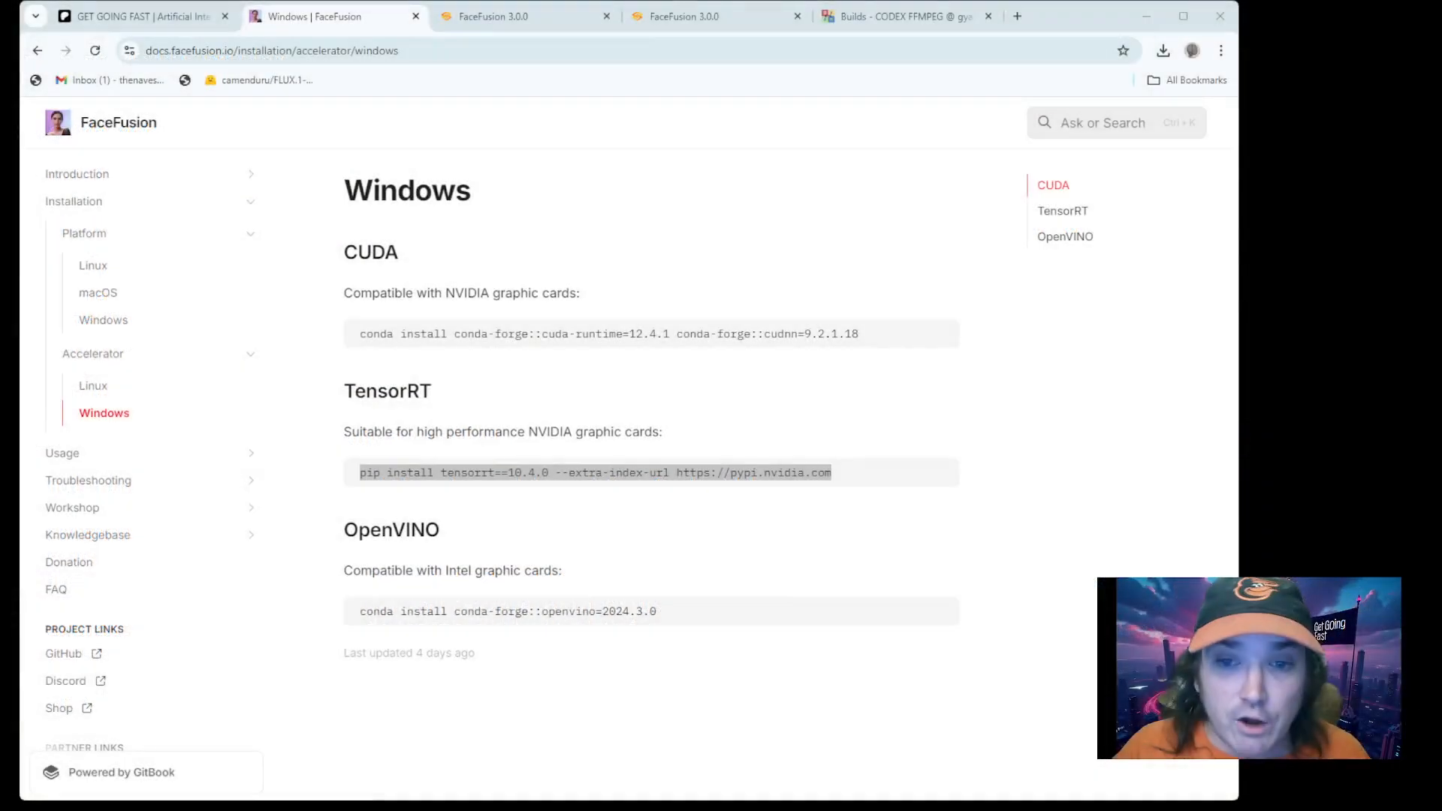
Step: Copy the OpenVINO command from the FaceFusion docs and run conda install conda-forge::openvino=2024.3.0 in the facefusion environment
left_click(692, 335)
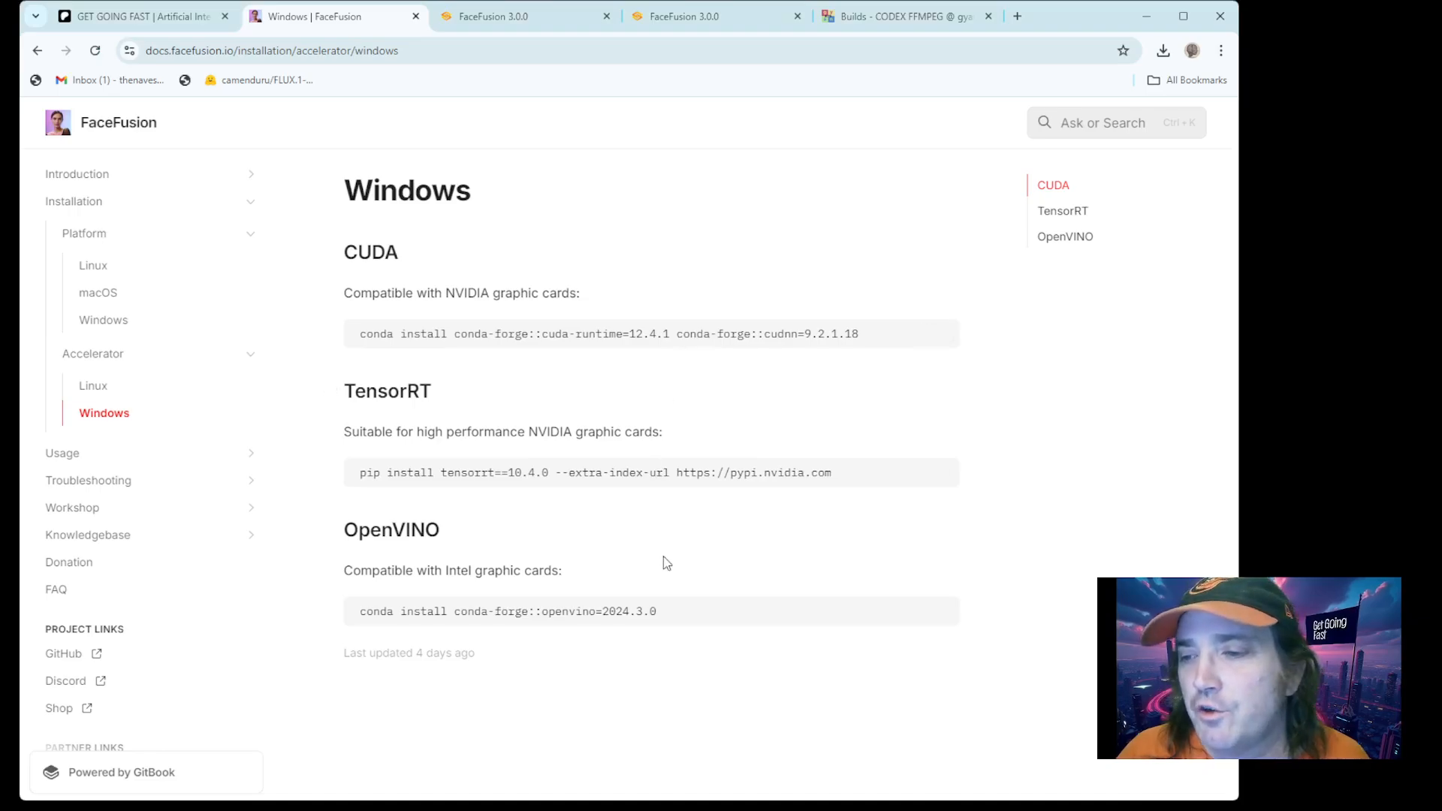
left_click_drag(659, 611, 315, 618)
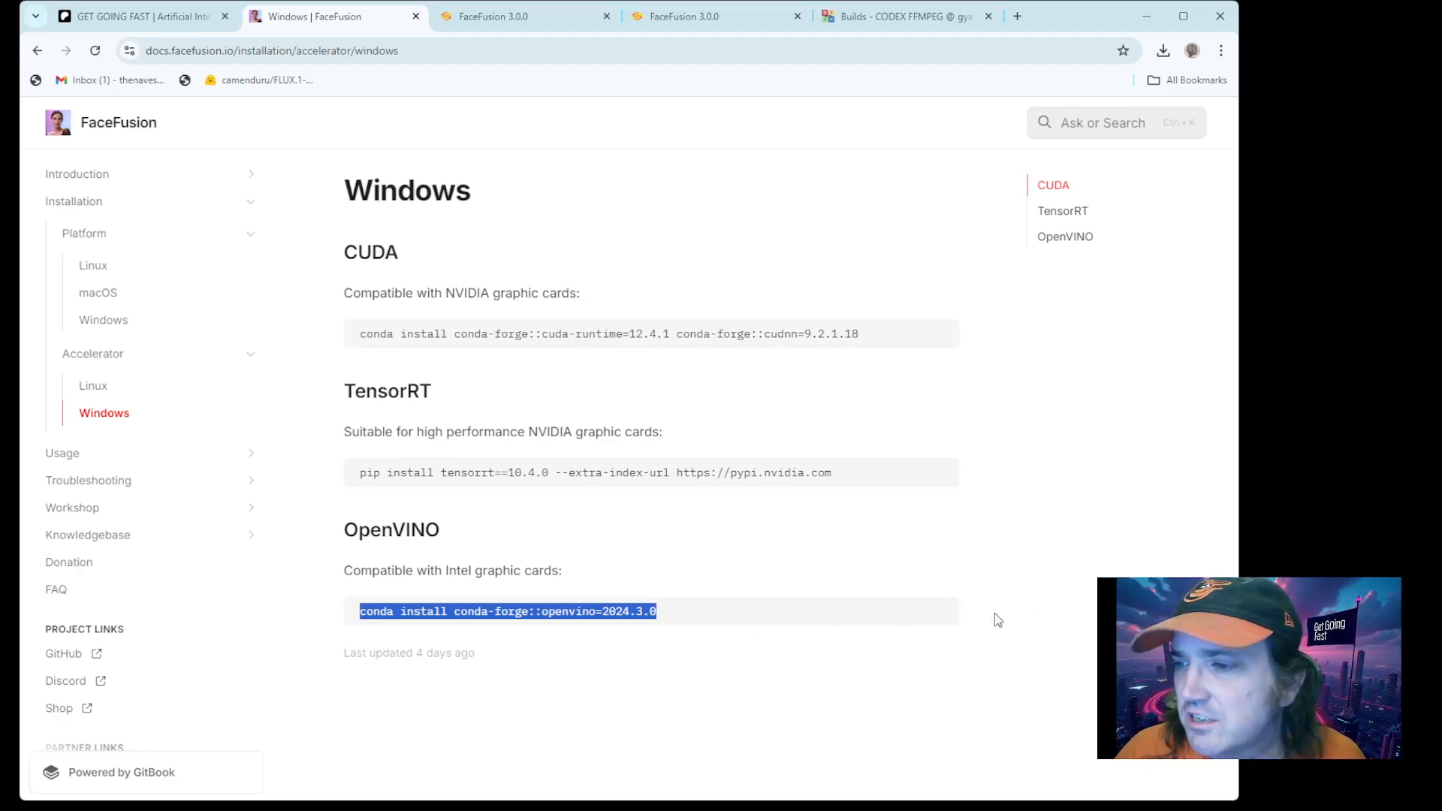
mouse_move(938, 617)
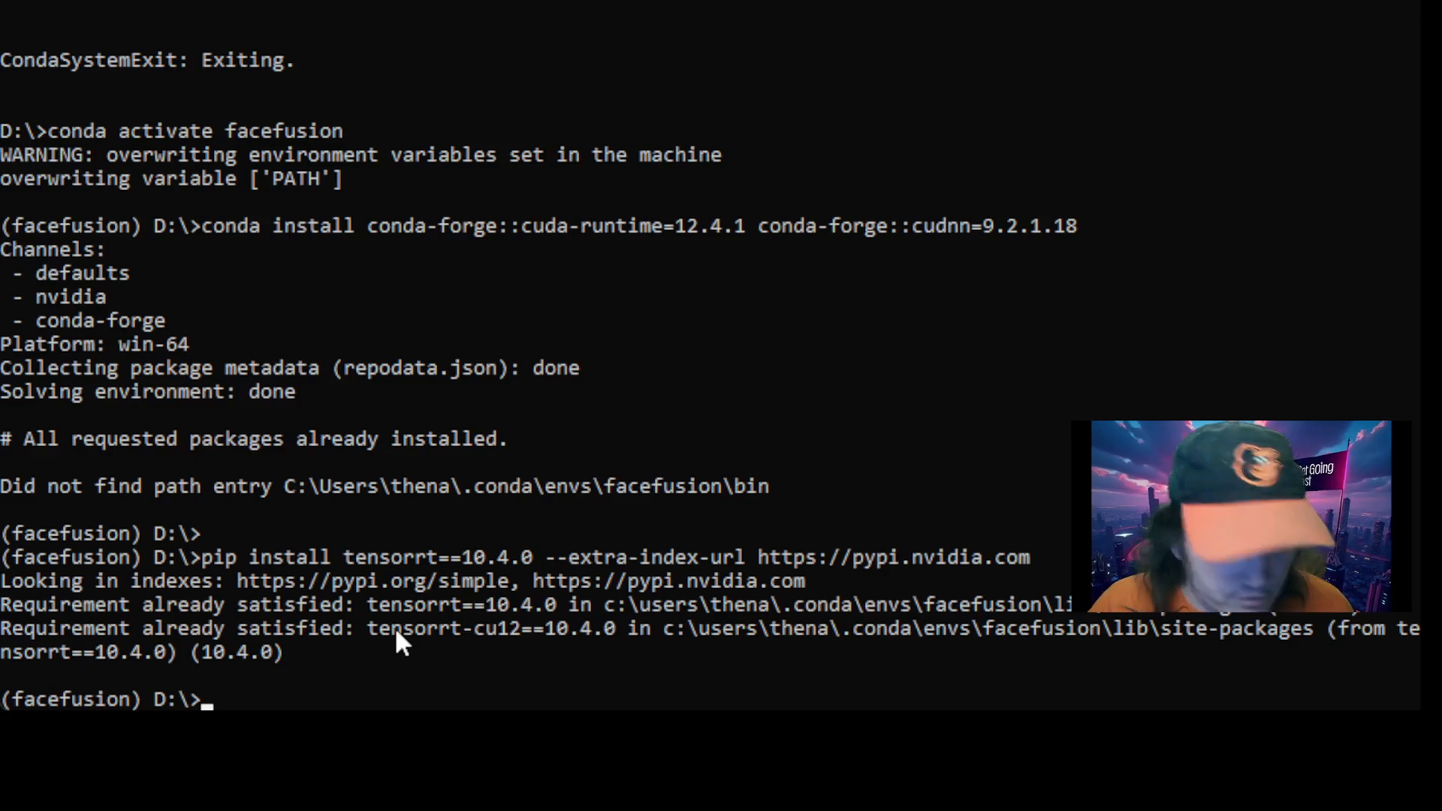
type("conda install conda-forge::openvino=2024.3.0")
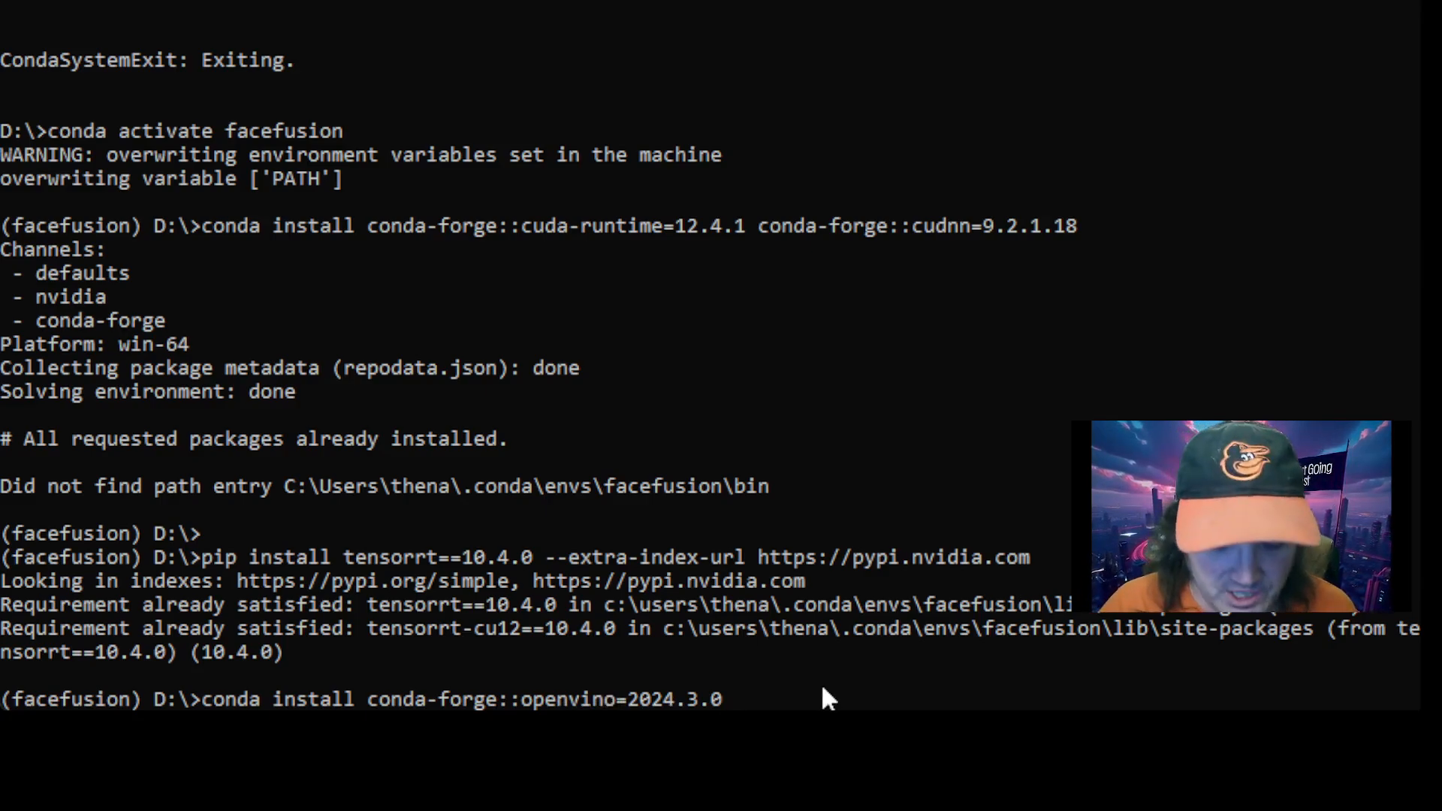
key("Return")
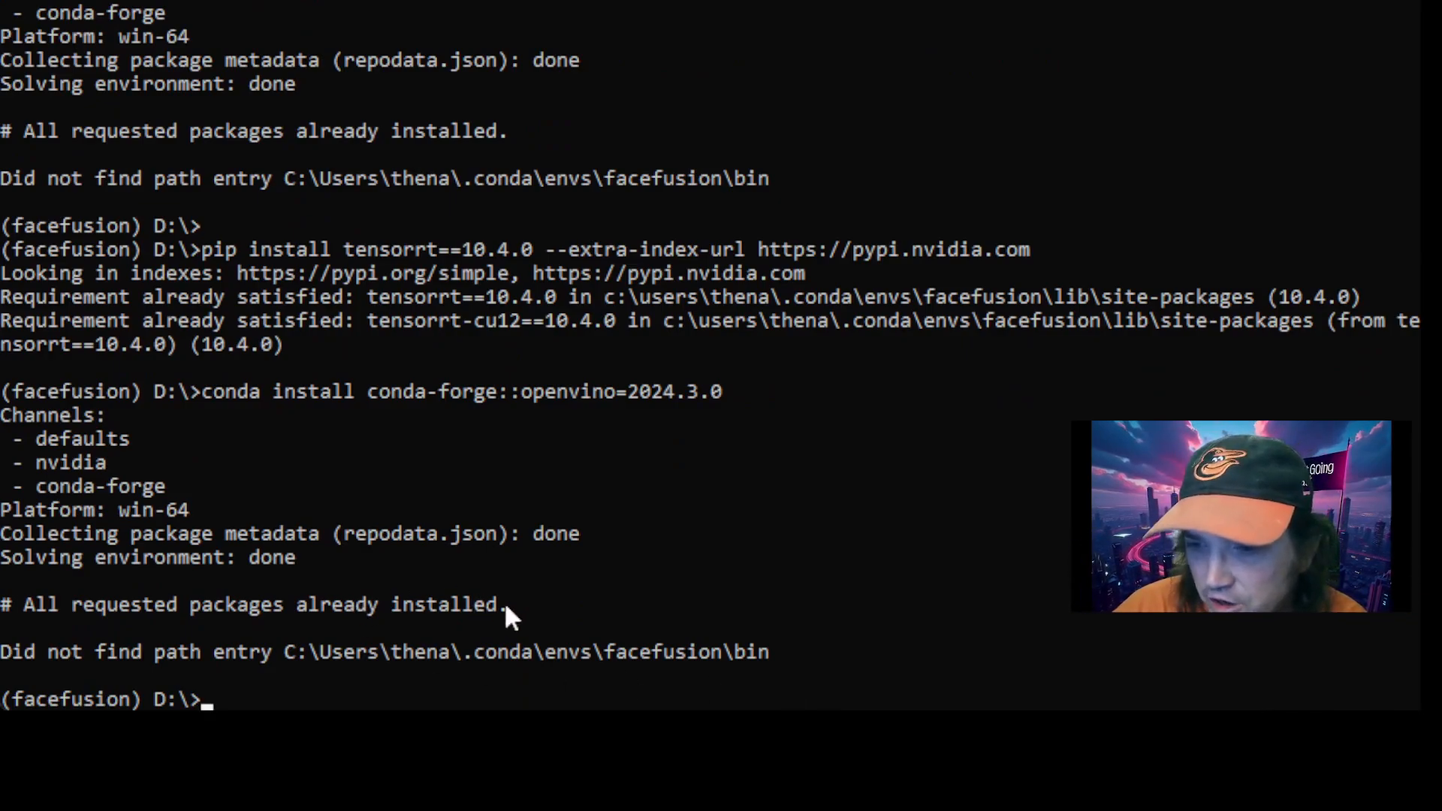
left_click_drag(508, 607, 190, 605)
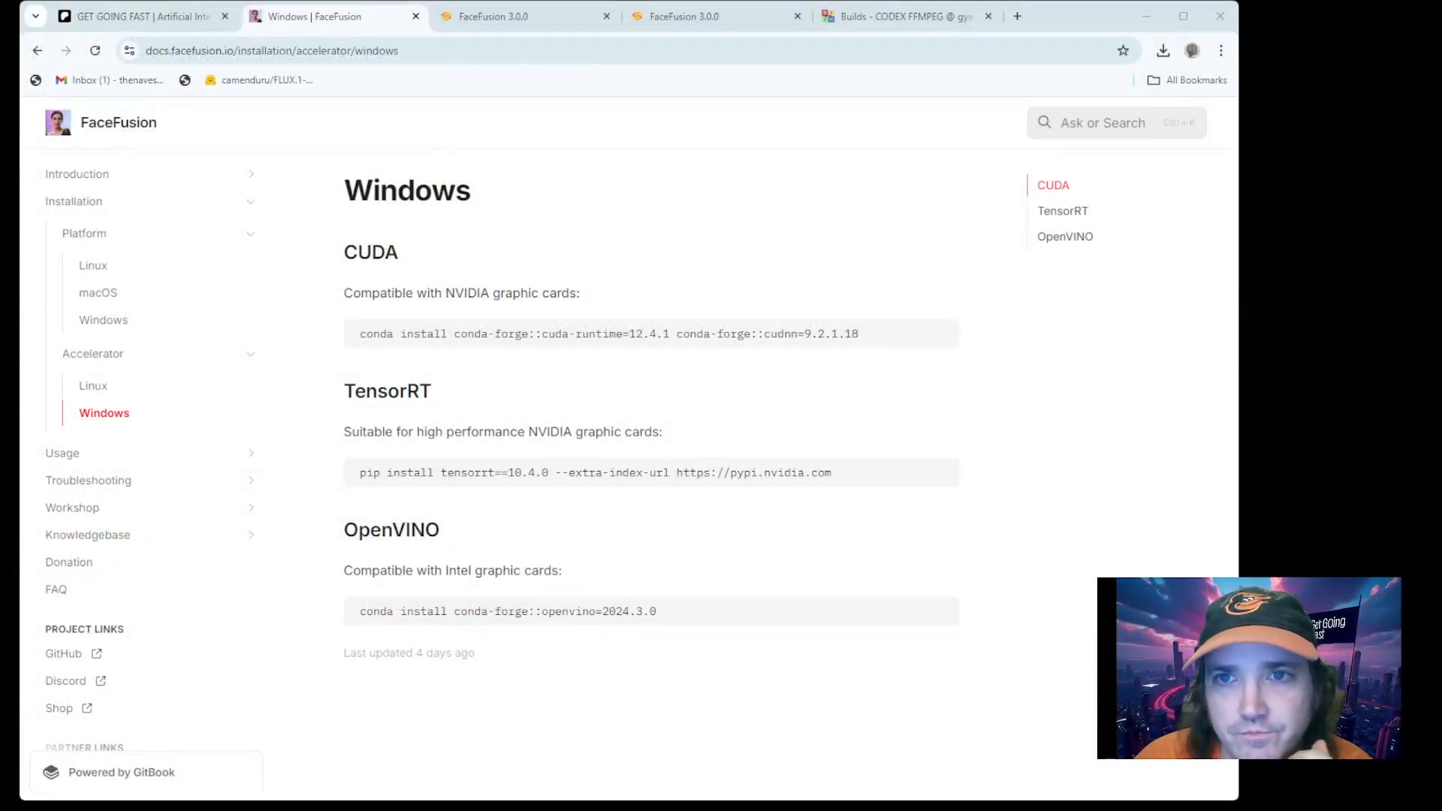
Step: Return to the FaceFusion Installation page in the browser and copy the git clone command from the Download Your Copy section
left_click(37, 51)
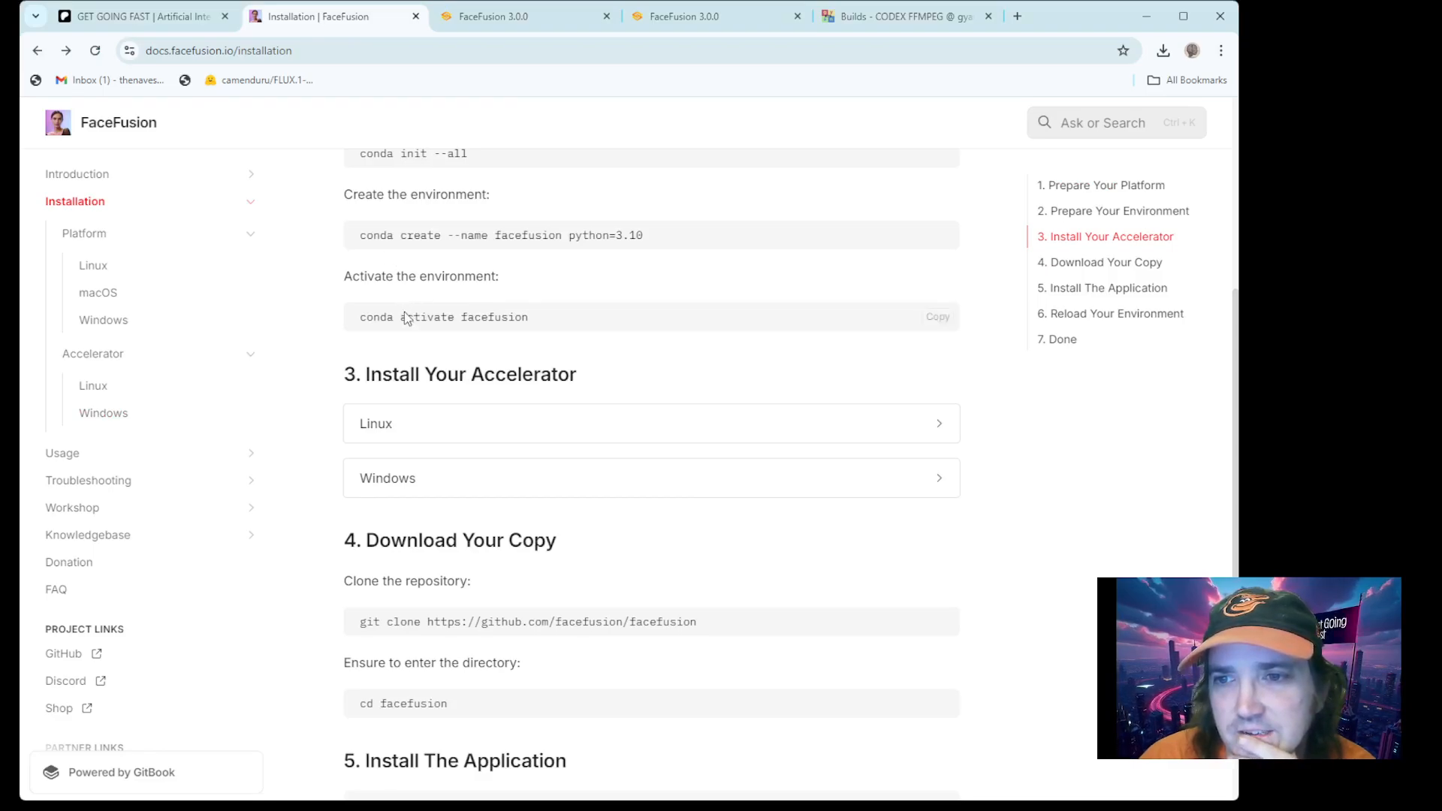
scroll(406, 316, "up", 5)
scroll(484, 301, "down", 3)
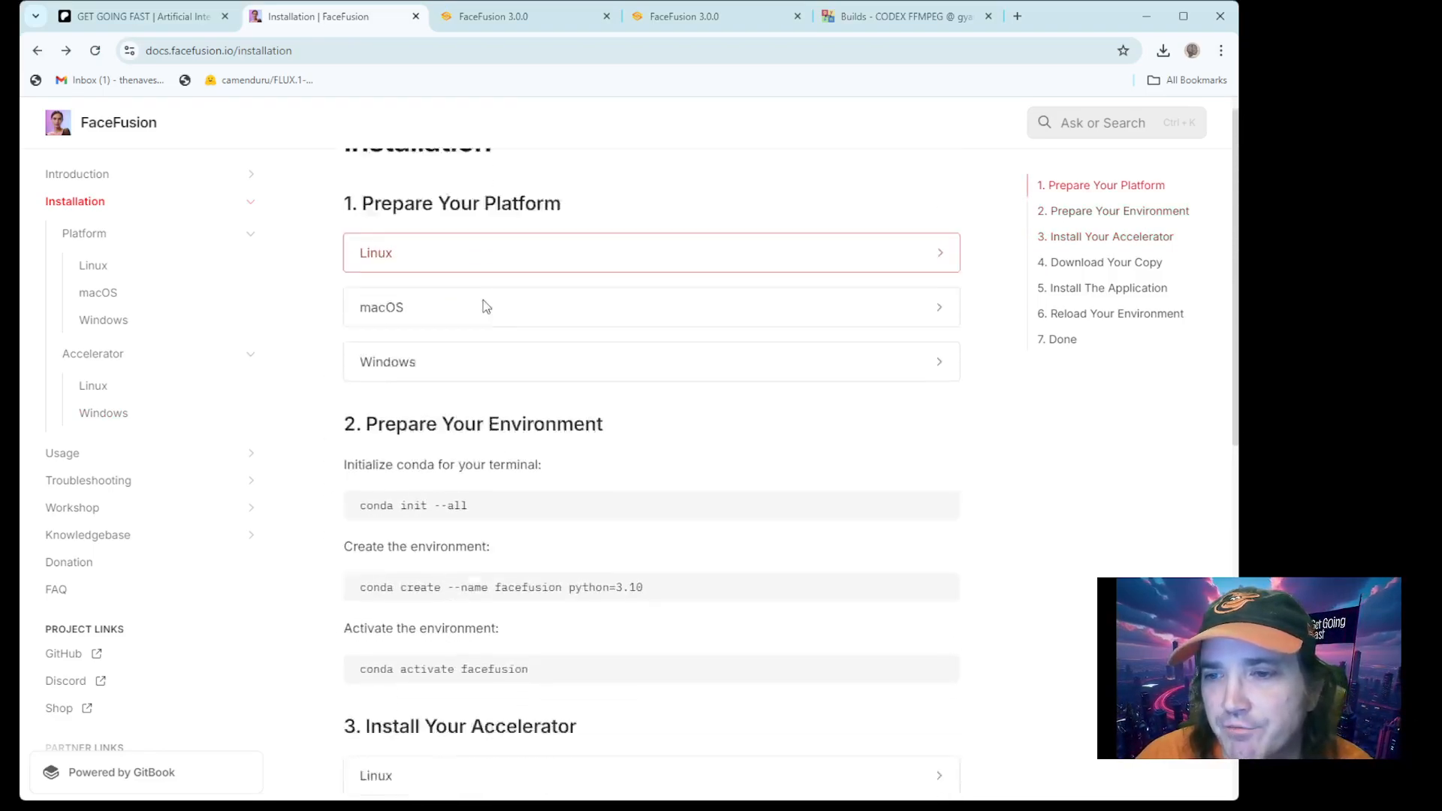
scroll(519, 395, "down", 2)
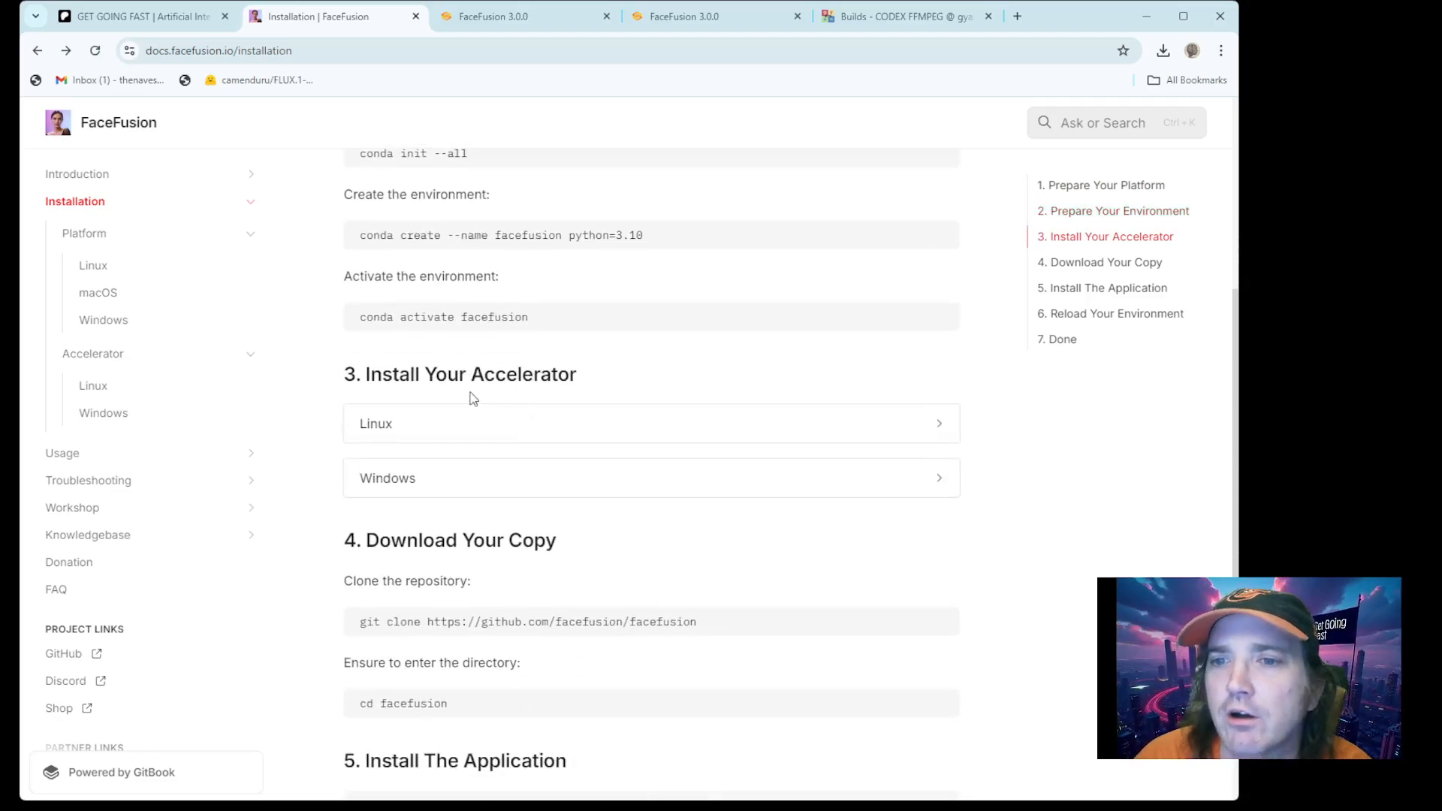
scroll(474, 398, "down", 3)
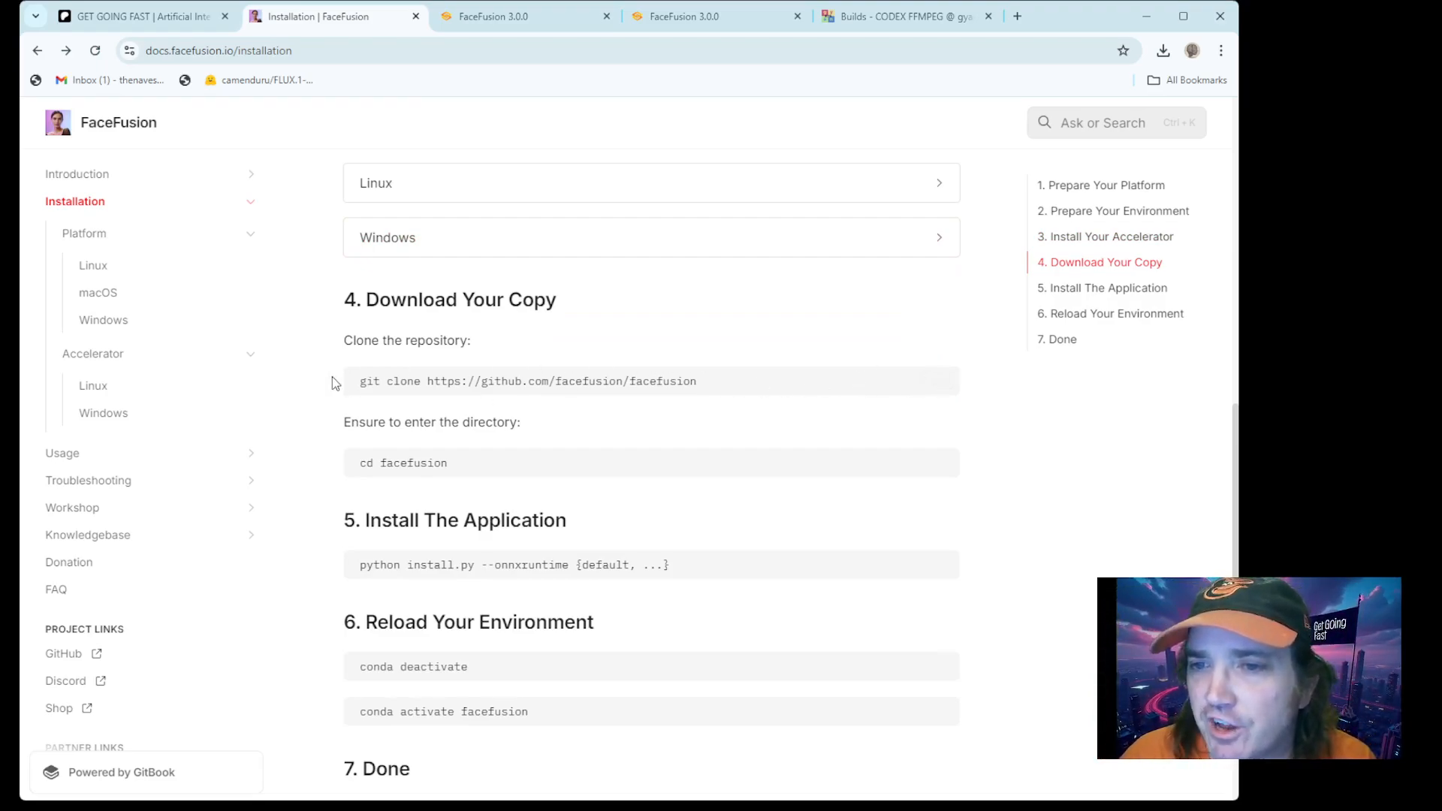
left_click_drag(332, 378, 725, 397)
key("ctrl+c")
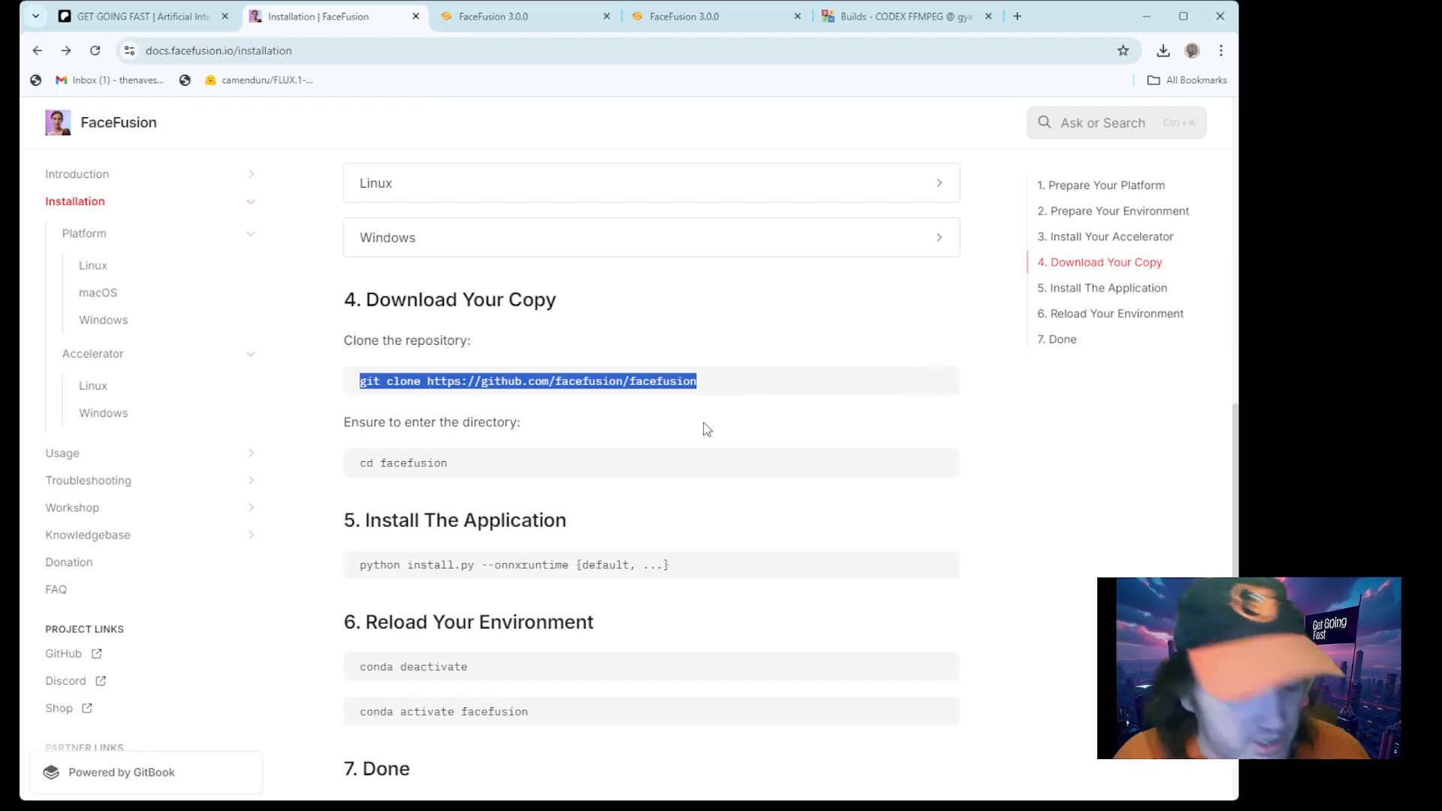
Step: Switch to the command prompt, run git to check that it is available, and clear the screen with cls
key("alt+Tab")
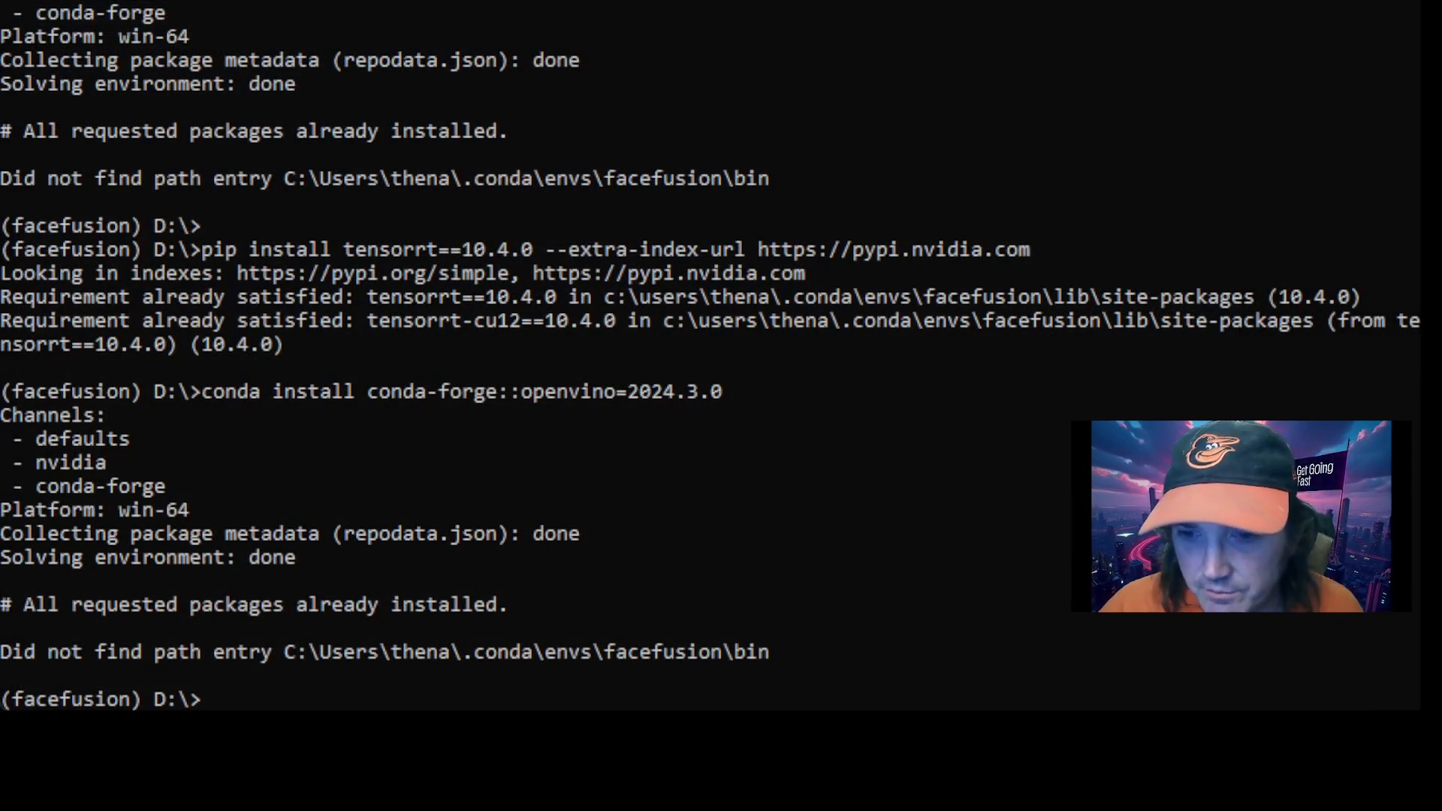
type("git")
key("Return")
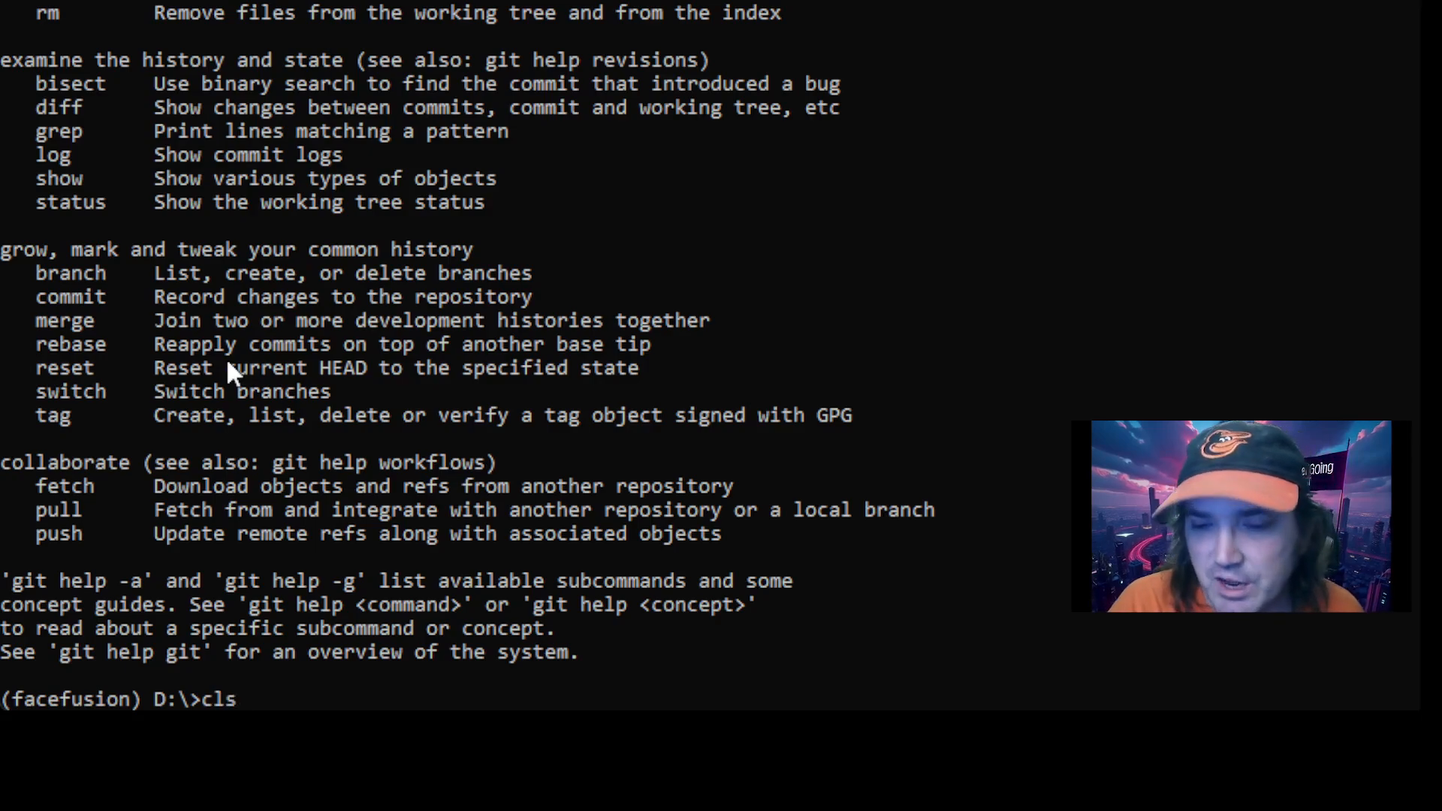
key("Return")
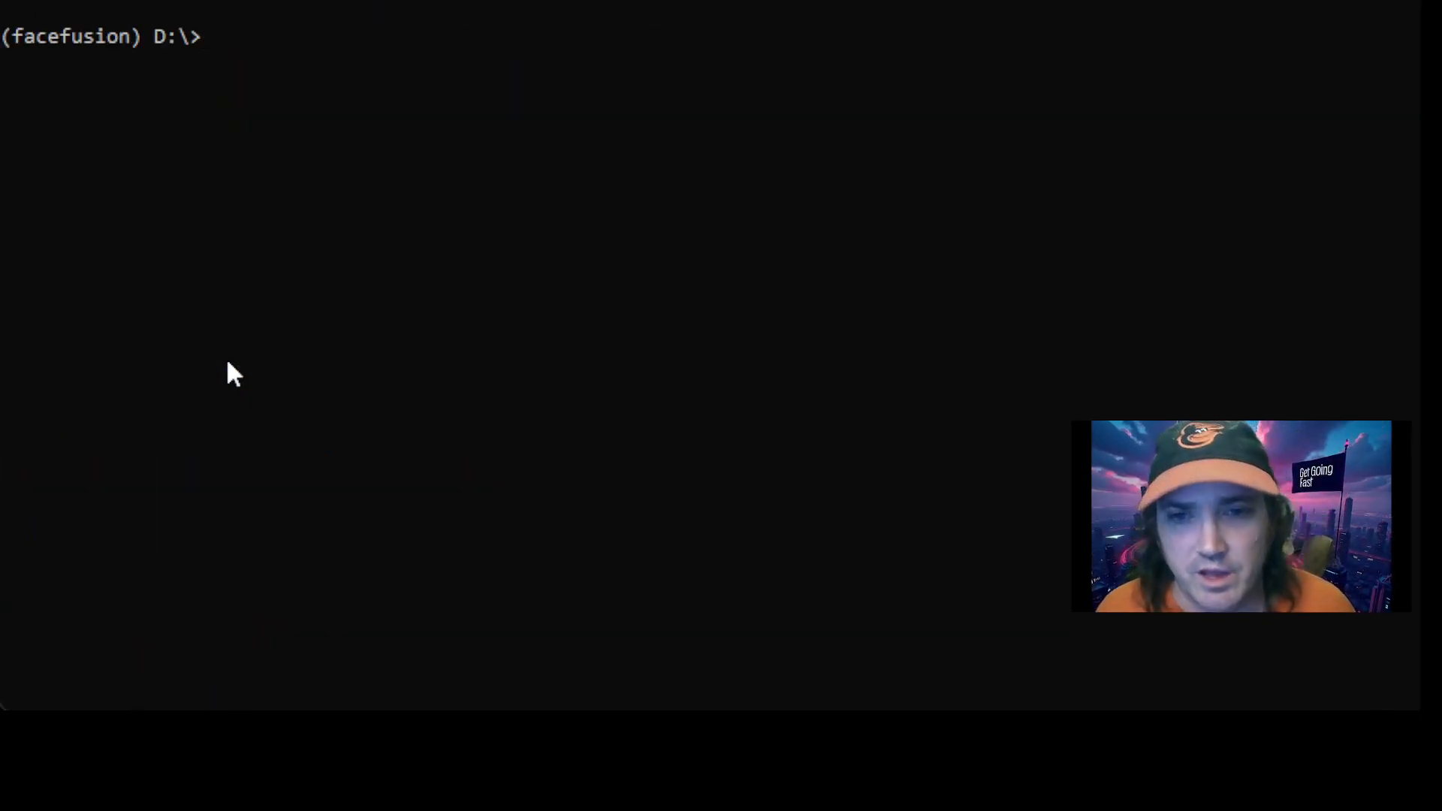
key("ctrl+v")
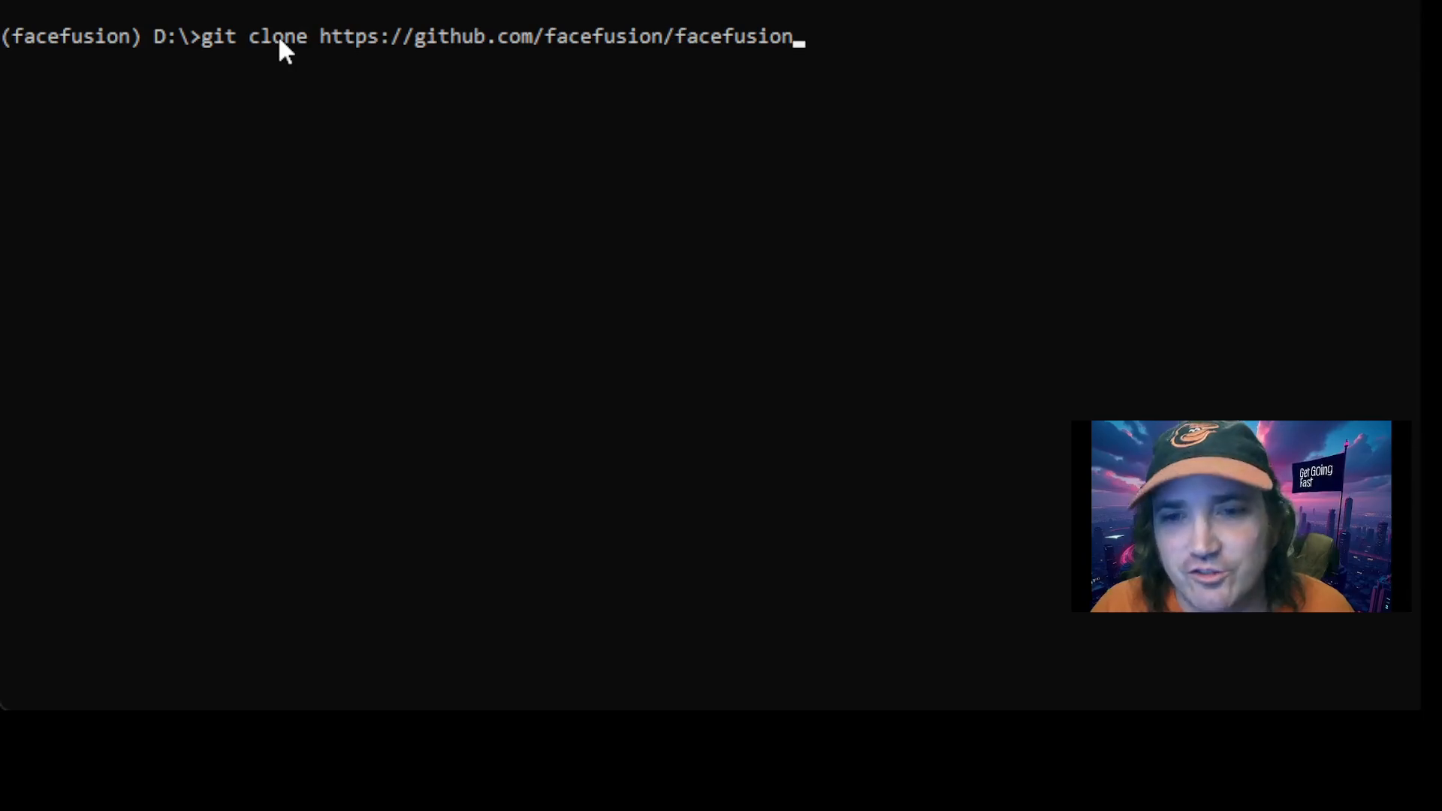
left_click_drag(331, 39, 483, 58)
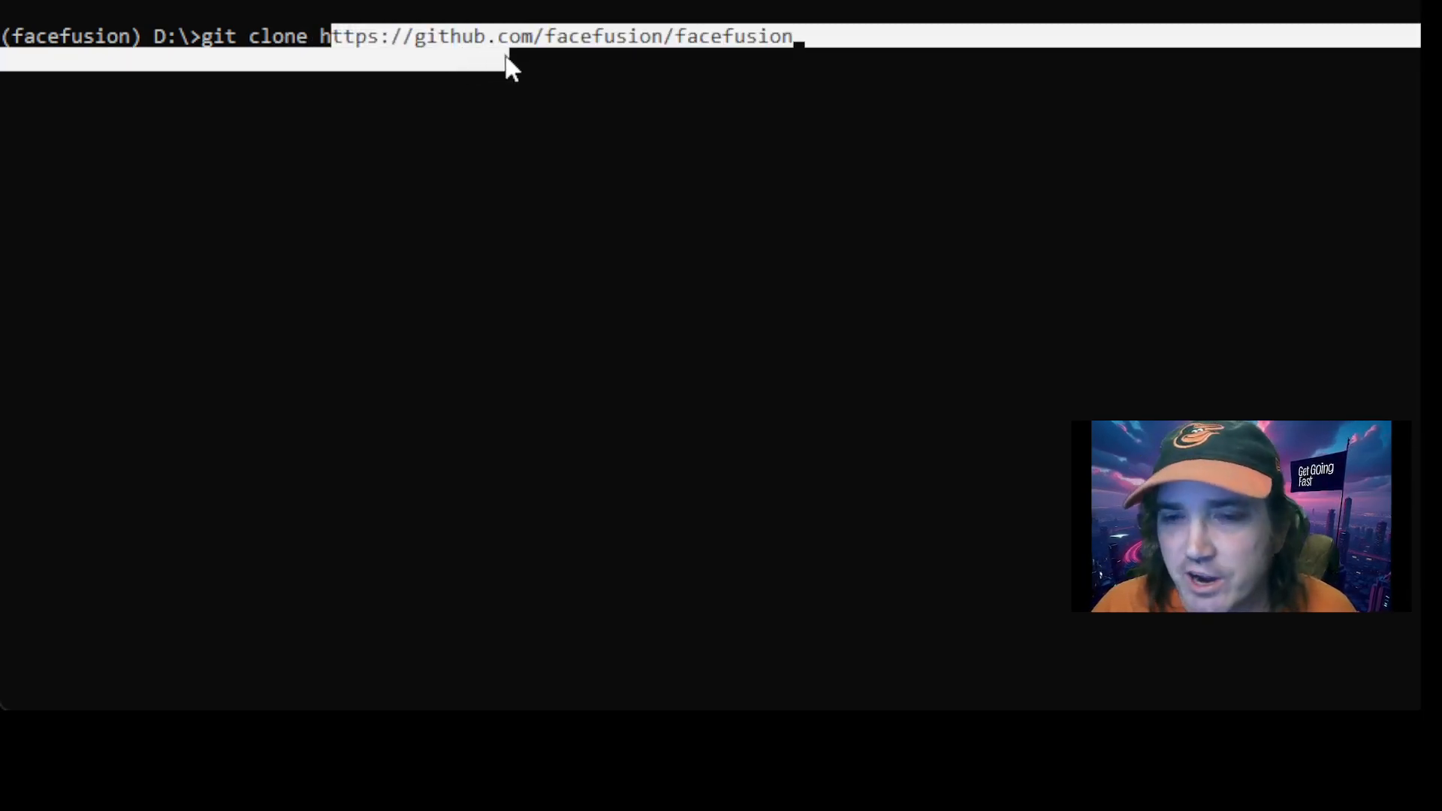
left_click(763, 60)
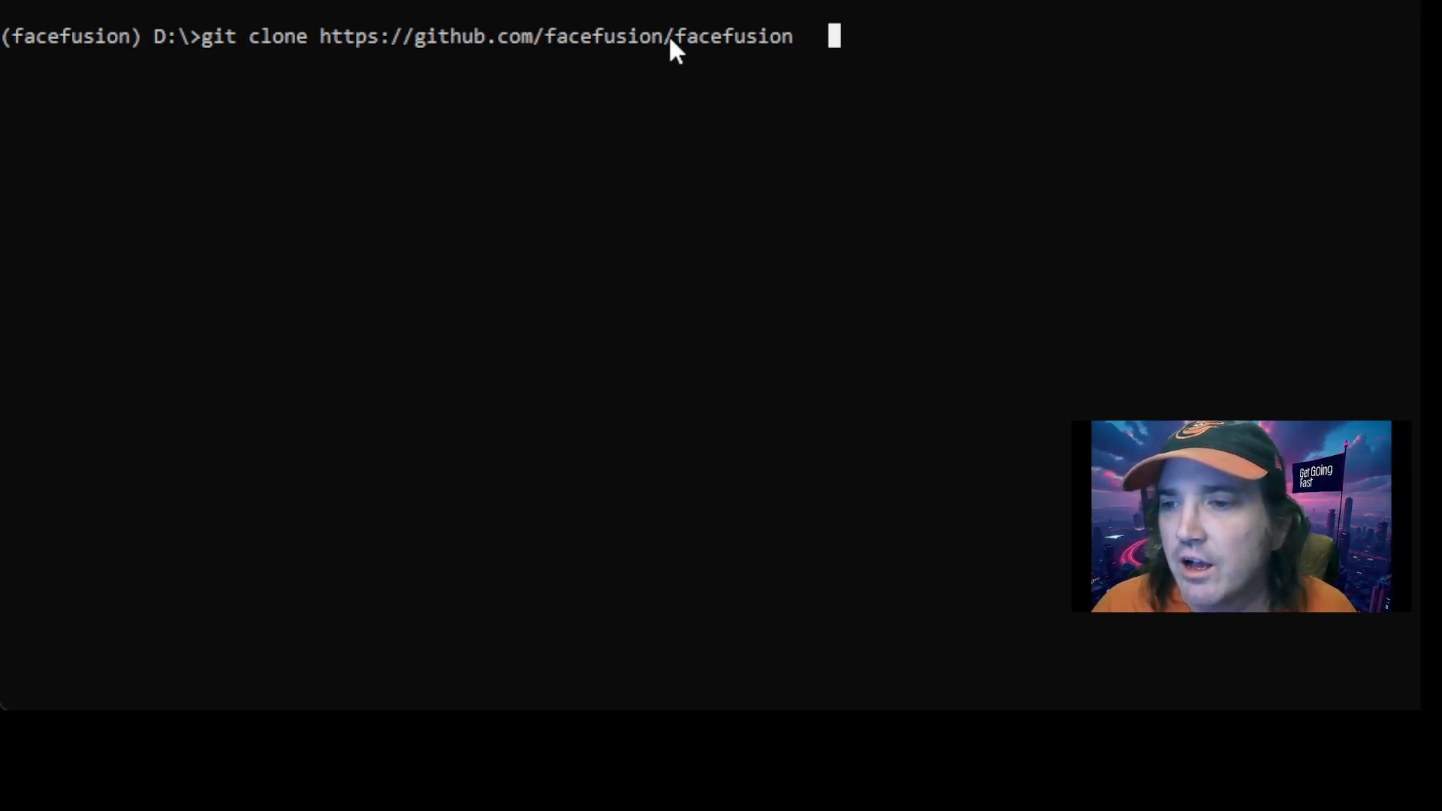
left_click_drag(673, 36, 789, 33)
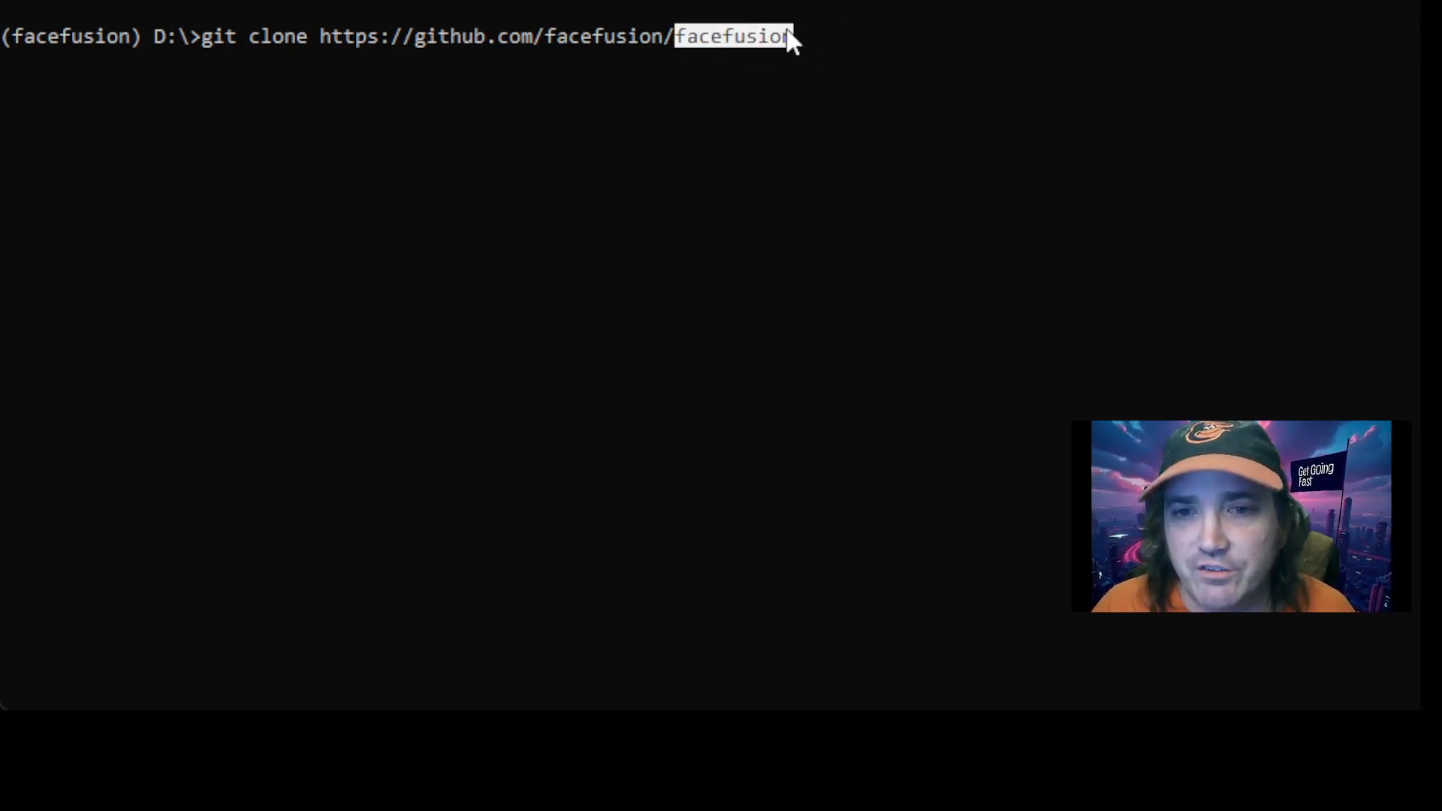
left_click(846, 37)
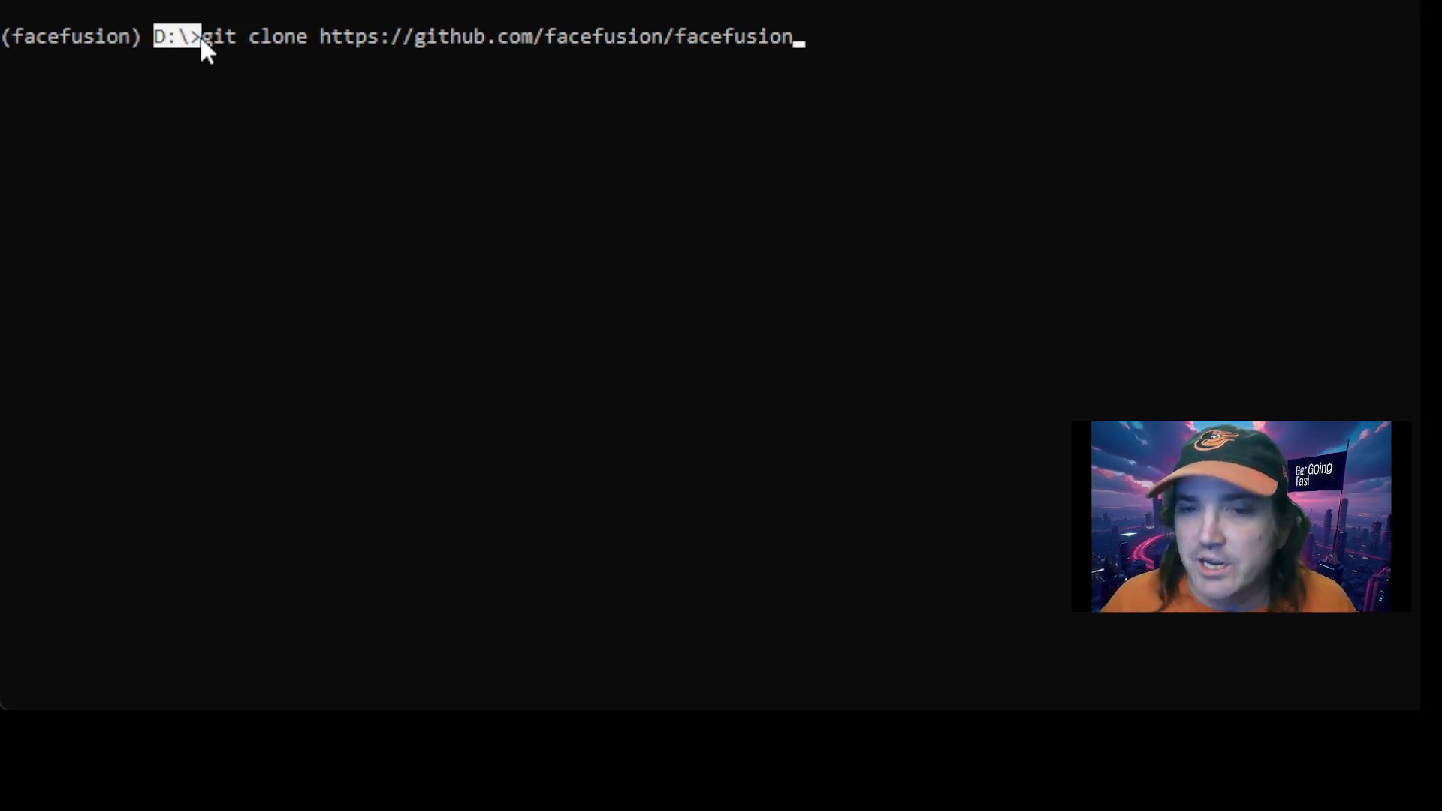
key("Escape")
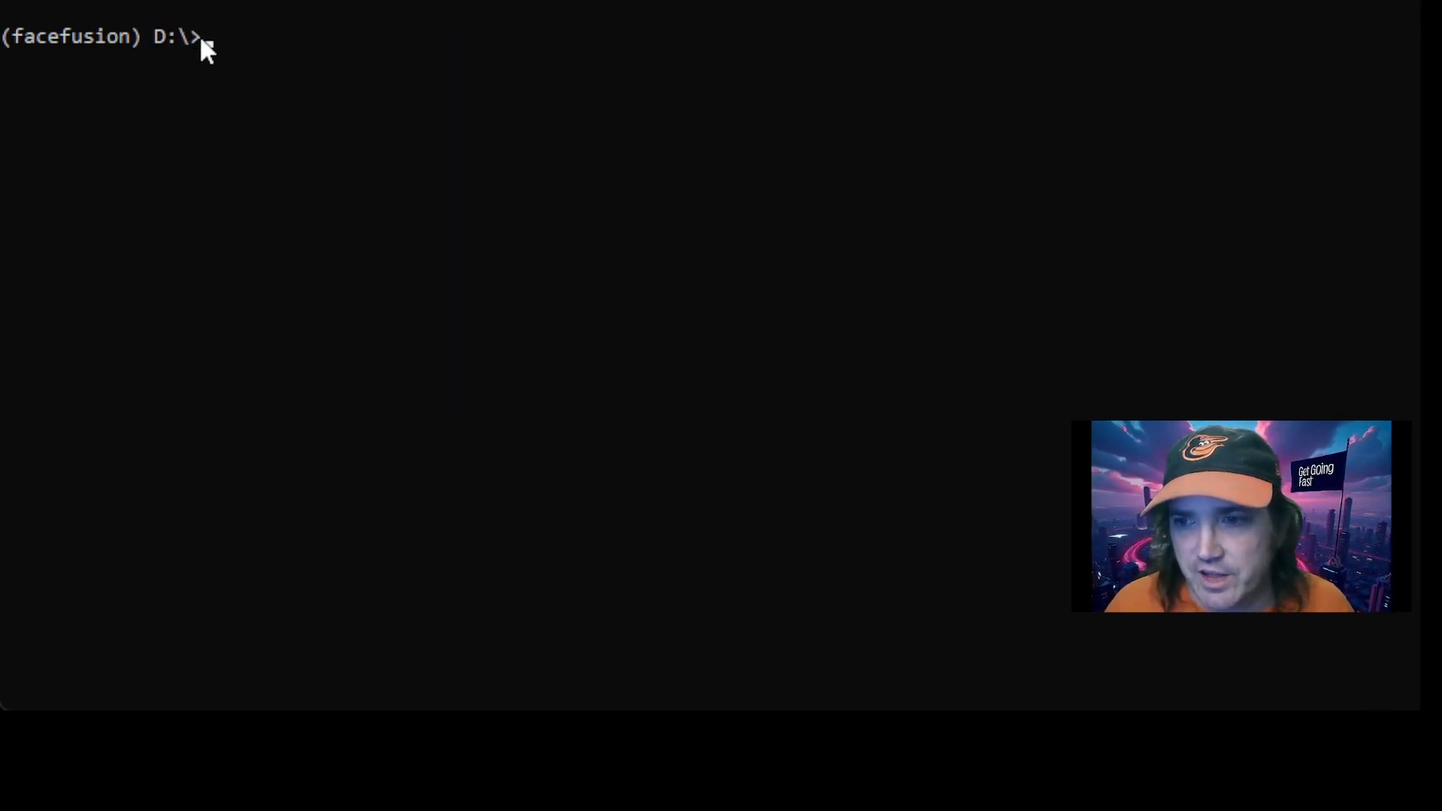
Step: Create a directory named imageSoftware on the D: drive with mkdir
type("mkdir ")
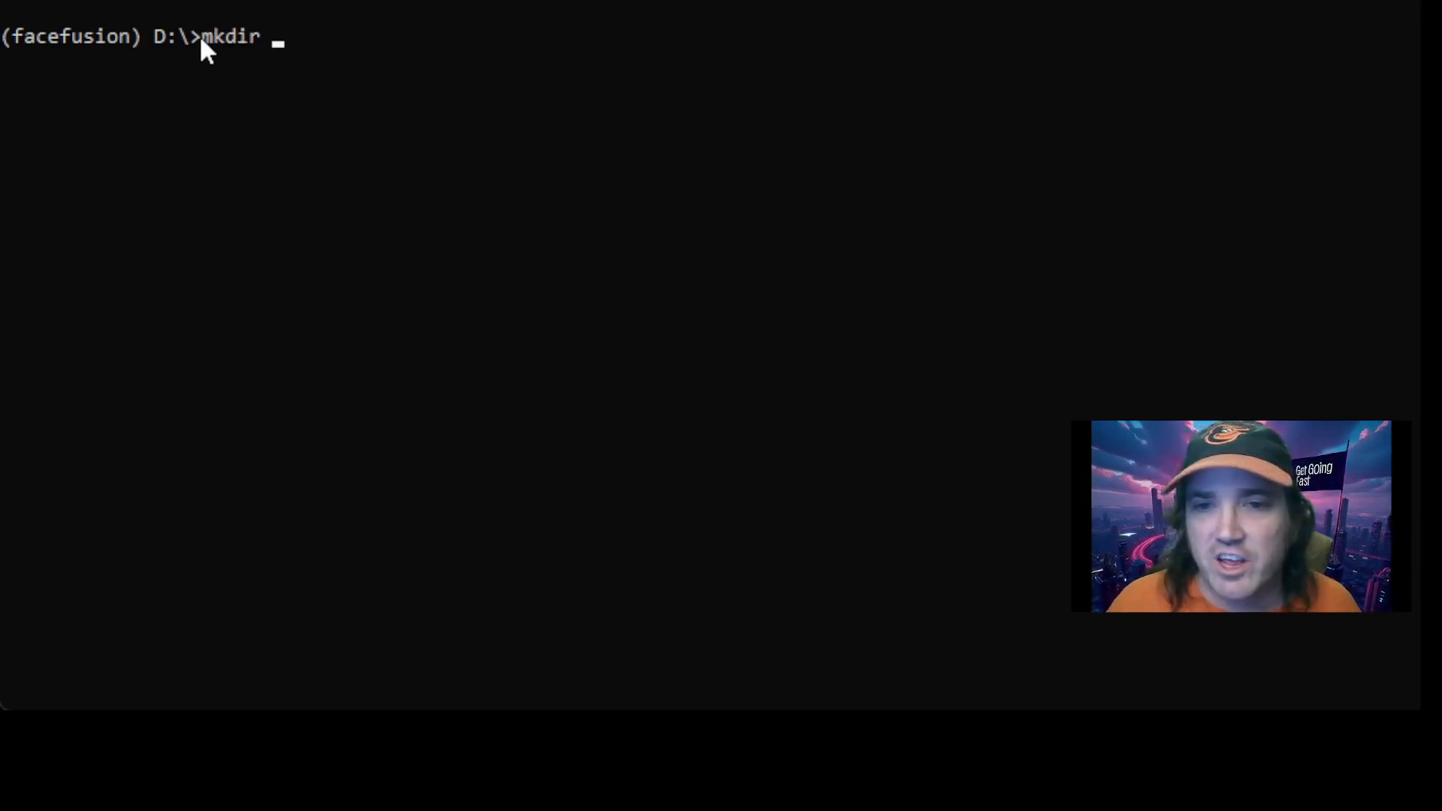
type("imagesoft")
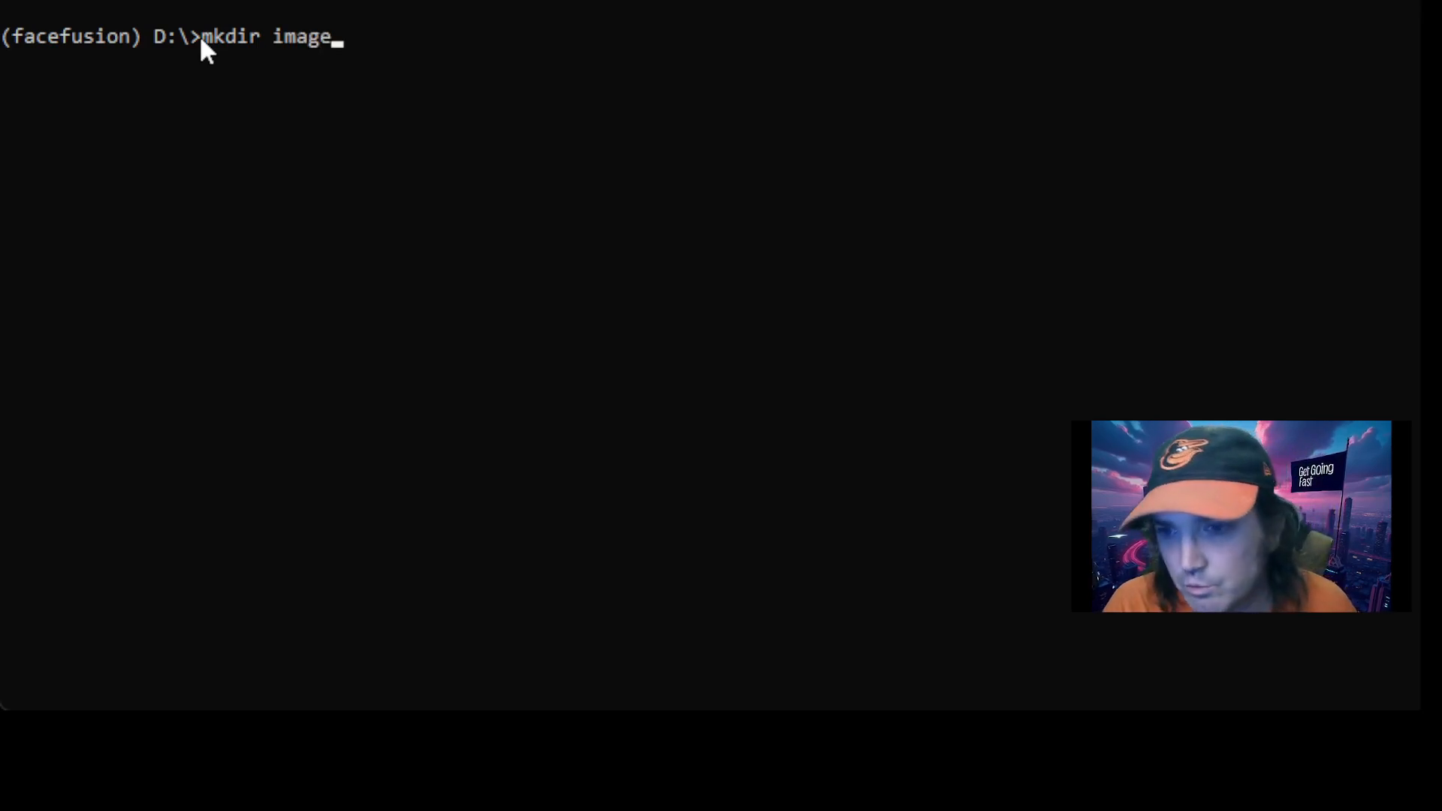
key("BackSpace")
key("BackSpace")
key("BackSpace")
key("BackSpace")
key("BackSpace")
key("BackSpace")
key("BackSpace")
key("BackSpace")
key("BackSpace")
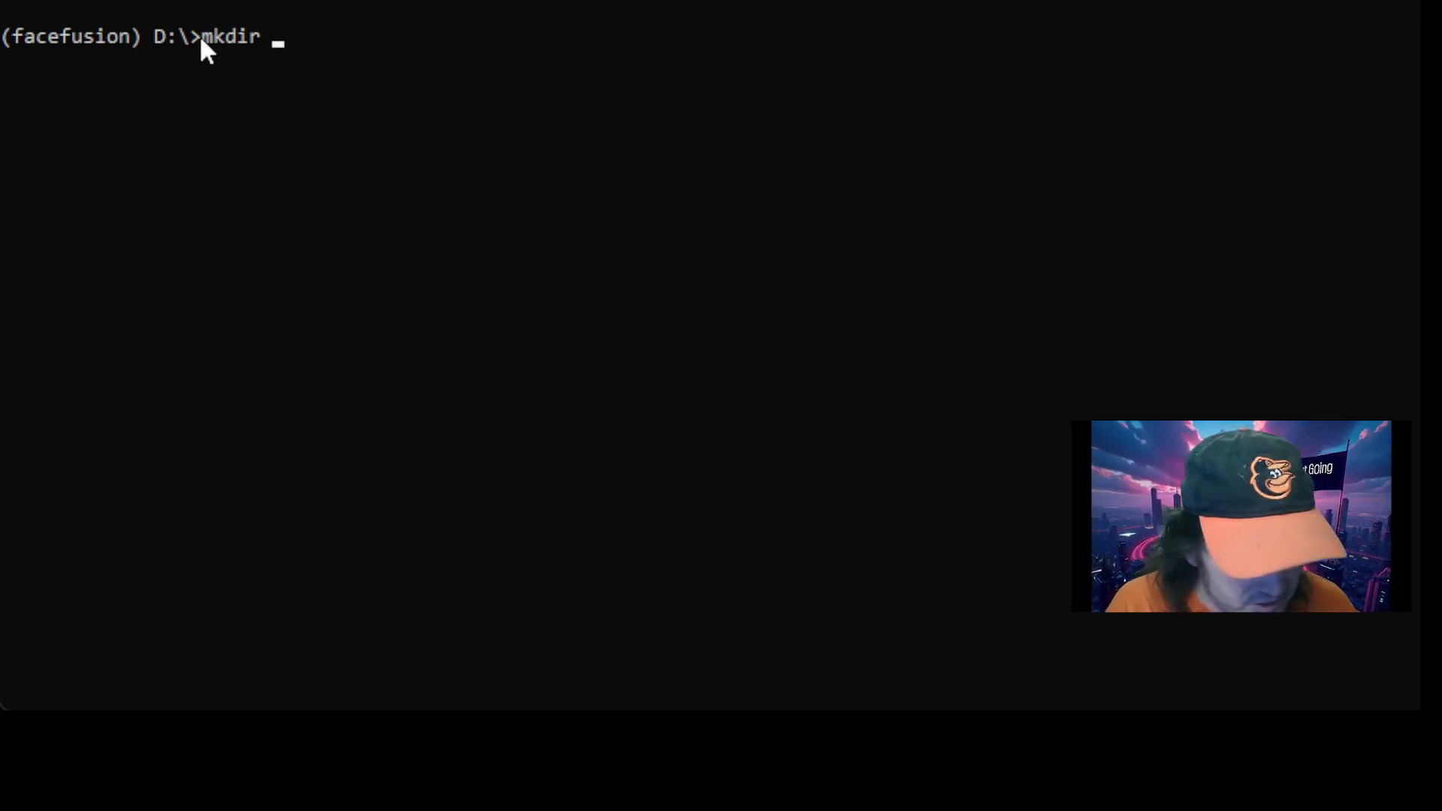
type("imageSoft")
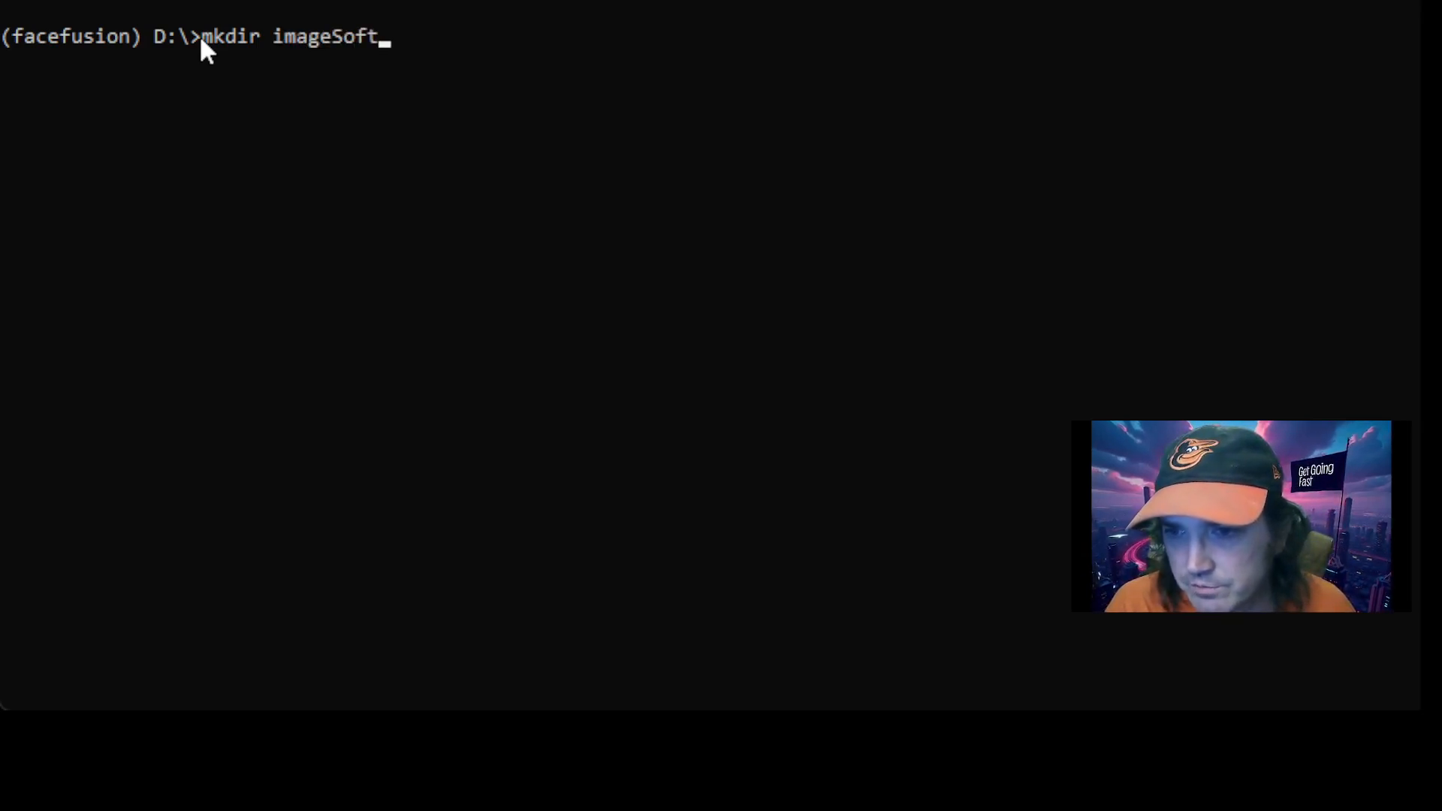
key("BackSpace")
type("tware")
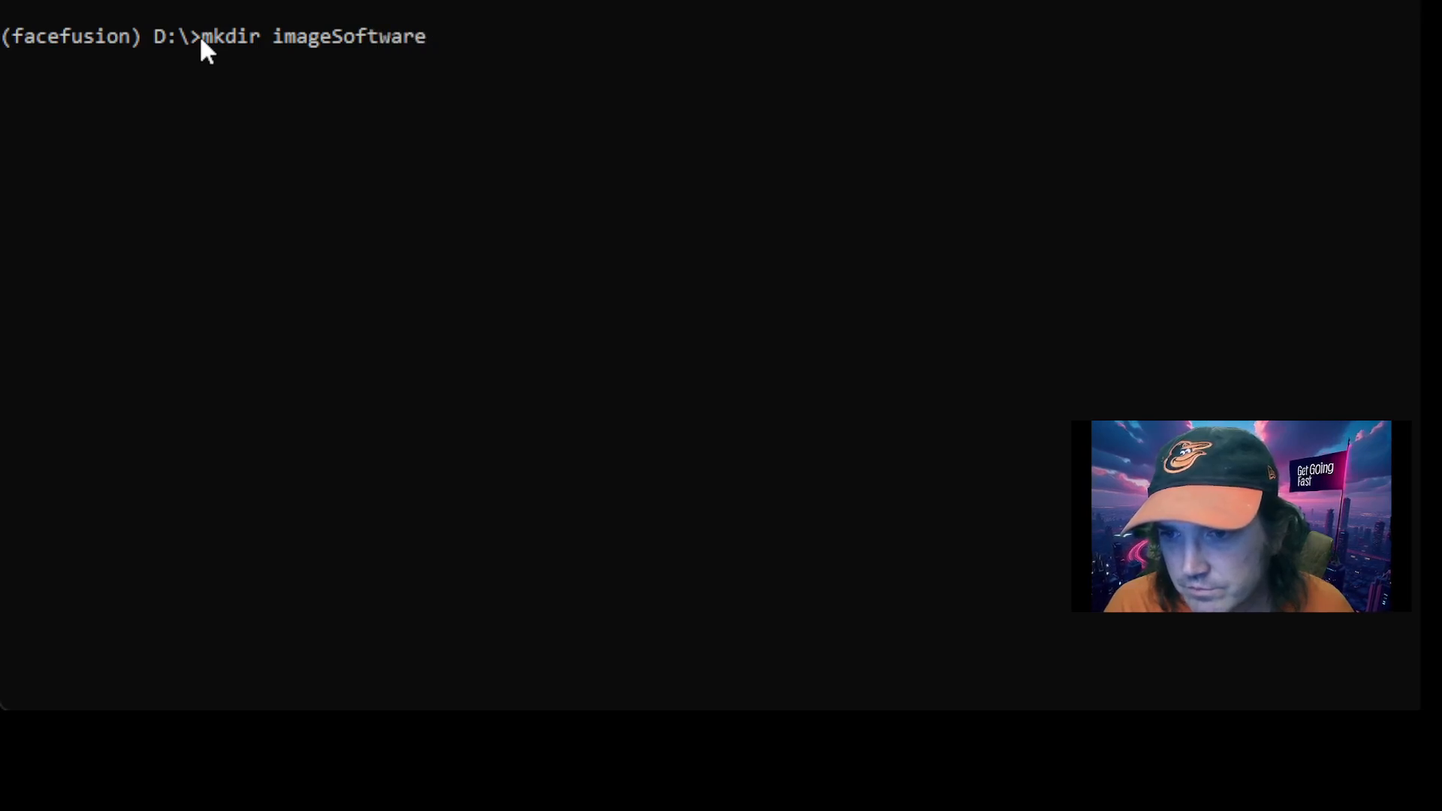
key("Return")
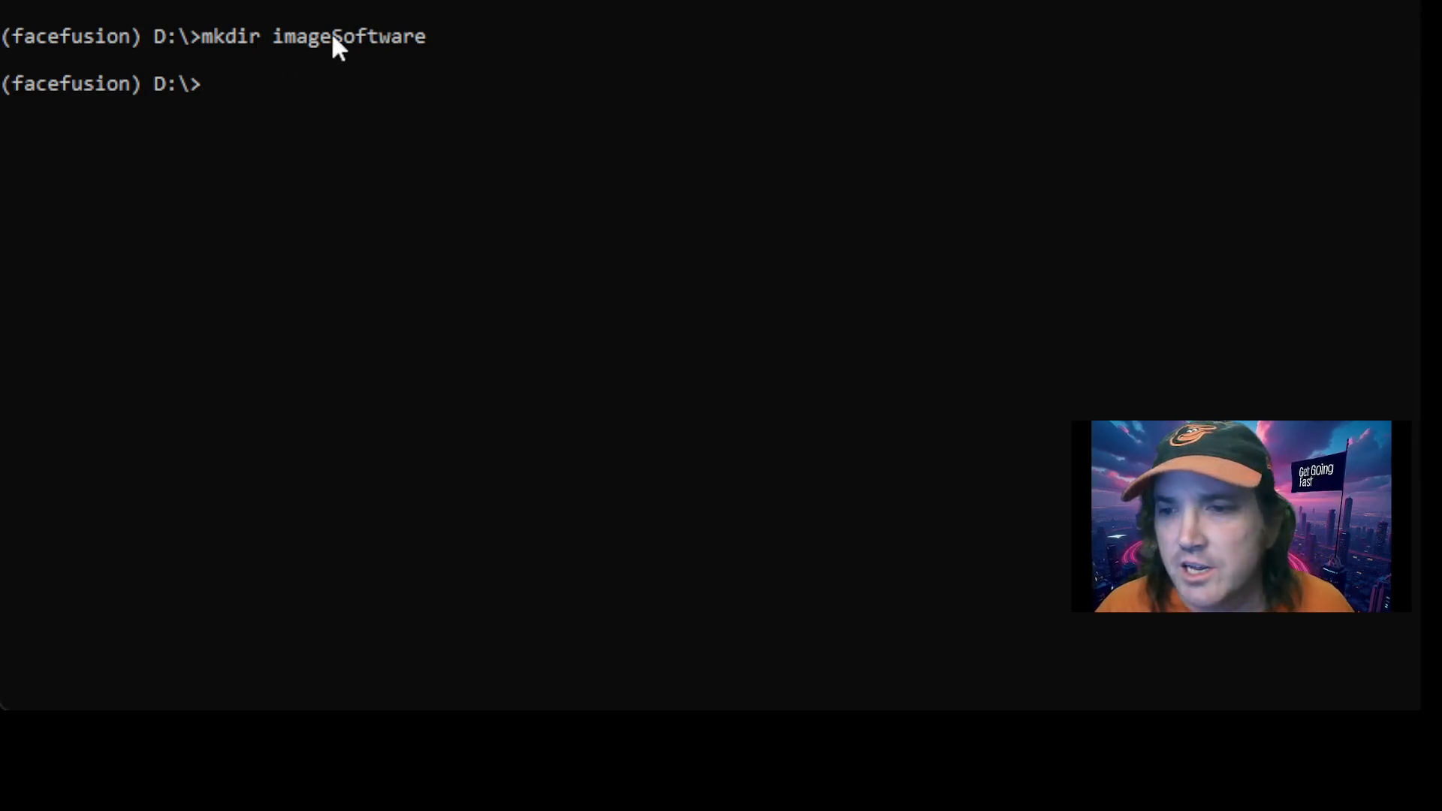
Step: Change the working directory to the new imageSoftware folder with cd imageSoftware
left_click(291, 39)
left_click_drag(295, 41, 416, 38)
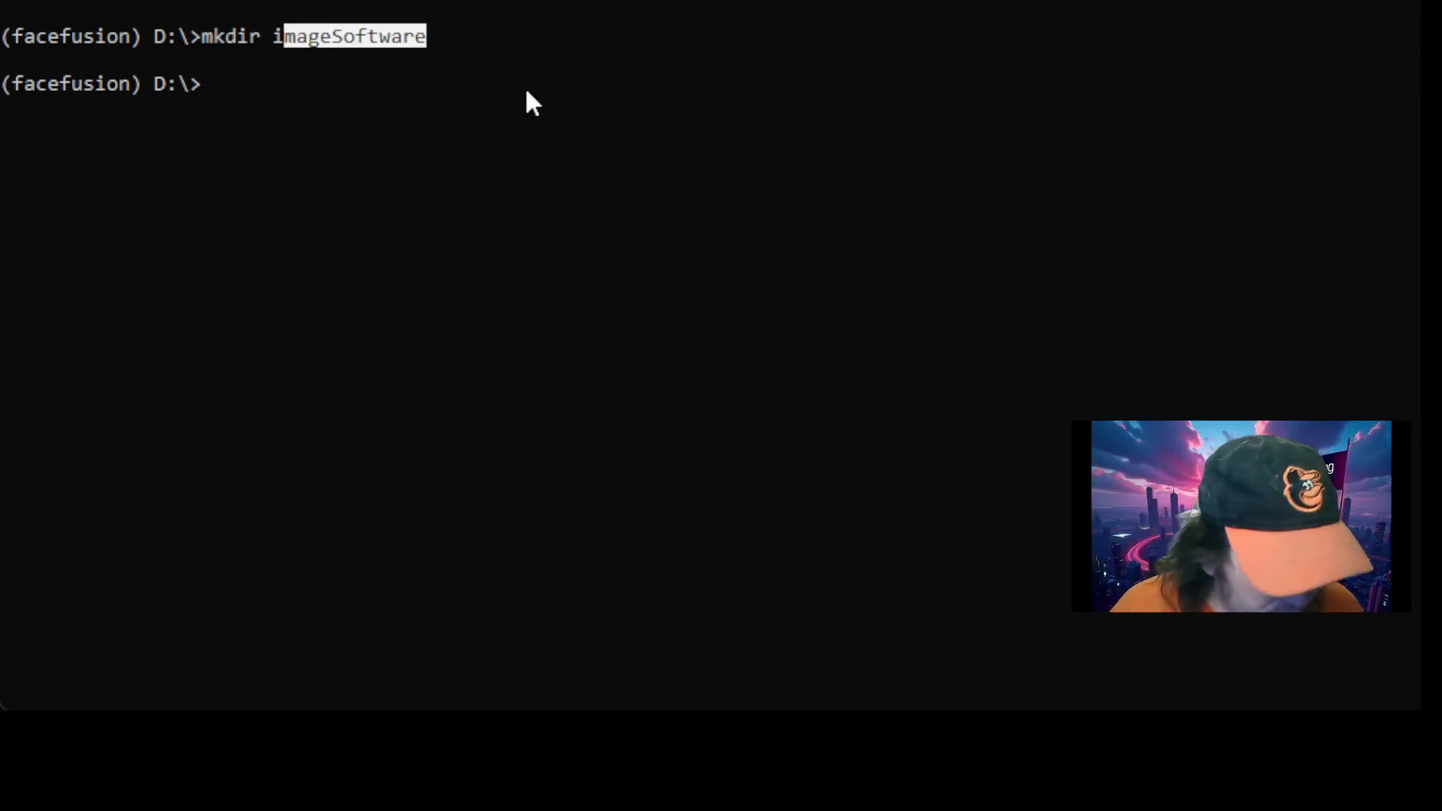
type("cd imageSoftware")
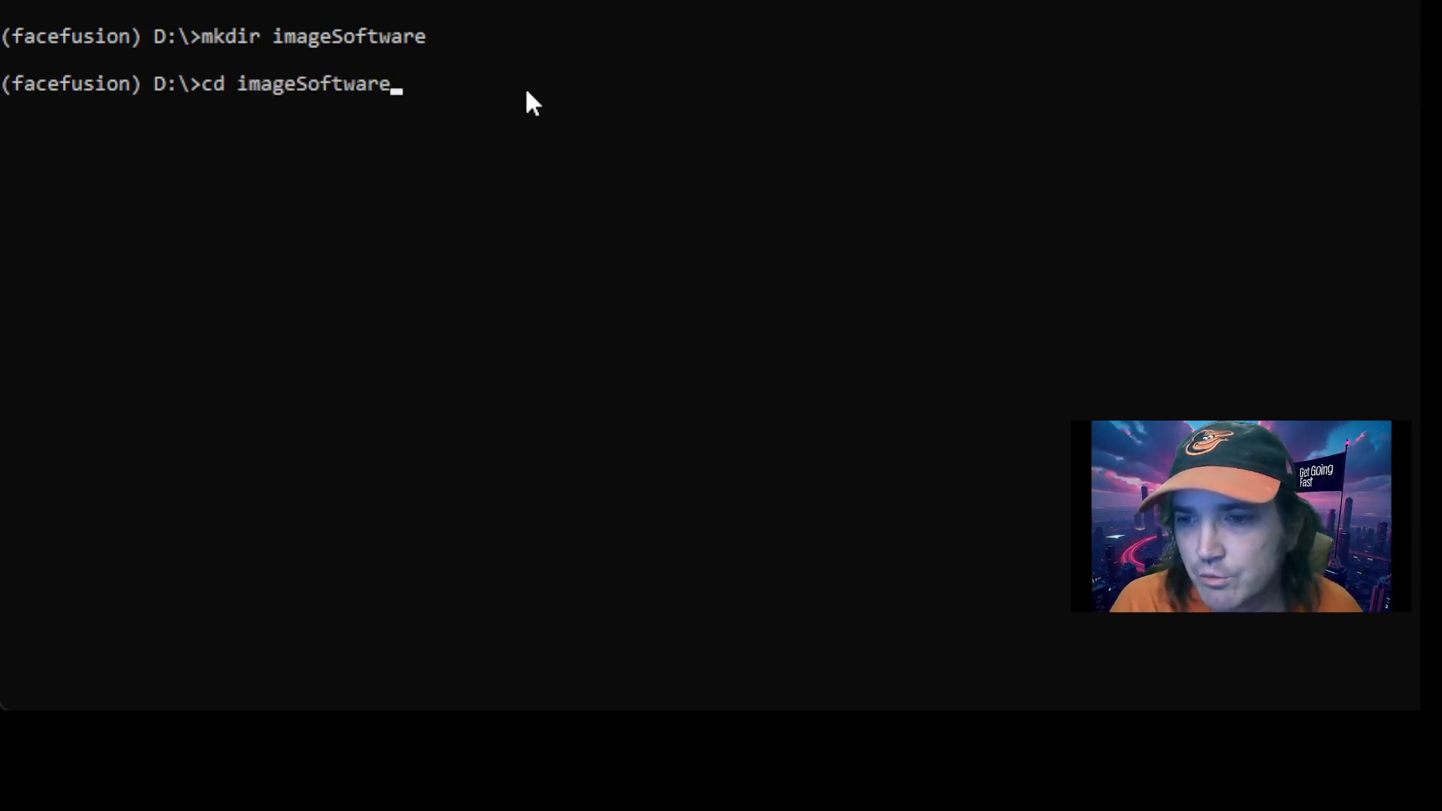
key("Return")
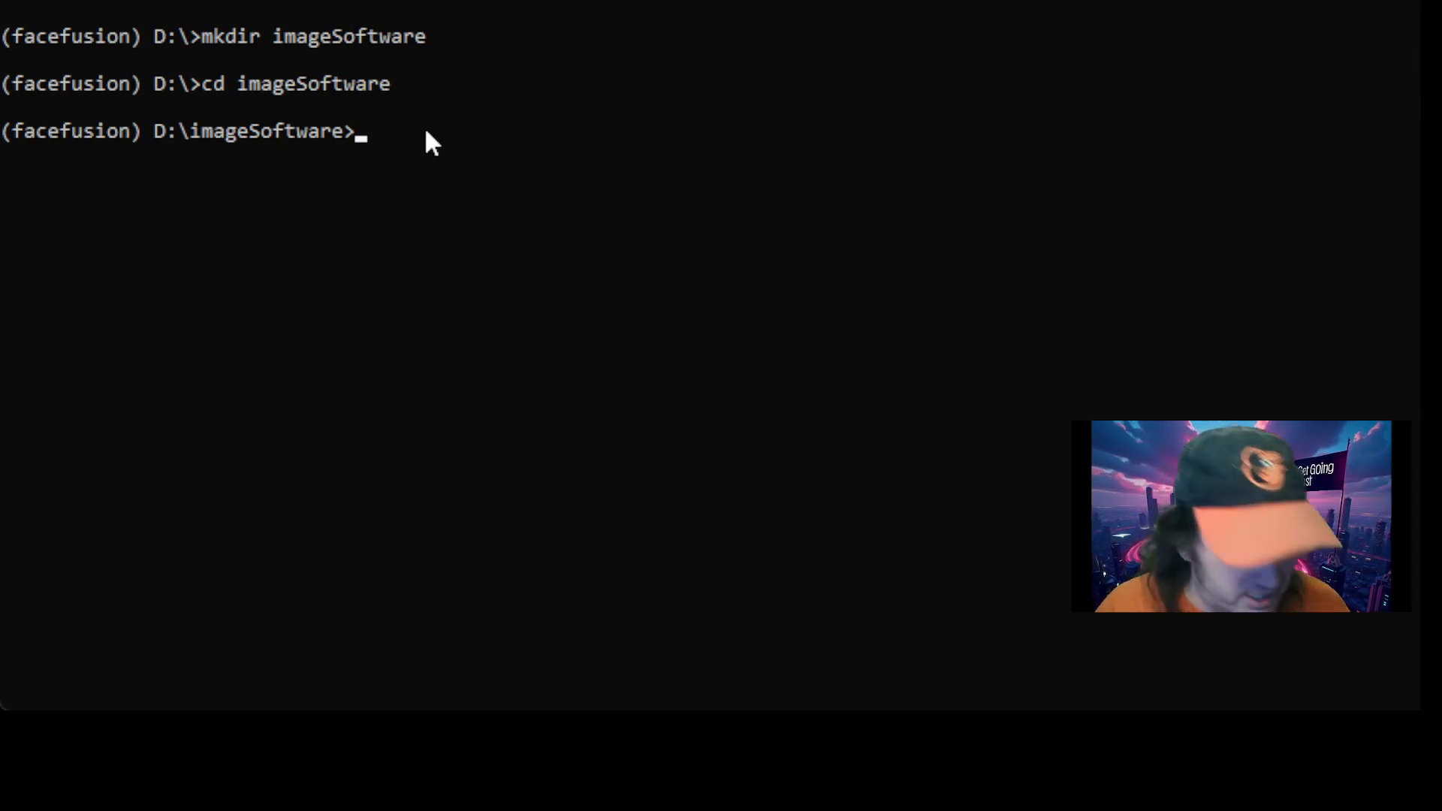
type("dir")
key("Return")
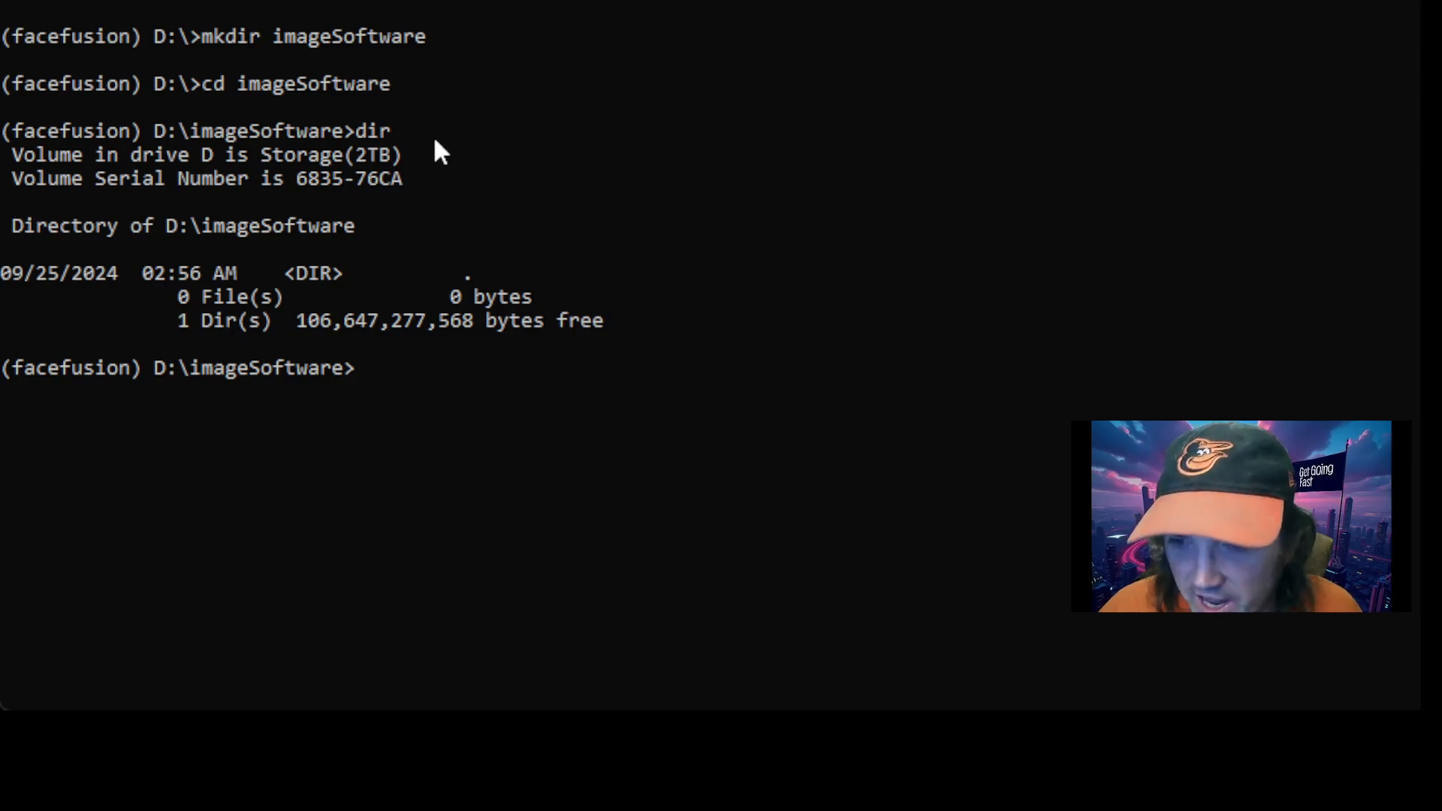
key("ctrl+v")
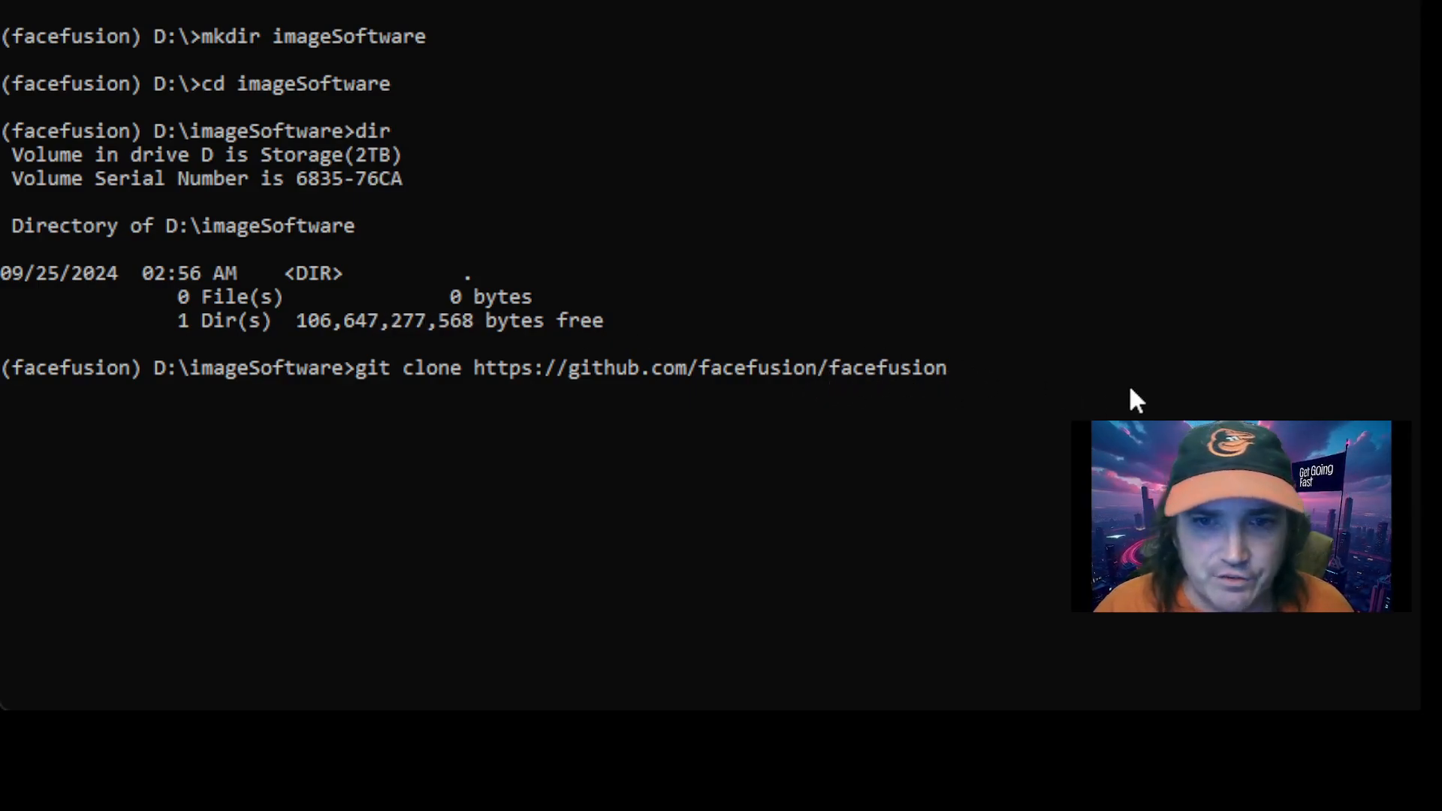
key("Return")
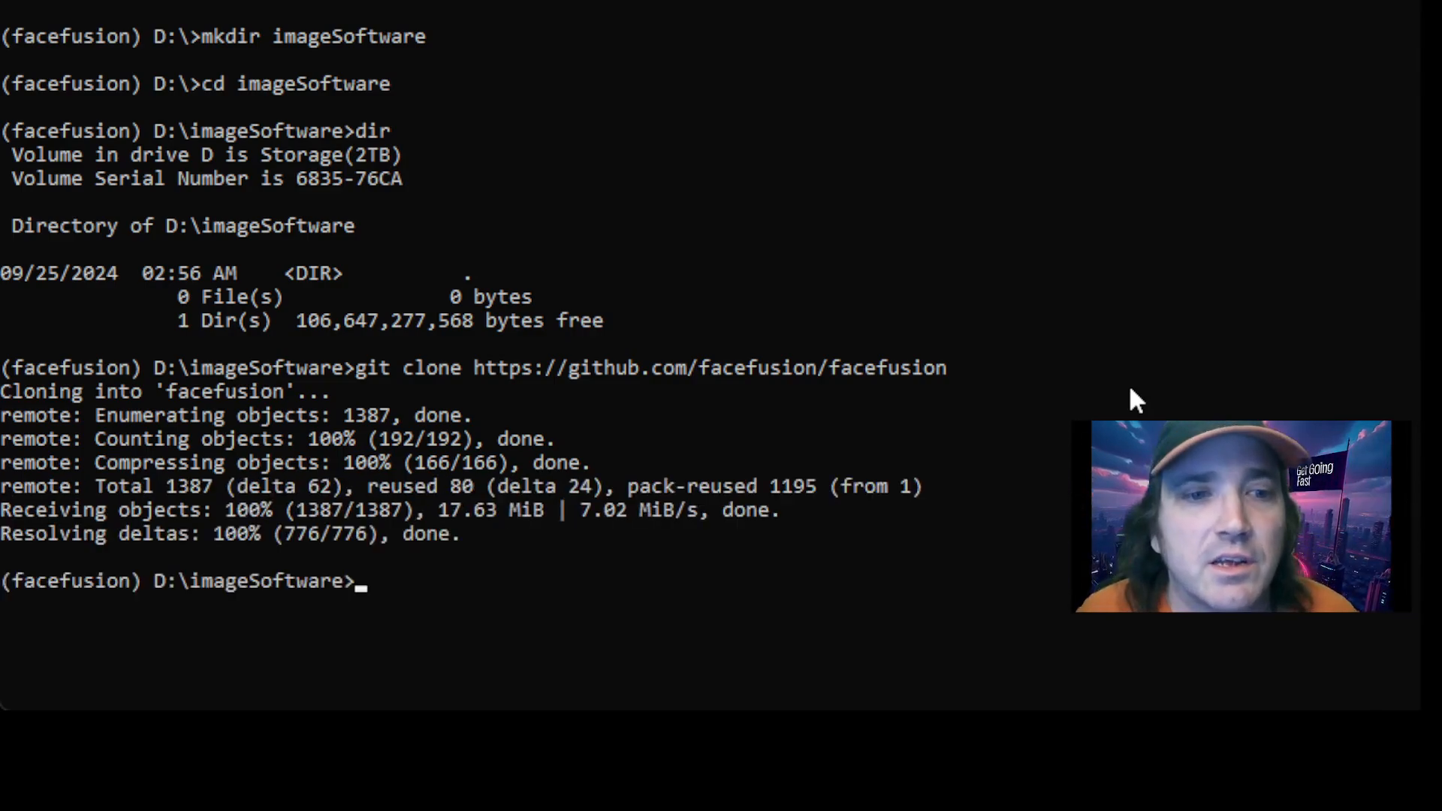
Step: List the imageSoftware folder with dir to check for the cloned facefusion directory, and clear the screen with cls
type("dir")
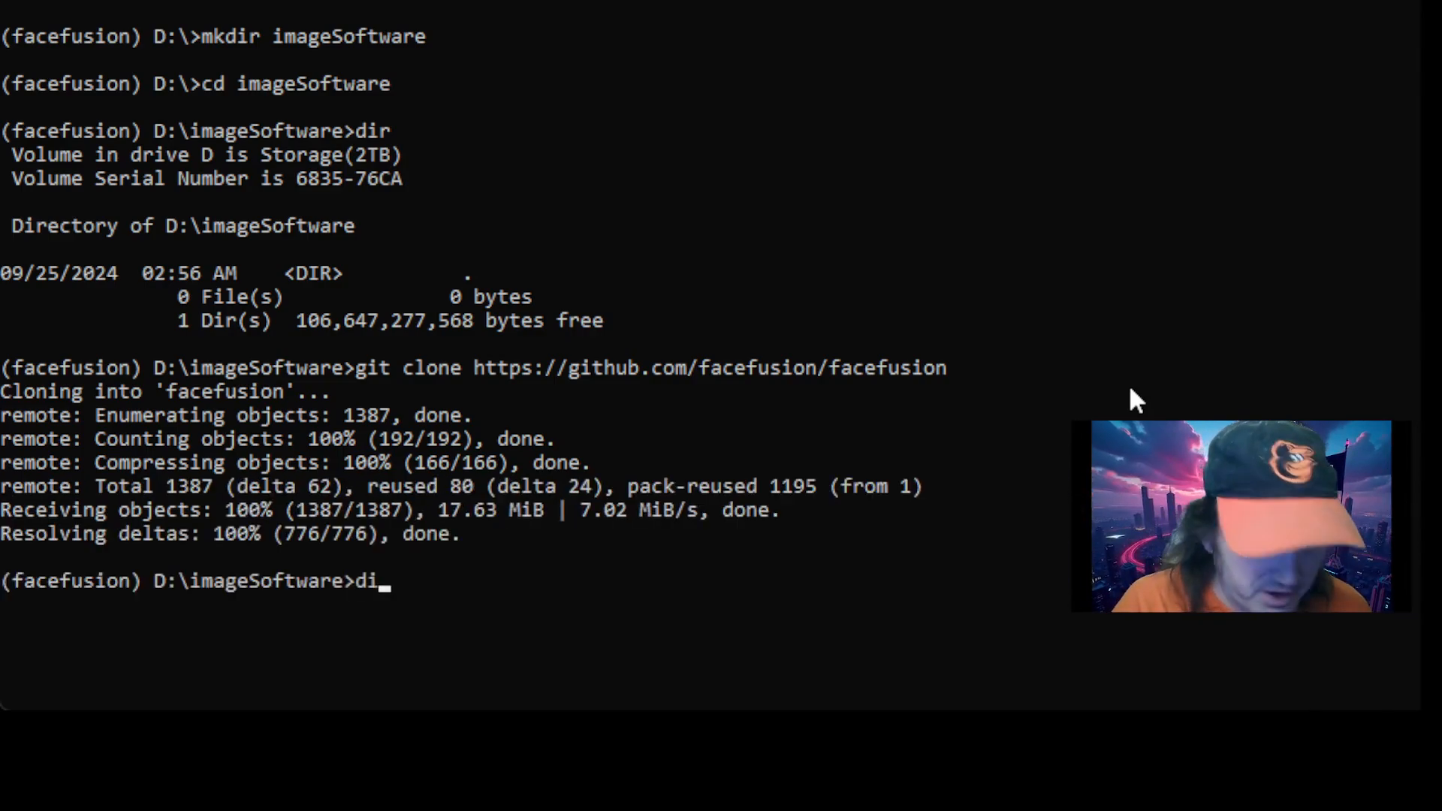
key("Return")
double_click(496, 601)
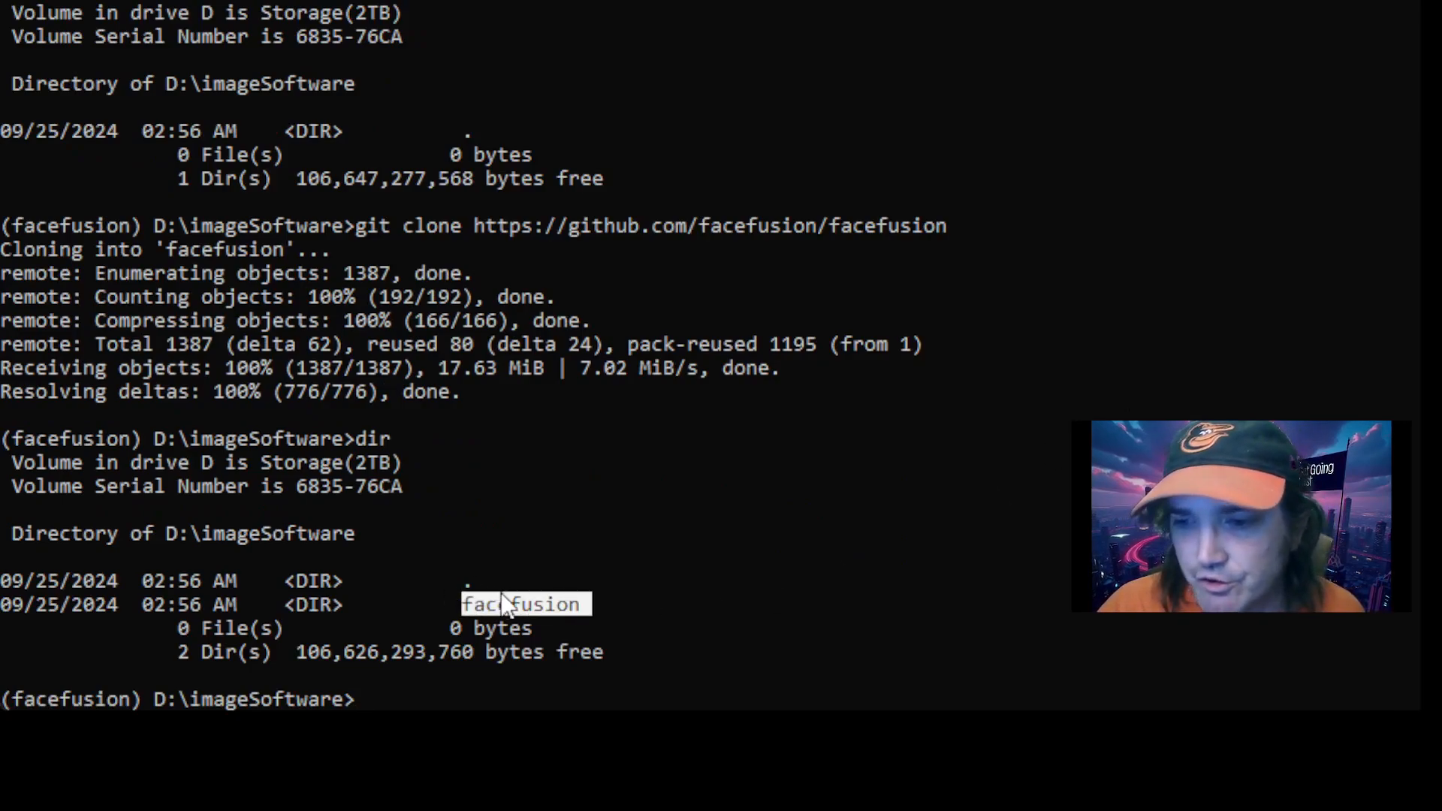
right_click(736, 517)
type("cl")
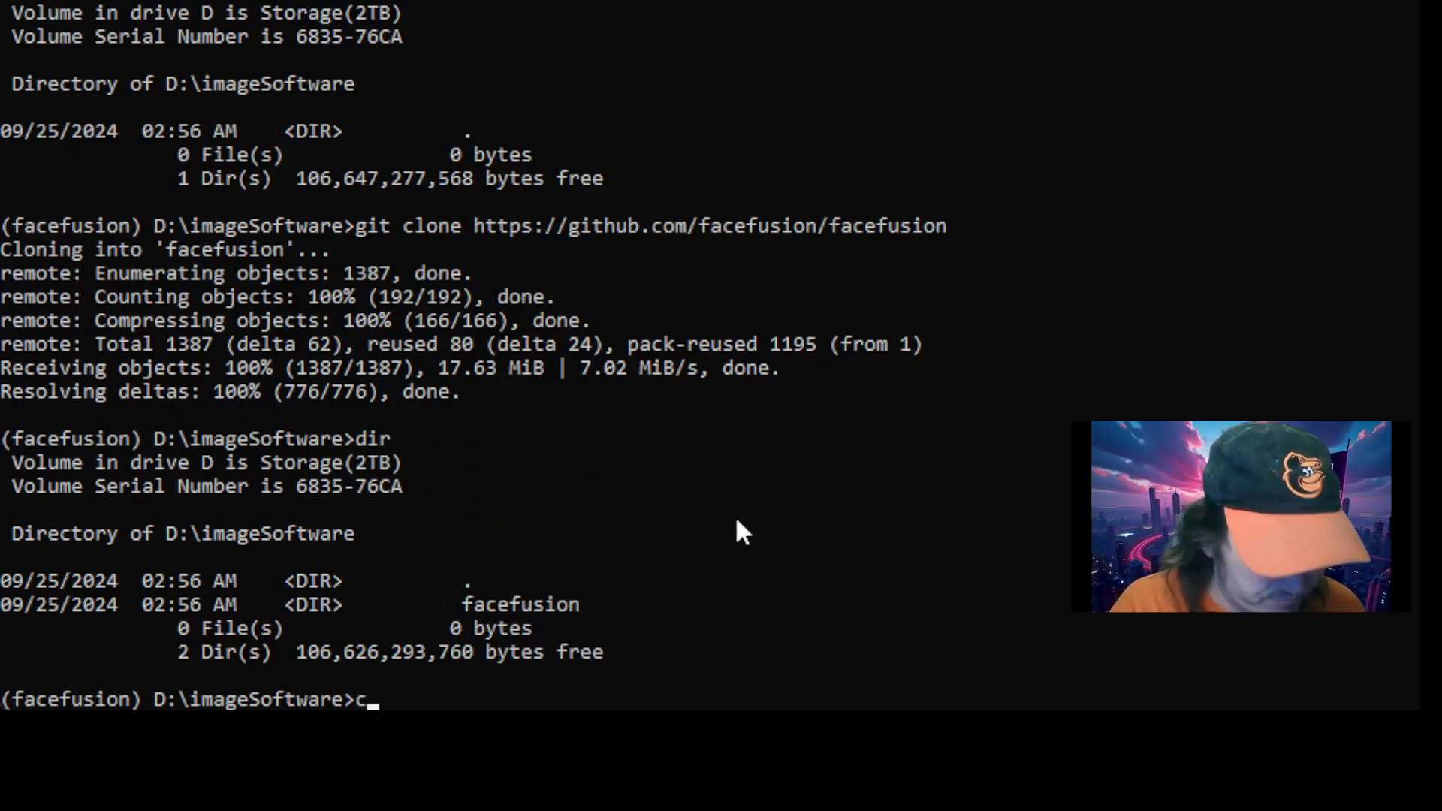
key("Return")
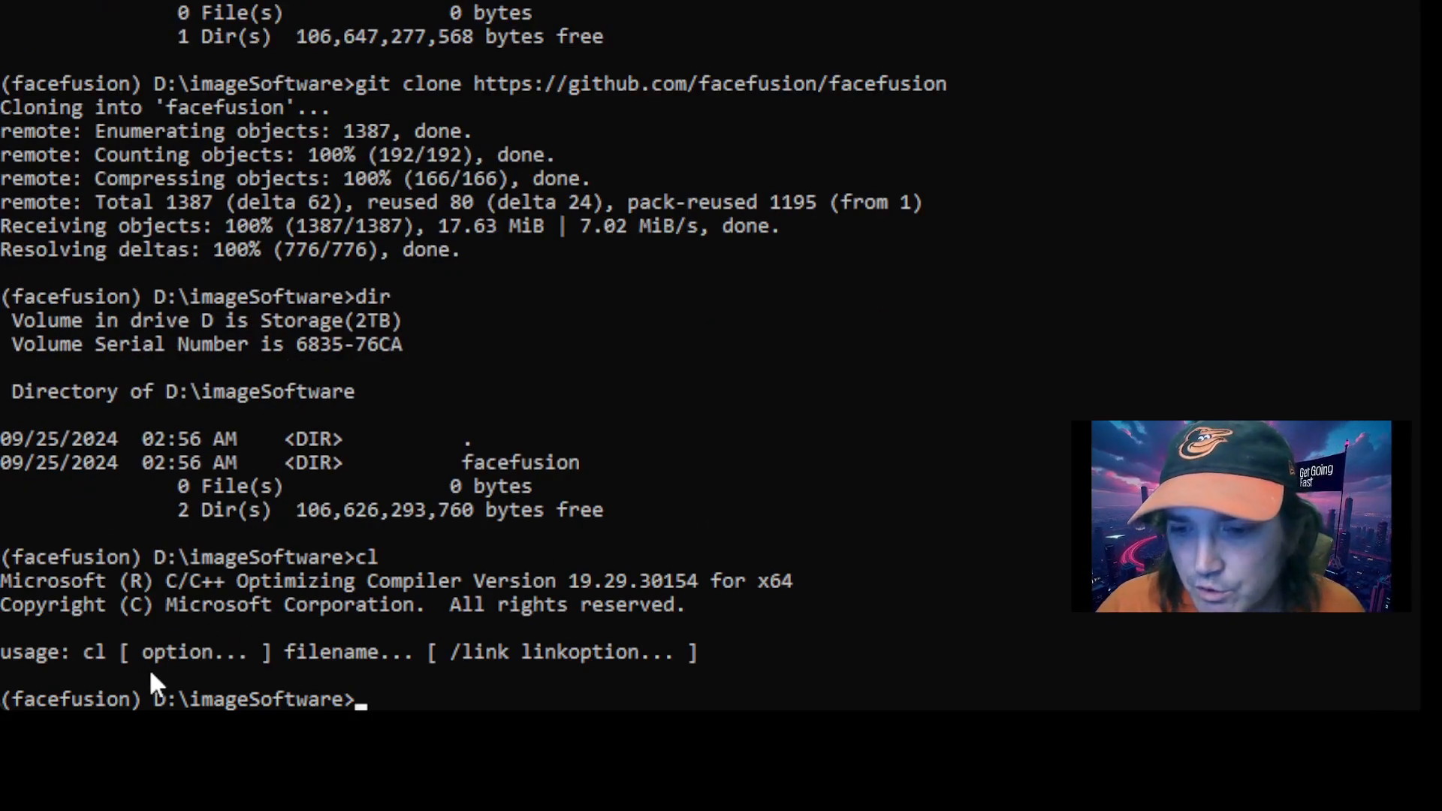
type("cls")
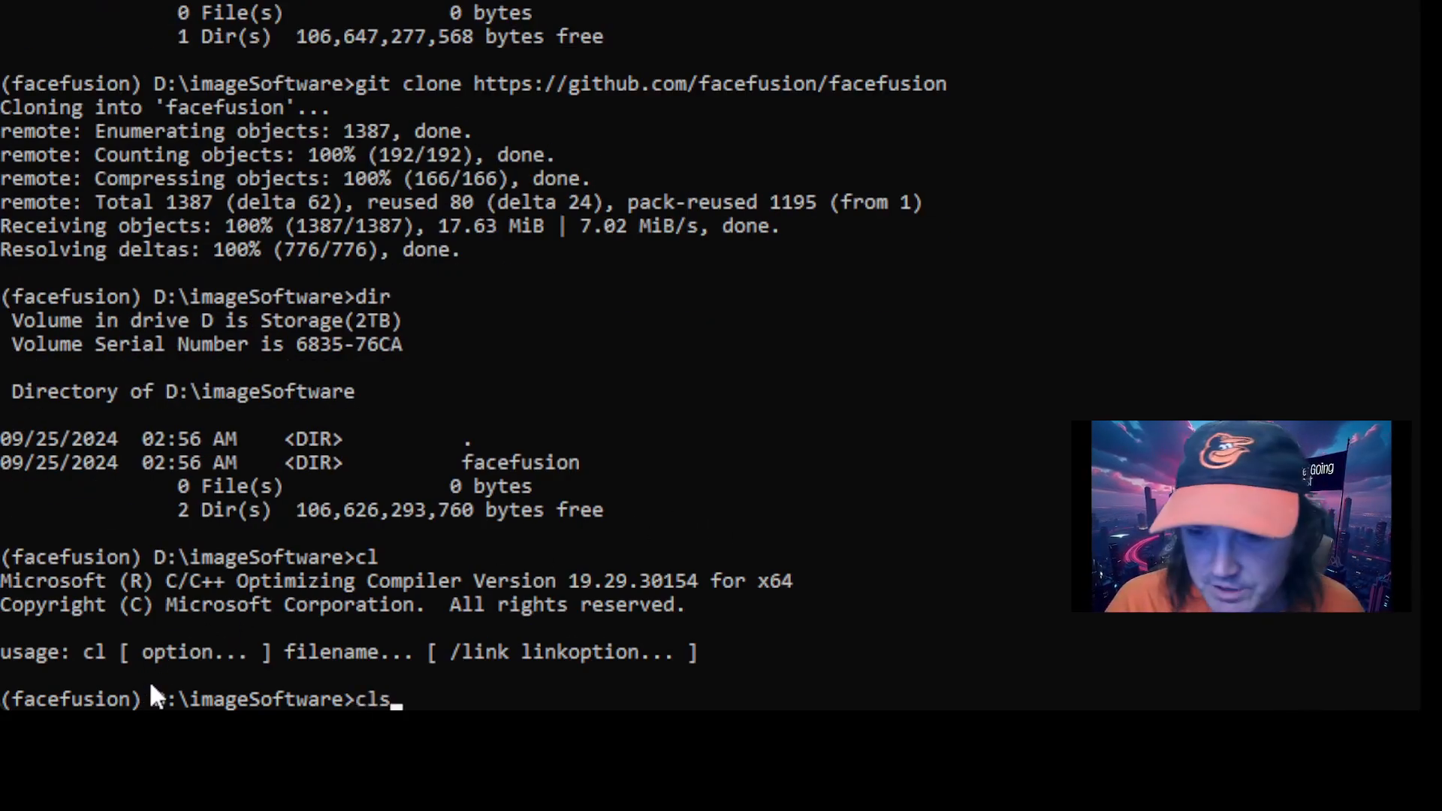
key("Return")
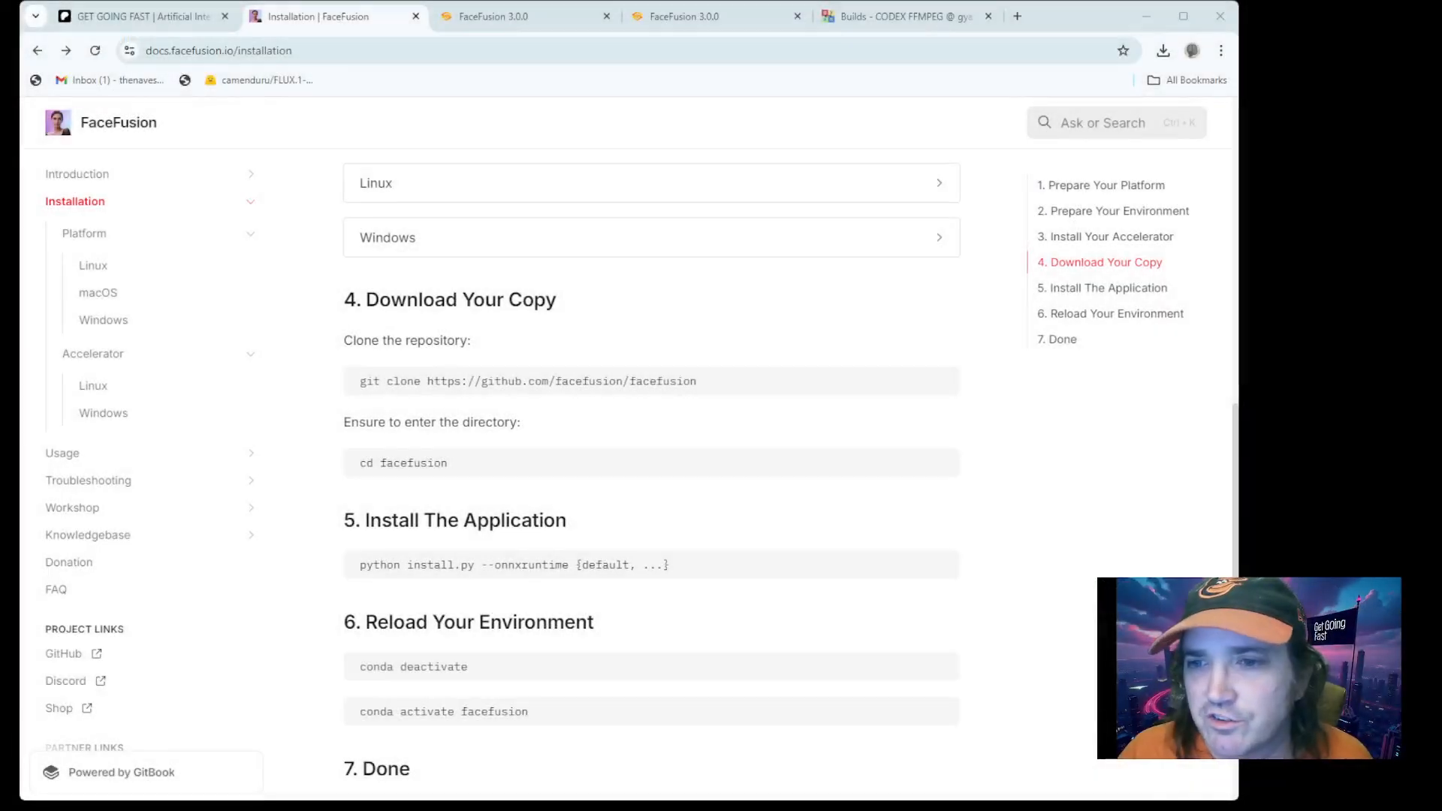
Step: Enter the cloned directory with cd facefusion, as given in the installation guide, and list its files with dir to locate install.py
left_click_drag(450, 464, 335, 480)
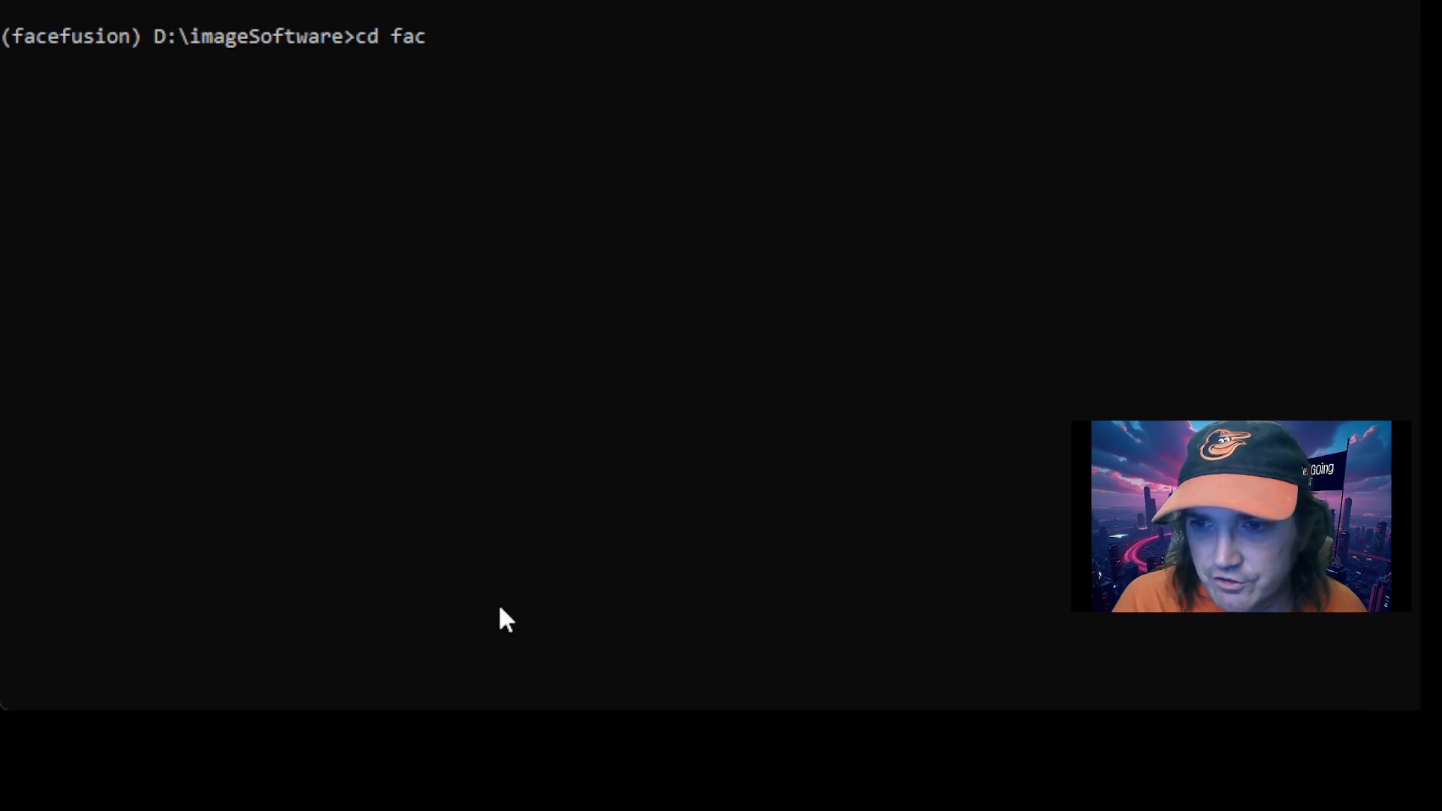
type("n")
key("Return")
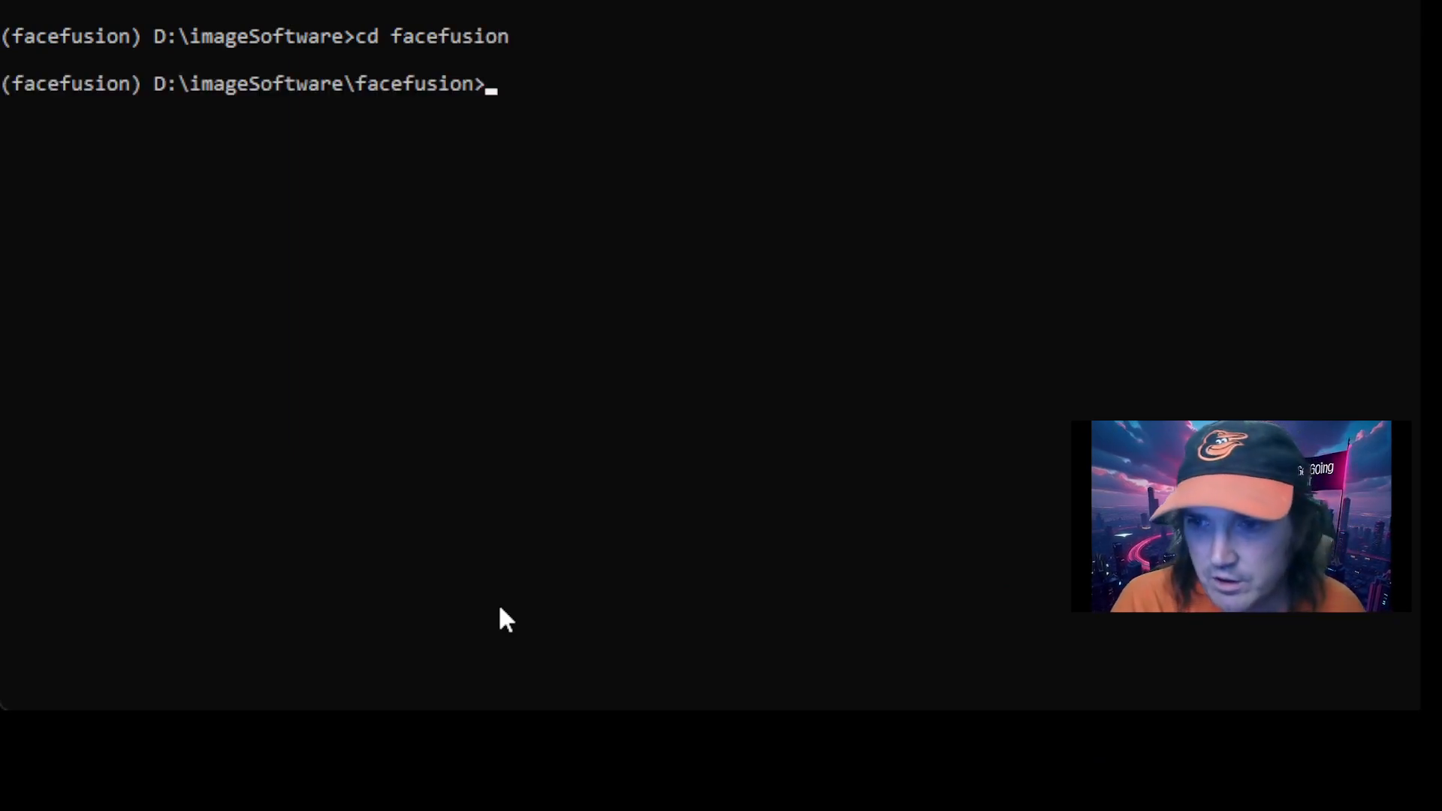
type("dir")
key("Return")
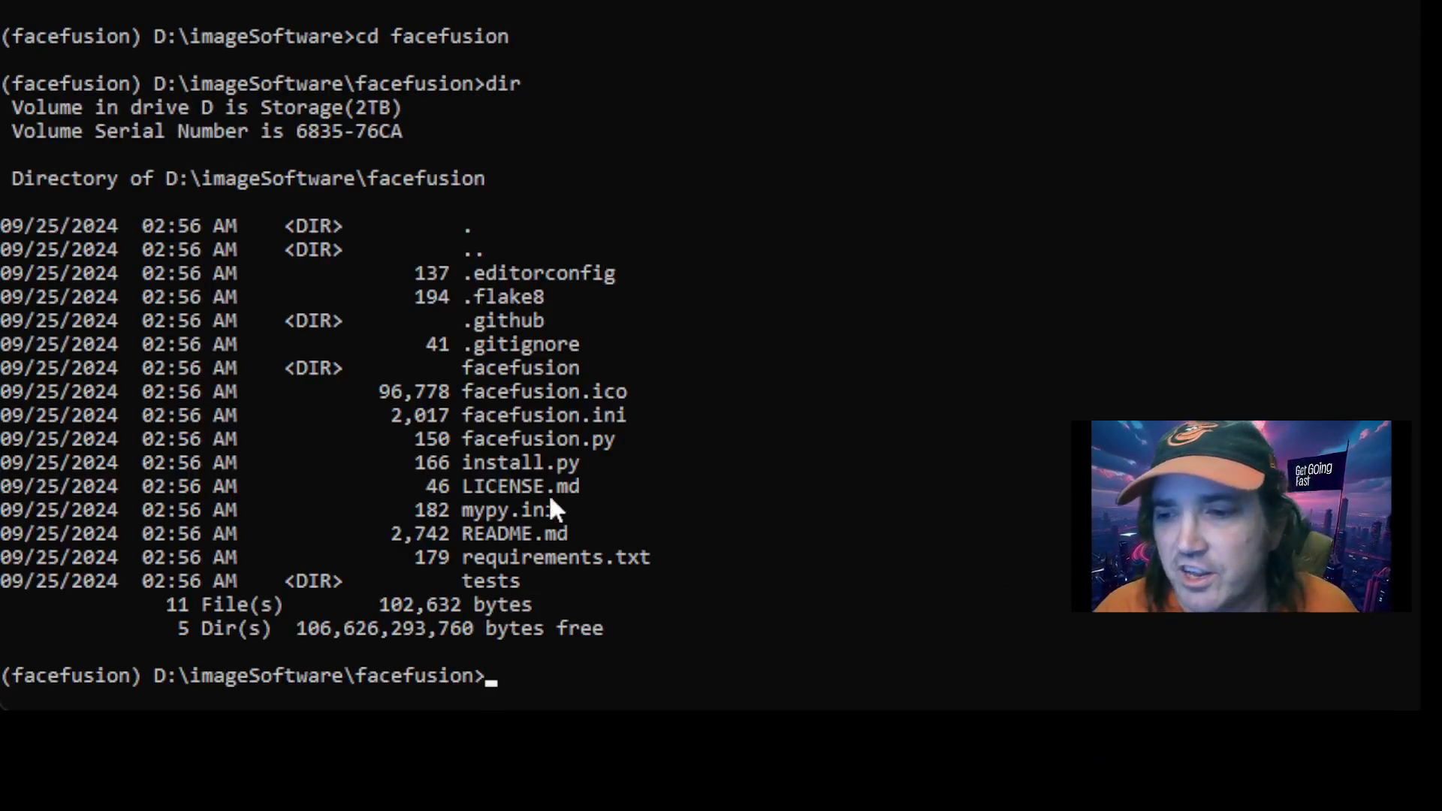
scroll(511, 401, "down", 1)
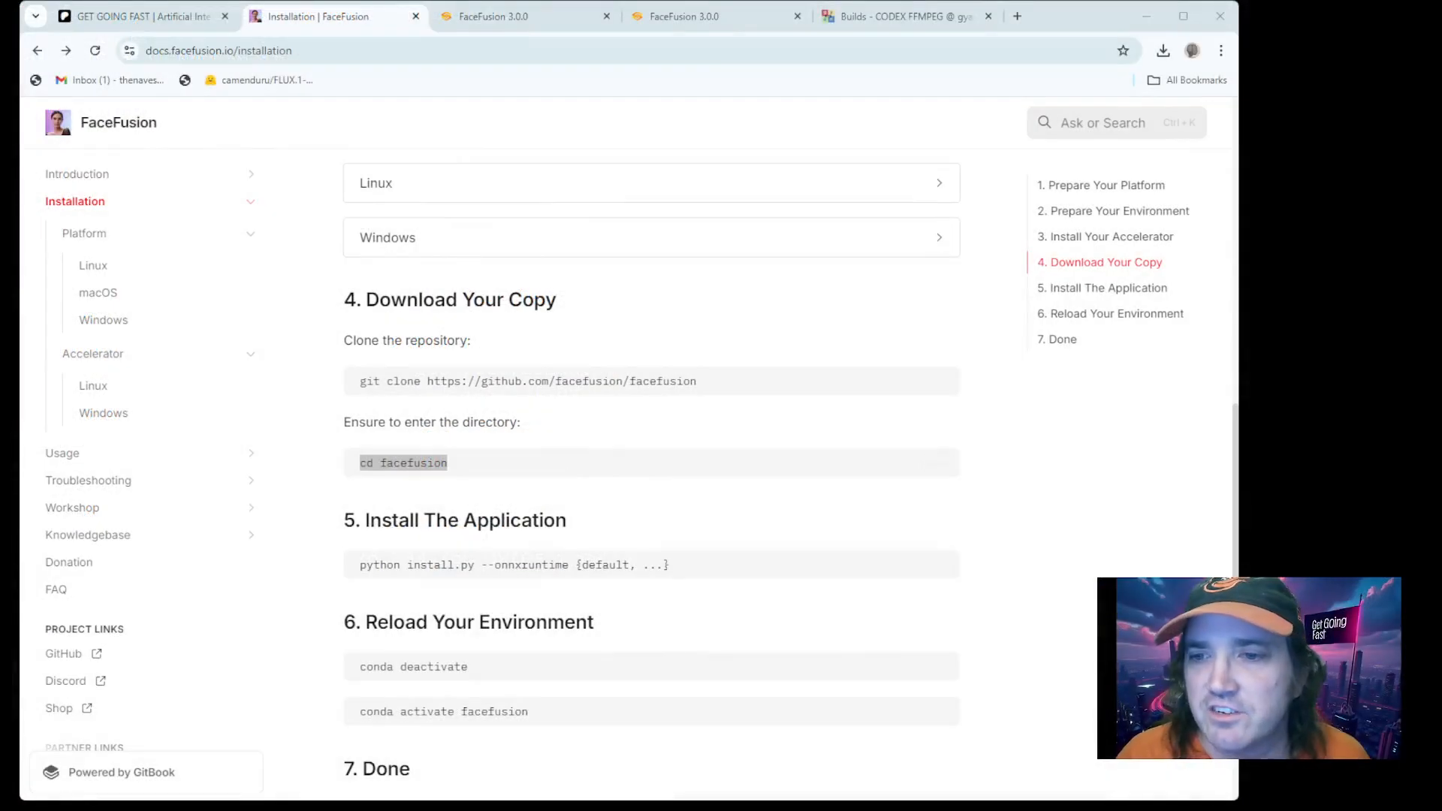
left_click(557, 483)
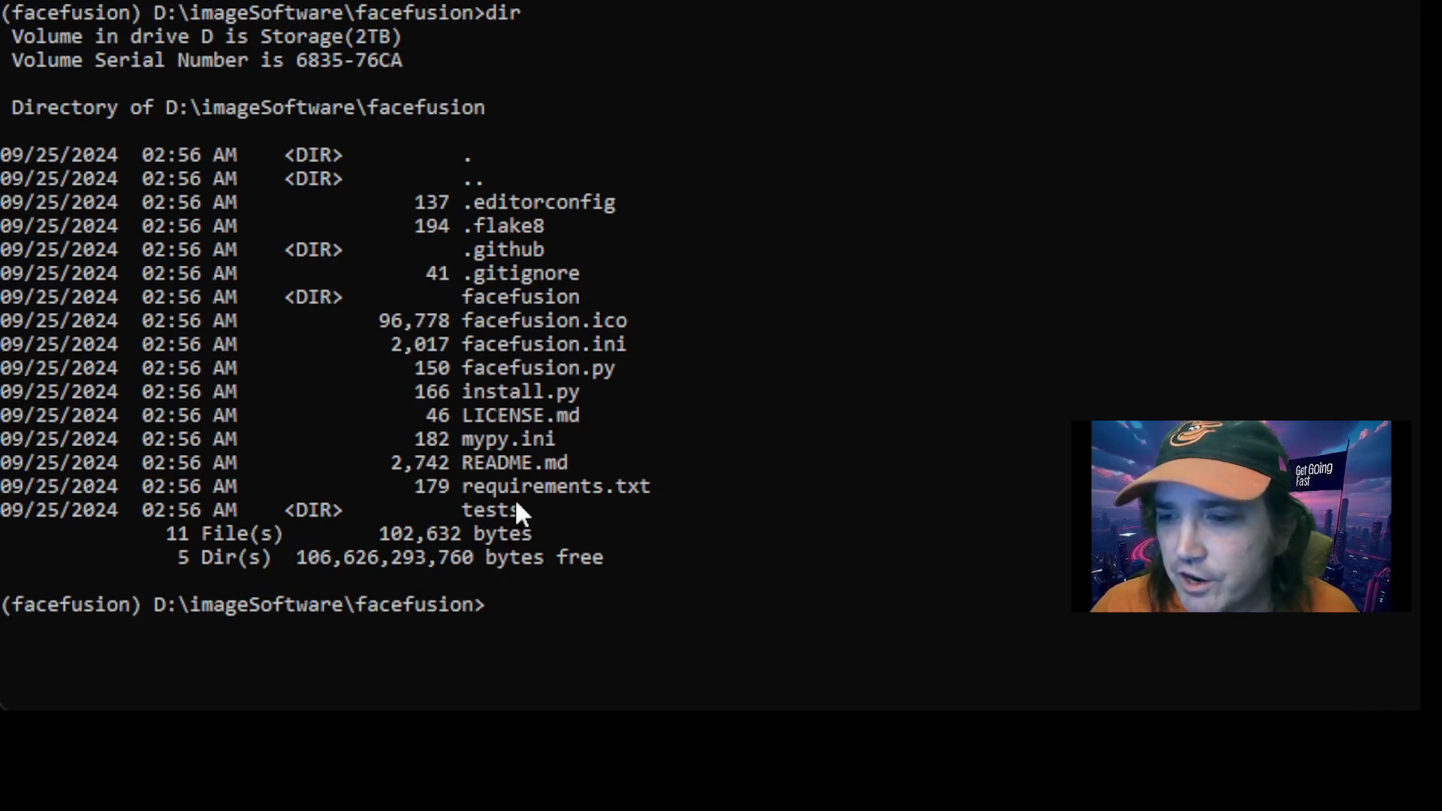
double_click(466, 392)
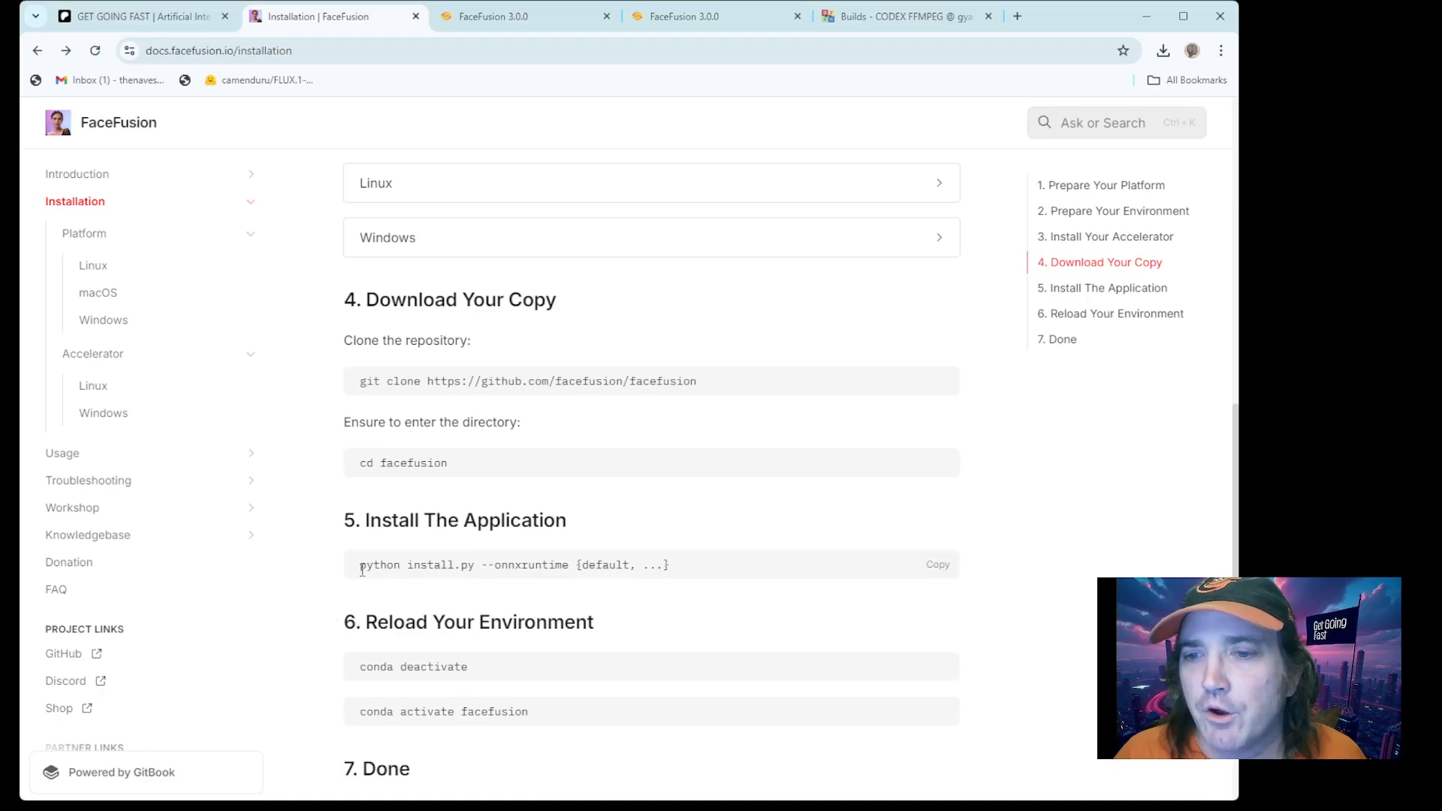
Step: Copy the command from the Install The Application section and try running python install.py --onnxruntime {default, ...} in the command prompt
left_click_drag(362, 570, 519, 567)
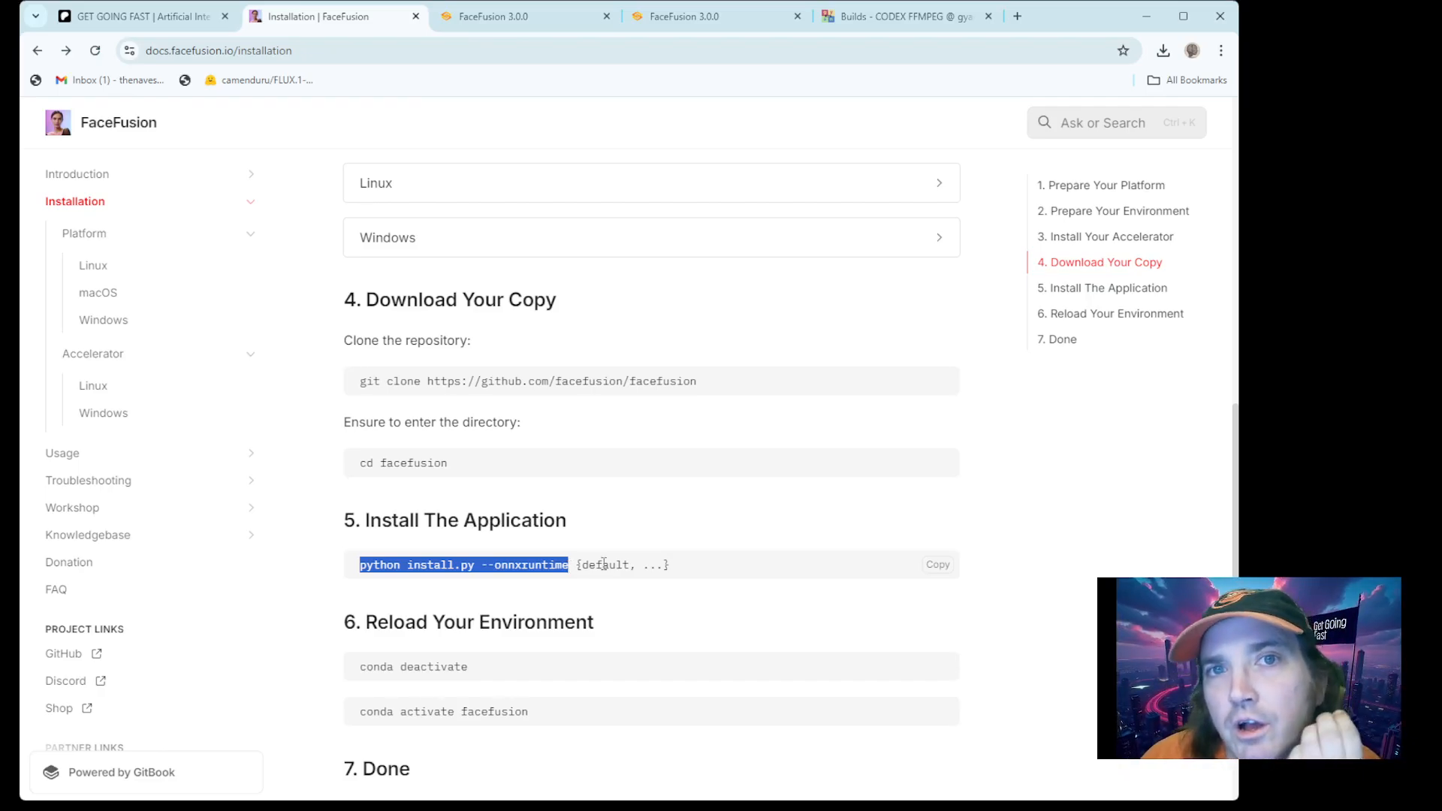
left_click(683, 576)
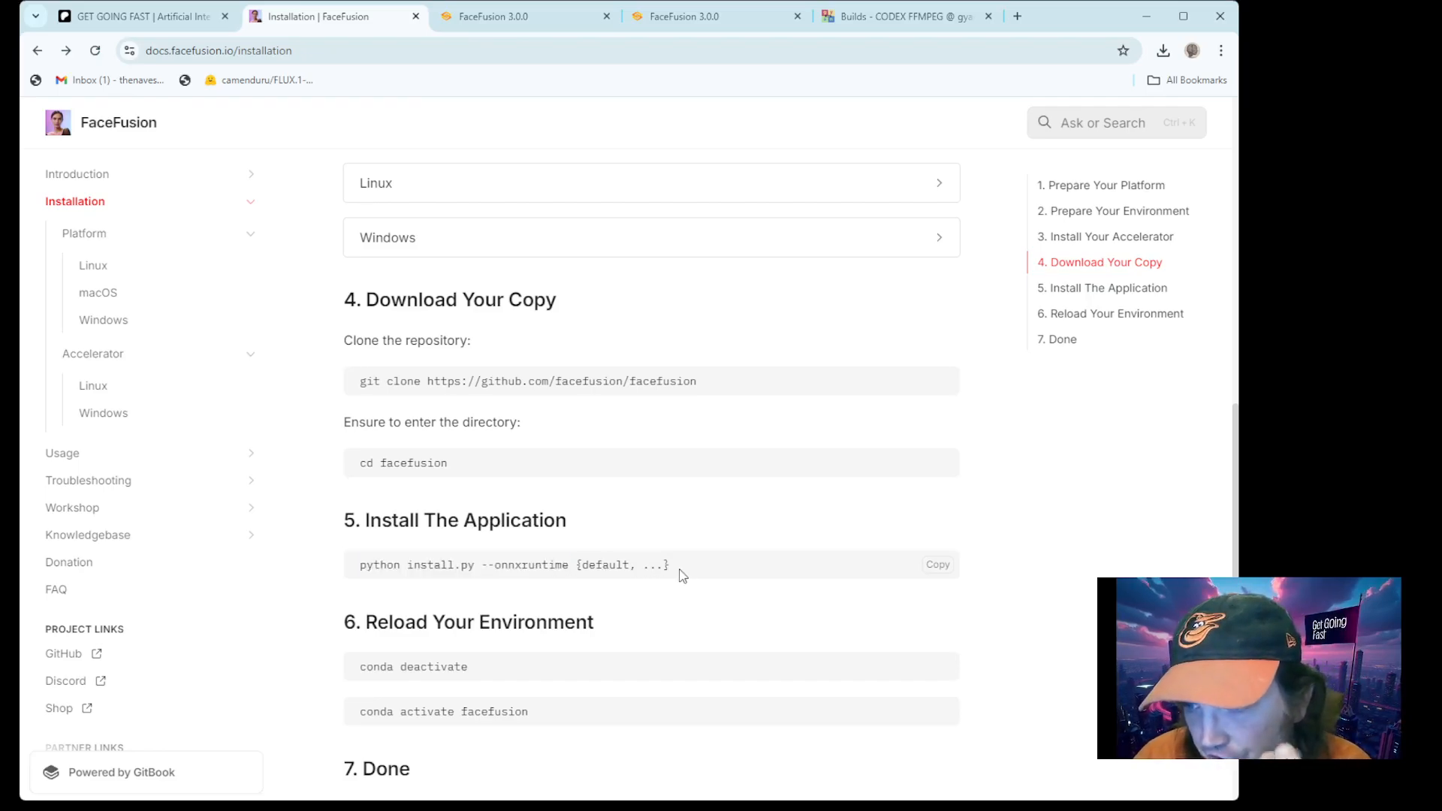
left_click_drag(670, 565, 606, 565)
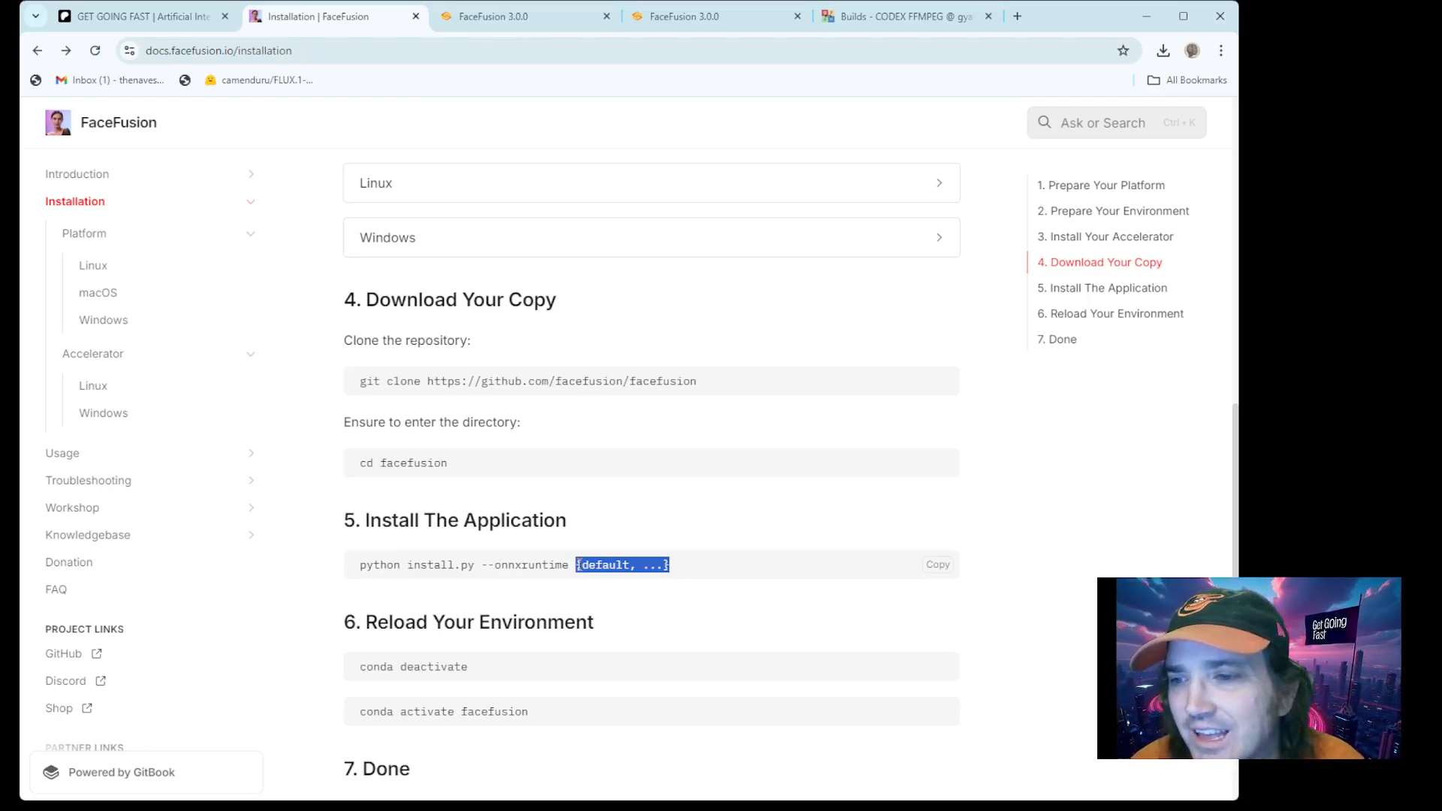
left_click(669, 566)
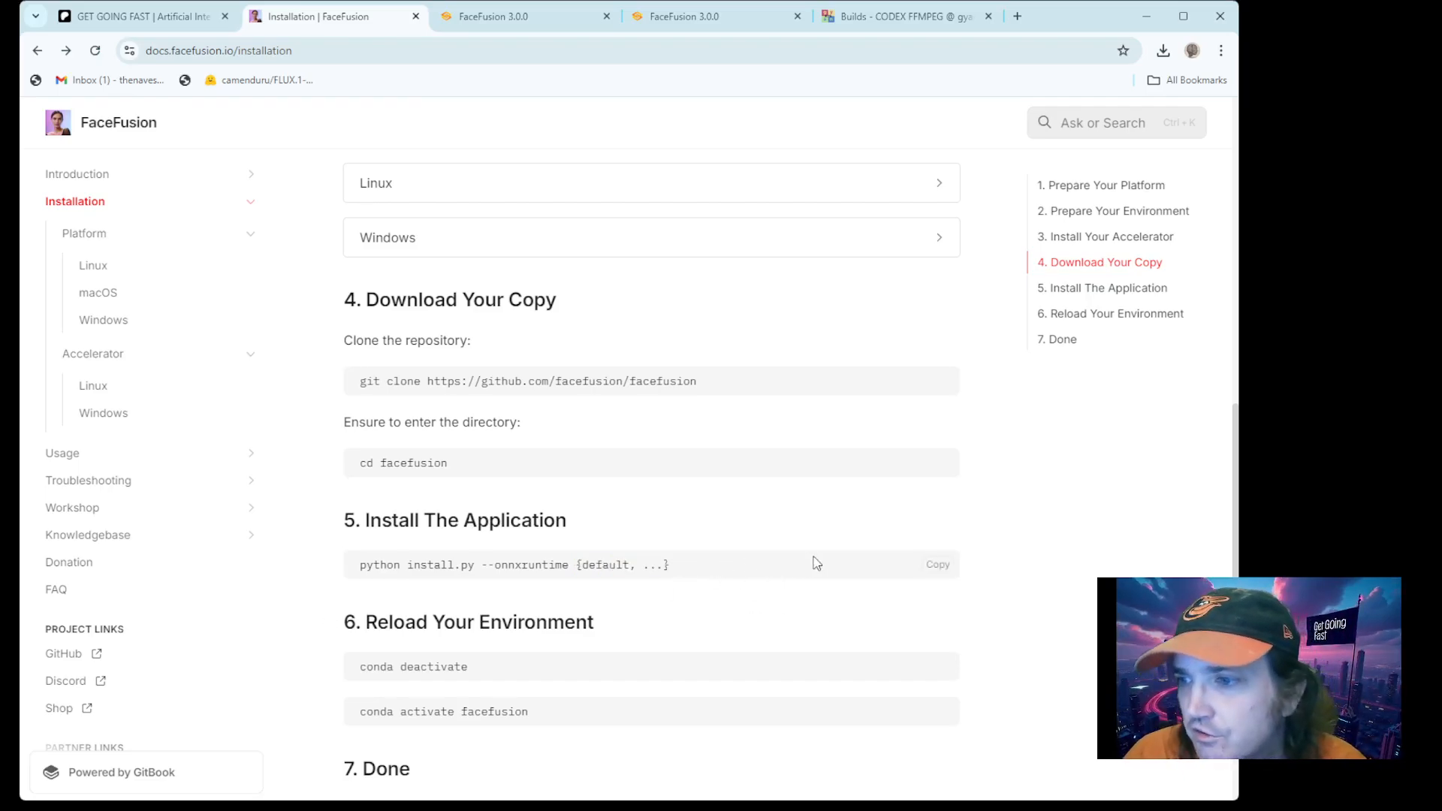
left_click_drag(664, 573, 349, 571)
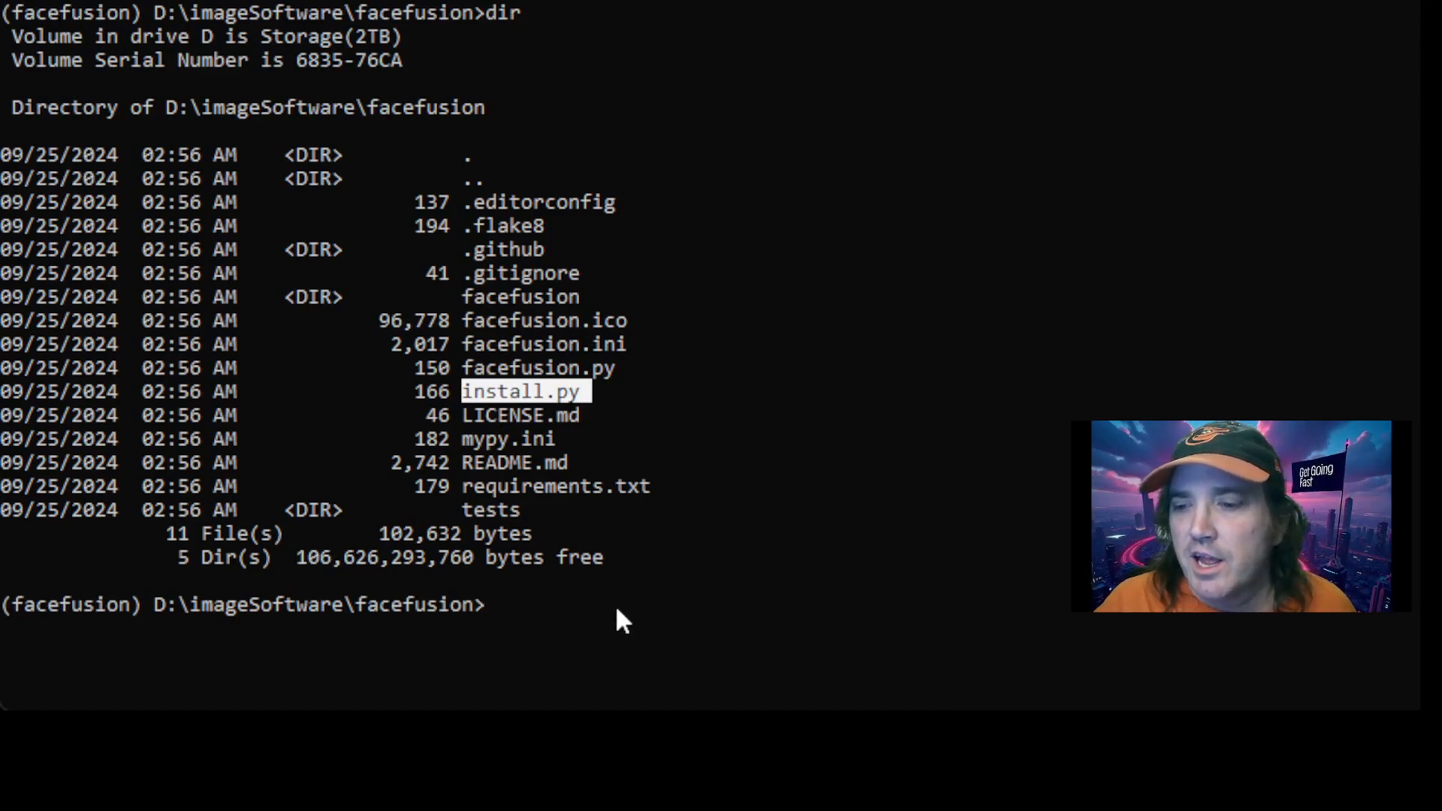
type("python install.py --onnxruntime {default, ...}")
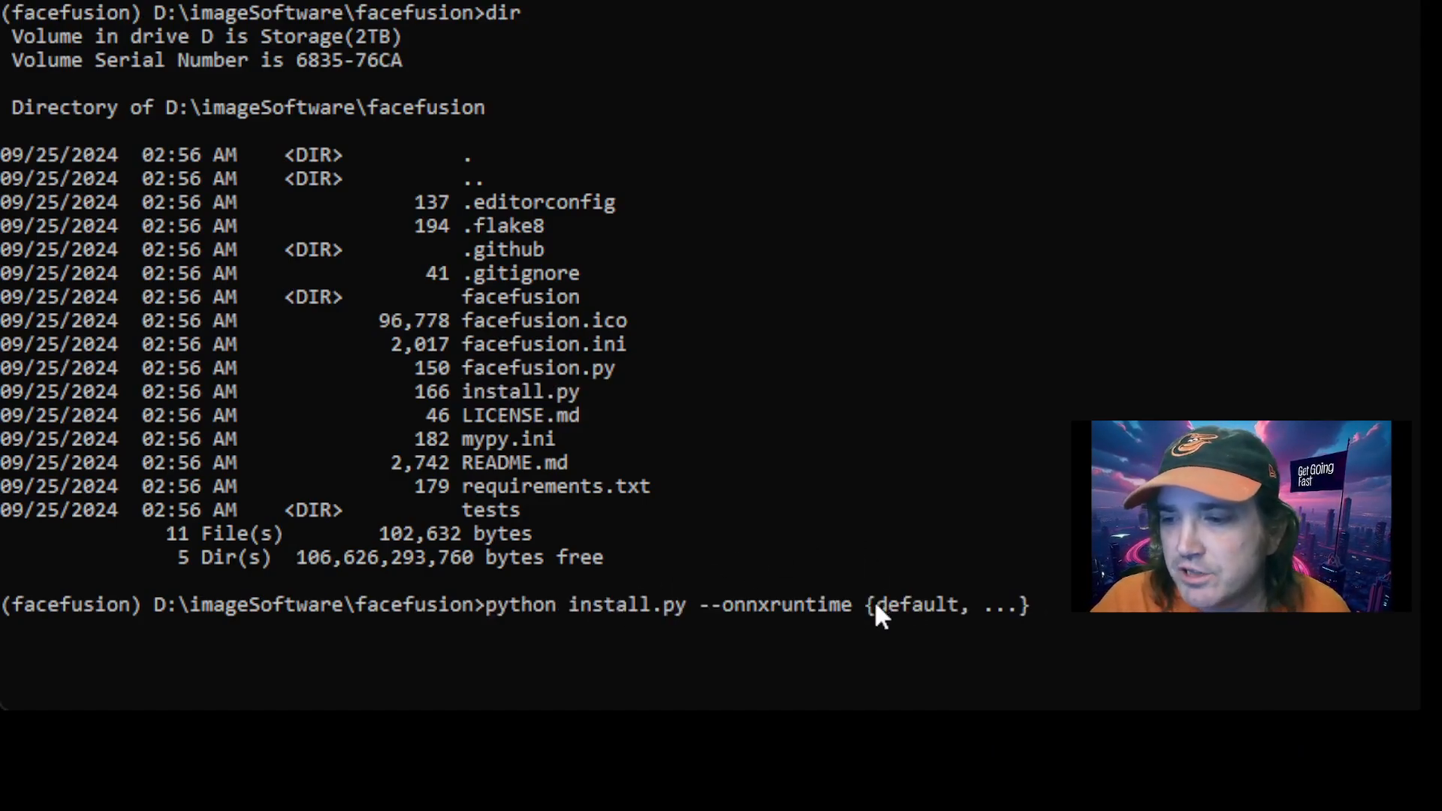
left_click_drag(870, 605, 1035, 608)
left_click(1079, 605)
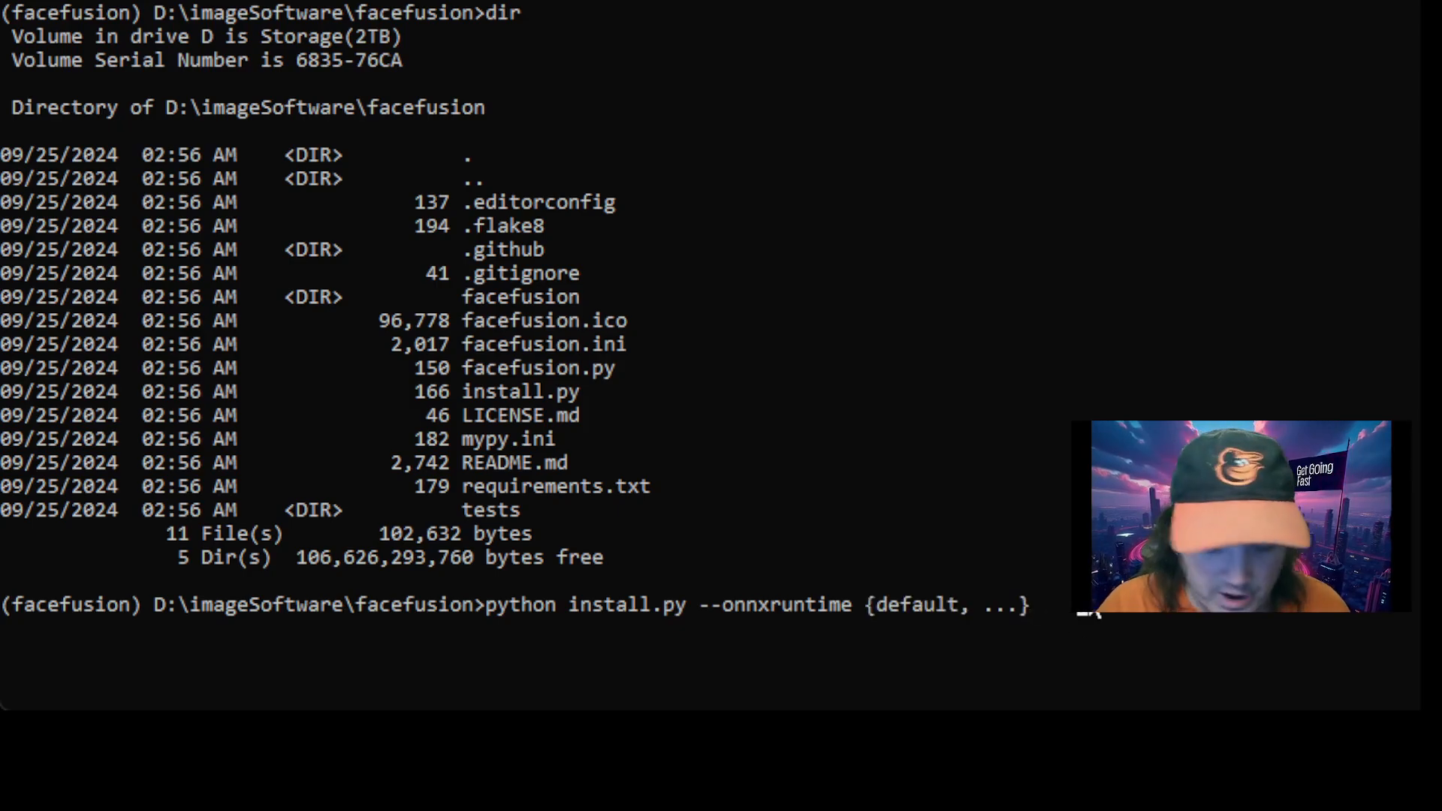
key("Return")
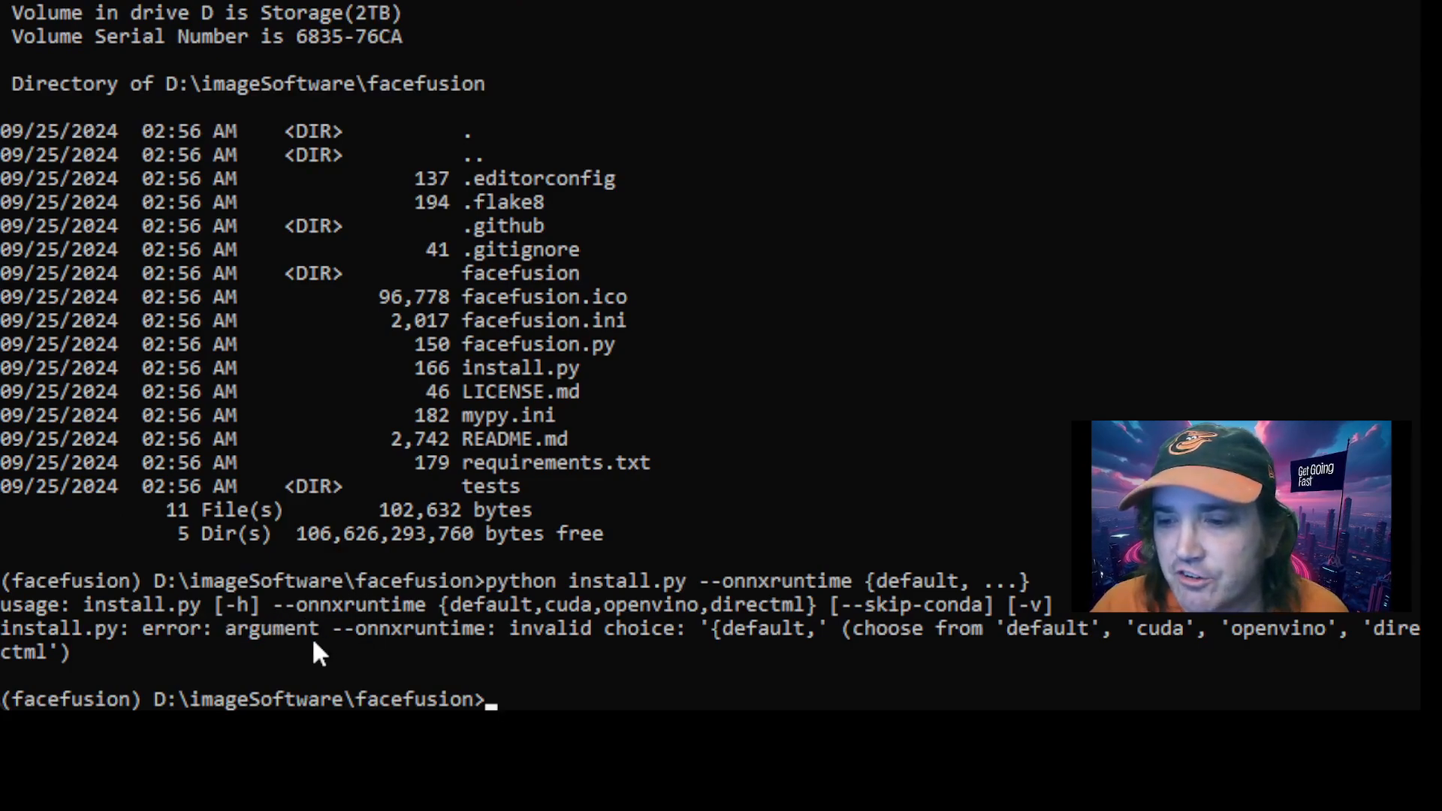
Step: Examine the install.py error message for the values that the --onnxruntime argument accepts
left_click_drag(161, 631, 305, 643)
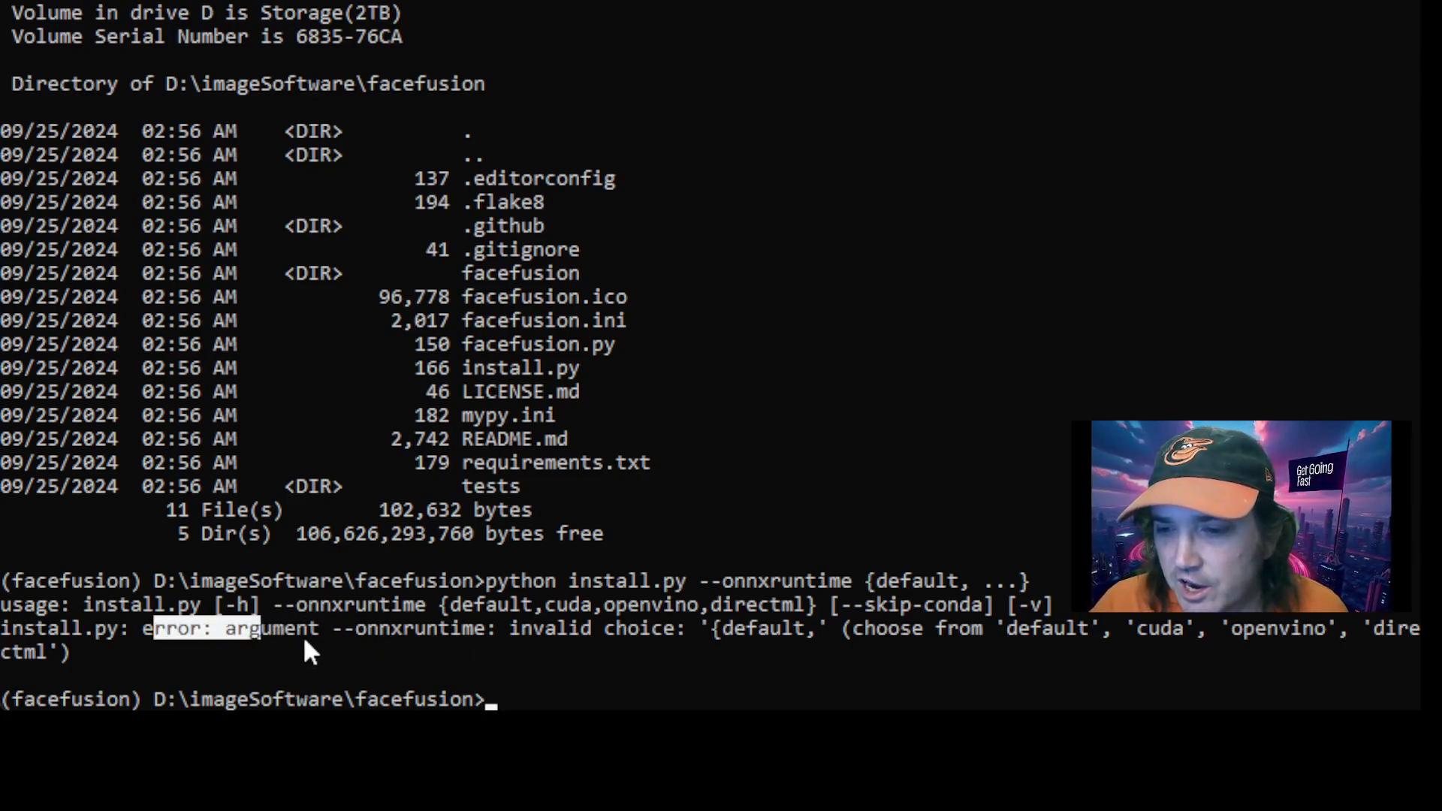
left_click(303, 637)
left_click_drag(607, 634, 697, 629)
left_click(762, 633)
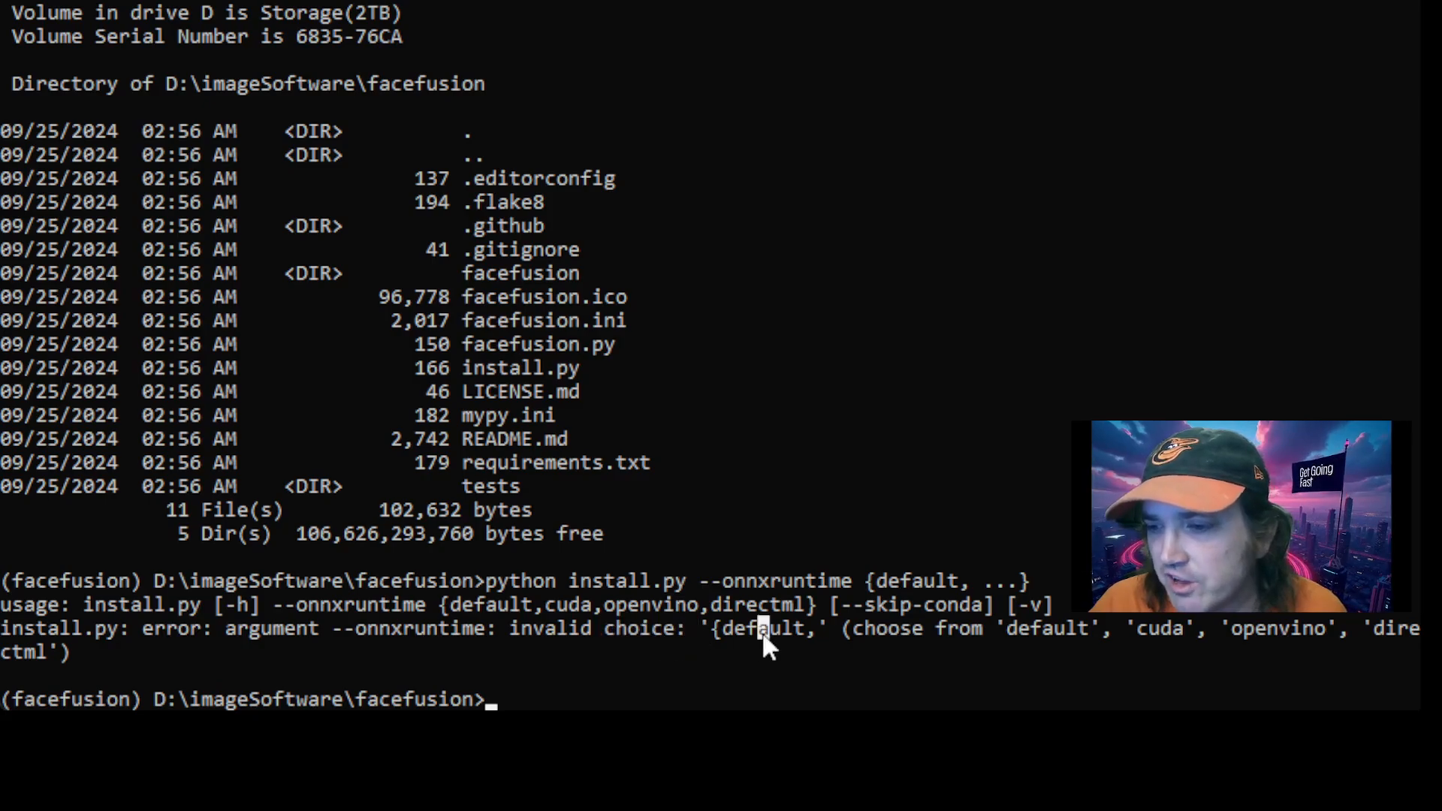
double_click(765, 628)
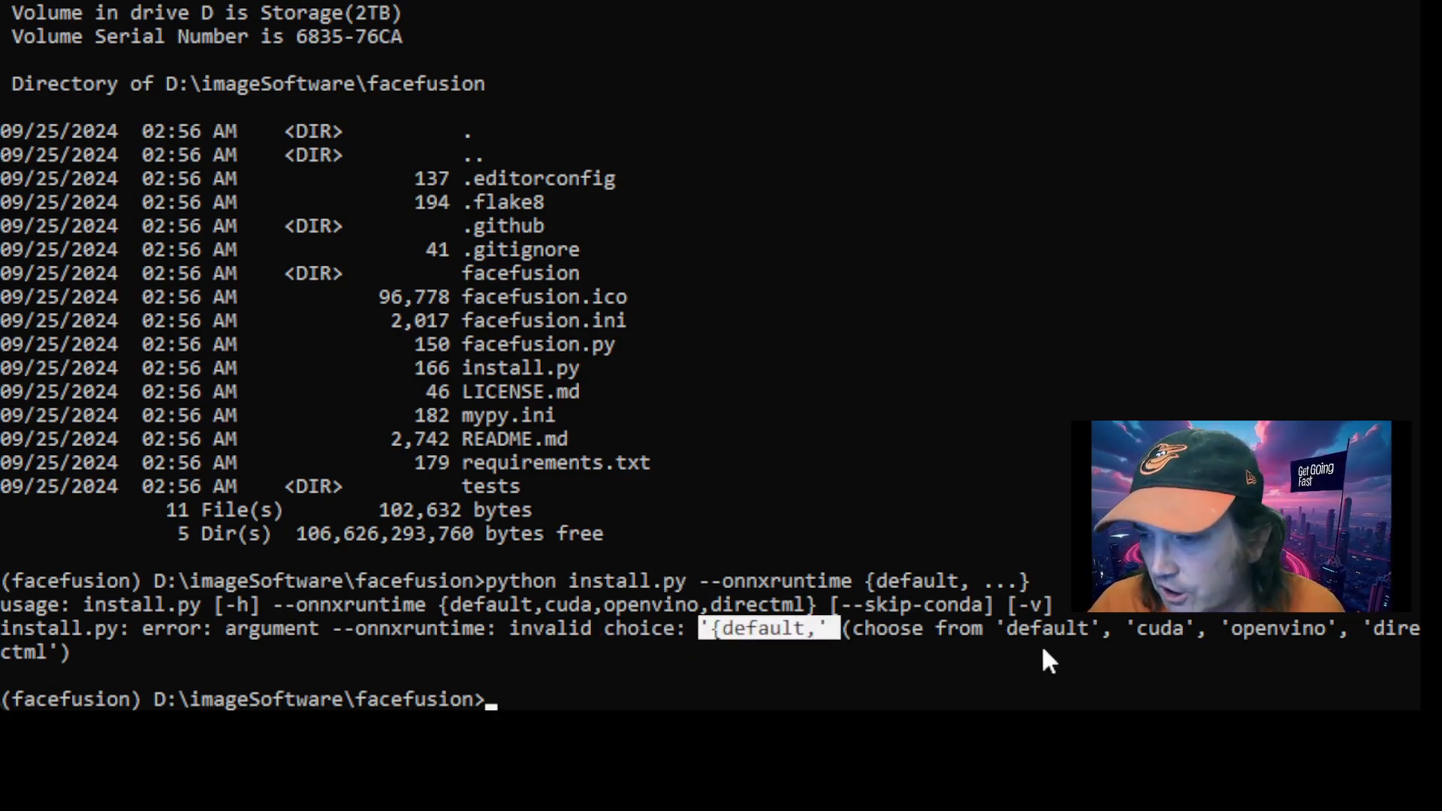
double_click(1163, 631)
double_click(1277, 632)
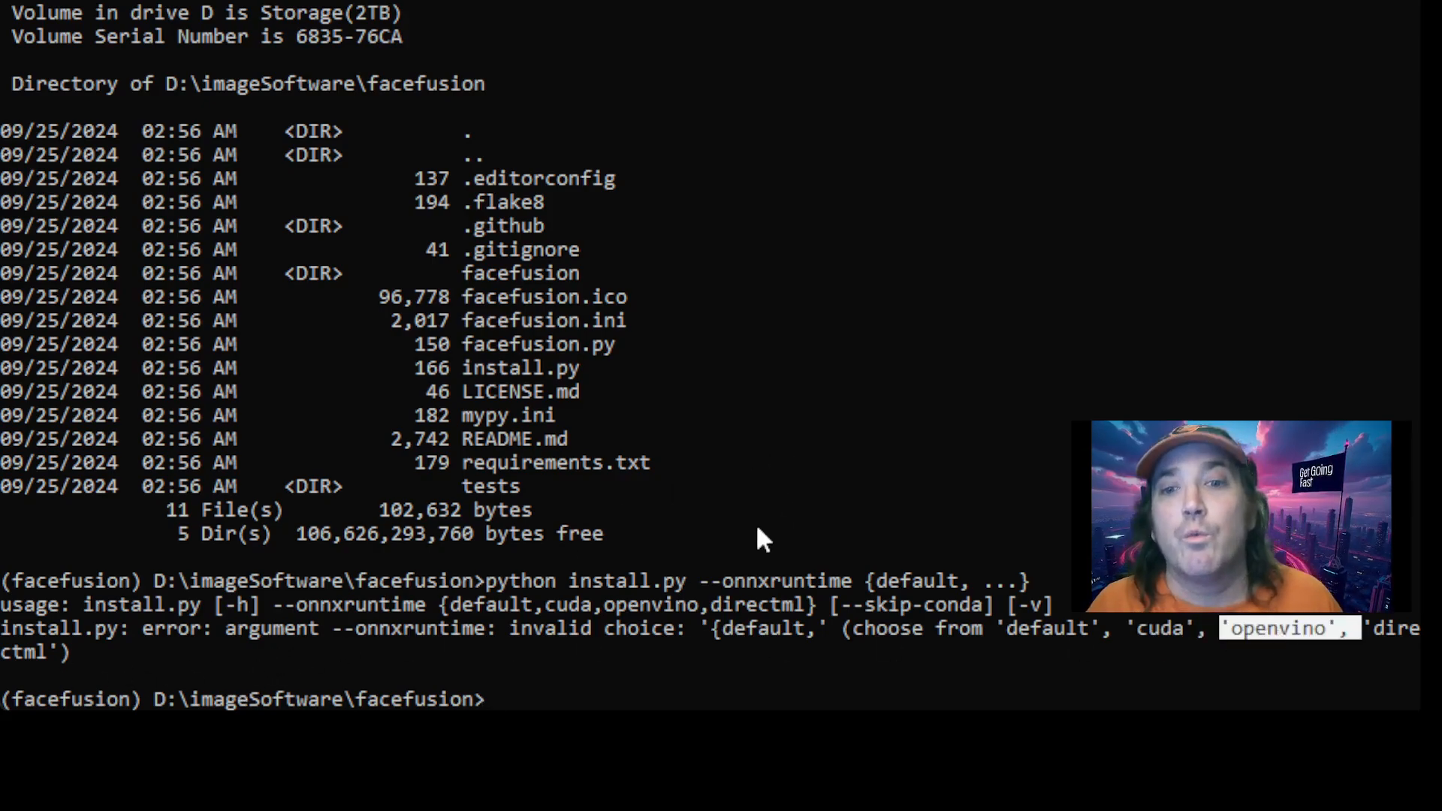
double_click(1157, 628)
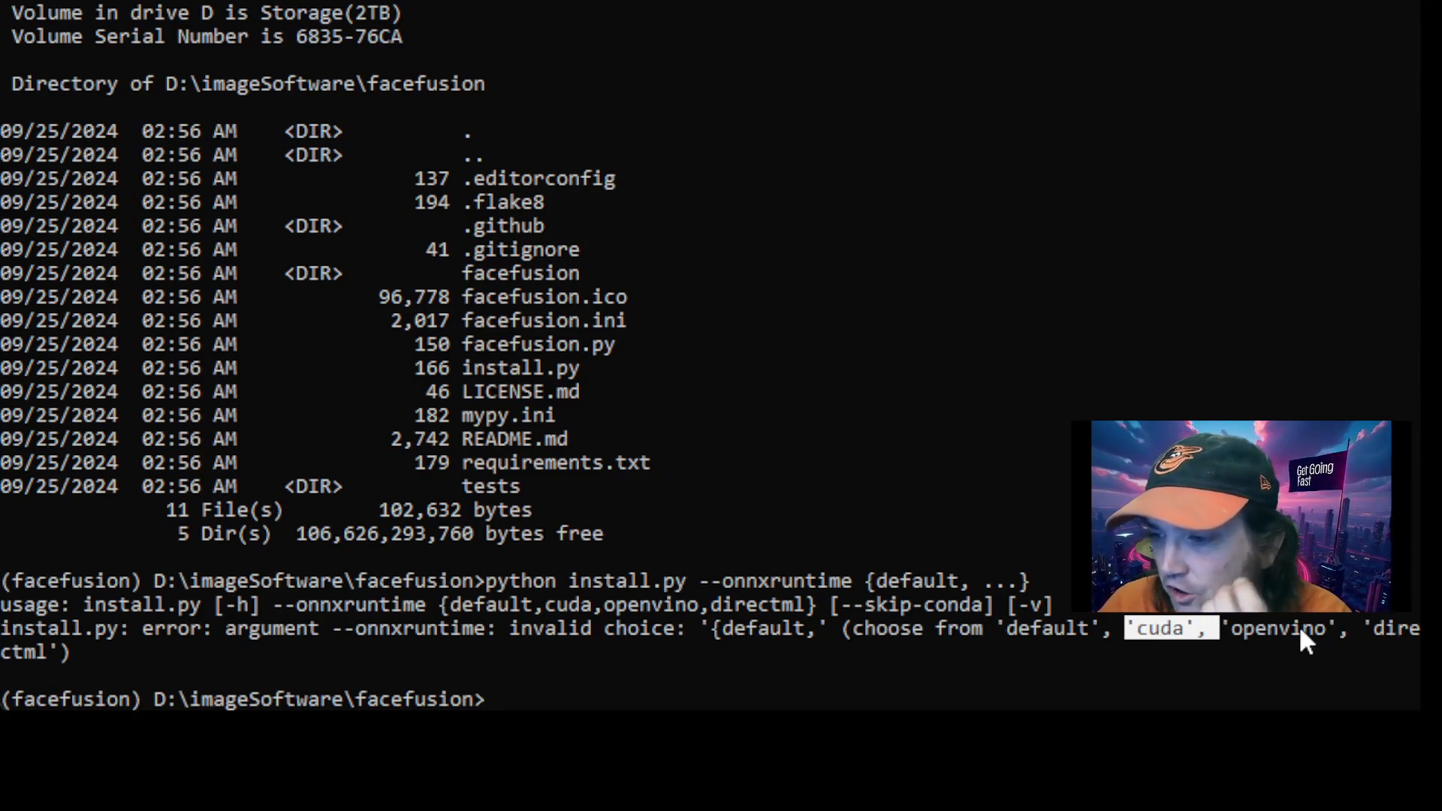
left_click(980, 359)
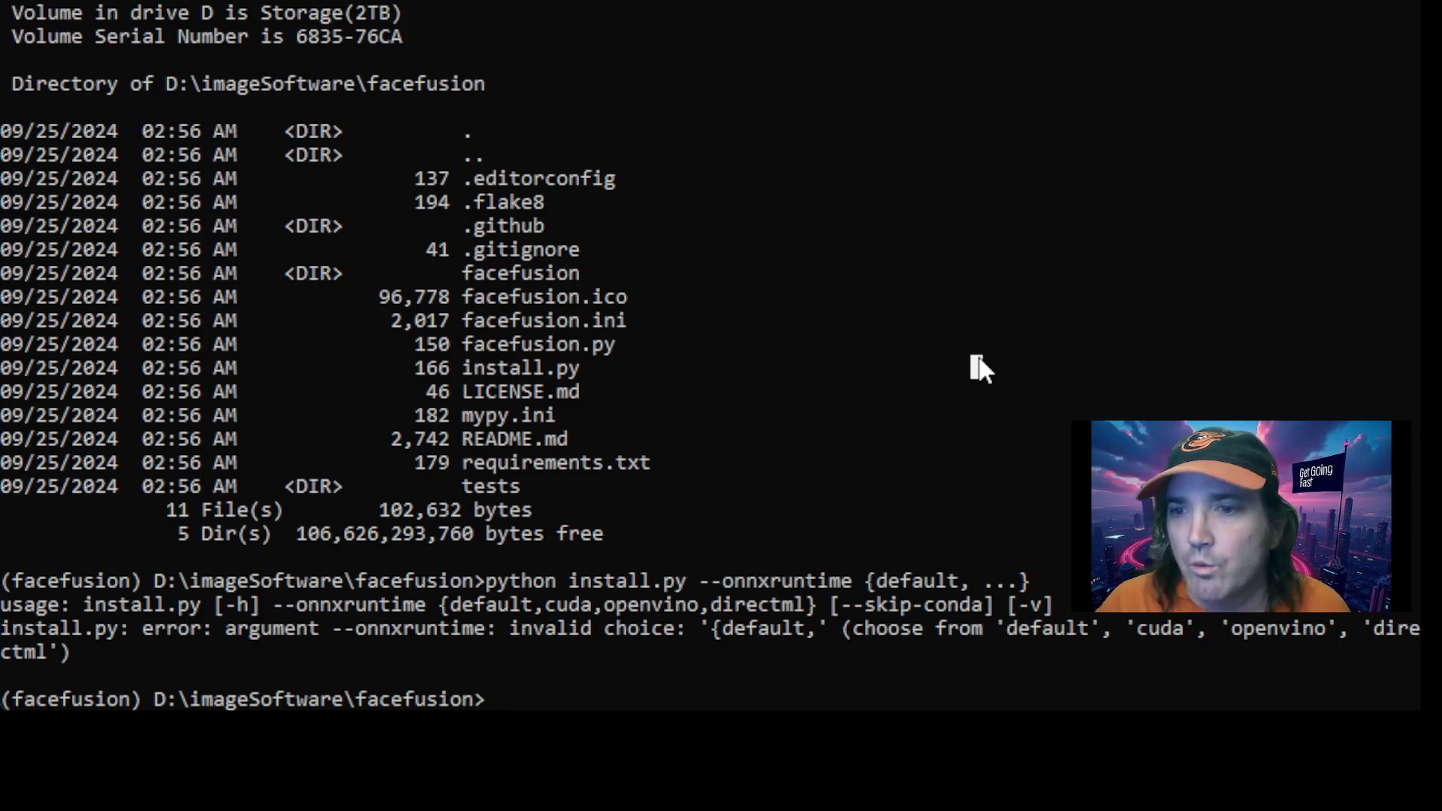
Step: Recall the previous install.py command and remove the {default, ...} placeholder after --onnxruntime
key("Up")
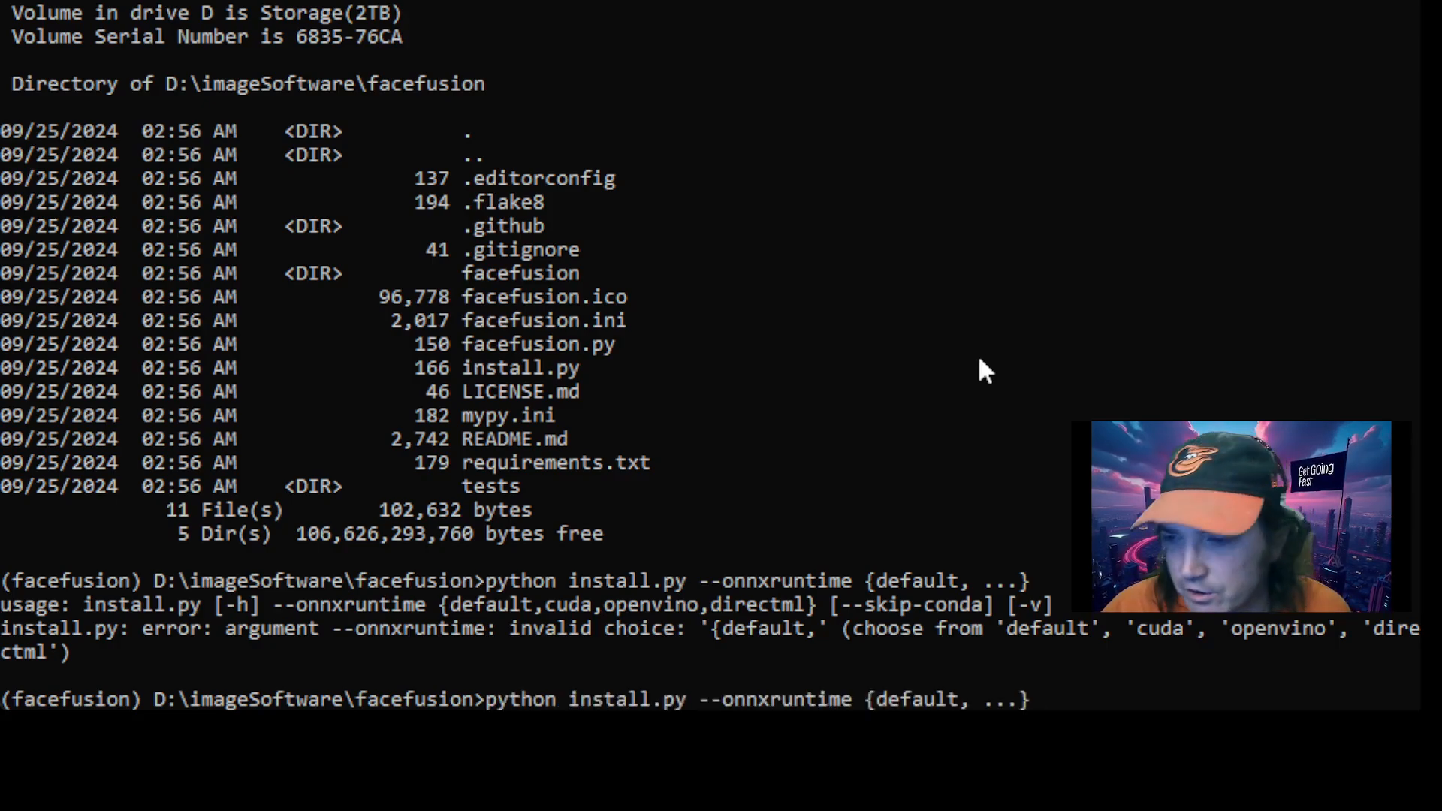
scroll(642, 201, "down", 1)
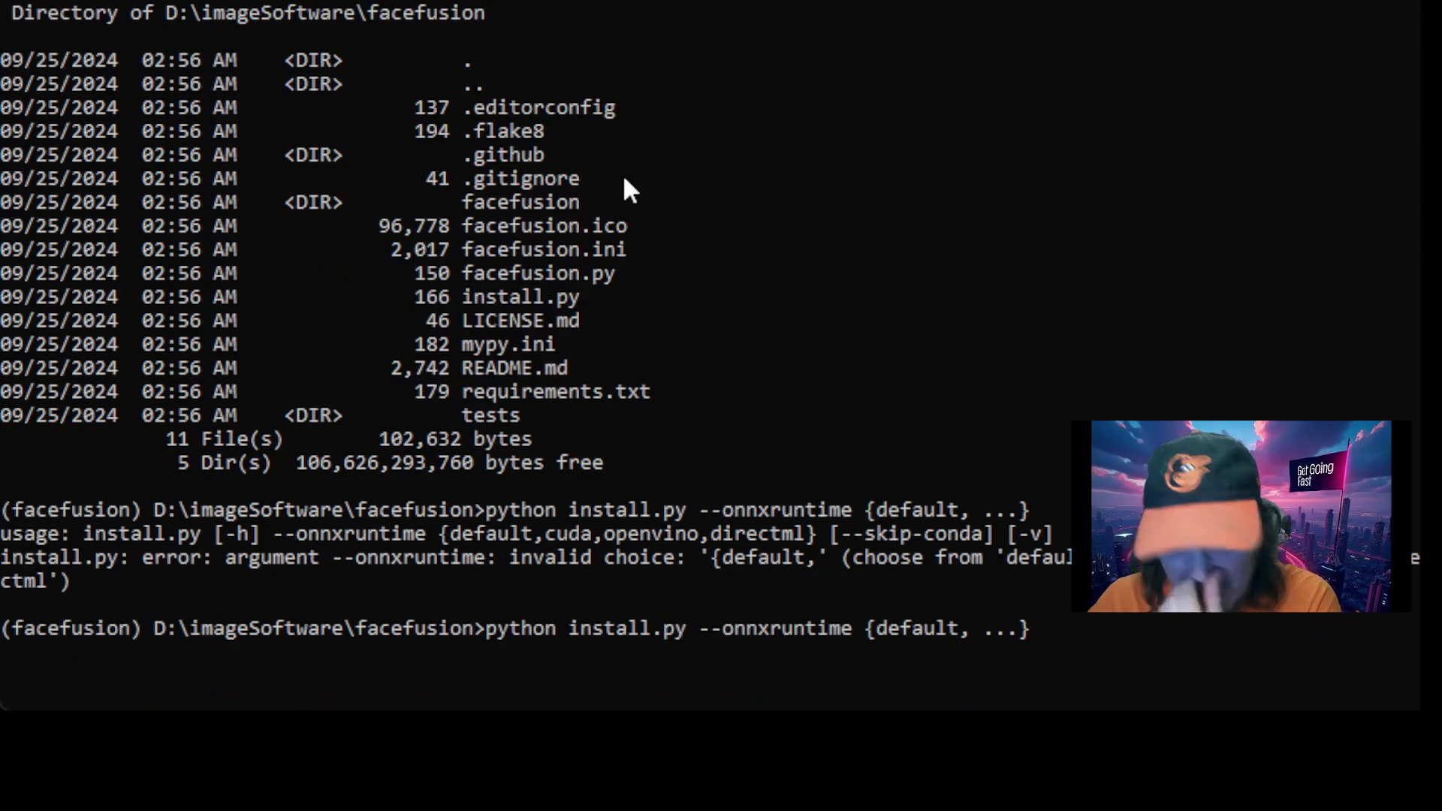
key("BackSpace")
key("BackSpace")
key("BackSpace")
key("BackSpace")
key("BackSpace")
key("BackSpace")
key("BackSpace")
key("BackSpace")
key("BackSpace")
key("BackSpace")
key("BackSpace")
key("BackSpace")
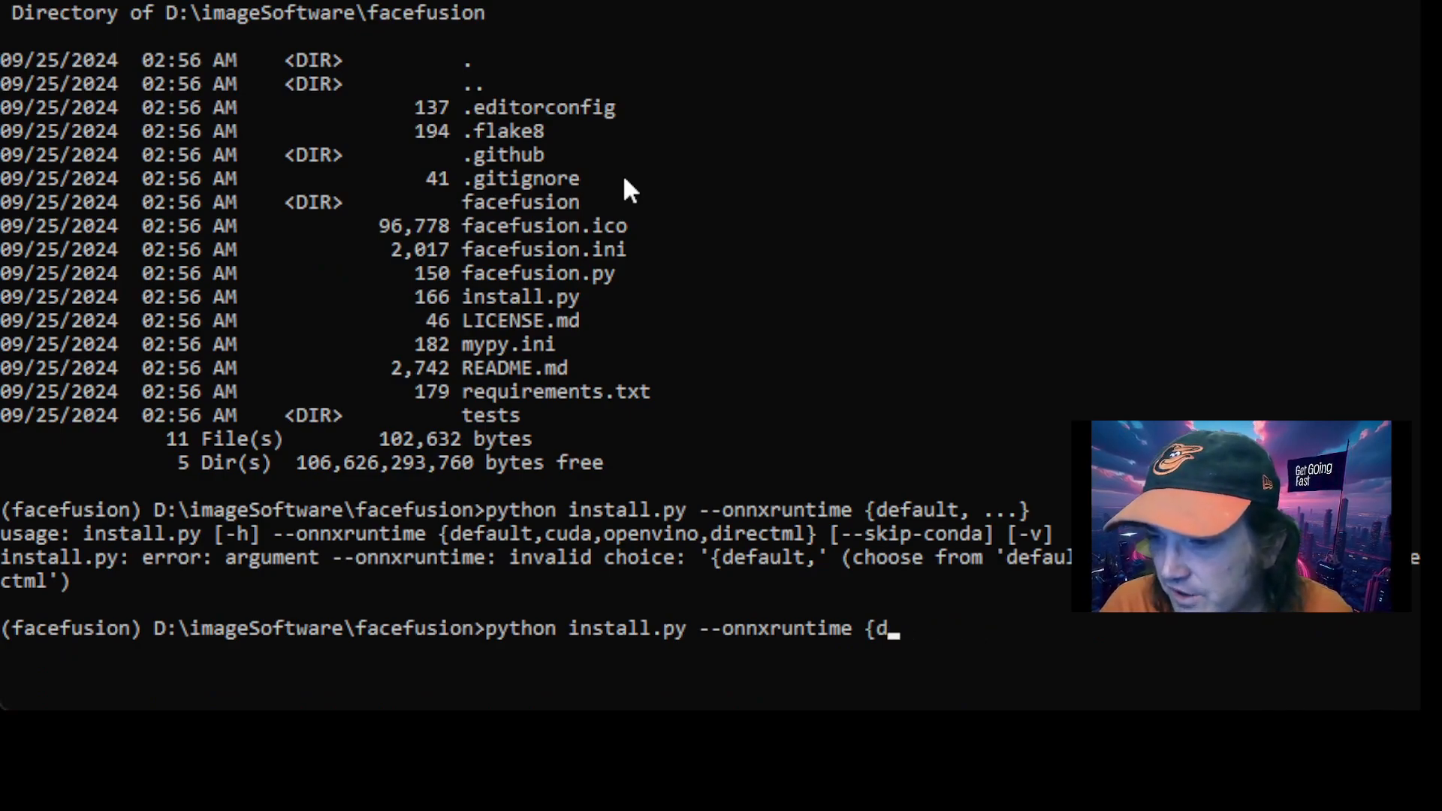
key("BackSpace")
key("BackSpace")
type("ope")
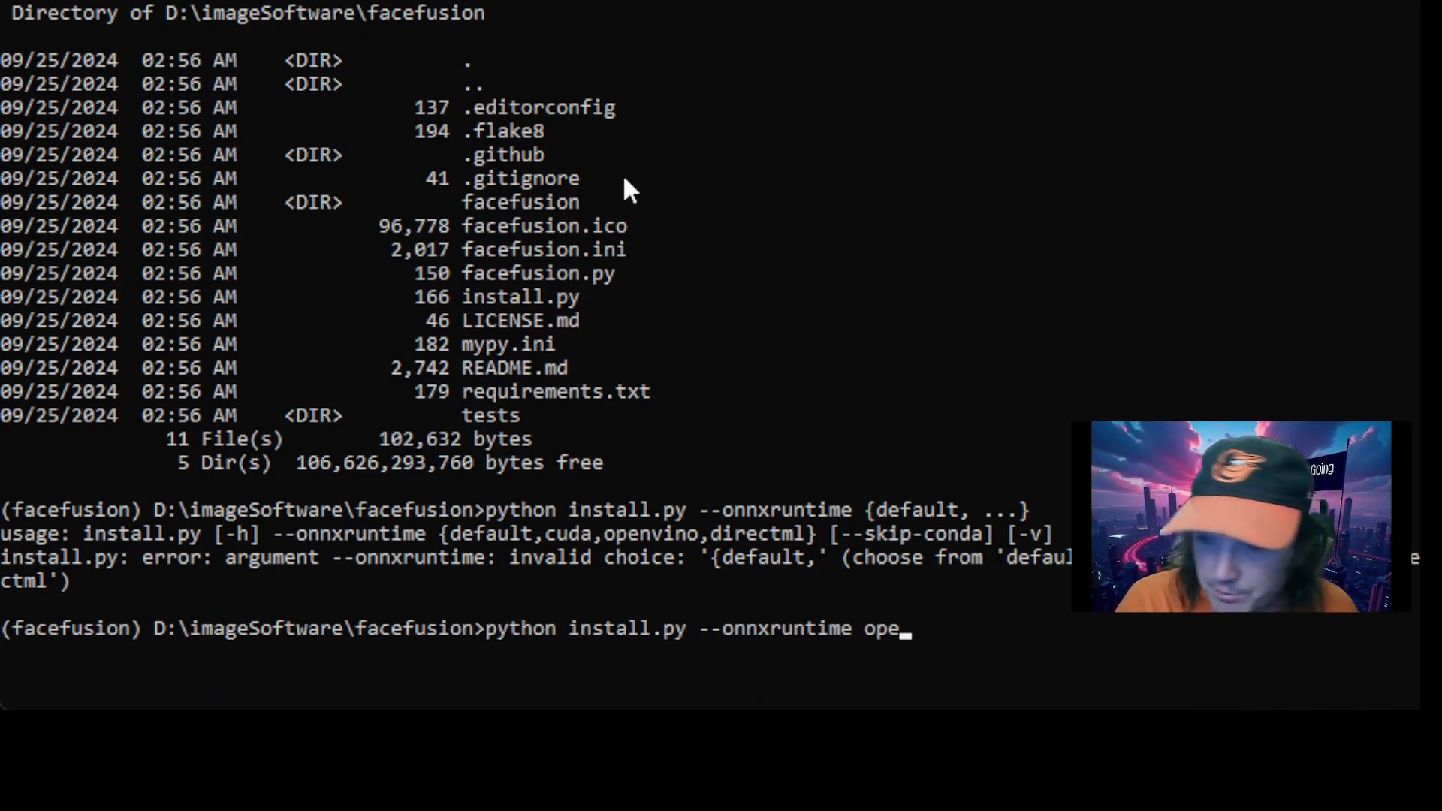
type("nvino")
key("BackSpace")
key("BackSpace")
key("BackSpace")
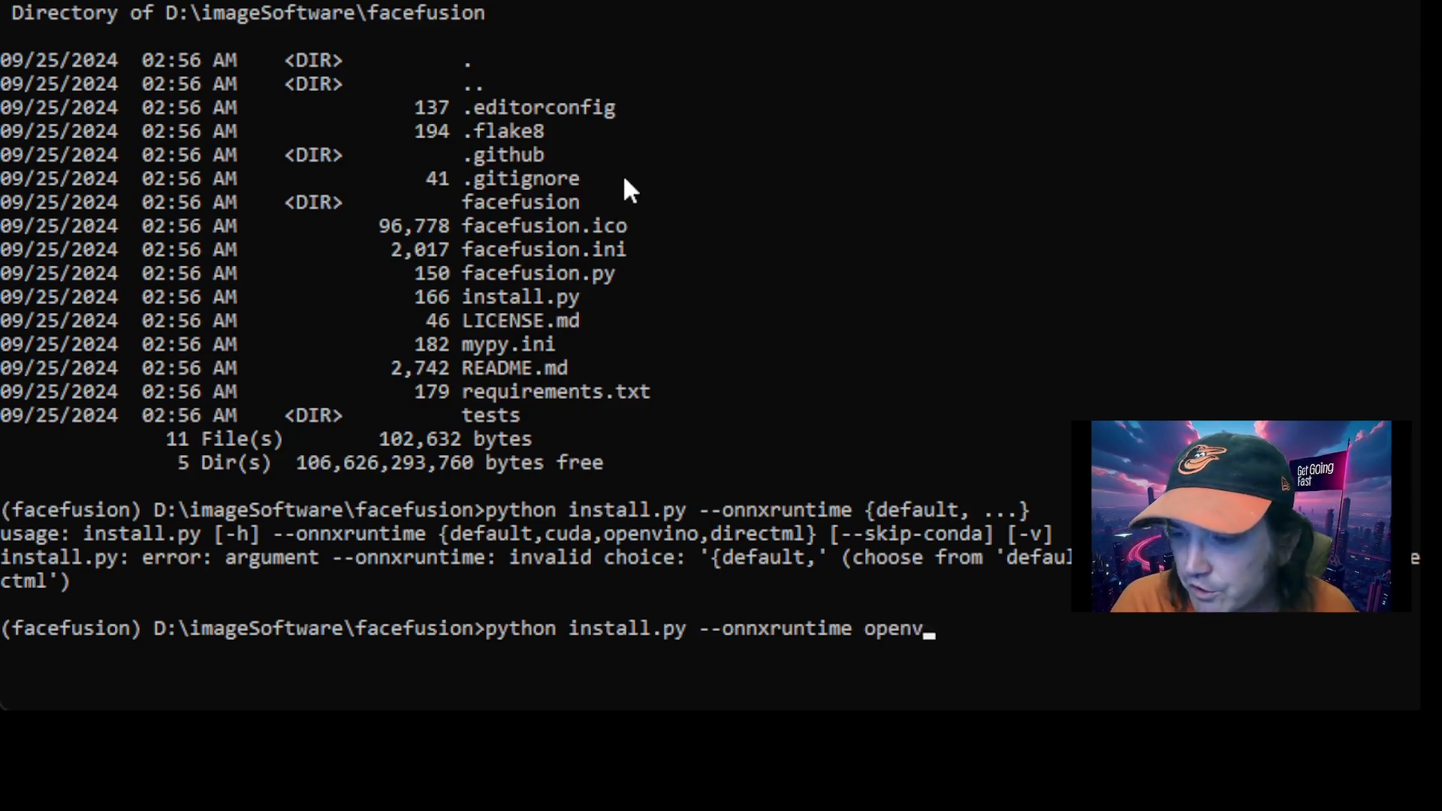
key("BackSpace")
key("BackSpace")
key("BackSpace")
key("BackSpace")
key("BackSpace")
Step: Complete the install.py command with cuda as the --onnxruntime value and run the installation
type("cuda")
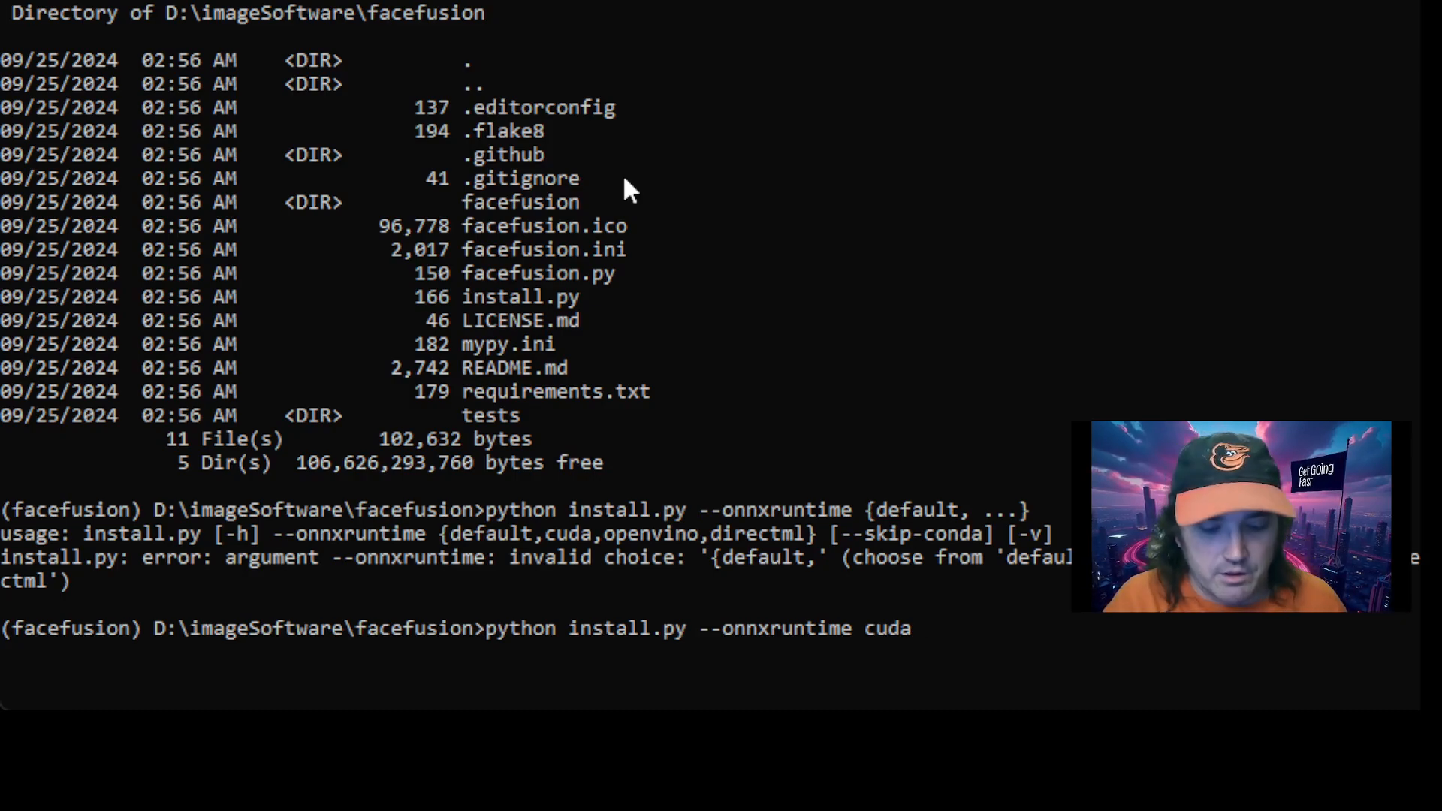
key("Return")
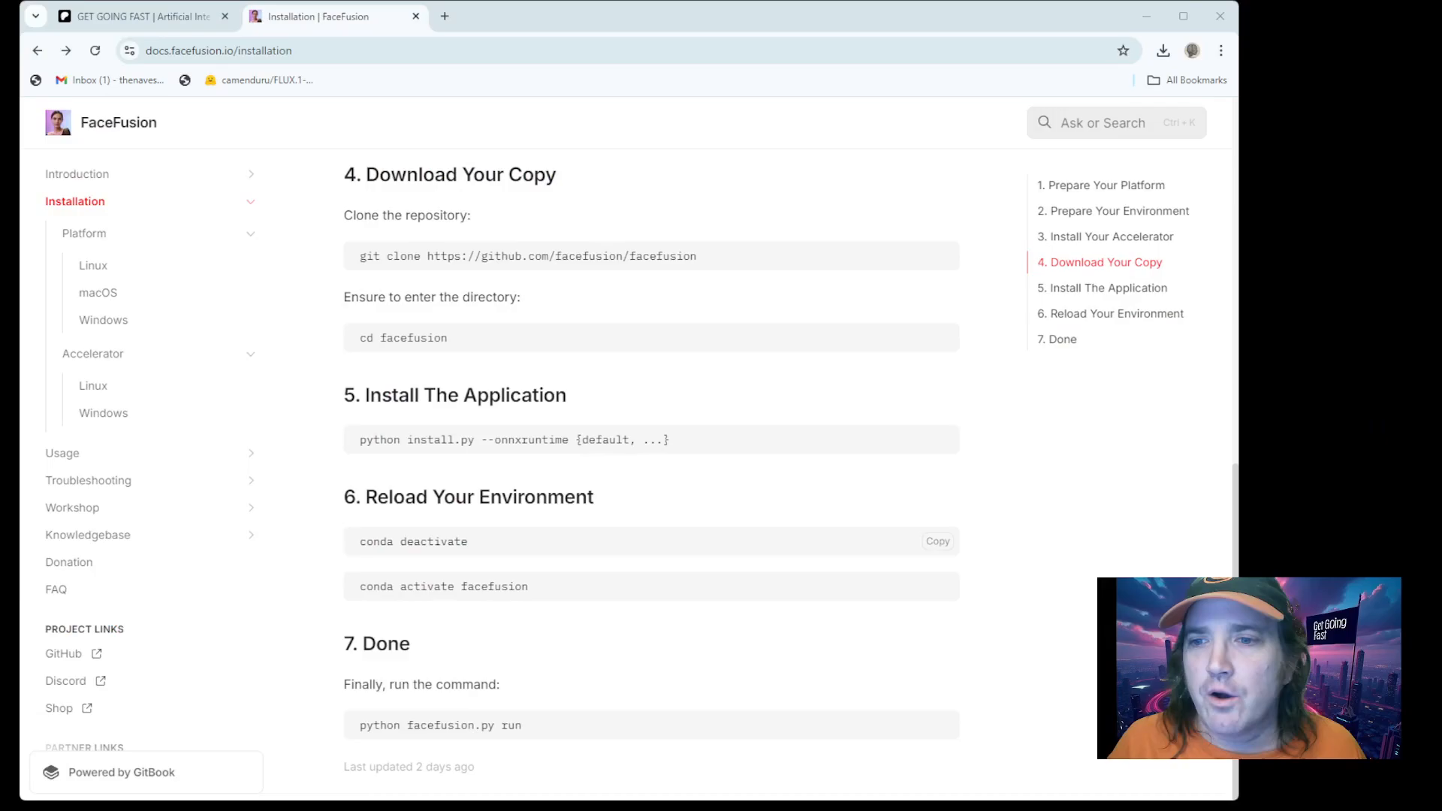
Step: Deactivate the current environment with conda deactivate, following the Reload Your Environment section of the guide, and check the command's output
left_click_drag(468, 542, 348, 549)
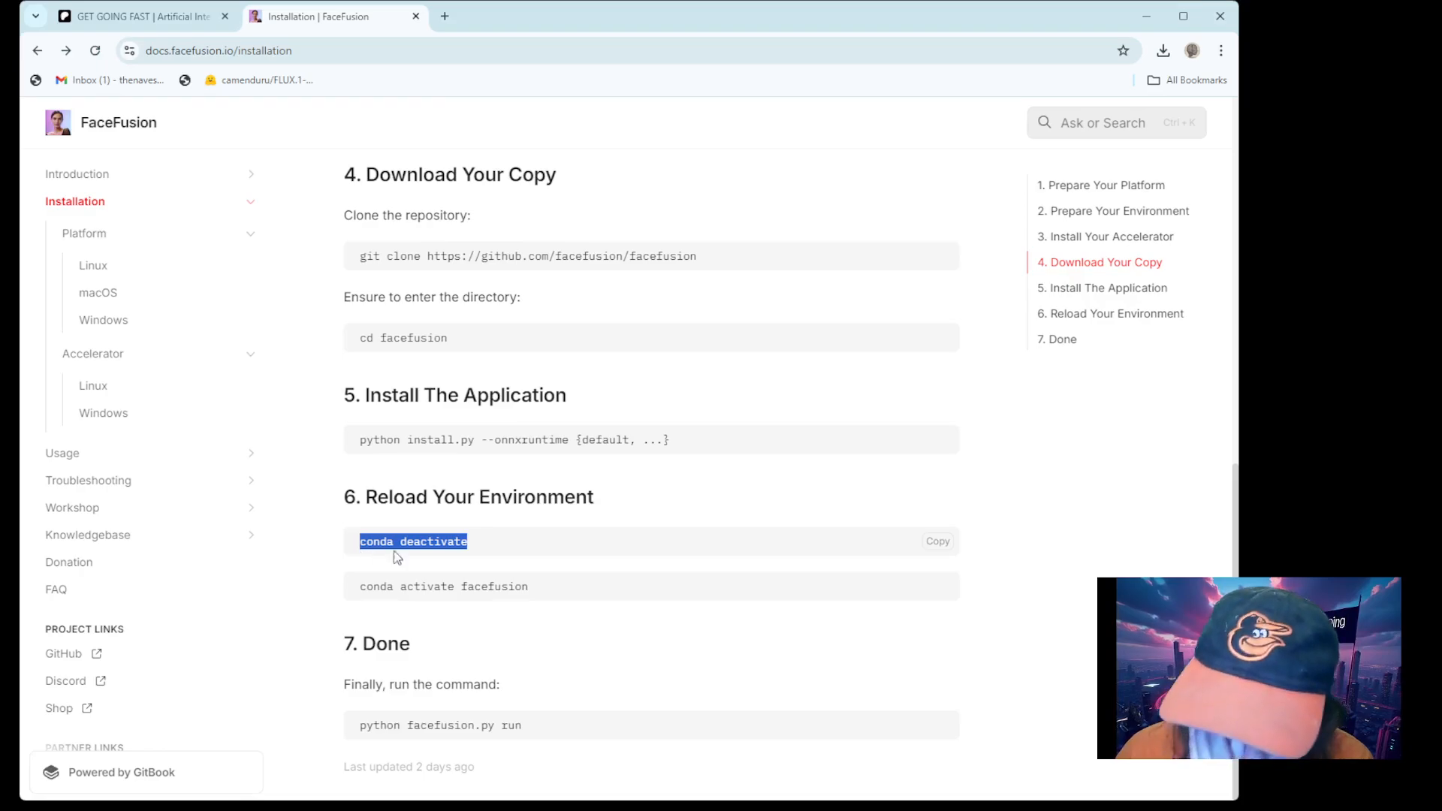
left_click(554, 586)
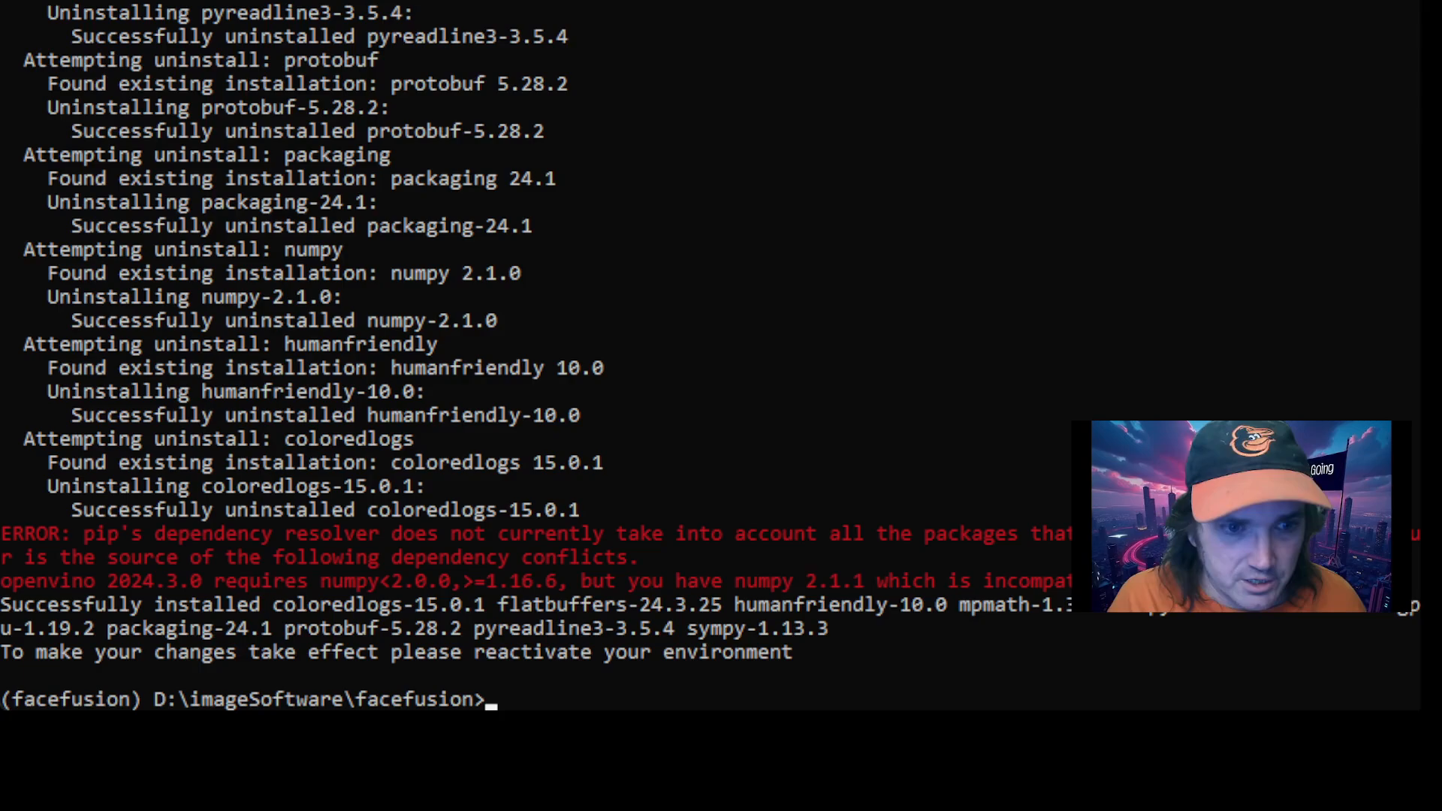
type("c")
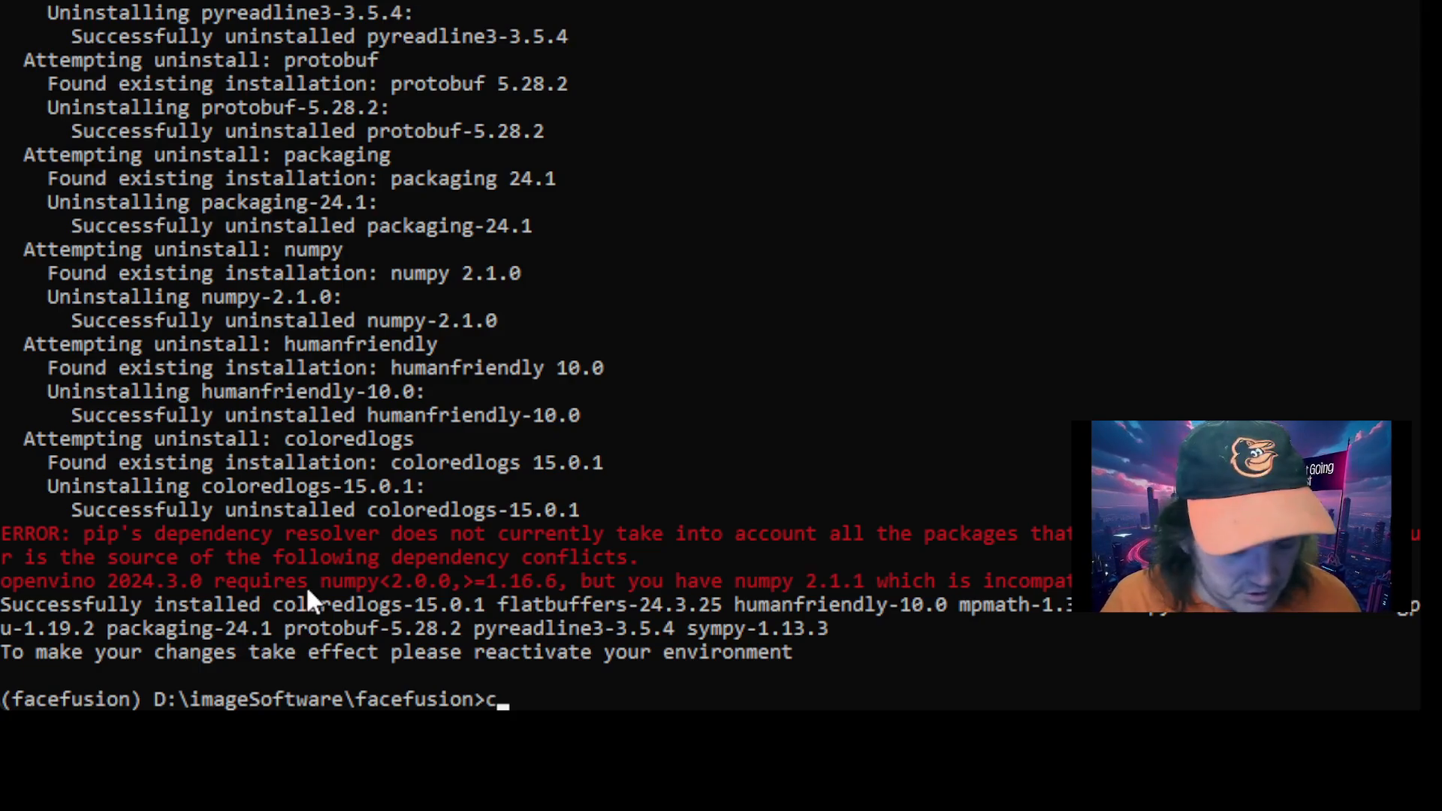
type("onda deactivate")
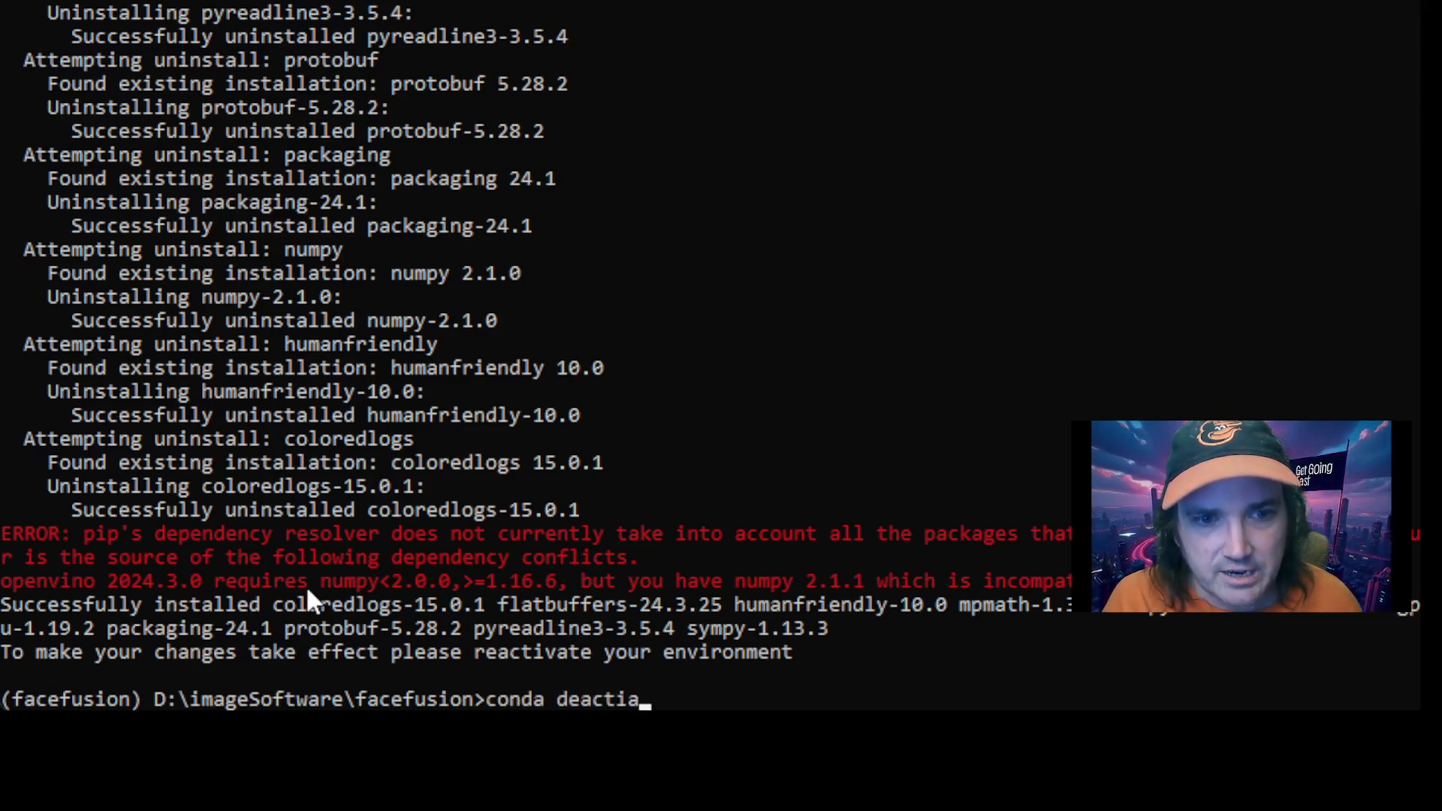
key("Return")
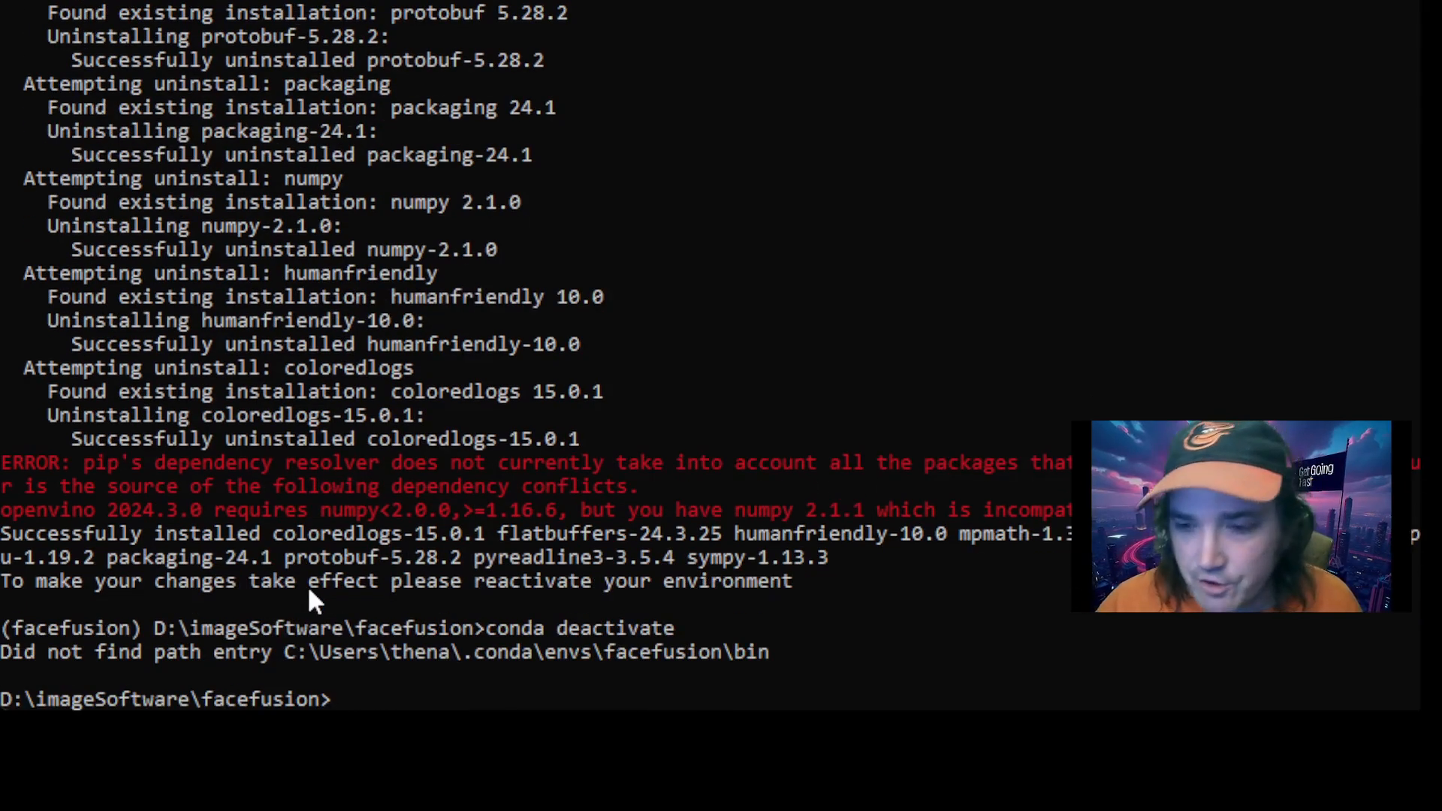
left_click_drag(794, 653, 2, 628)
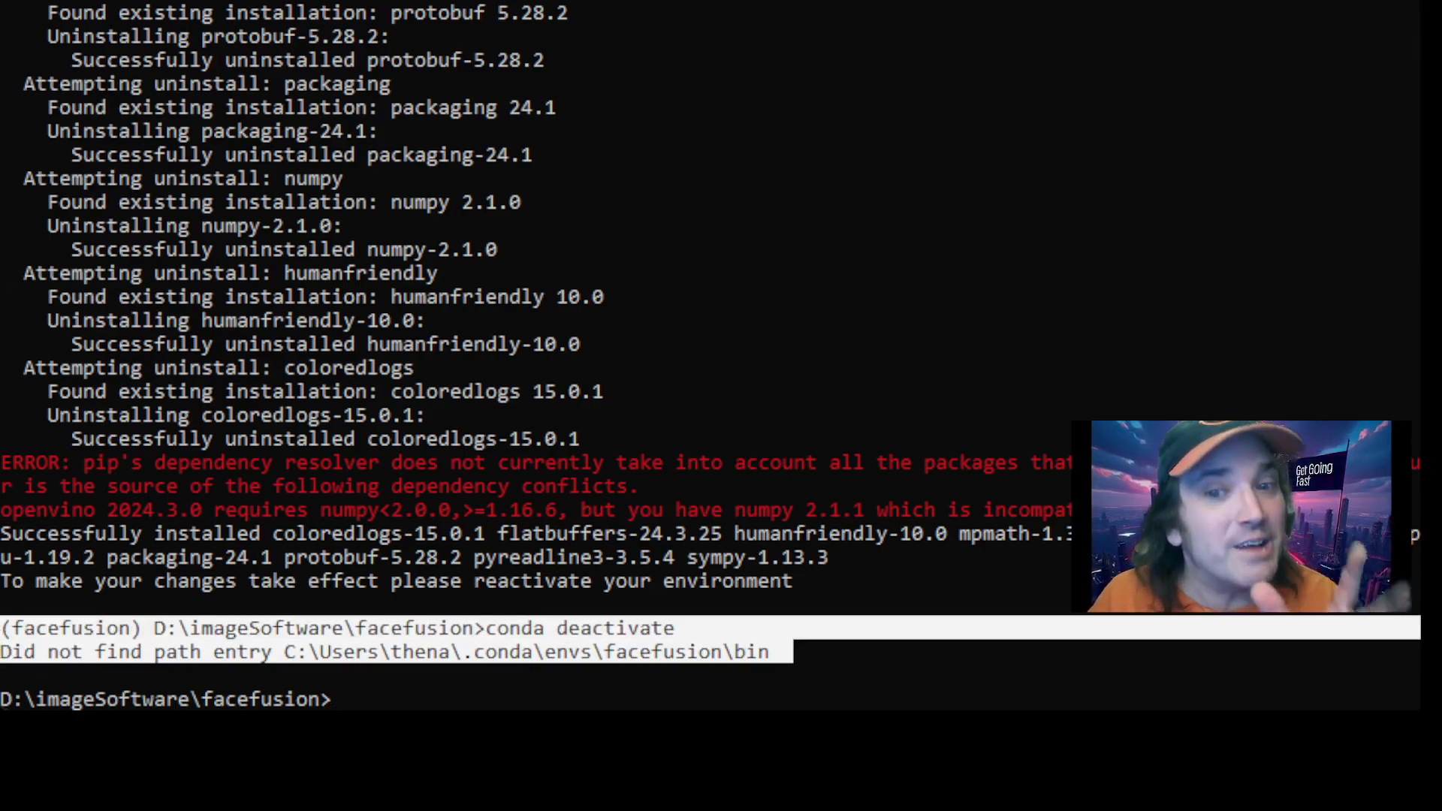
scroll(167, 111, "down", 1)
scroll(116, 177, "down", 4)
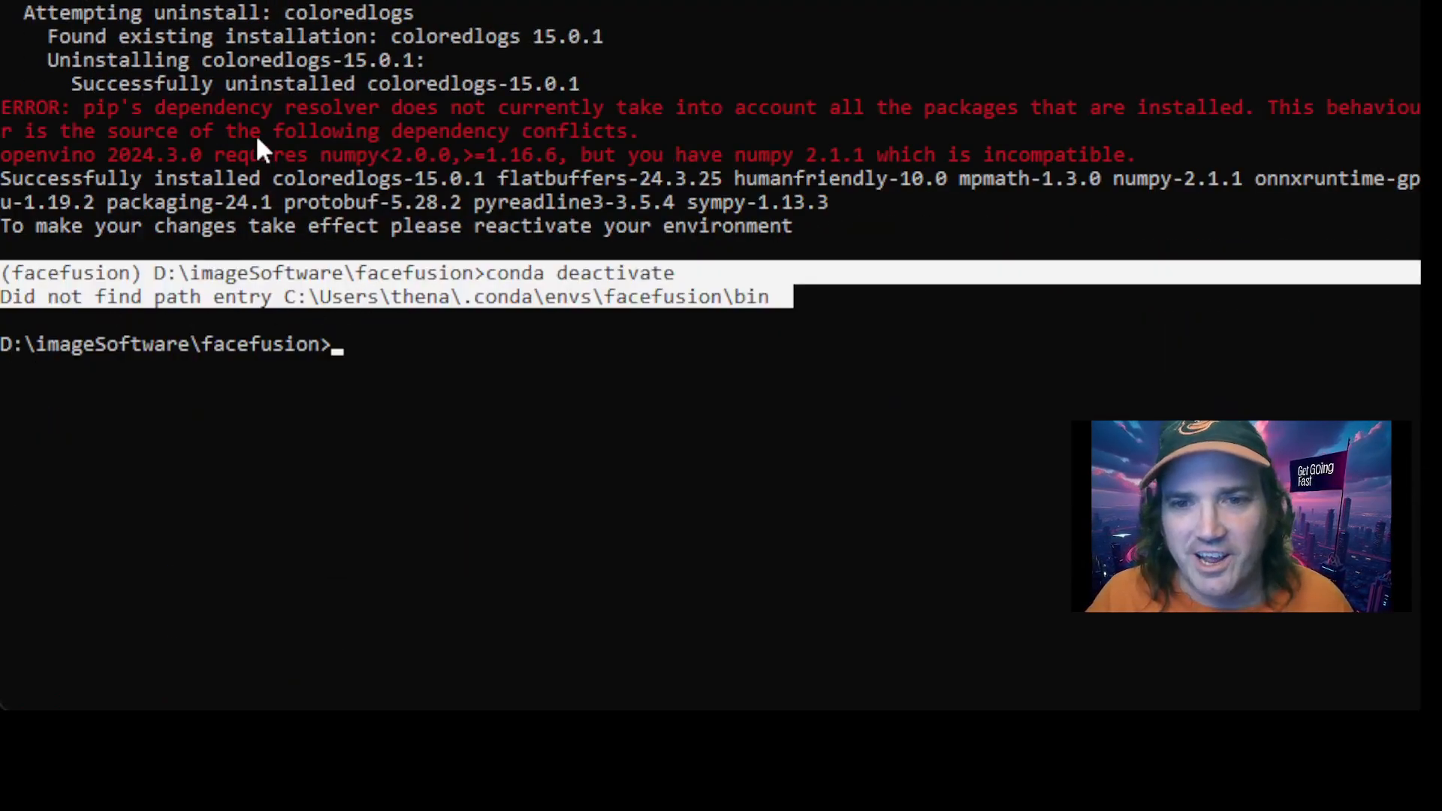
Step: Reactivate the environment with conda activate facefusion and check that its name precedes the command prompt
type("cpnda")
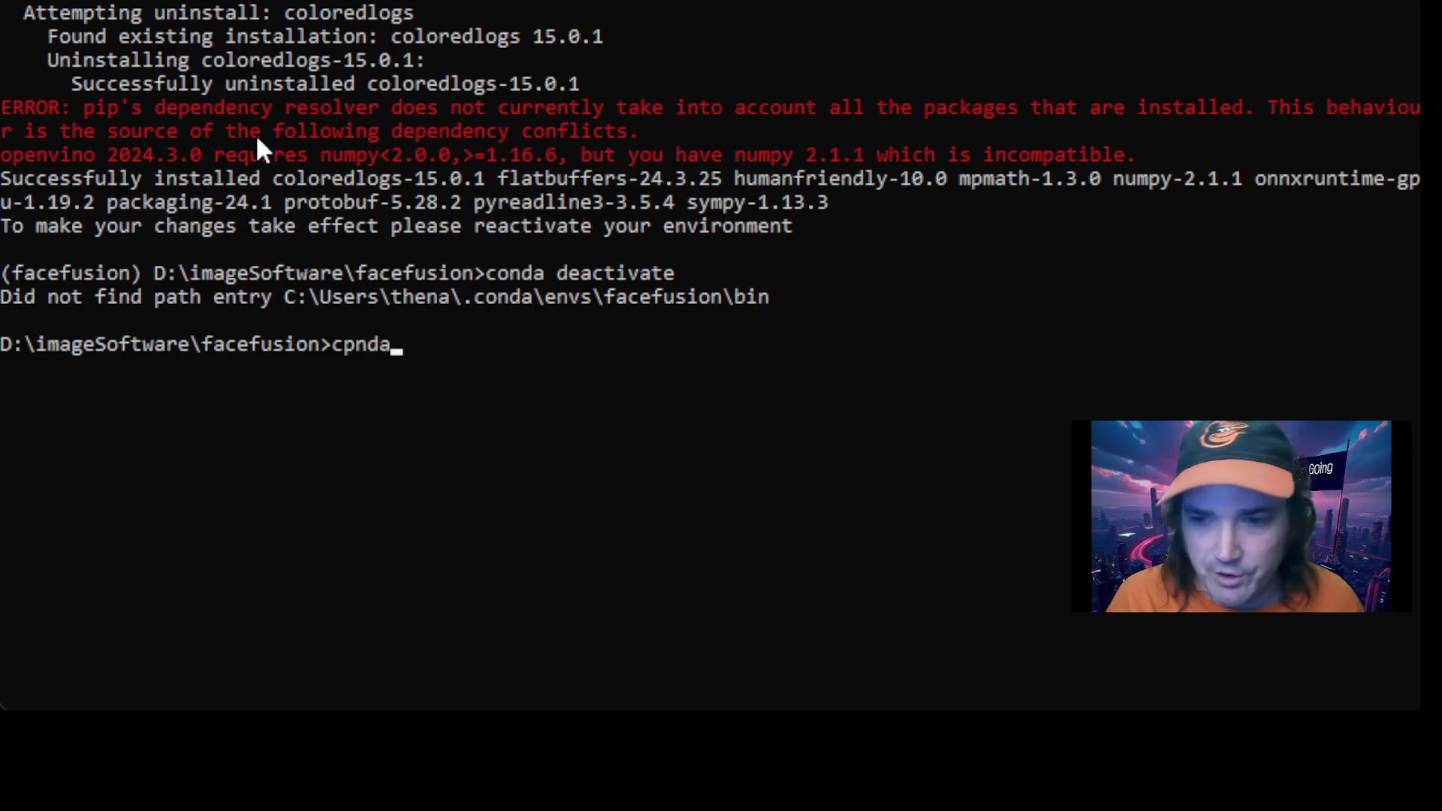
key("BackSpace")
key("BackSpace")
key("BackSpace")
key("BackSpace")
type("onda")
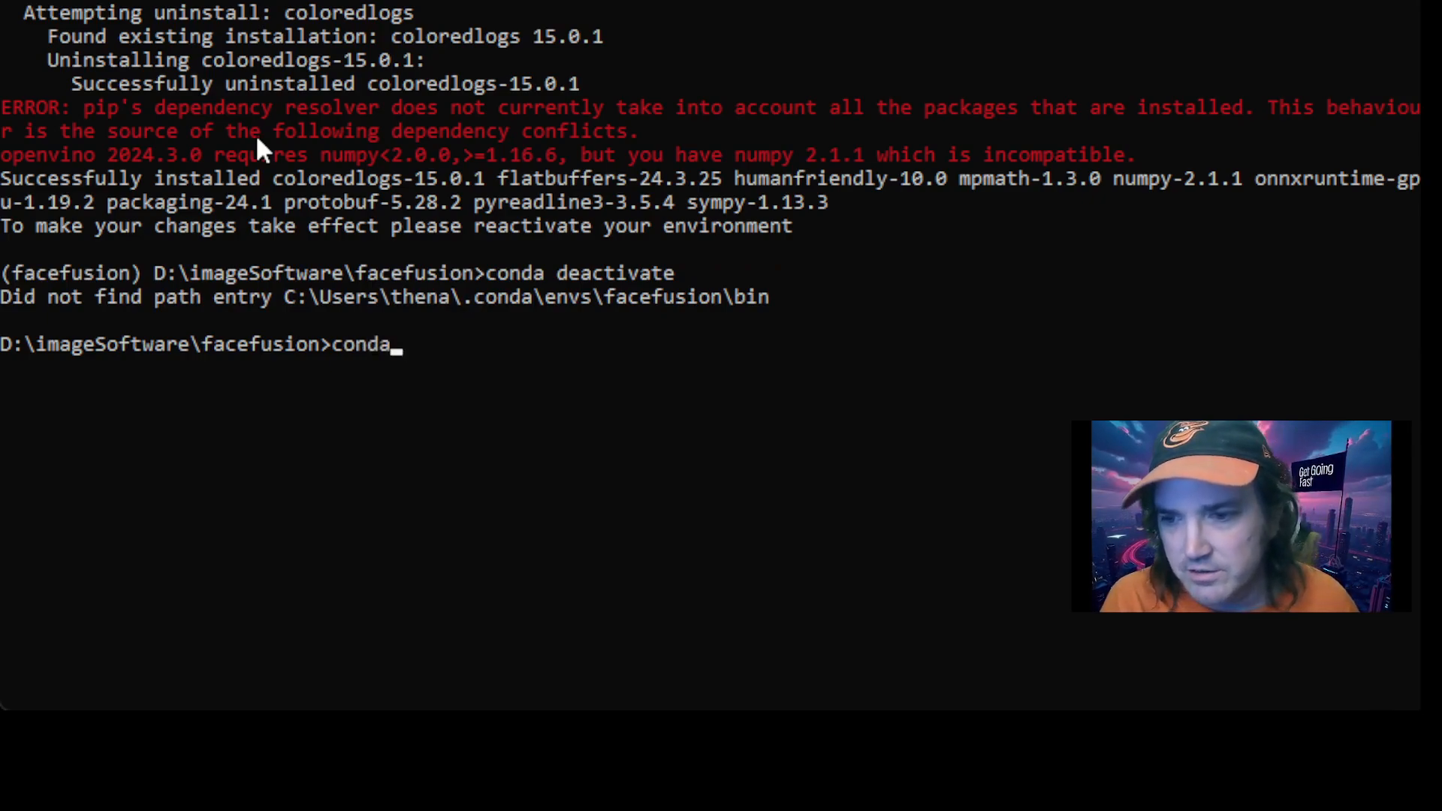
type(" activate face")
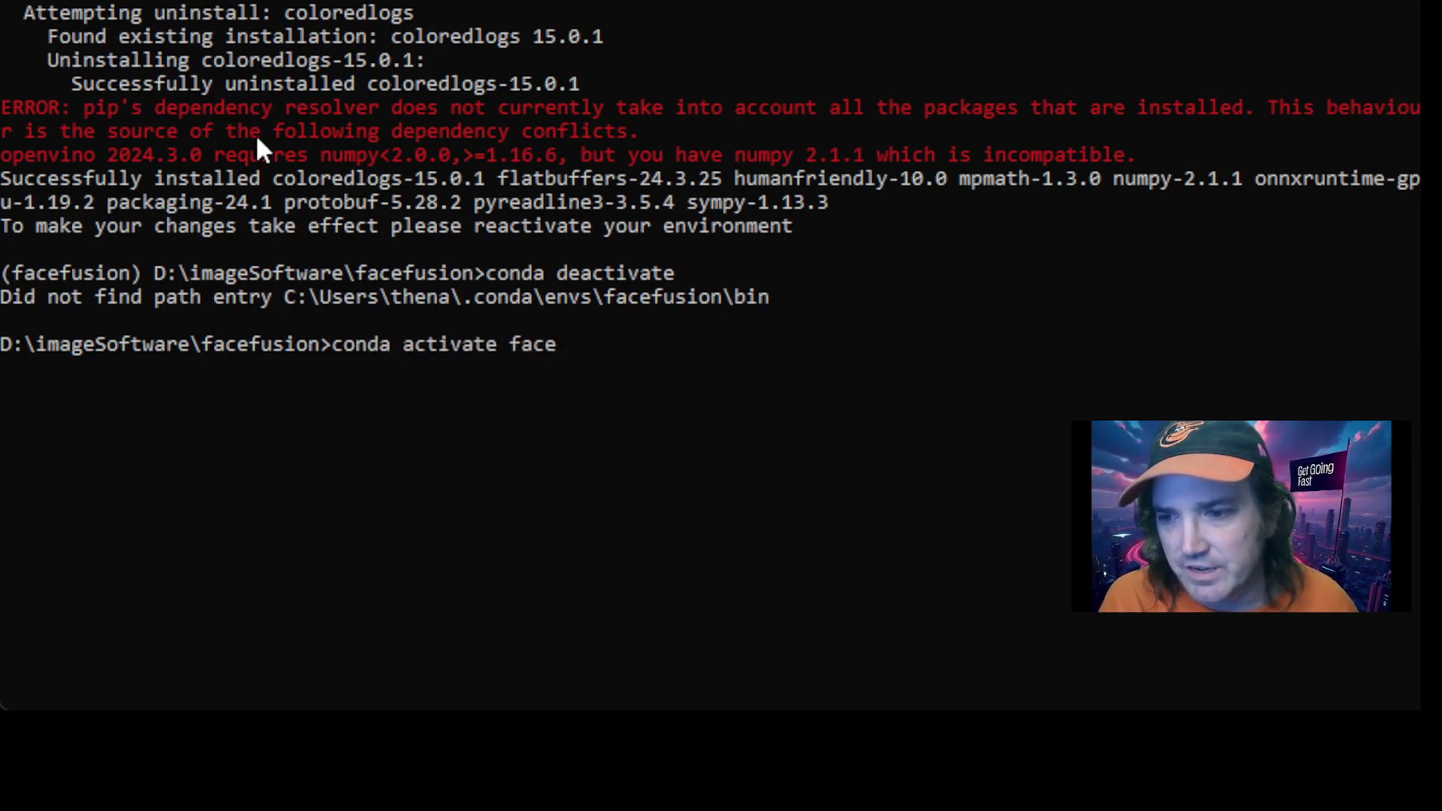
type("fusion")
key("Return")
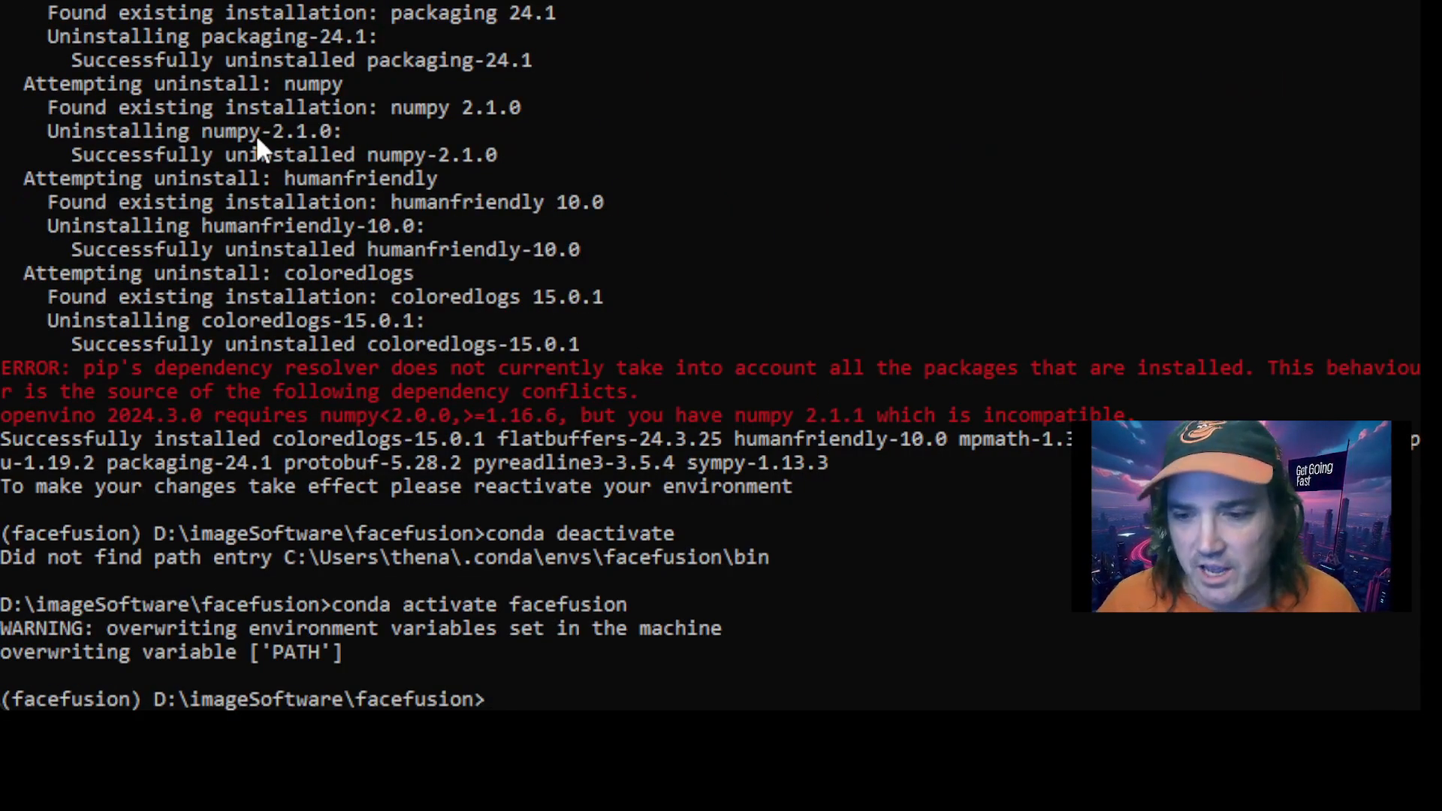
scroll(270, 281, "down", 1)
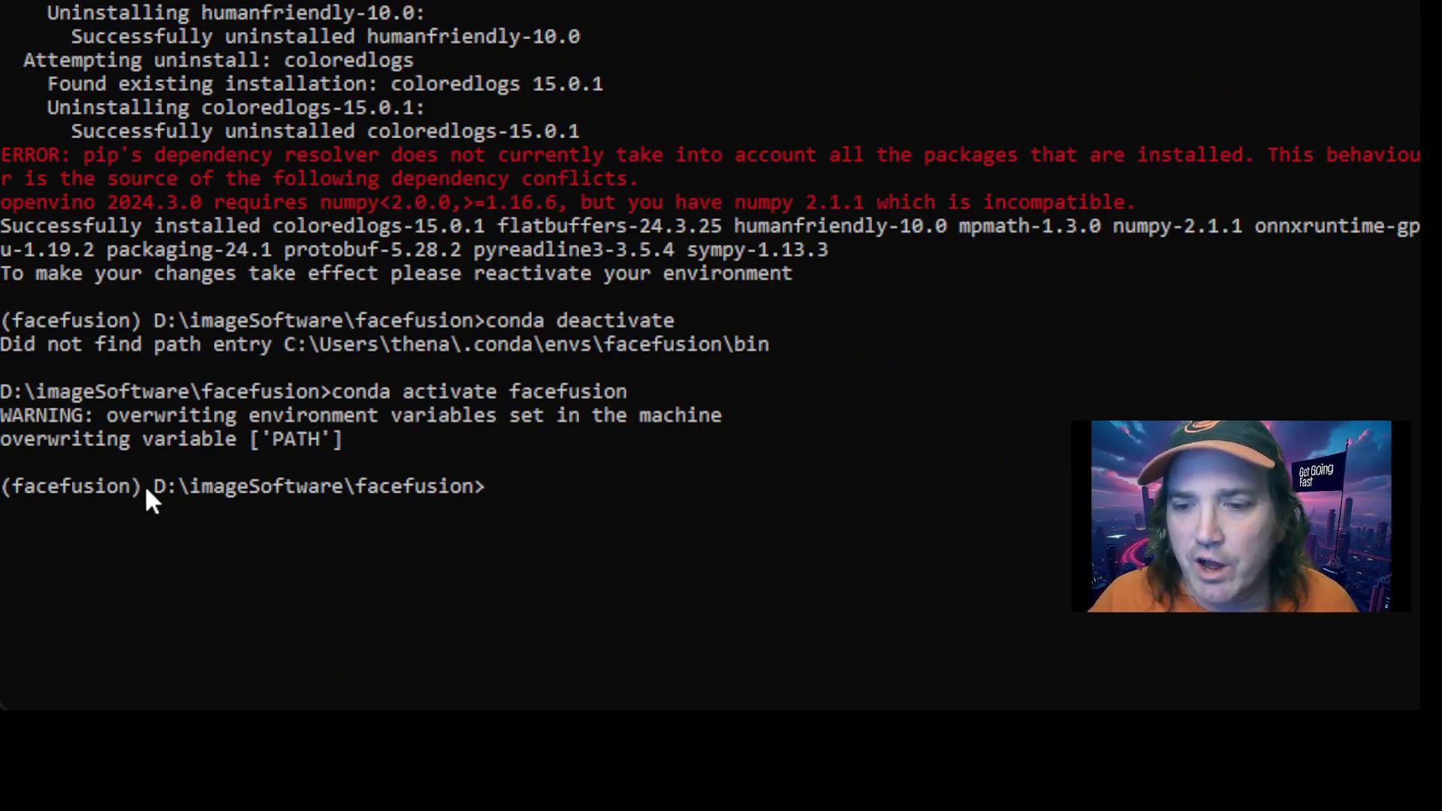
left_click_drag(147, 492, 1, 490)
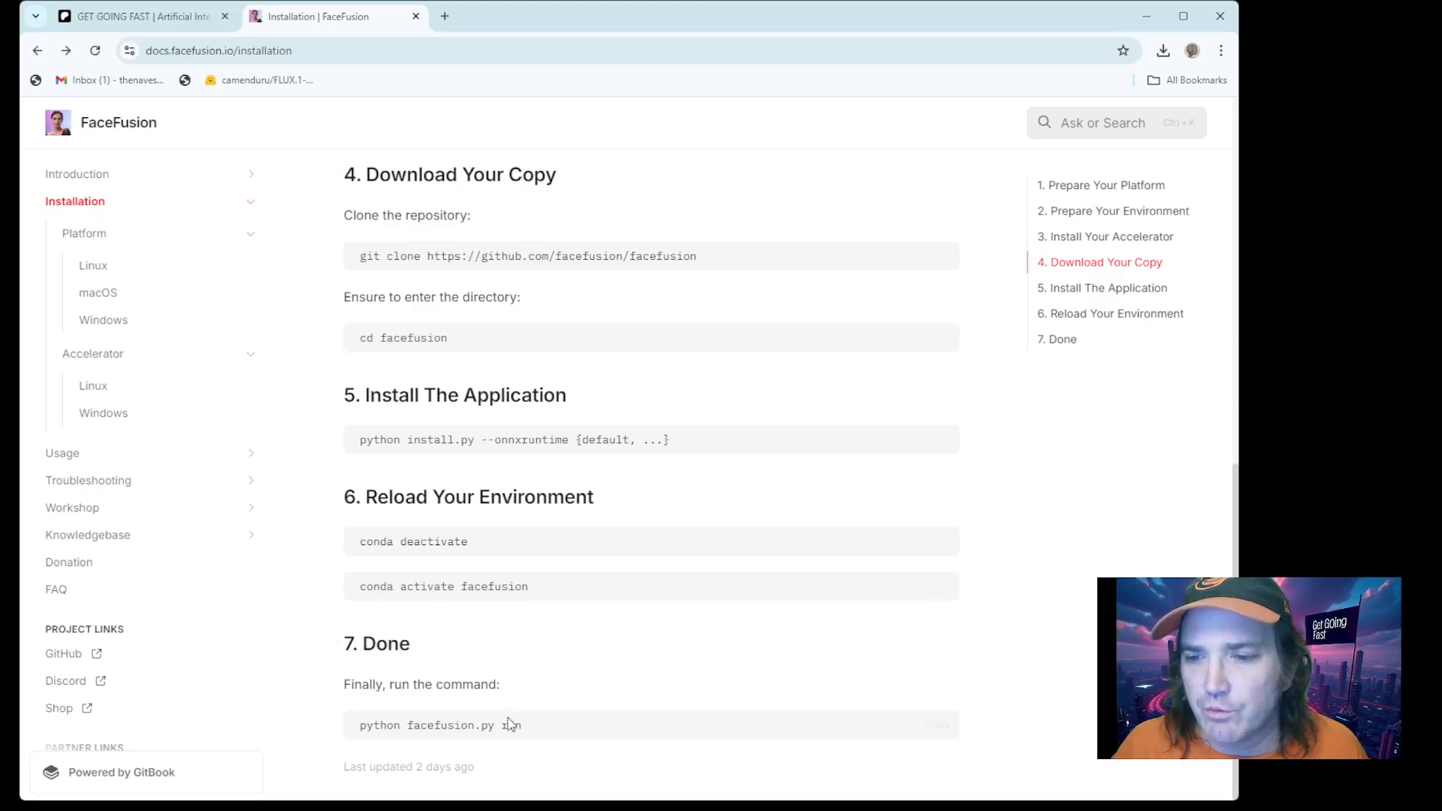
Step: Copy the launch command from the guide's Done section and run python facefusion.py run in the command prompt
left_click_drag(526, 726, 351, 732)
key("ctrl+c")
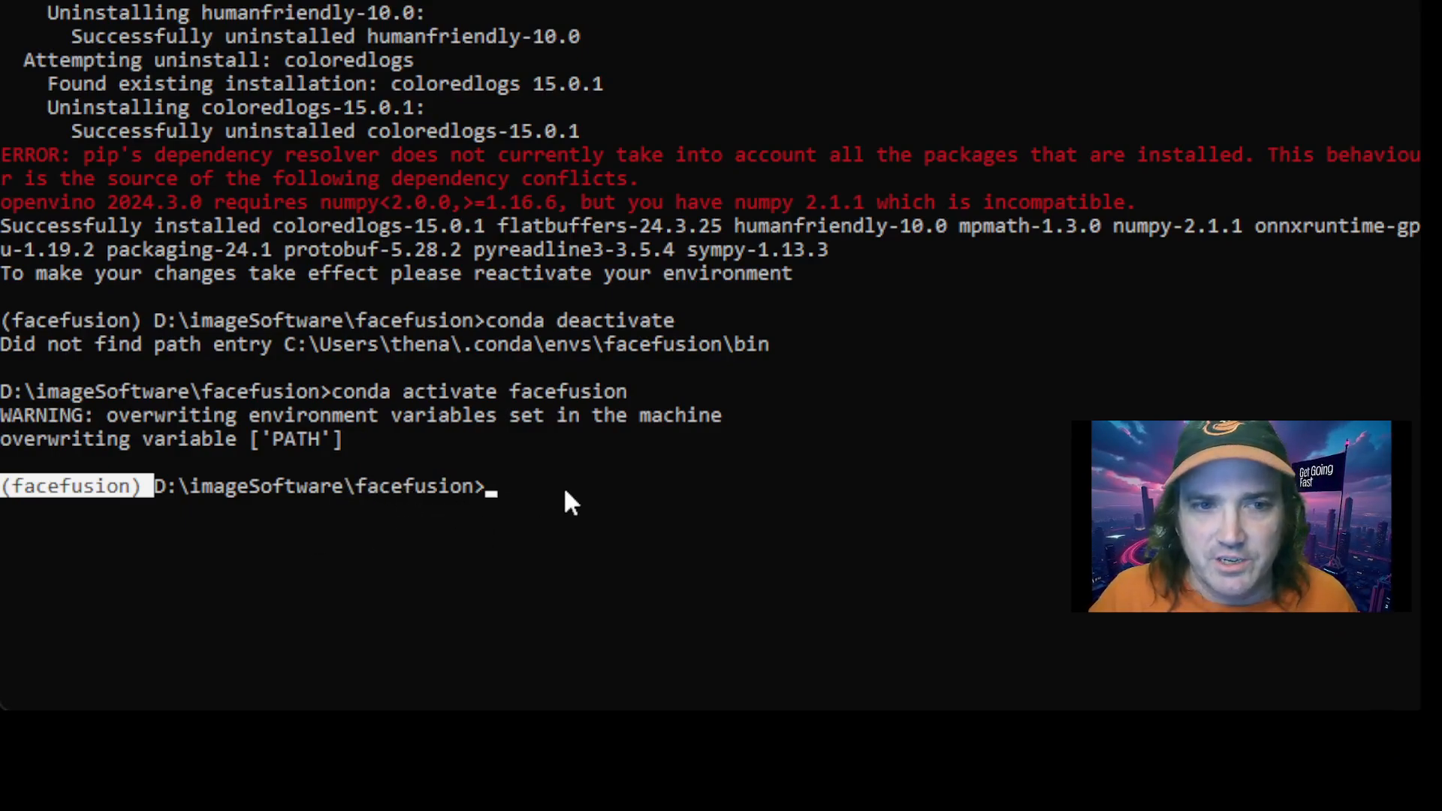
left_click(563, 485)
key("ctrl+v")
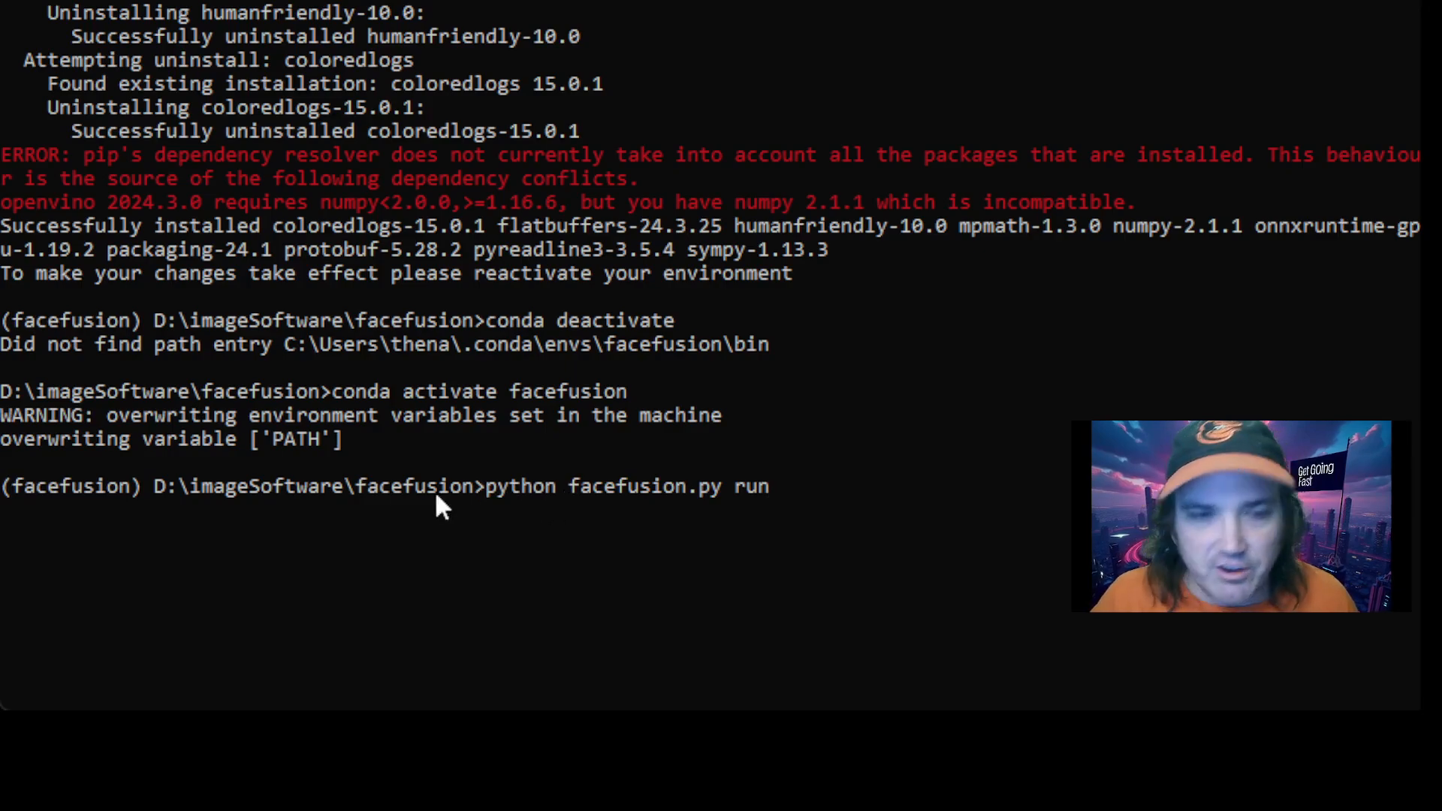
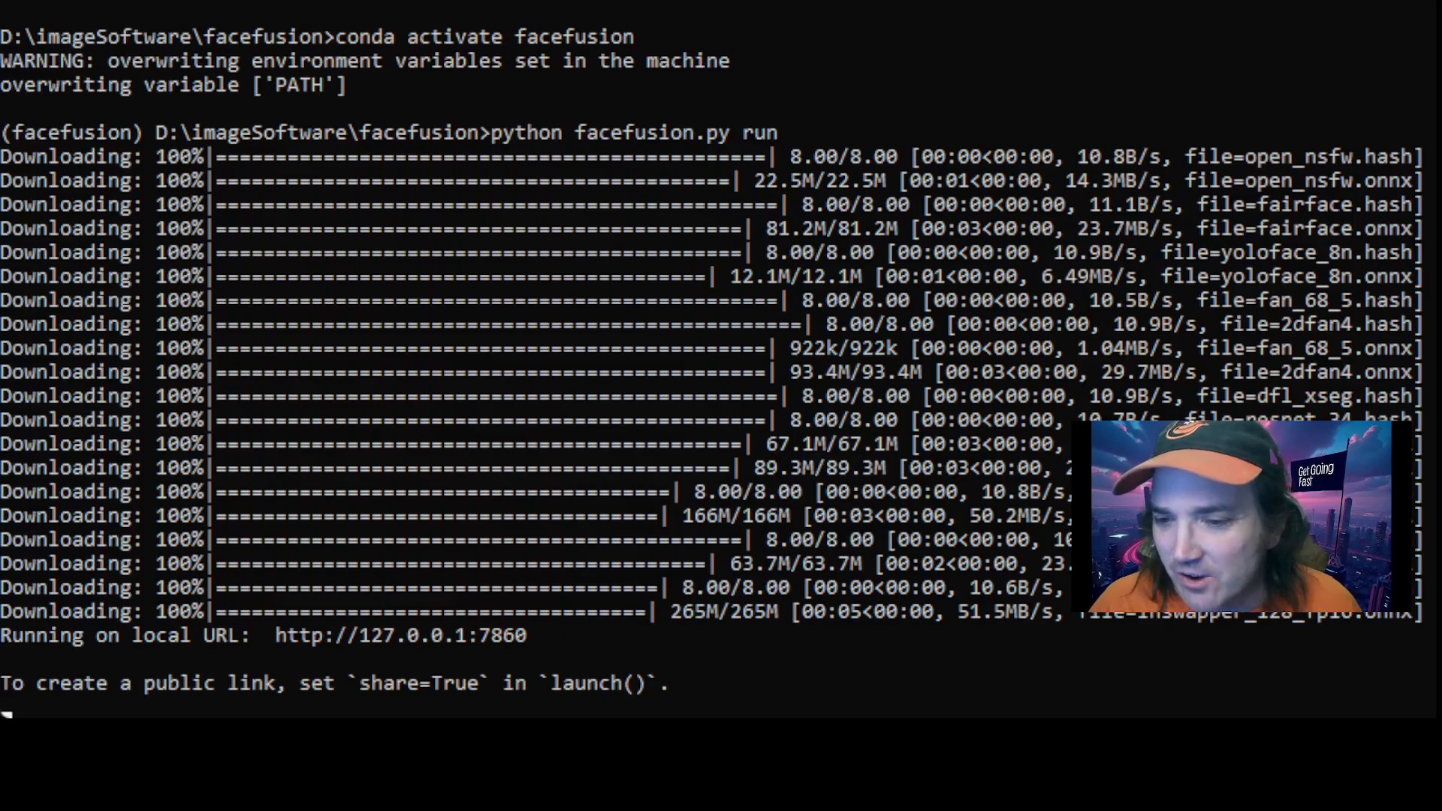
double_click(428, 639)
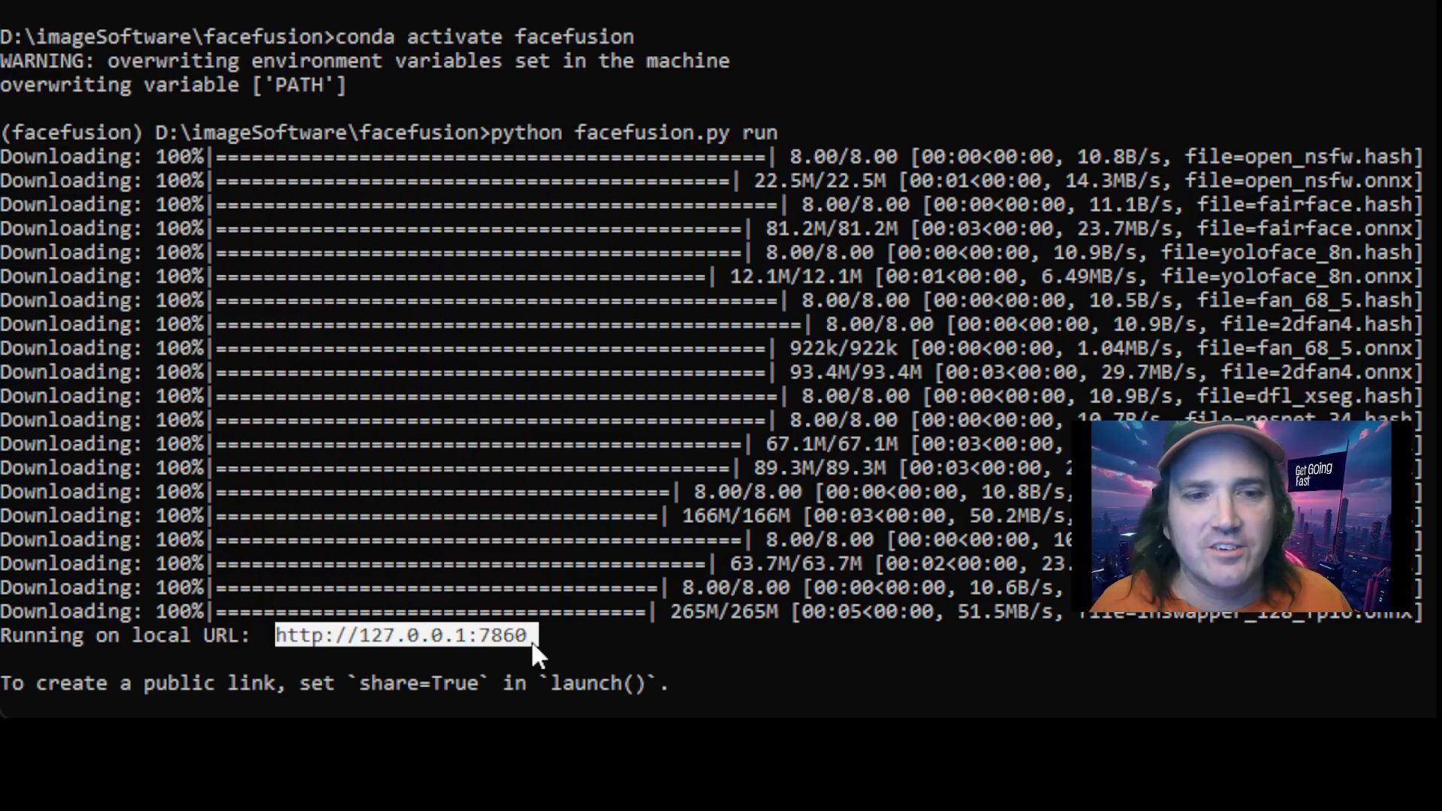
scroll(532, 644, "down", 2)
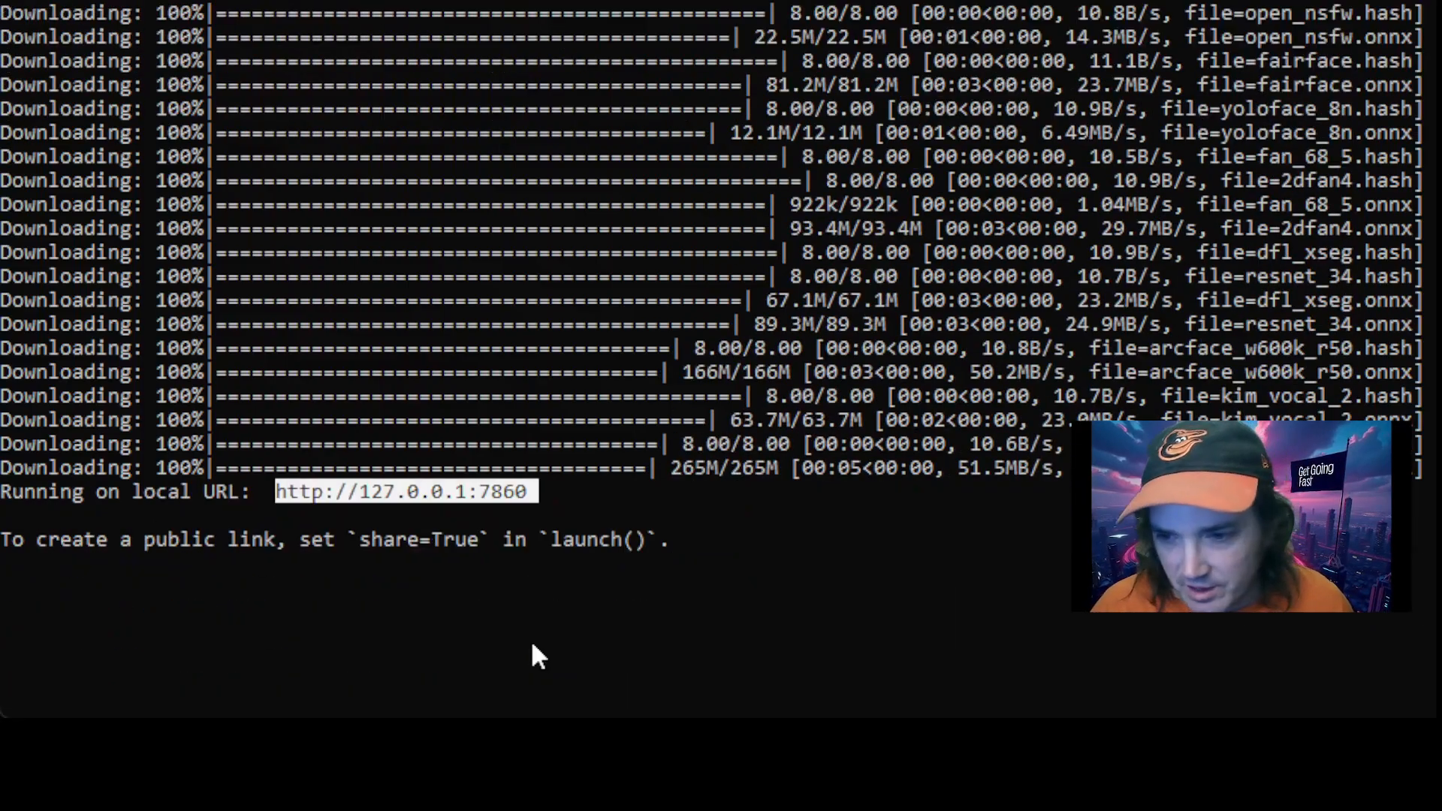
key("ctrl+c")
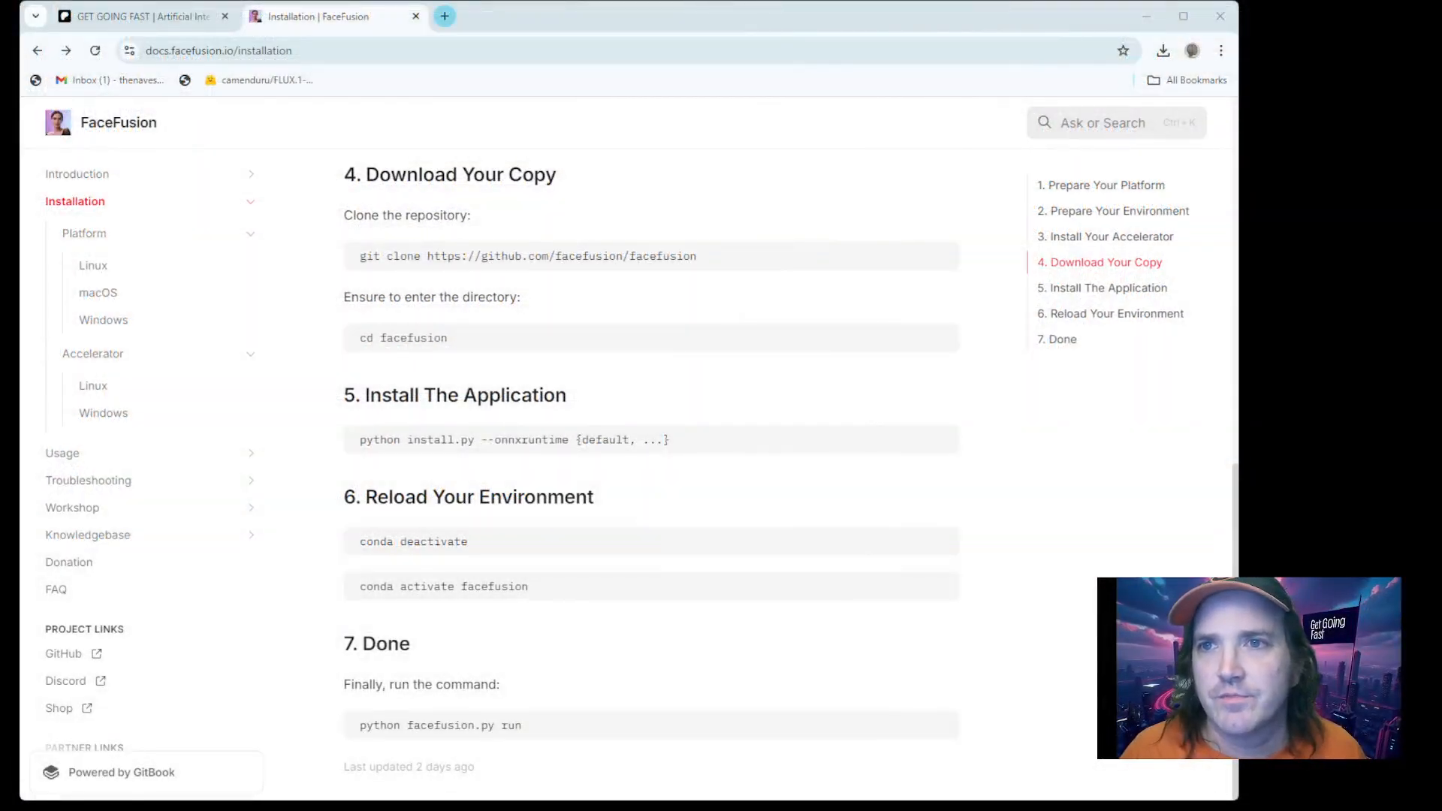
left_click(445, 15)
left_click(415, 51)
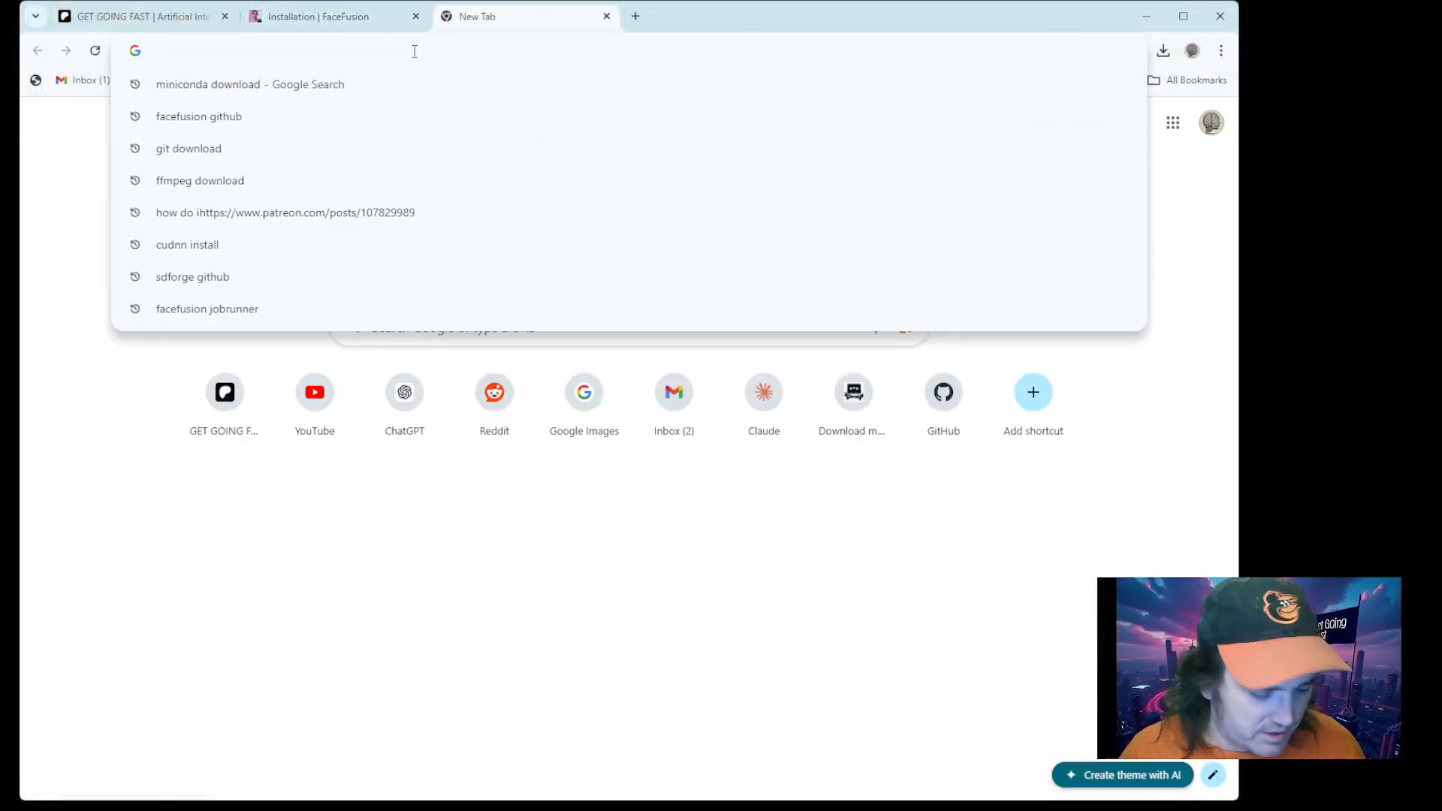
key("ctrl+v")
key("Return")
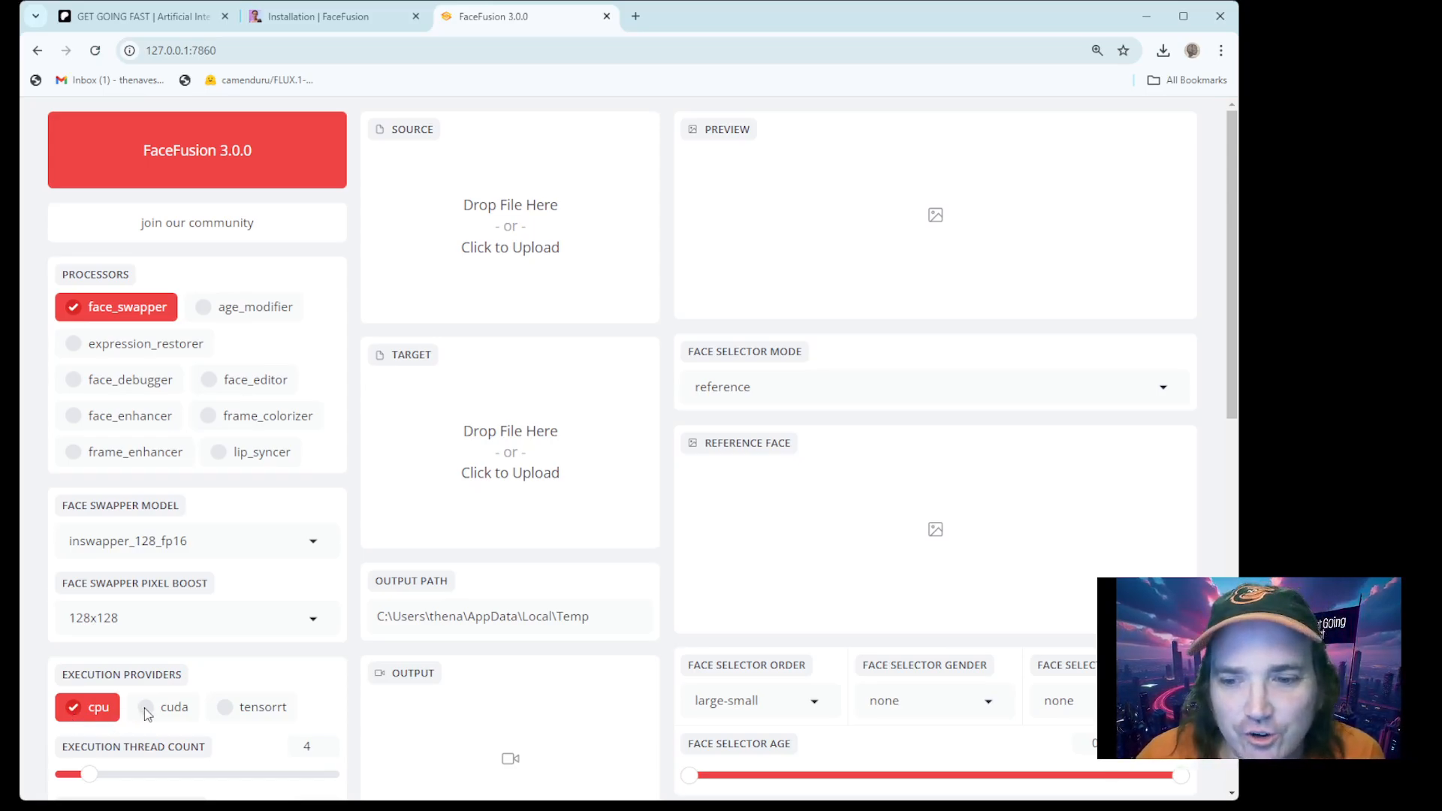
Step: Load image.webp as the source and the cowboy-hat portrait PNG as the target, and switch the execution provider to cuda only
left_click(505, 219)
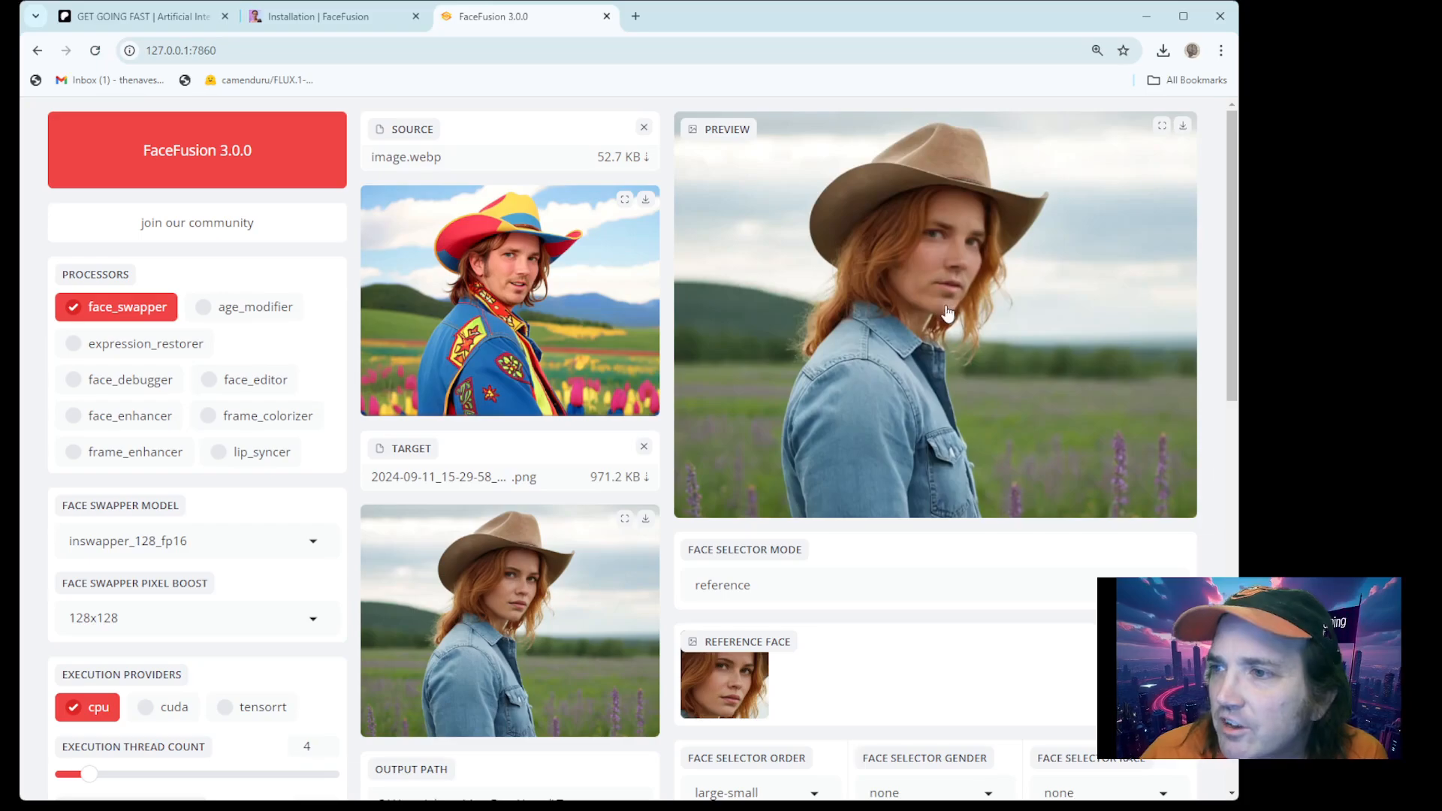
left_click(148, 713)
left_click(82, 709)
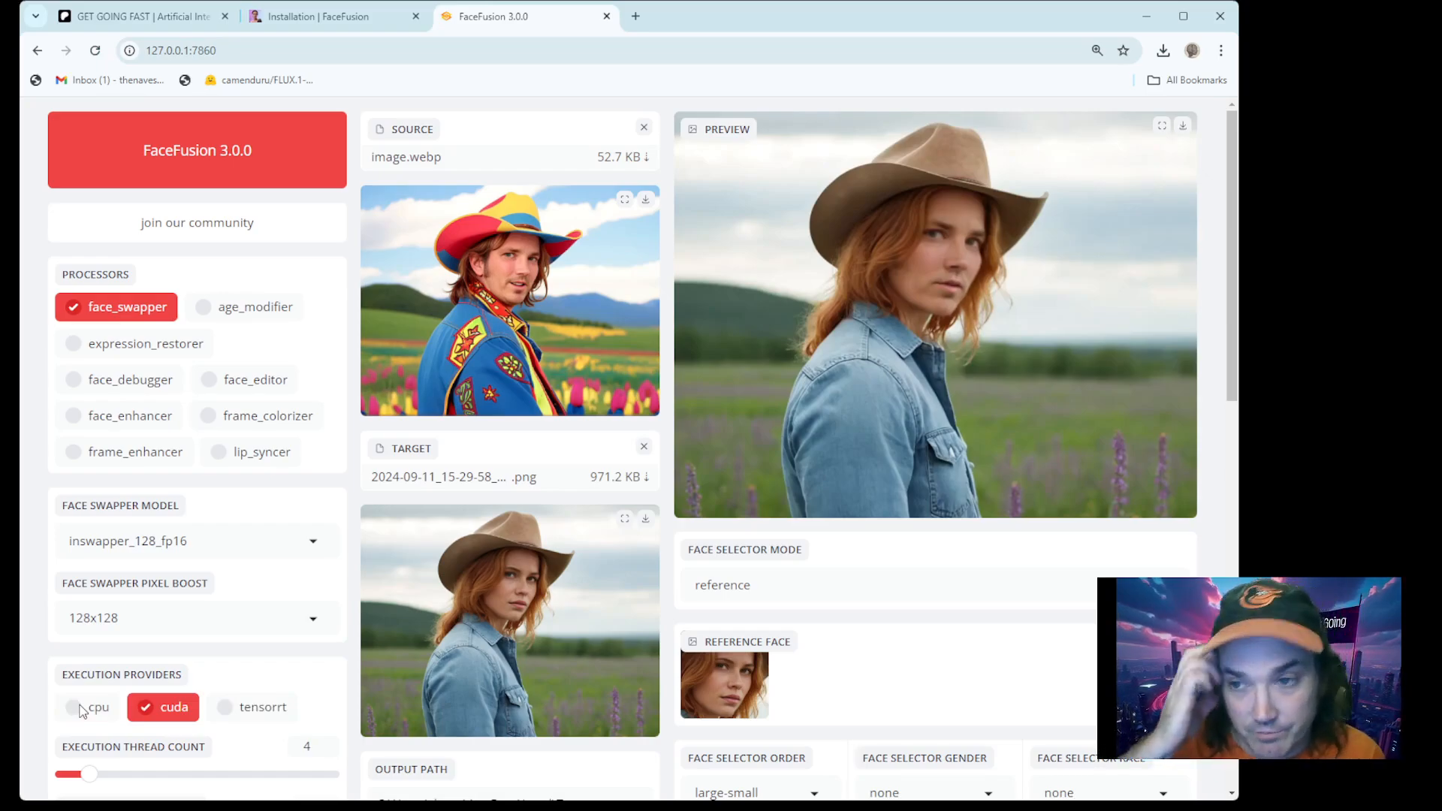
Step: Replace the target with the PNG of the masked turtle and blonde woman, and enable the face_enhancer processor
left_click(644, 450)
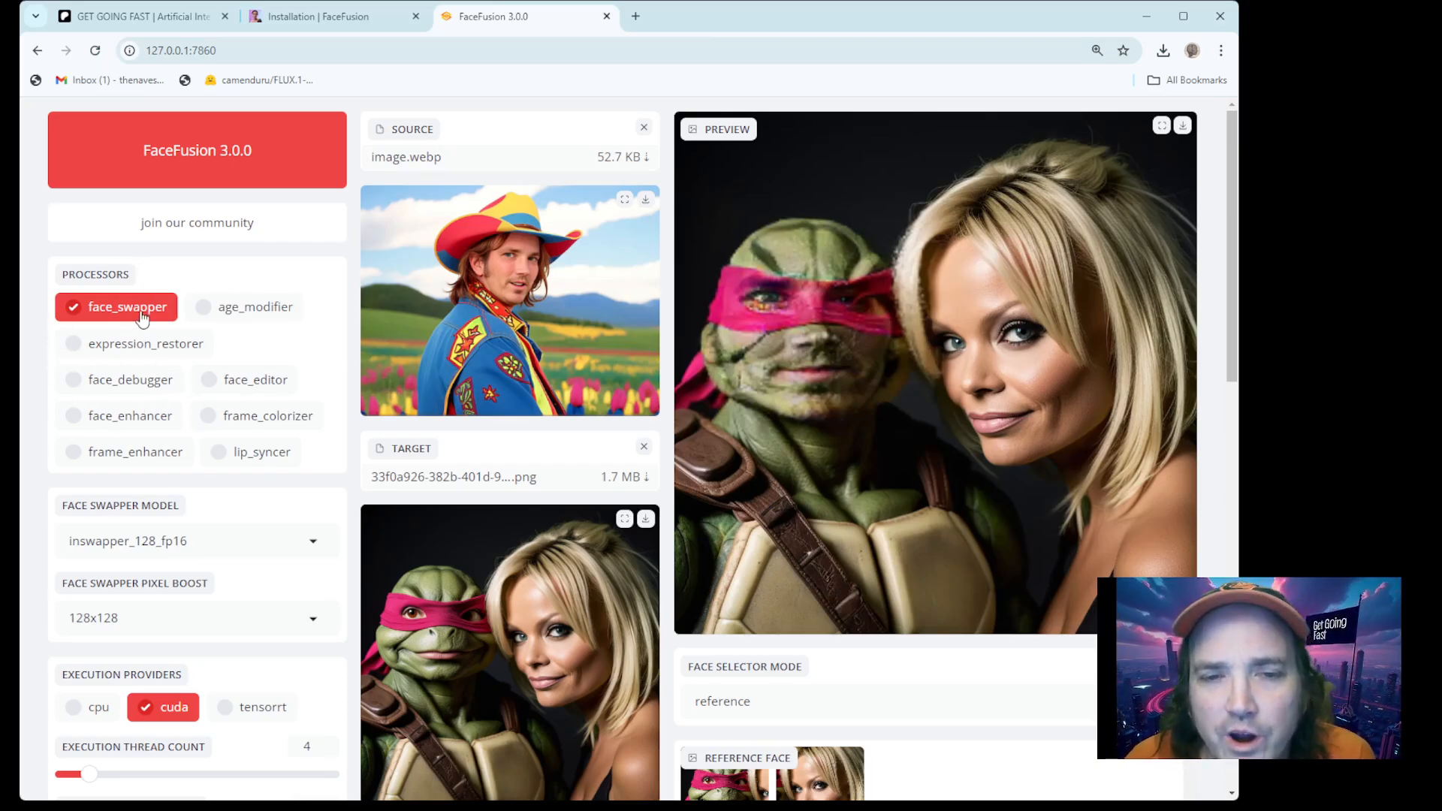
left_click(75, 417)
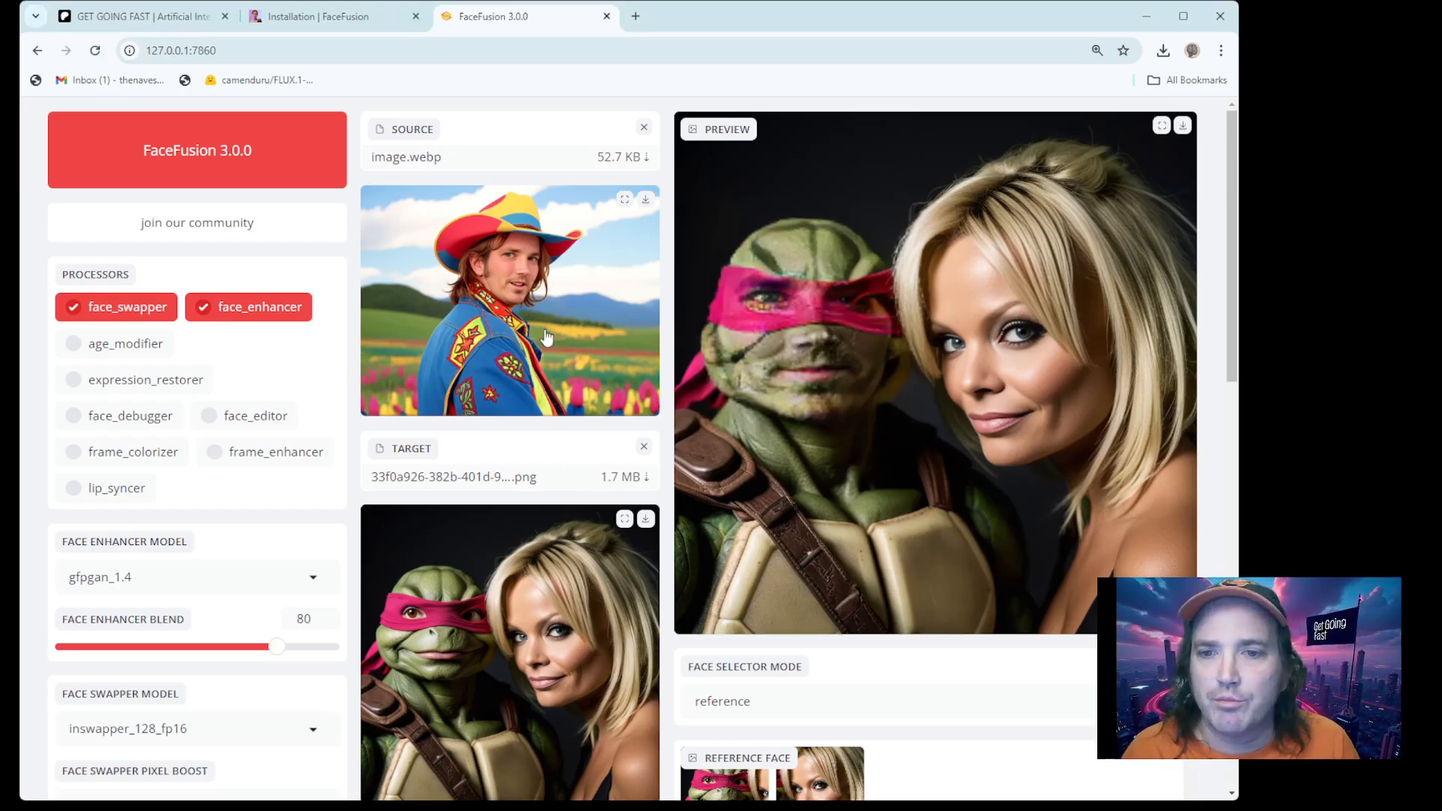
Step: Replace the target image with image.webp and remove the source image
left_click(644, 448)
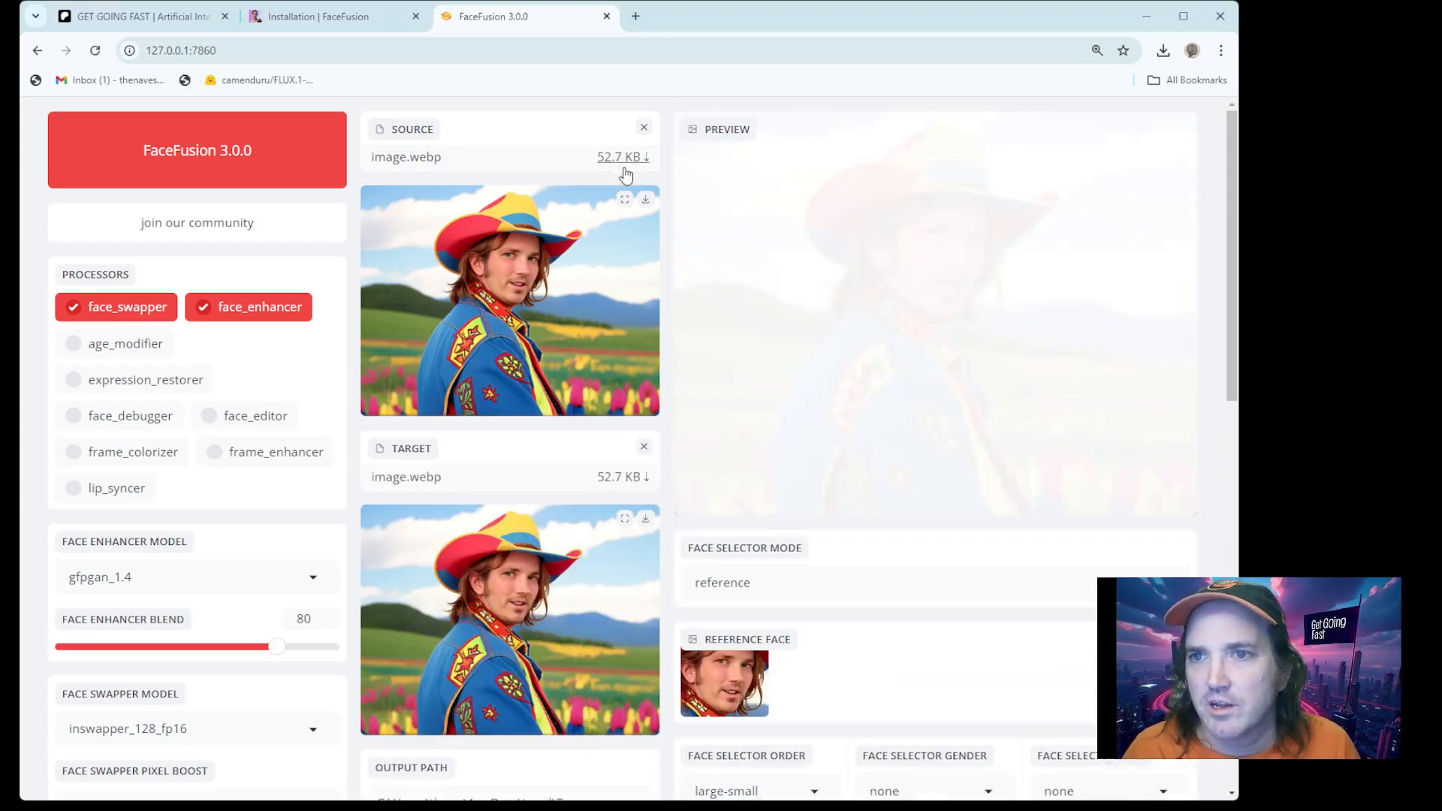
left_click(643, 129)
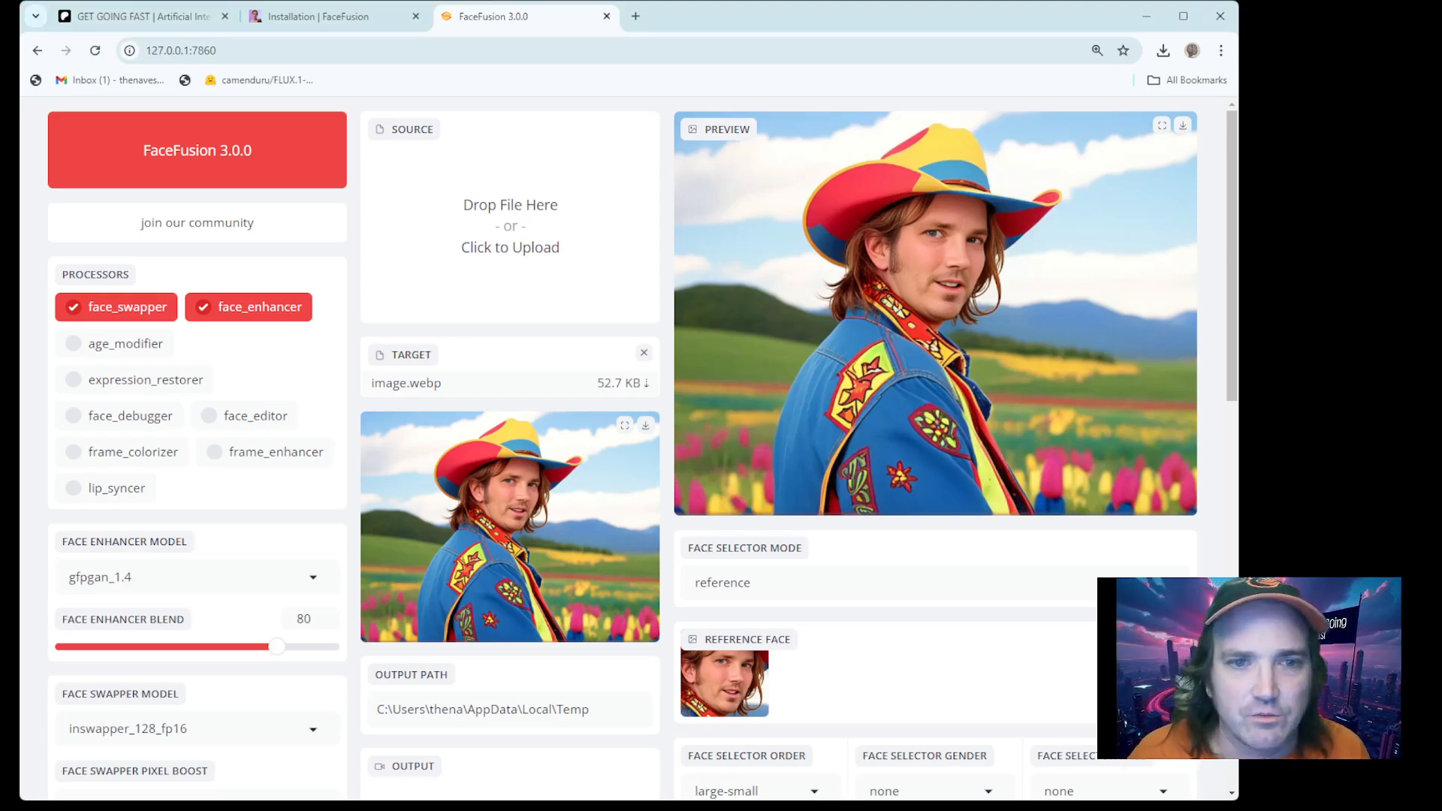
Step: Set the output image resolution to 2560x1980
scroll(293, 398, "down", 2)
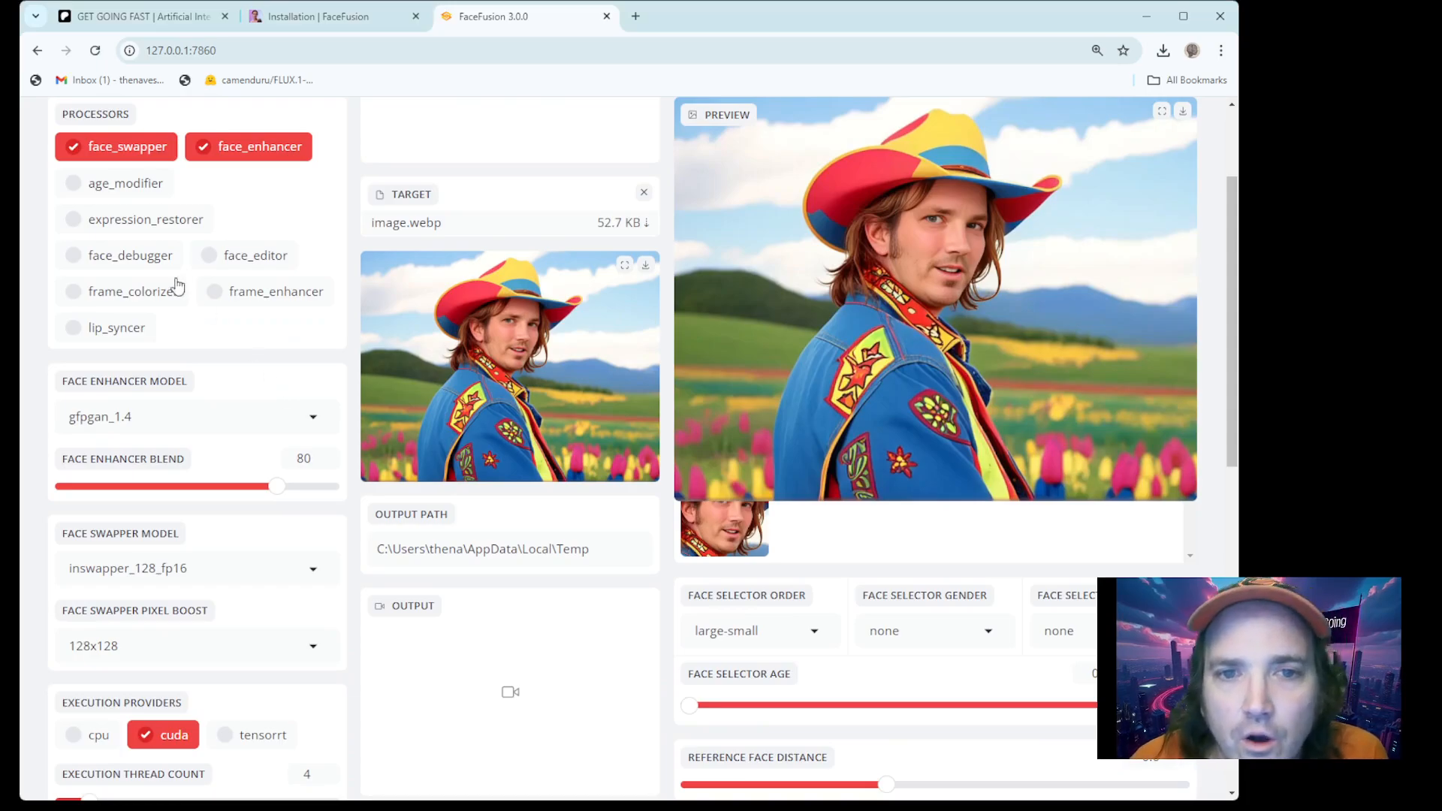
scroll(223, 449, "up", 1)
scroll(223, 449, "up", 2)
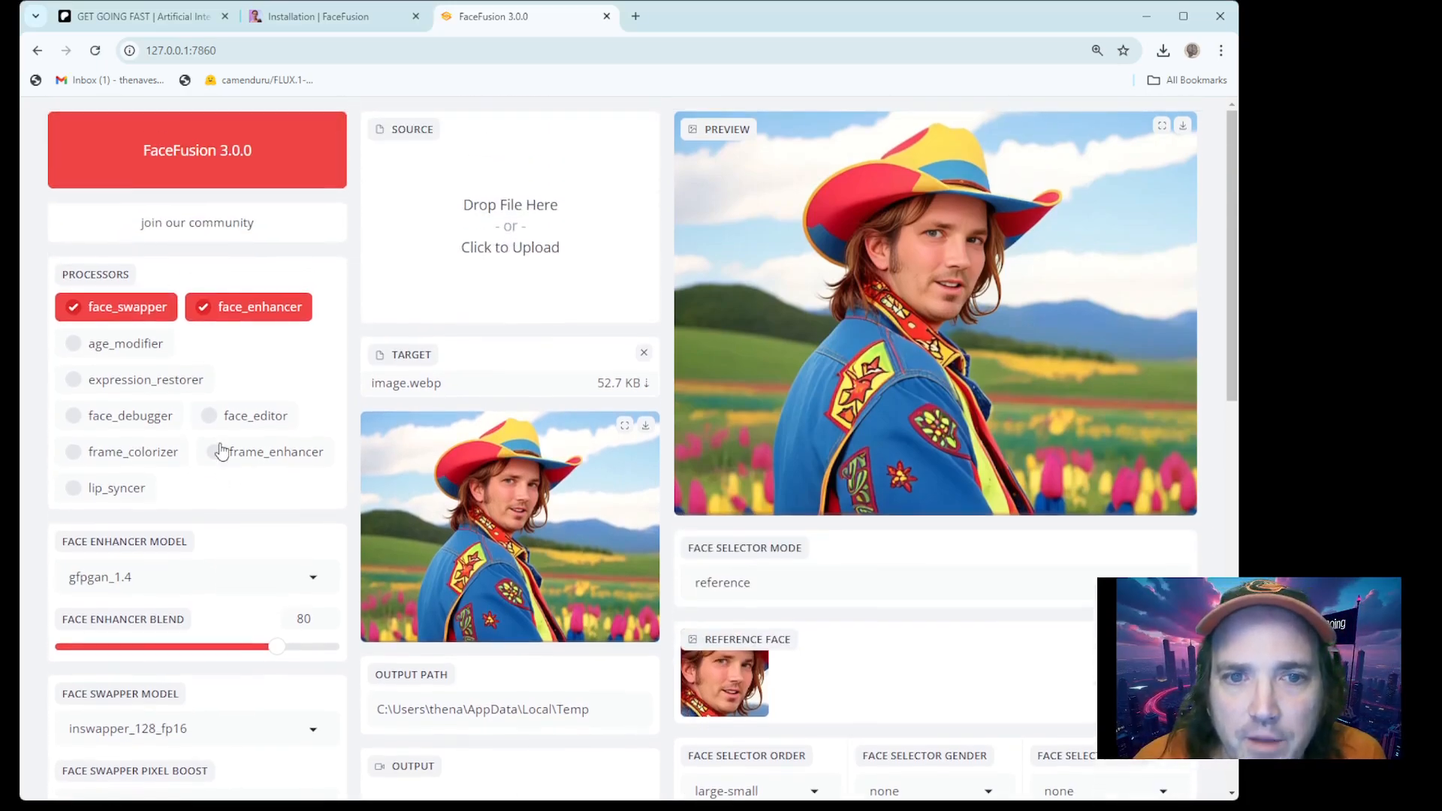
scroll(219, 450, "down", 4)
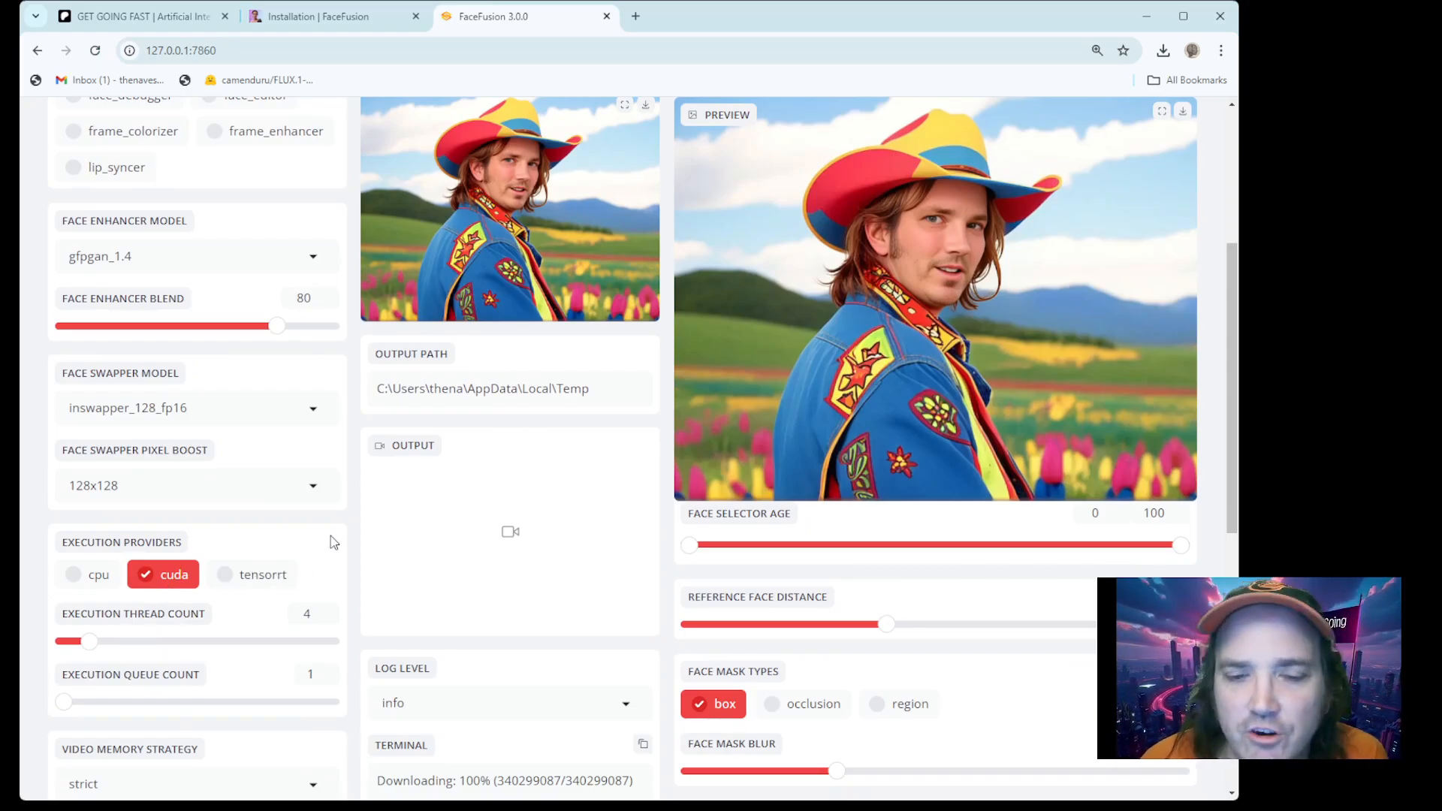
scroll(328, 540, "down", 1)
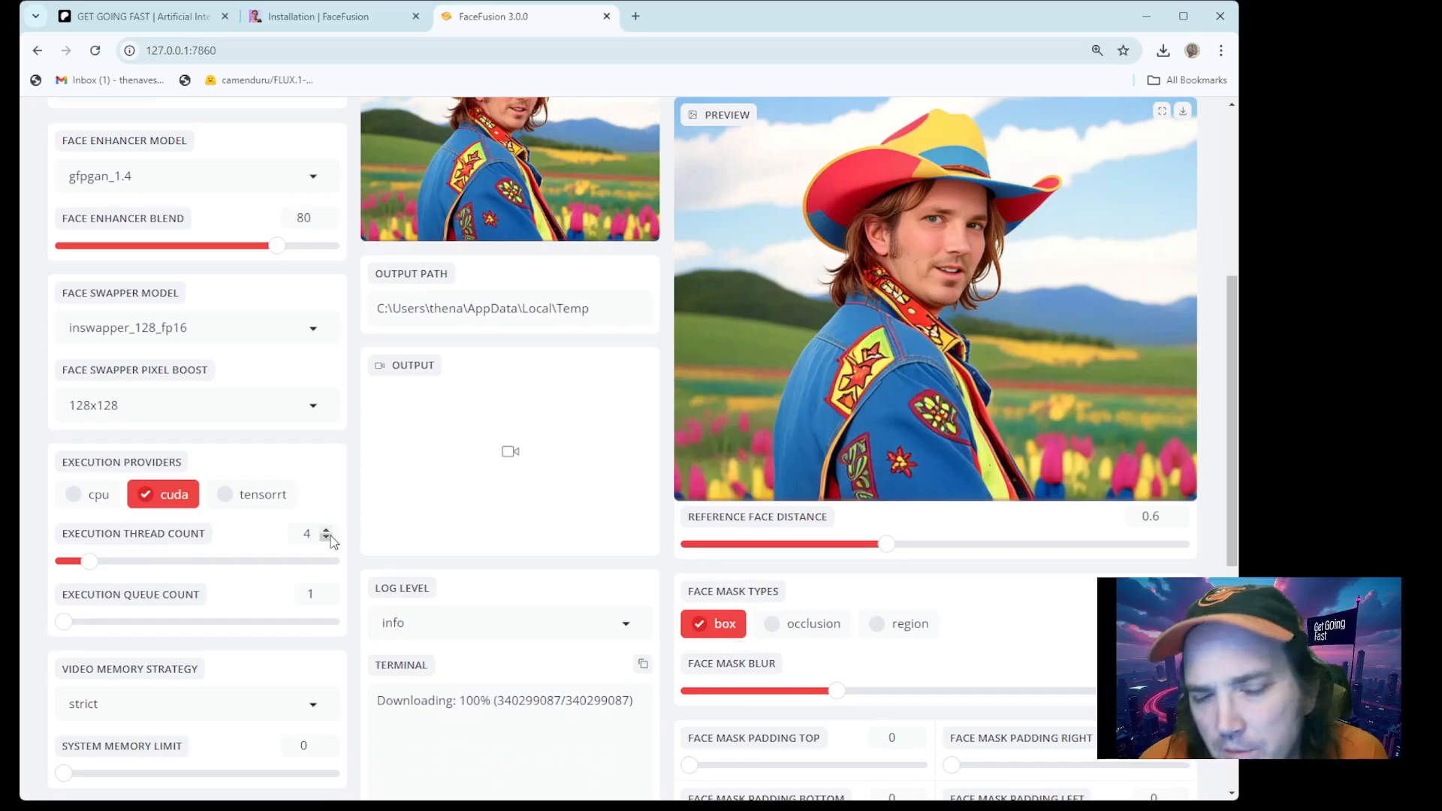
scroll(331, 538, "down", 4)
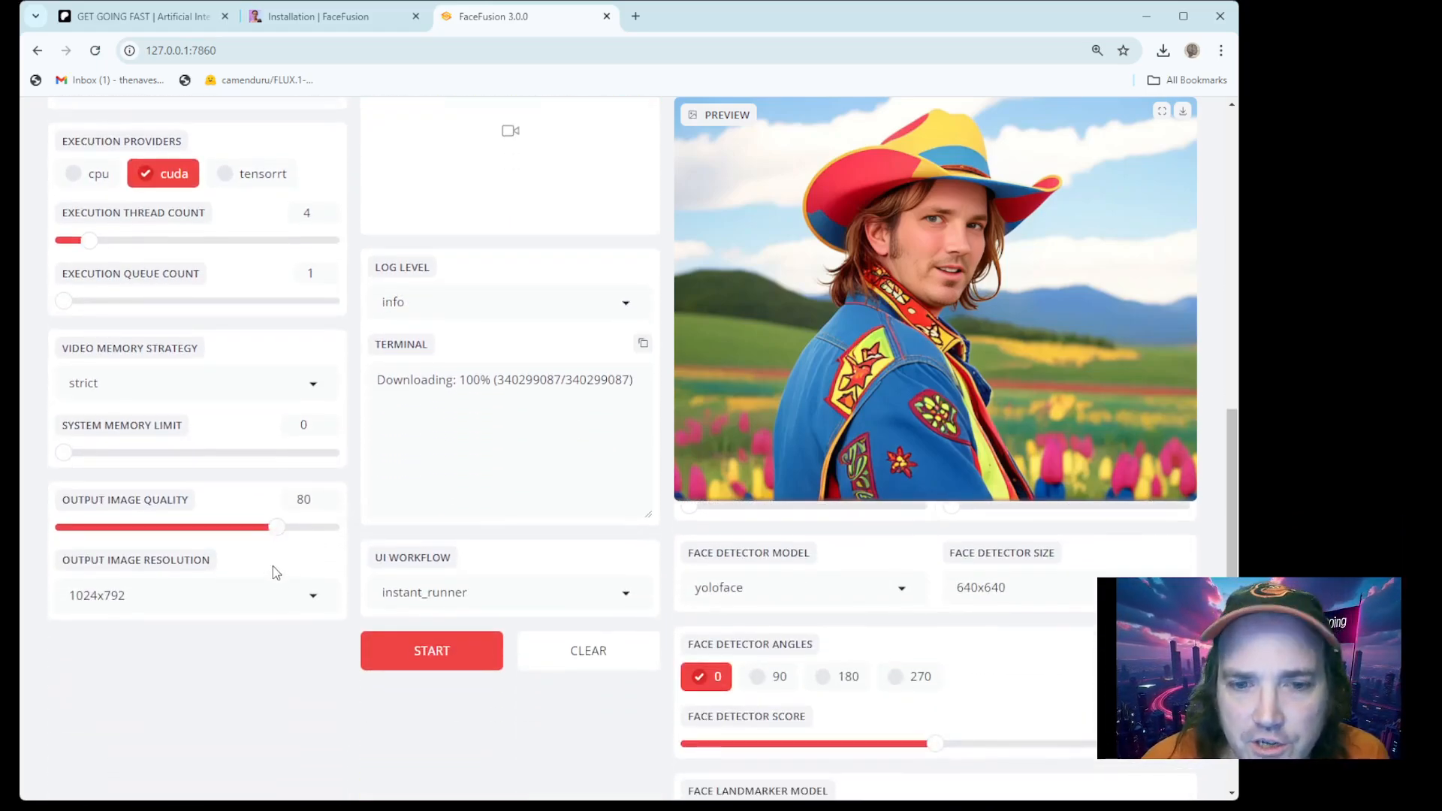
left_click(314, 599)
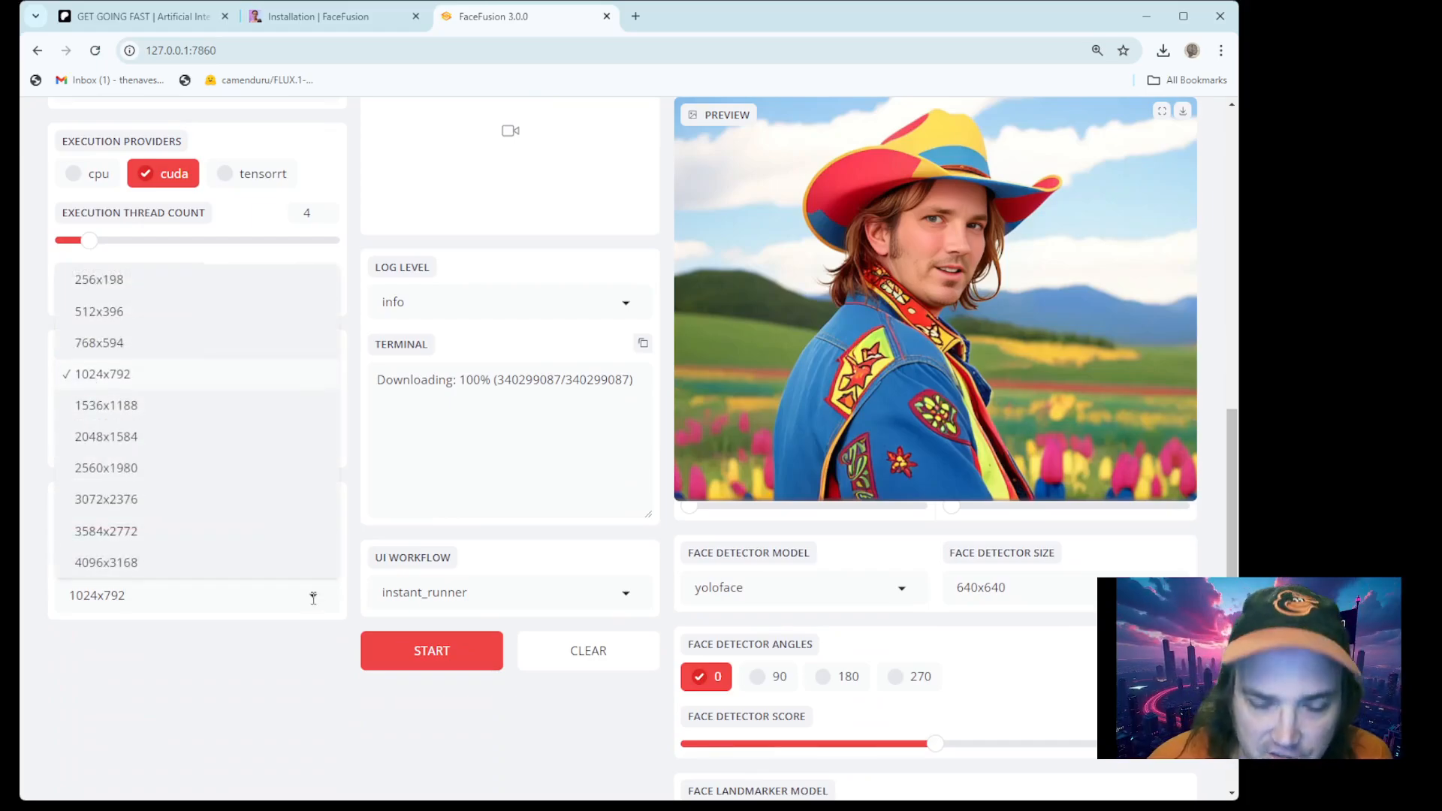
scroll(380, 530, "up", 1)
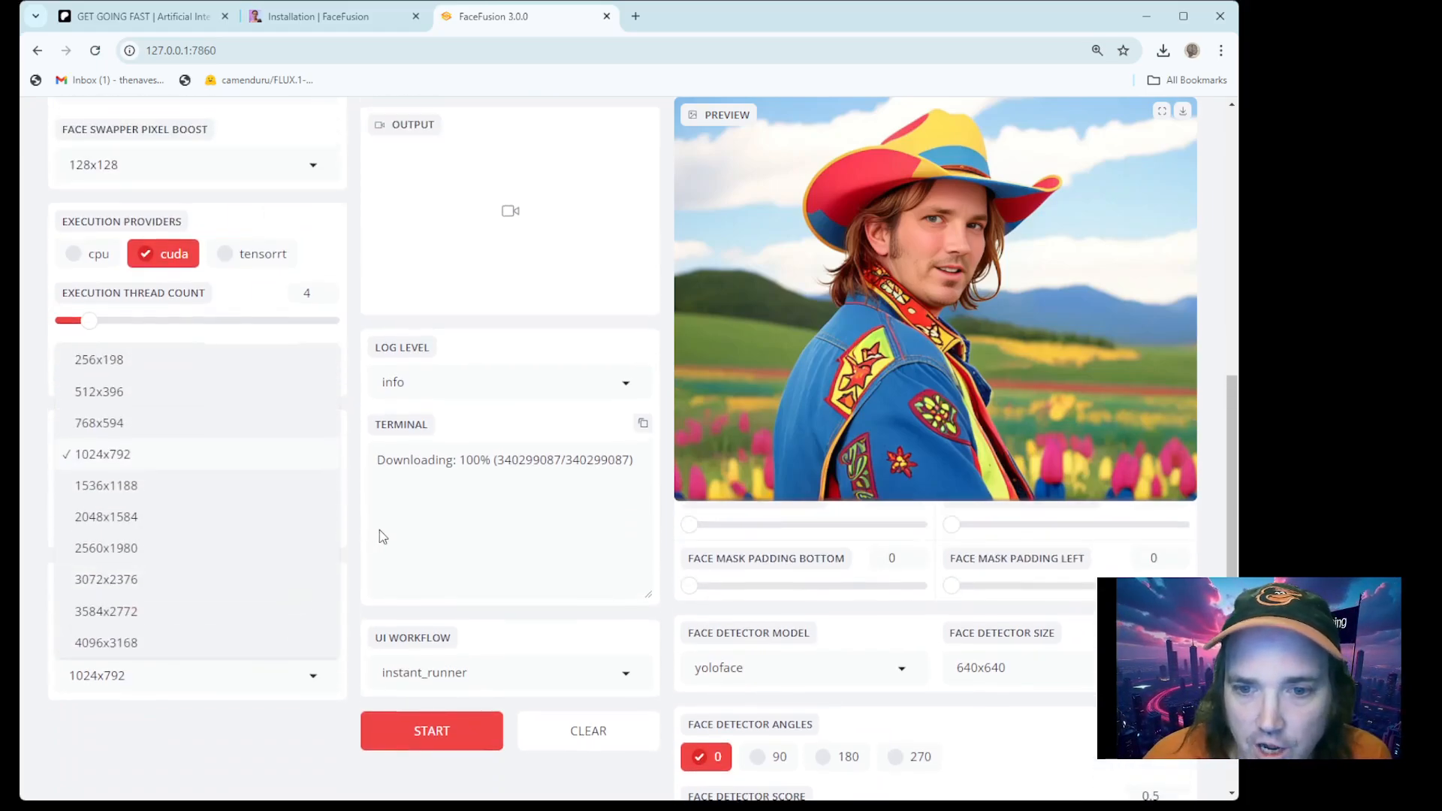
left_click(381, 530)
left_click(318, 680)
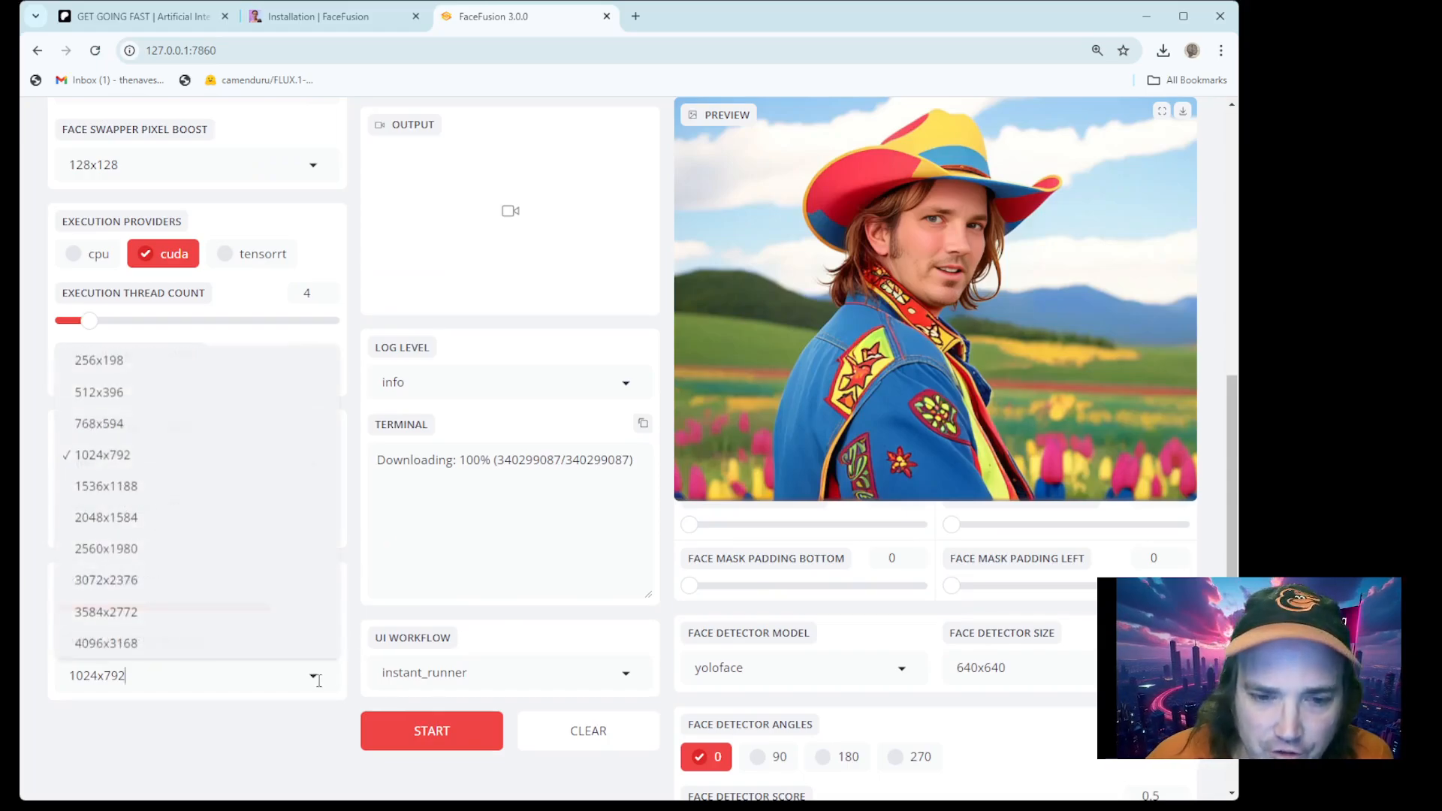
left_click(163, 557)
Step: Disable the face_enhancer processor and load the PNG of the red-haired woman in the cowboy hat as the source
scroll(345, 539, "up", 8)
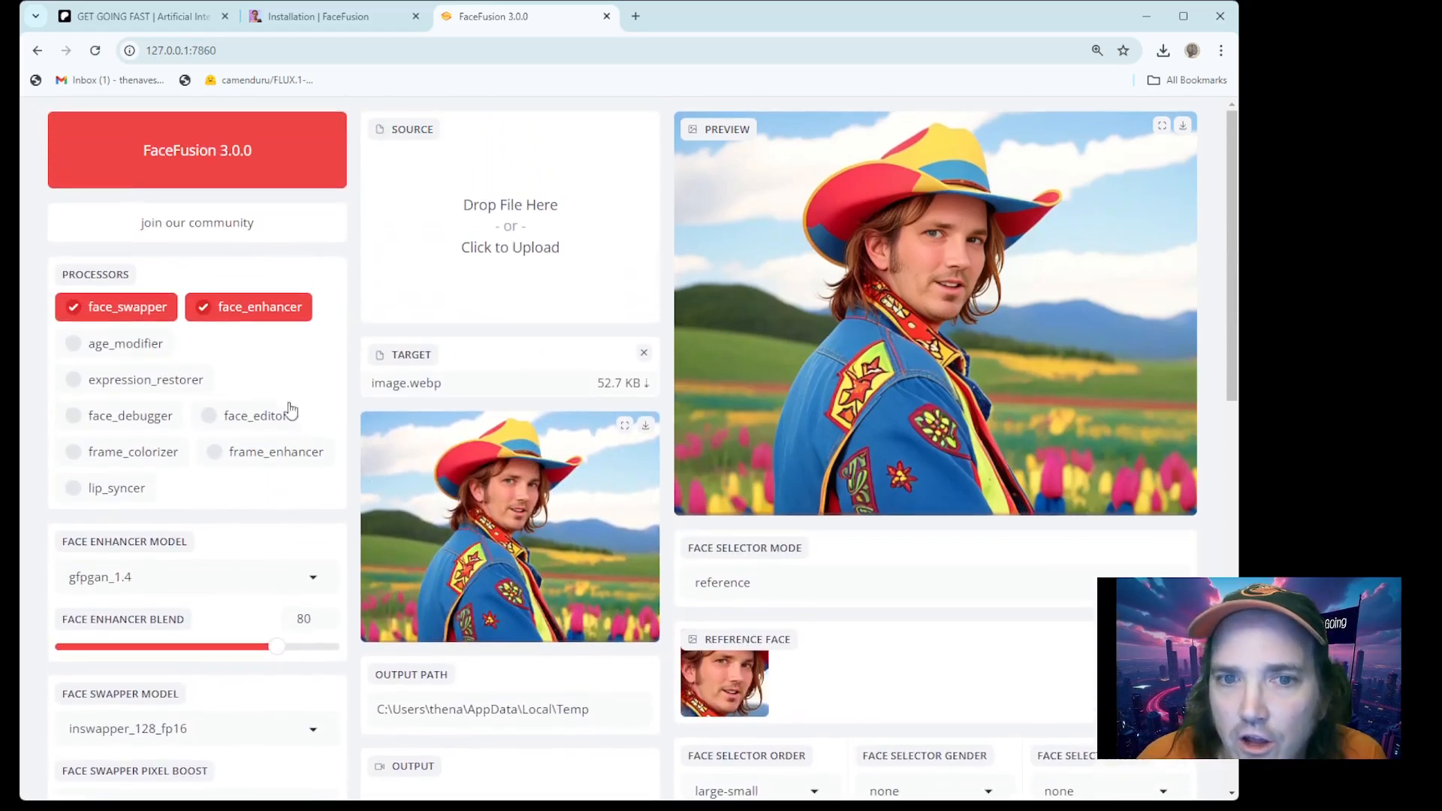
left_click(210, 308)
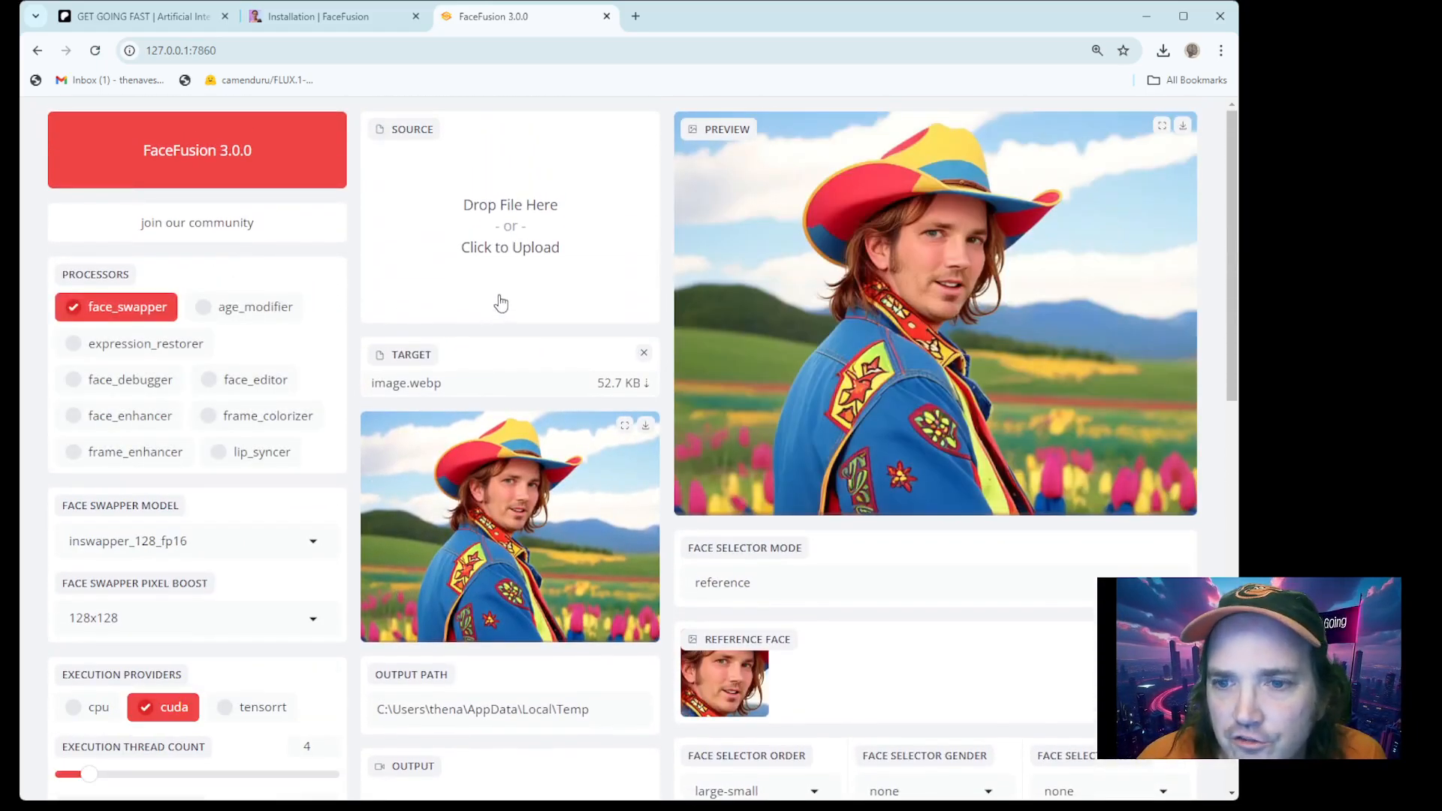
left_click(501, 302)
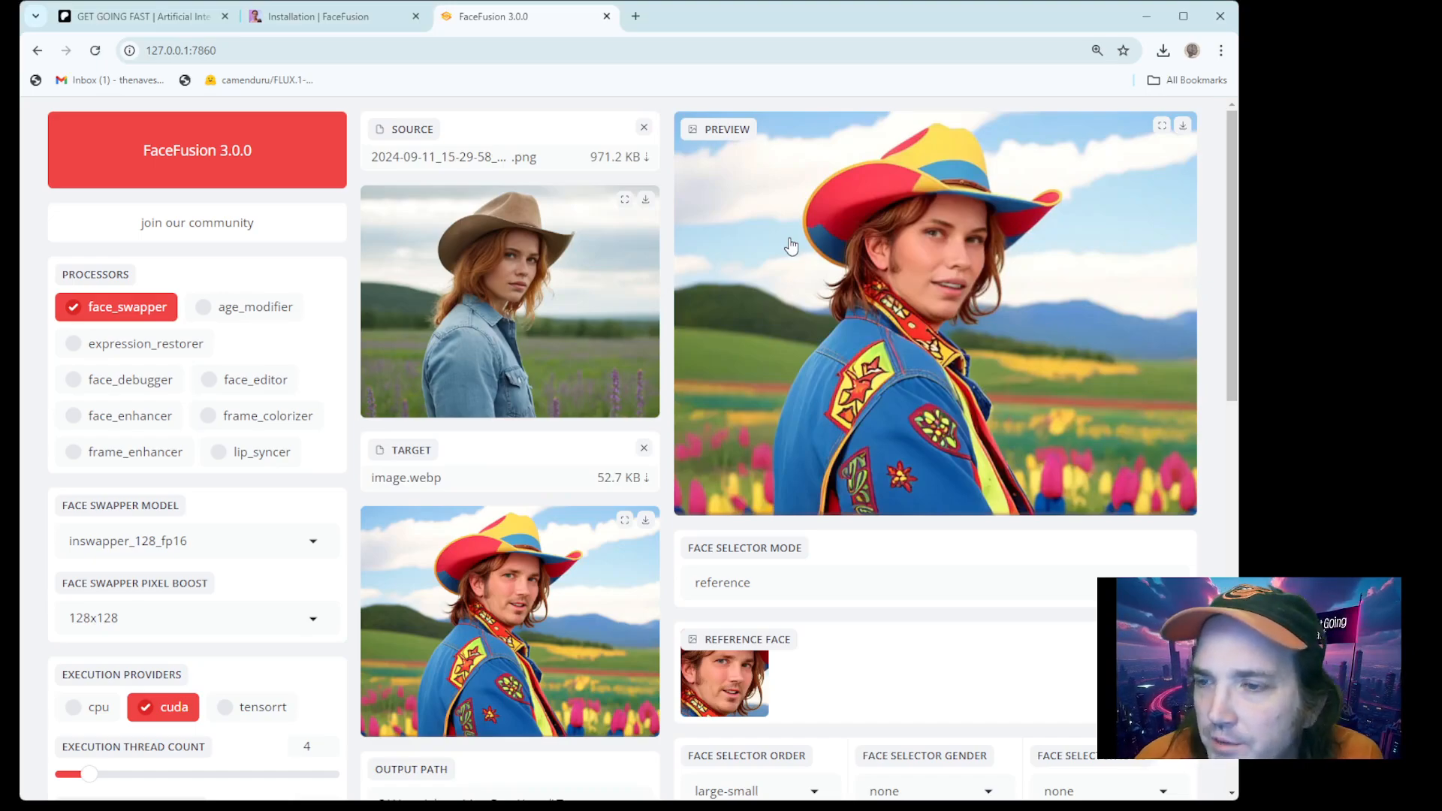
Step: Raise the output image resolution to 4096x3168
scroll(774, 286, "down", 7)
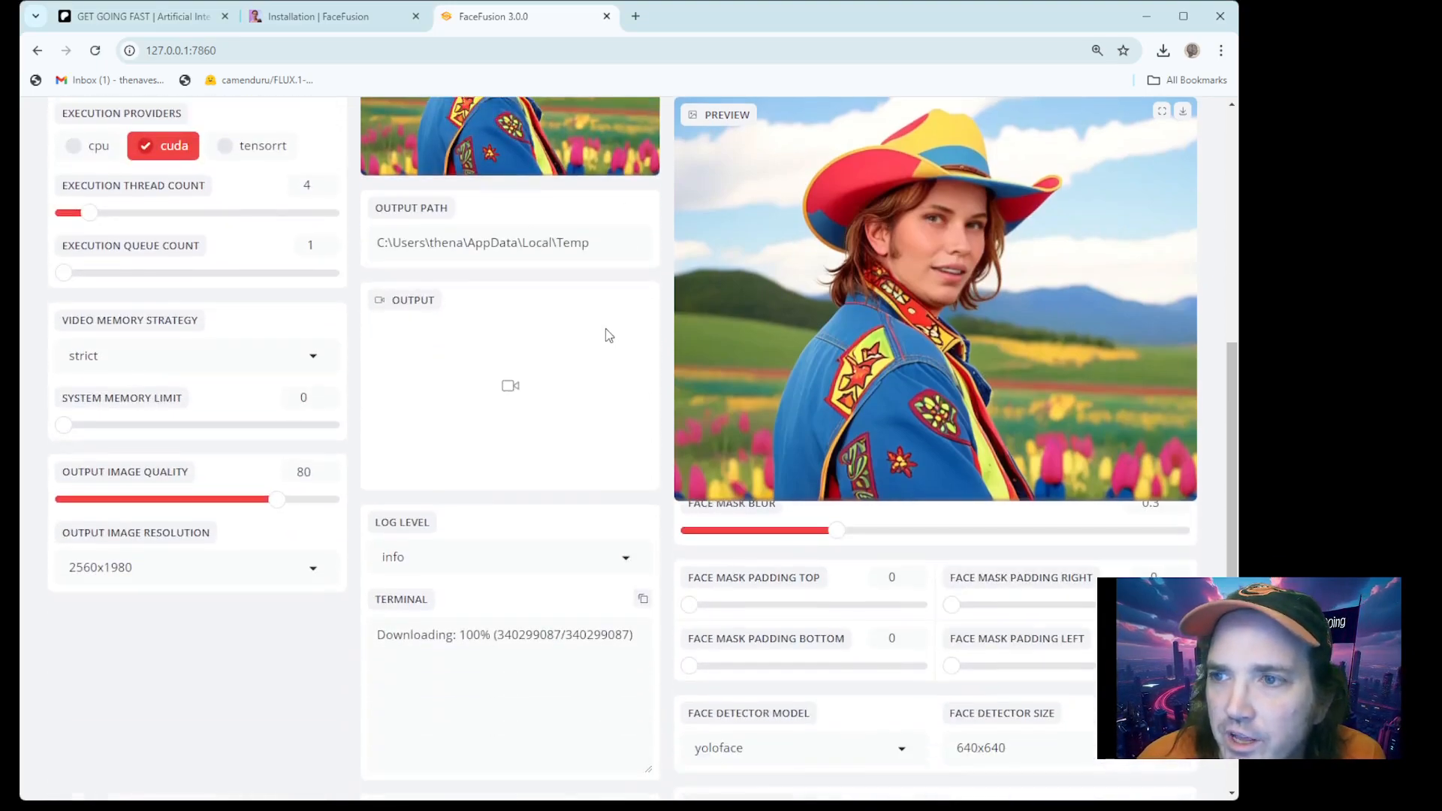
scroll(425, 403, "down", 4)
scroll(383, 424, "up", 5)
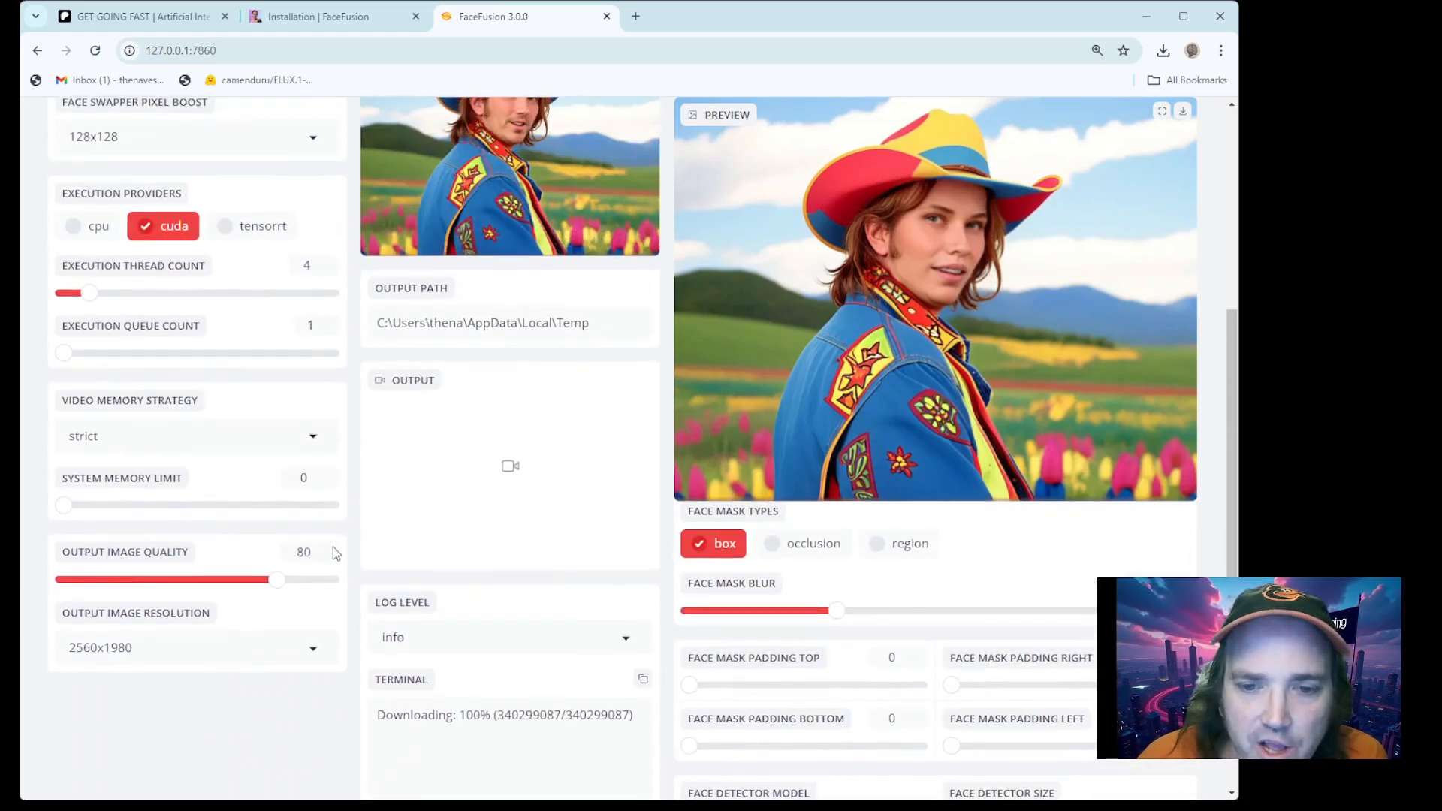
left_click(312, 656)
left_click(187, 621)
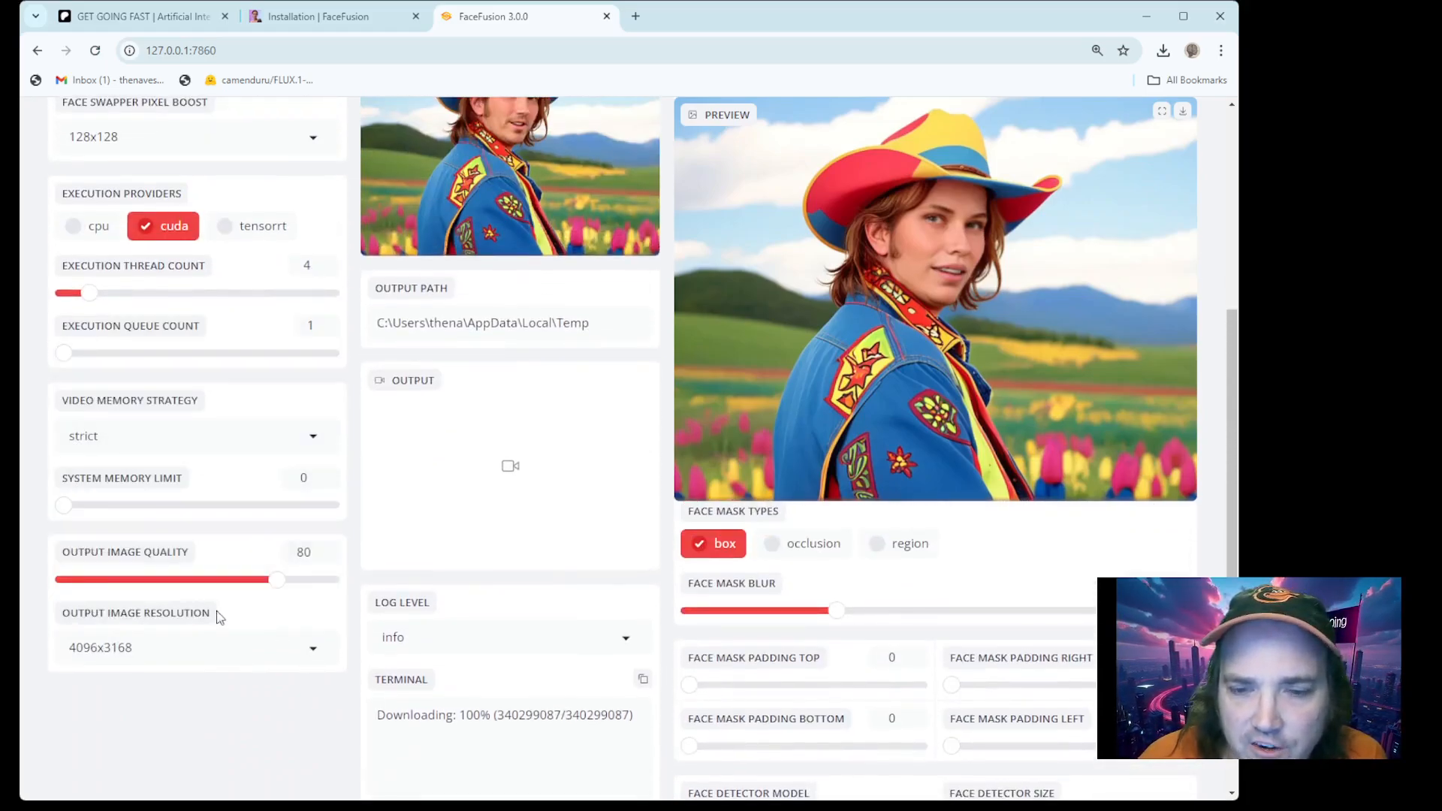
Step: Try the cowboy-hat PNG as the target, and replace it with the JPG of the pirate woman holding a dog
scroll(220, 618, "up", 7)
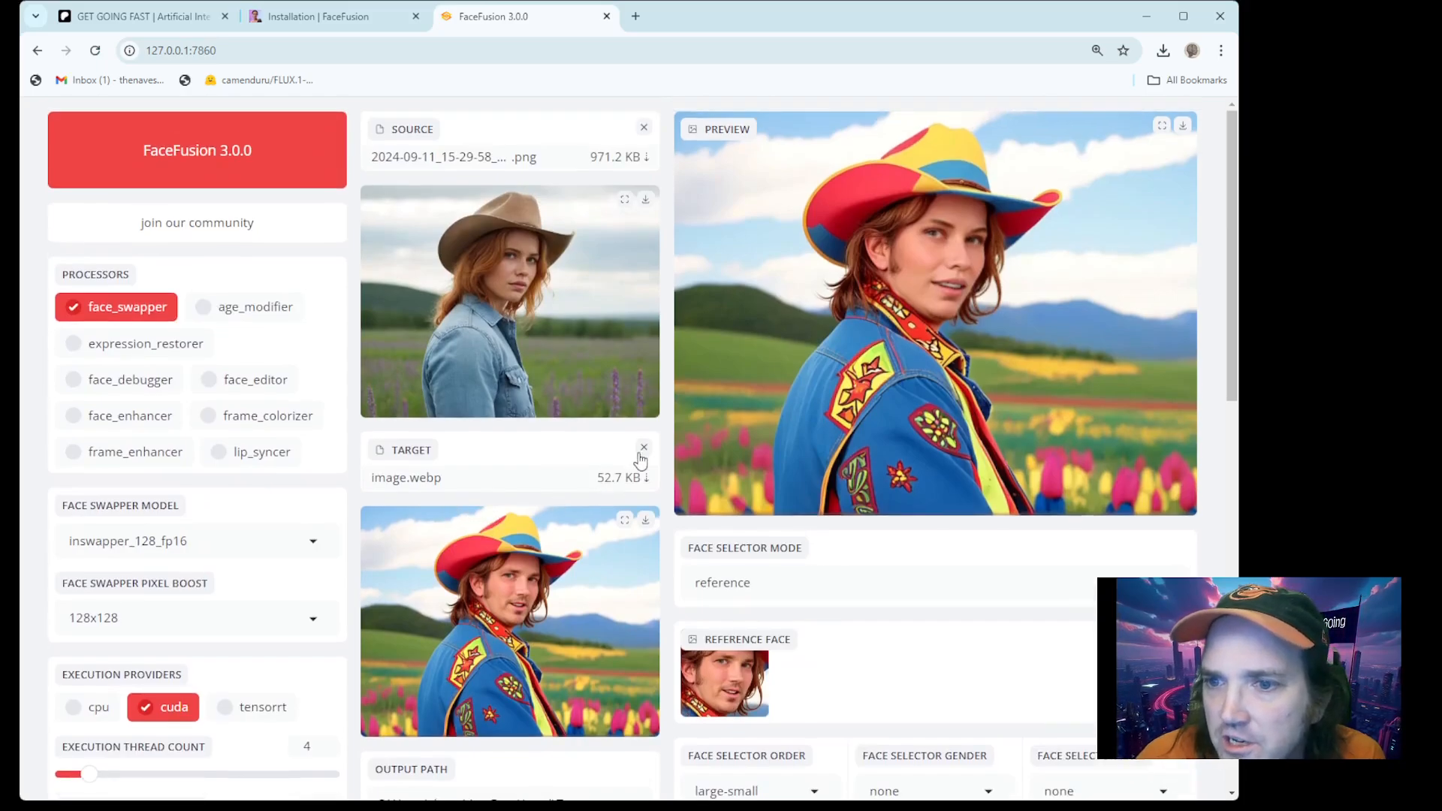
left_click(643, 449)
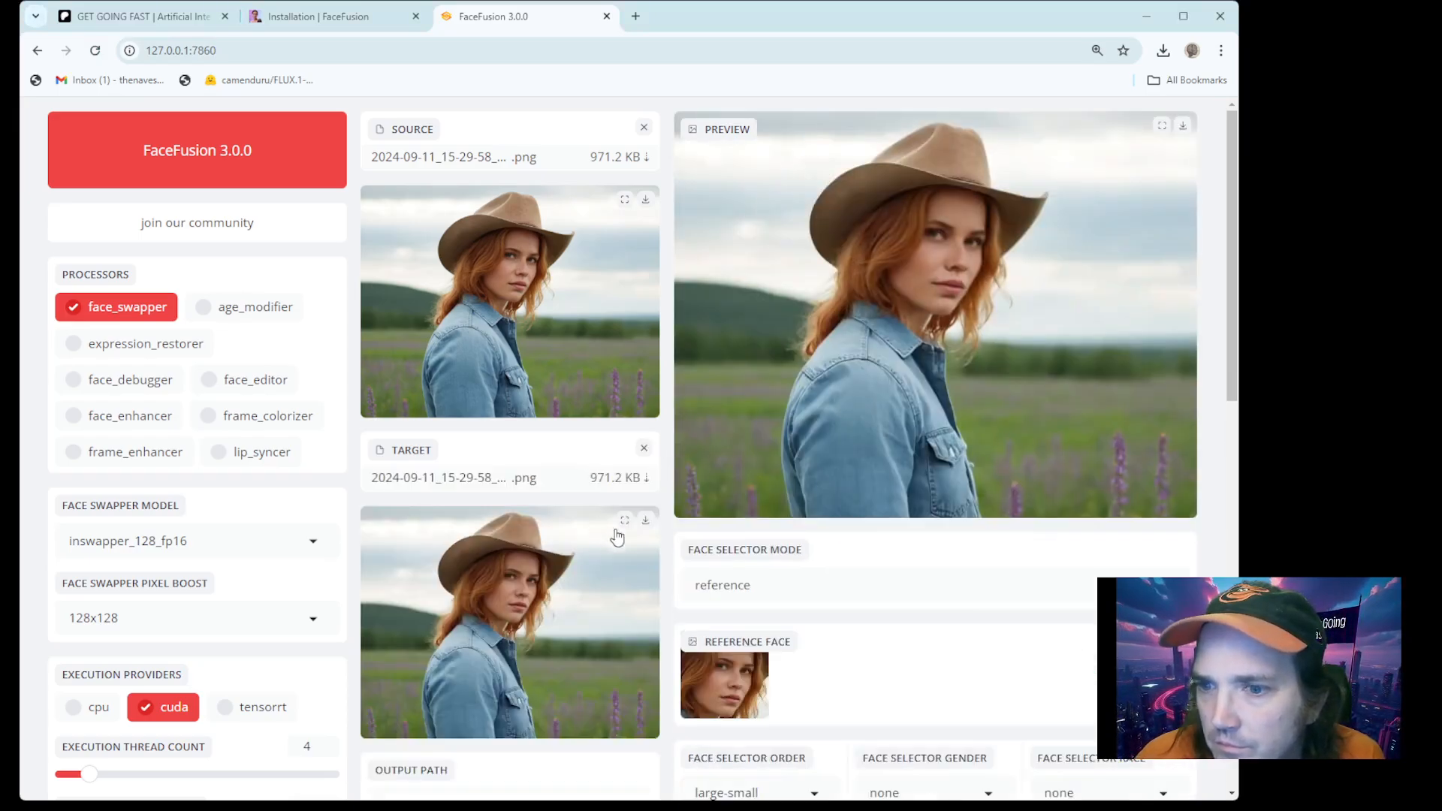
left_click(643, 448)
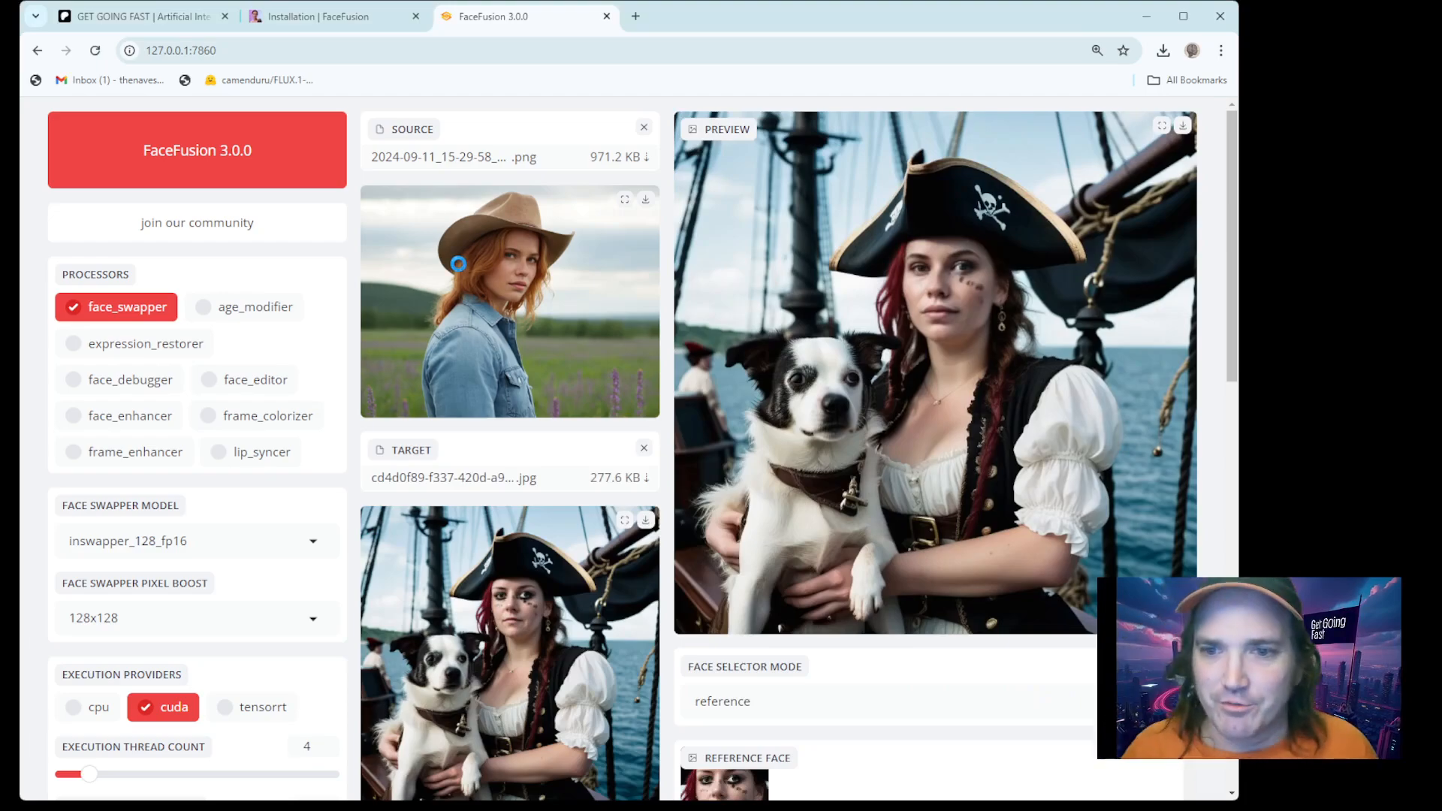
Step: Examine the available output image resolutions for the pirate target and compare the preview with the source and target images
scroll(606, 431, "down", 10)
scroll(609, 440, "down", 4)
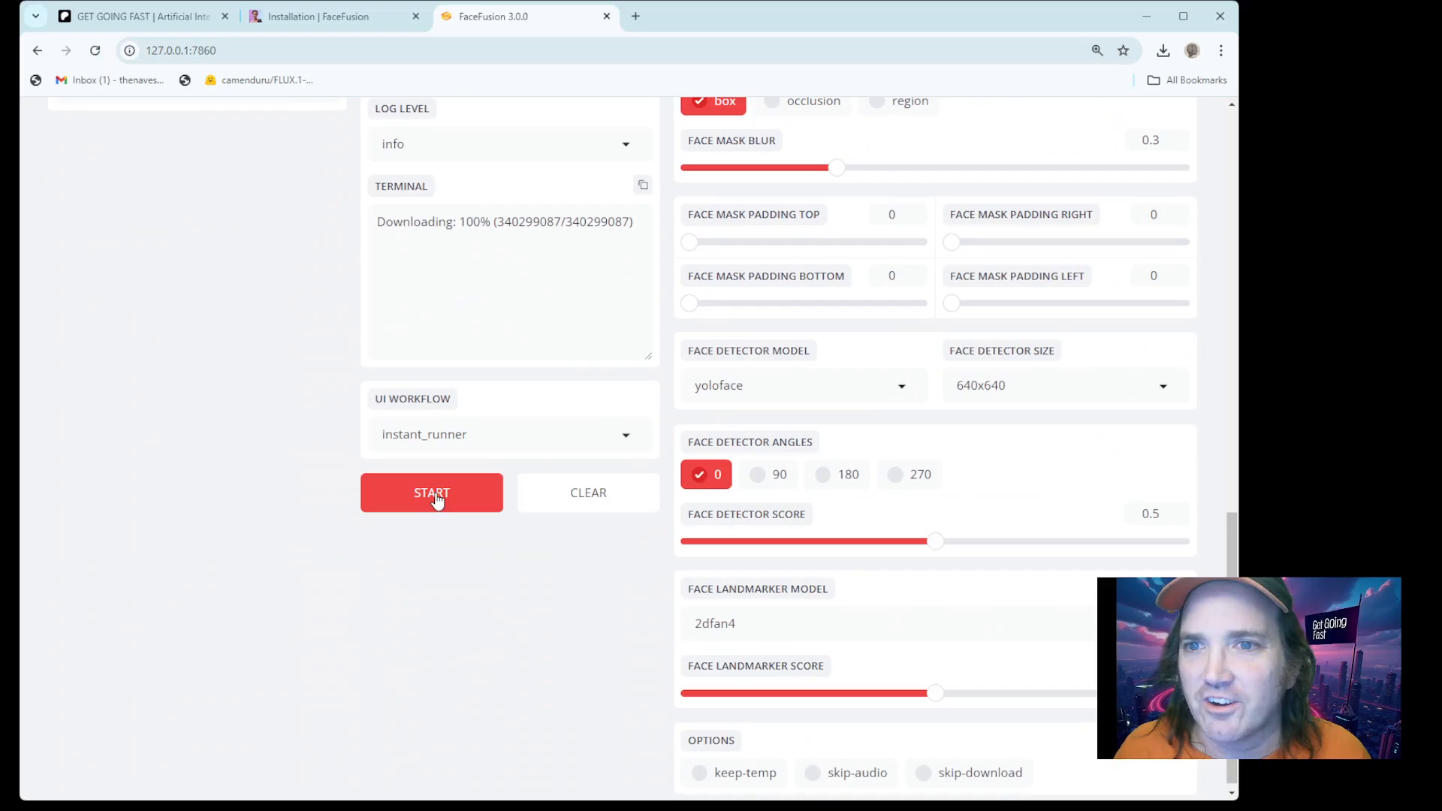
scroll(271, 454, "up", 5)
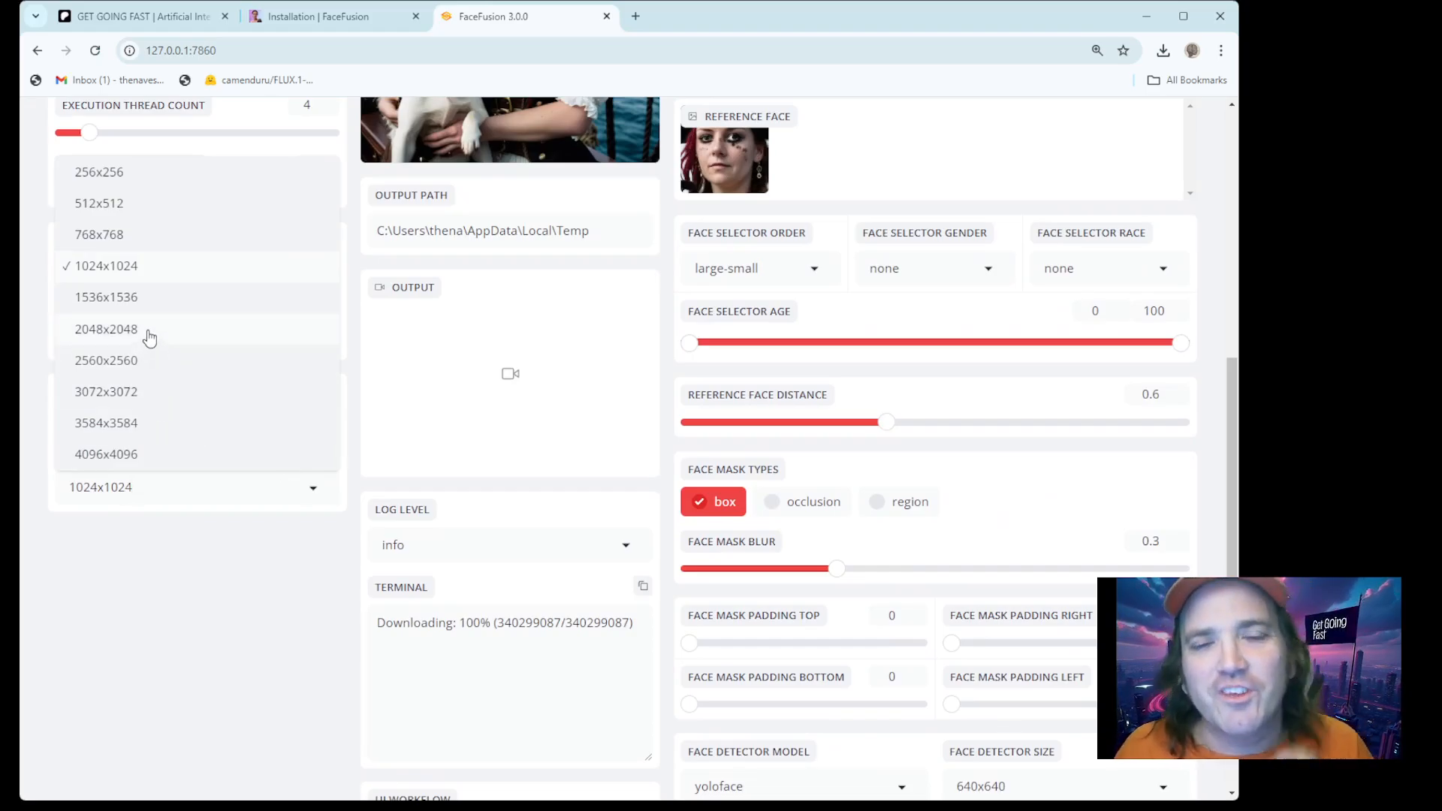
scroll(225, 473, "up", 9)
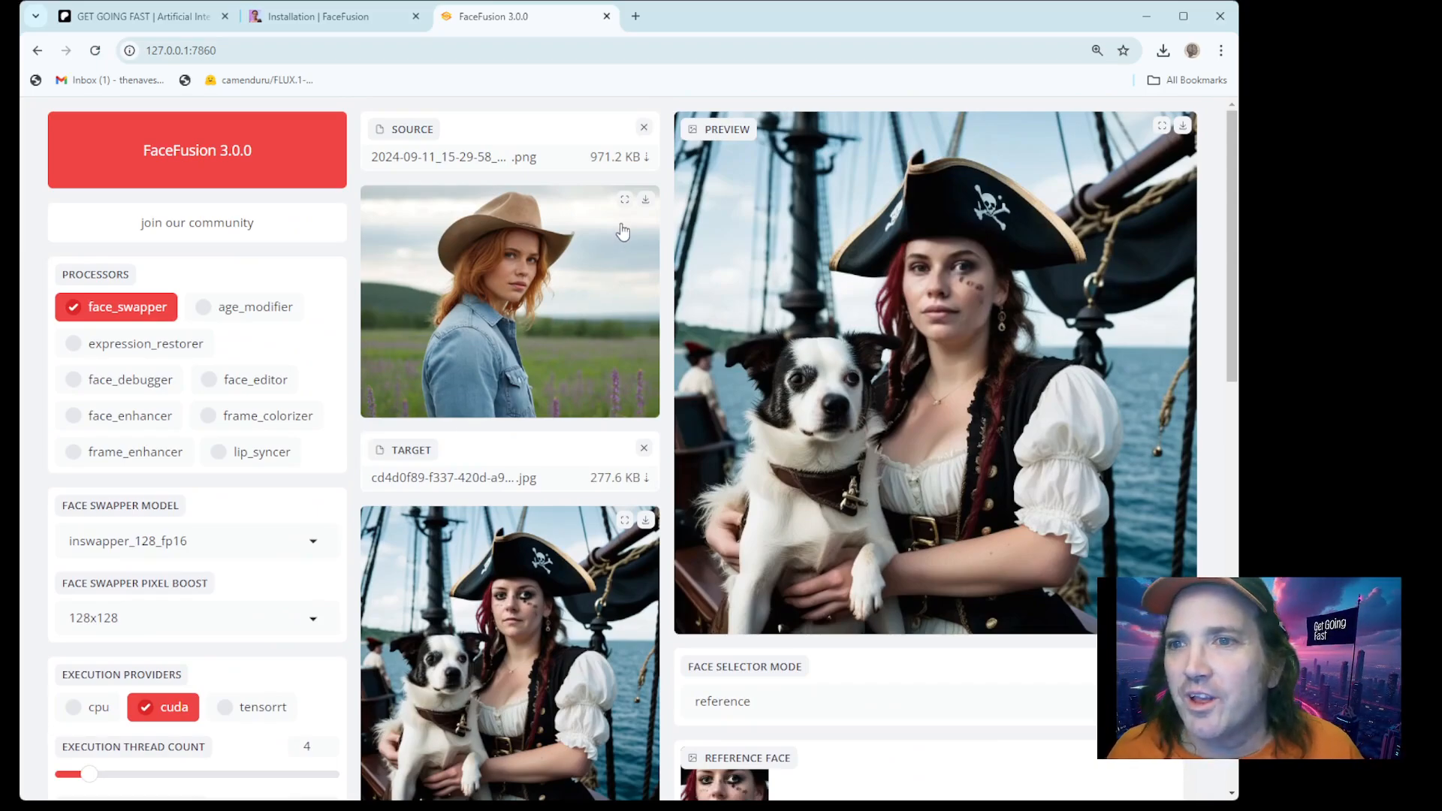
scroll(676, 380, "down", 2)
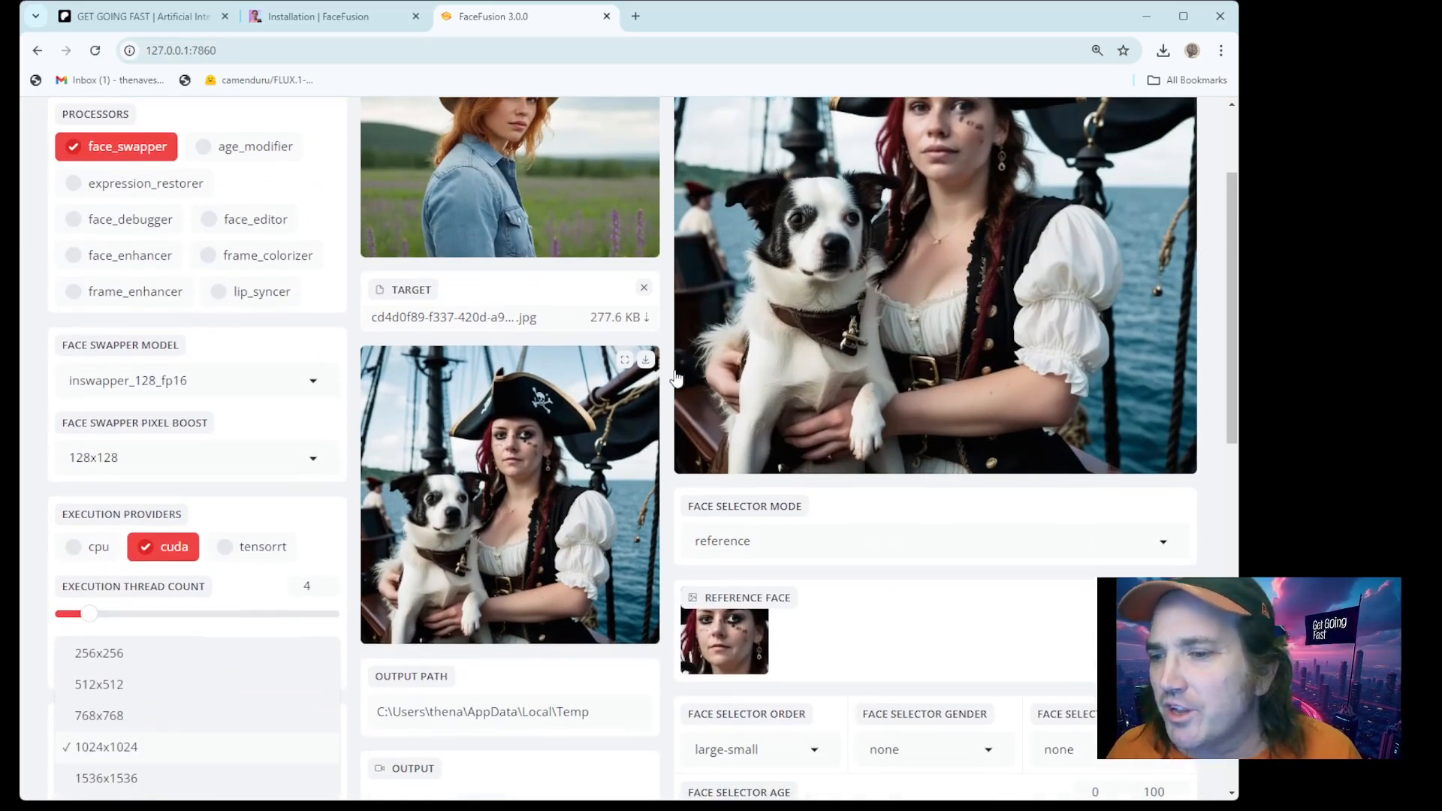
scroll(676, 379, "up", 1)
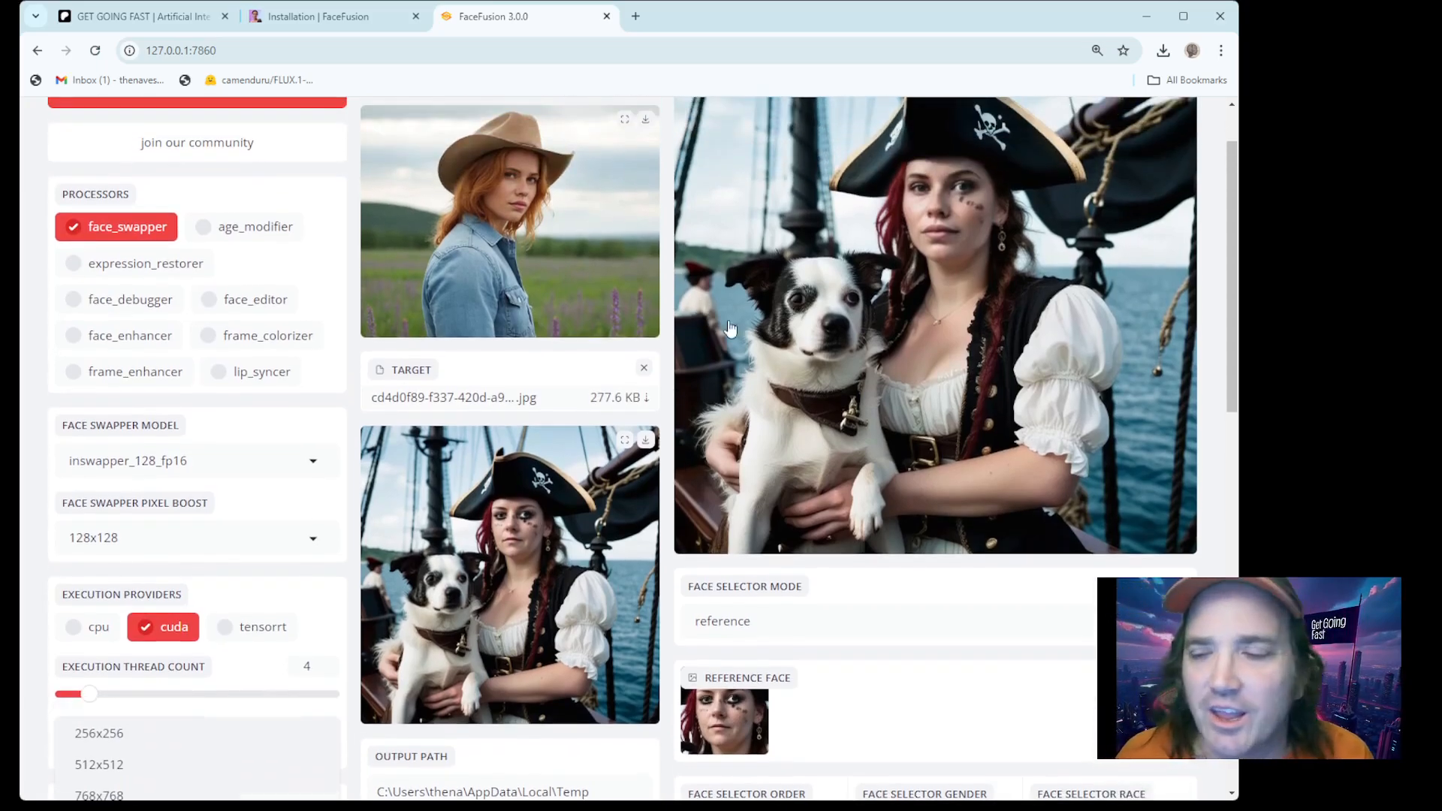
scroll(614, 277, "up", 1)
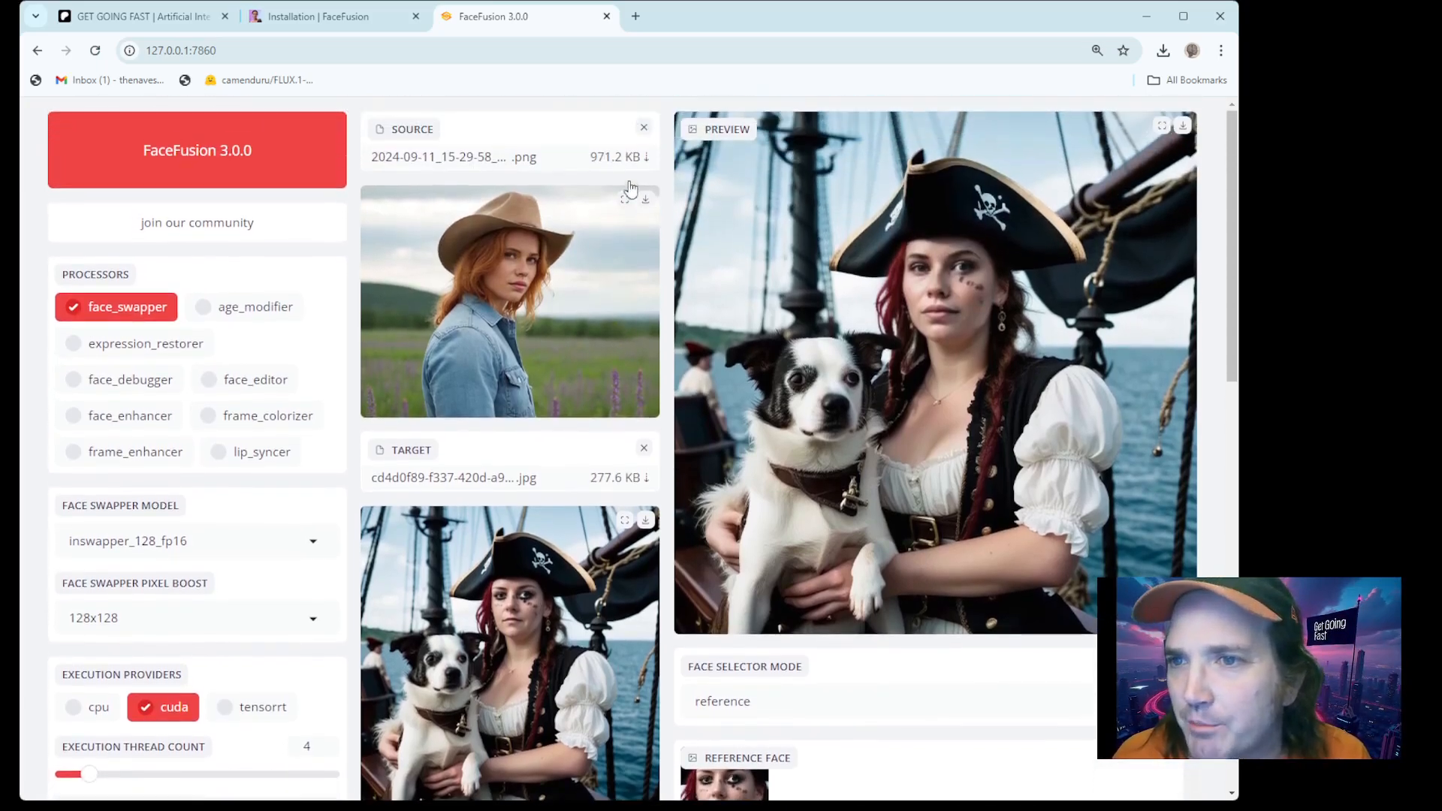
scroll(654, 274, "down", 7)
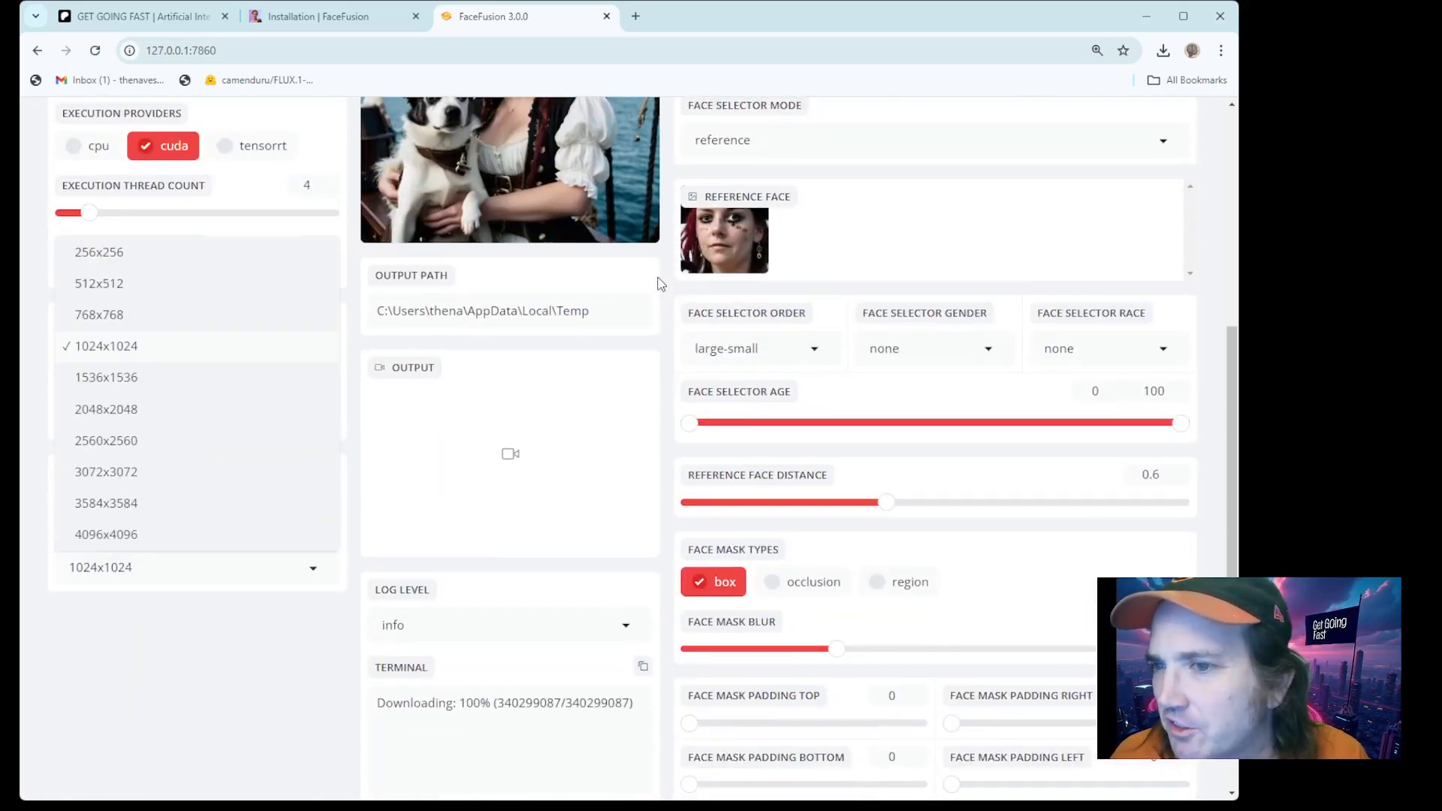
Step: Replace the target with the beauty-portrait WEBP of three women and the source with image.webp
scroll(660, 283, "up", 7)
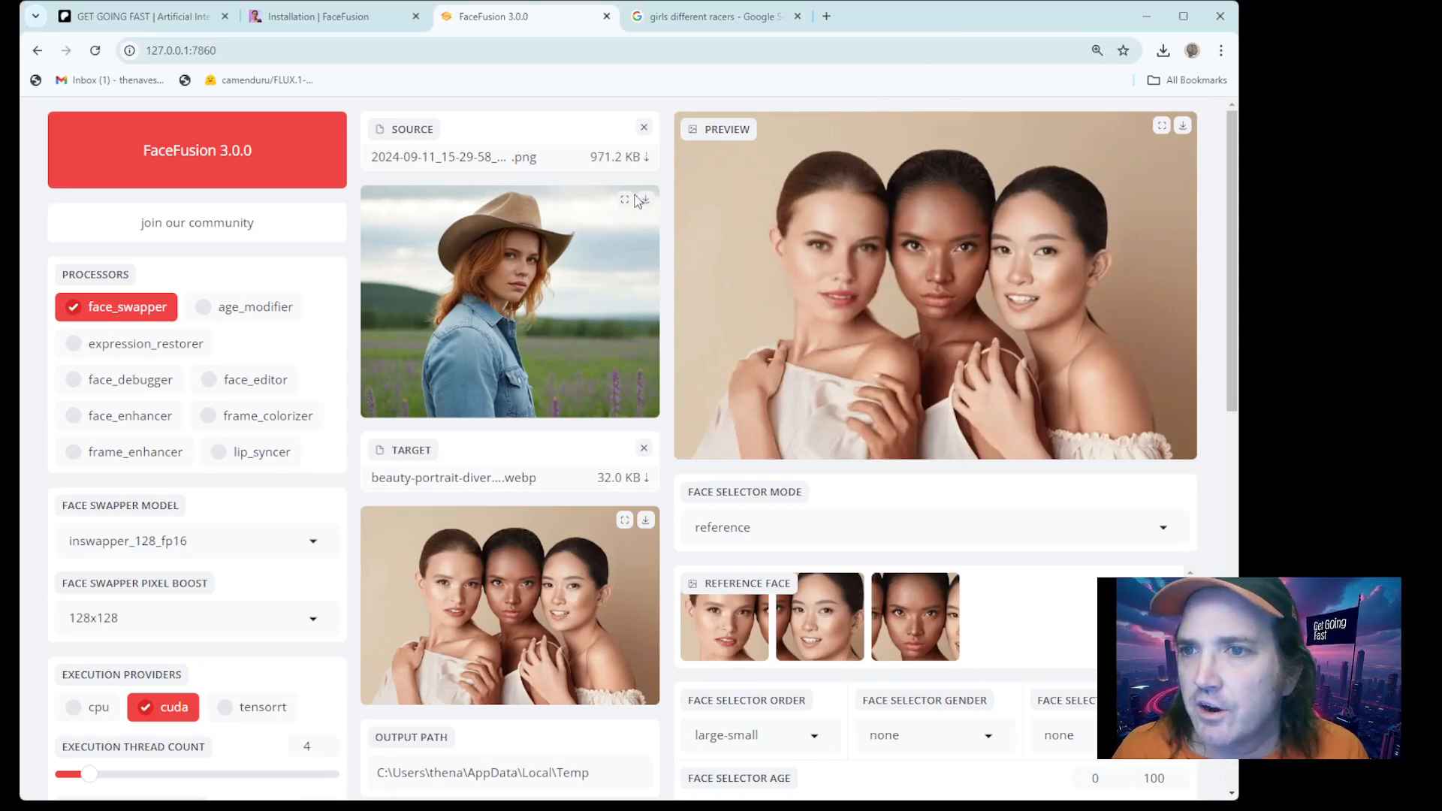
left_click(644, 128)
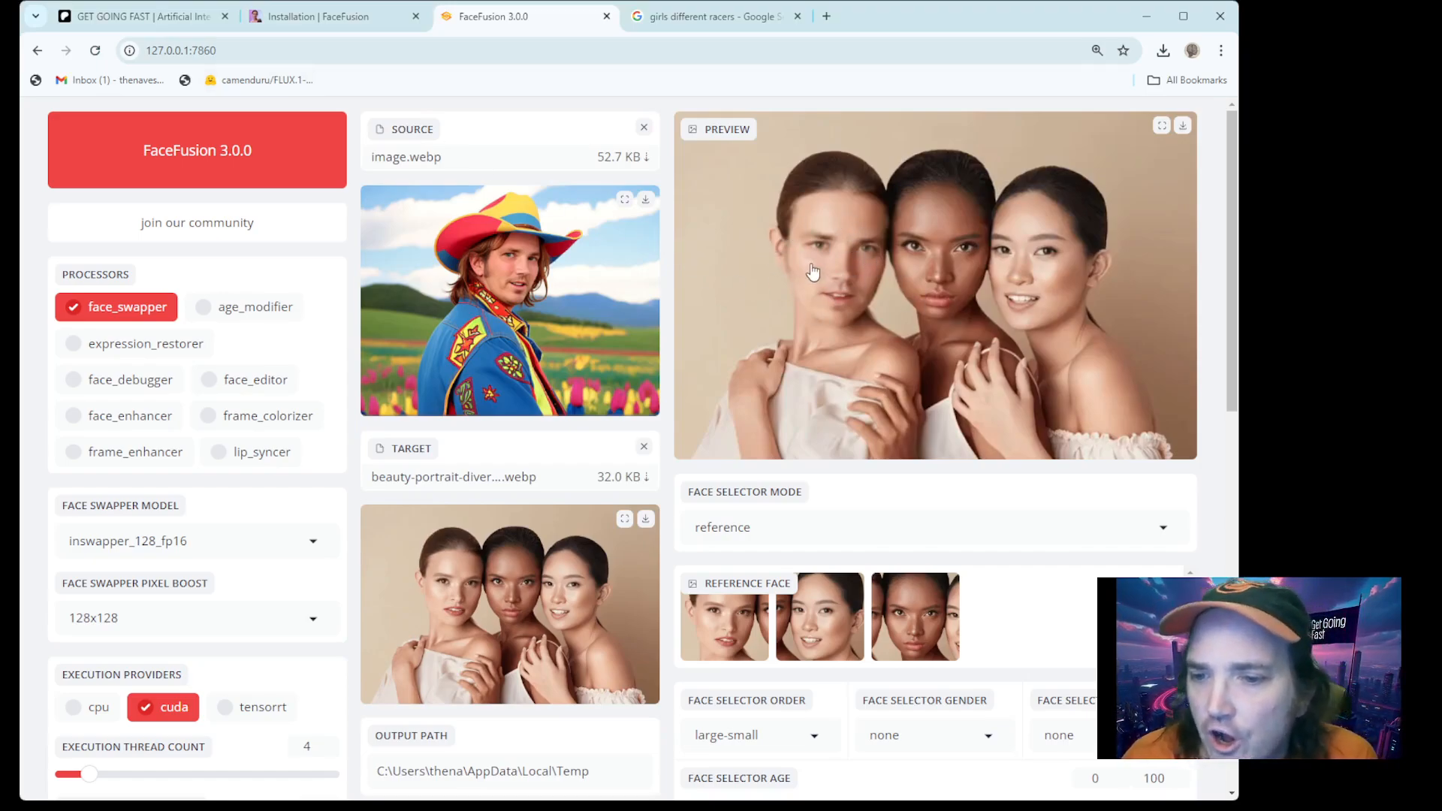
scroll(819, 316, "down", 2)
scroll(843, 474, "up", 2)
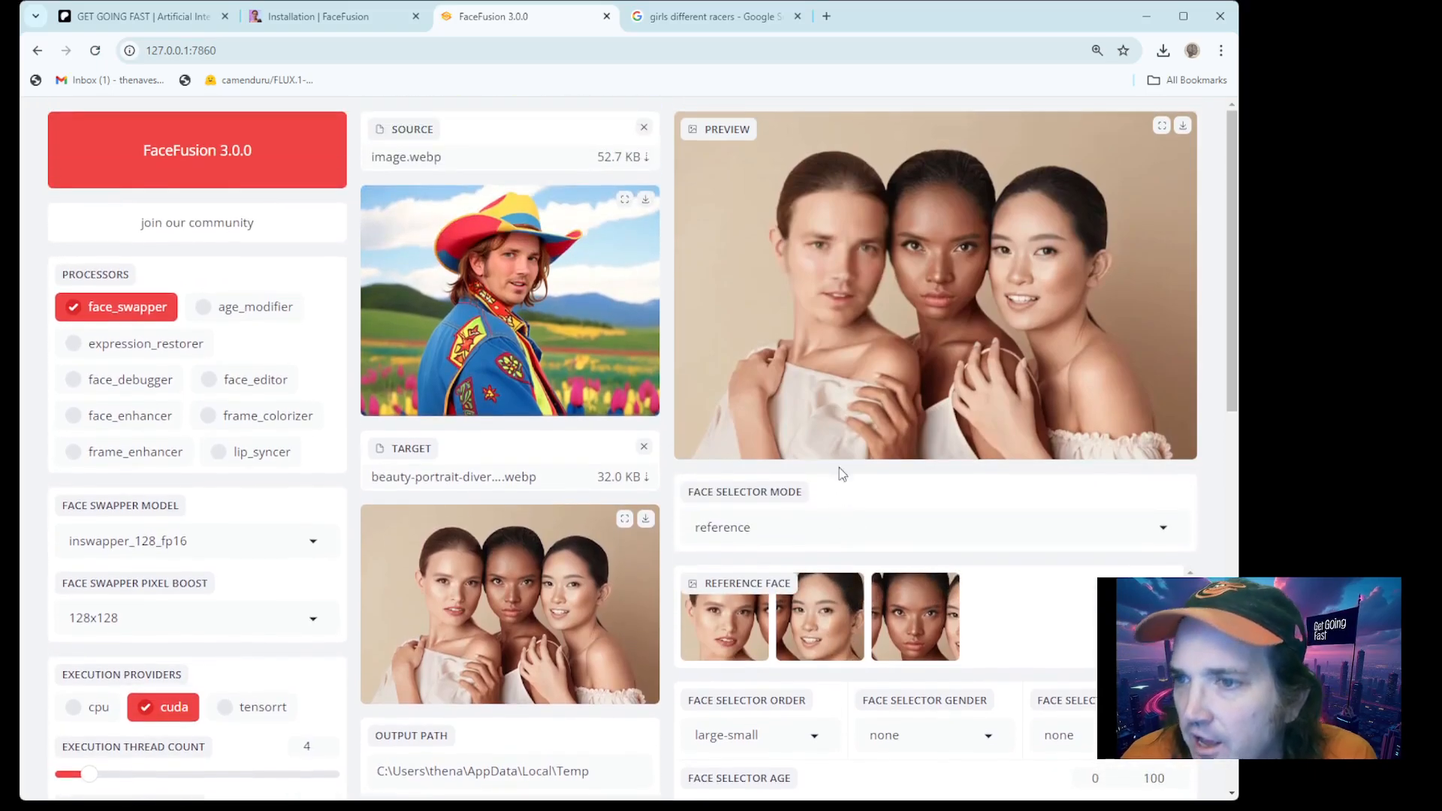
Step: Try the left-right and right-left face selector orders on the three-woman portrait, and set the order to top-bottom
double_click(1012, 4)
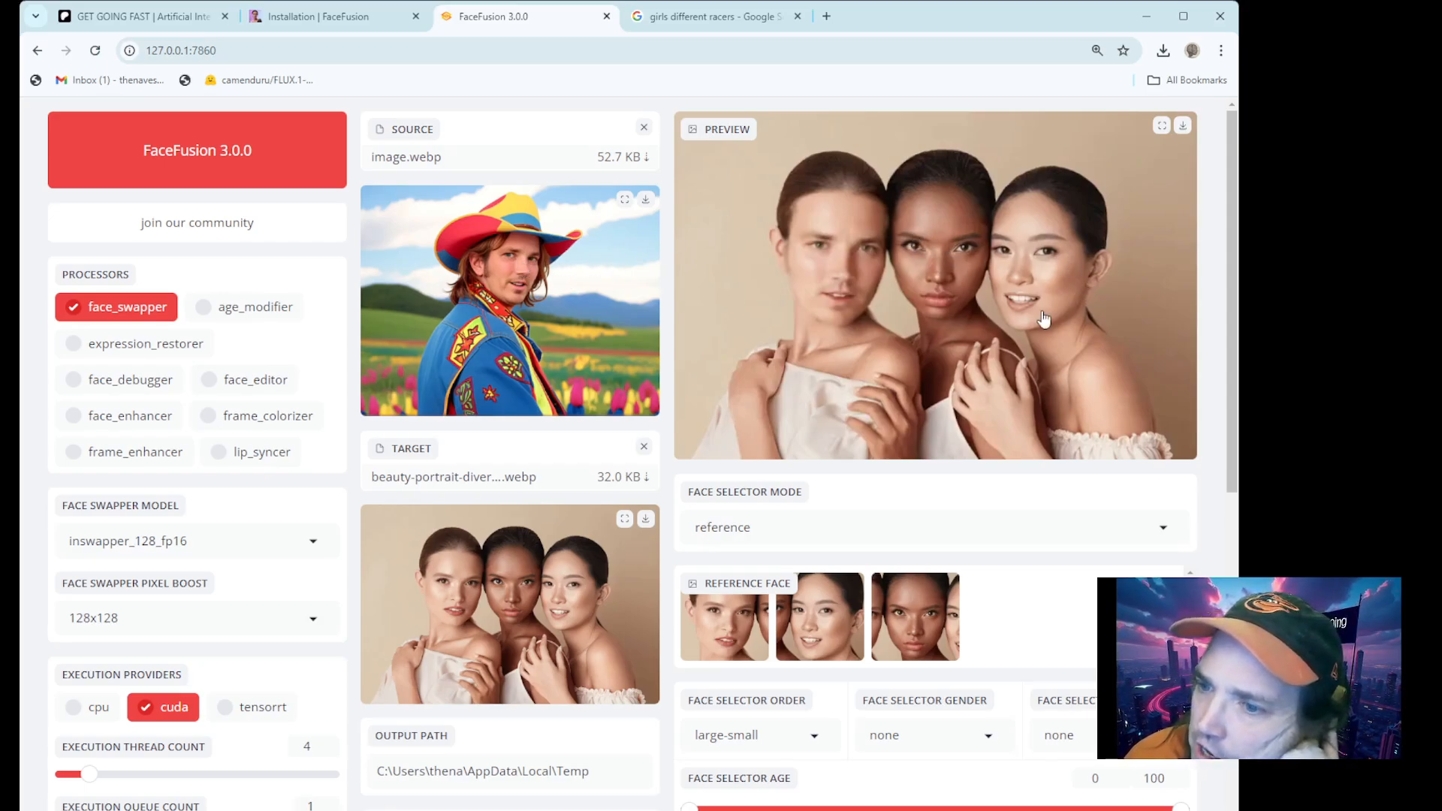
scroll(976, 429, "down", 2)
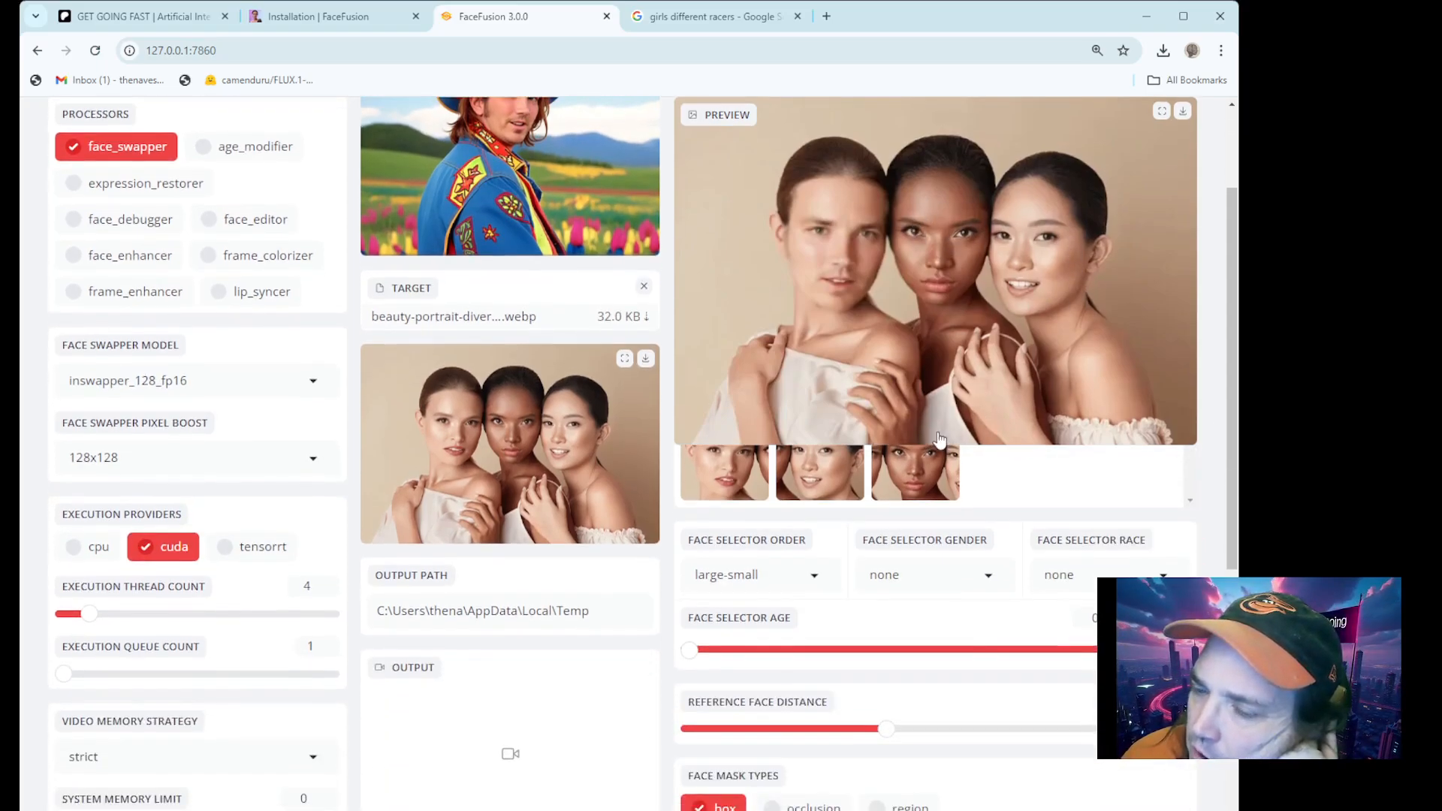
left_click(814, 576)
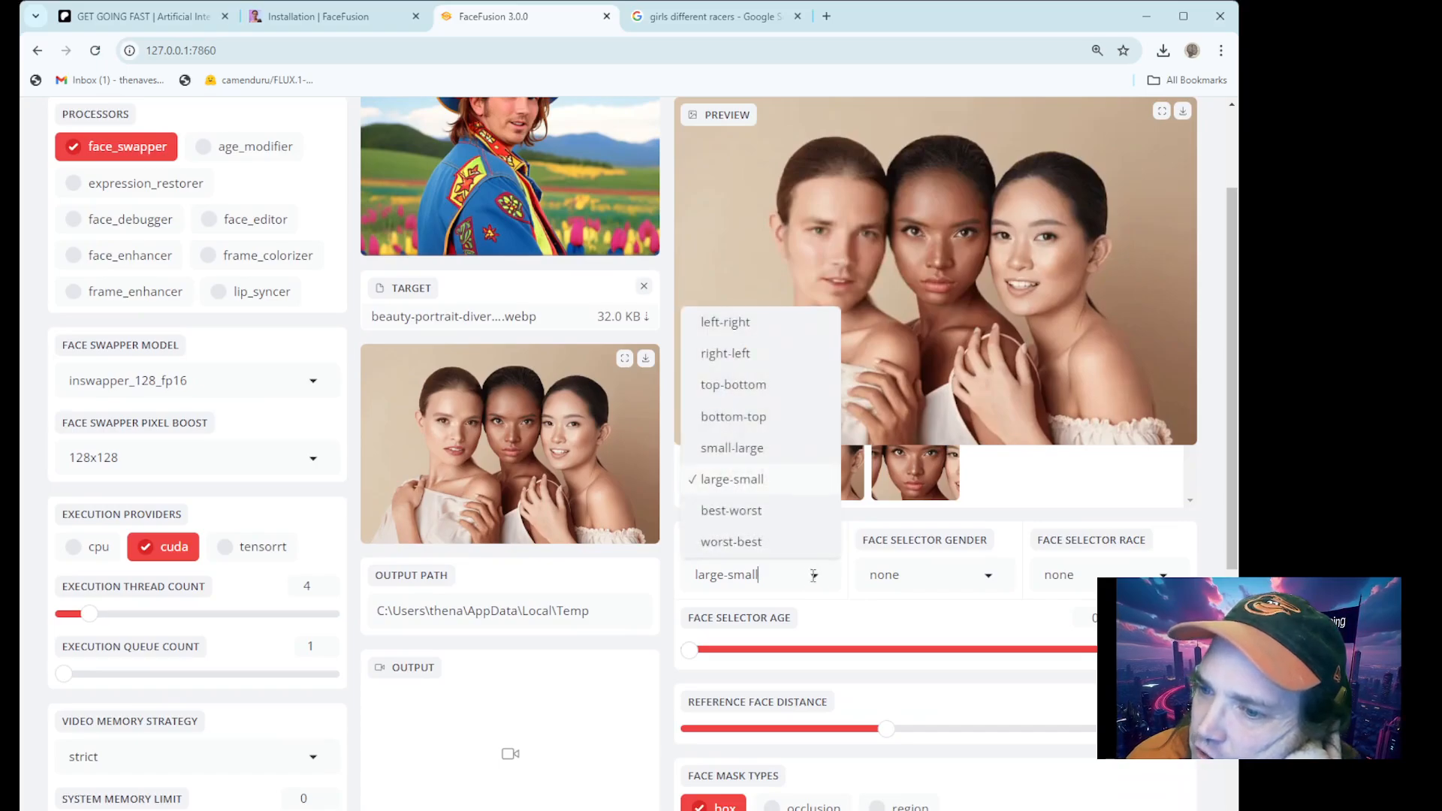
left_click(726, 323)
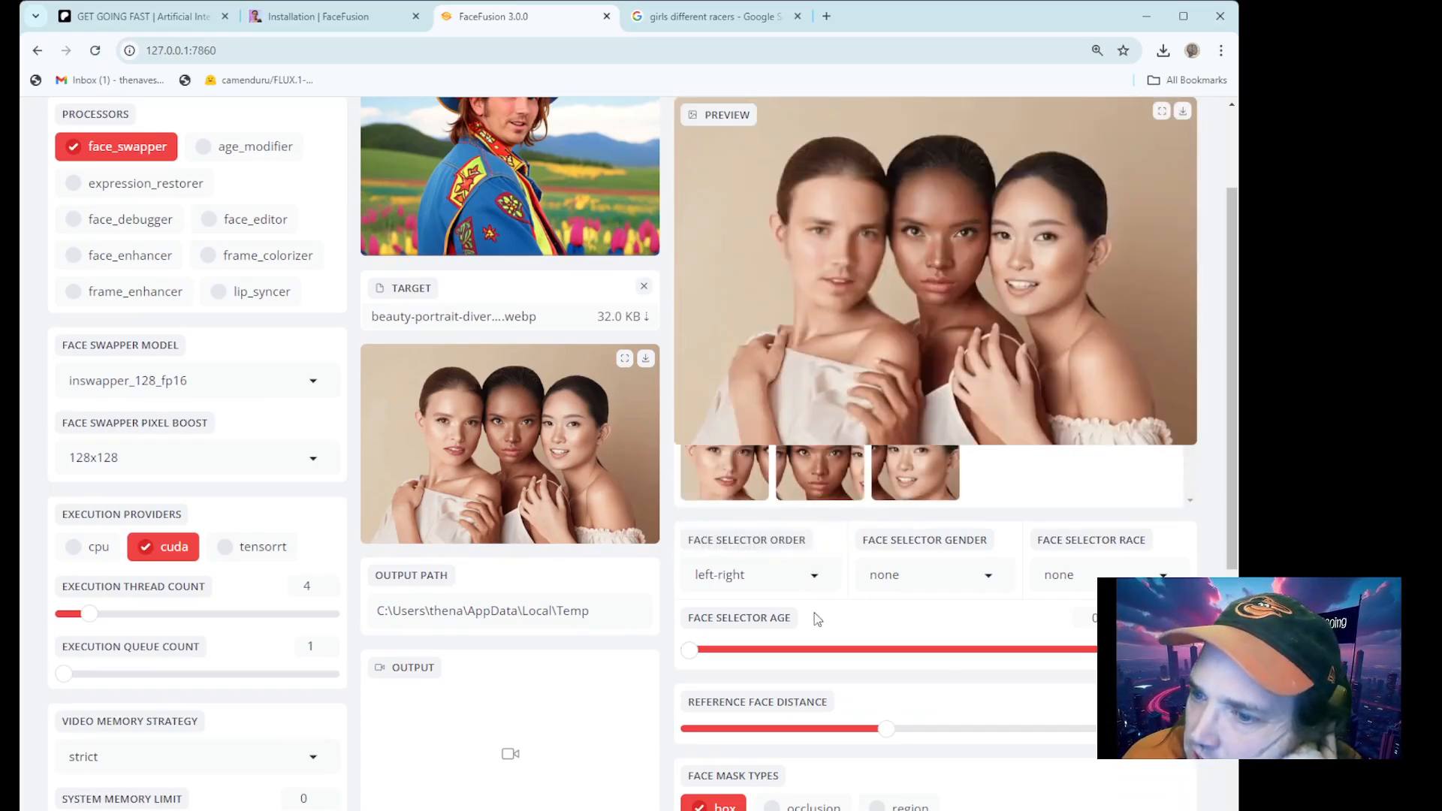
left_click(808, 578)
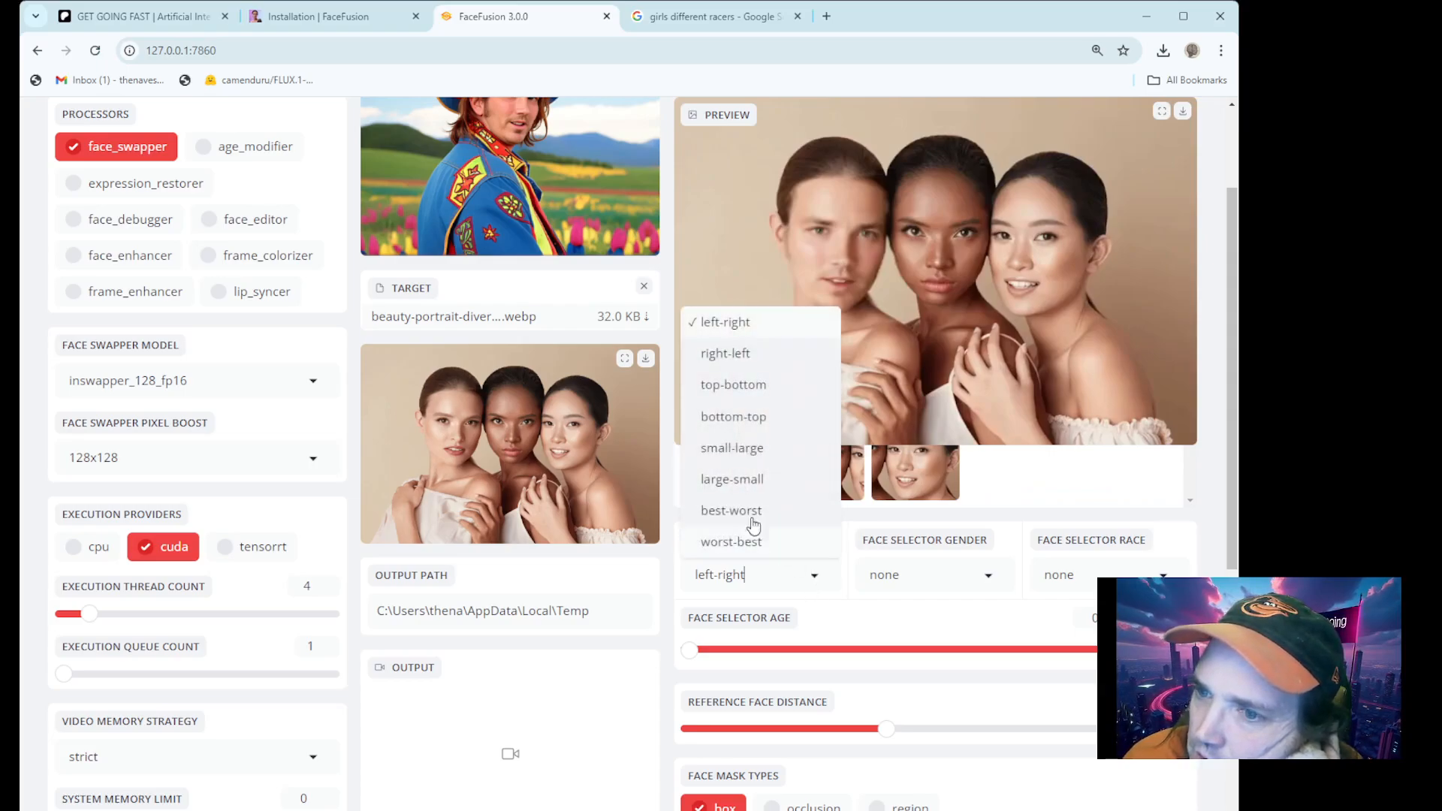
left_click(743, 356)
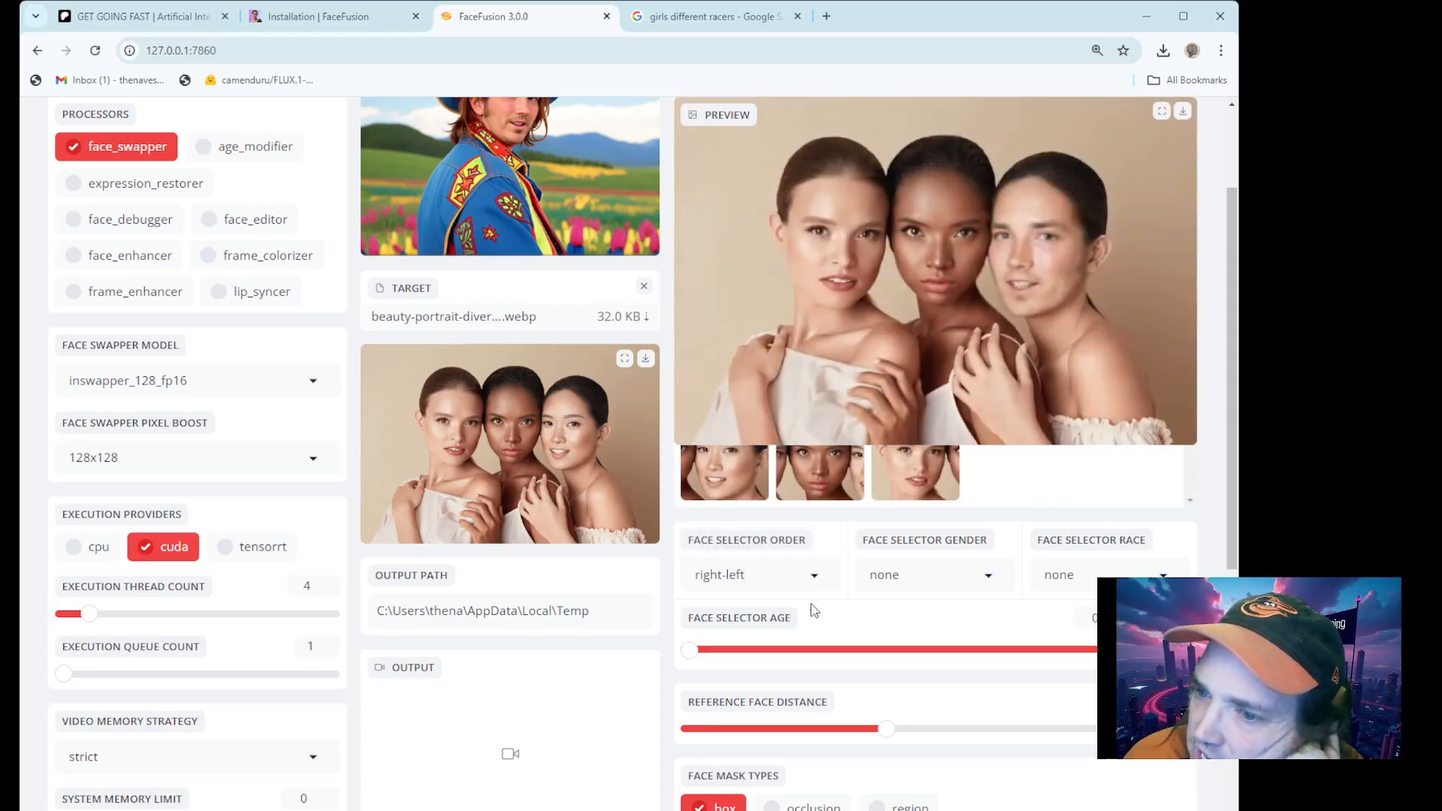
left_click(811, 577)
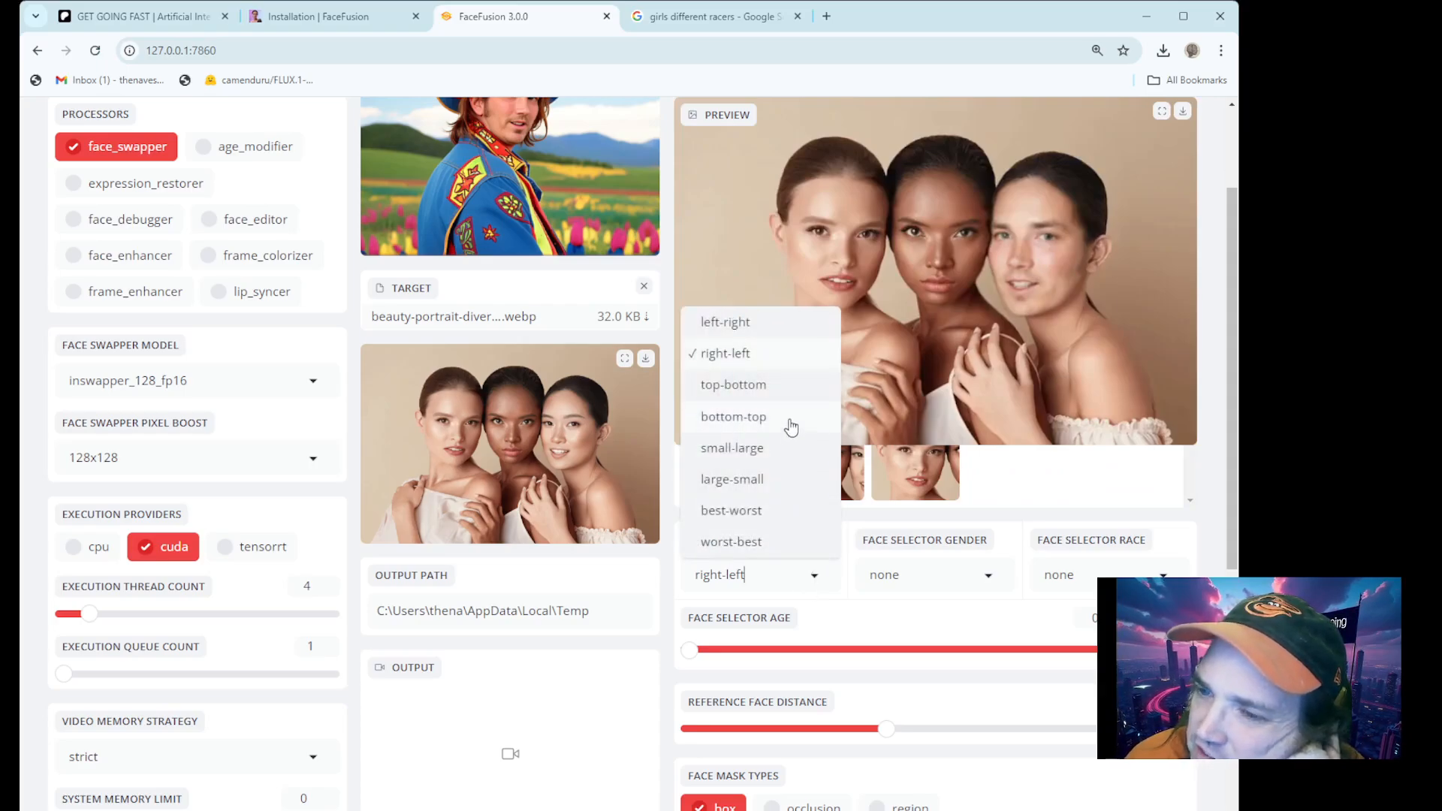
left_click(731, 386)
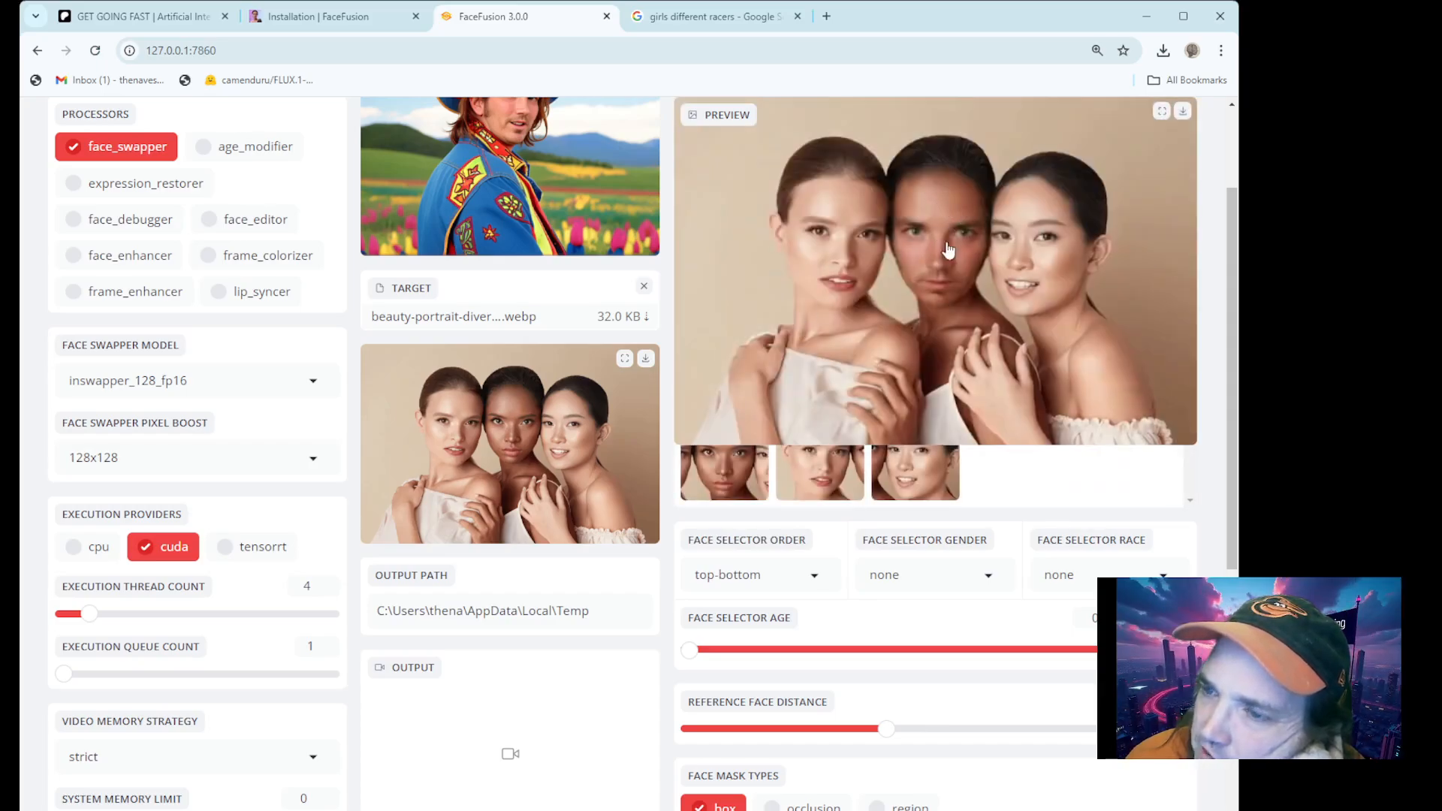
Step: Set the face selector order to left-right for the three-woman portrait
scroll(801, 616, "up", 1)
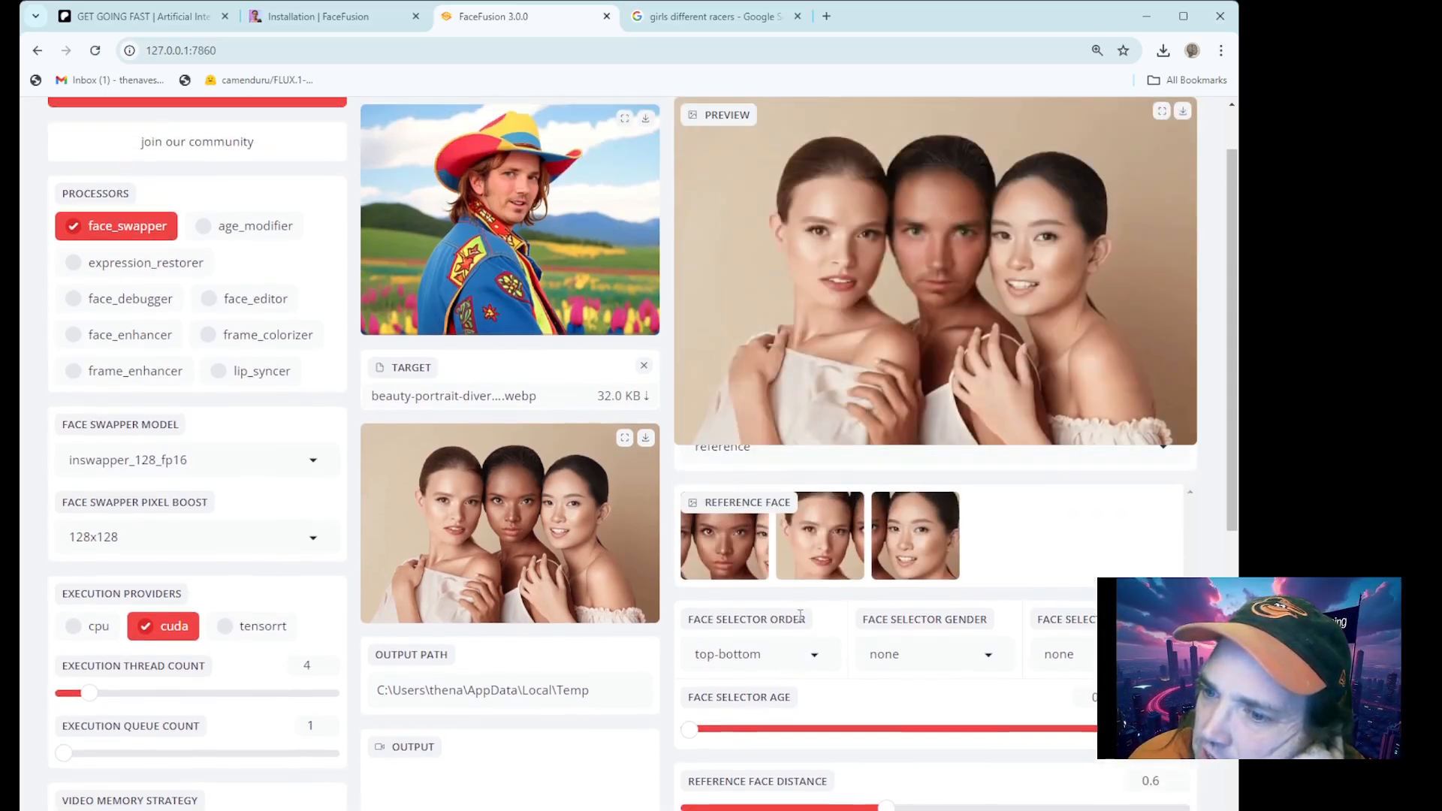
left_click(814, 655)
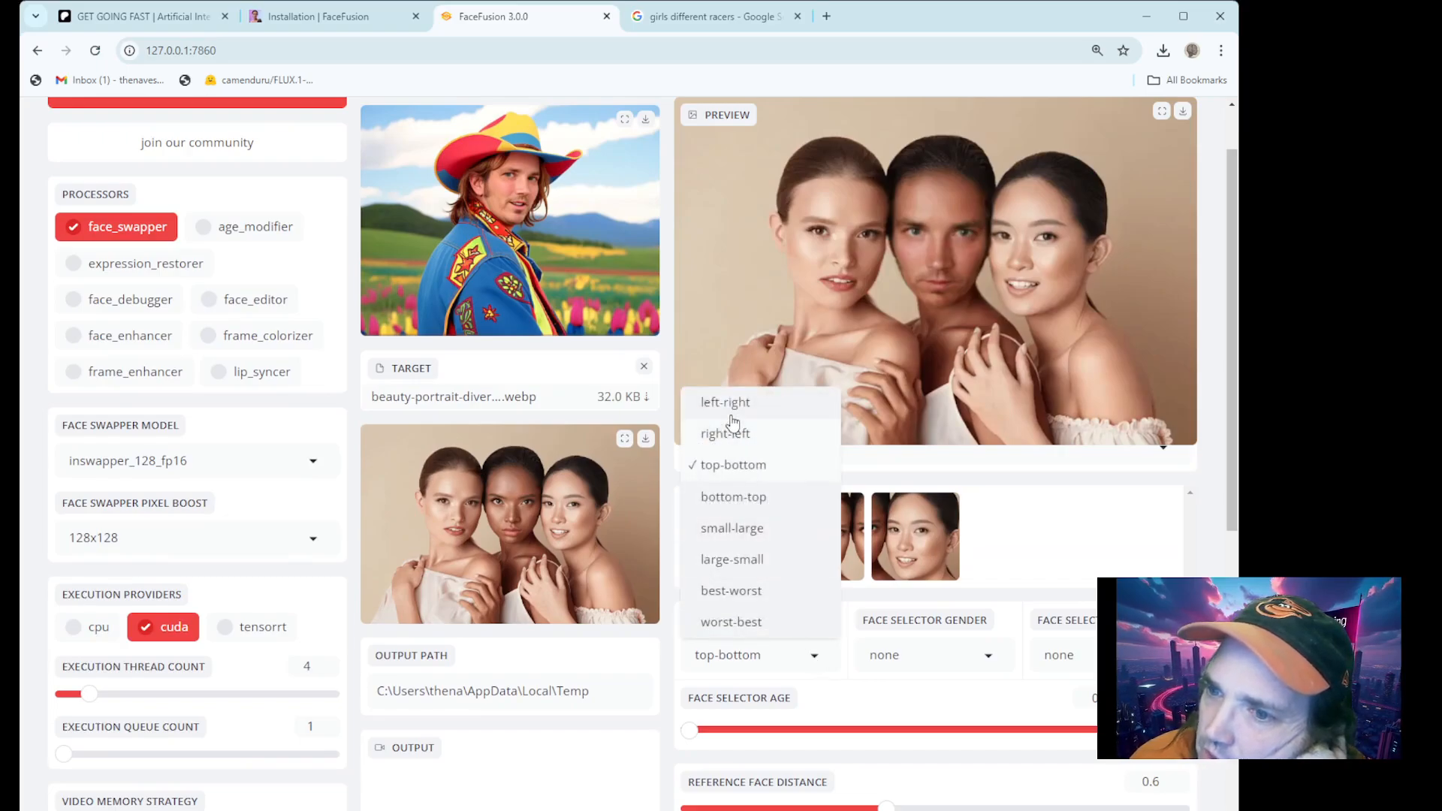
scroll(747, 621, "up", 1)
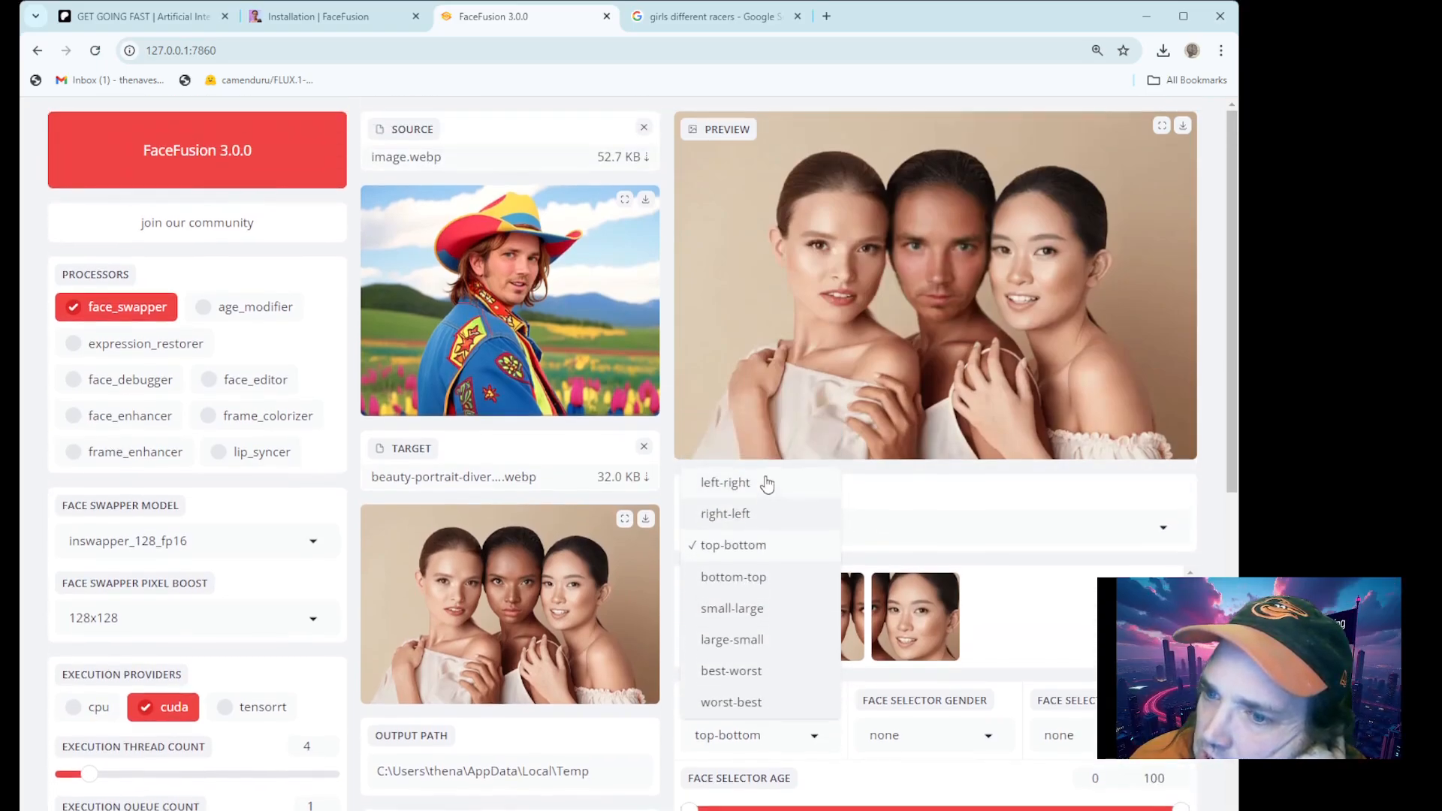
left_click(763, 483)
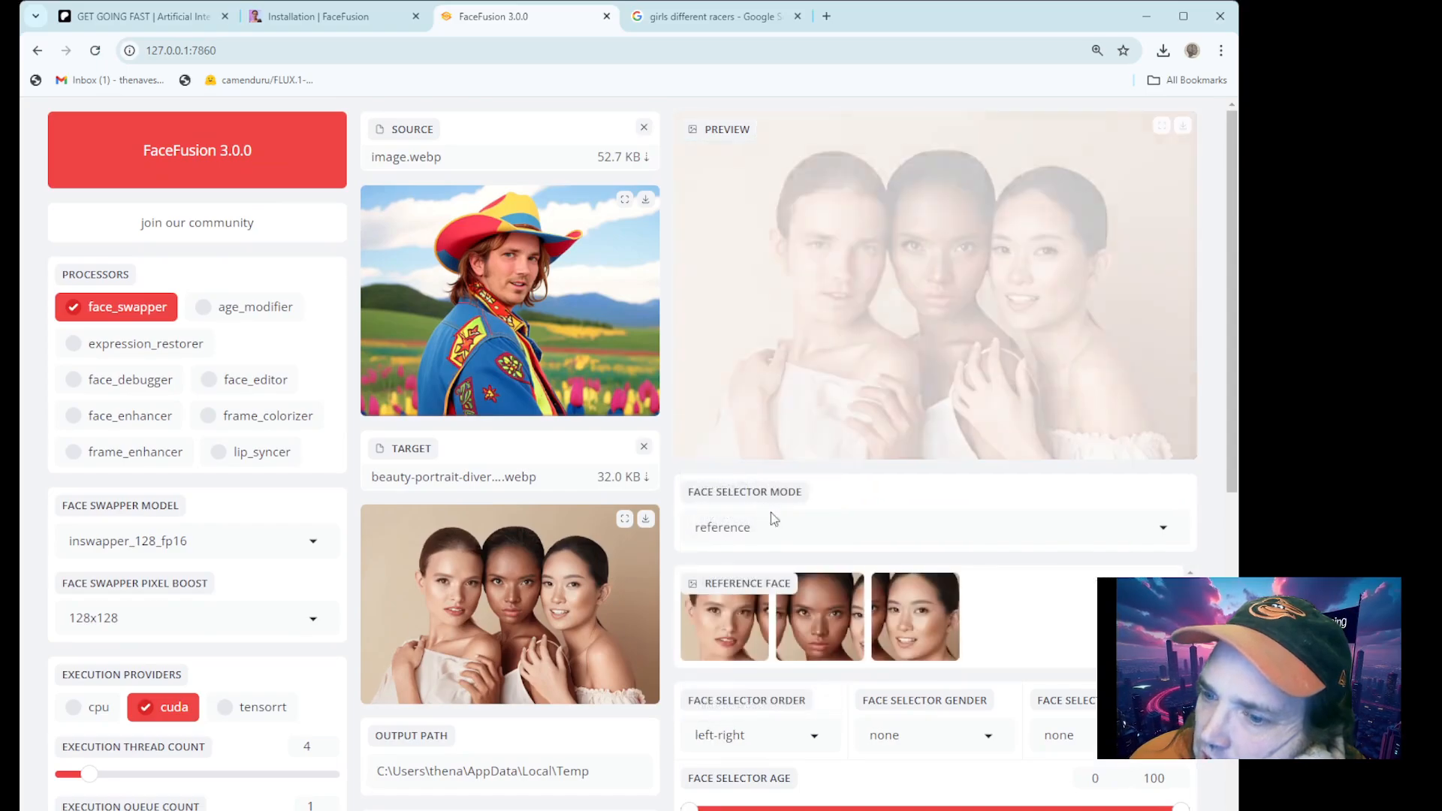
Step: Try the male and female face selector genders on the three-woman portrait, and reset the gender to none
scroll(926, 727, "down", 1)
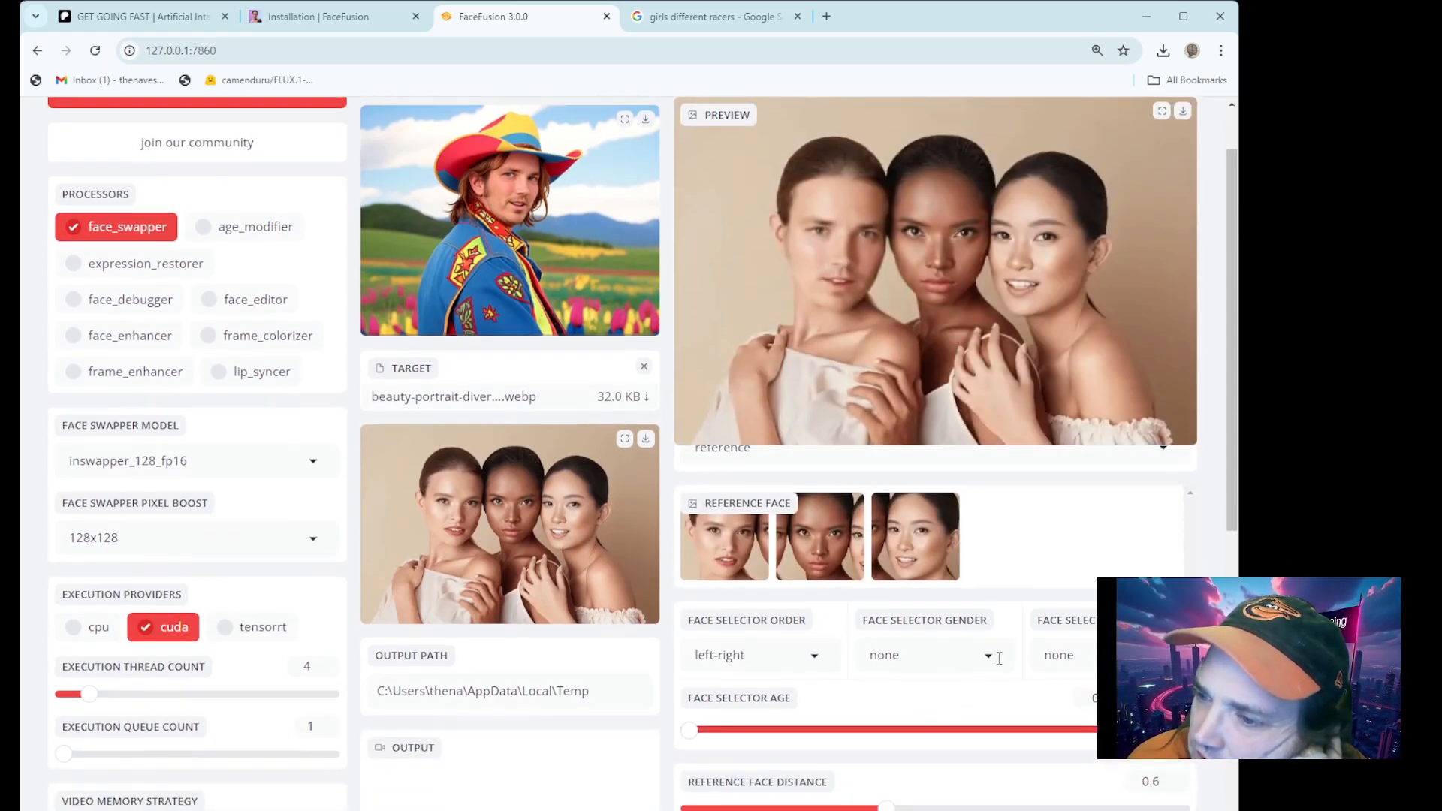
left_click(989, 653)
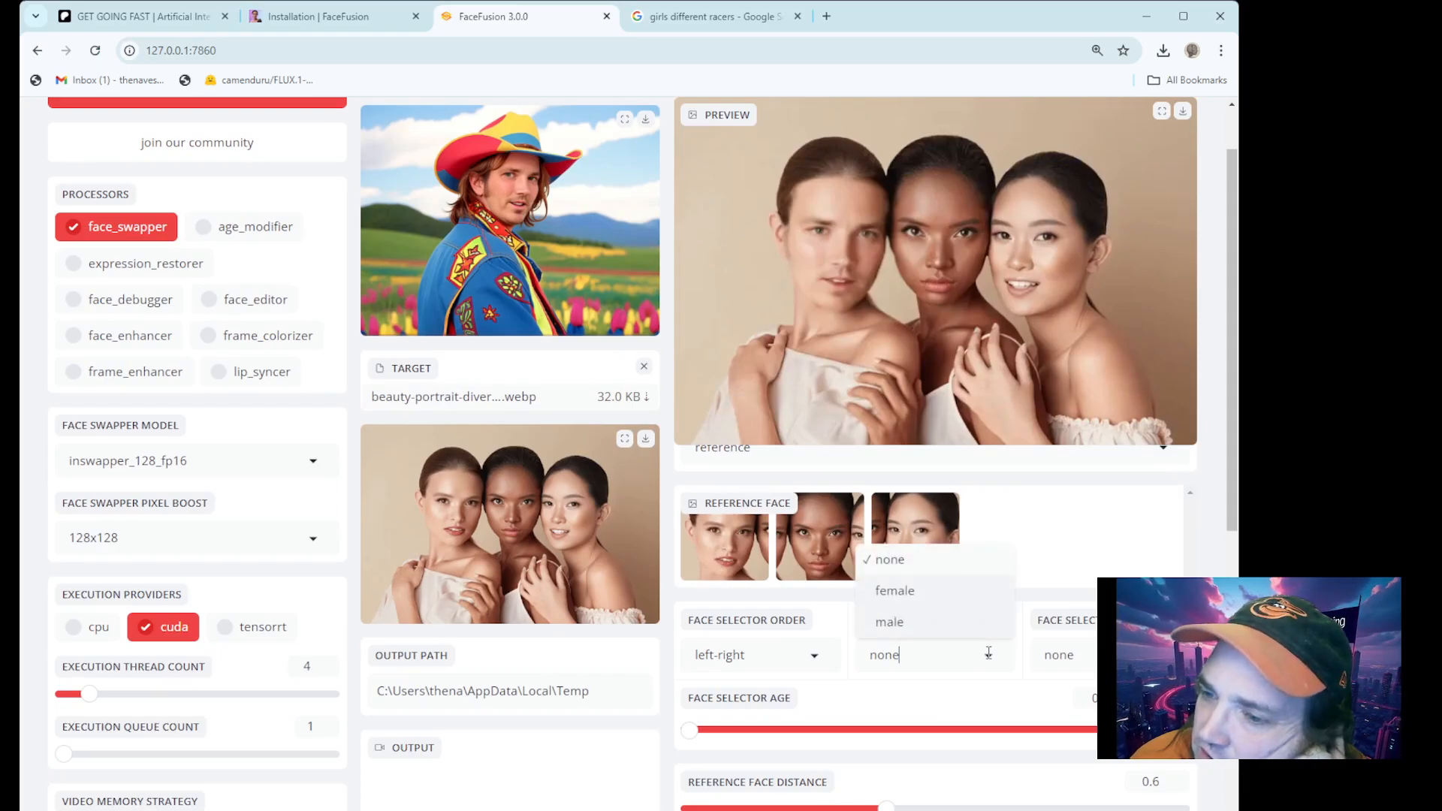
left_click(906, 623)
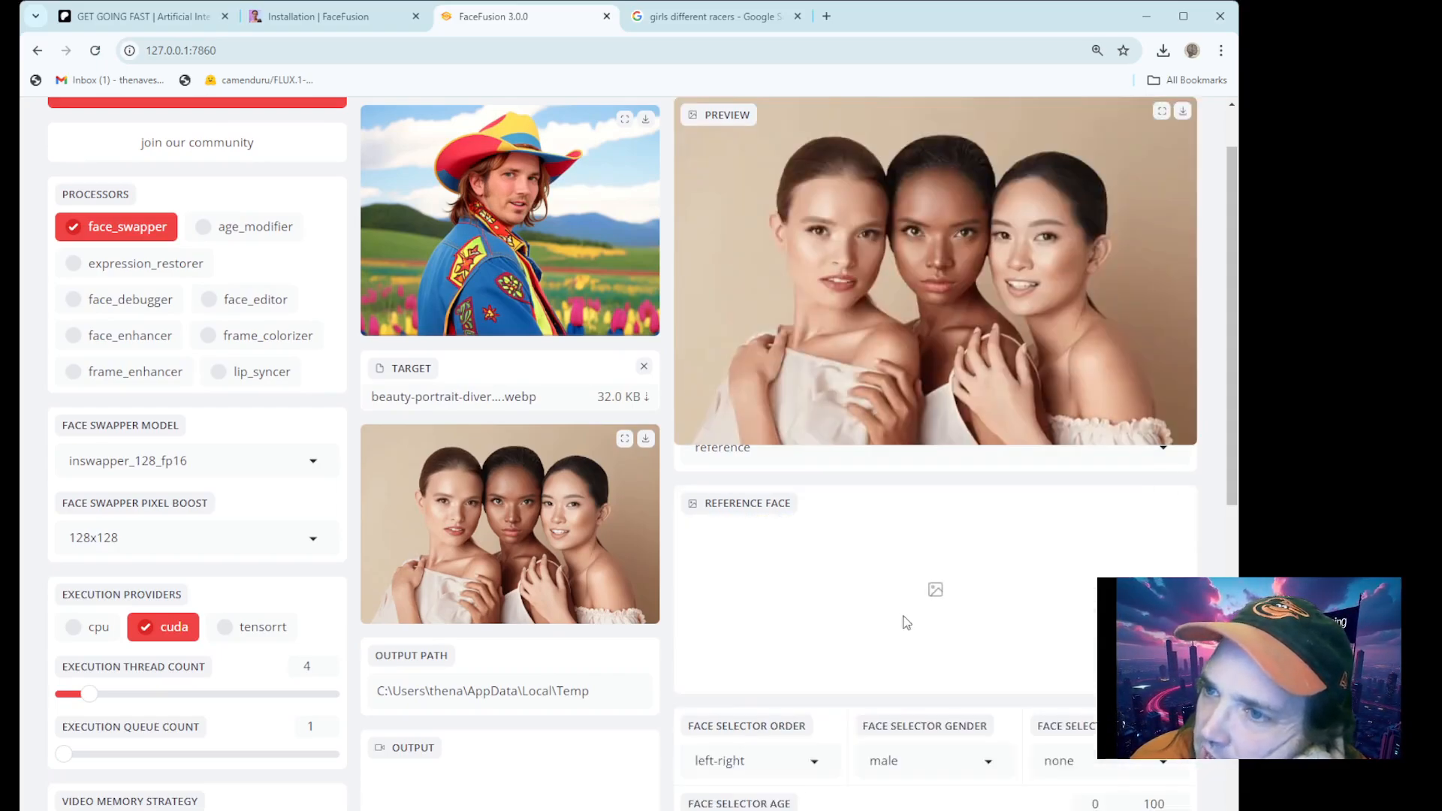
left_click(981, 762)
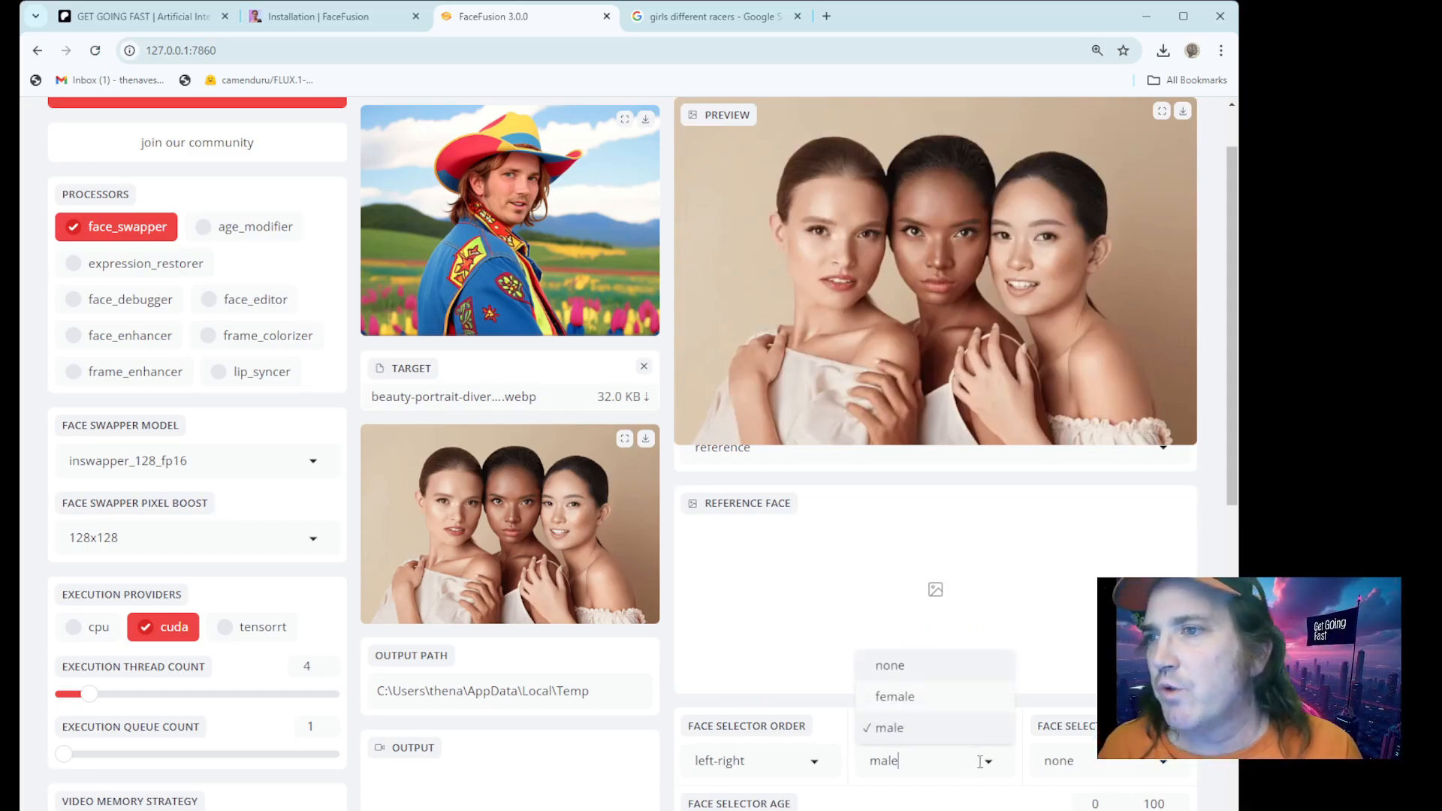
left_click(899, 699)
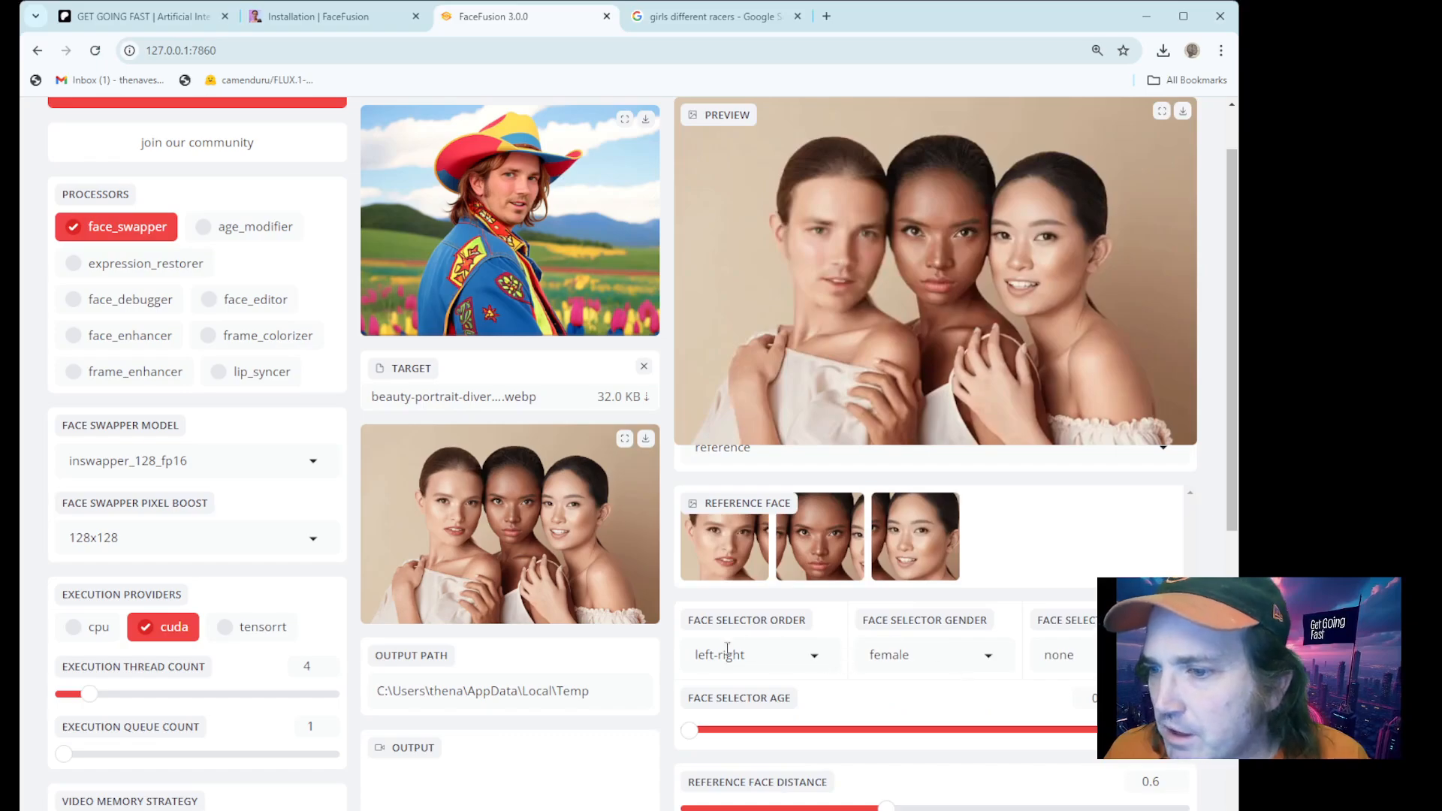
left_click(940, 656)
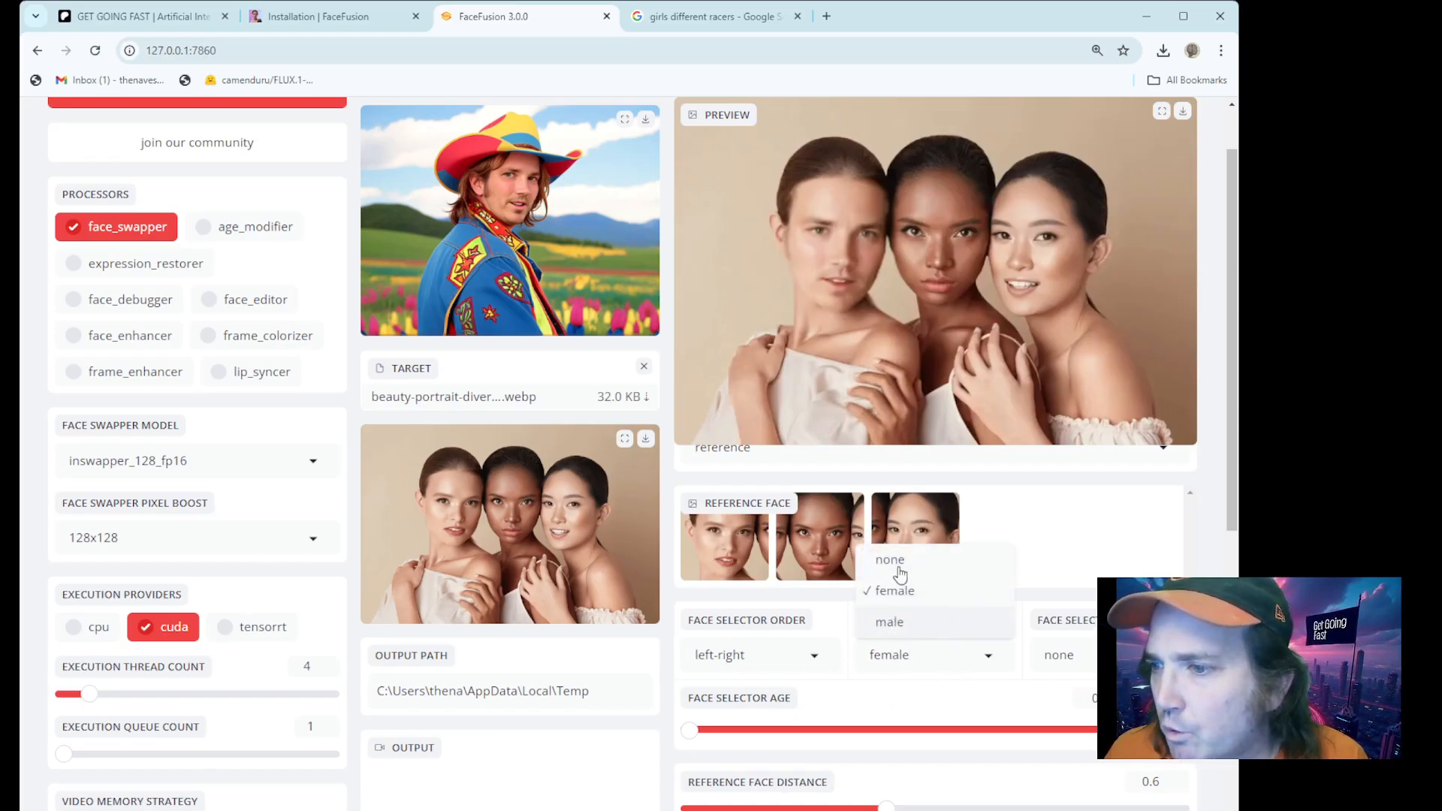
left_click(897, 562)
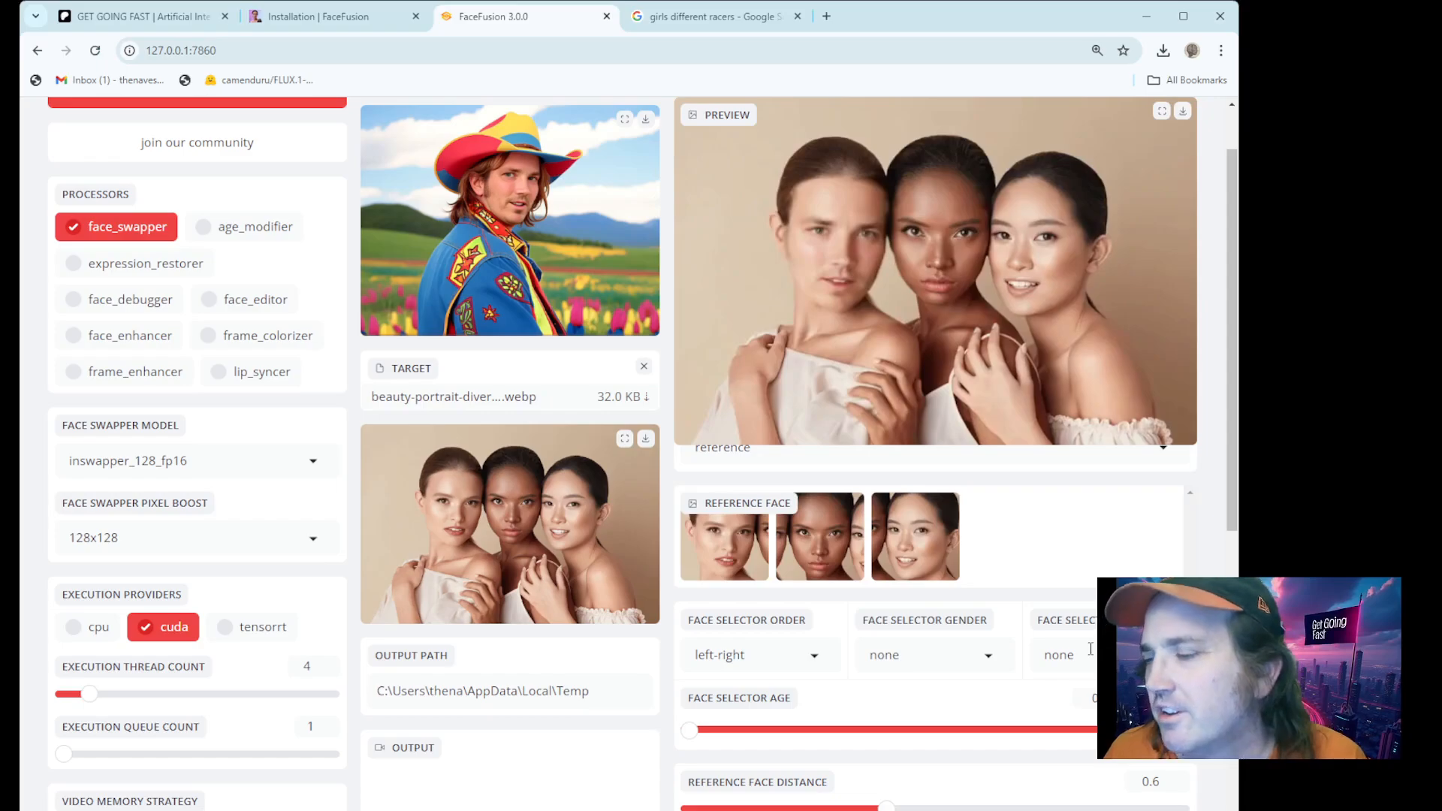
Step: Filter the reference faces by the race white, and set the face selector order to right-left
left_click(1091, 652)
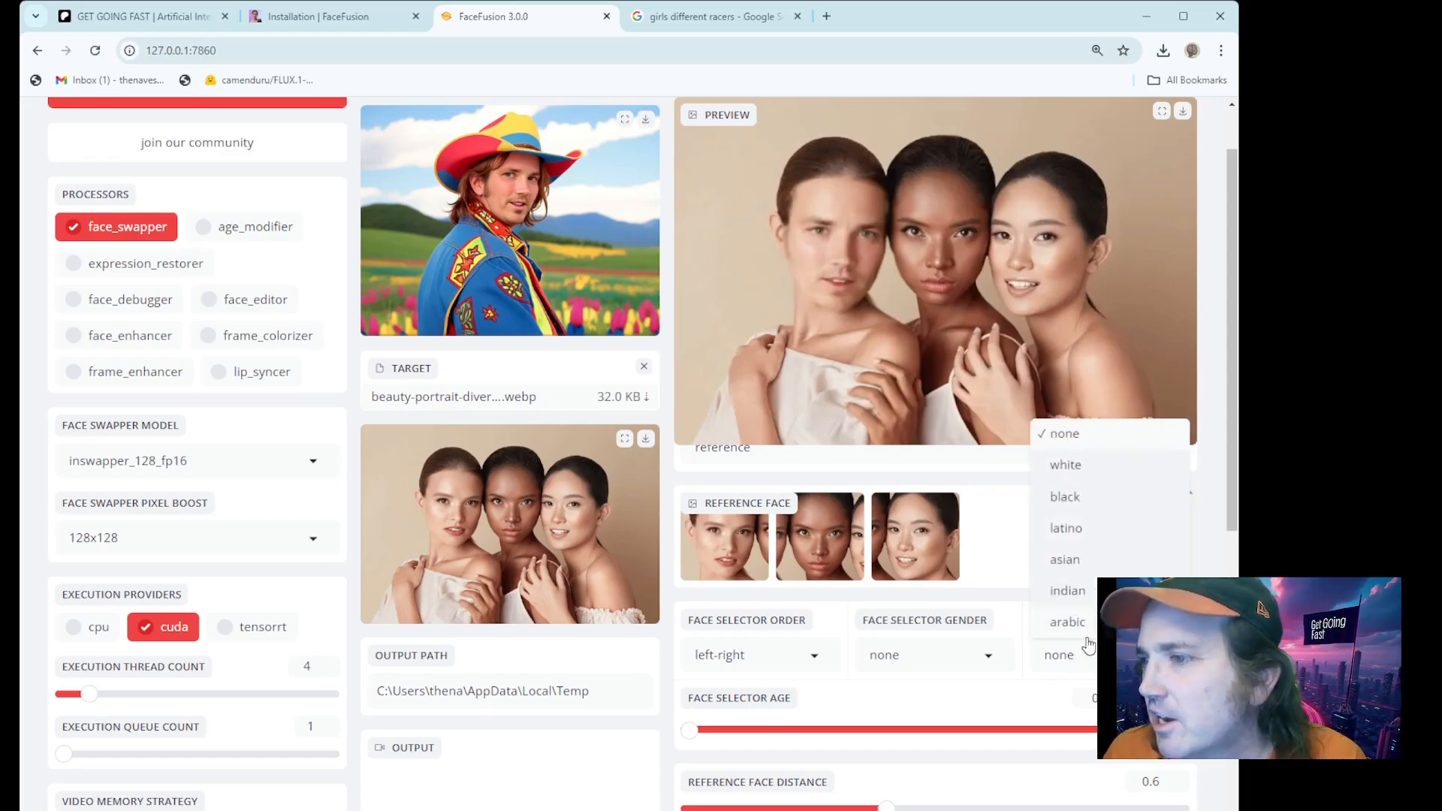
left_click(1079, 465)
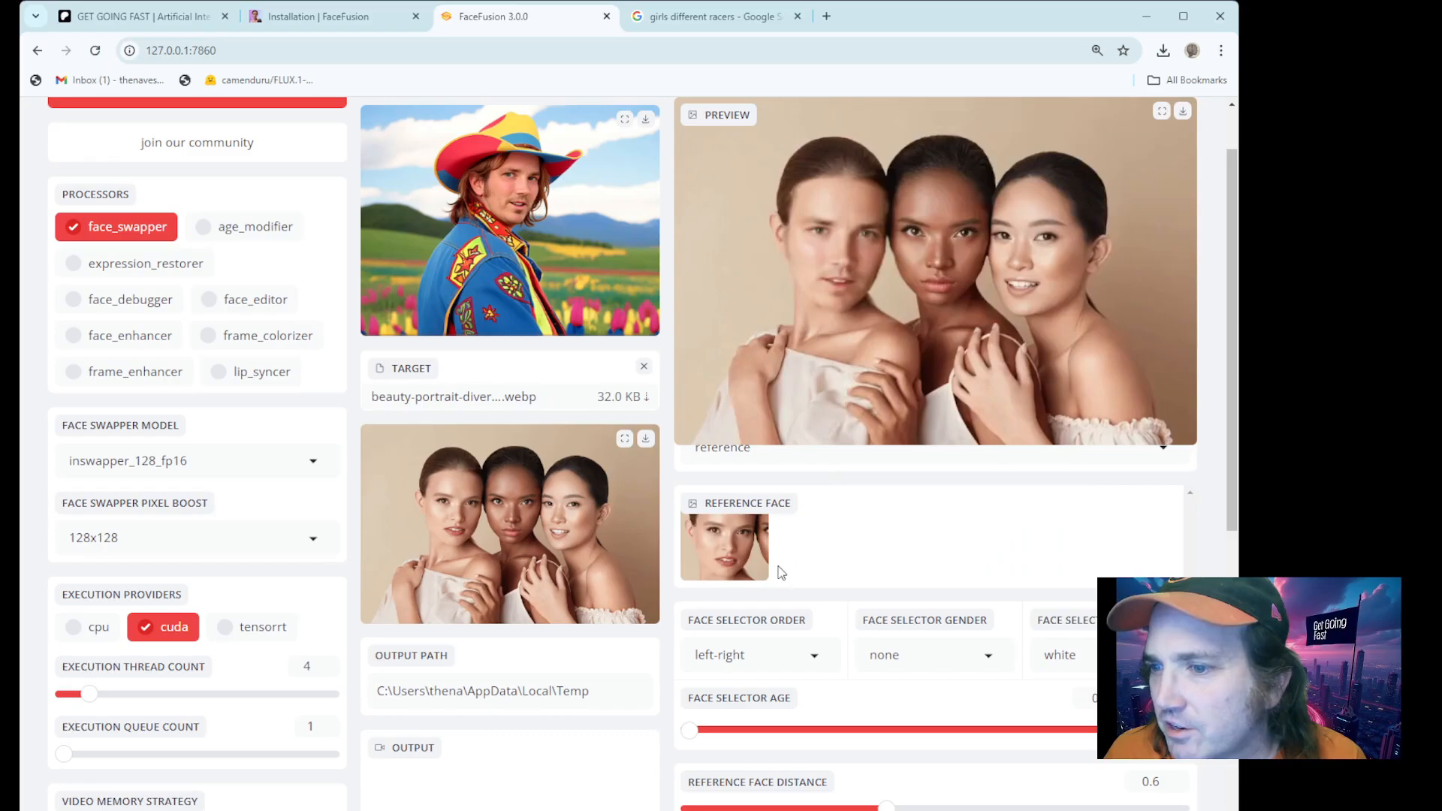
left_click(771, 651)
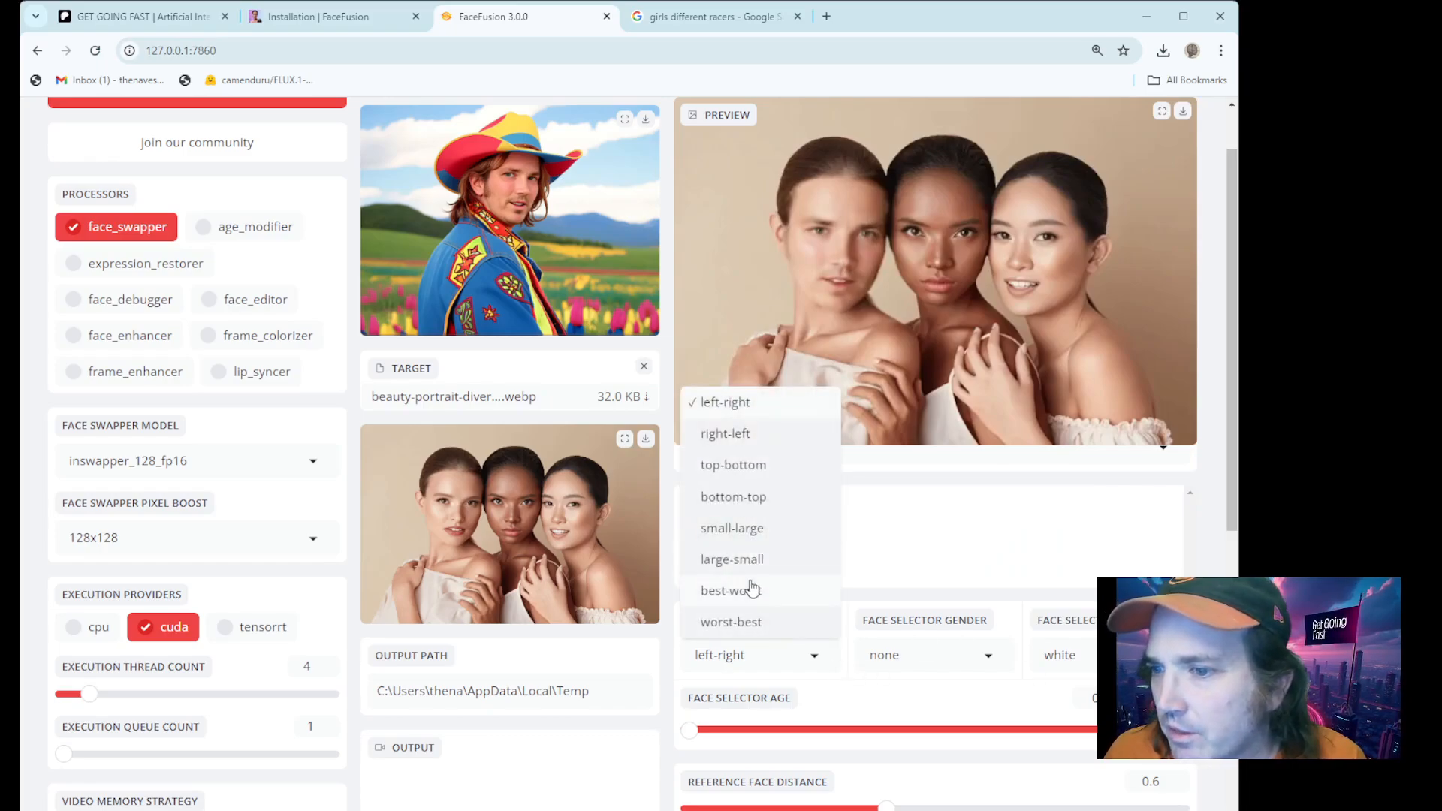
left_click(746, 442)
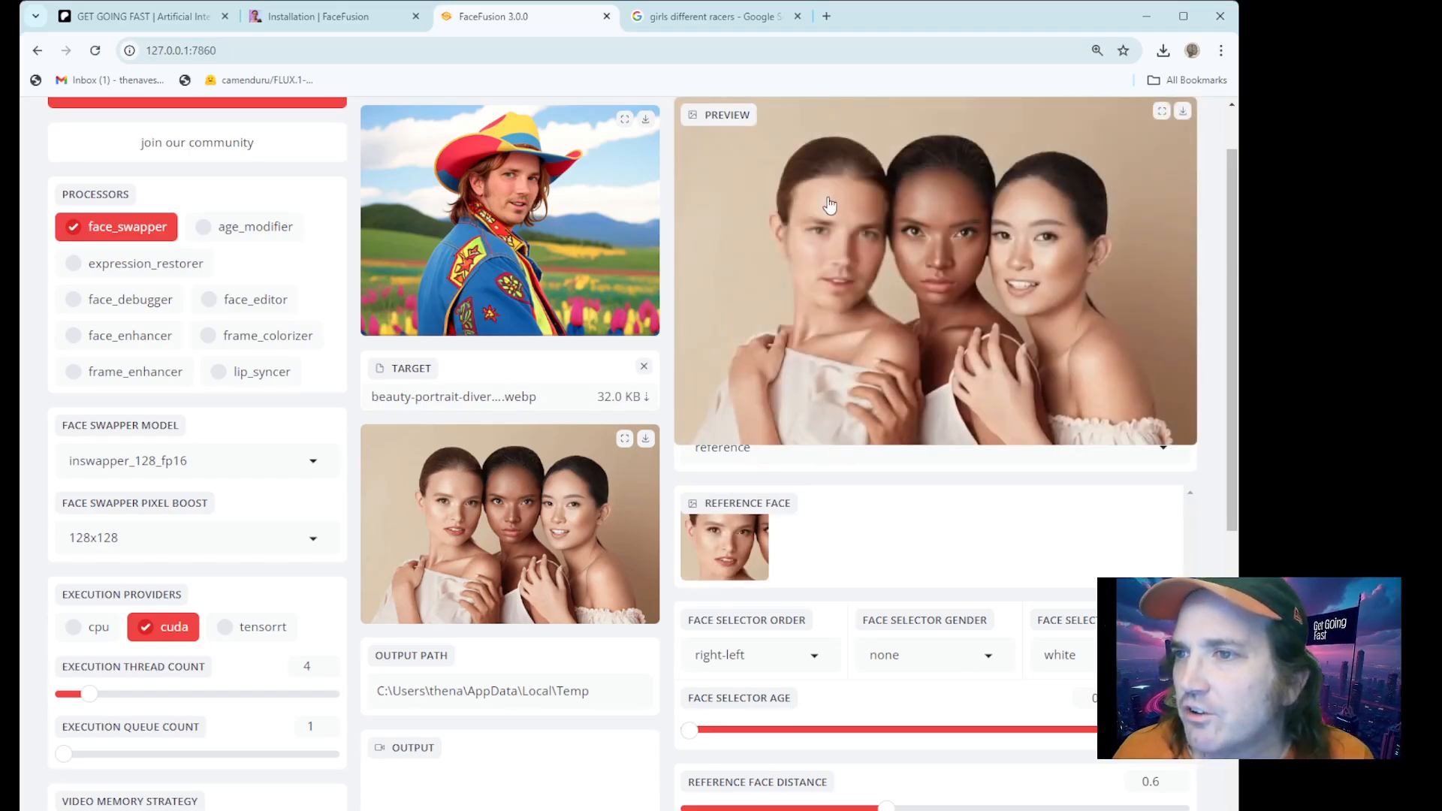
Step: Try the asian and black face selector races on the portrait, and reset the race to none
left_click(1068, 655)
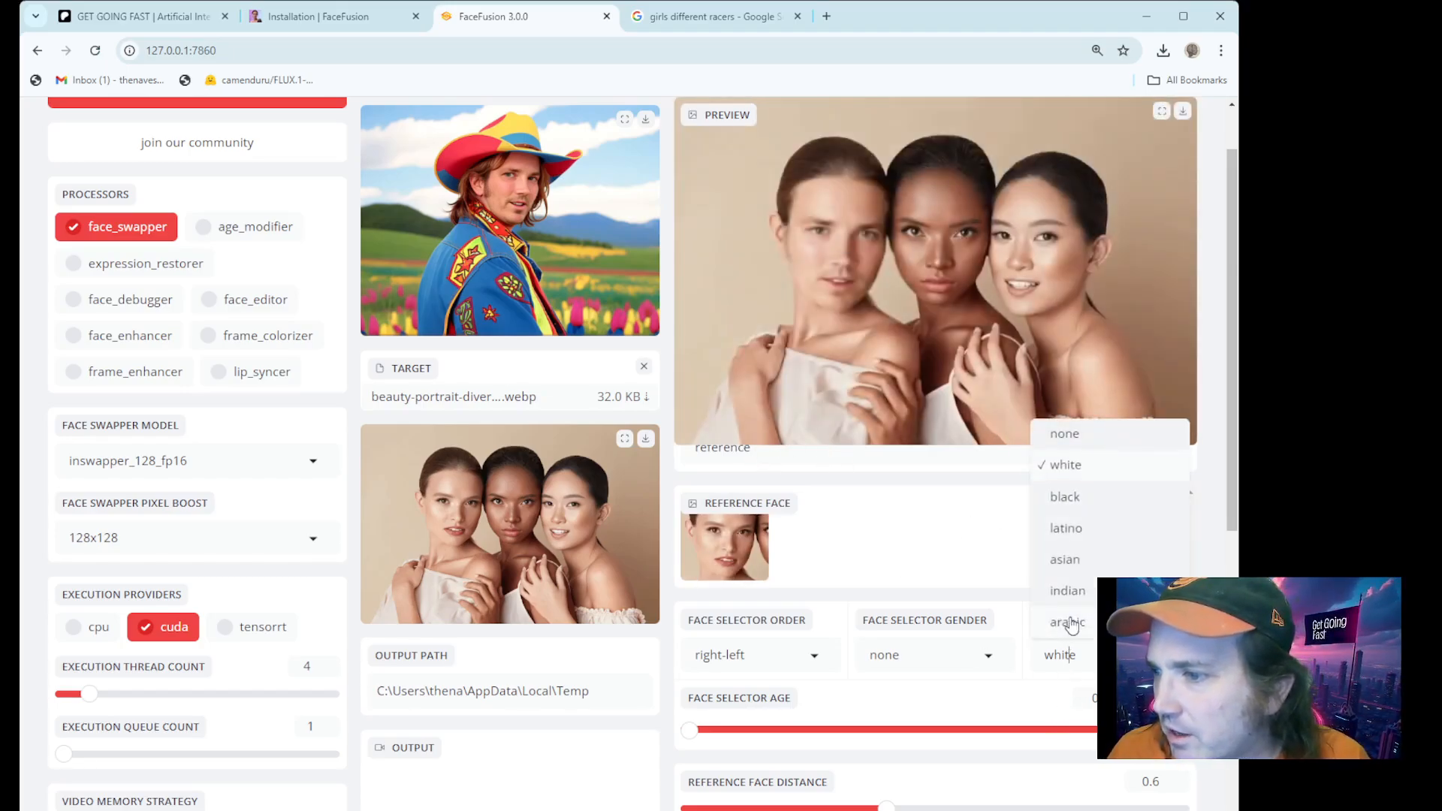
left_click(1082, 560)
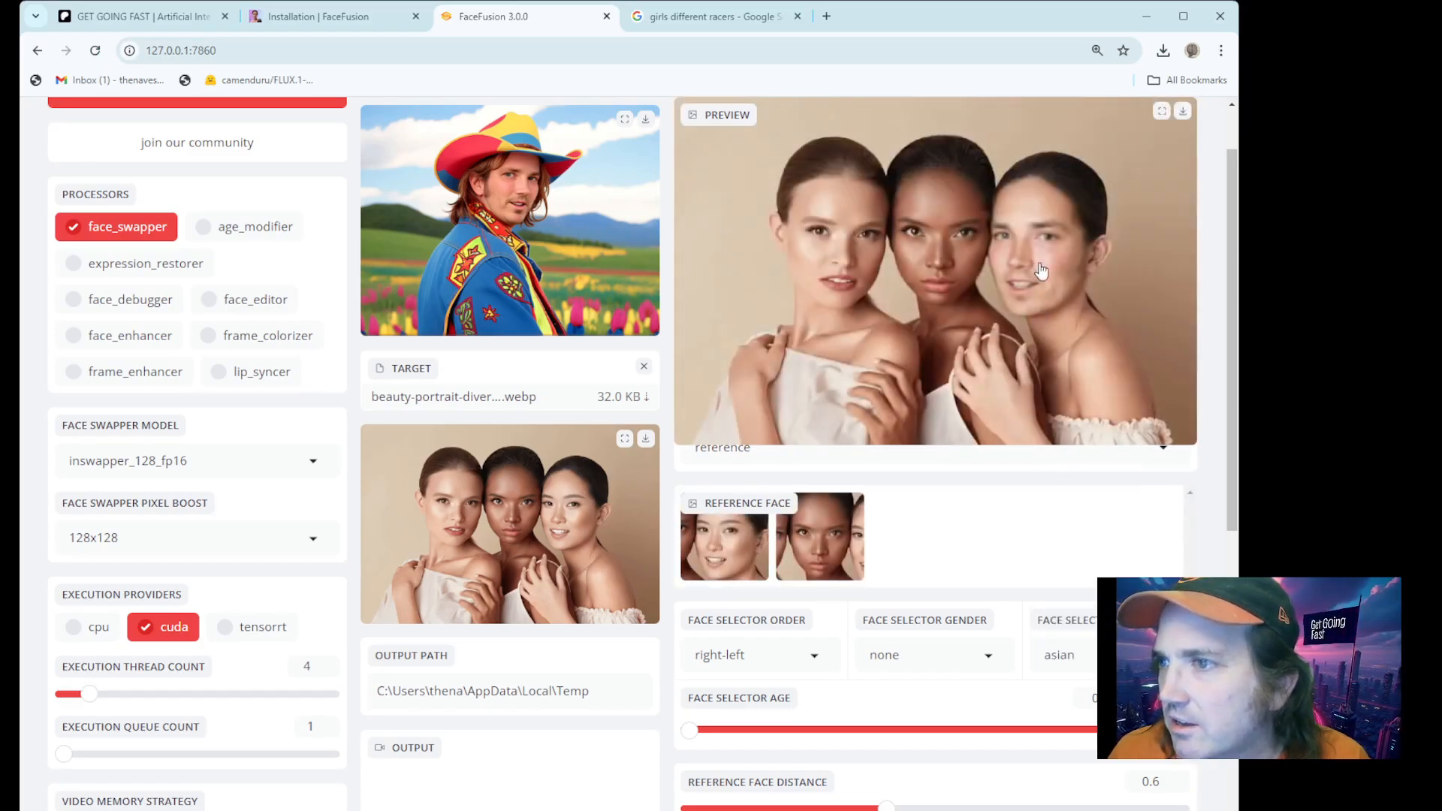
left_click(1063, 655)
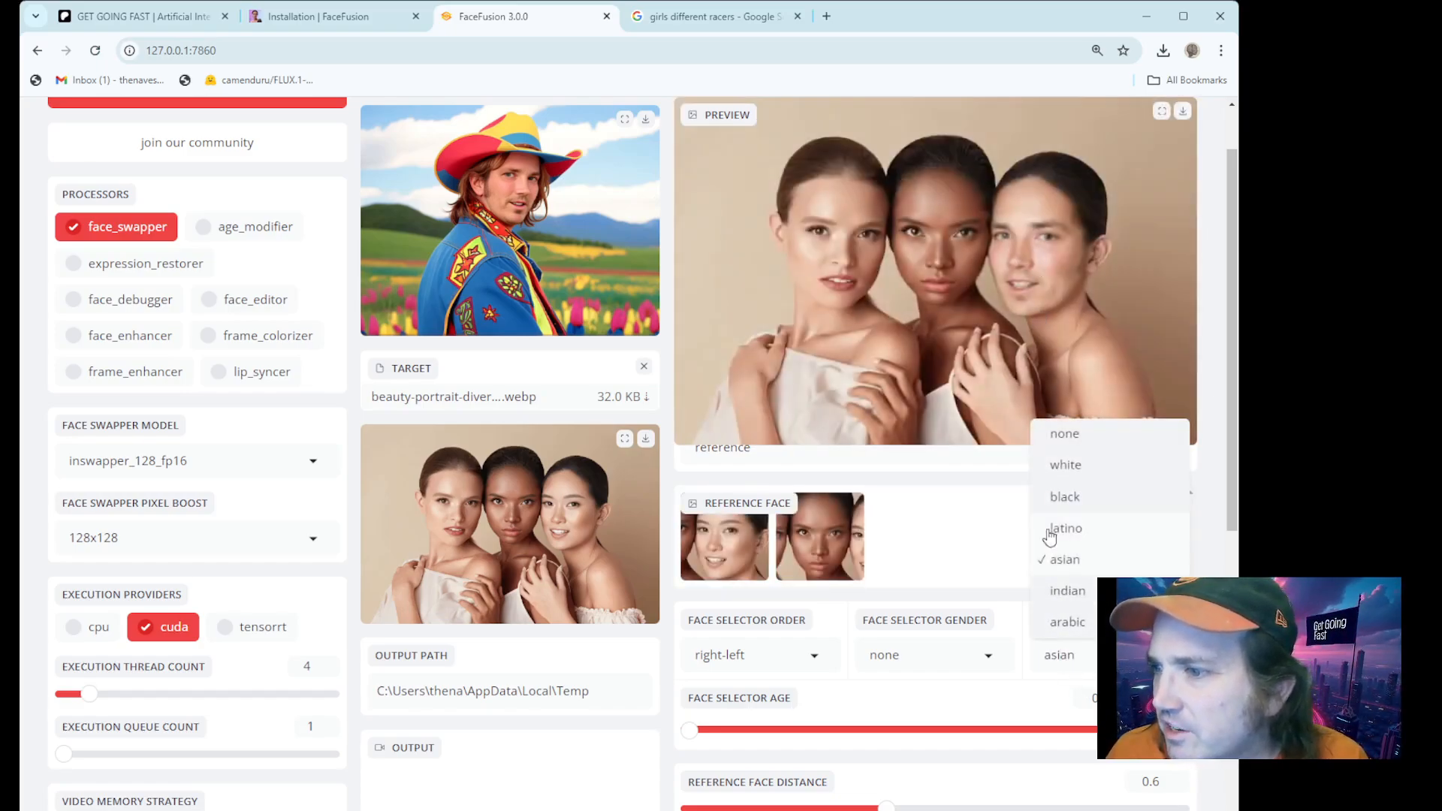
left_click(1052, 500)
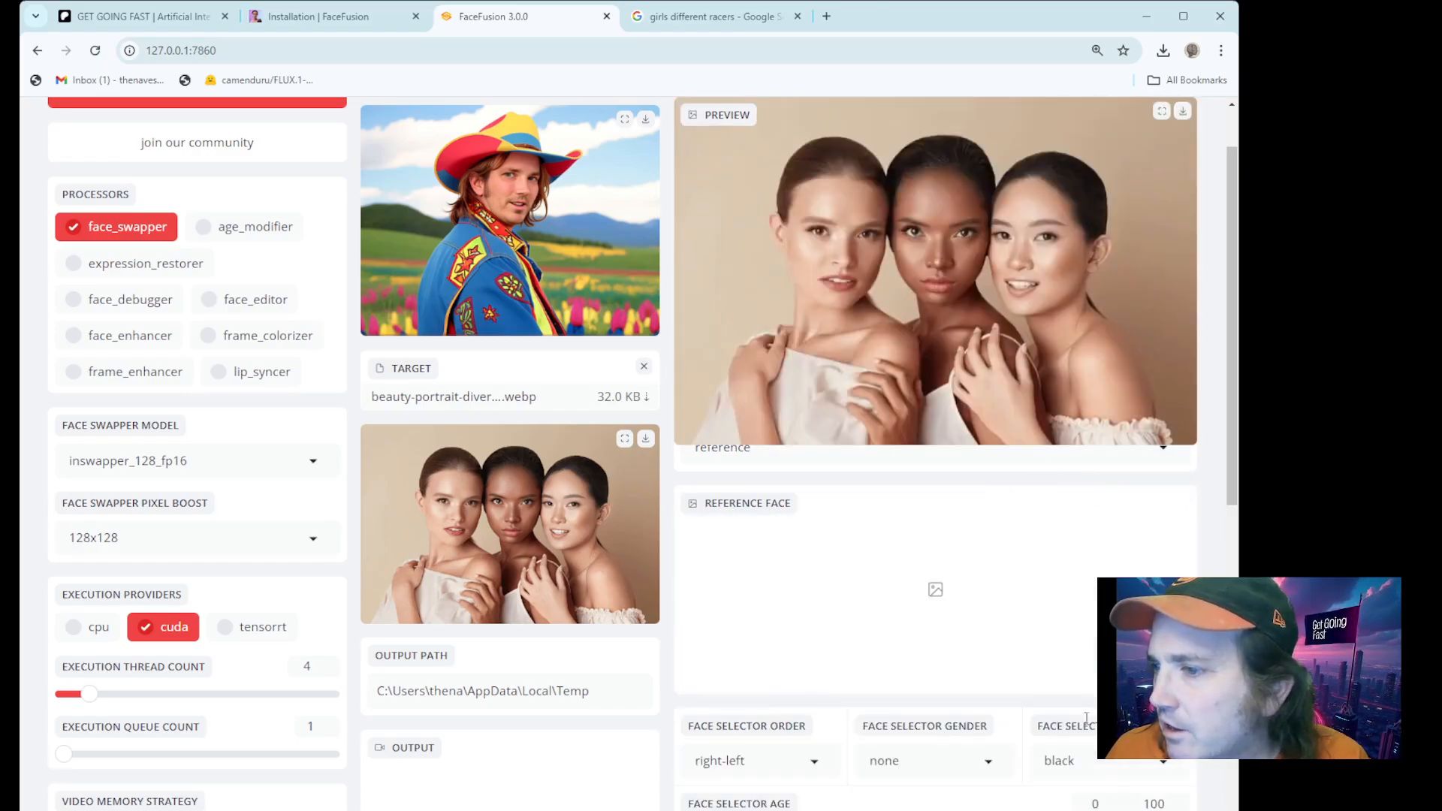
left_click(1066, 762)
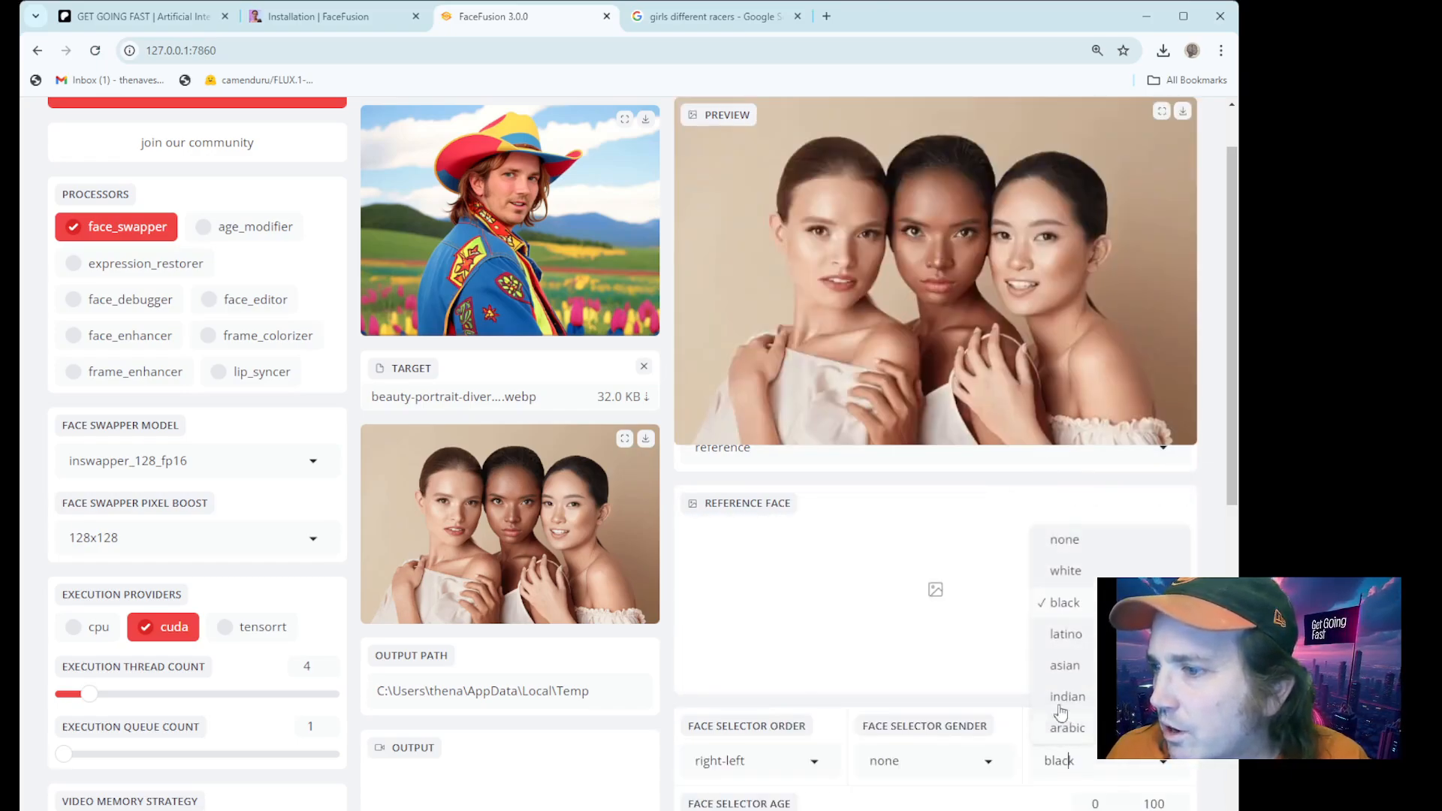
left_click(1065, 540)
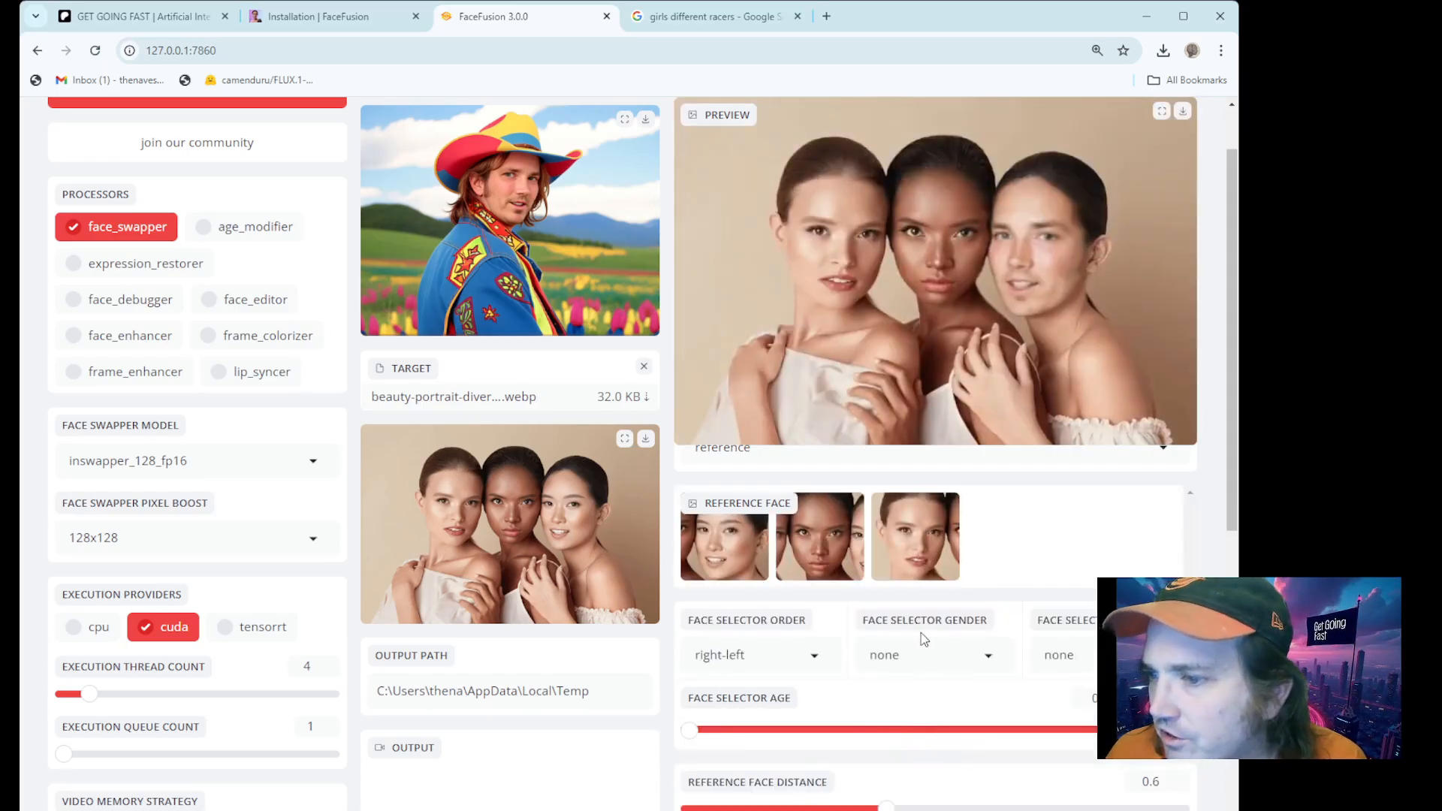
Step: Examine the face selector order and age options and the face mask, padding, detector and landmarker settings
left_click(752, 664)
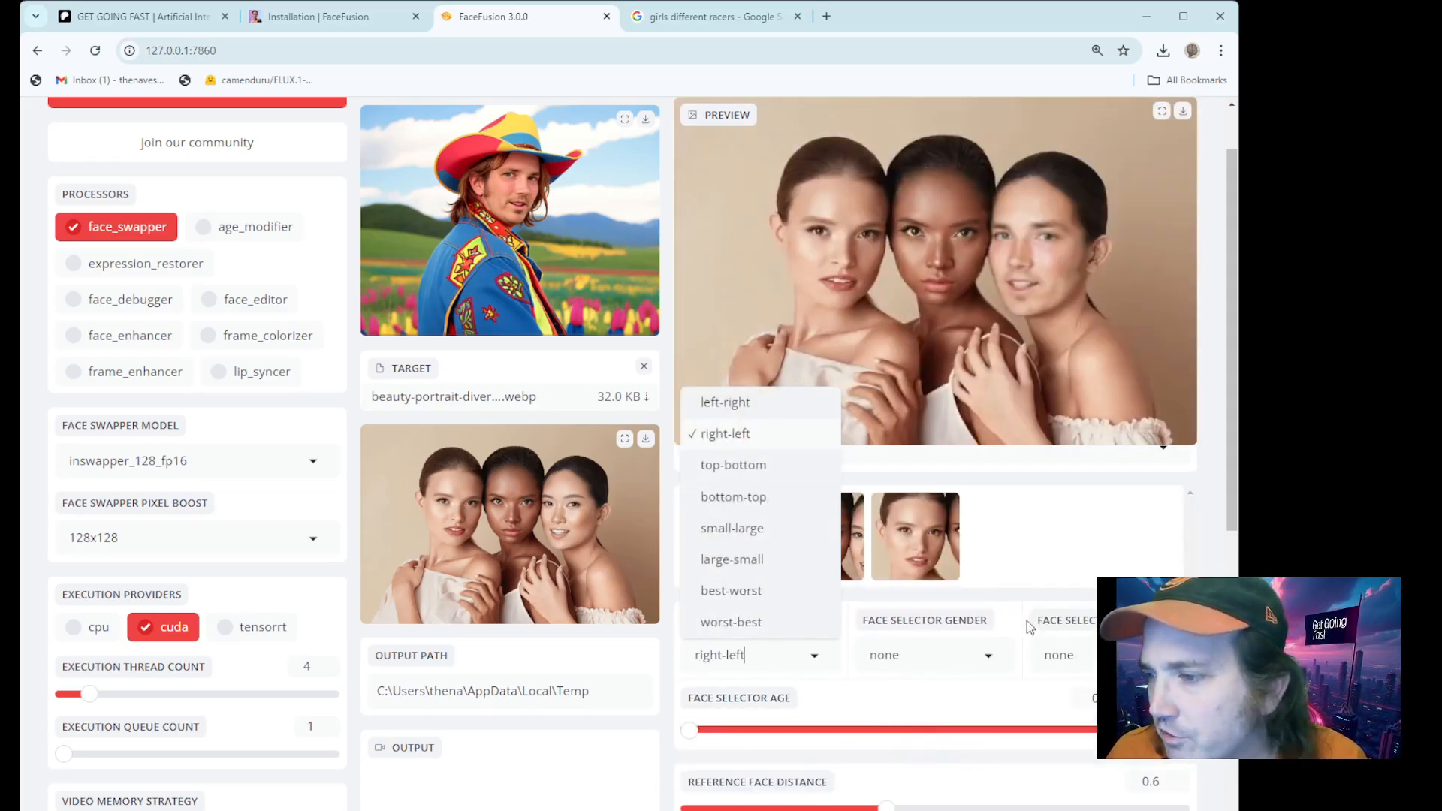
left_click(1105, 540)
scroll(783, 680, "down", 1)
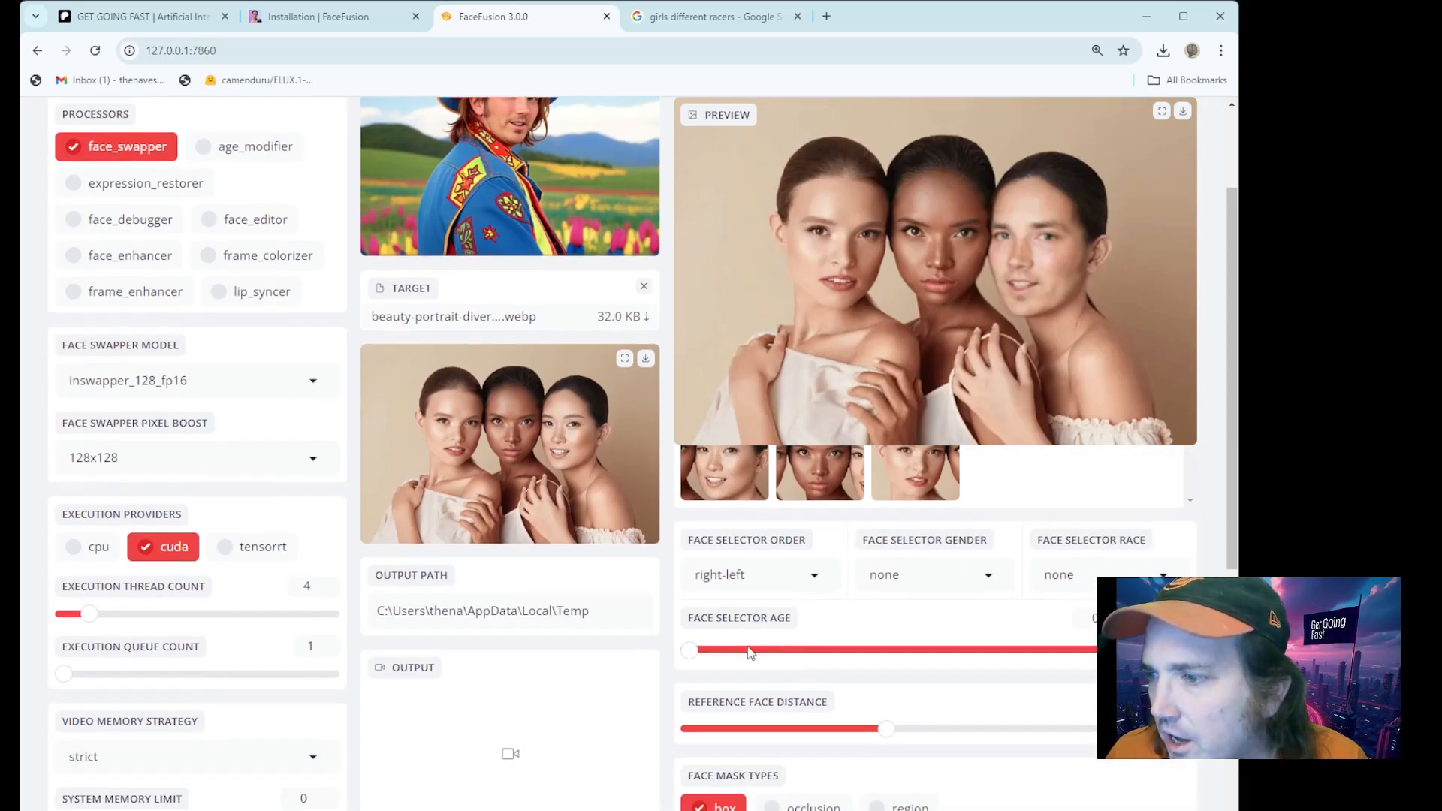
mouse_move(690, 650)
left_mouse_down()
mouse_move(744, 652)
mouse_move(688, 660)
left_mouse_up()
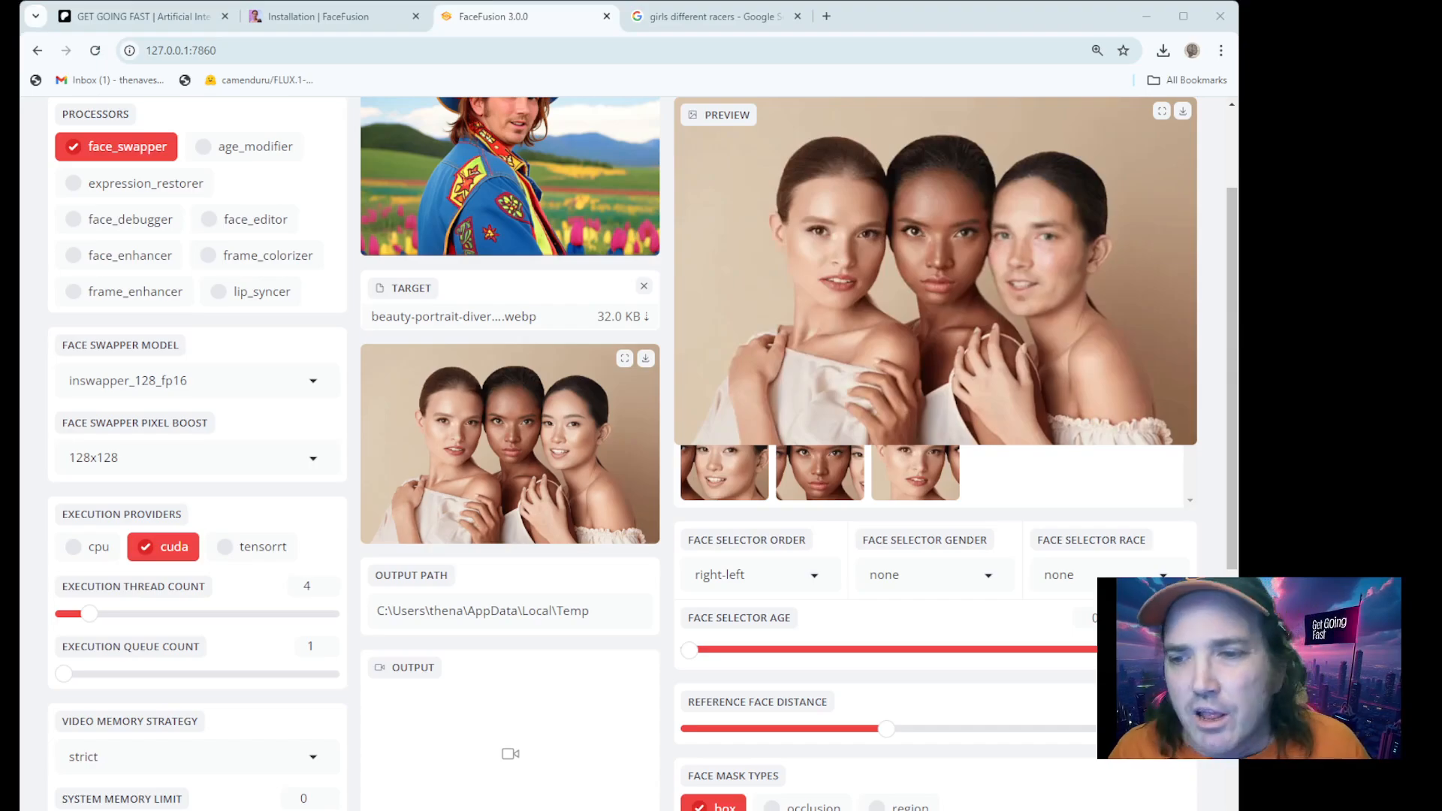
scroll(511, 451, "down", 1)
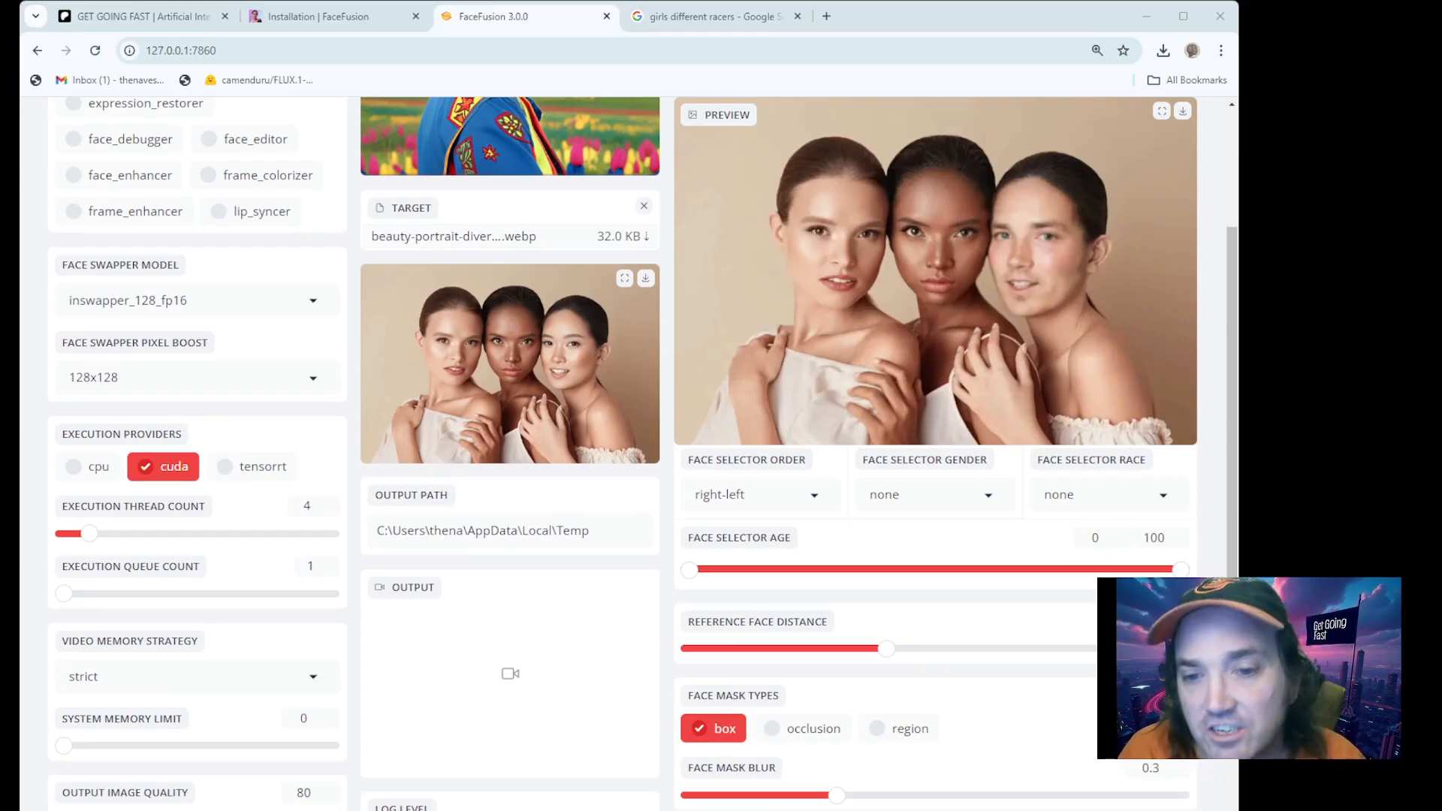
scroll(511, 450, "down", 4)
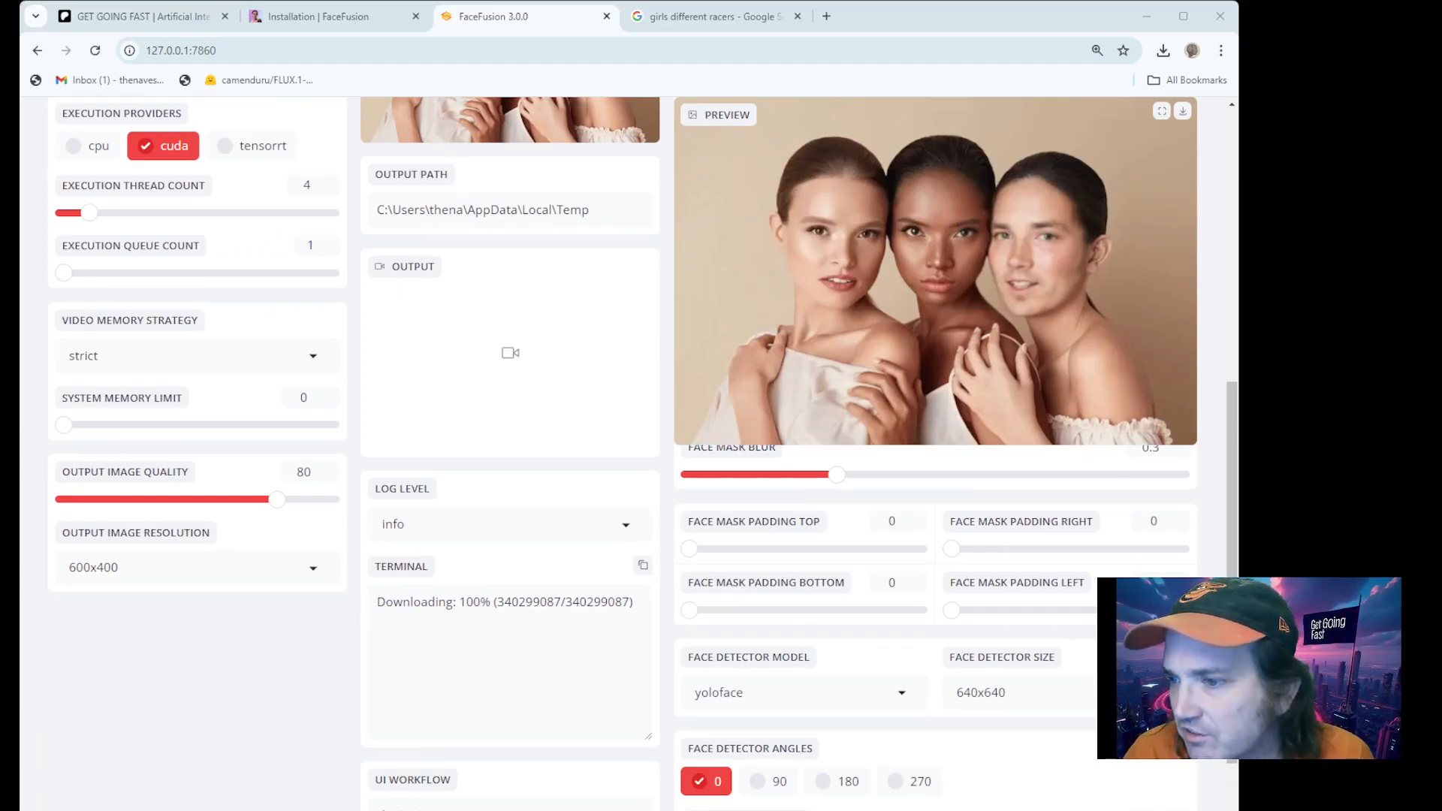
scroll(643, 451, "down", 2)
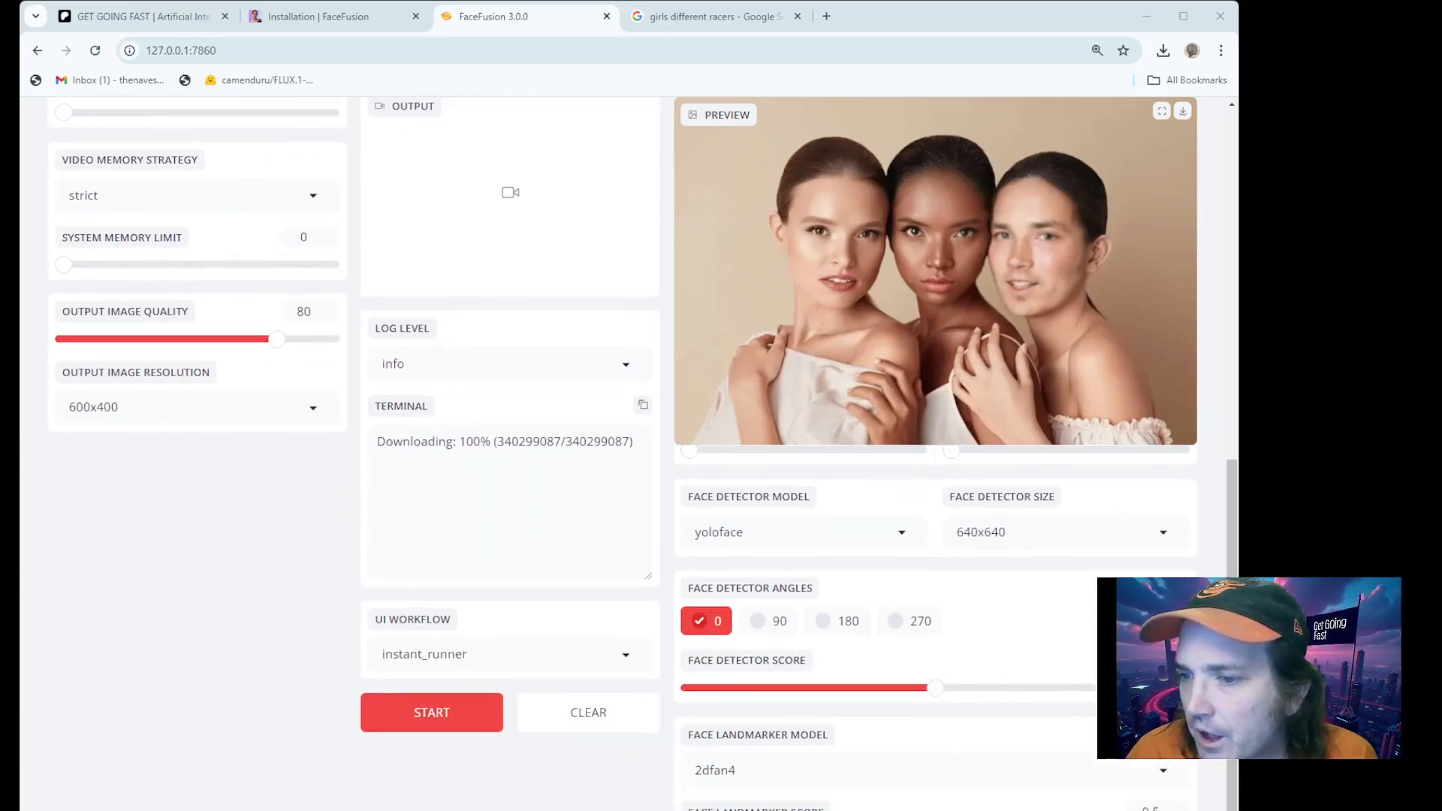
scroll(642, 450, "down", 1)
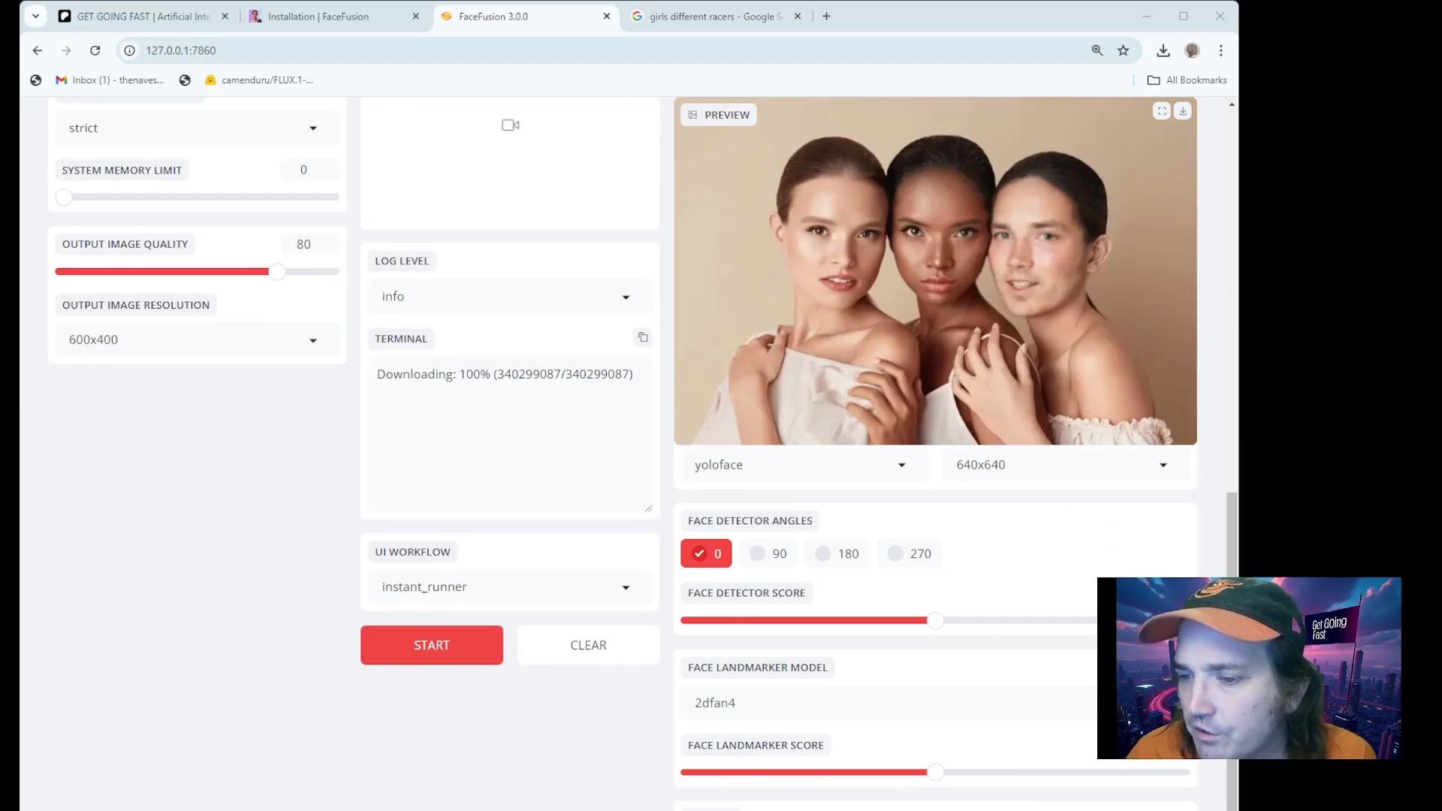
Step: Enable the occlusion face mask type in addition to box
scroll(643, 451, "up", 4)
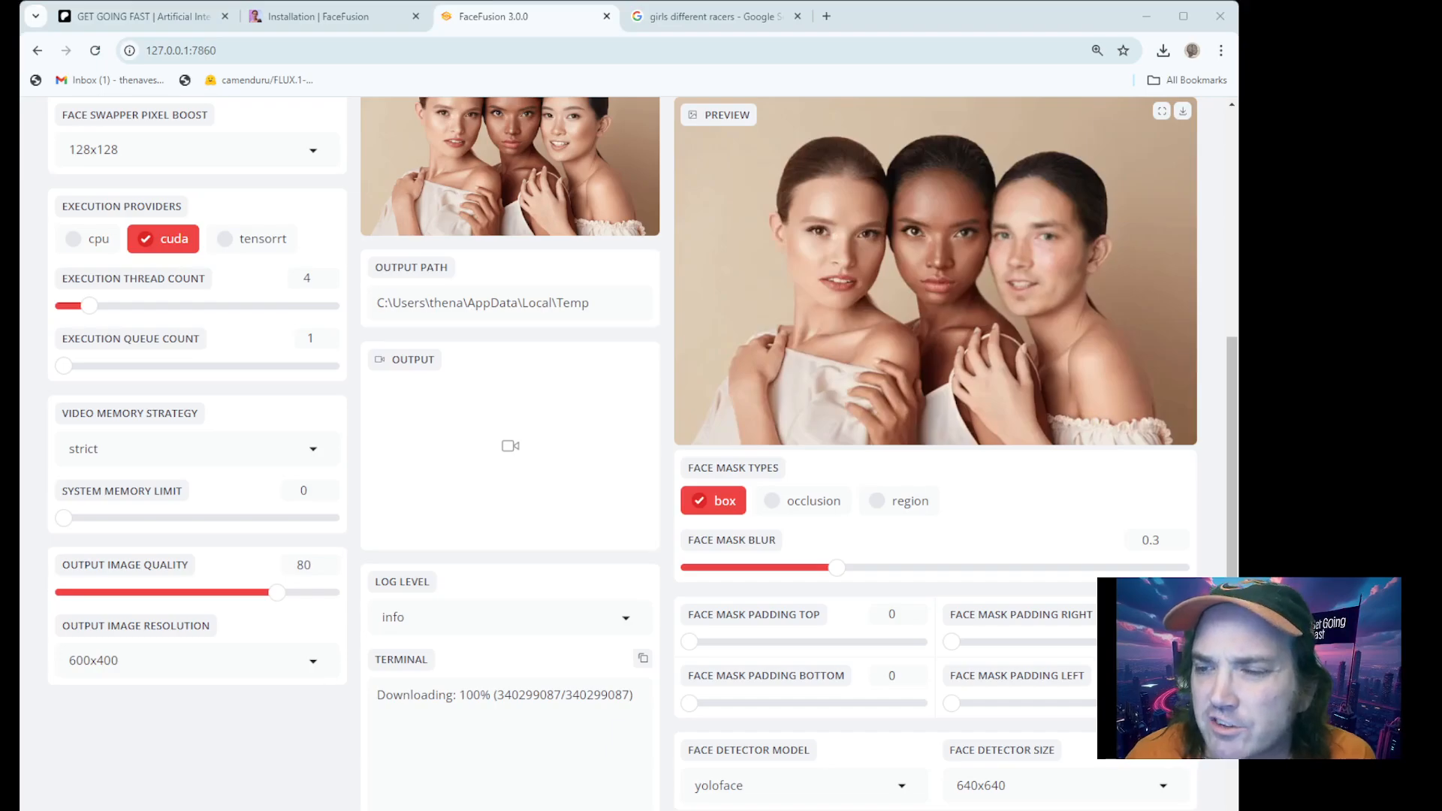
left_click(768, 501)
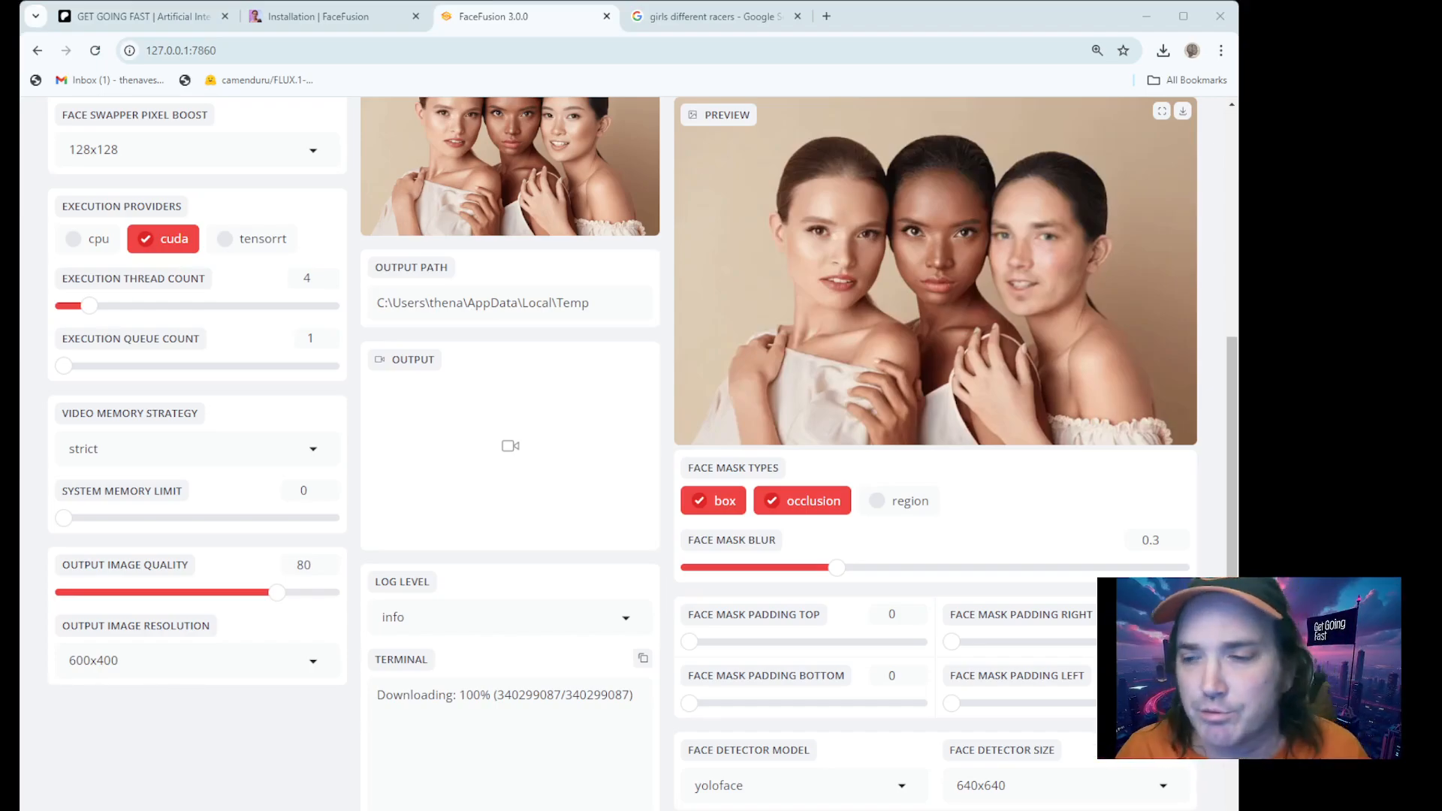
scroll(511, 450, "down", 2)
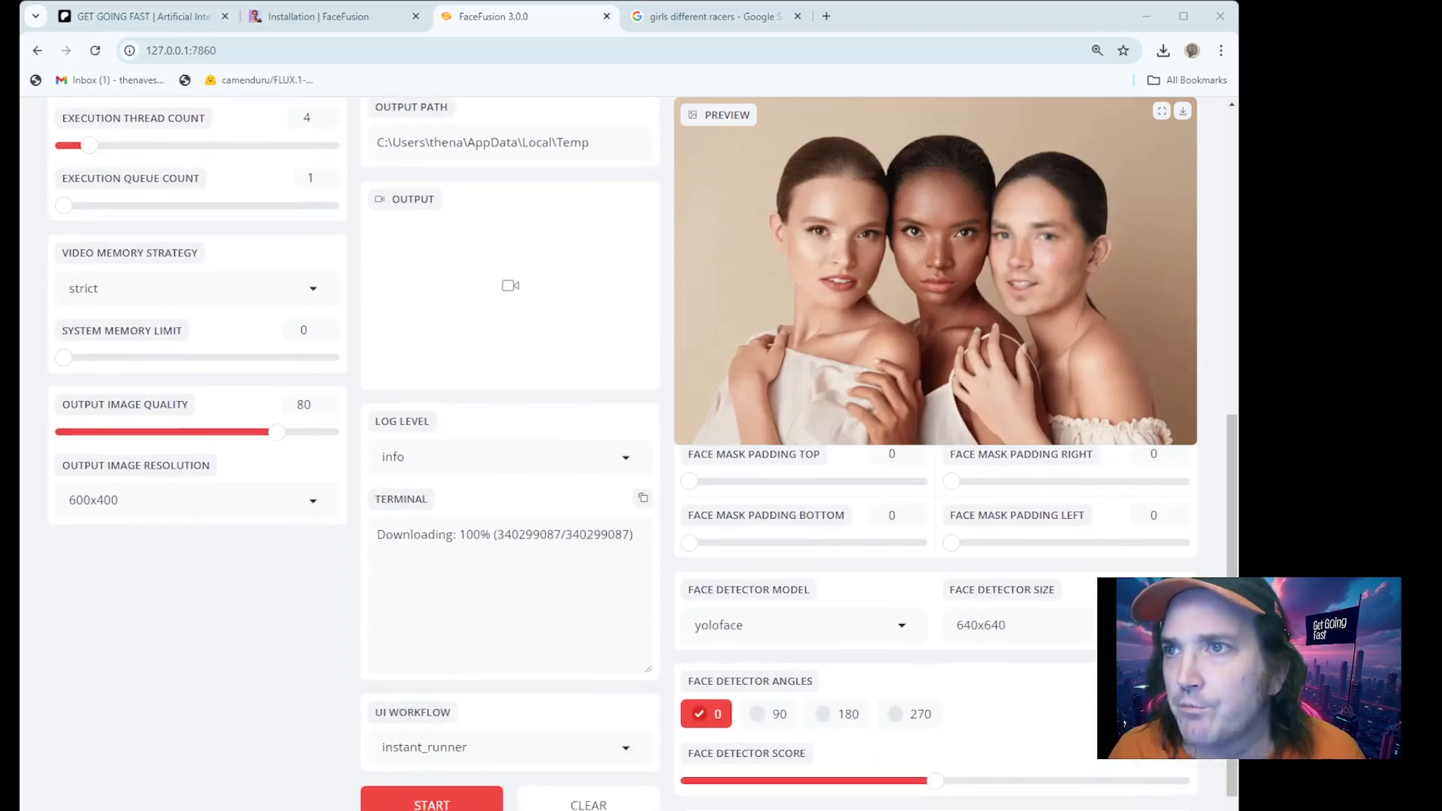
Step: Replace the three-woman portrait target with the video 20240921_032404.mp4 of the red-haired woman
scroll(599, 339, "up", 6)
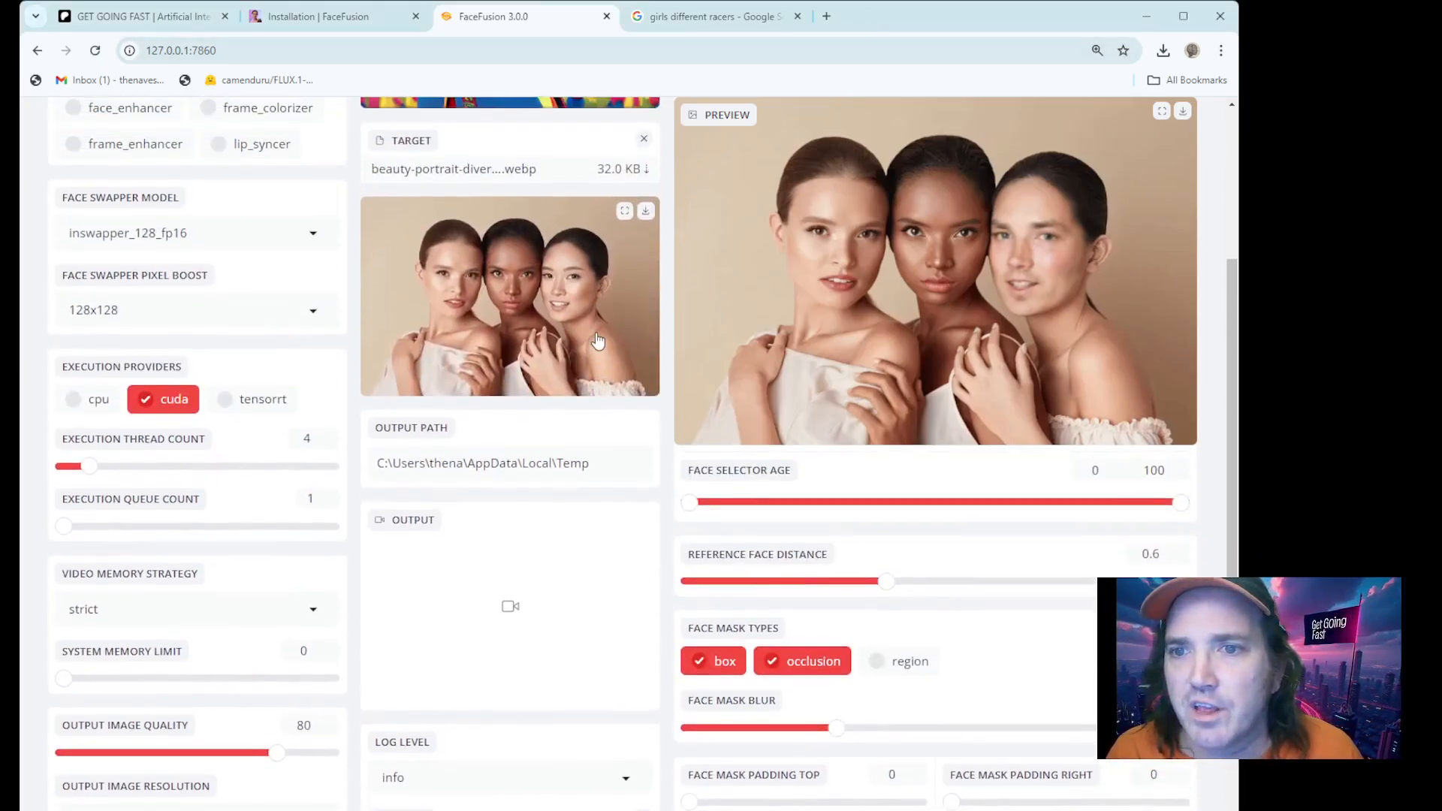
left_click(643, 299)
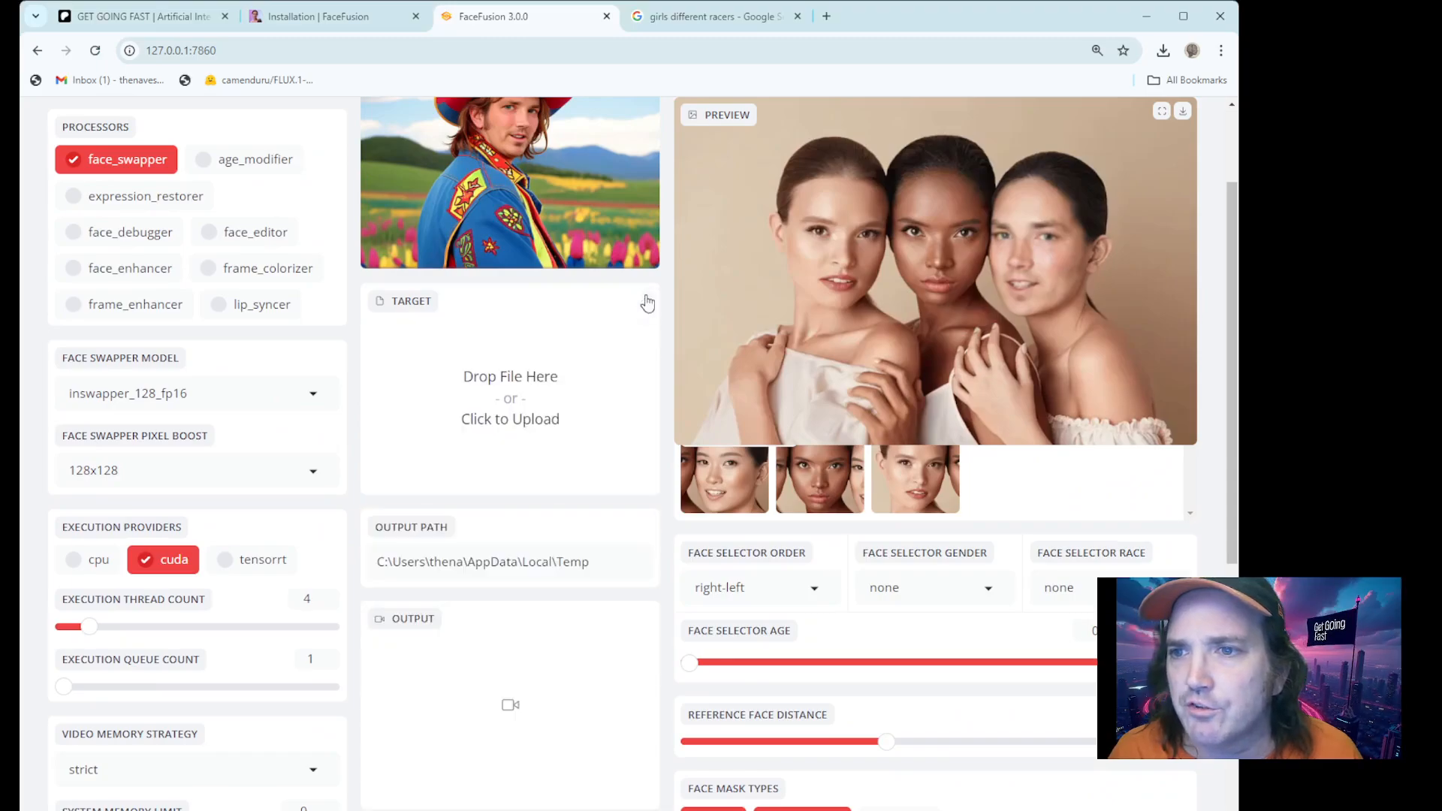
left_click(576, 423)
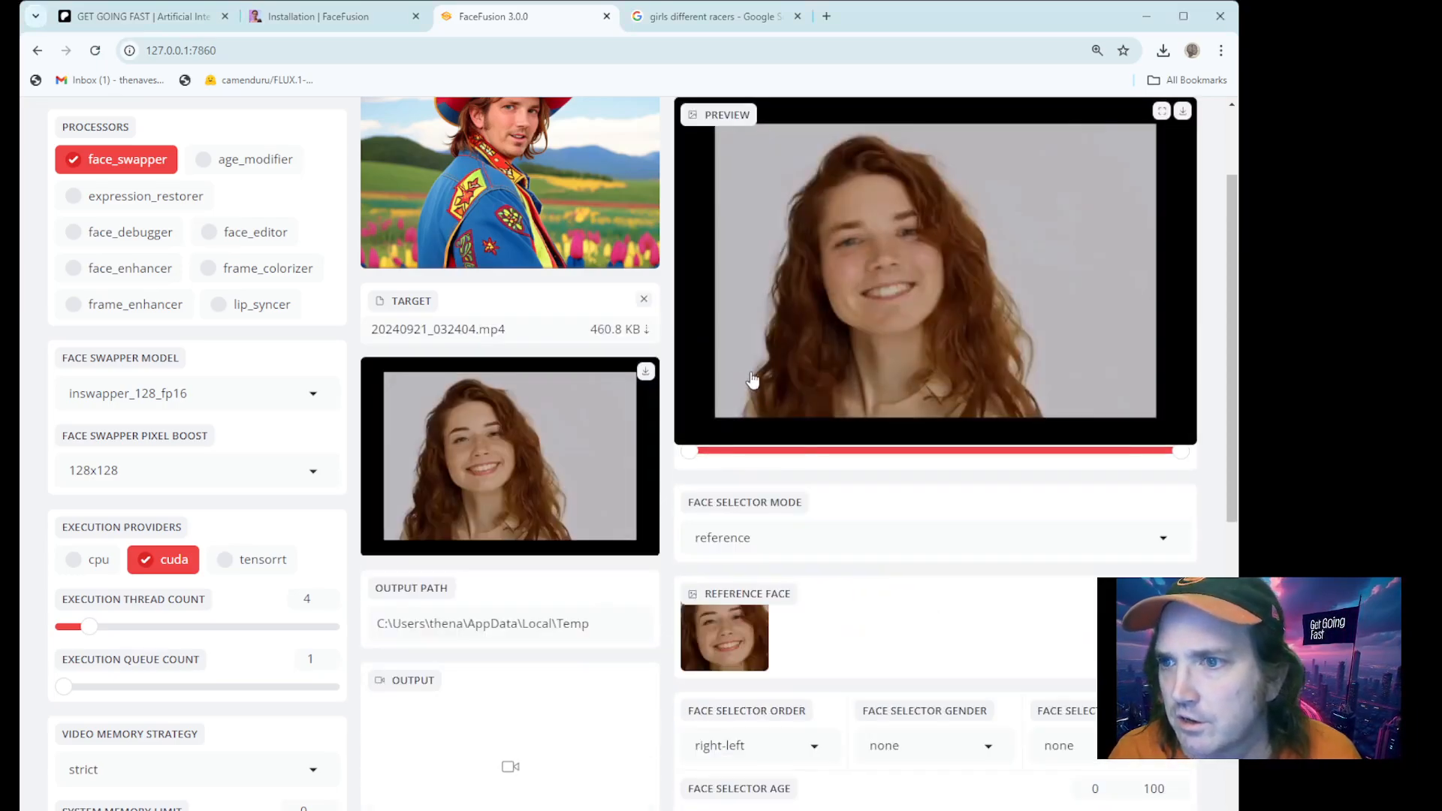
mouse_move(532, 419)
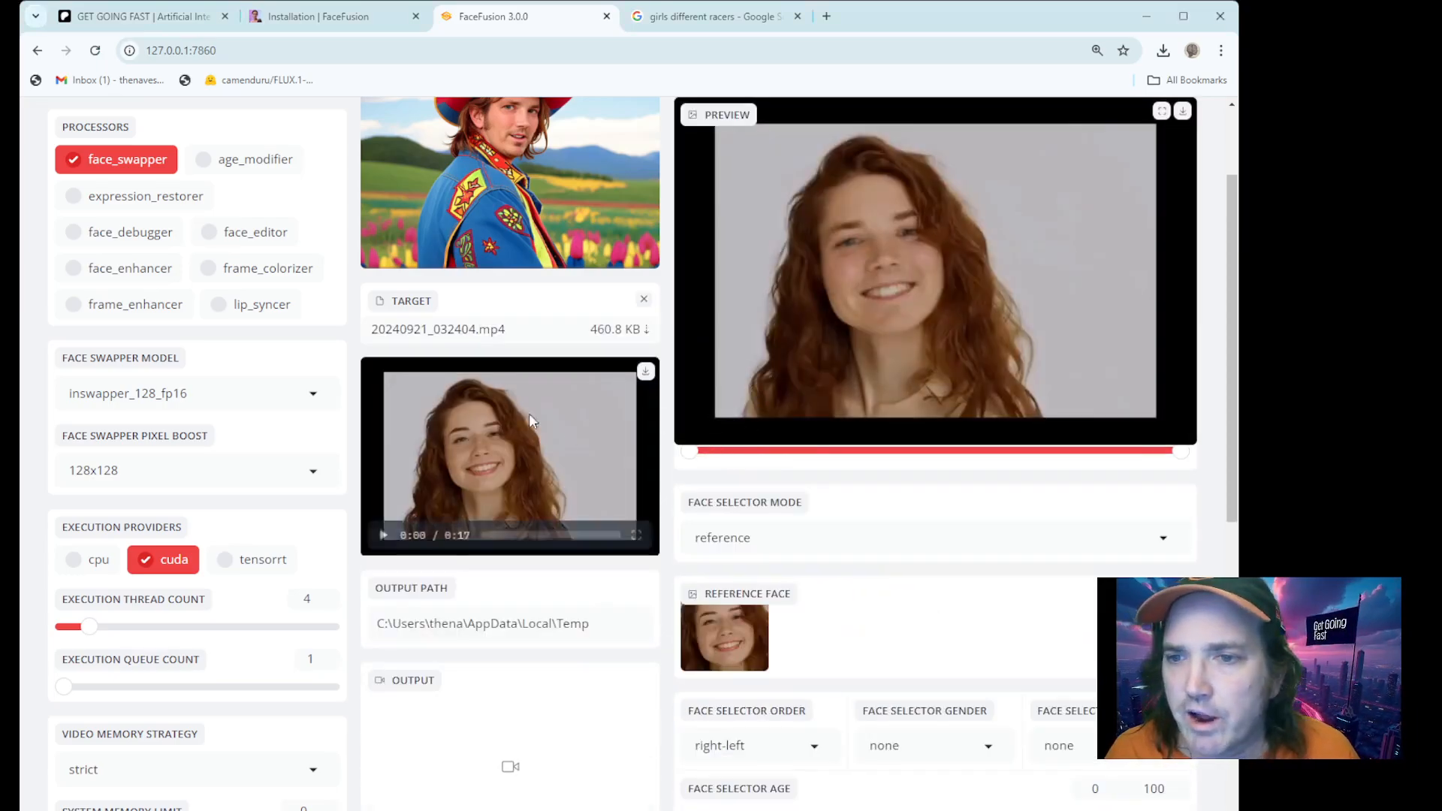
Step: Play part of the target video of the red-haired woman and preview the face swap at frame 34
left_click(382, 535)
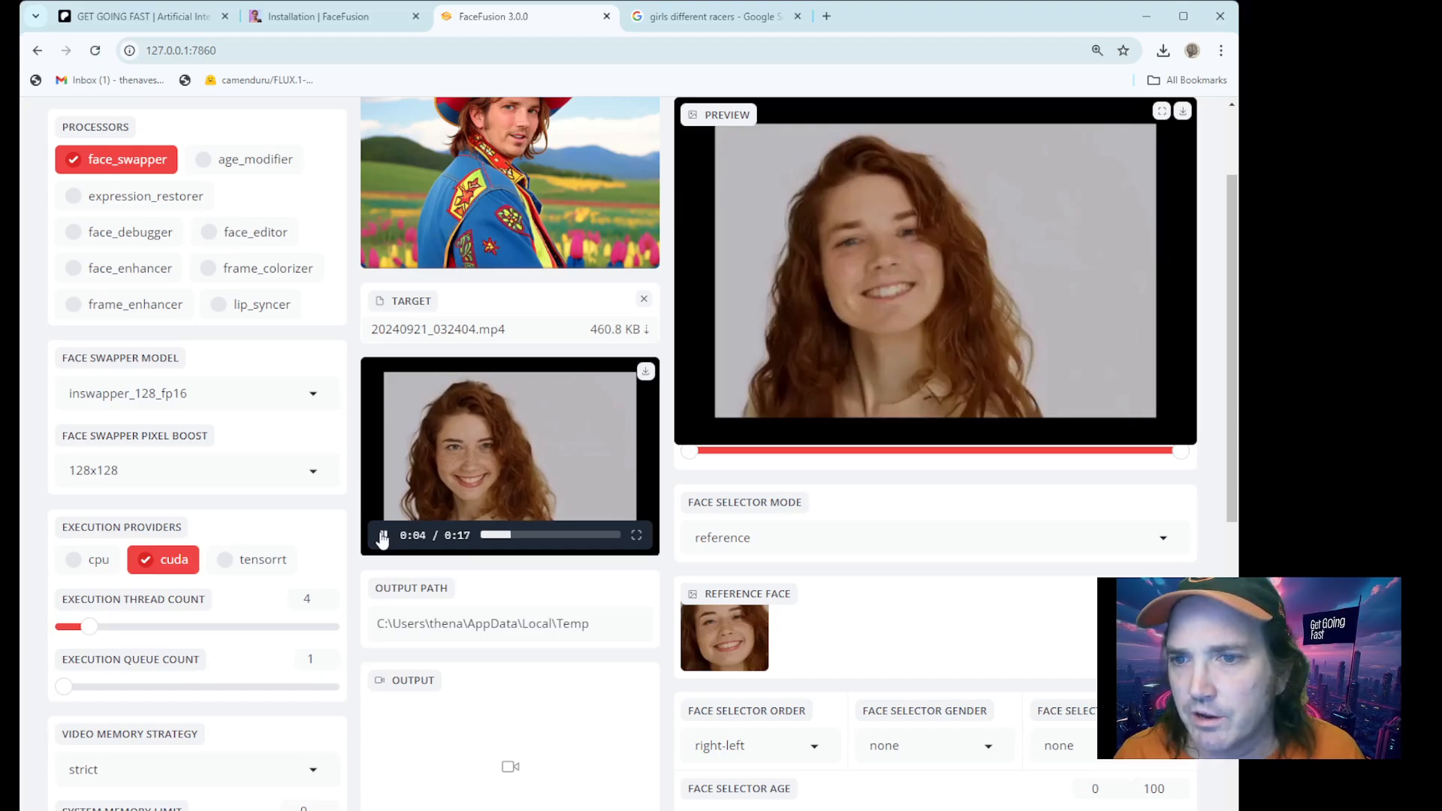
left_click(382, 534)
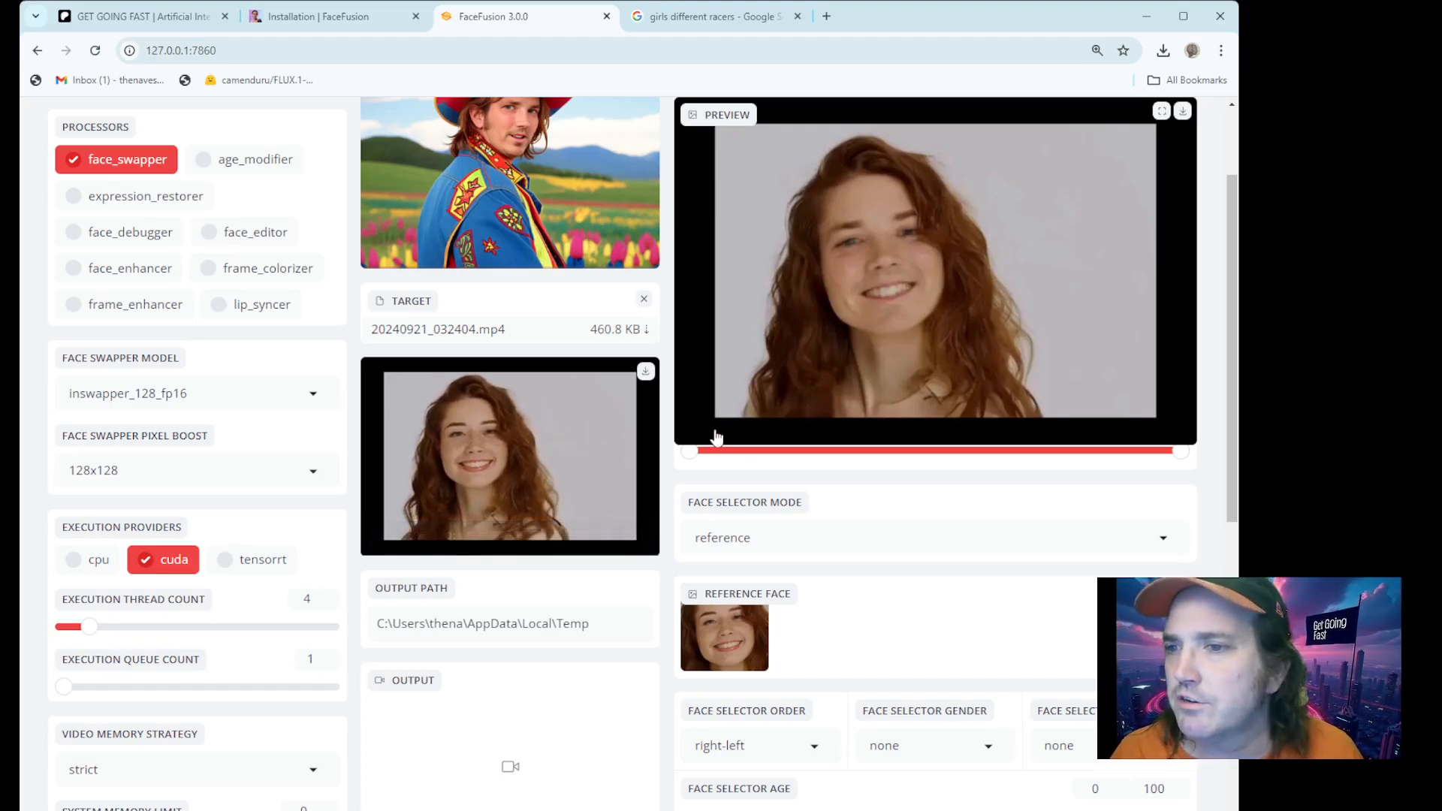
scroll(800, 470, "up", 2)
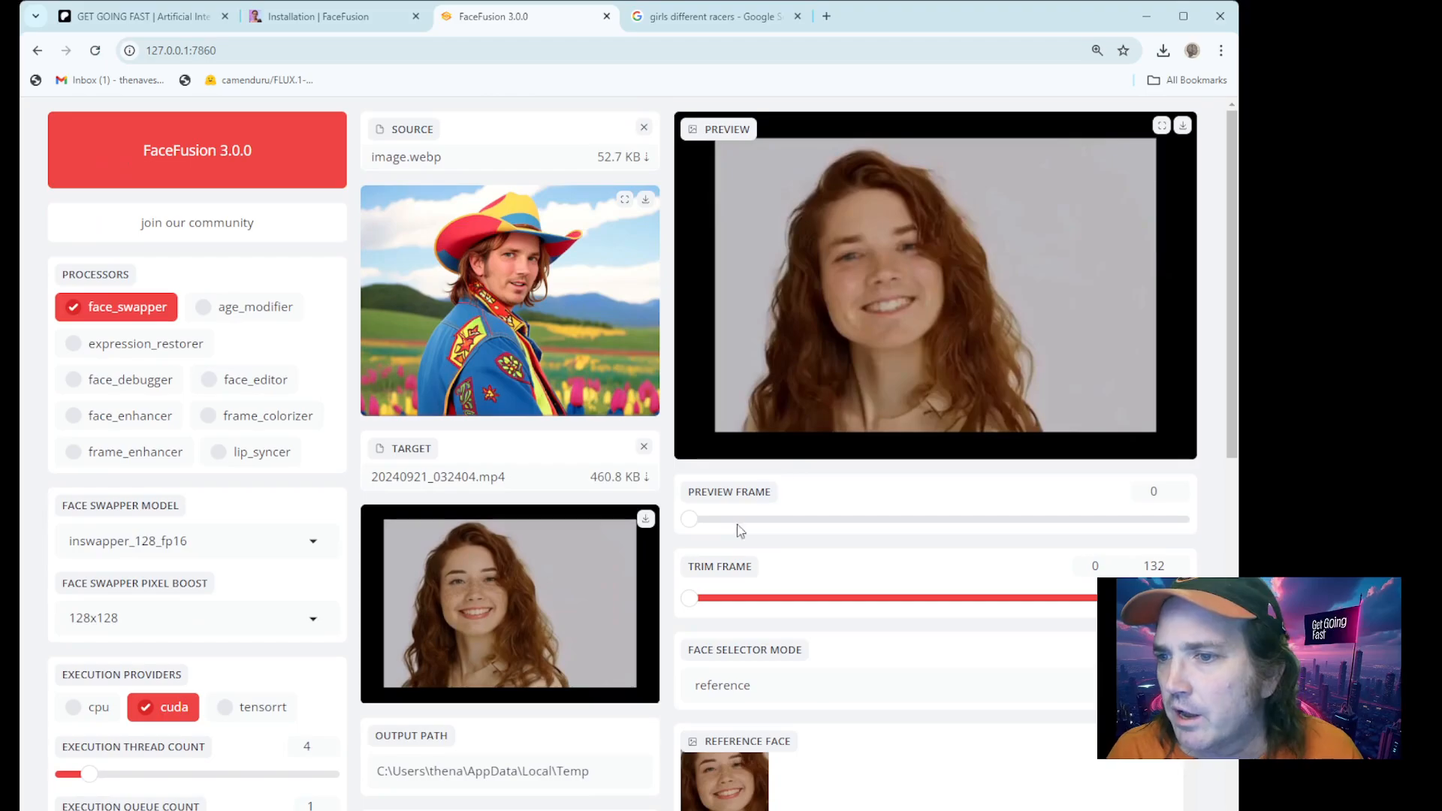
left_click_drag(702, 526, 816, 521)
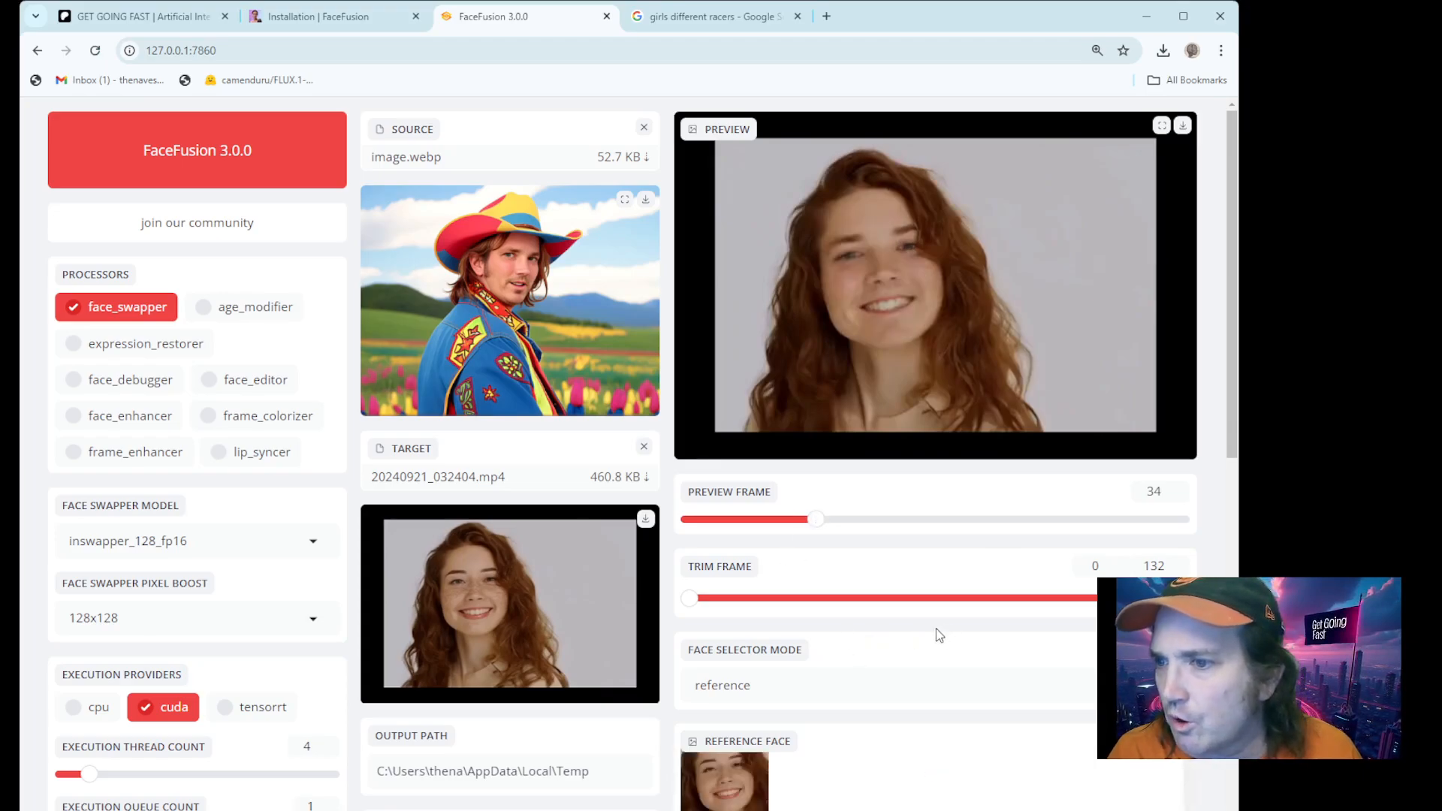
Step: Set the face selector order to left-right
left_click_drag(1234, 413, 1232, 476)
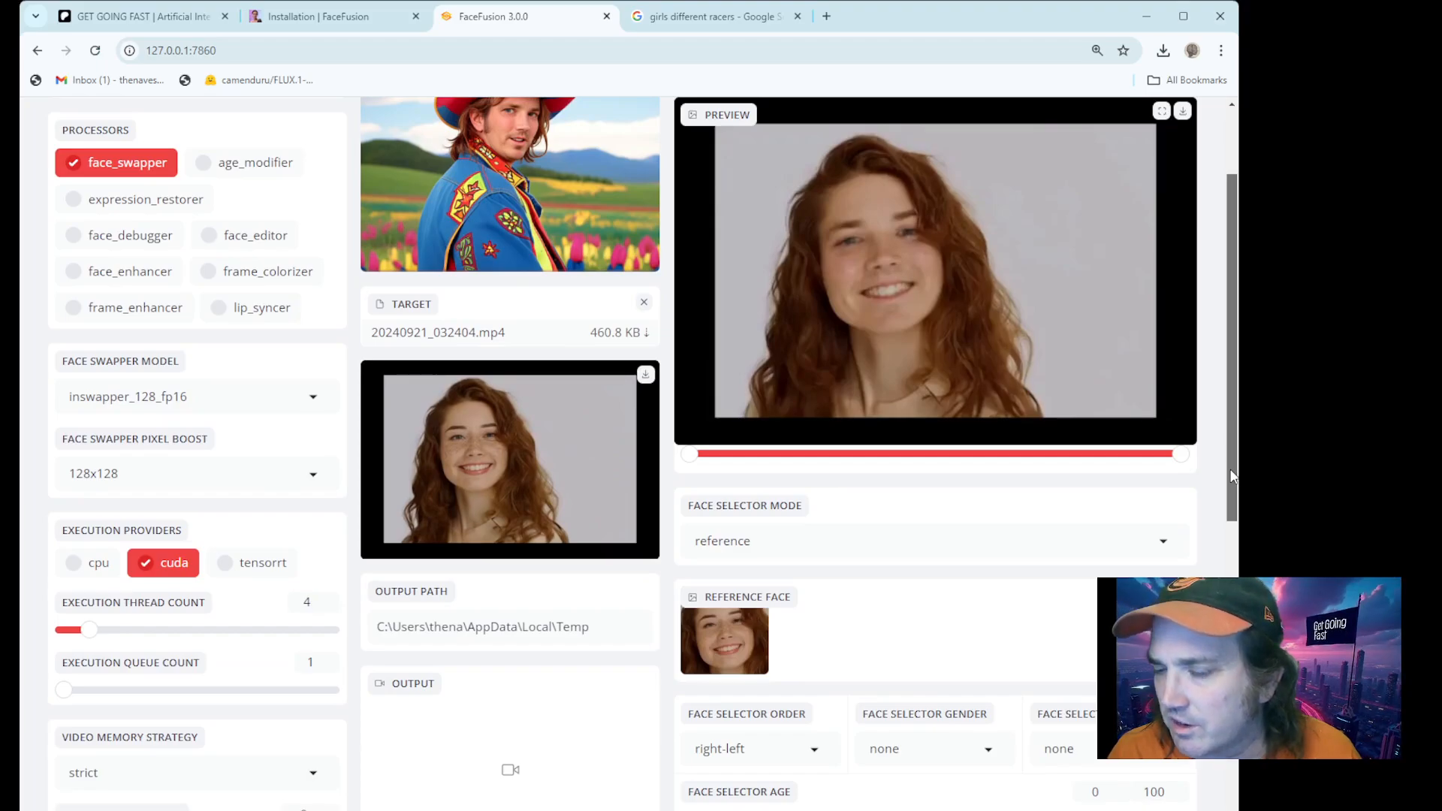
left_click(811, 748)
left_click(721, 496)
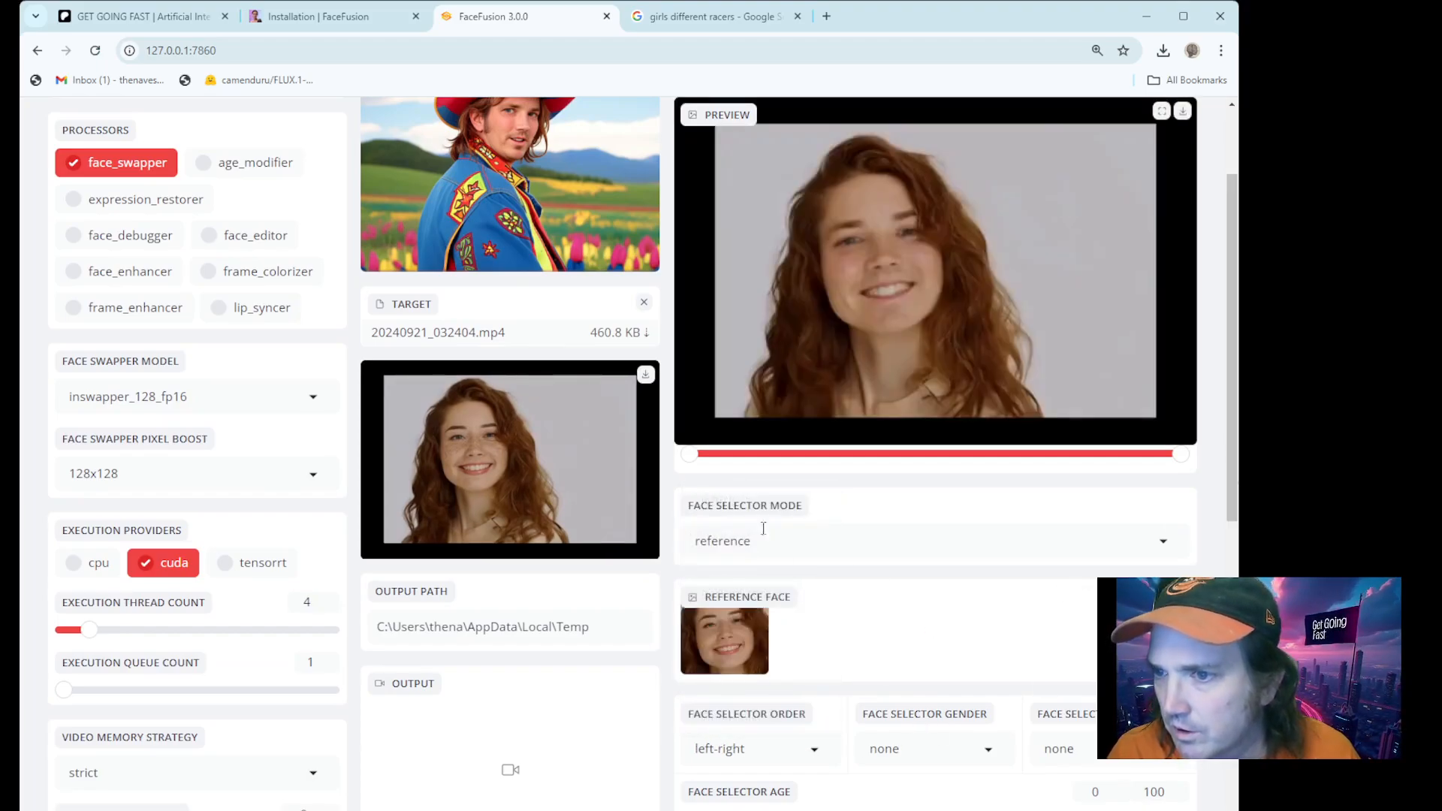
scroll(821, 599, "up", 2)
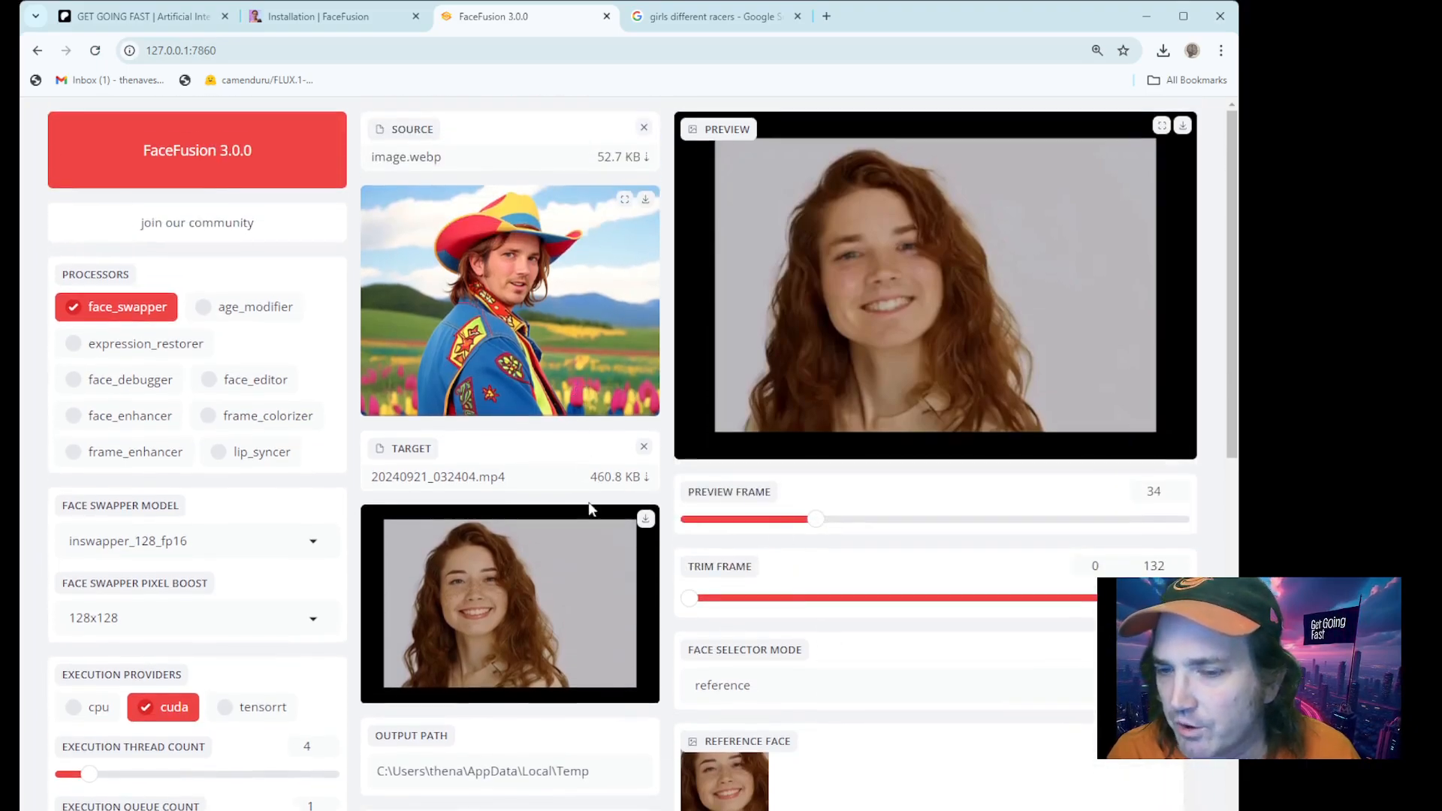
scroll(590, 509, "down", 4)
scroll(594, 512, "up", 4)
scroll(676, 526, "down", 4)
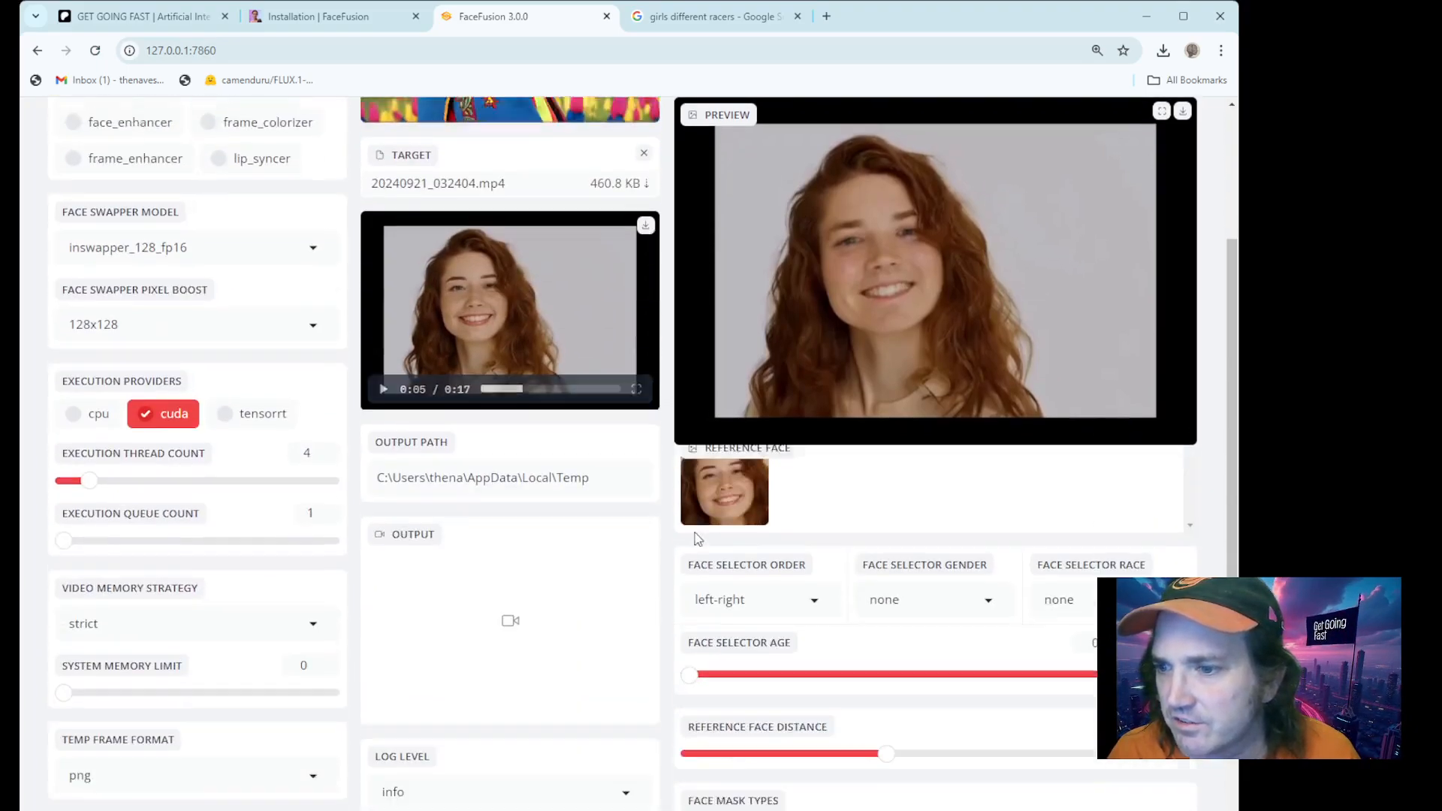
Step: Set the face selector gender to female and keep the race at none
scroll(827, 593, "up", 1)
left_click(941, 639)
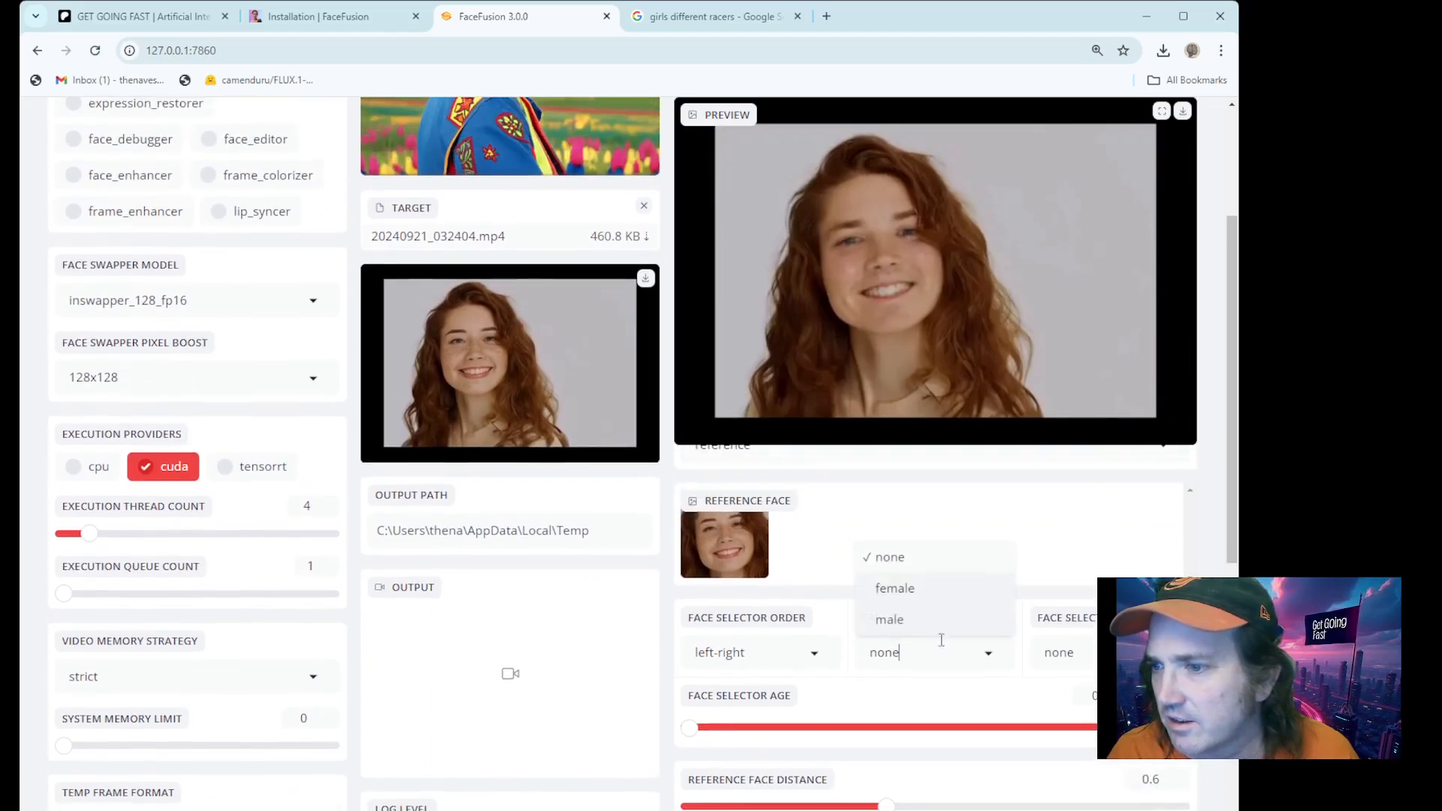
left_click(909, 590)
left_click(1080, 653)
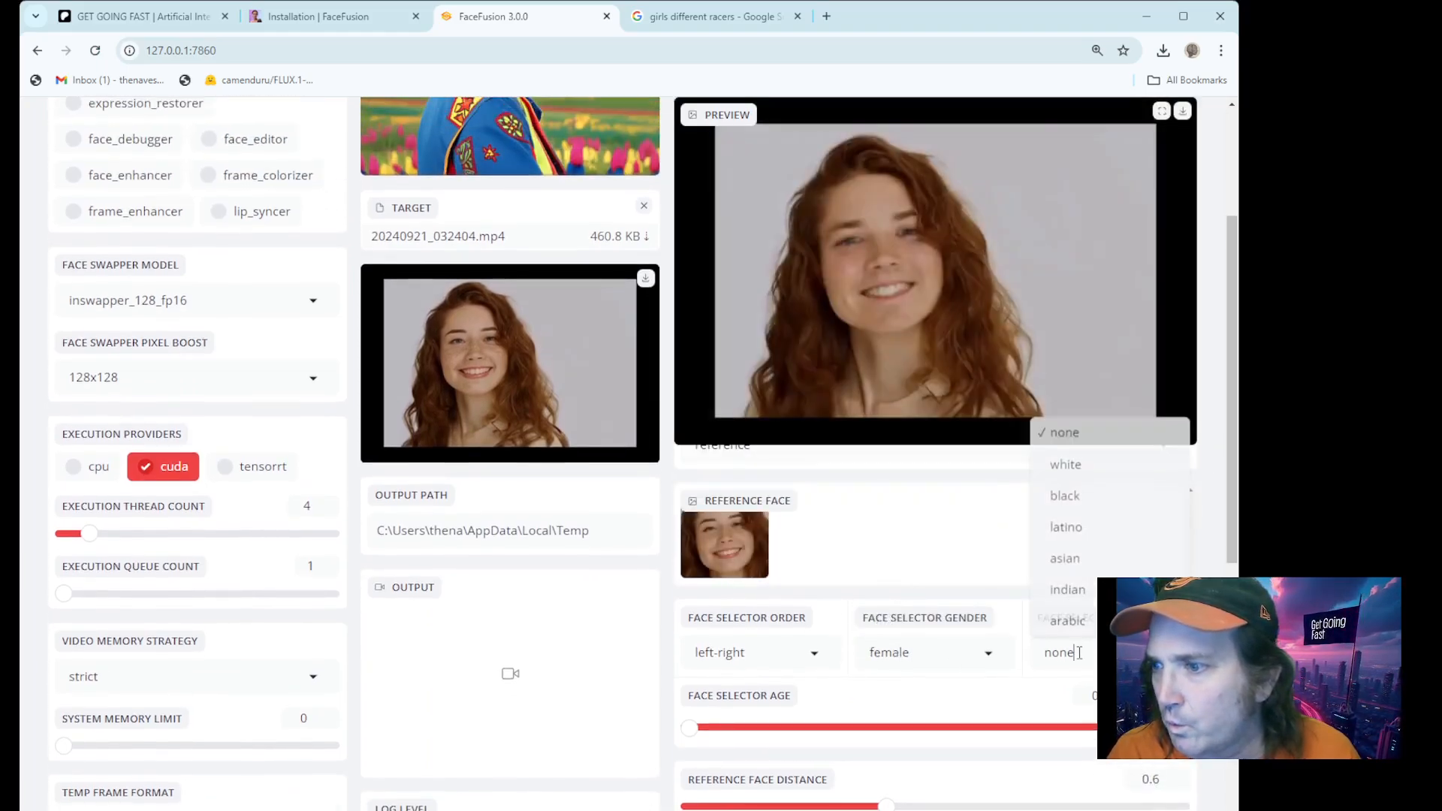
left_click(1065, 436)
scroll(939, 623, "up", 4)
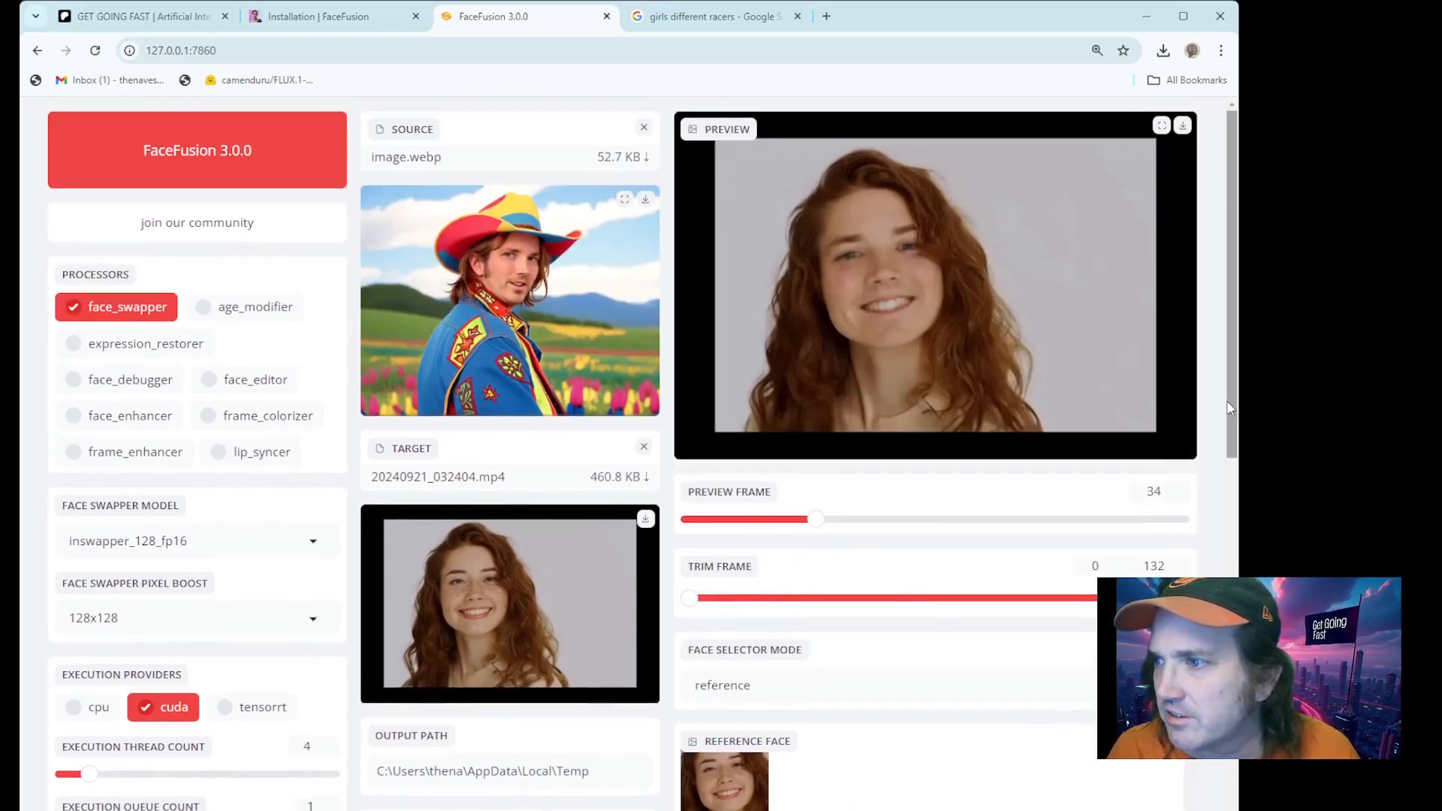
Step: Disable the occlusion face mask type, leaving only box enabled
left_click_drag(1230, 408, 1230, 555)
scroll(795, 724, "down", 1)
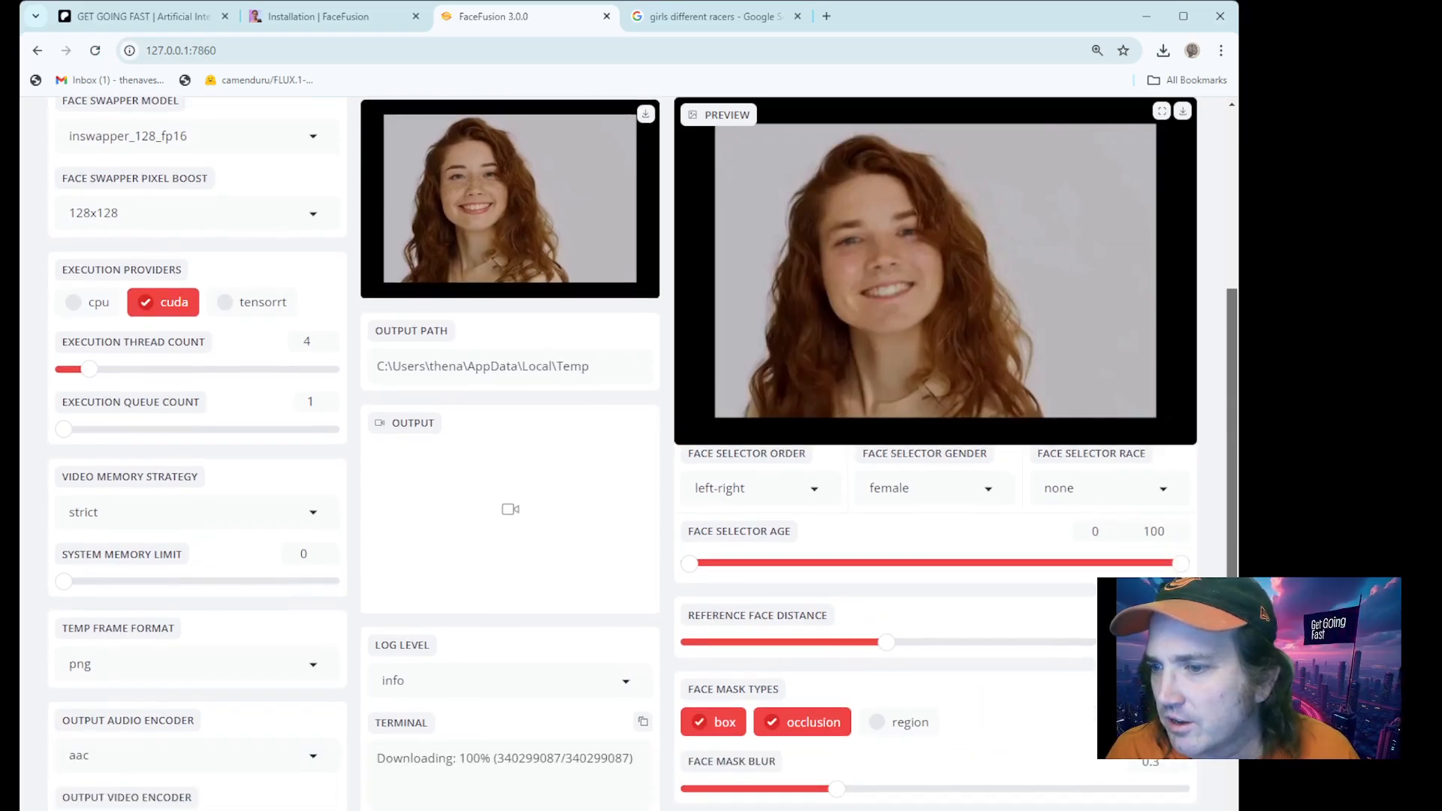
left_click(798, 722)
scroll(983, 657, "up", 6)
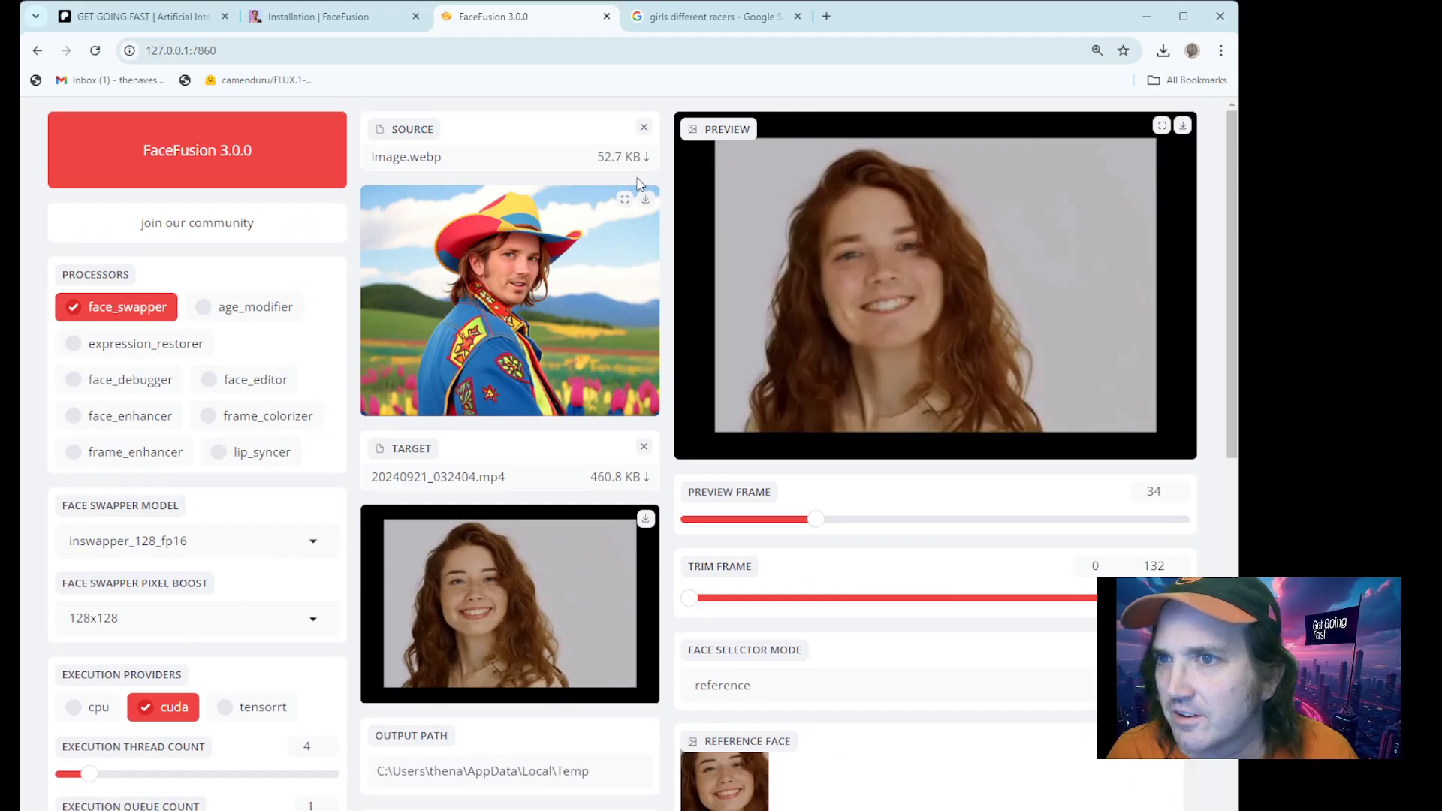
Step: Replace the cowboy source image with self.png and preview the swap at frame 70
left_click(645, 129)
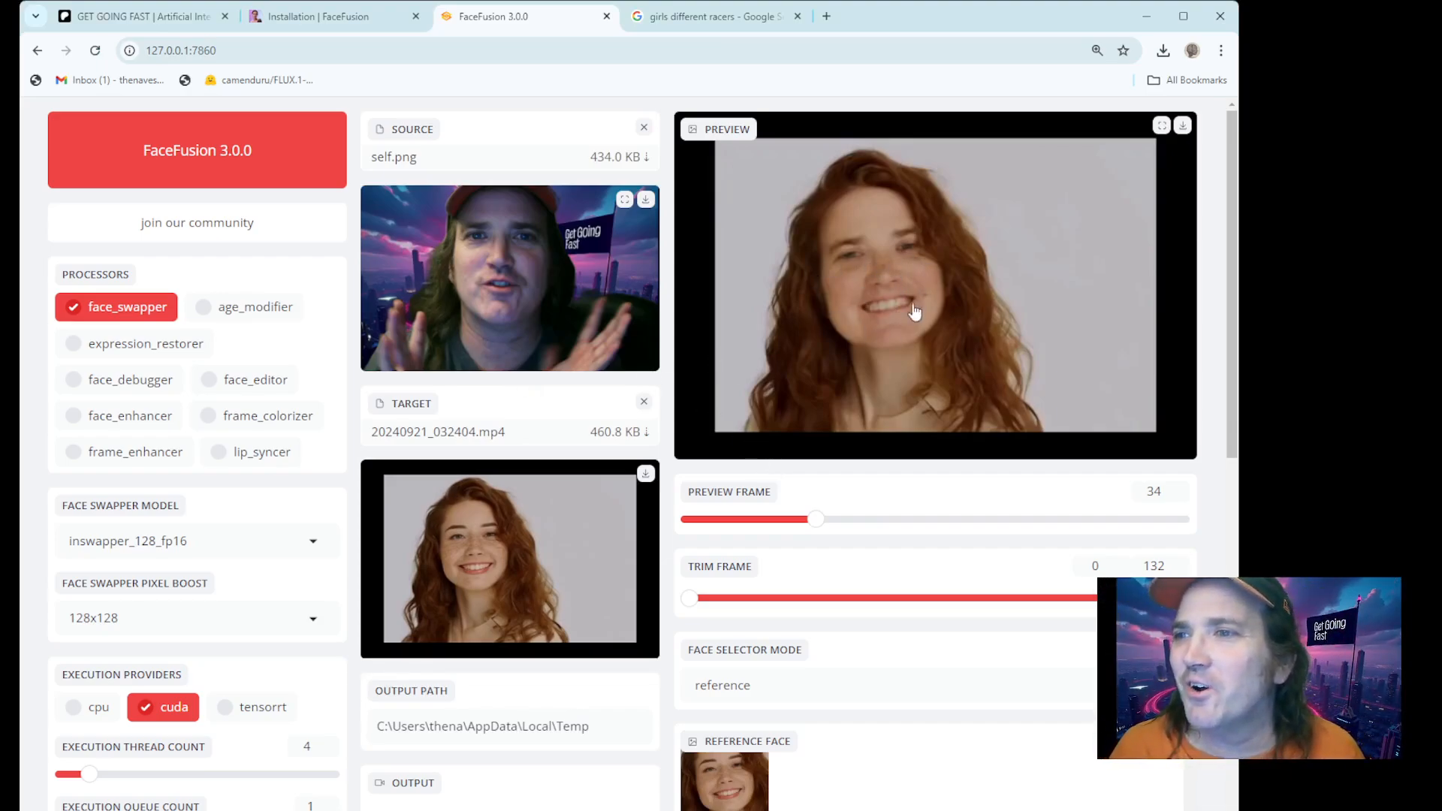
left_click_drag(813, 526, 952, 512)
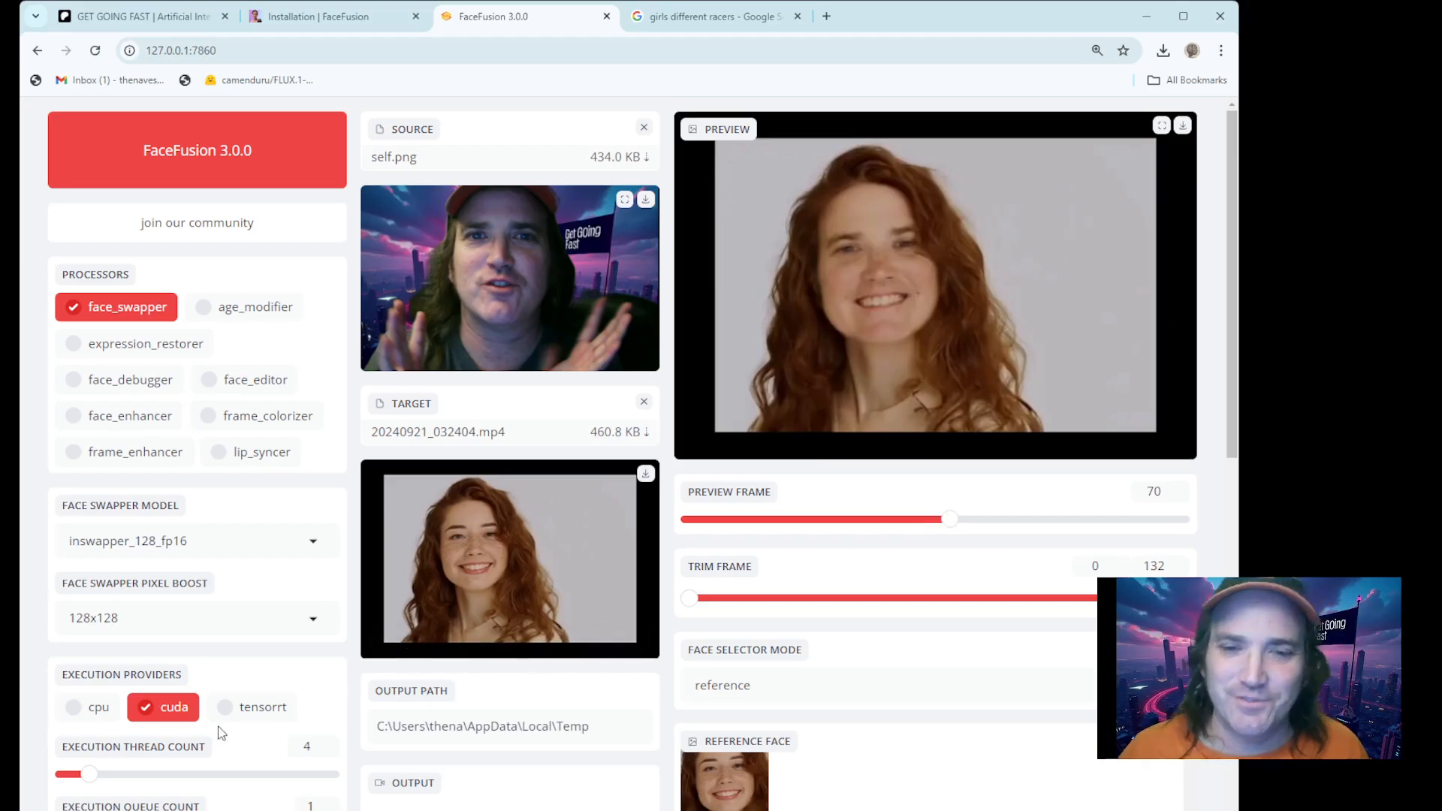
Step: Examine the output video settings, including the encoder, preset, quality, resolution and FPS
scroll(201, 717, "down", 5)
scroll(207, 721, "down", 3)
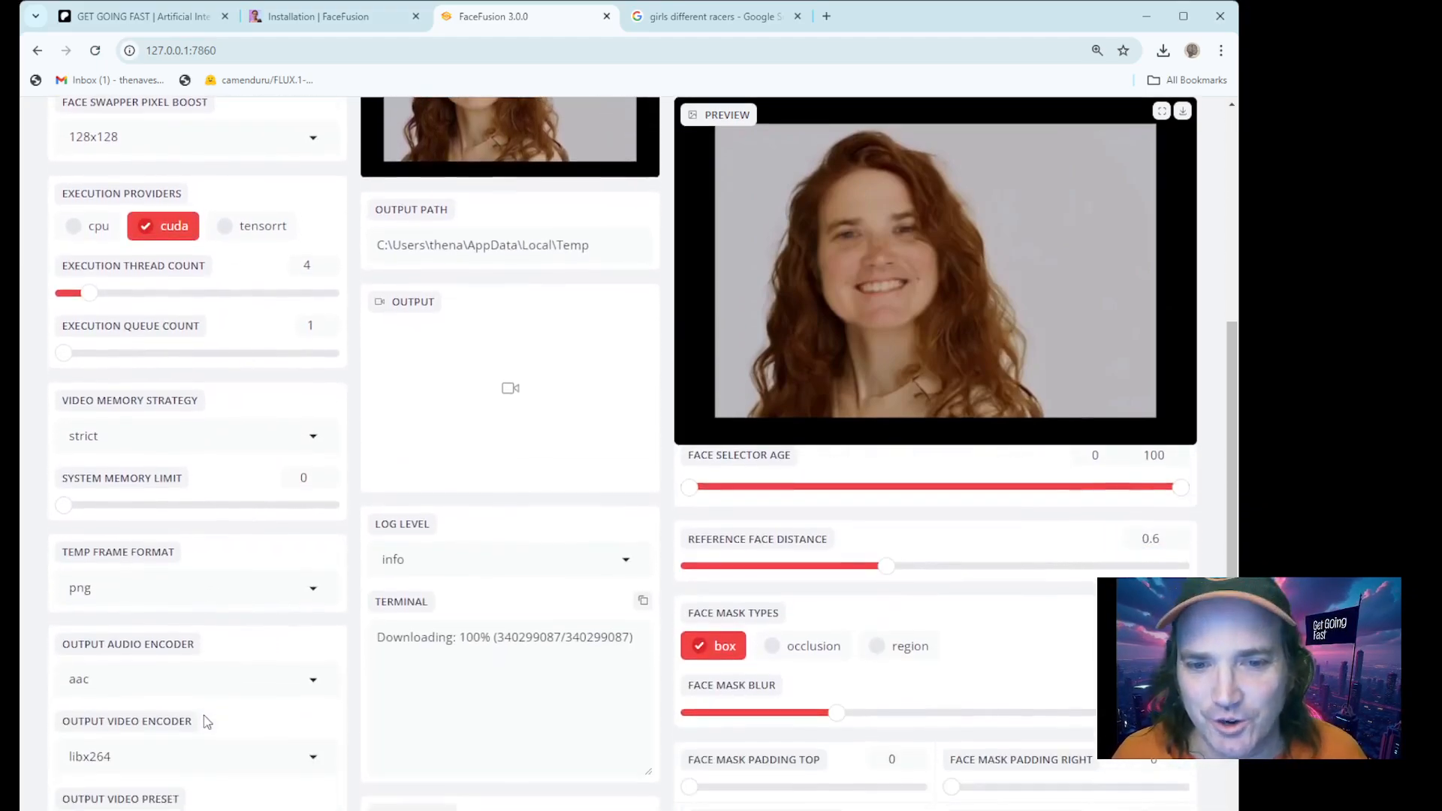
scroll(147, 641, "down", 2)
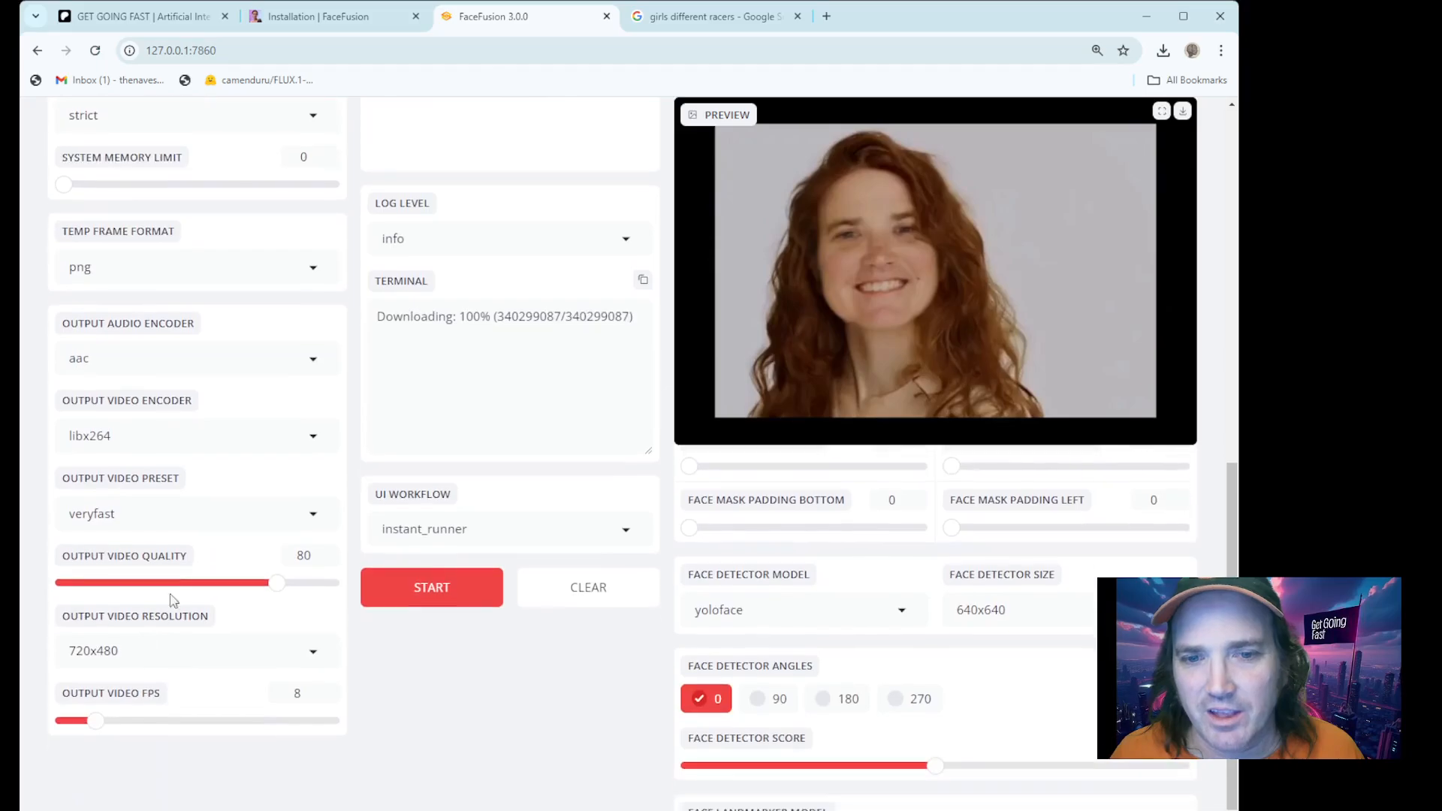
left_click(256, 517)
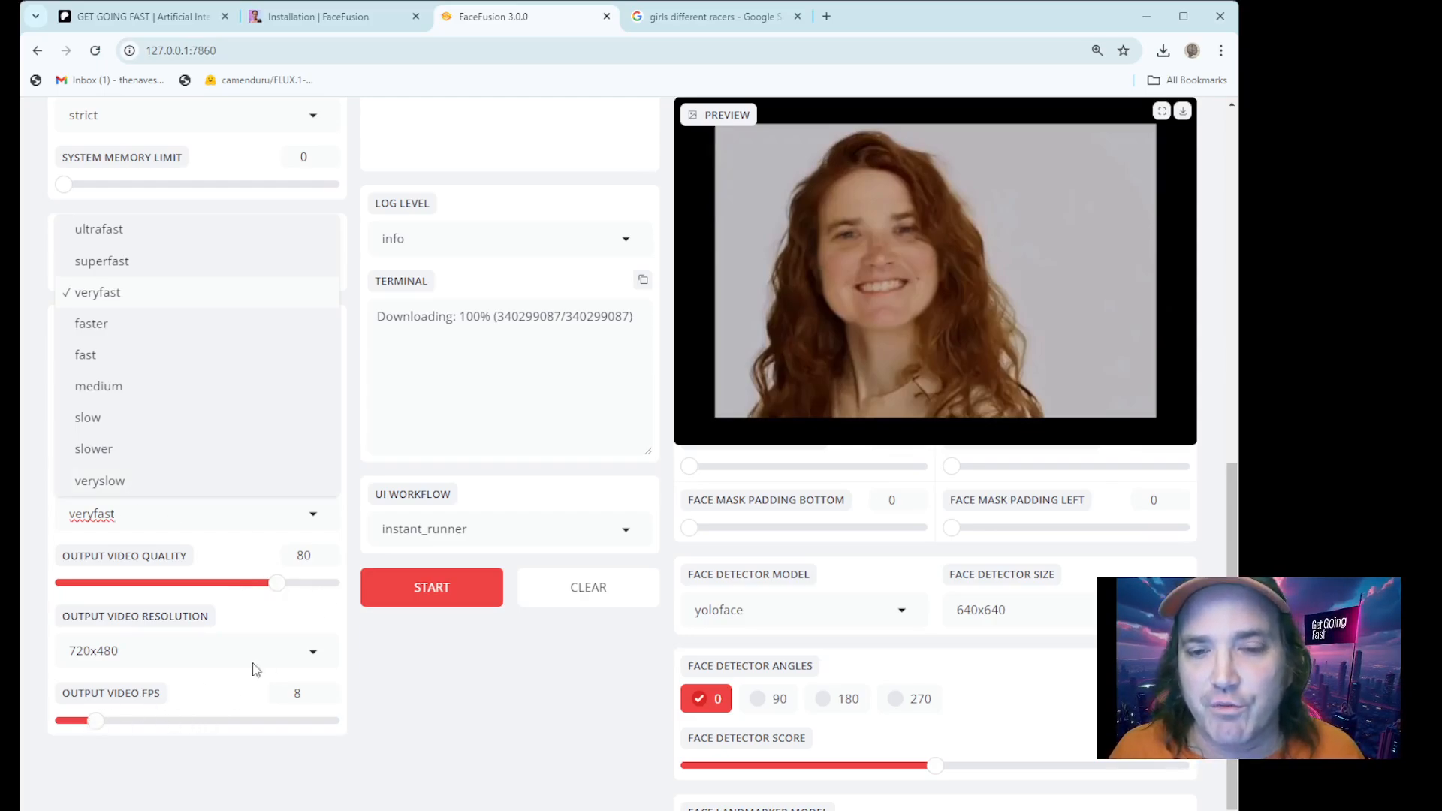
left_click(324, 654)
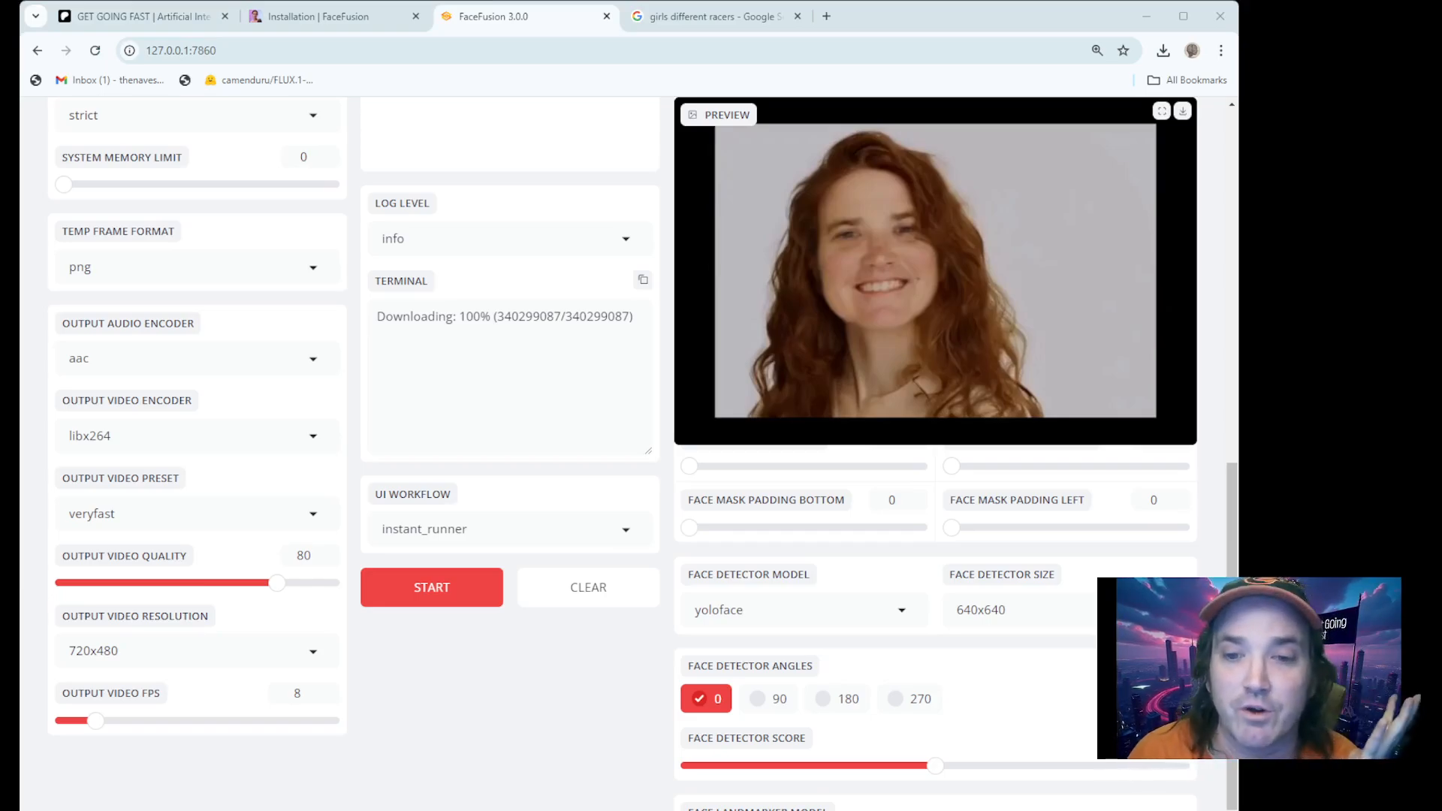
left_click(472, 699)
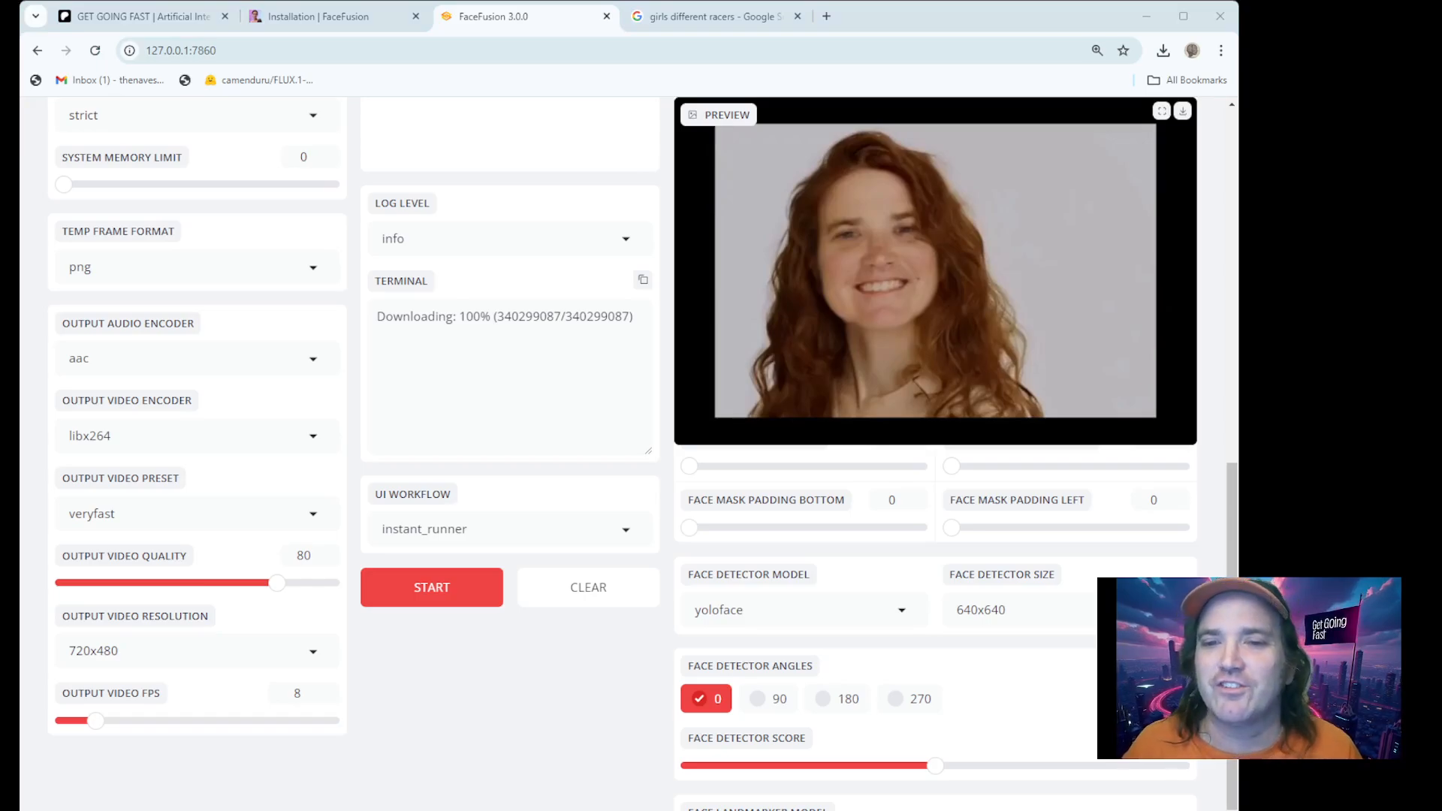
left_click(496, 697)
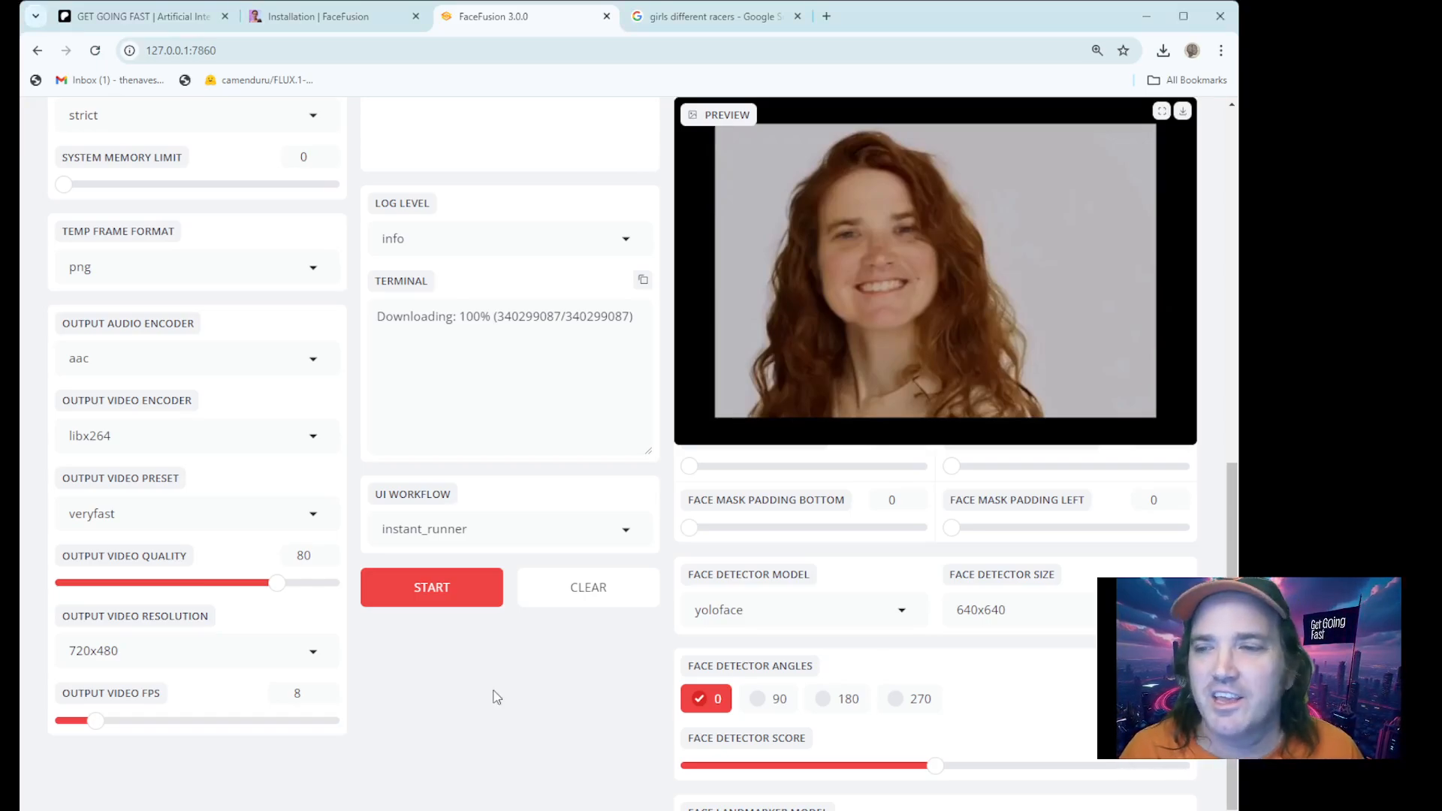
Step: Enable the age_modifier processor and try age modifier directions of 87 and -74, leaving it at -74
scroll(450, 509, "up", 3)
scroll(464, 563, "up", 7)
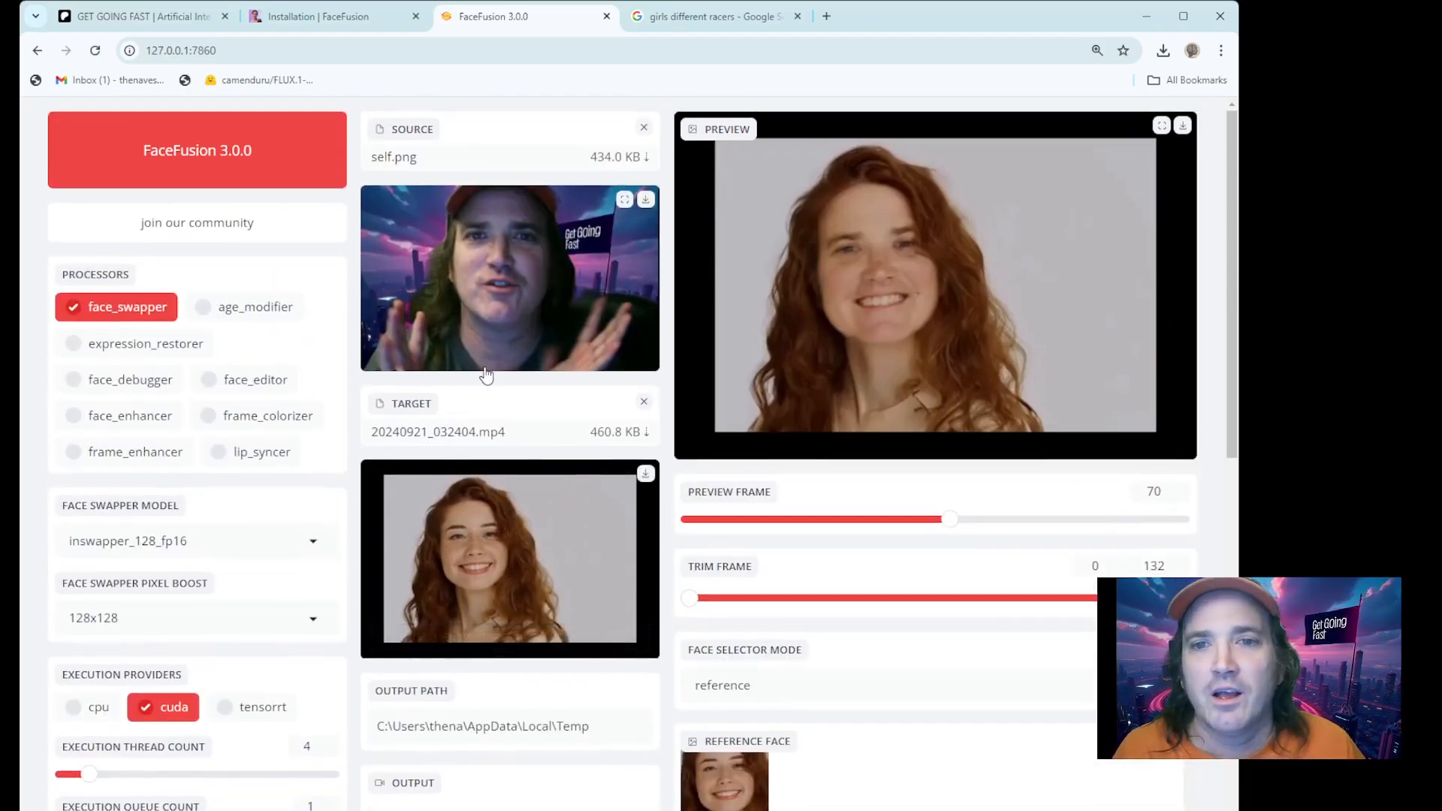
left_click(205, 308)
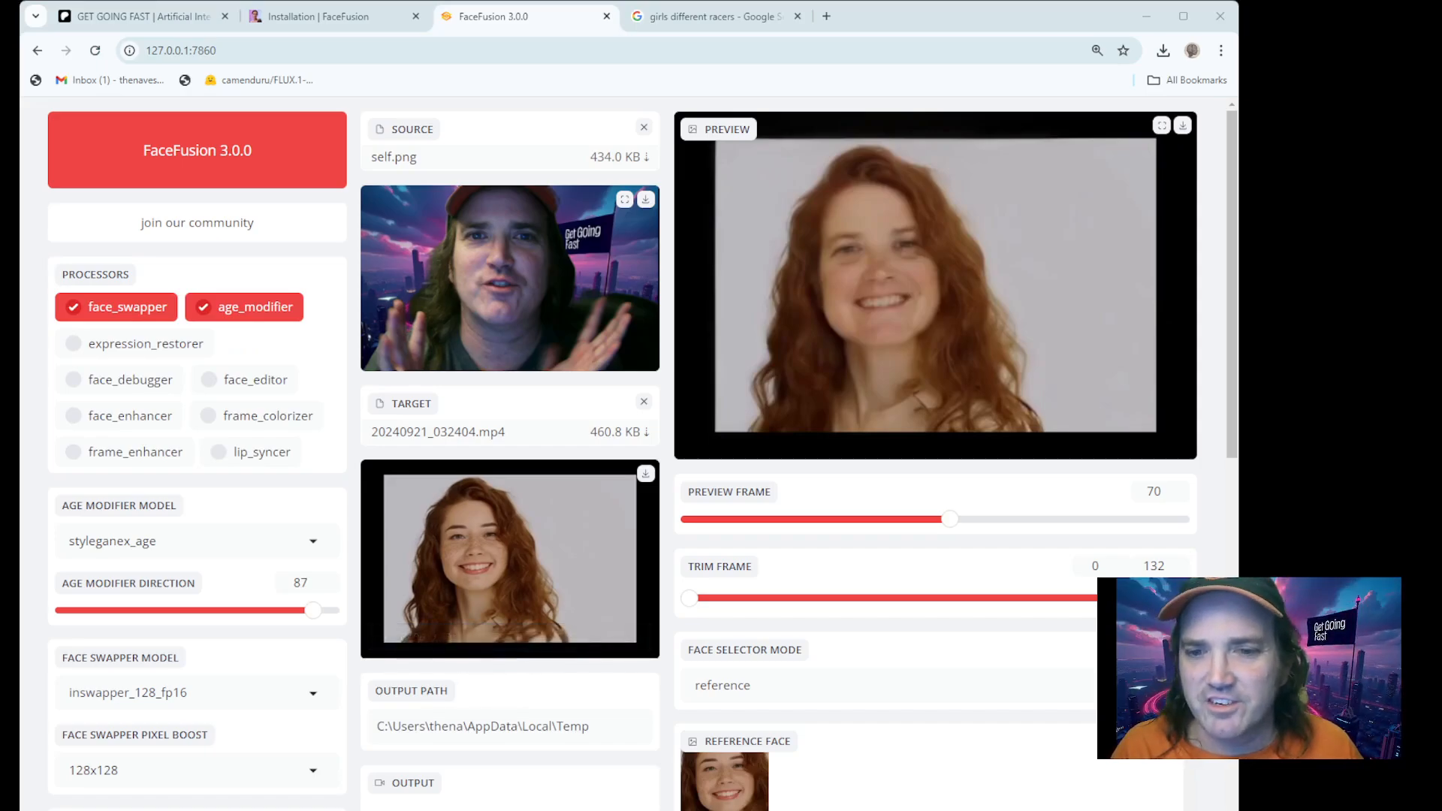
left_click_drag(313, 610, 99, 610)
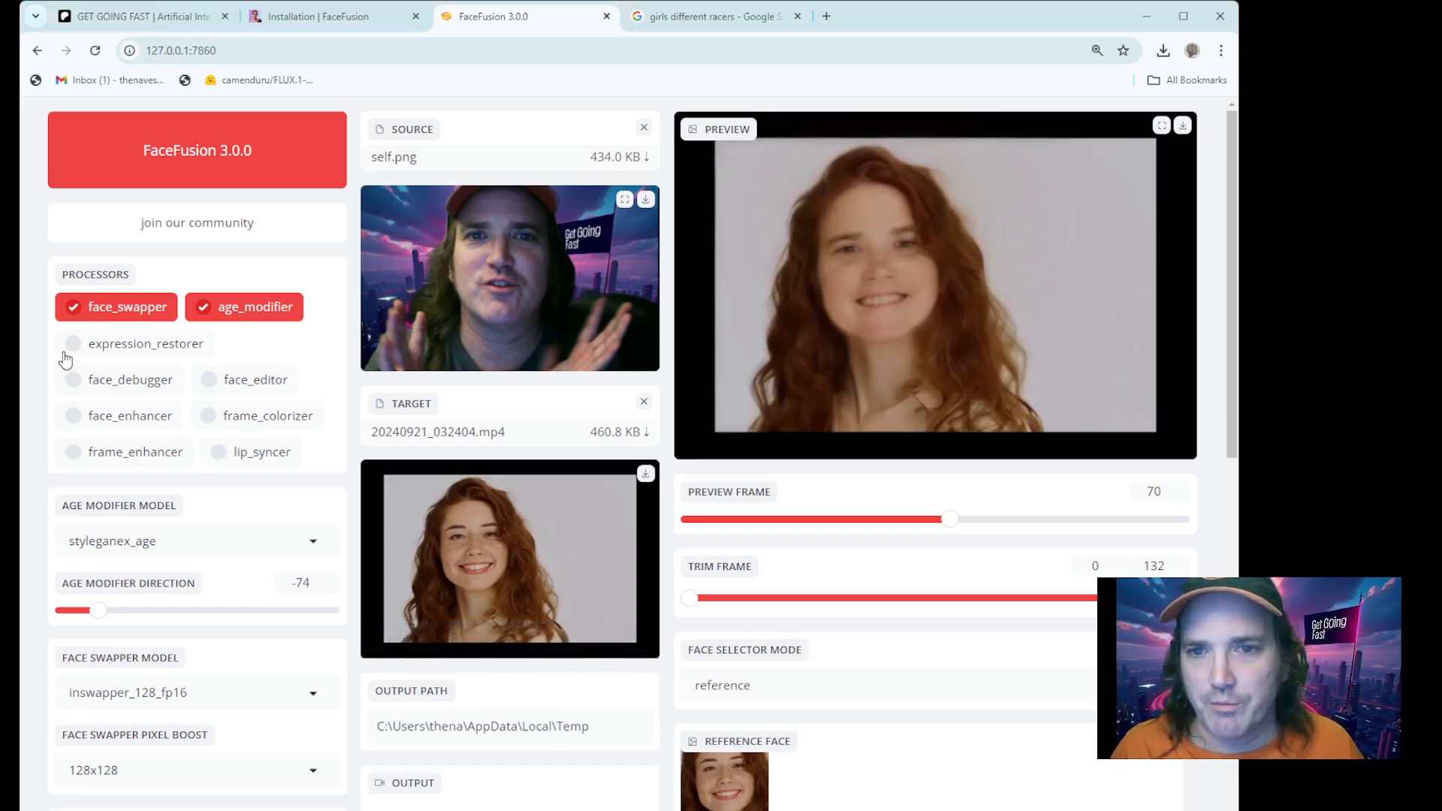
Step: Enable the face_enhancer processor and replace the target video with the PNG image of the ninja turtle and blonde woman
left_click(73, 417)
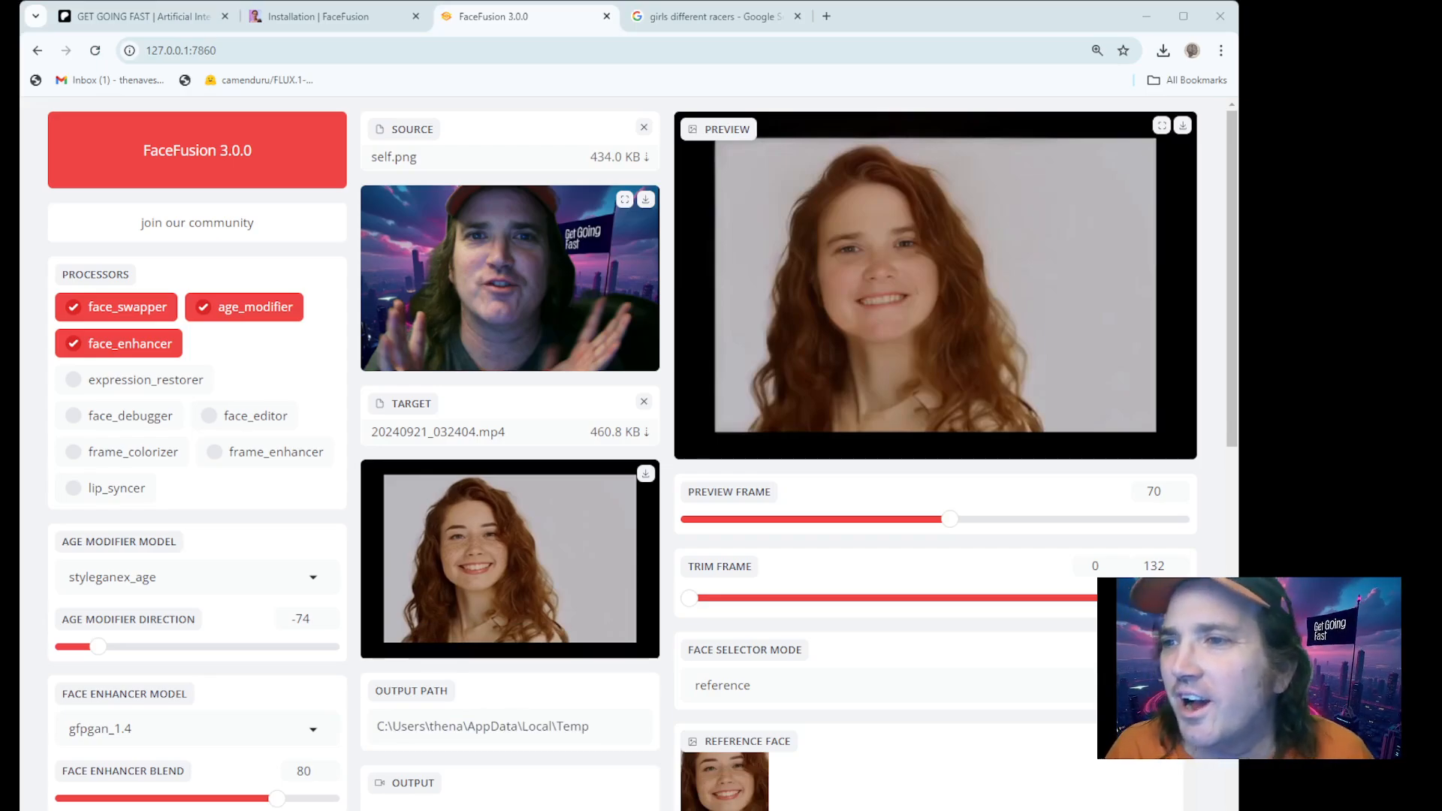
left_click(643, 401)
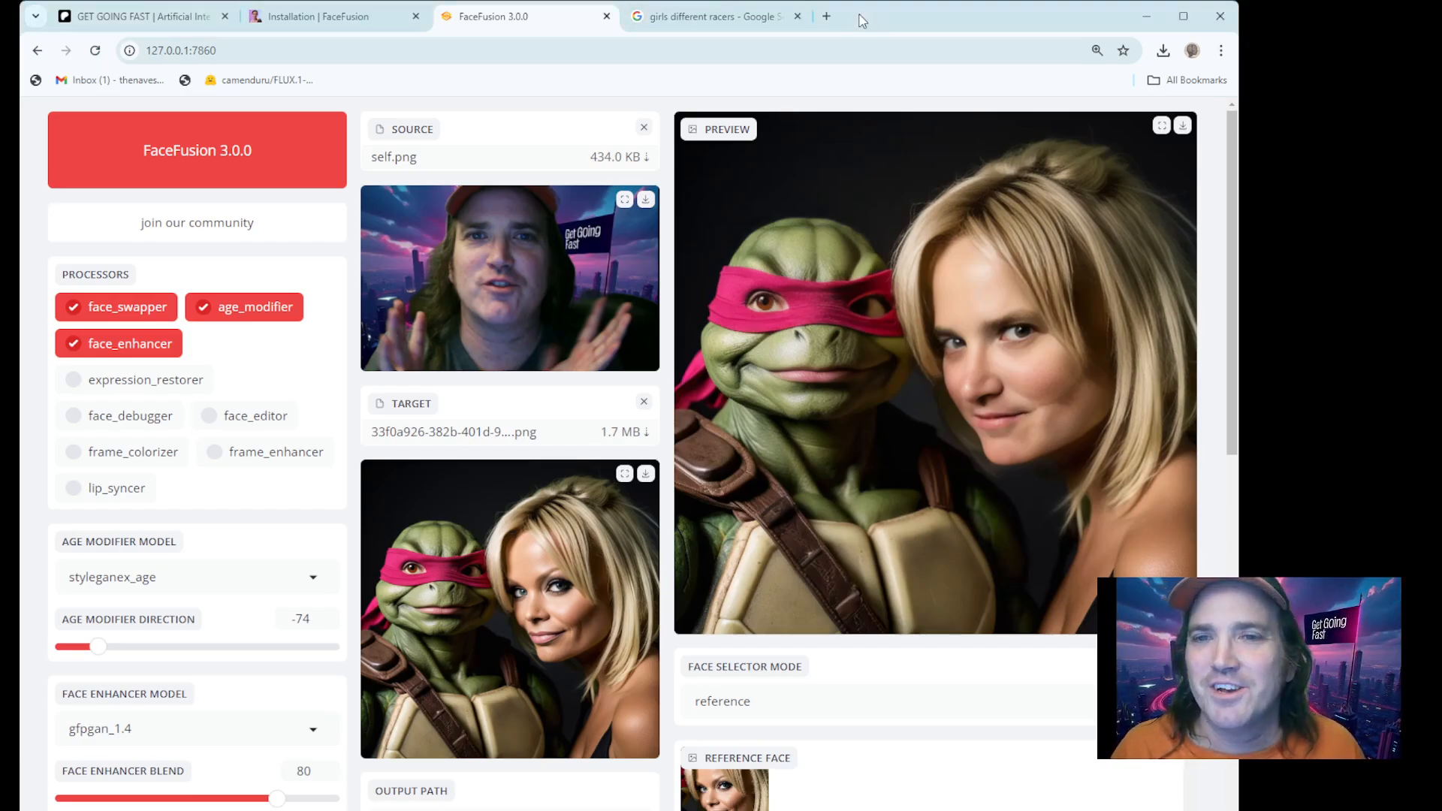
Step: Review the Farm-Hand member installers in the List of Available Software on the patreon.com/cognibuild page, and return to FaceFusion
left_click(111, 21)
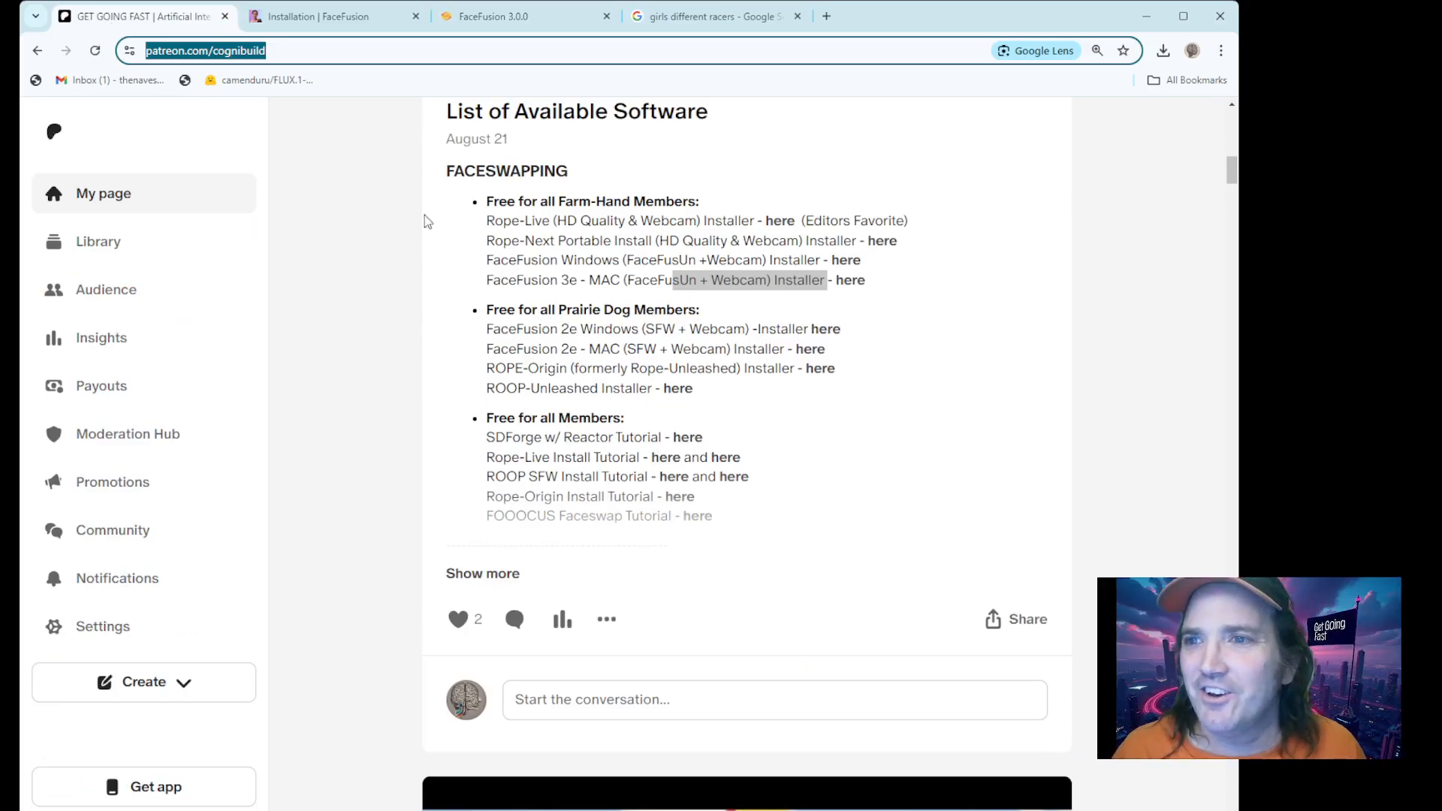
left_click(194, 51)
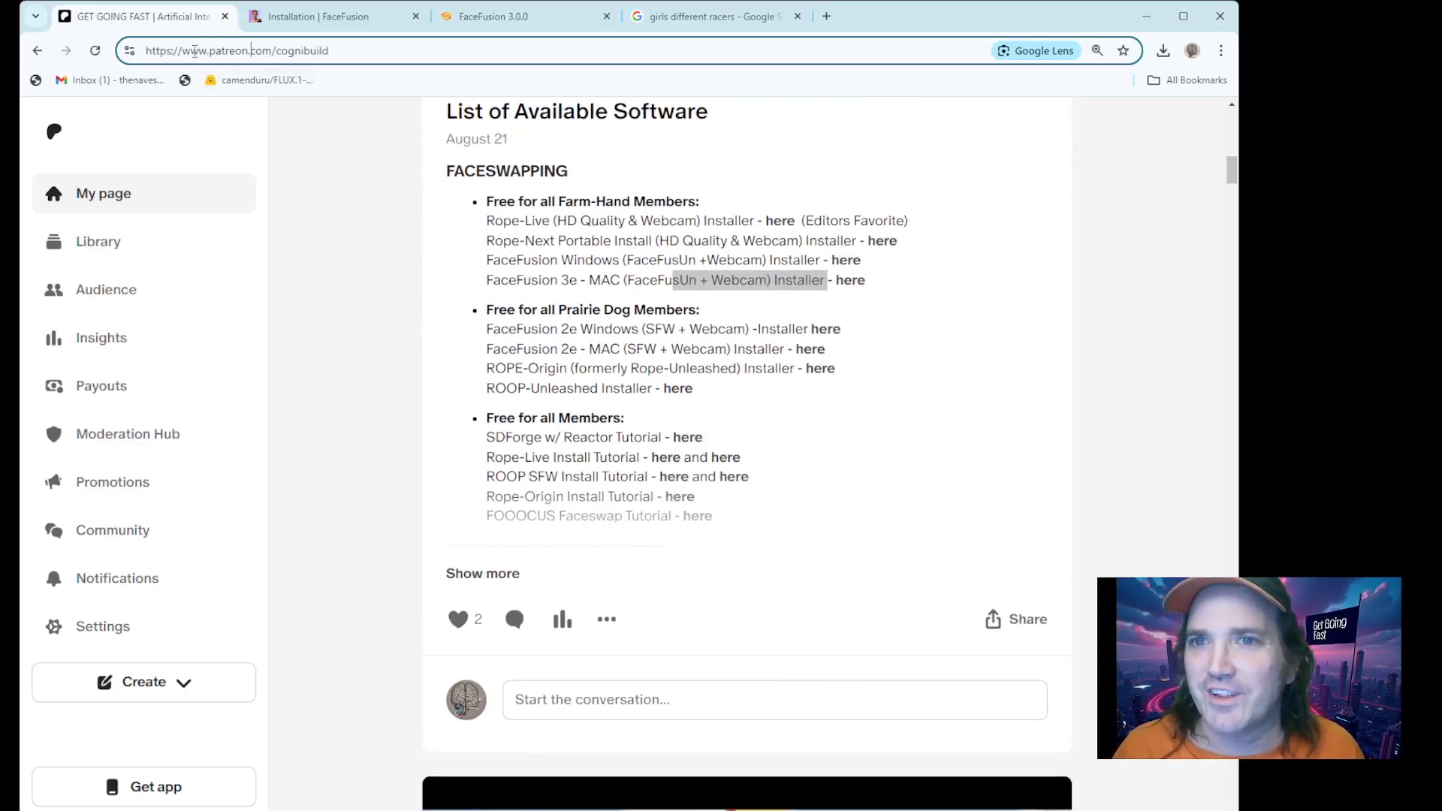
left_click(615, 258)
left_click_drag(556, 201, 644, 202)
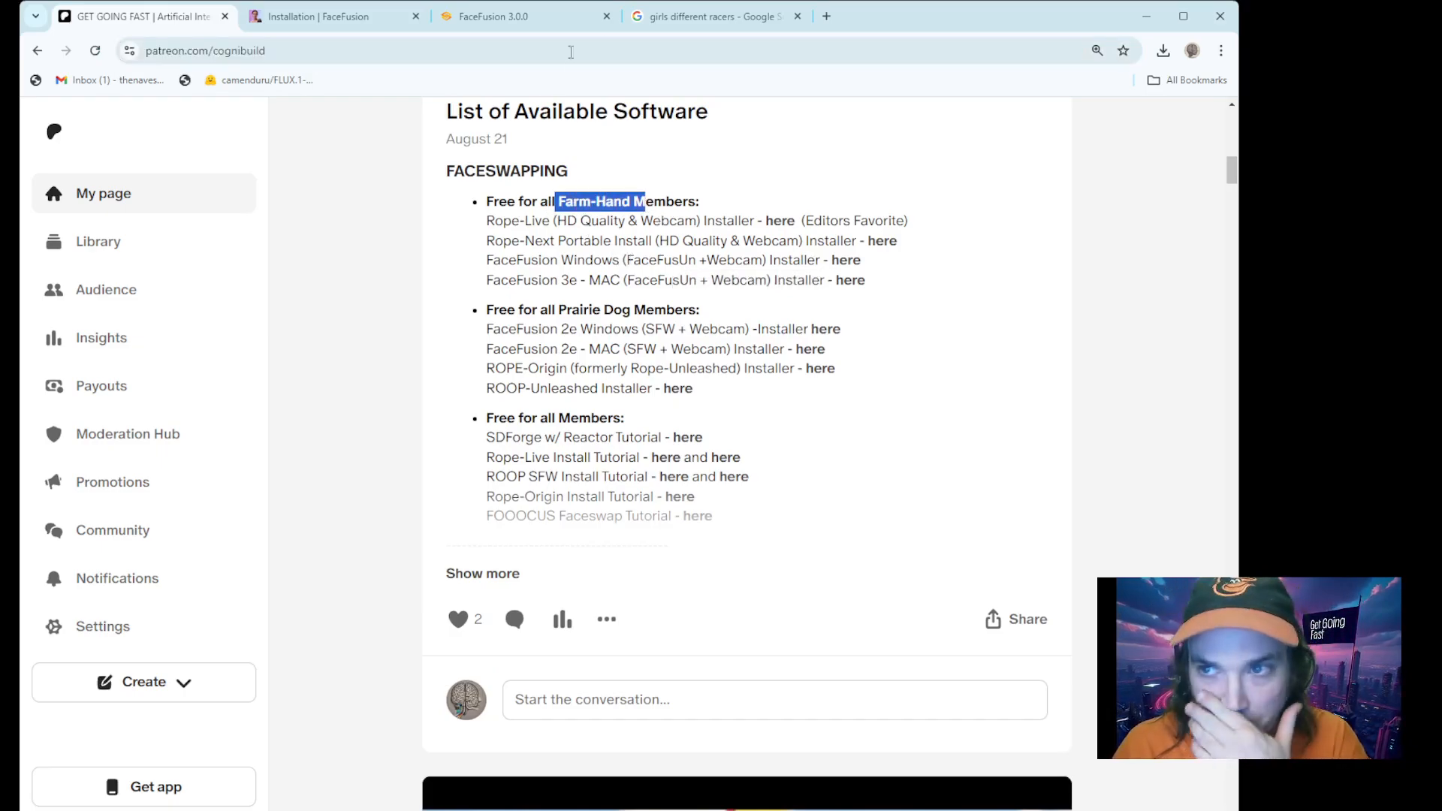
left_click(502, 18)
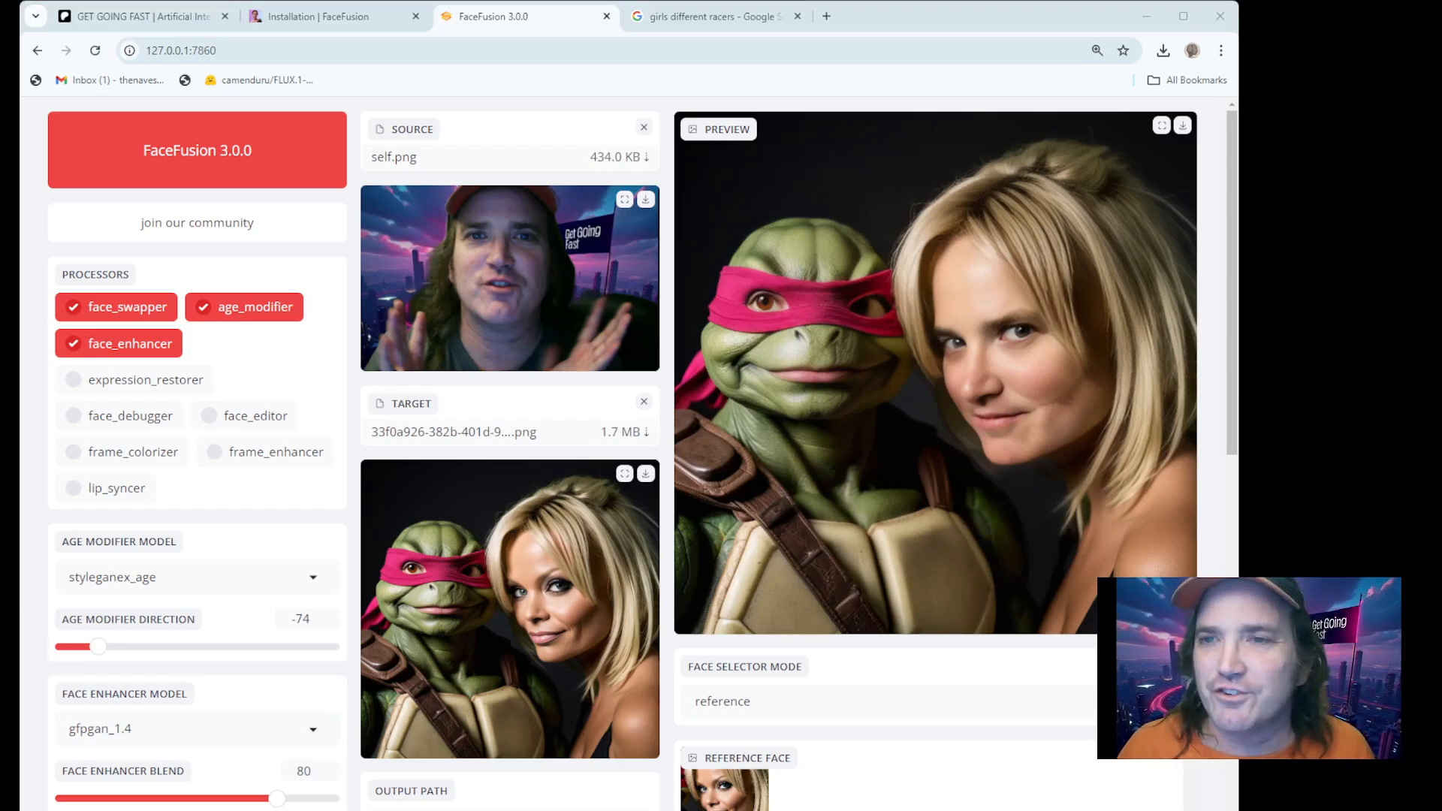
Step: Look over the FaceFusion installation documentation and the Patreon software list post, and go back to the FaceFusion interface
left_click(338, 17)
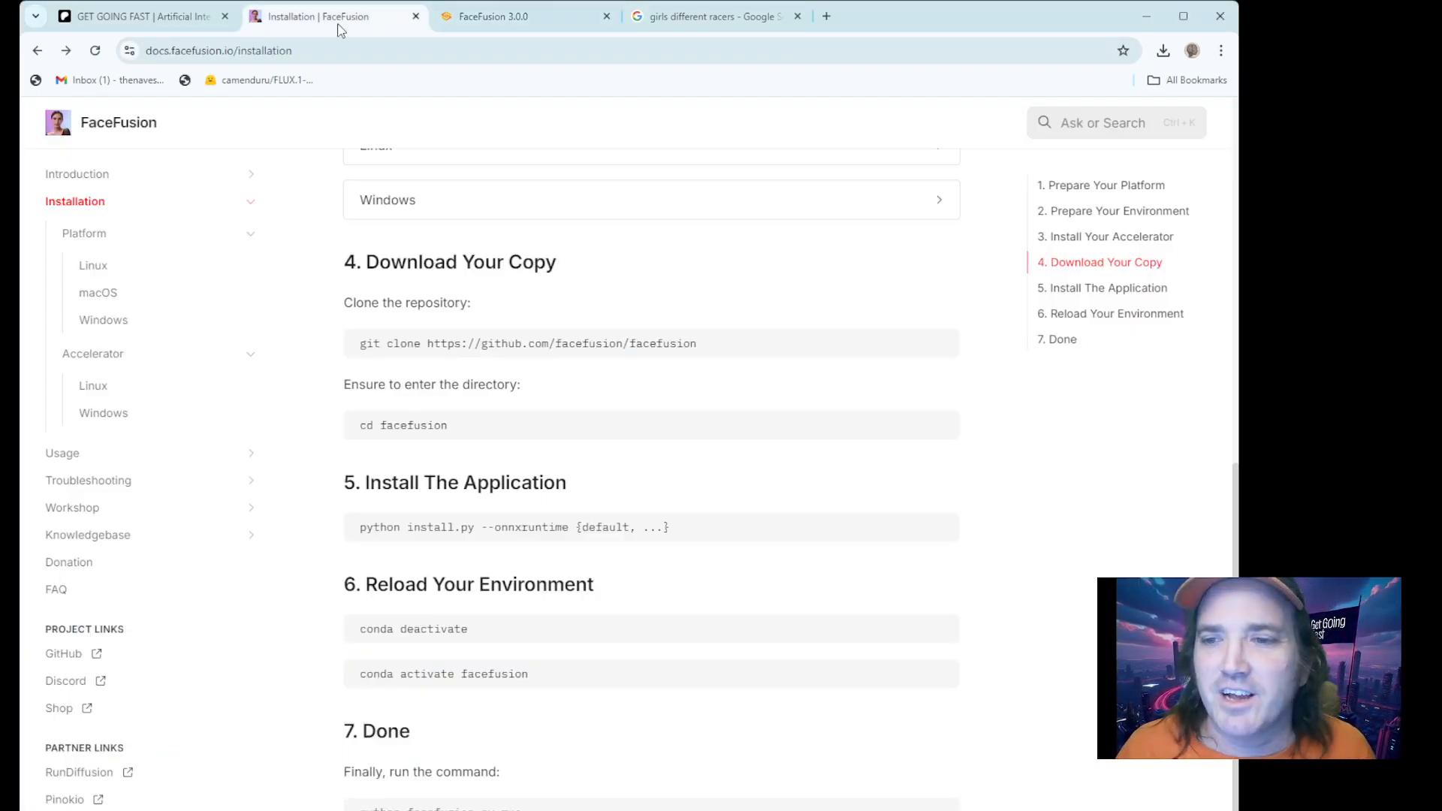
left_click(151, 16)
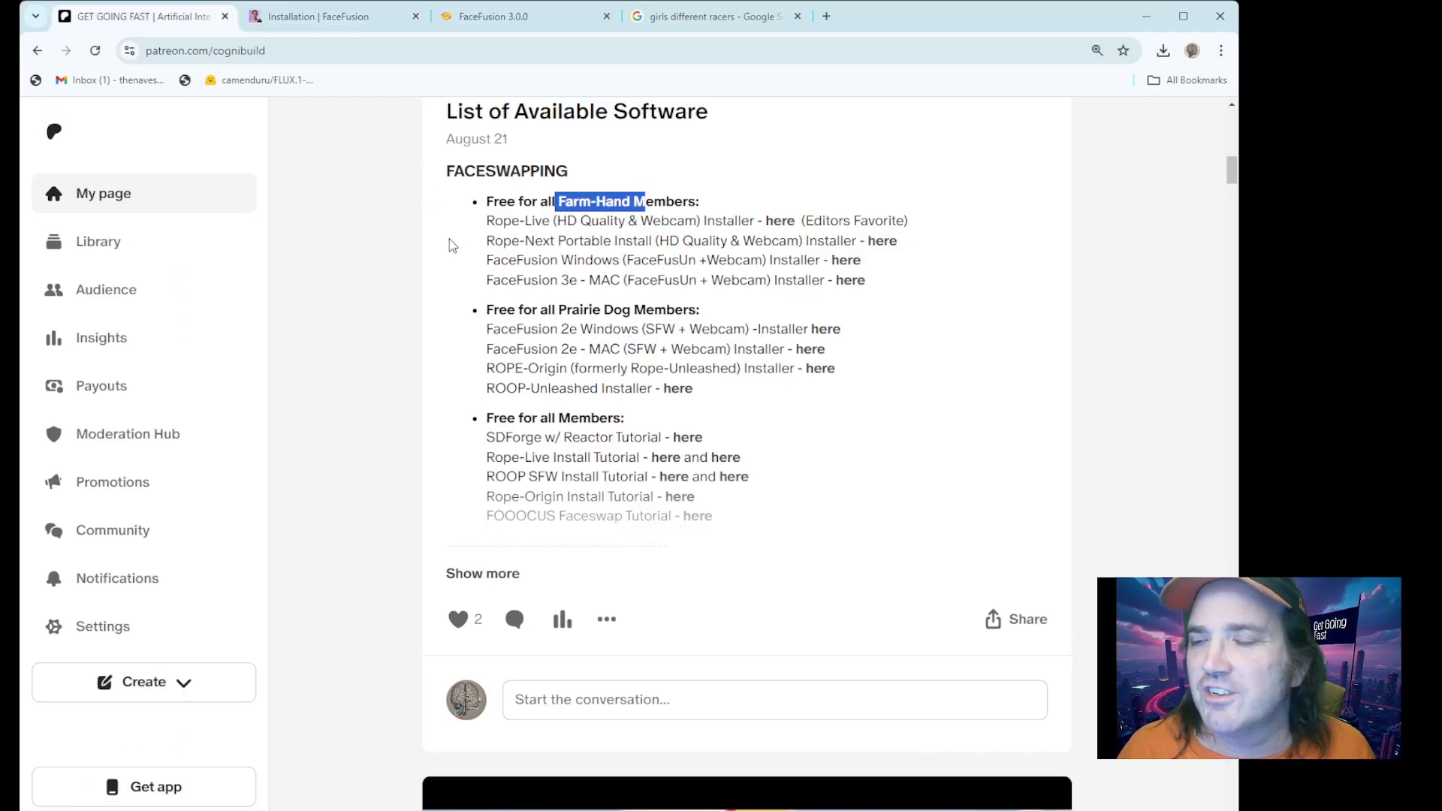
left_click(536, 235)
scroll(546, 234, "up", 3)
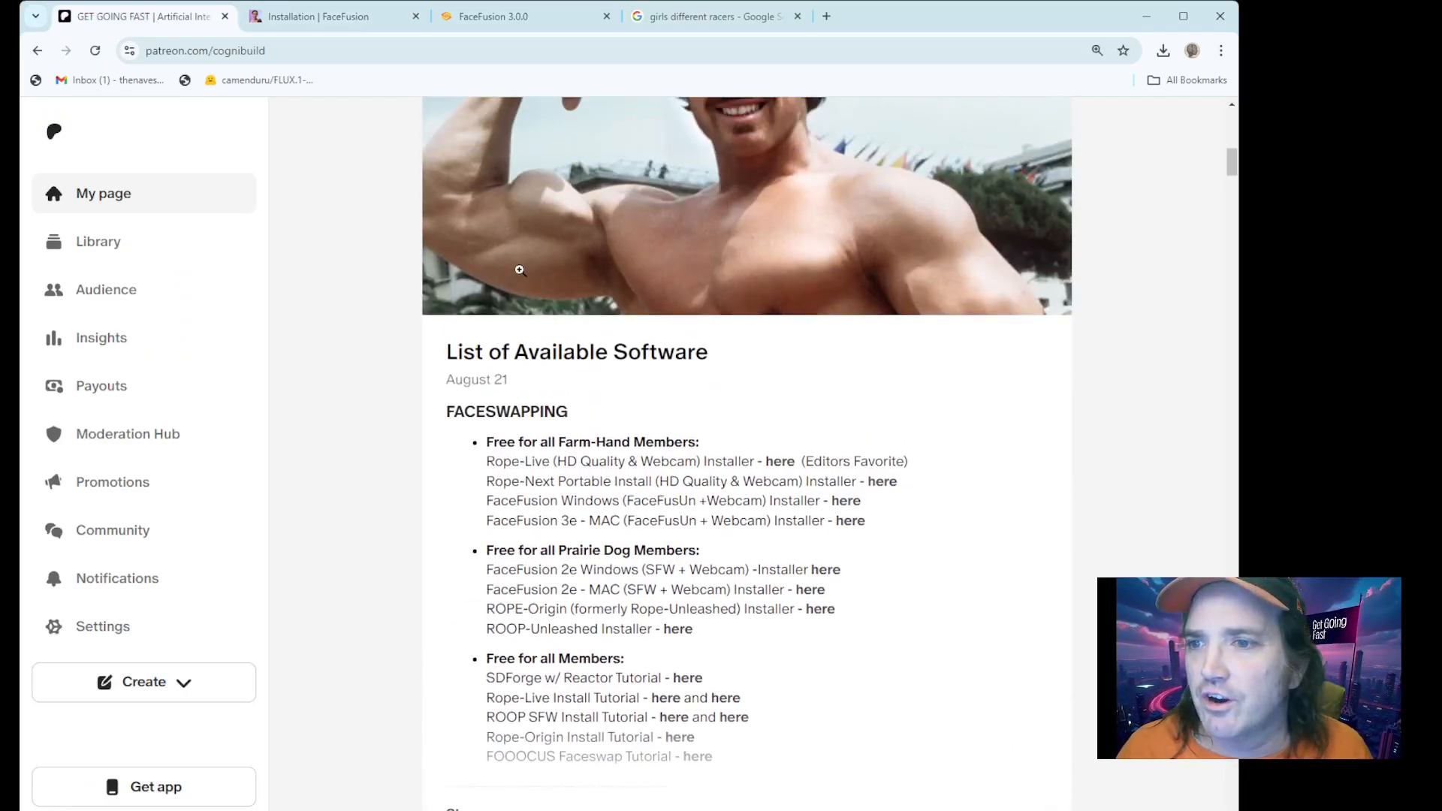
scroll(518, 271, "up", 2)
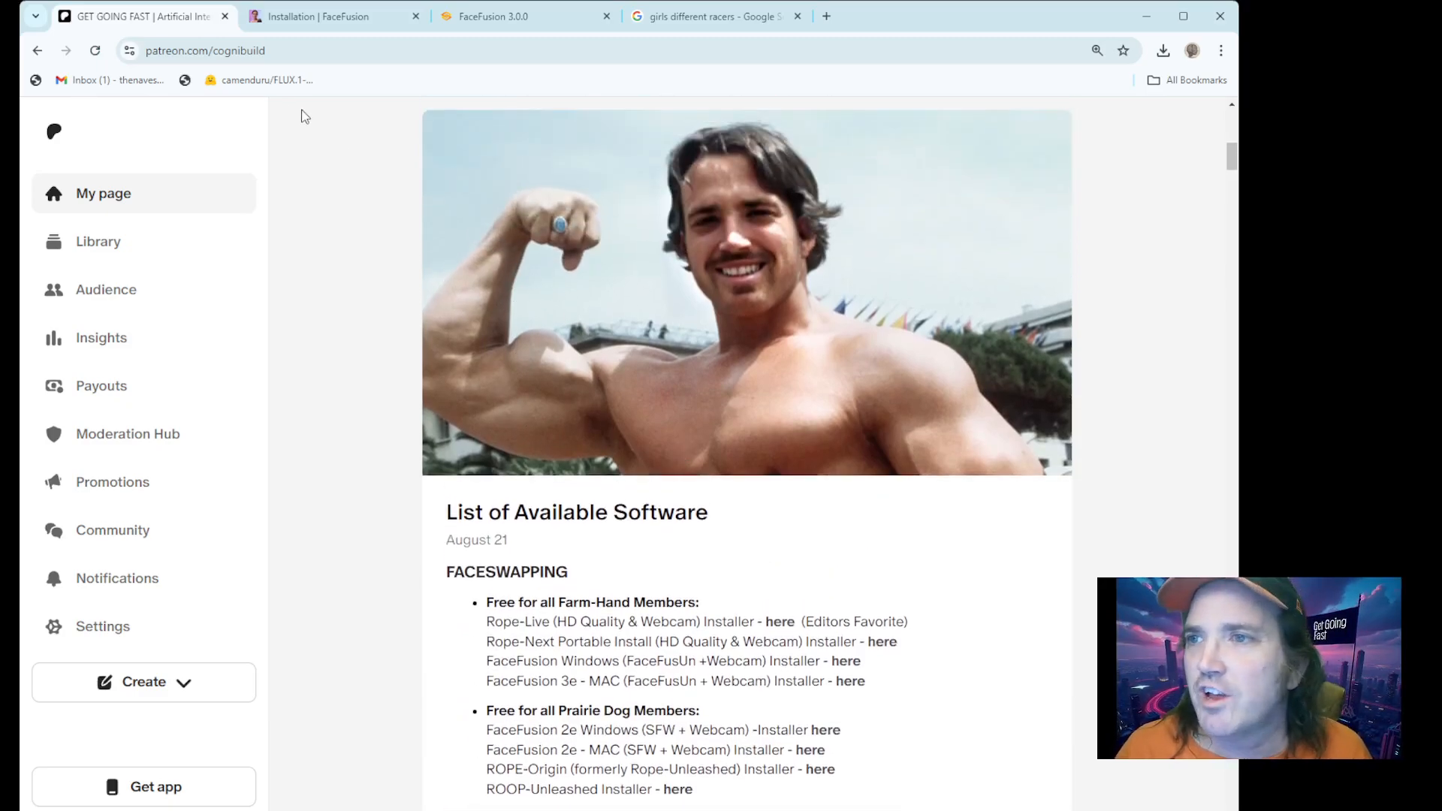
left_click(342, 16)
left_click(526, 16)
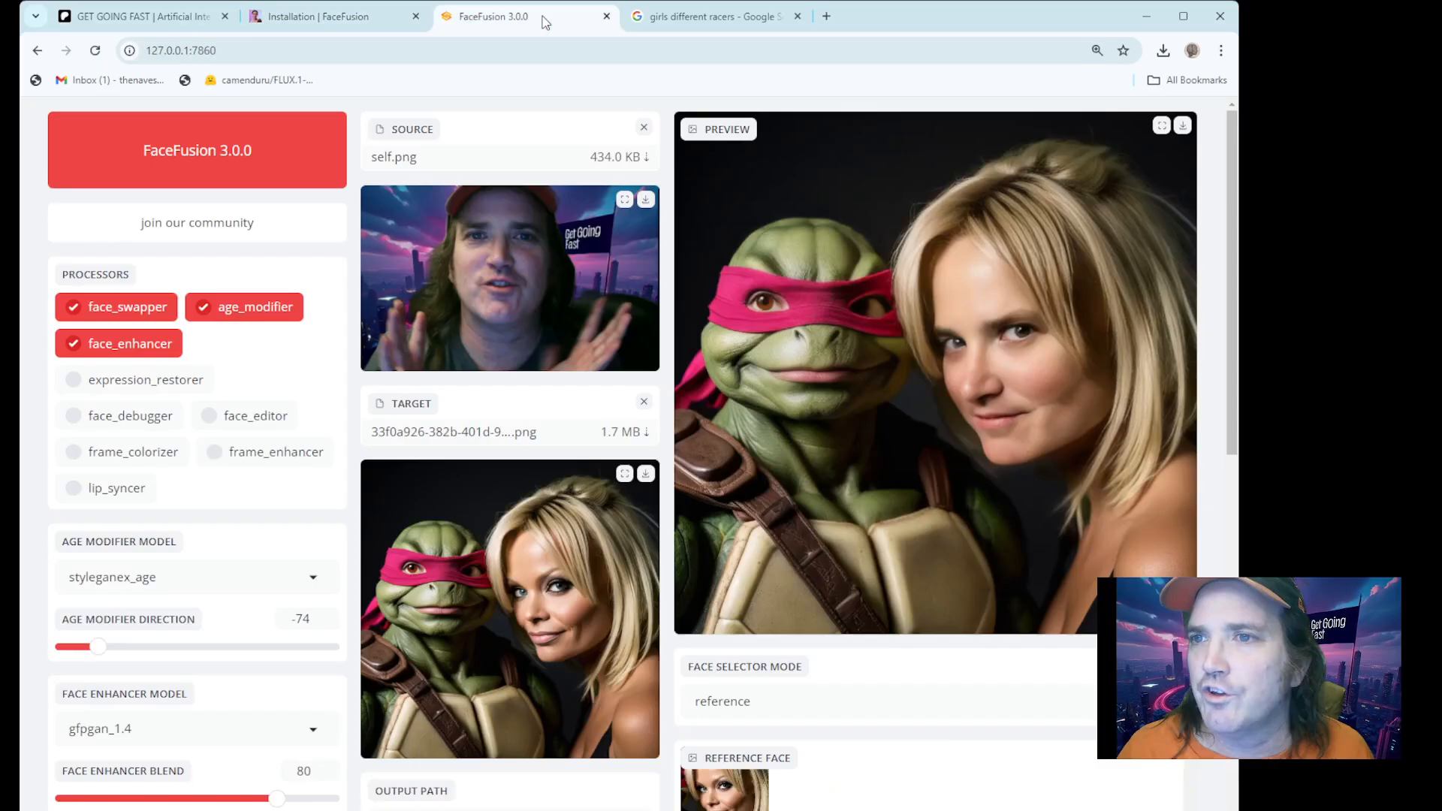